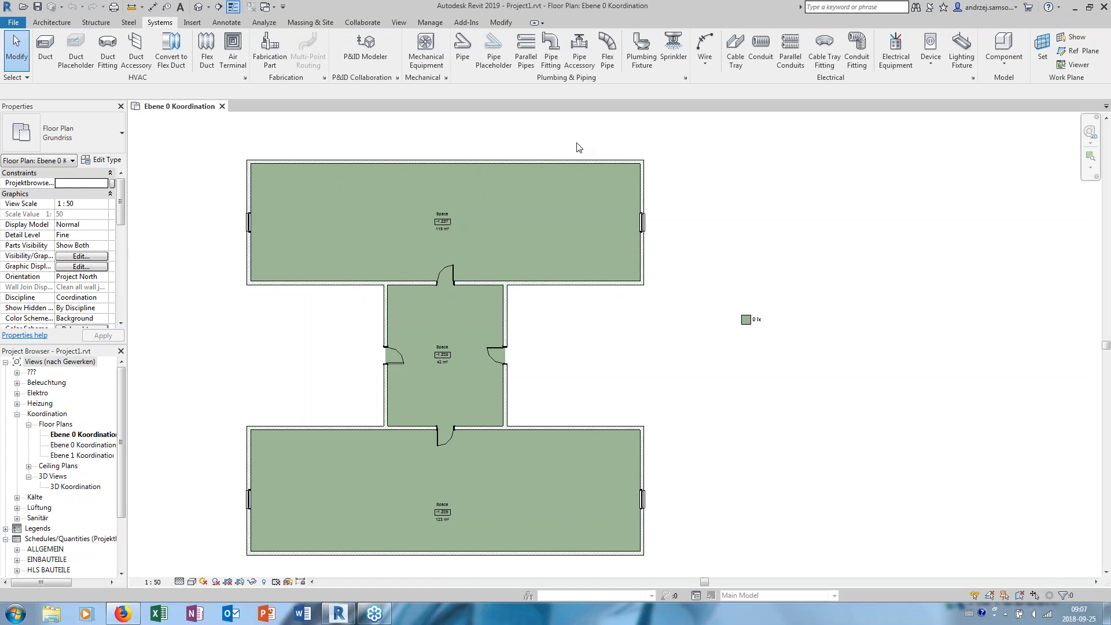
middle_drag(556, 137, 563, 129)
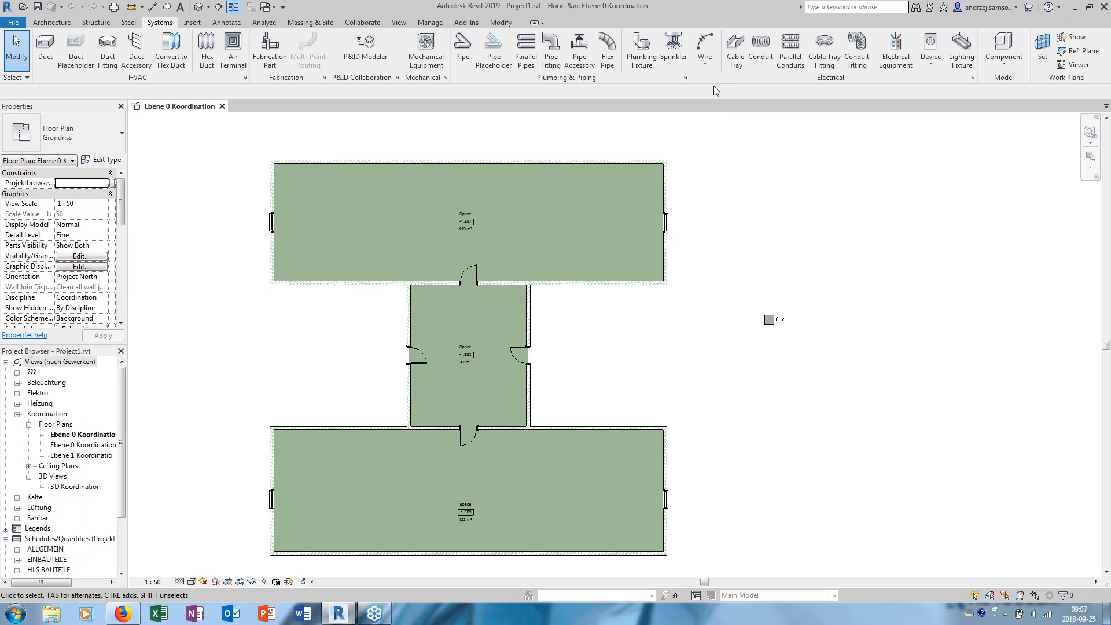
middle_drag(675, 115, 685, 116)
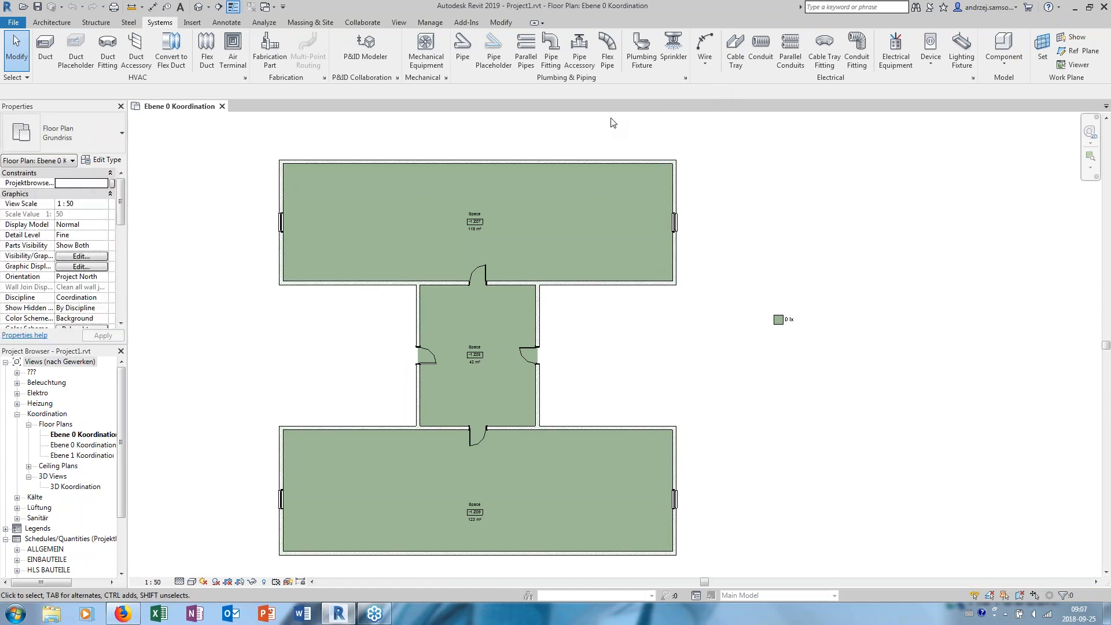
middle_drag(596, 131, 583, 129)
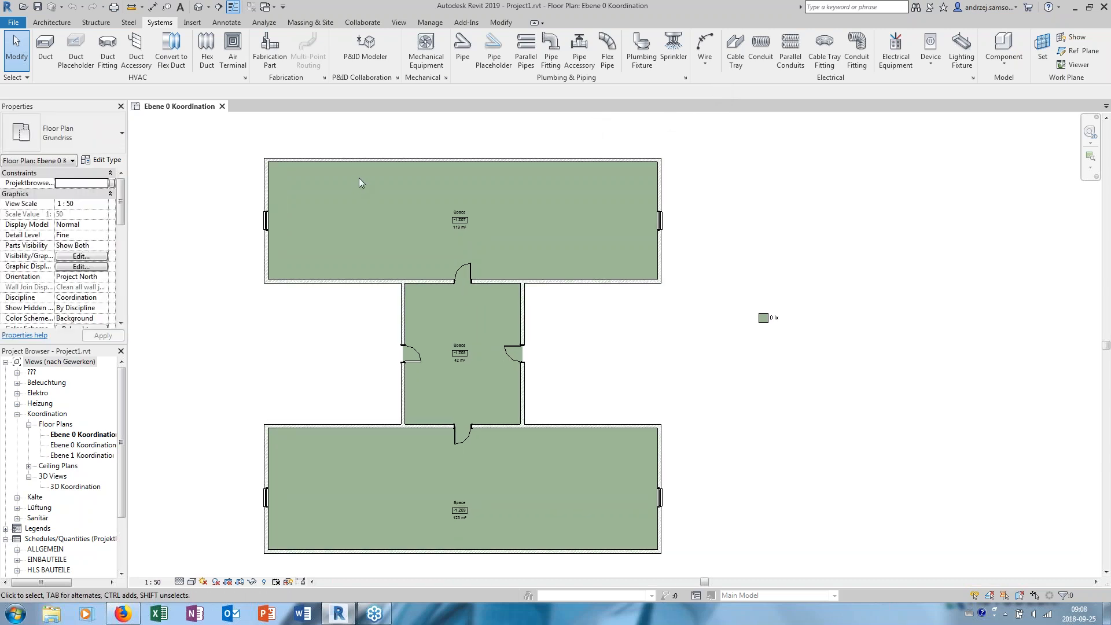
- Widen the Properties and Project Browser palettes until the floor plan names fit in full
drag(127, 398, 164, 389)
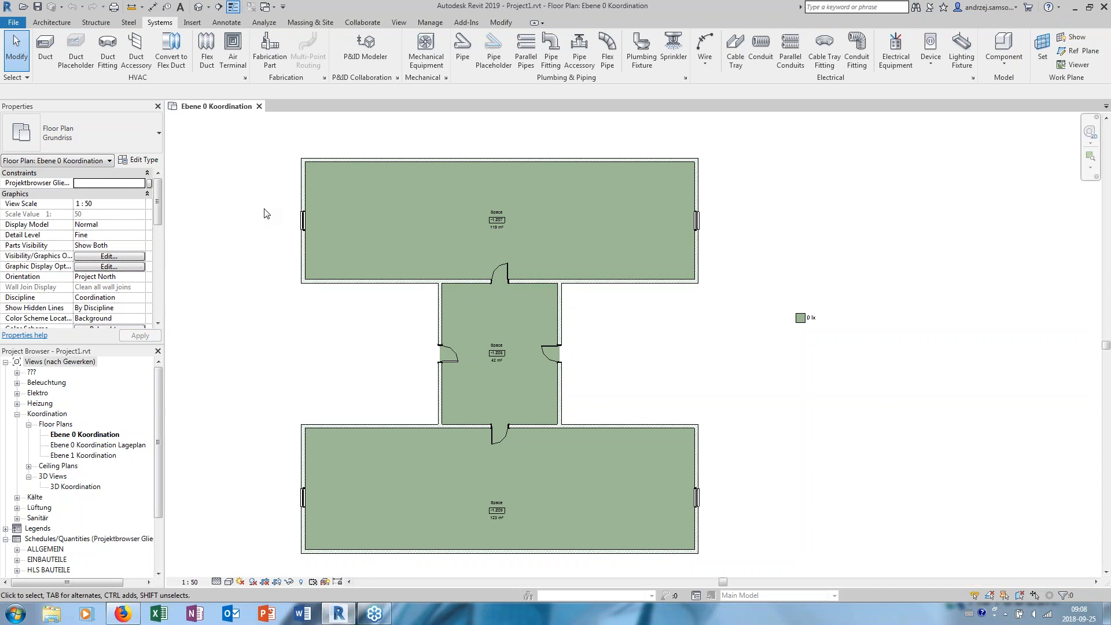
middle_drag(234, 218, 219, 222)
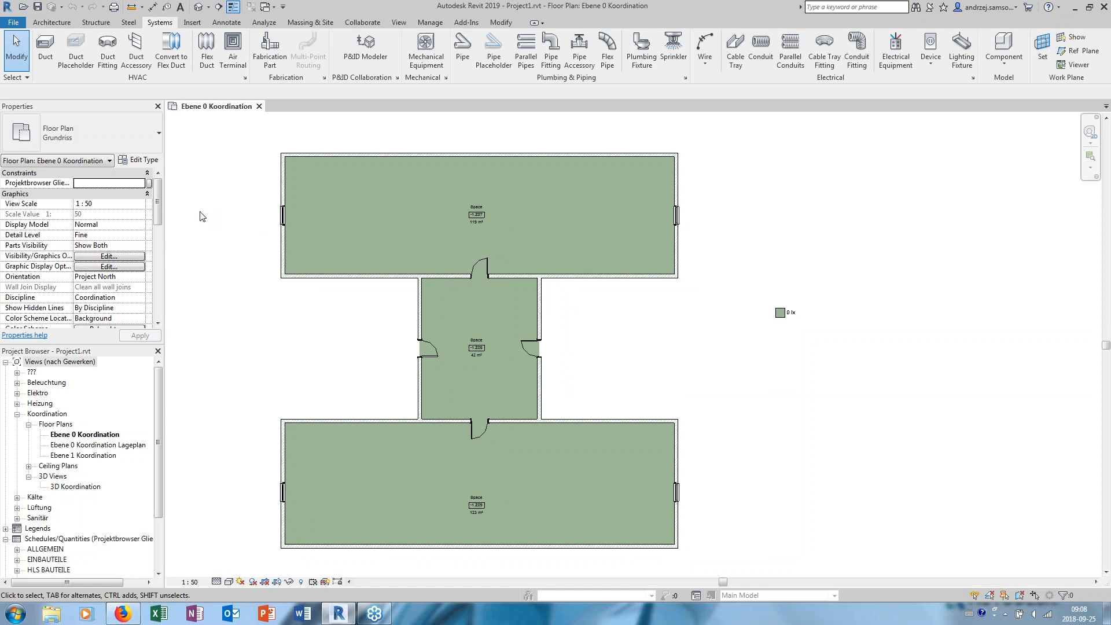
middle_drag(201, 216, 196, 219)
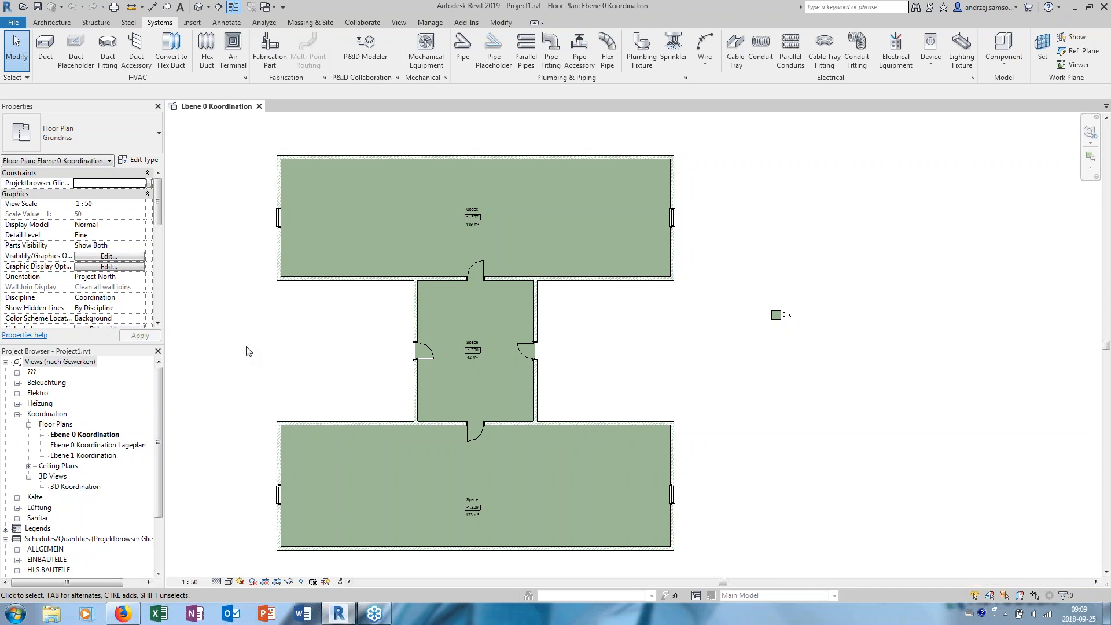
middle_drag(331, 269, 330, 271)
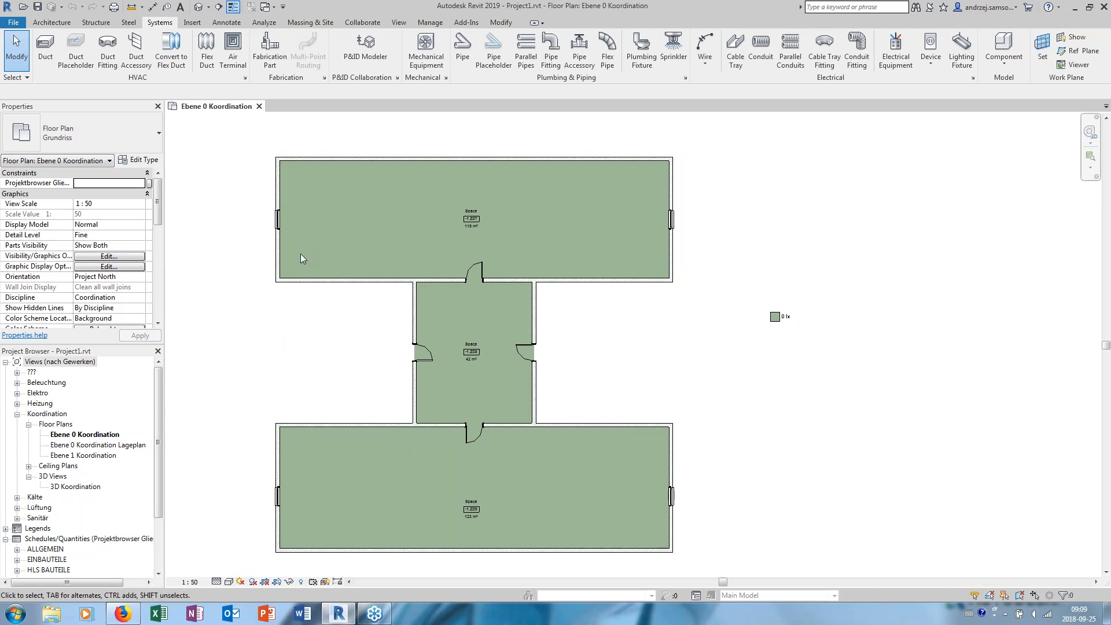
middle_drag(293, 252, 295, 248)
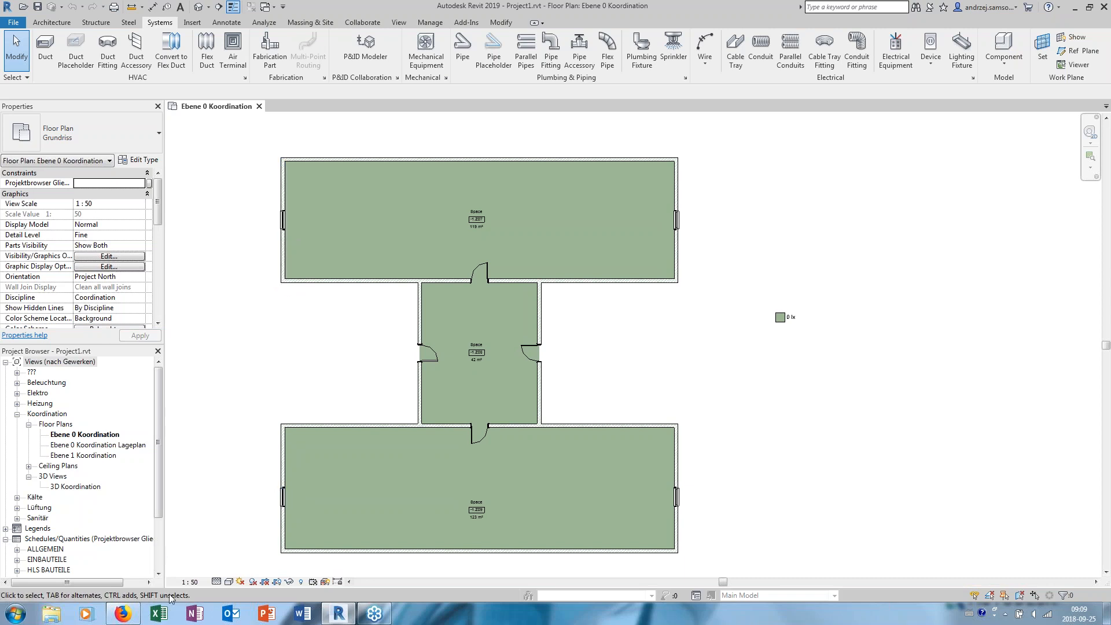
- Switch to Firefox and examine the English templates and country libraries on the Autodesk Revit 2019 Content download page
click(122, 613)
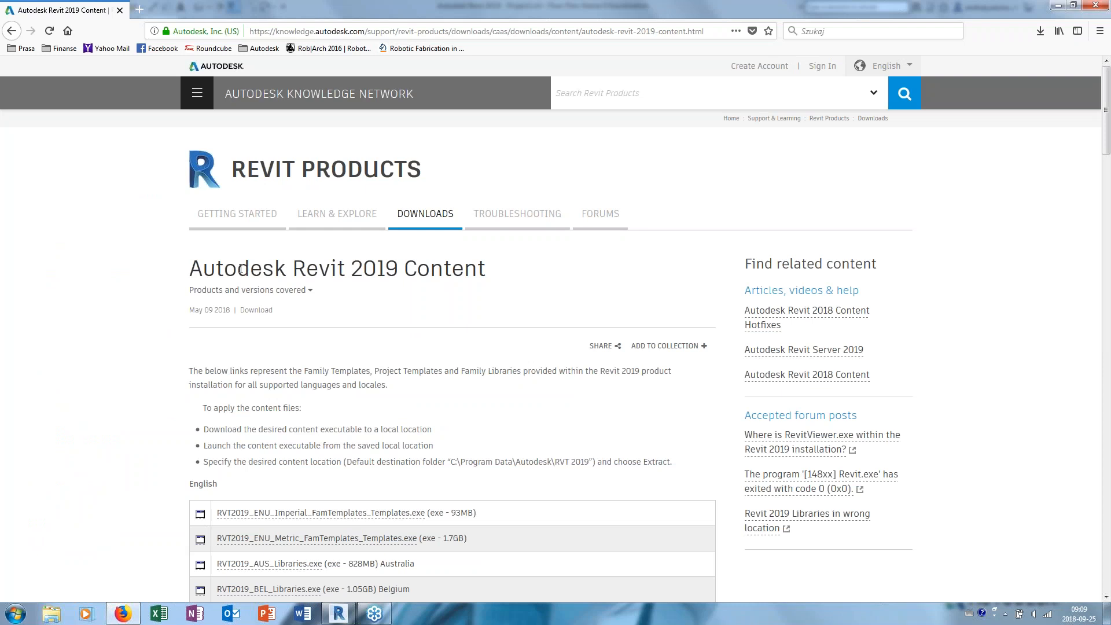
scroll(399, 238, down, 3)
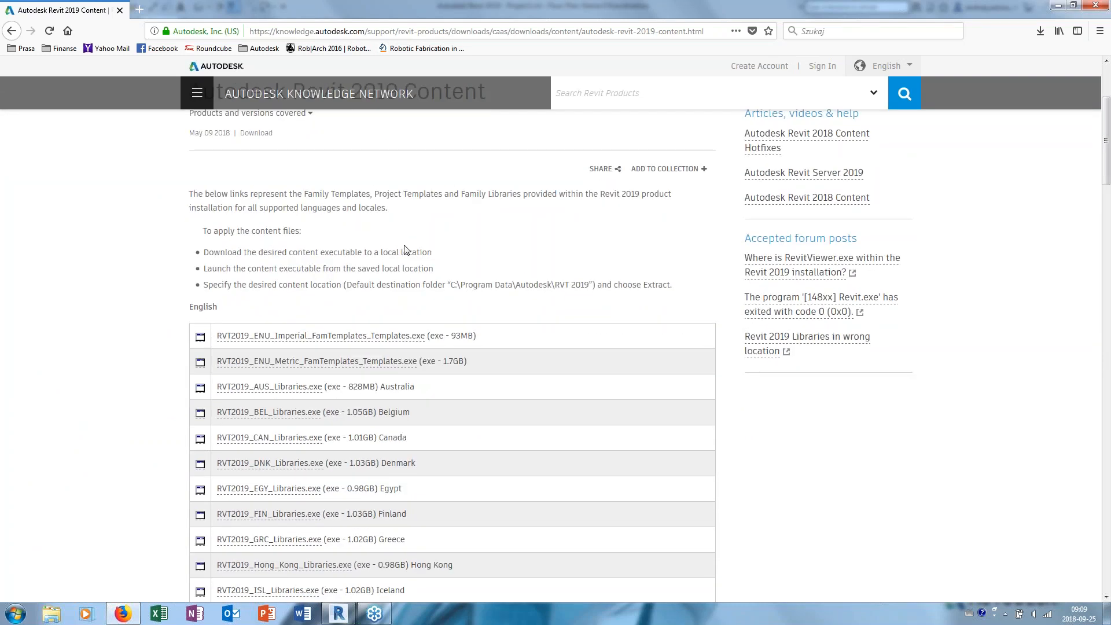
scroll(402, 280, up, 3)
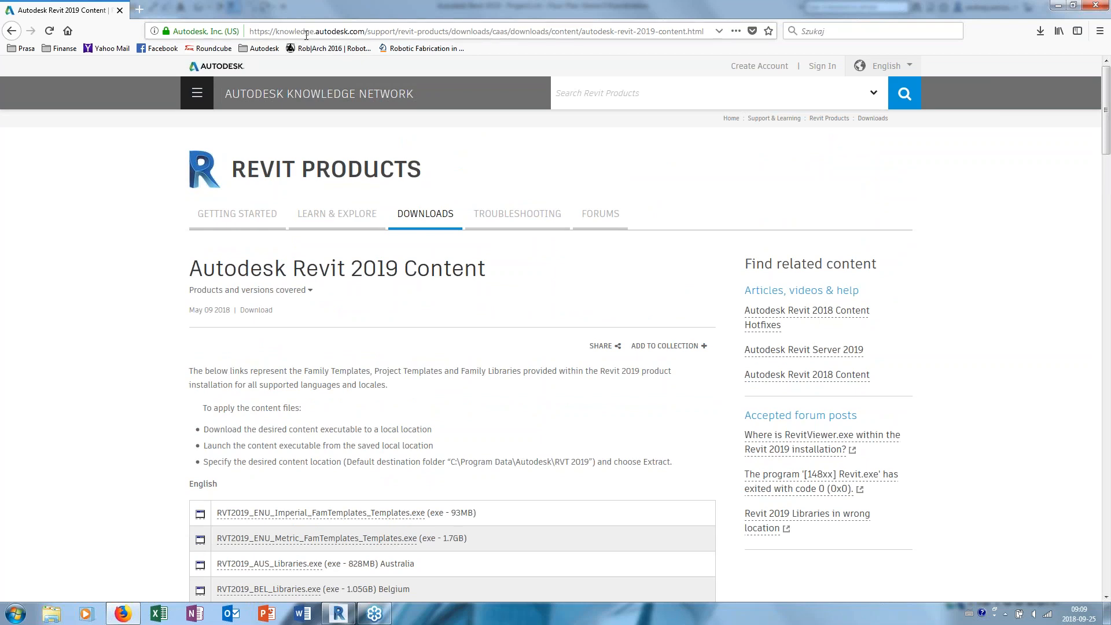
scroll(418, 288, down, 4)
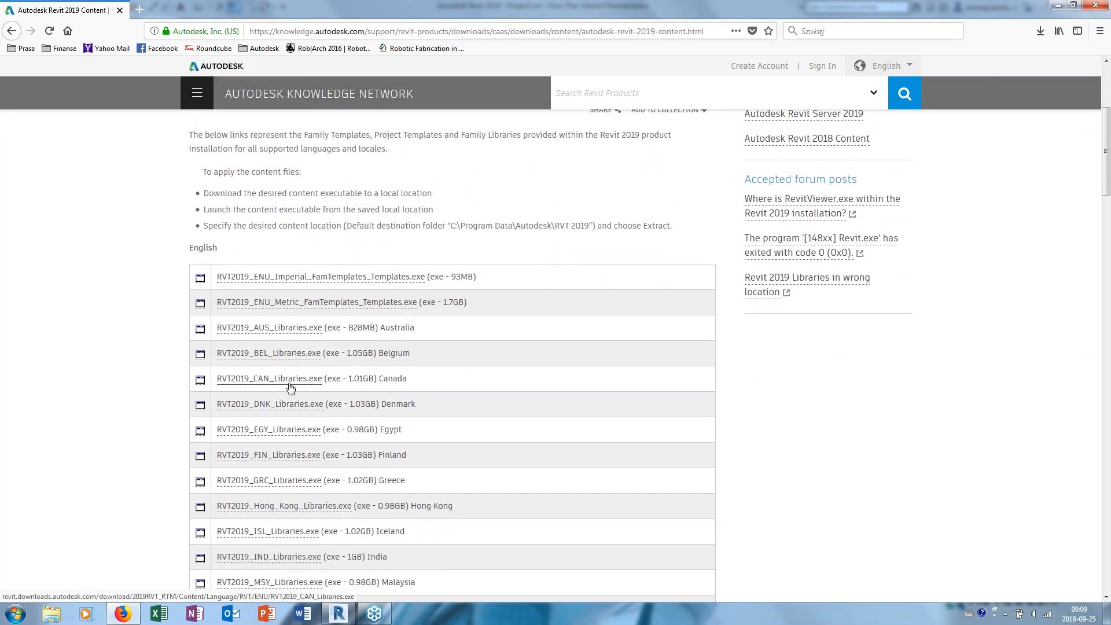
scroll(344, 296, down, 2)
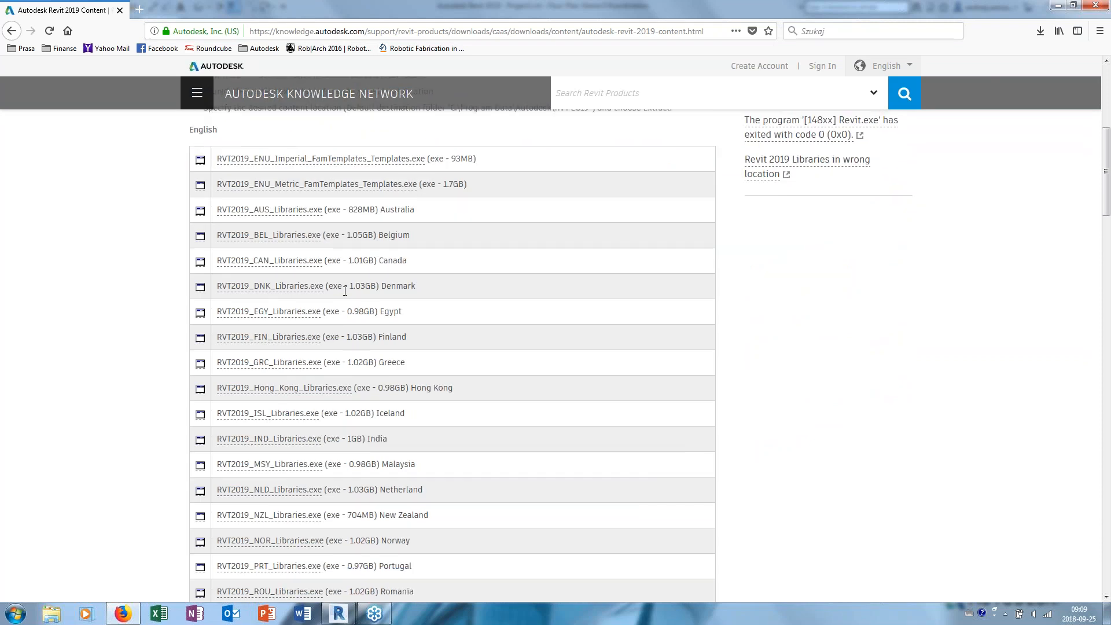
scroll(345, 291, down, 3)
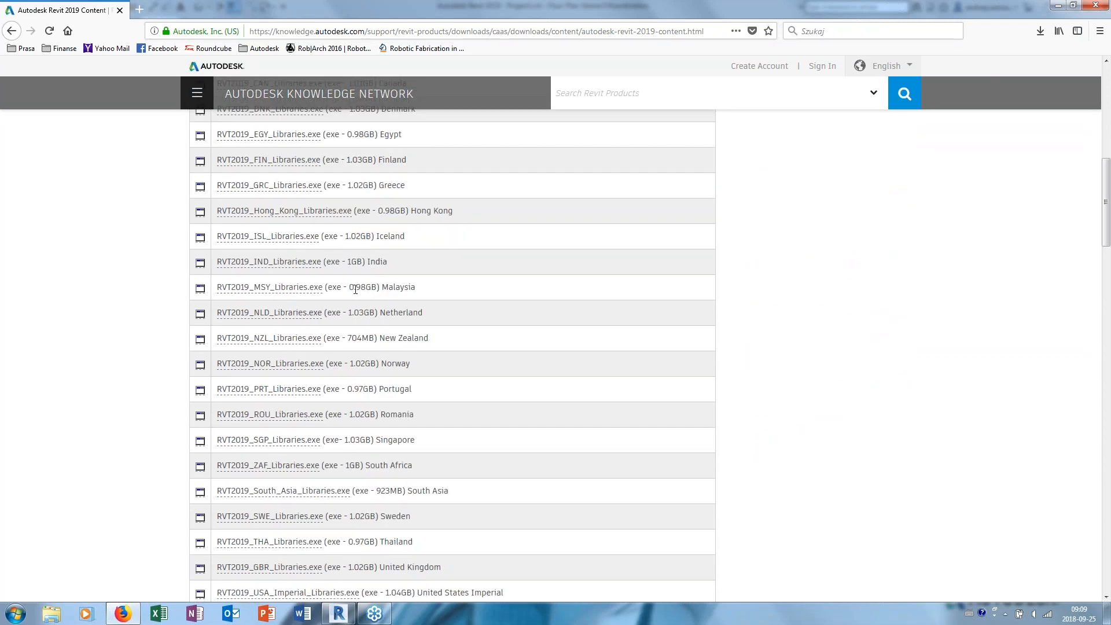
scroll(351, 289, down, 2)
scroll(357, 296, down, 2)
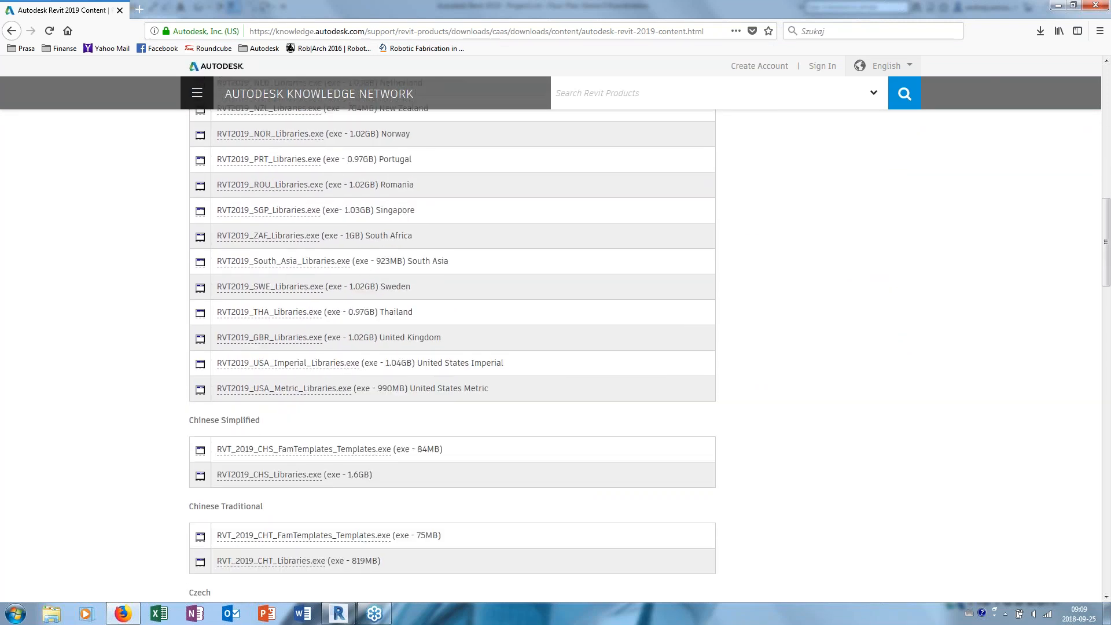
scroll(358, 296, up, 1)
scroll(357, 294, up, 2)
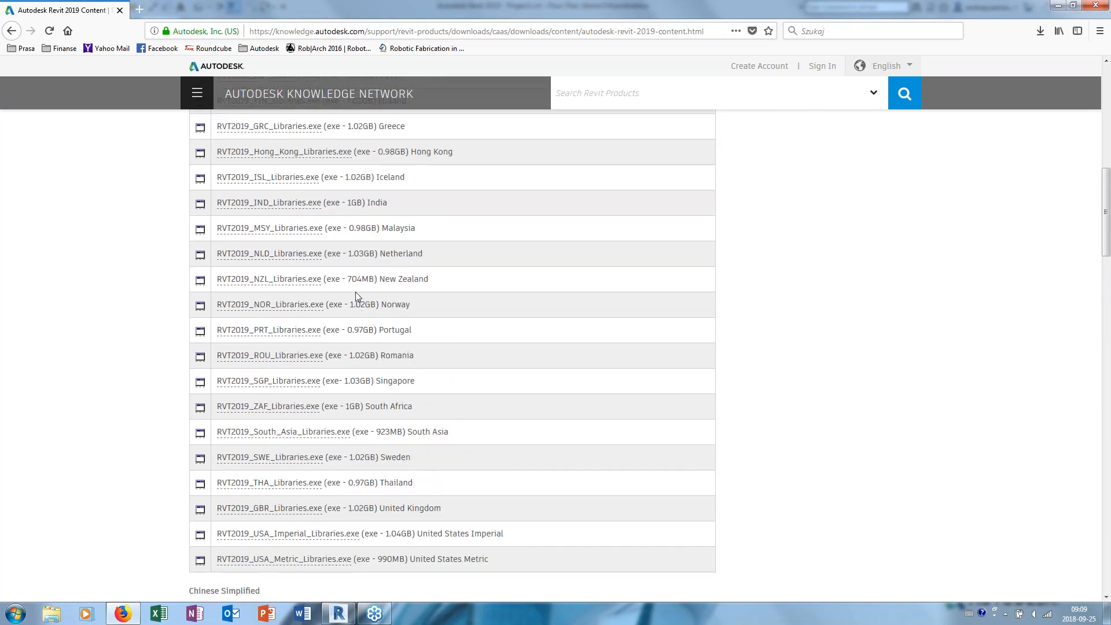
scroll(357, 294, up, 7)
- Look through the Revit 2019 content downloads for the other languages, from Chinese Simplified past German to Polish
scroll(361, 289, down, 2)
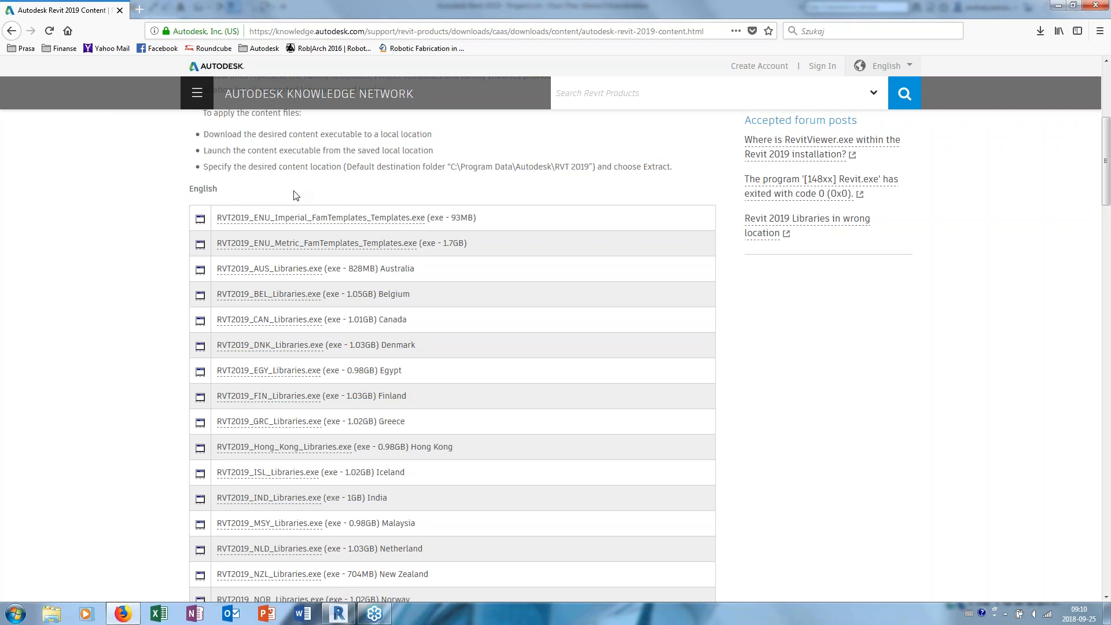
scroll(446, 313, down, 4)
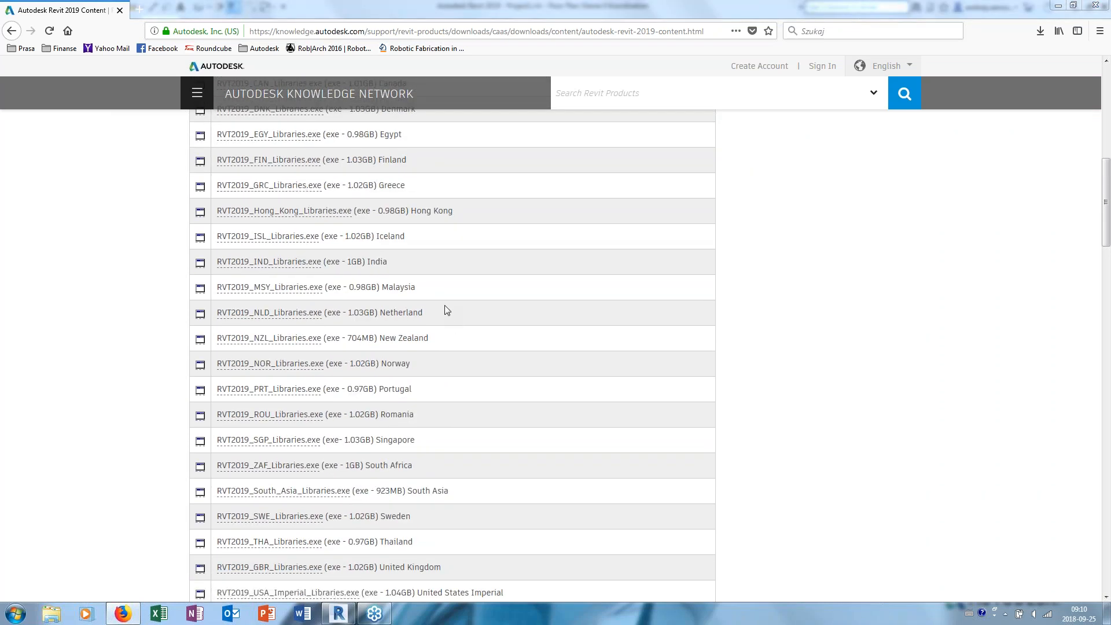
scroll(769, 241, up, 3)
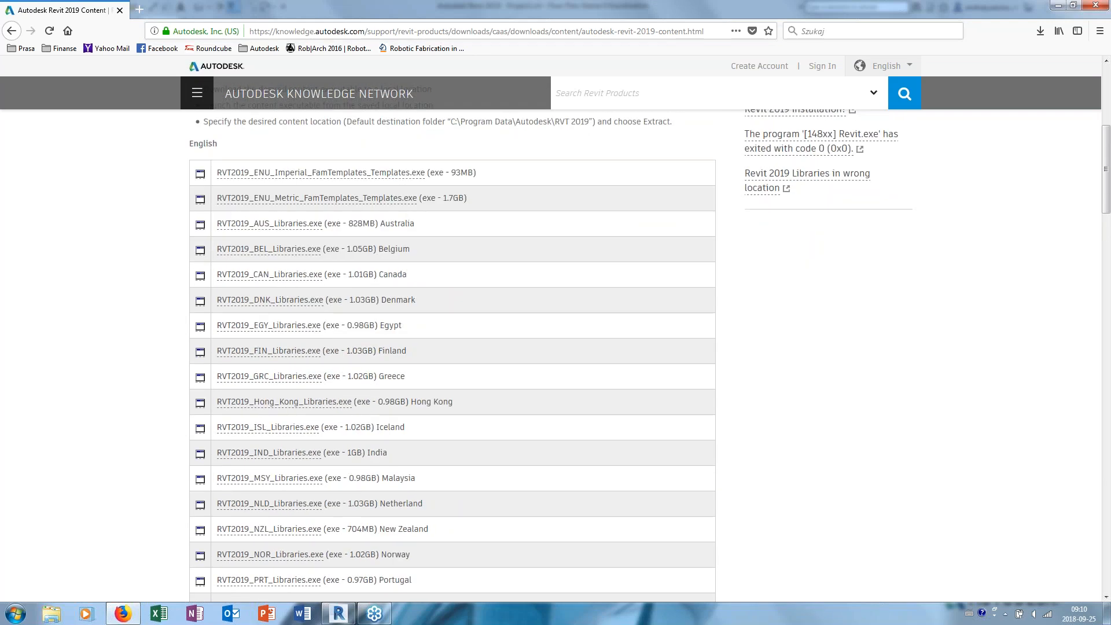
scroll(691, 265, down, 12)
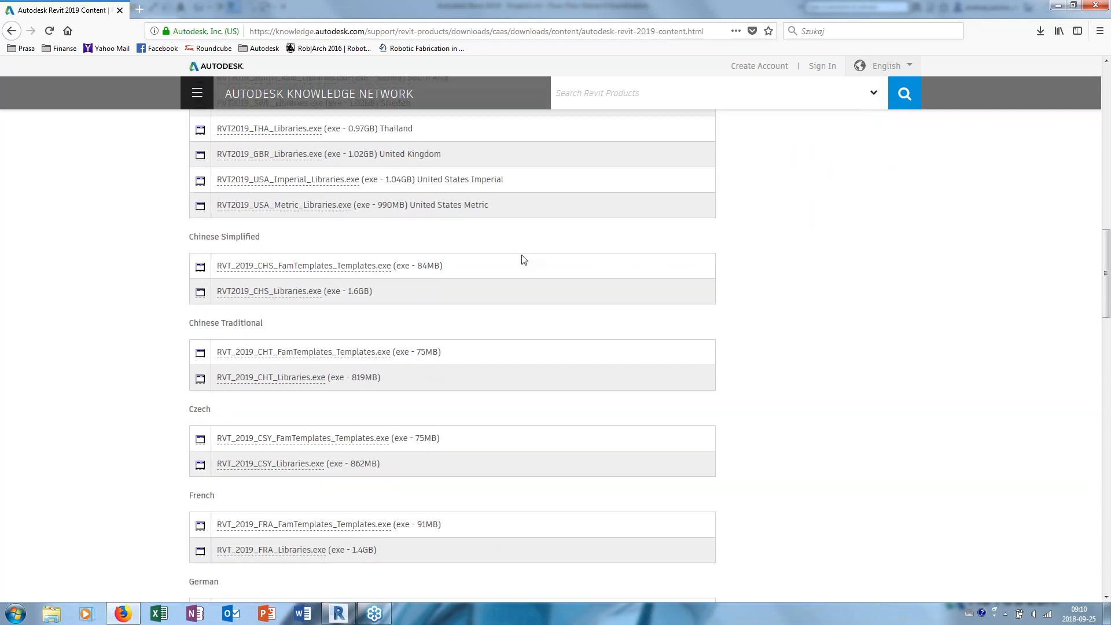
scroll(523, 259, down, 6)
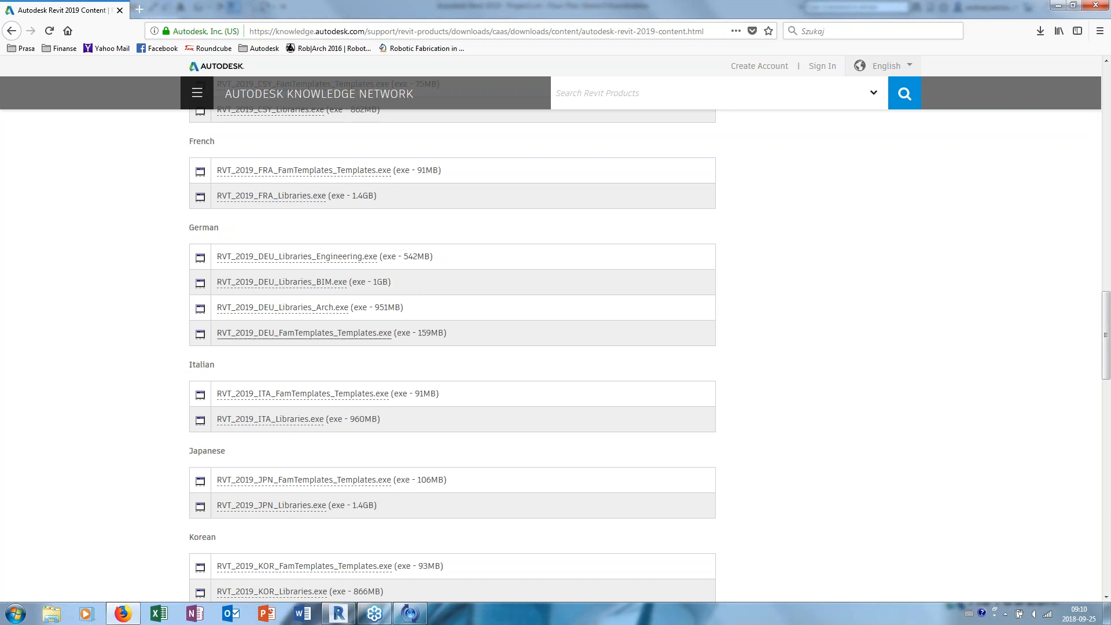
scroll(387, 312, down, 3)
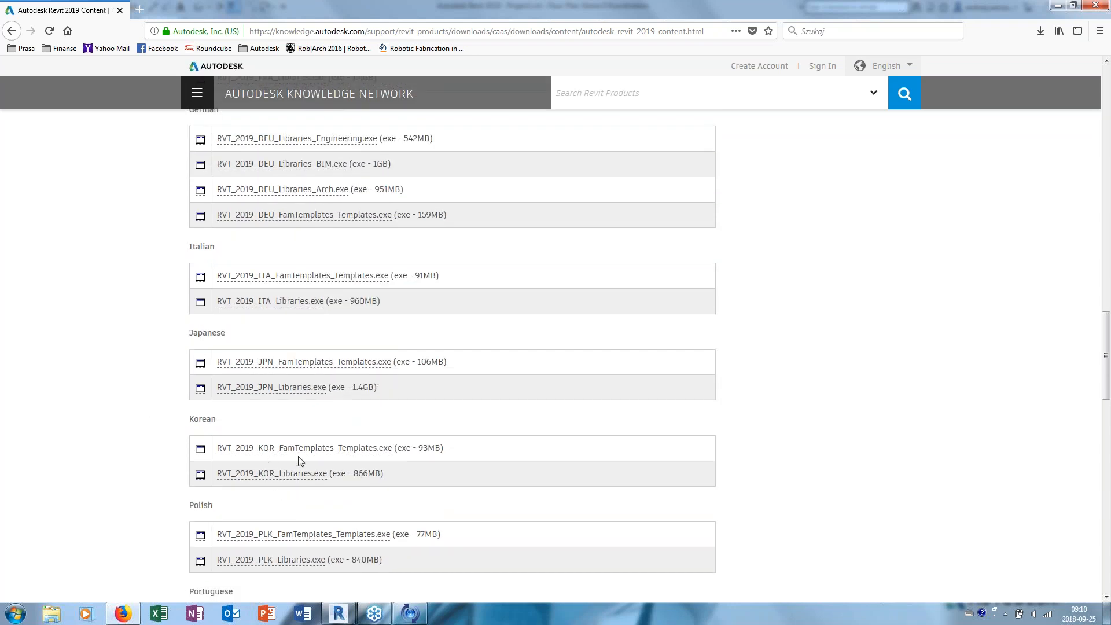
scroll(302, 462, down, 5)
- Return to the English downloads and review the content list again down to the German libraries and family templates
scroll(299, 443, up, 20)
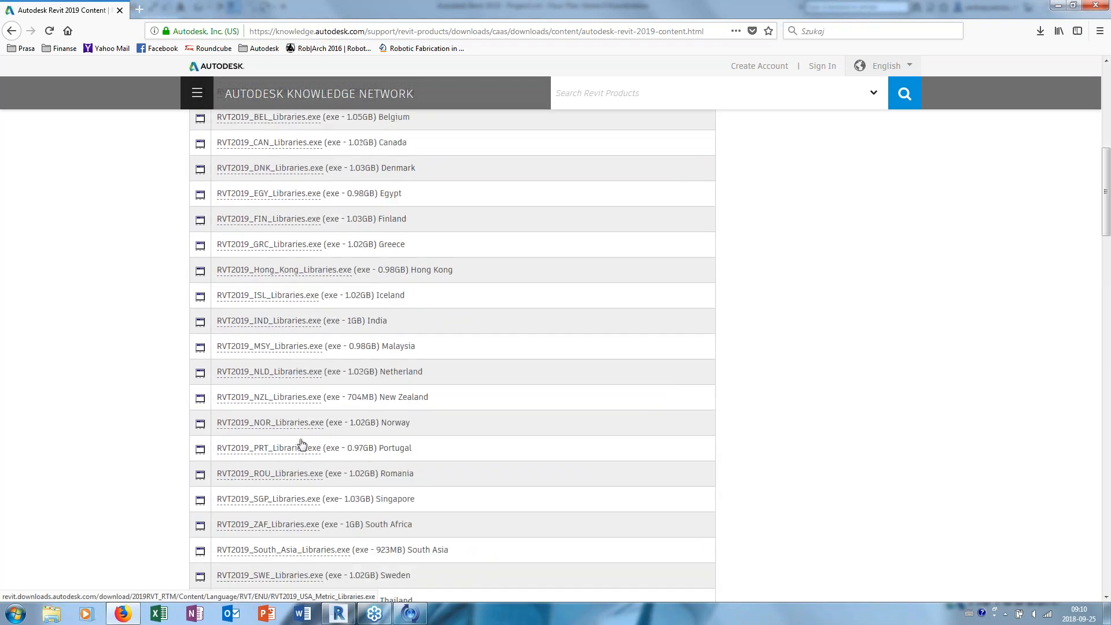
scroll(301, 444, up, 4)
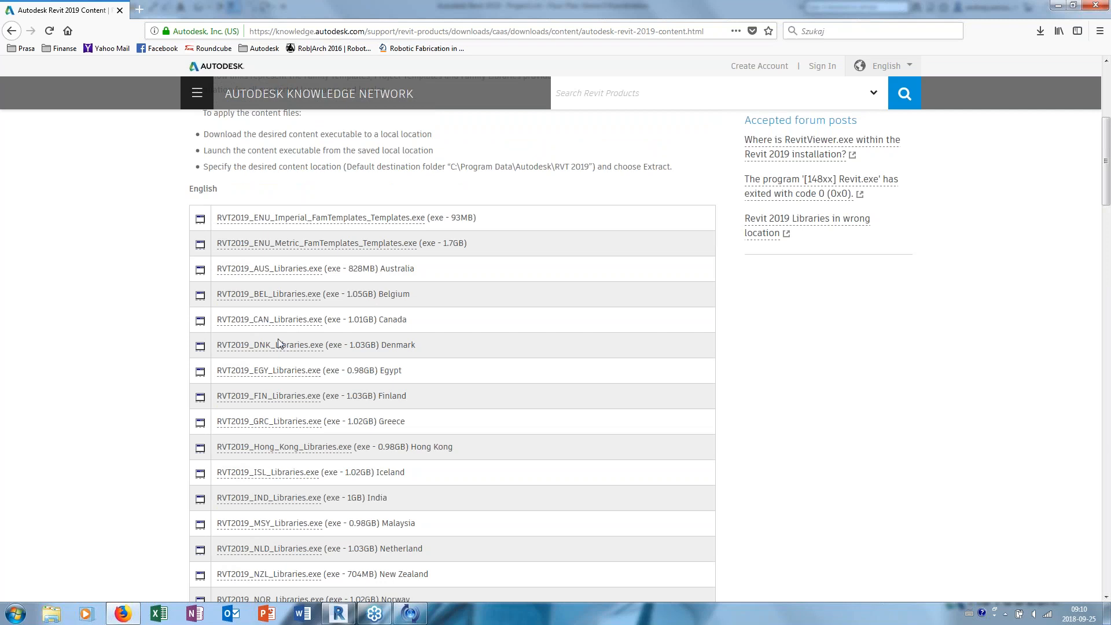
scroll(272, 416, down, 3)
scroll(255, 486, up, 6)
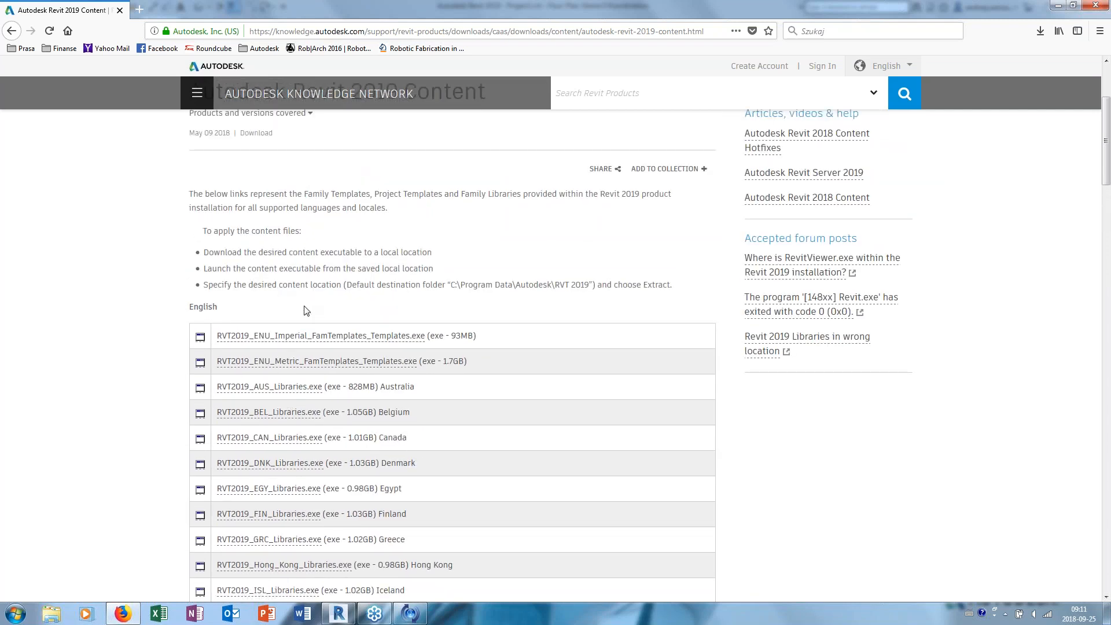
scroll(293, 334, down, 5)
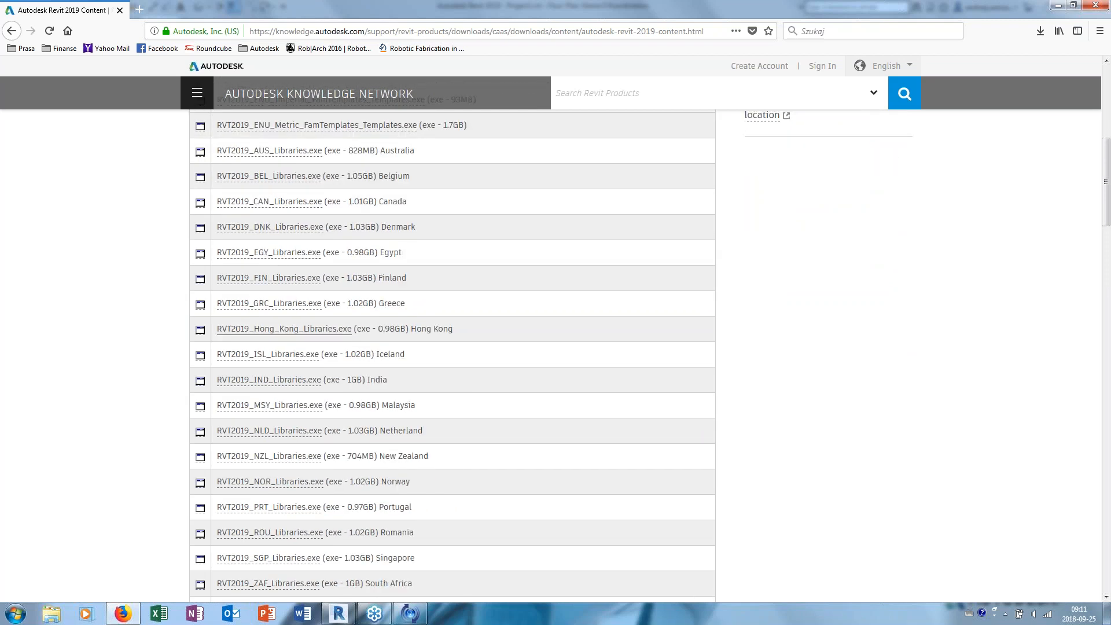
scroll(278, 307, down, 5)
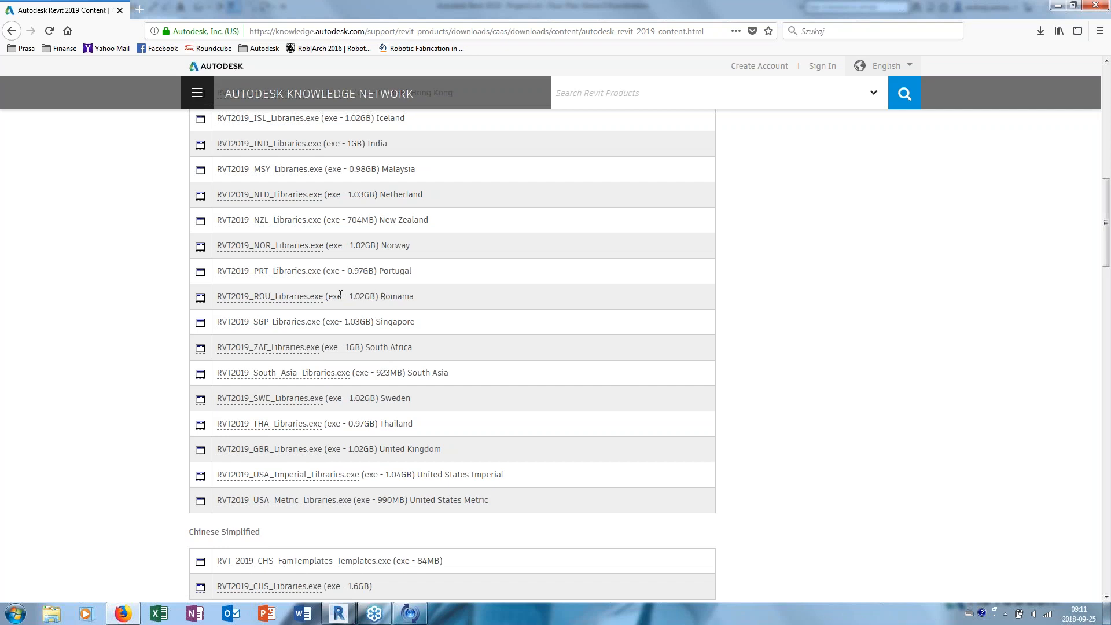
scroll(337, 295, down, 6)
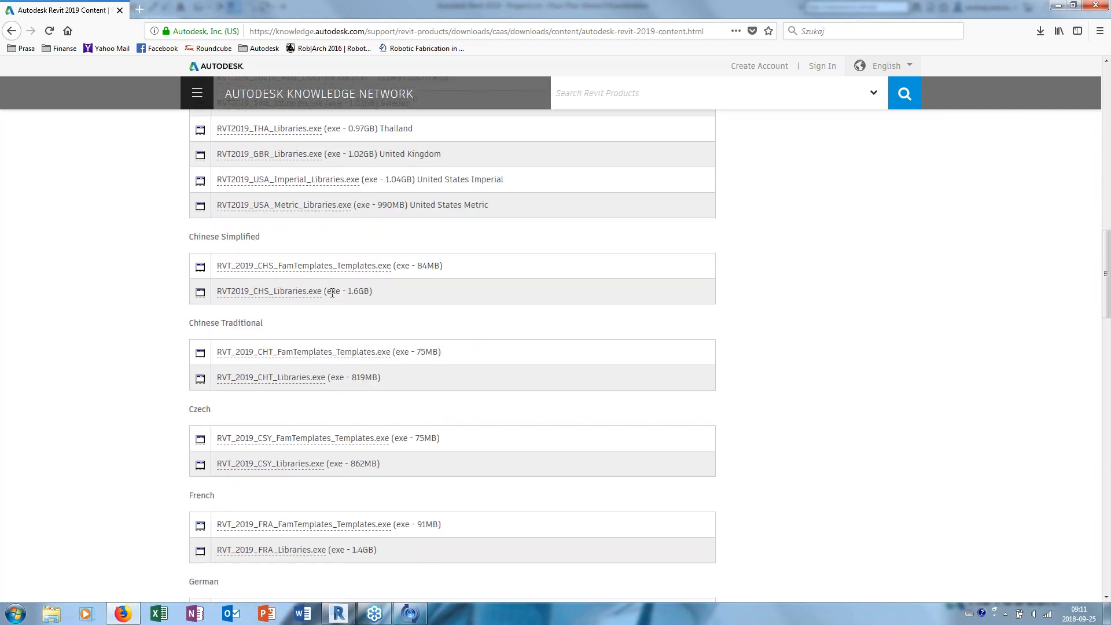
scroll(332, 292, down, 1)
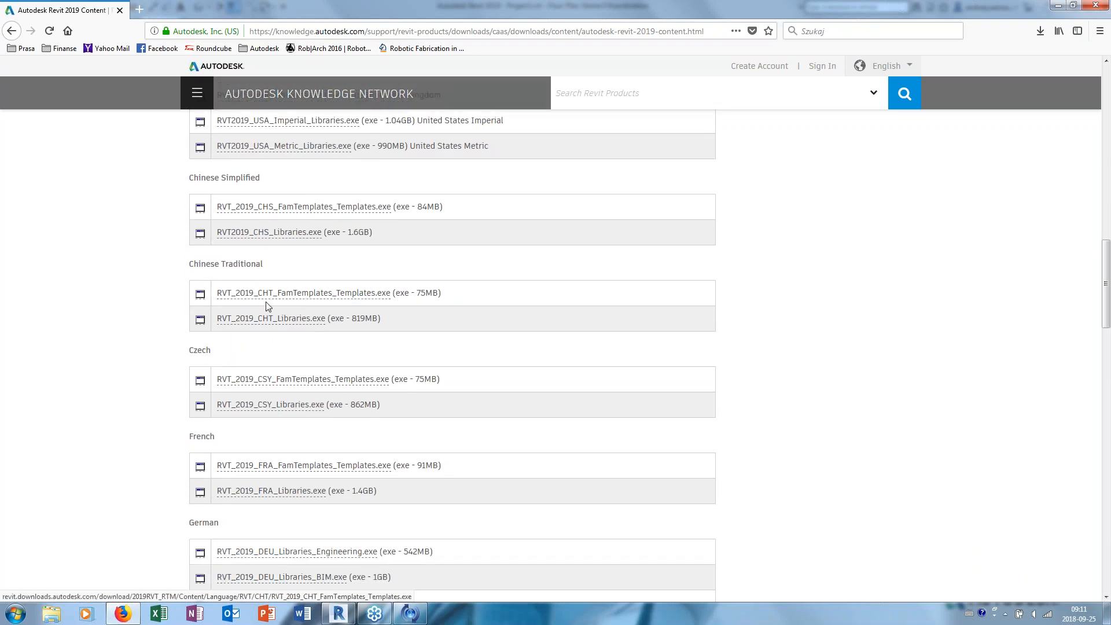
scroll(271, 308, down, 1)
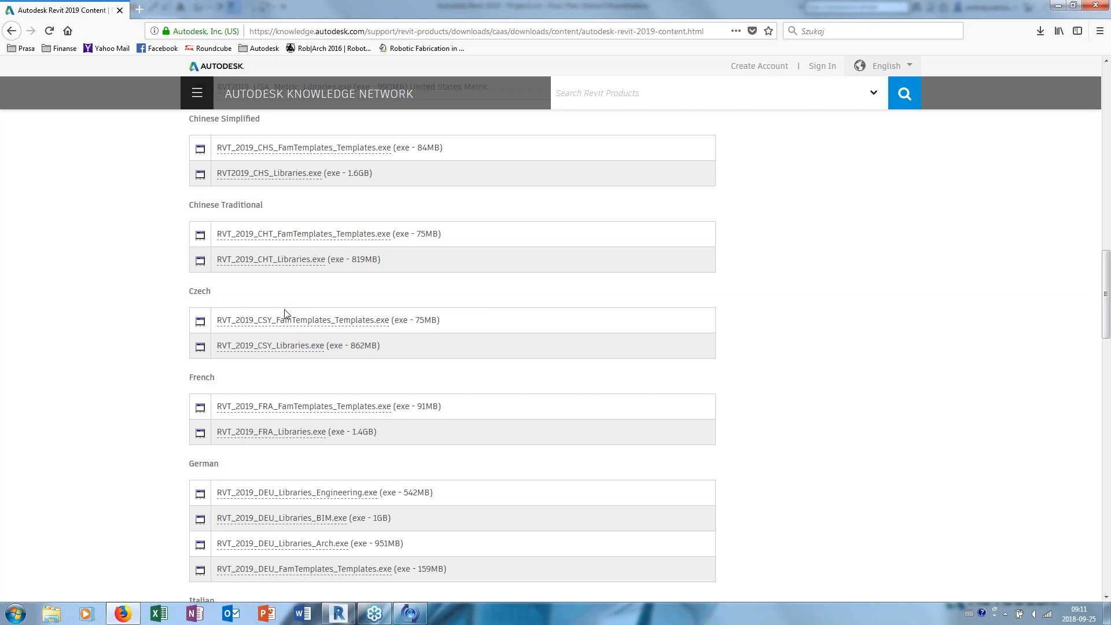
scroll(417, 397, down, 3)
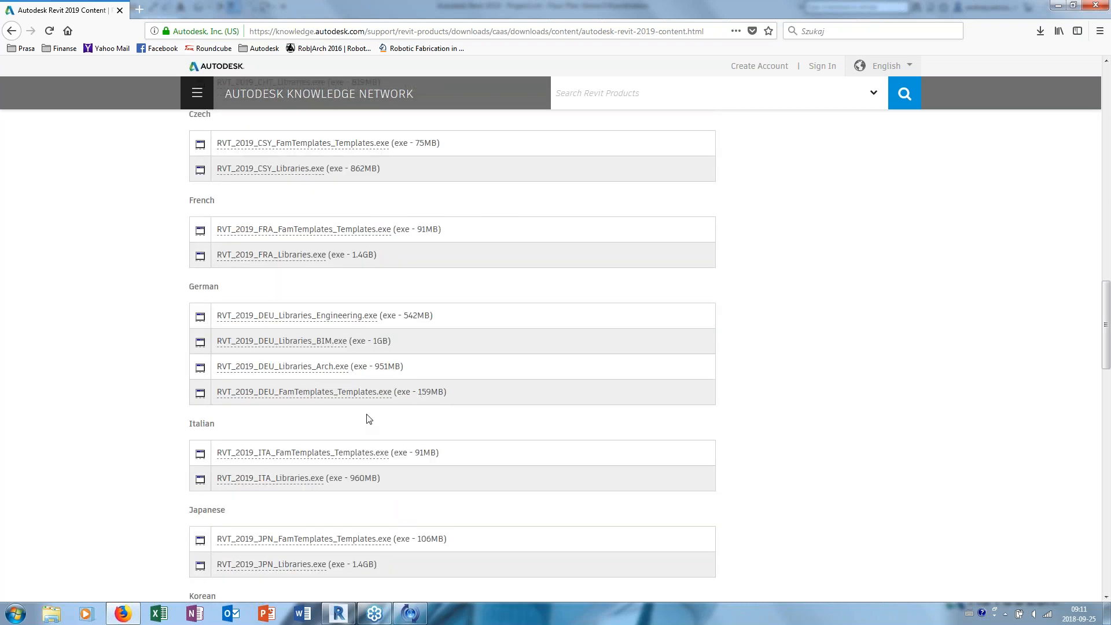
- Switch back to Revit and look over the Ebene 0 Koordination floor plan
click(339, 614)
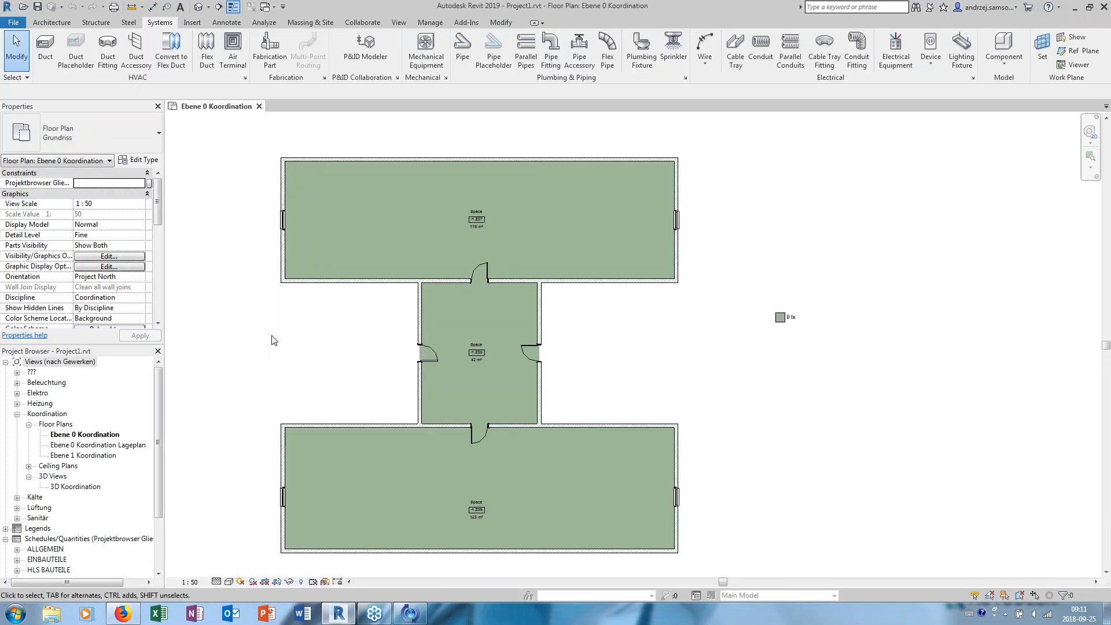
middle_drag(320, 312, 305, 318)
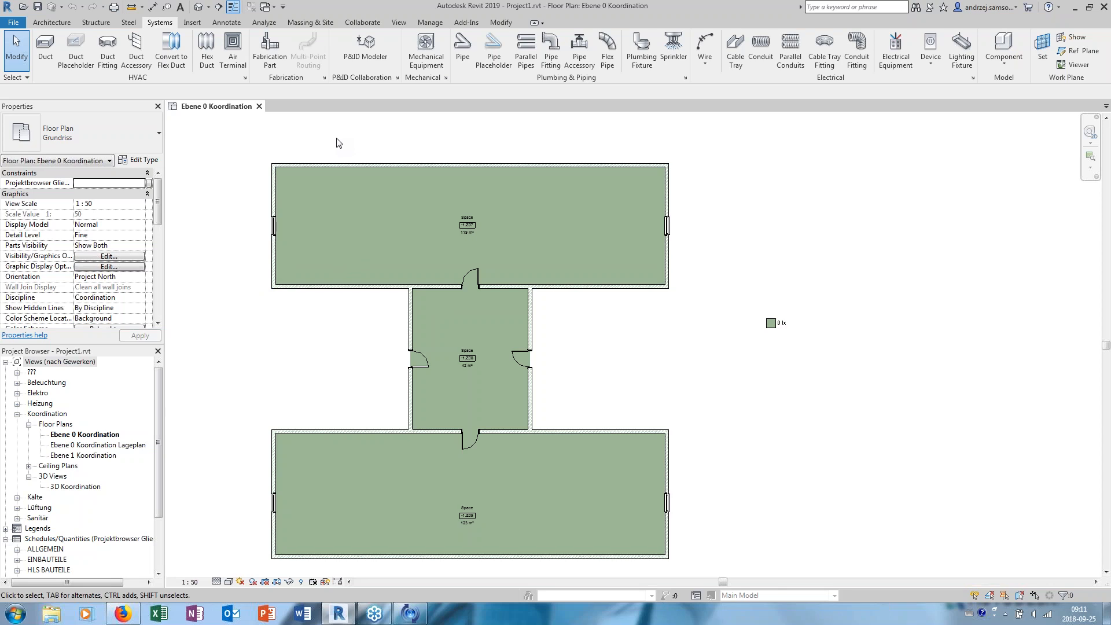
middle_drag(338, 139, 502, 156)
scroll(512, 123, down, 2)
scroll(529, 144, up, 1)
scroll(499, 133, down, 1)
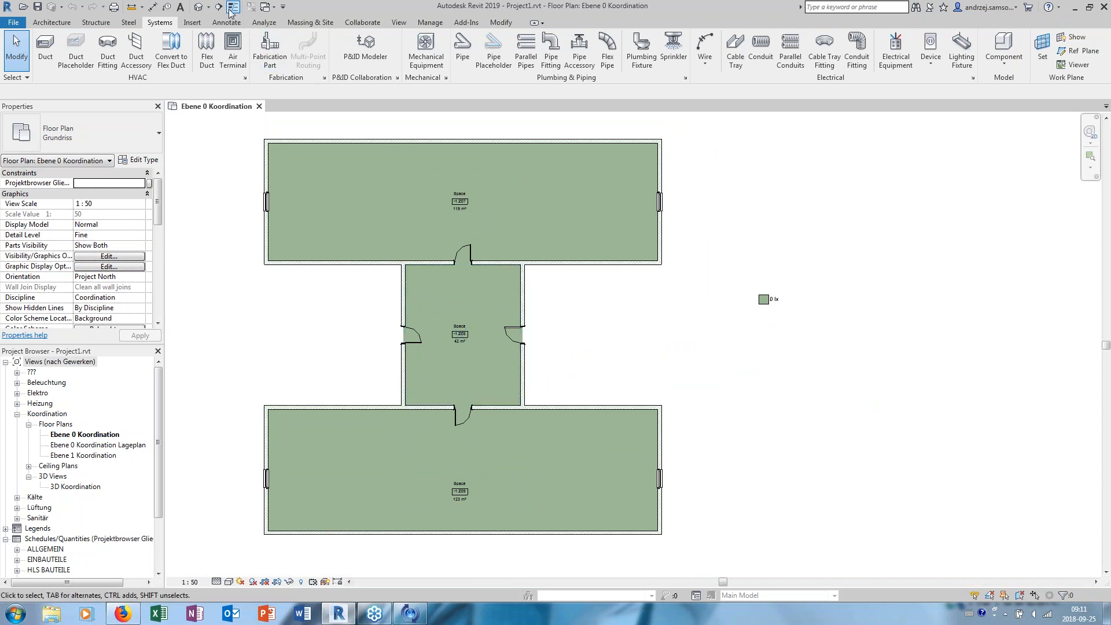
- Open the default 3D view and inspect the building's walls, doors and windows from an angled viewpoint
click(198, 7)
scroll(596, 294, up, 5)
shift+middle_drag(471, 340, 548, 325)
middle_drag(549, 324, 418, 315)
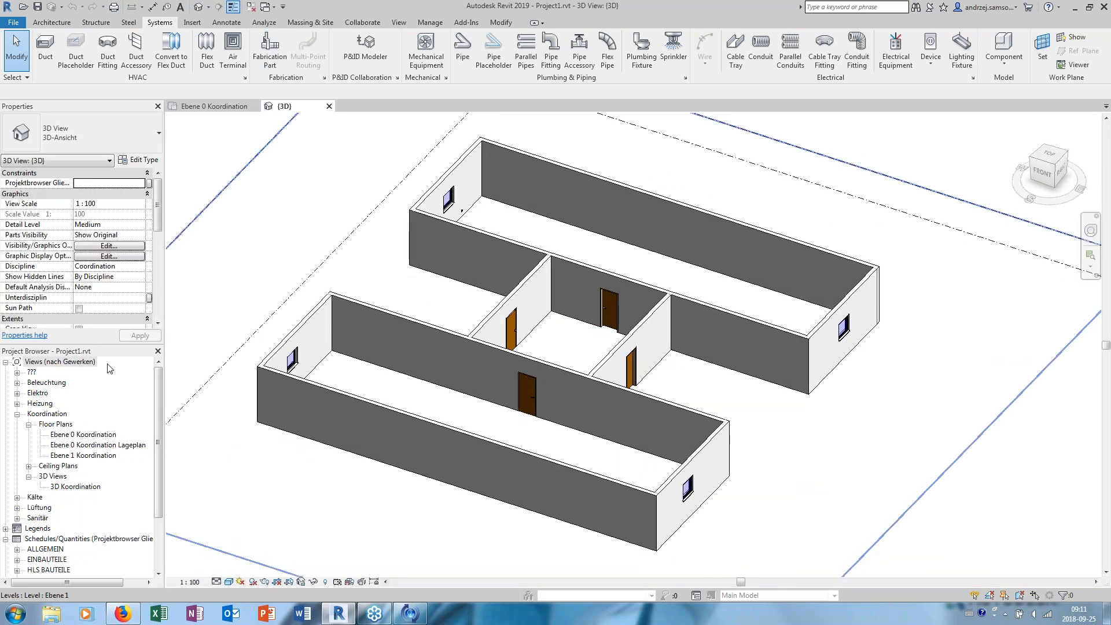
- Open the Ebene 0 Koordination floor plan and look over its color fill legend and the Color Fill annotation tools
click(66, 435)
double_click(66, 440)
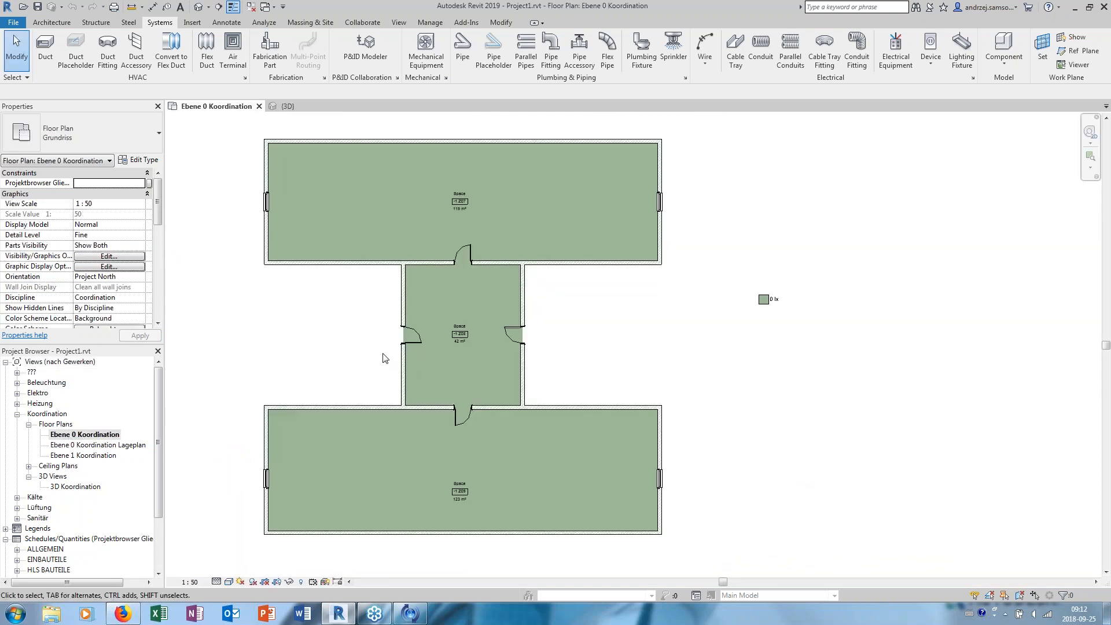
click(769, 308)
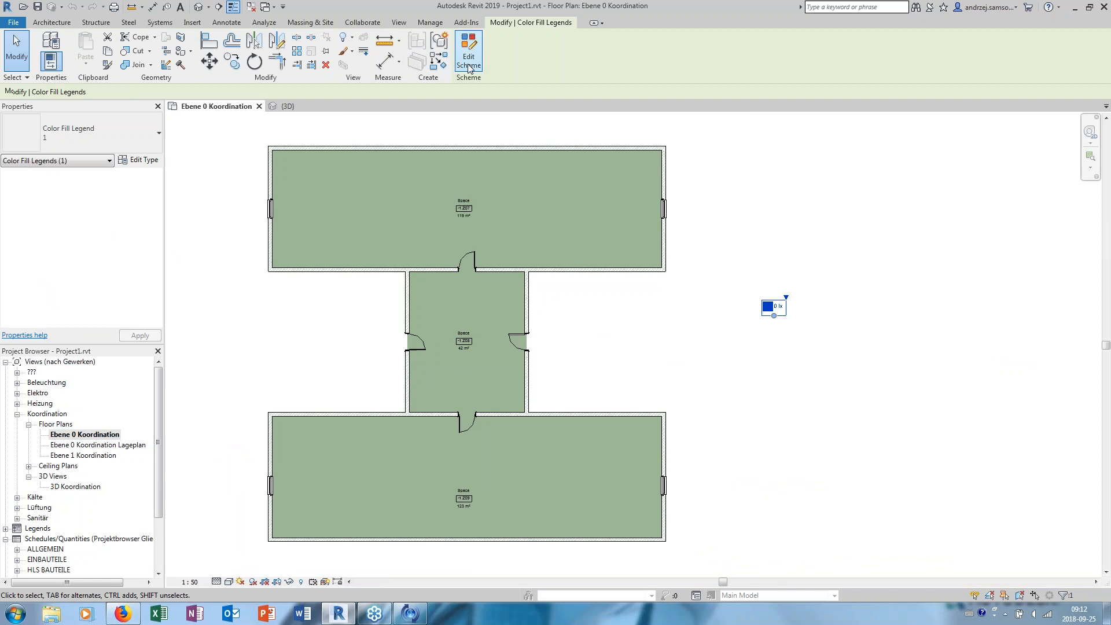
click(231, 23)
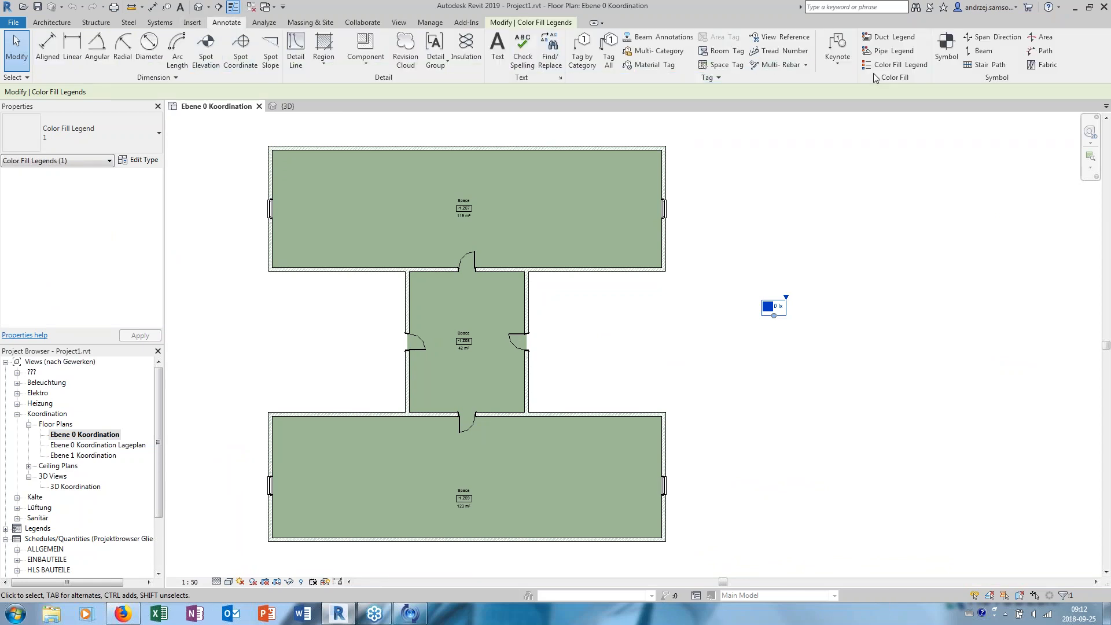
click(763, 260)
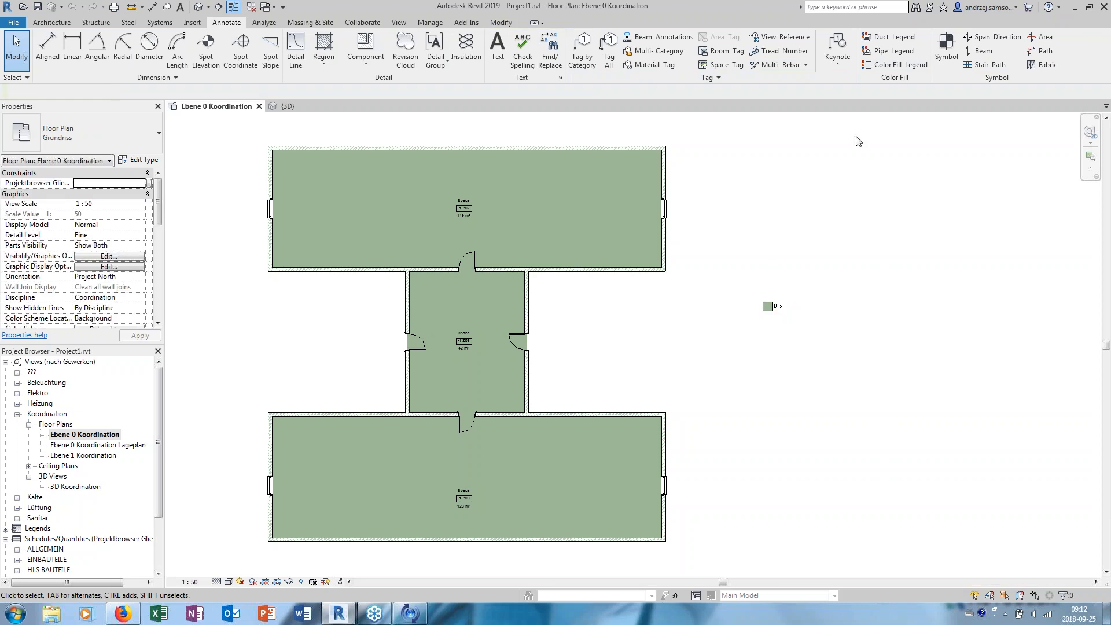
- Open the legend's Beleuchtung color scheme for editing, review the color parameters available for spaces, and cancel without changes
click(775, 310)
click(473, 65)
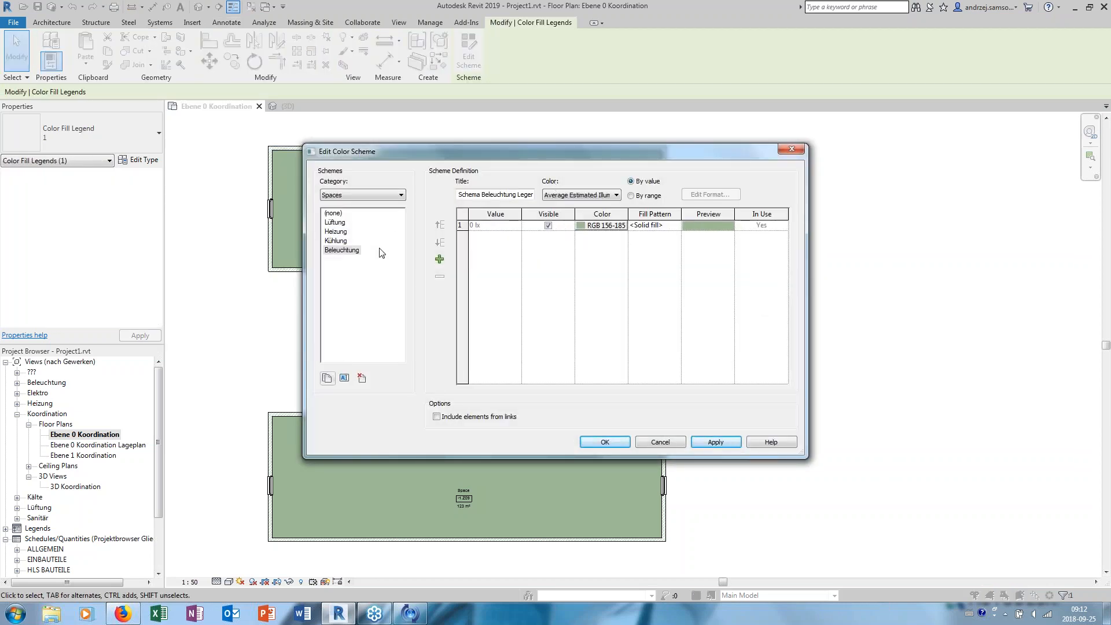
click(587, 200)
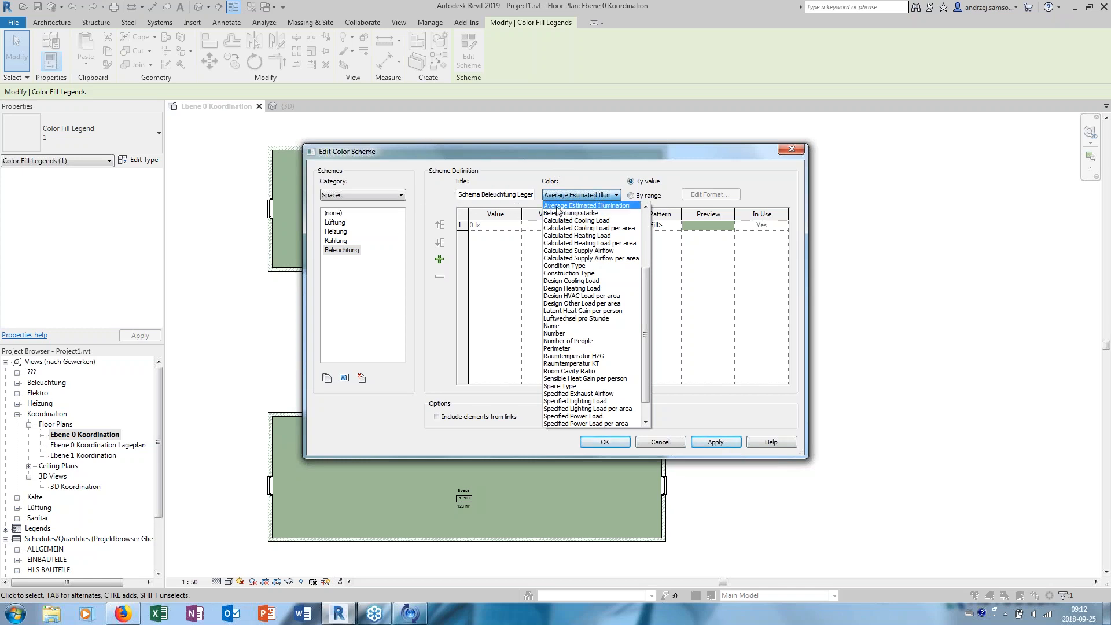
click(670, 444)
click(669, 443)
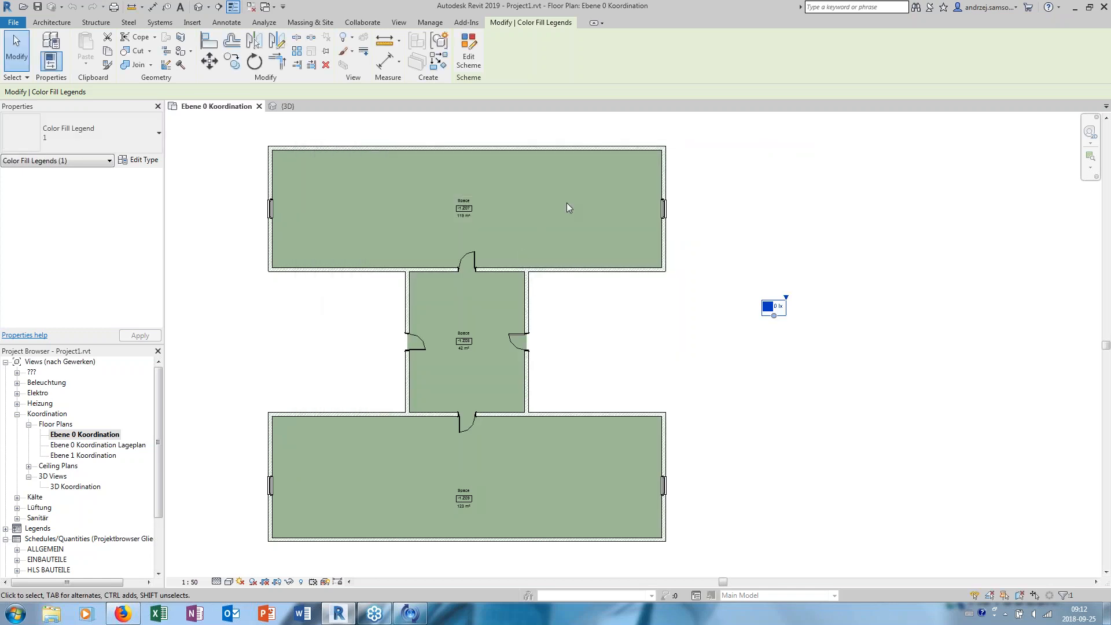
key(Escape)
- Select the building's upper space, -1.Z07, and view its extent and properties
scroll(527, 193, up, 3)
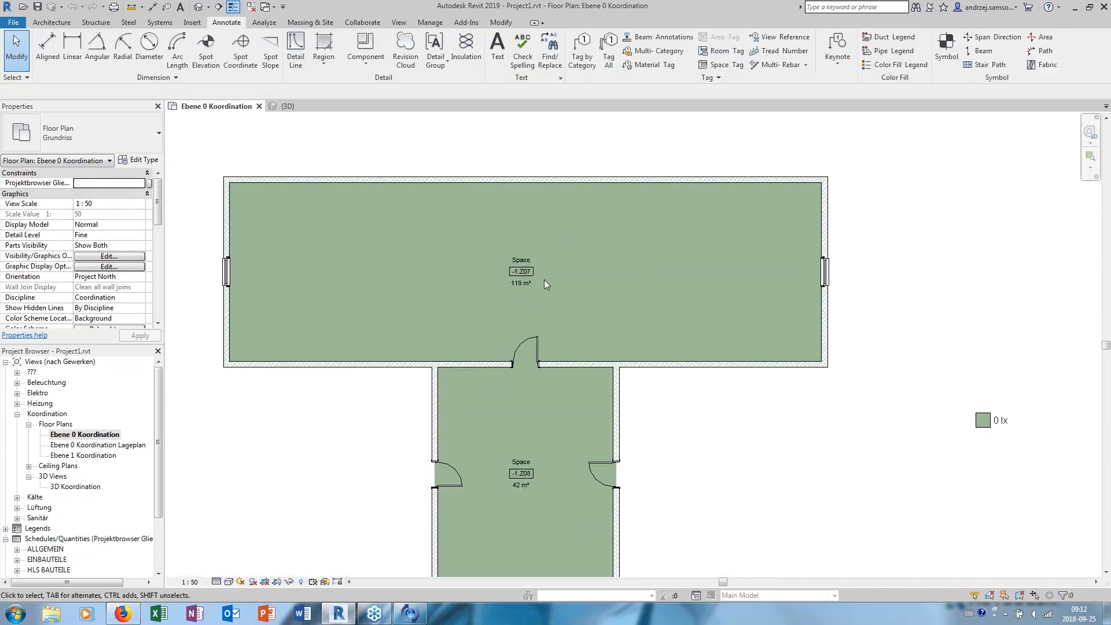
click(544, 284)
middle_drag(199, 139, 196, 191)
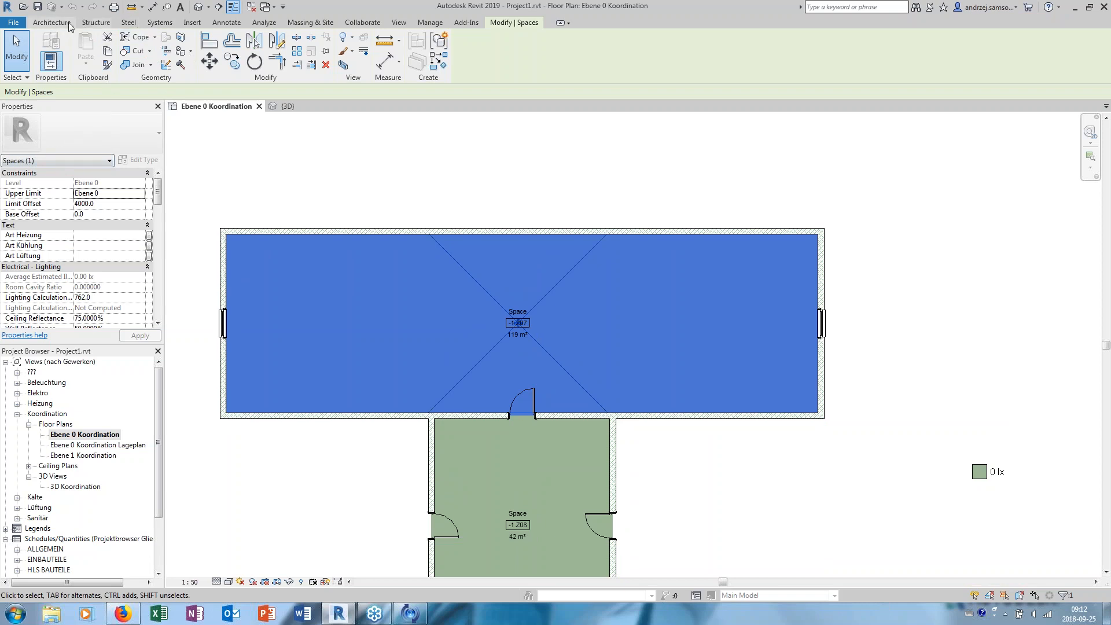
- Search the architecture, systems, massing, management, structure, annotation and analysis command sets for the Spaces & Zones tools
click(154, 23)
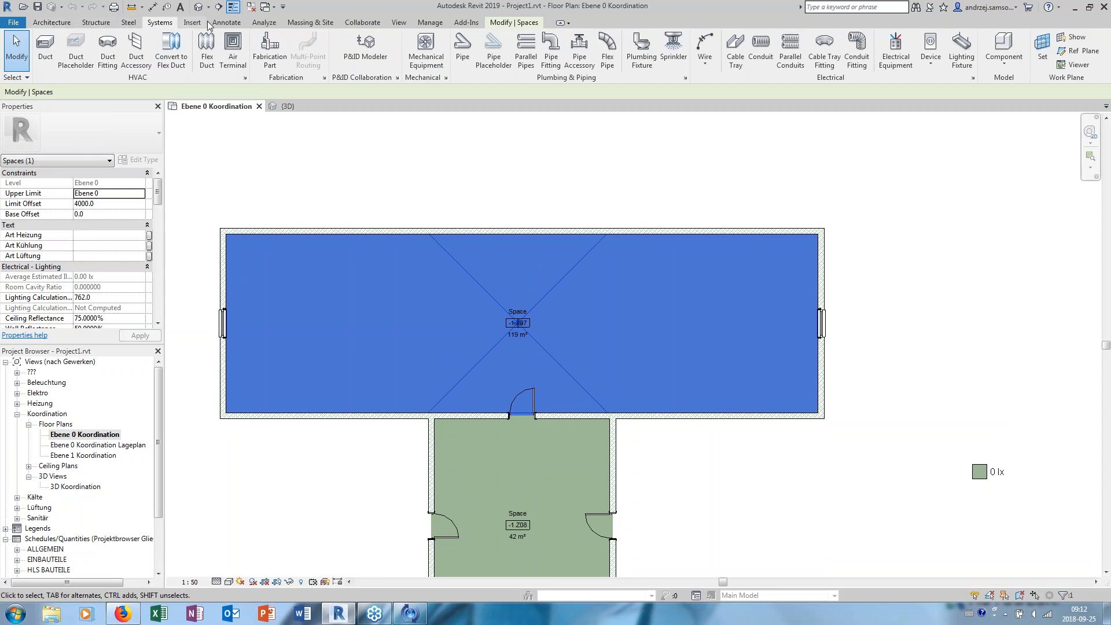
click(425, 144)
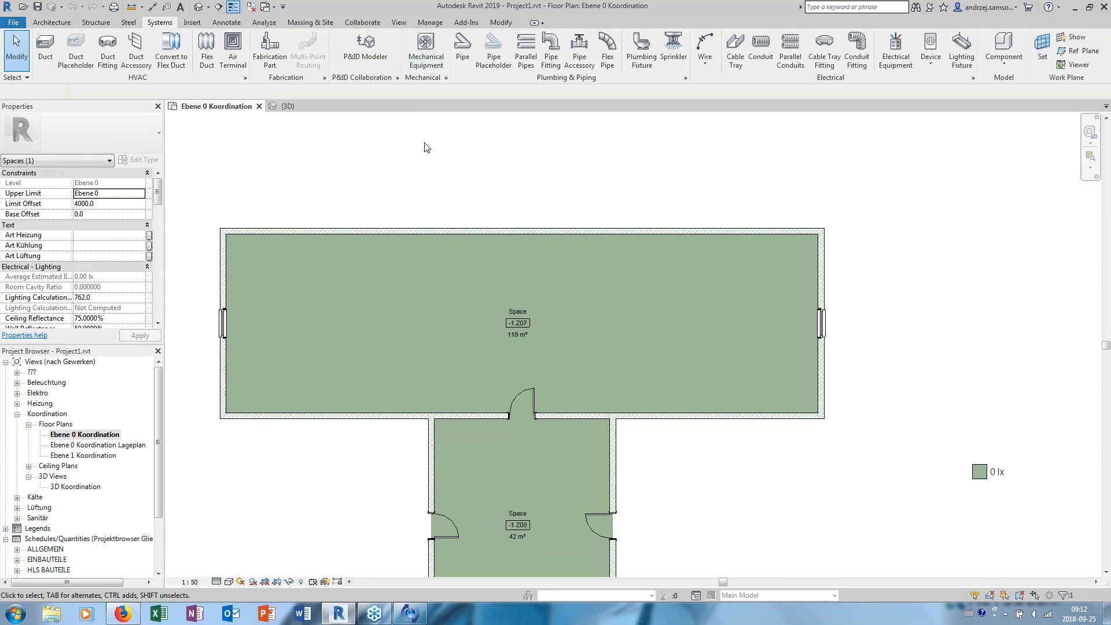
click(58, 23)
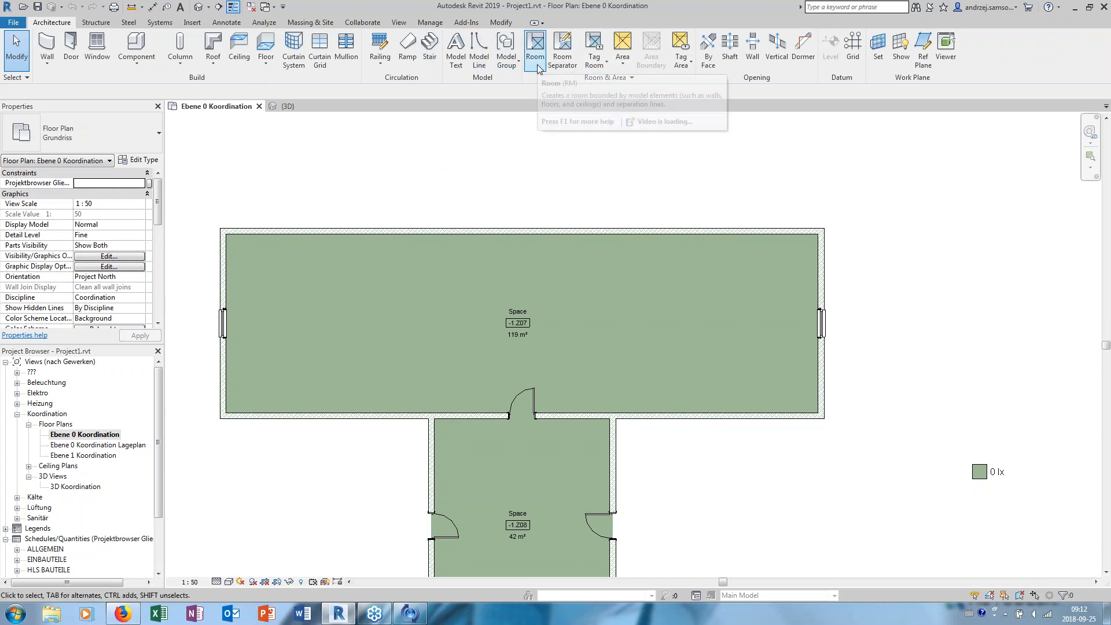
click(171, 22)
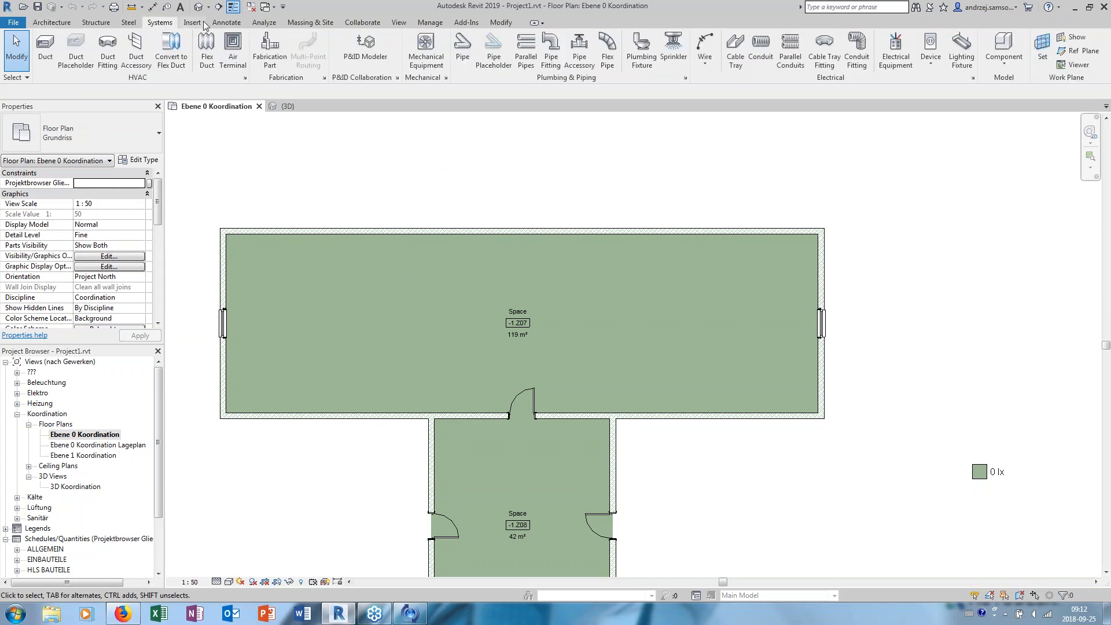
click(315, 22)
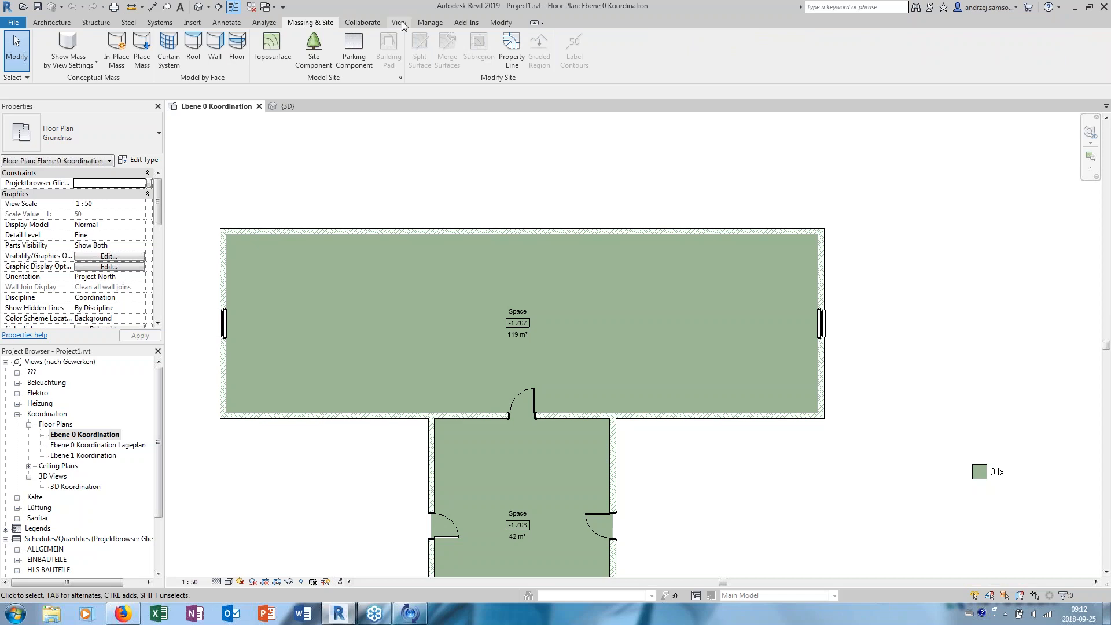
click(430, 22)
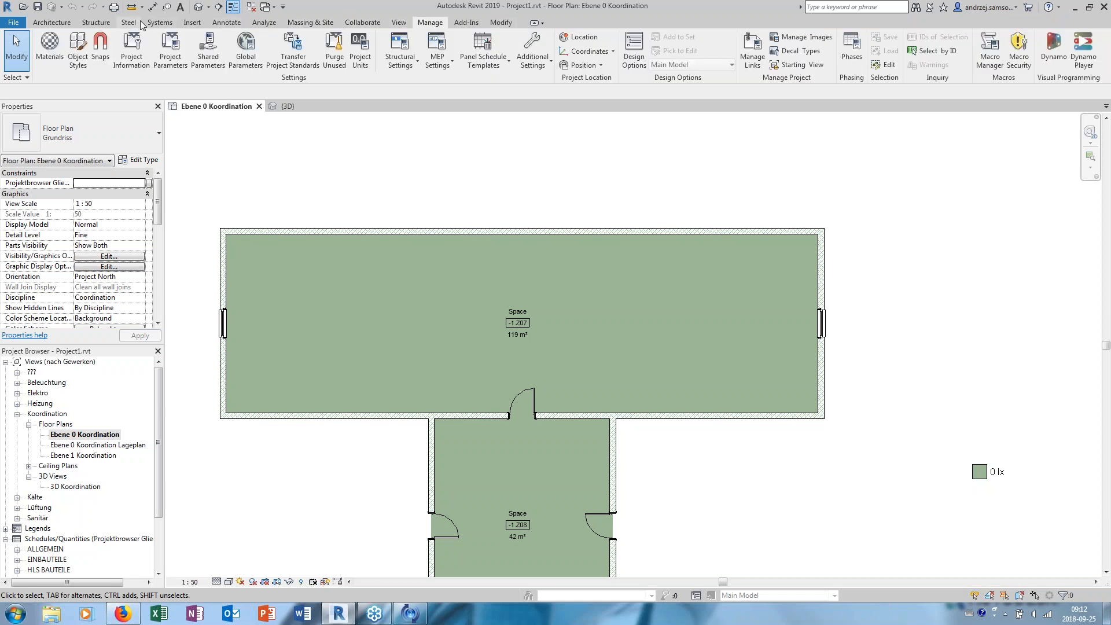
click(165, 23)
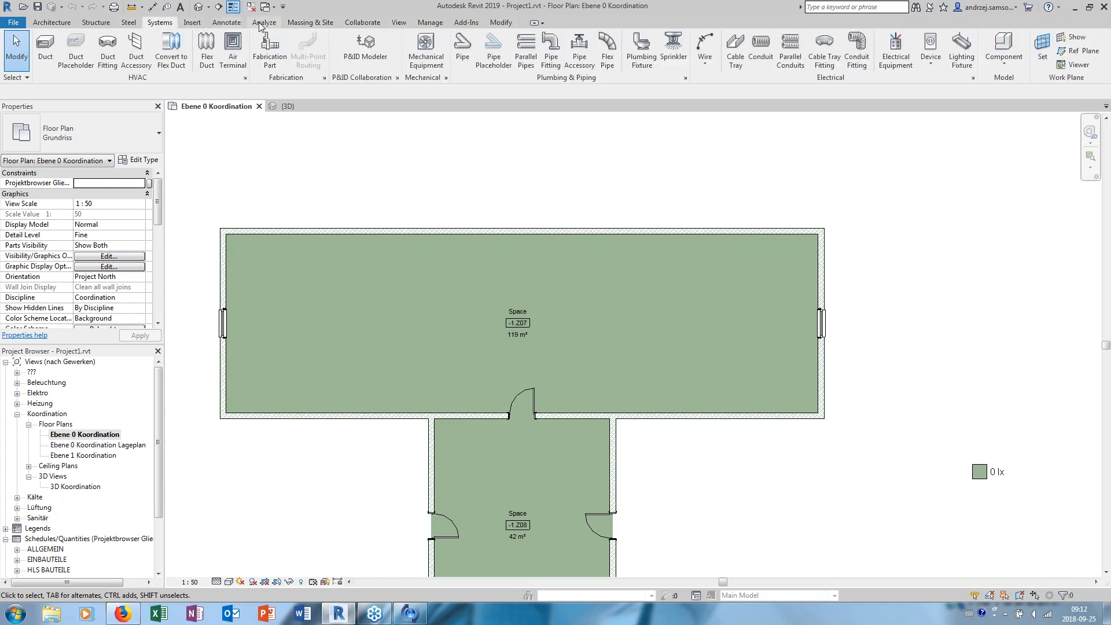
click(97, 24)
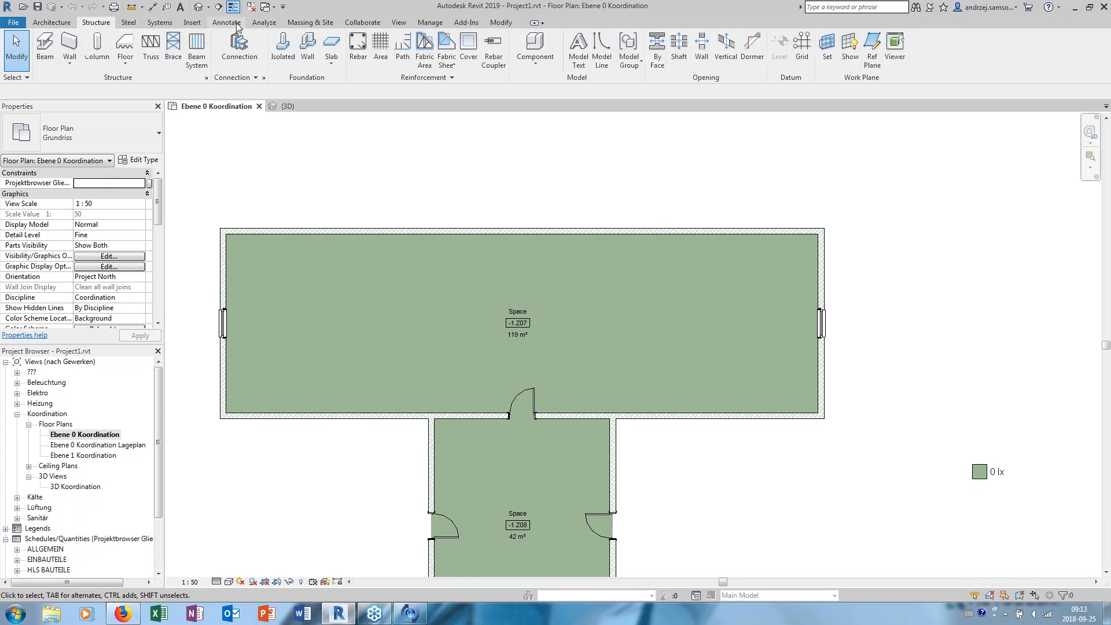
click(238, 24)
click(266, 25)
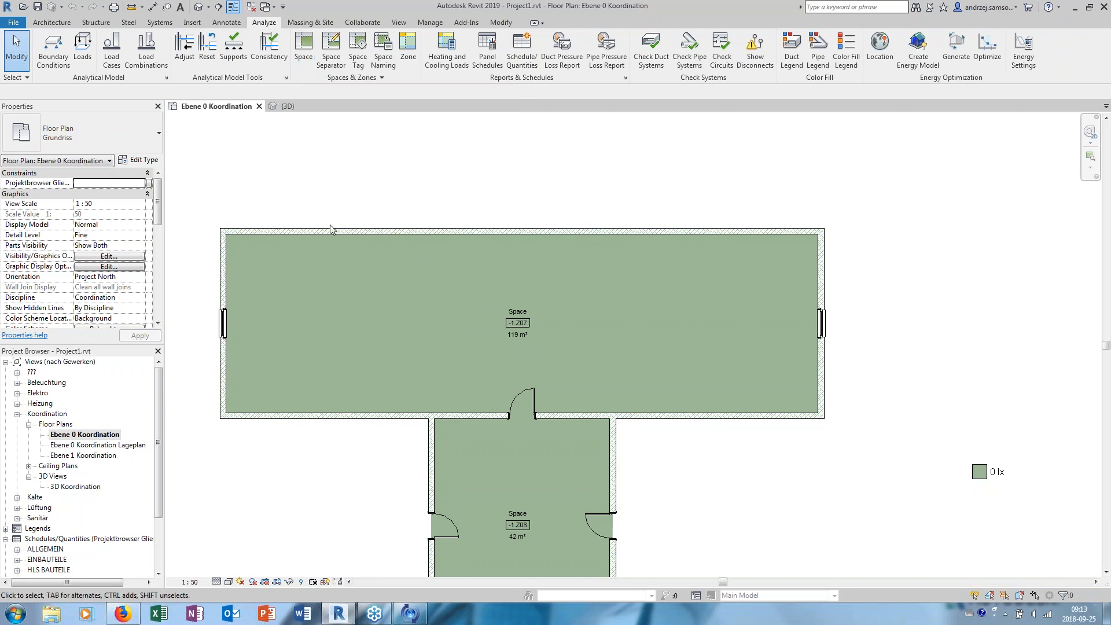
- Examine the electrical lighting properties of the upper space -1.Z07, including its average estimated illumination and reflectances
click(568, 275)
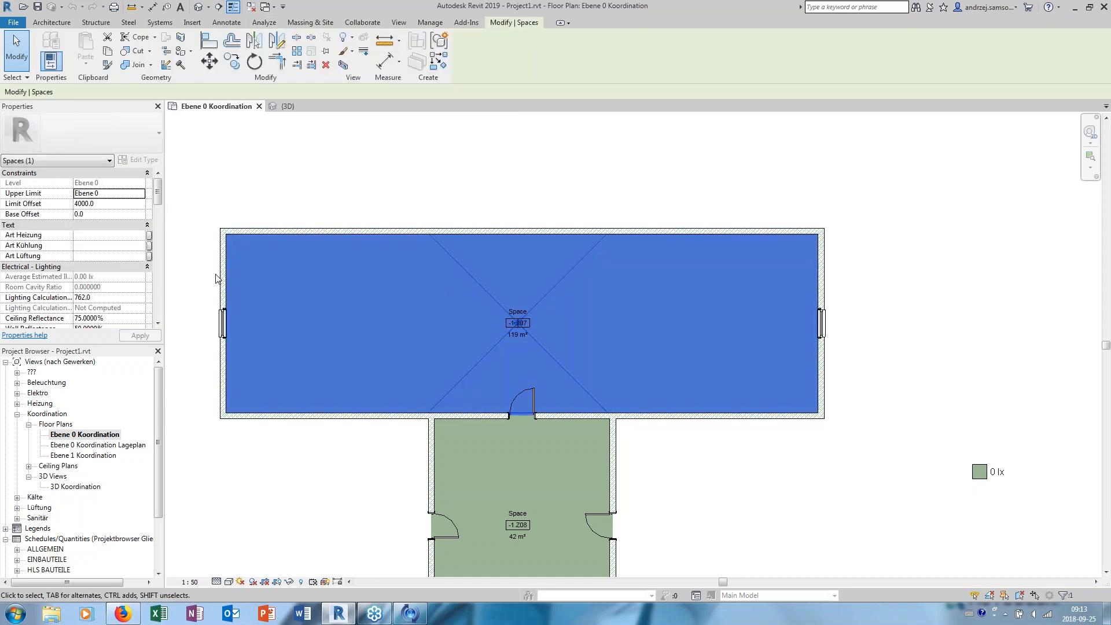
drag(155, 200, 154, 209)
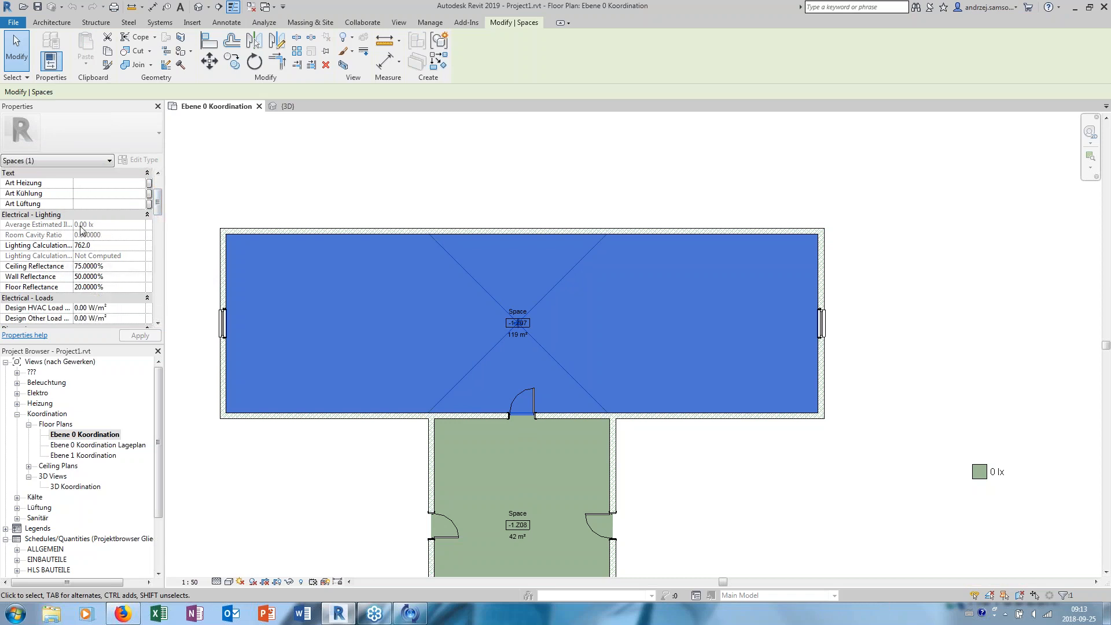
click(292, 173)
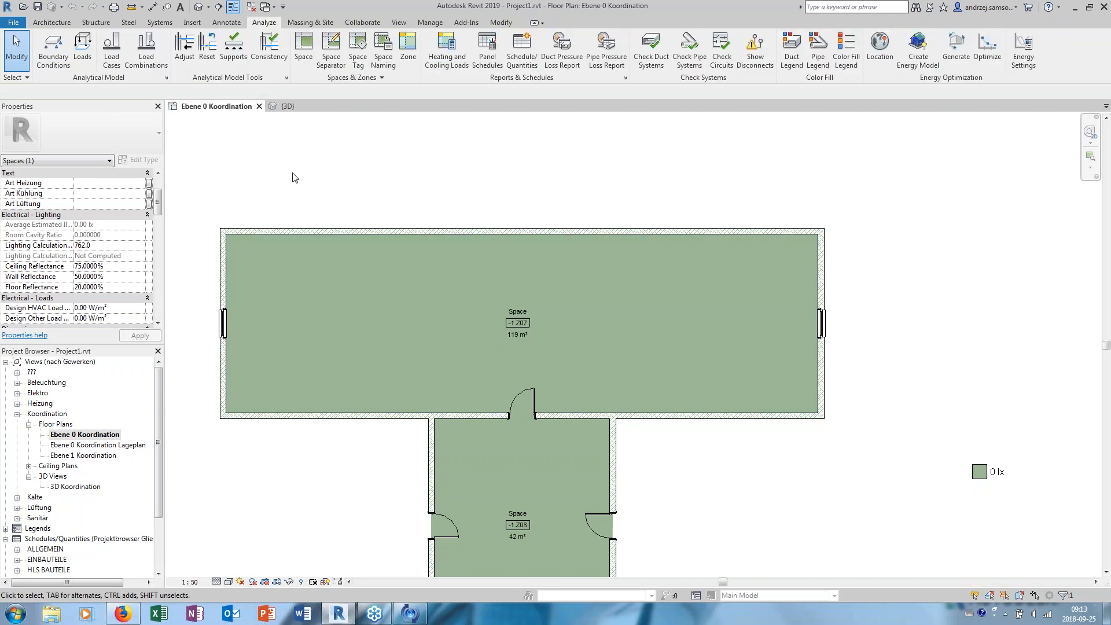
scroll(338, 201, down, 2)
scroll(343, 180, up, 1)
scroll(351, 192, down, 1)
mouse_move(338, 201)
middle_down()
mouse_move(339, 178)
mouse_move(380, 120)
mouse_move(389, 172)
mouse_move(422, 220)
middle_up()
scroll(399, 185, up, 1)
scroll(408, 194, down, 1)
scroll(416, 202, up, 2)
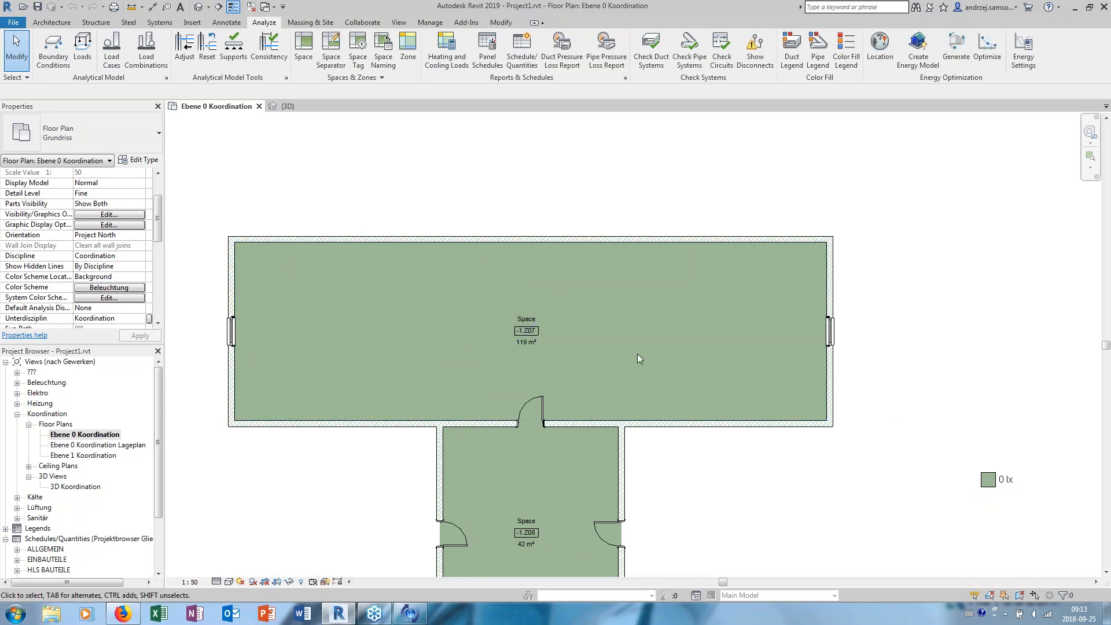
middle_drag(644, 314, 642, 318)
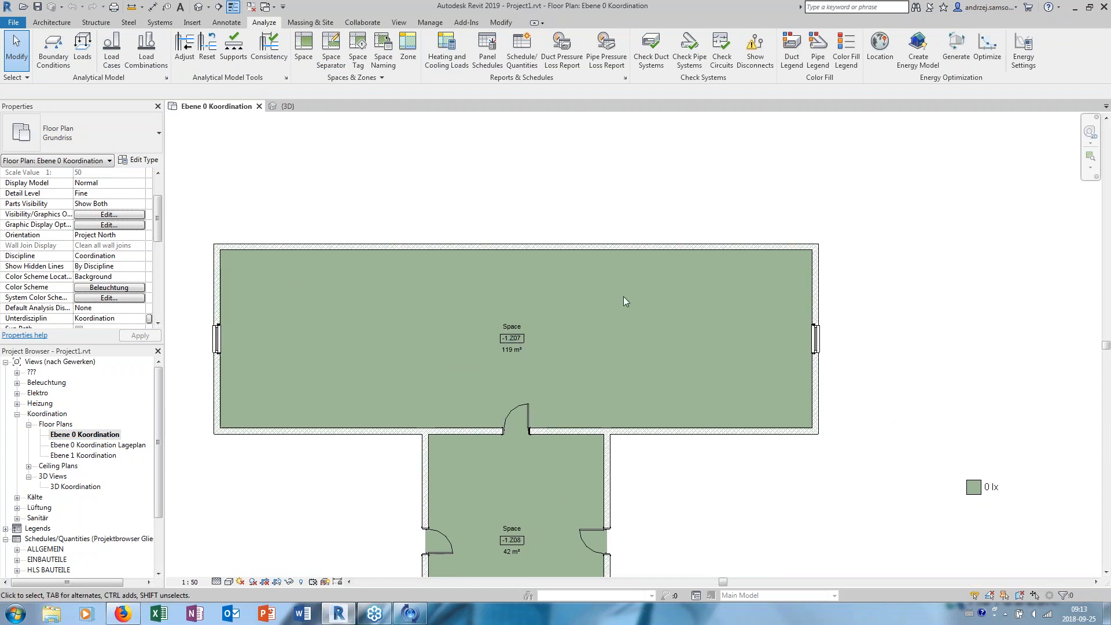
mouse_move(476, 187)
middle_down()
mouse_move(504, 189)
mouse_move(482, 190)
middle_up()
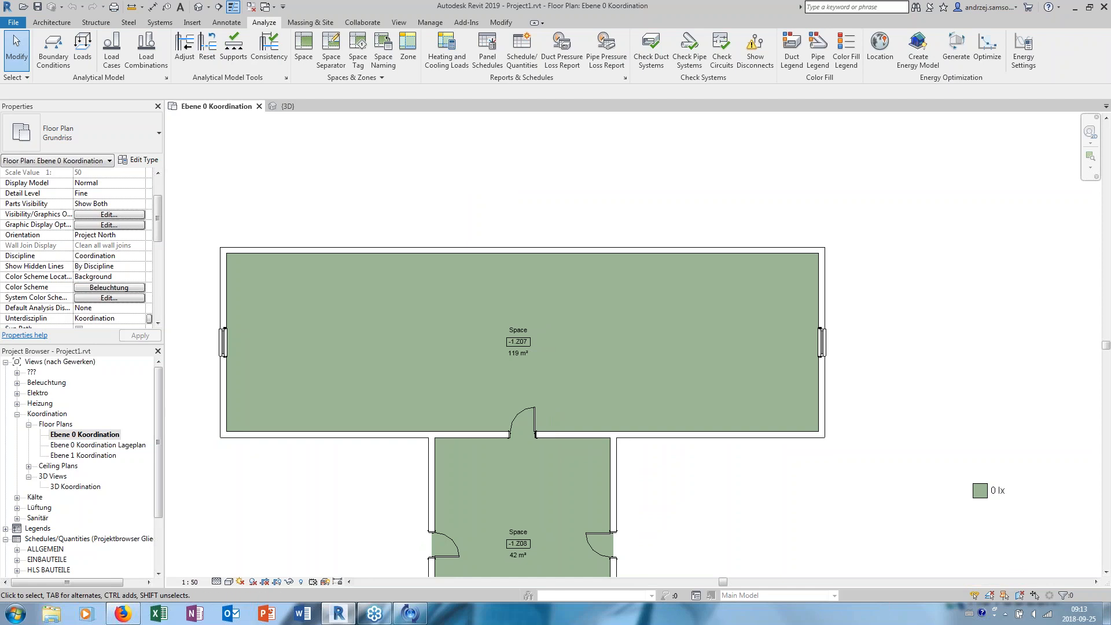
- Place one Pendelleuchte 2fach rund 7200lm lighting fixture on the Ebene 0 work plane at 2800 offset, near space -1.Z07's upper-left corner
click(158, 22)
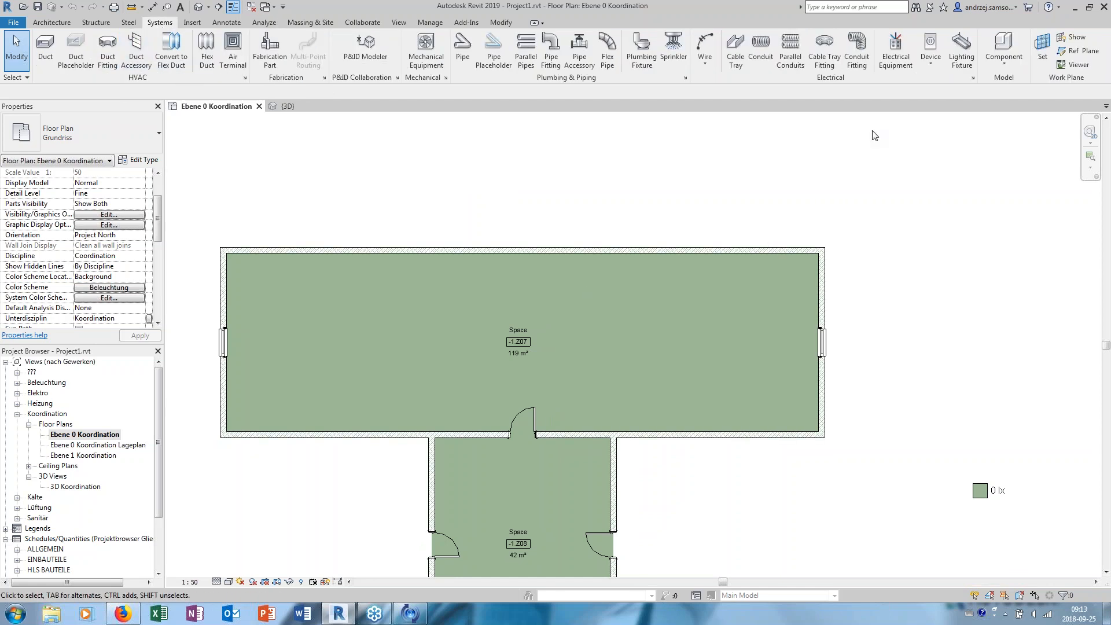
click(962, 74)
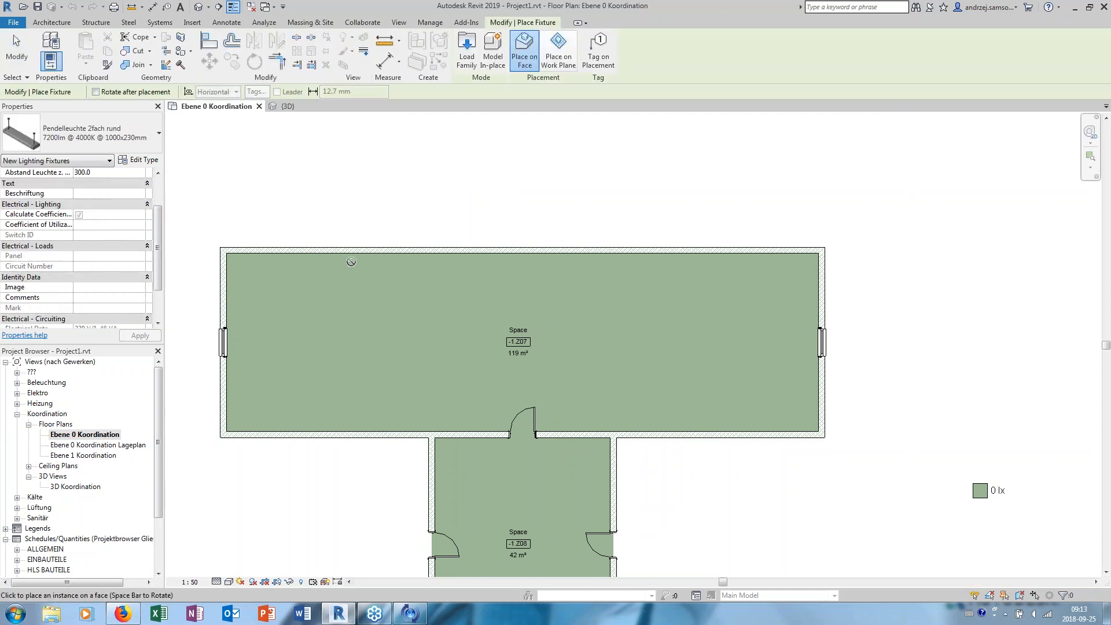
scroll(372, 278, up, 3)
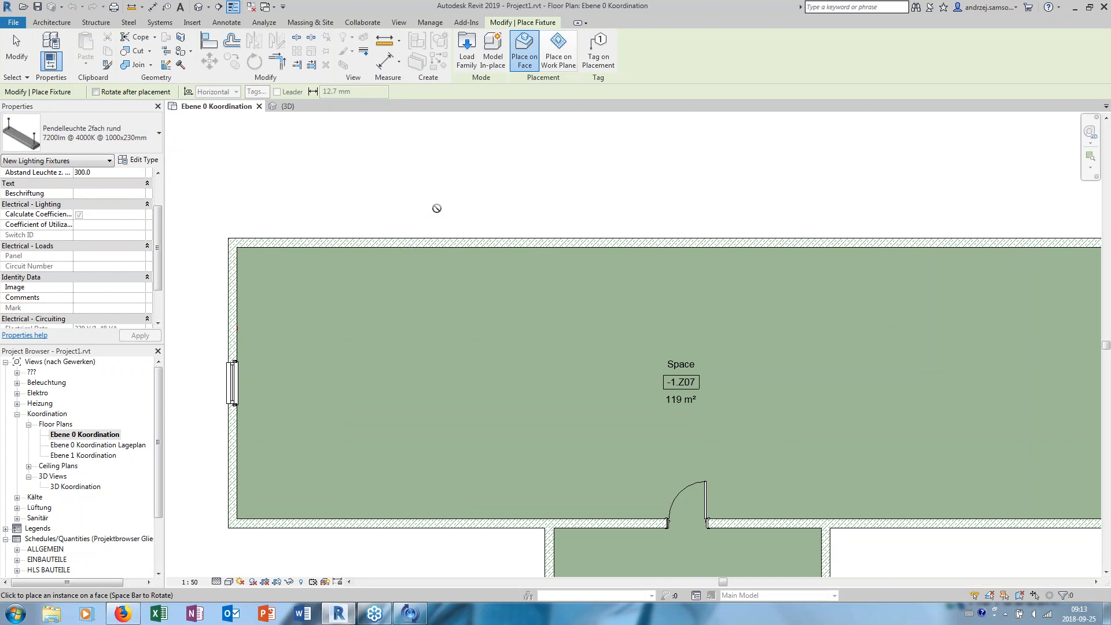
middle_drag(409, 199, 433, 192)
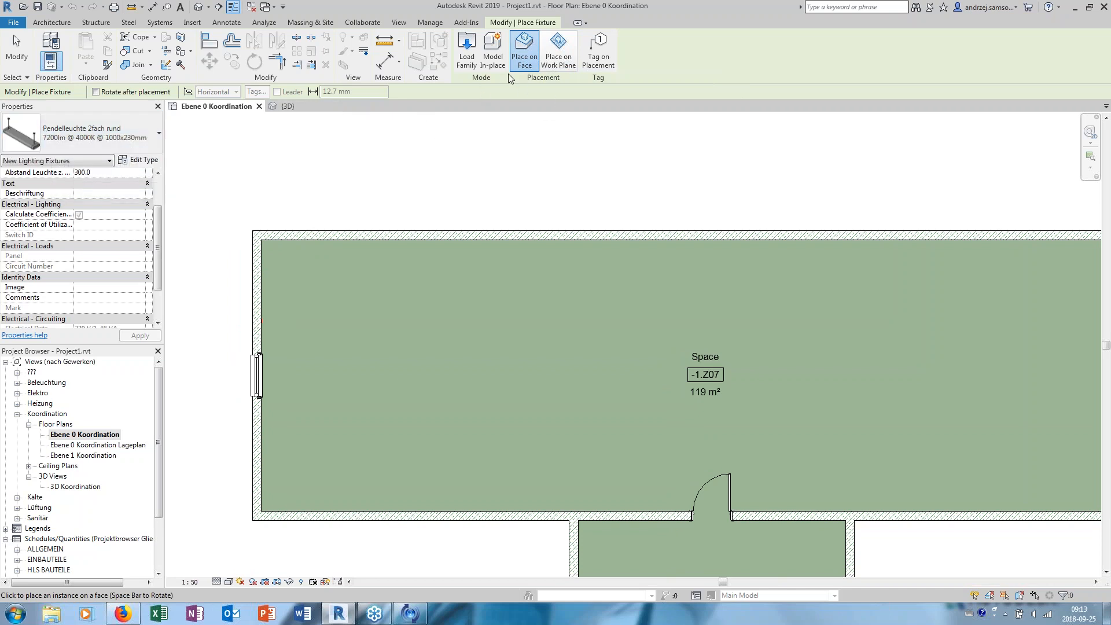
click(558, 59)
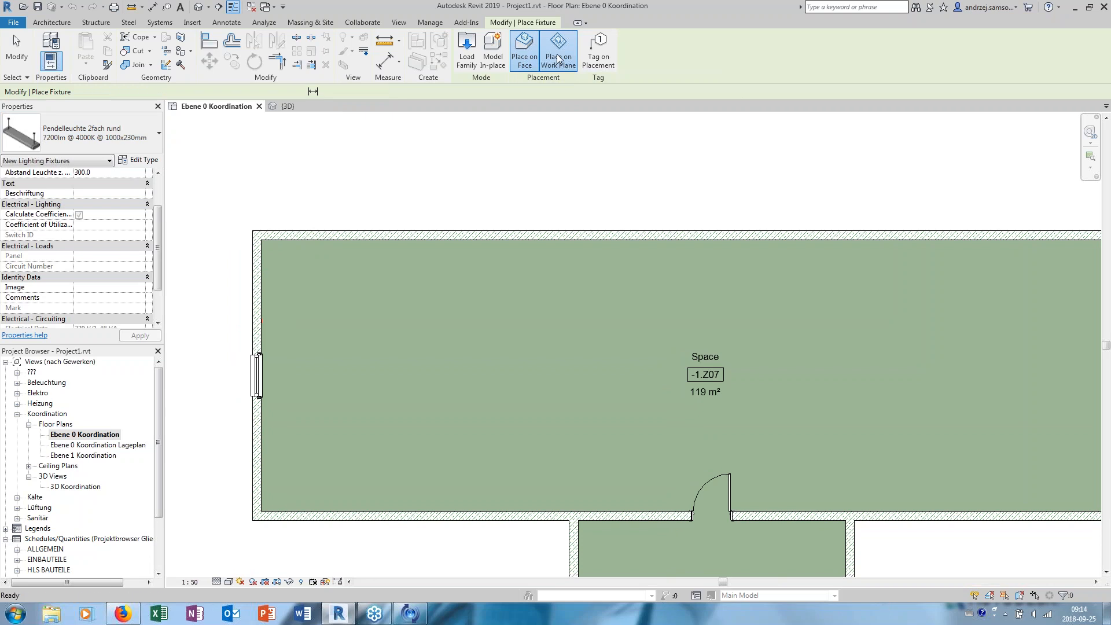
middle_drag(351, 281, 407, 275)
scroll(407, 275, up, 1)
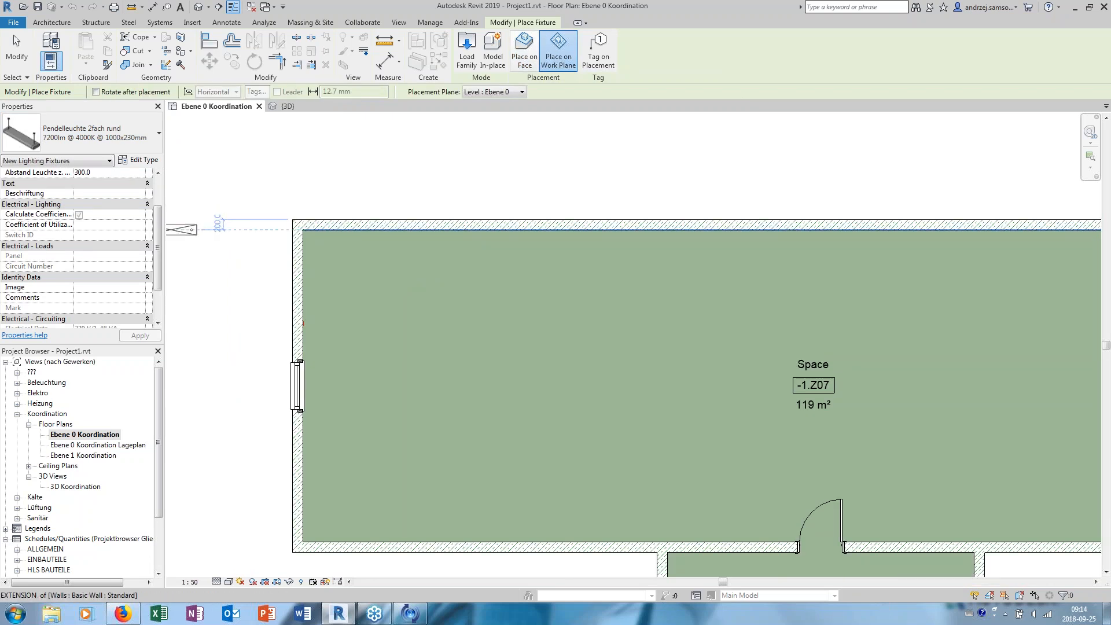
scroll(81, 197, up, 2)
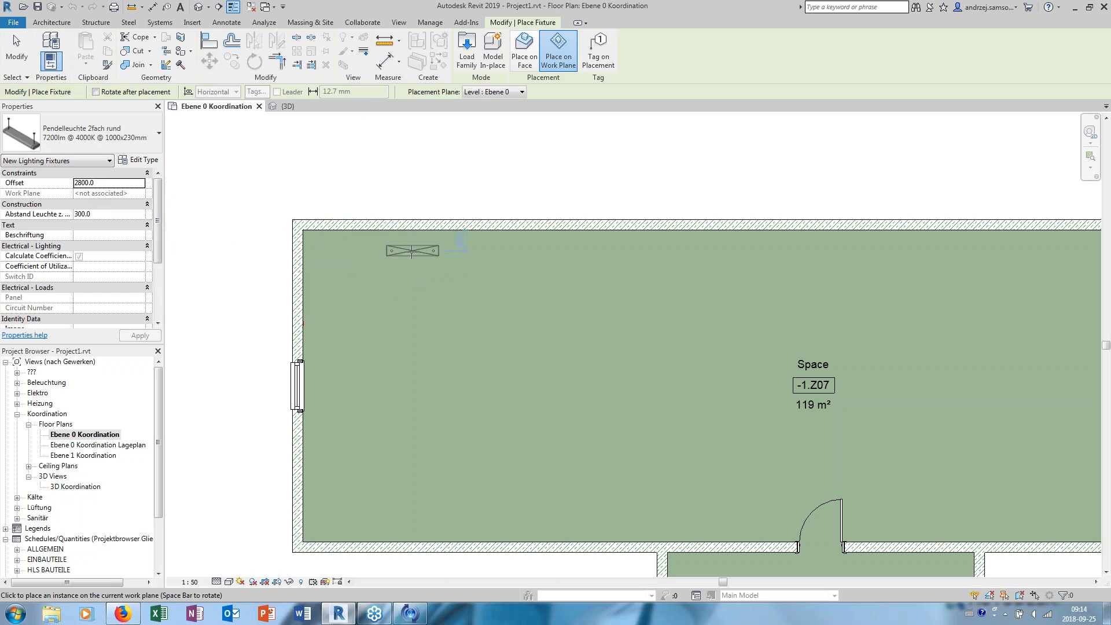
scroll(375, 272, up, 3)
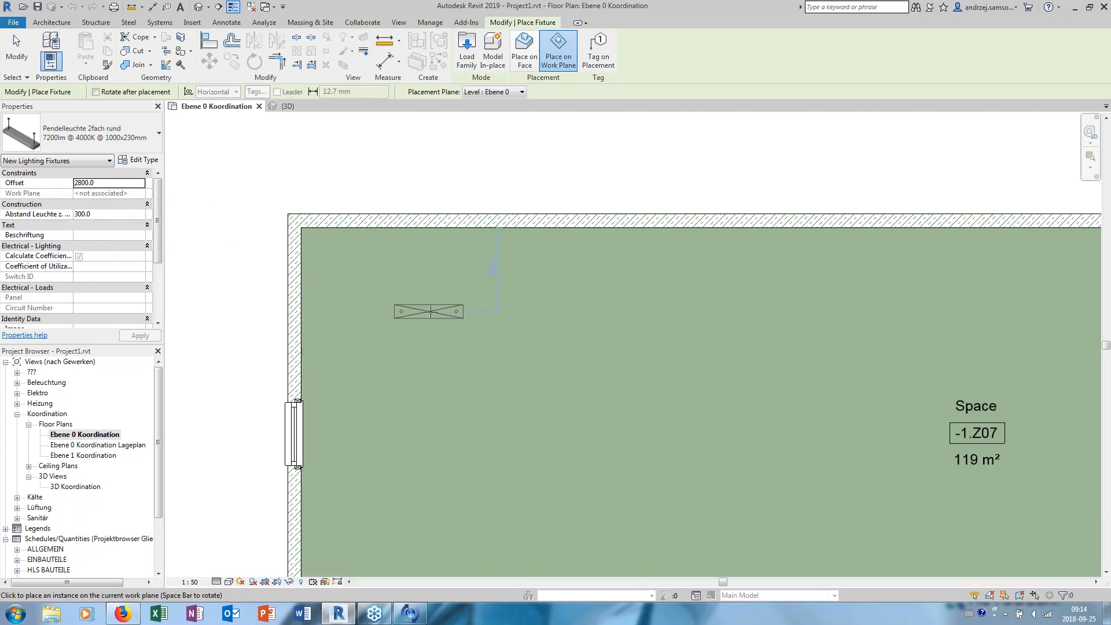
click(437, 321)
key(Escape)
- Examine the color fill of space -1.Z07 and the illumination values in the color fill legend after the fixture placement
scroll(438, 268, down, 2)
middle_drag(489, 272, 424, 277)
scroll(587, 330, down, 4)
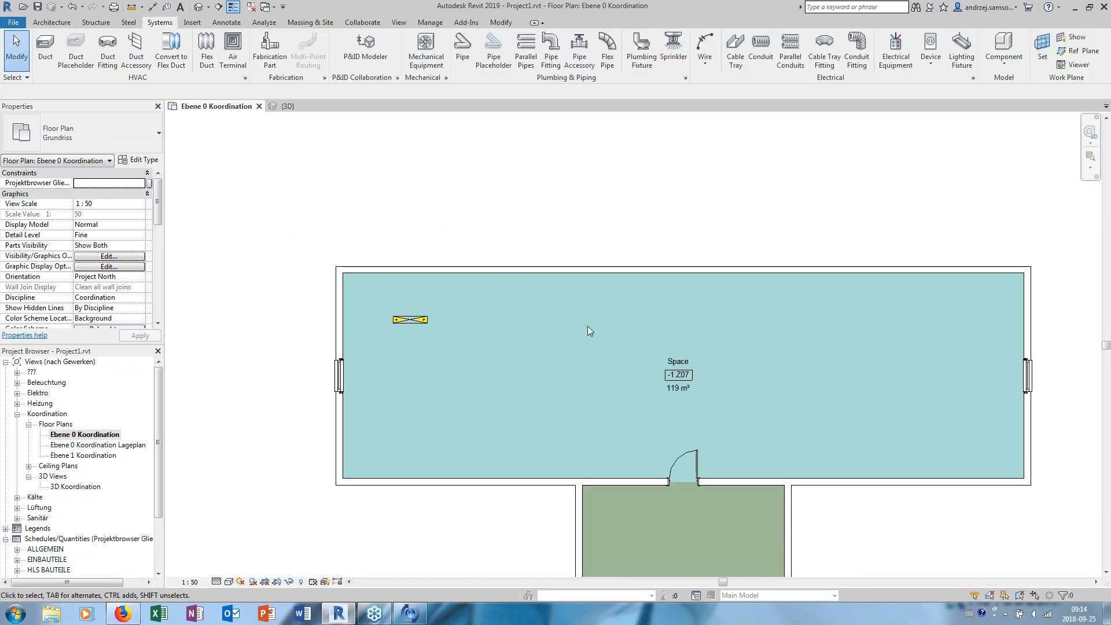
scroll(688, 512, up, 2)
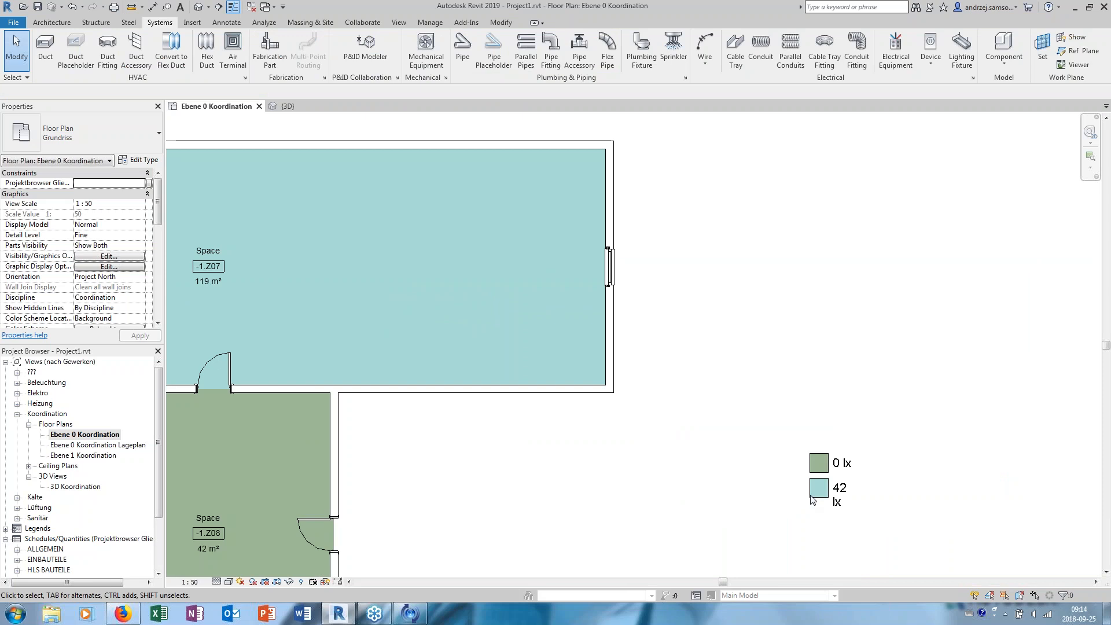
click(837, 505)
scroll(836, 504, down, 3)
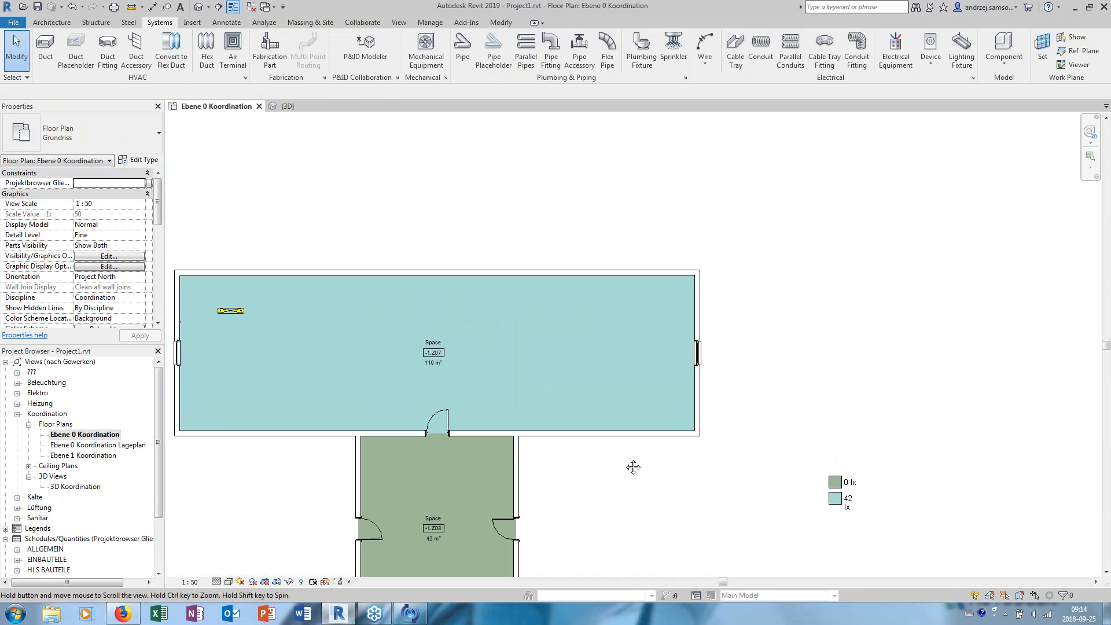
- Try to widen the color fill legend so its illumination entries fit on one line
scroll(839, 502, up, 4)
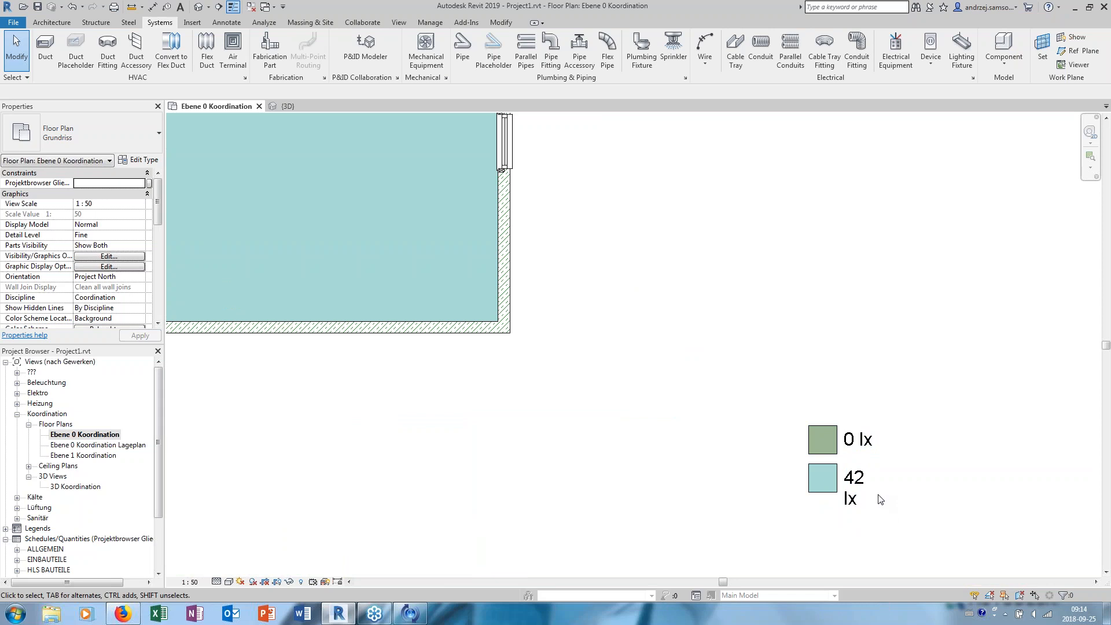
click(851, 479)
middle_drag(881, 420, 748, 419)
click(807, 412)
click(744, 421)
click(803, 416)
click(743, 421)
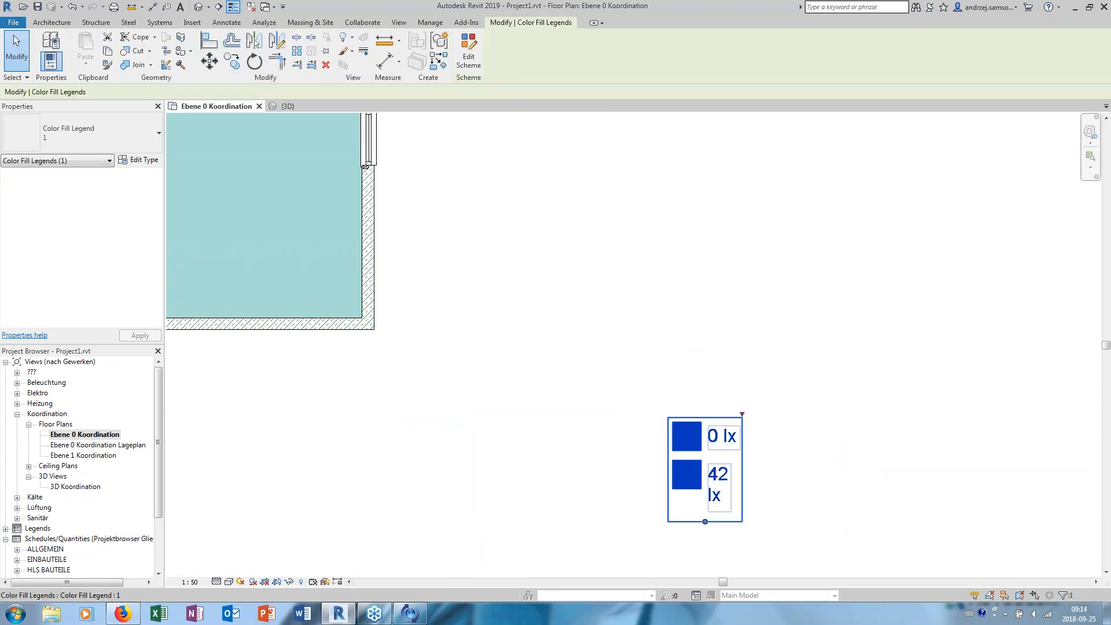
click(744, 413)
click(740, 426)
drag(743, 412, 773, 413)
click(742, 420)
scroll(939, 461, down, 3)
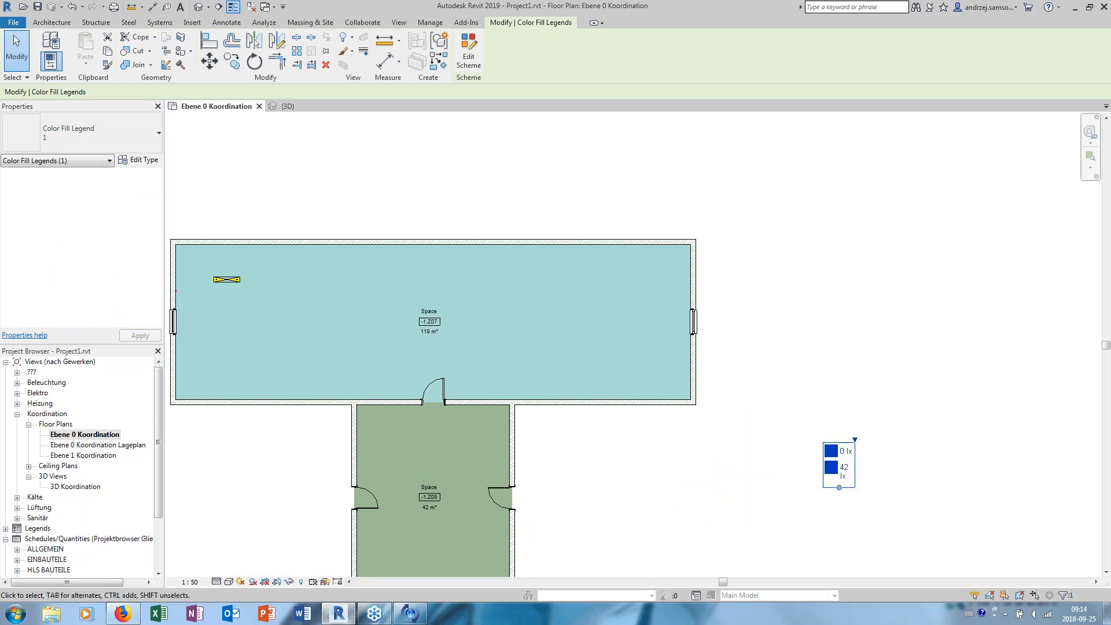
middle_drag(589, 428, 657, 455)
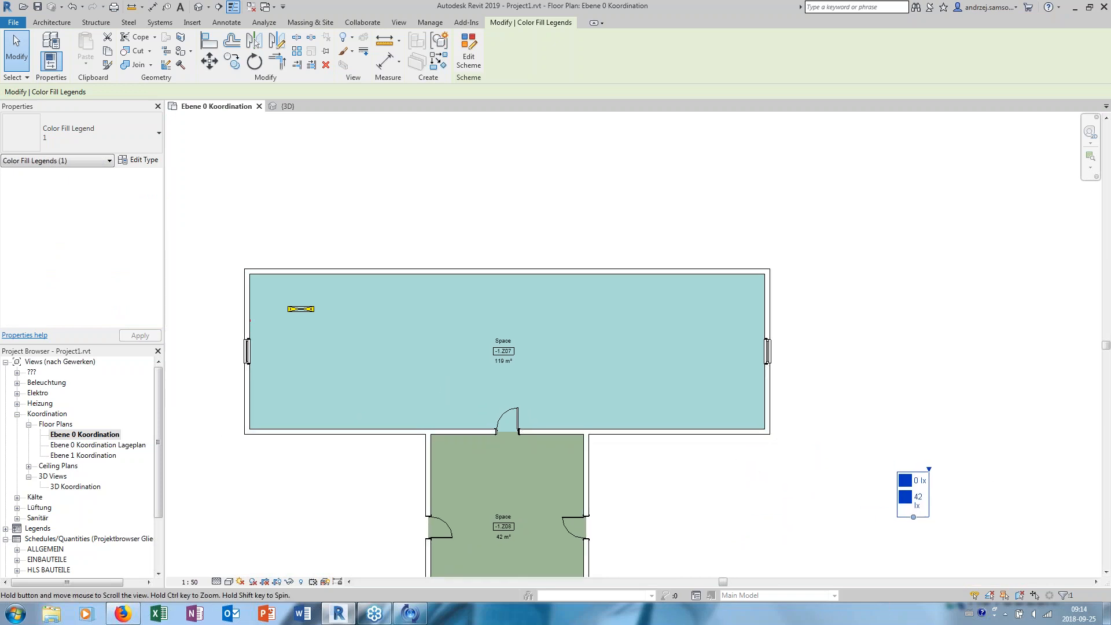
middle_drag(802, 486, 779, 483)
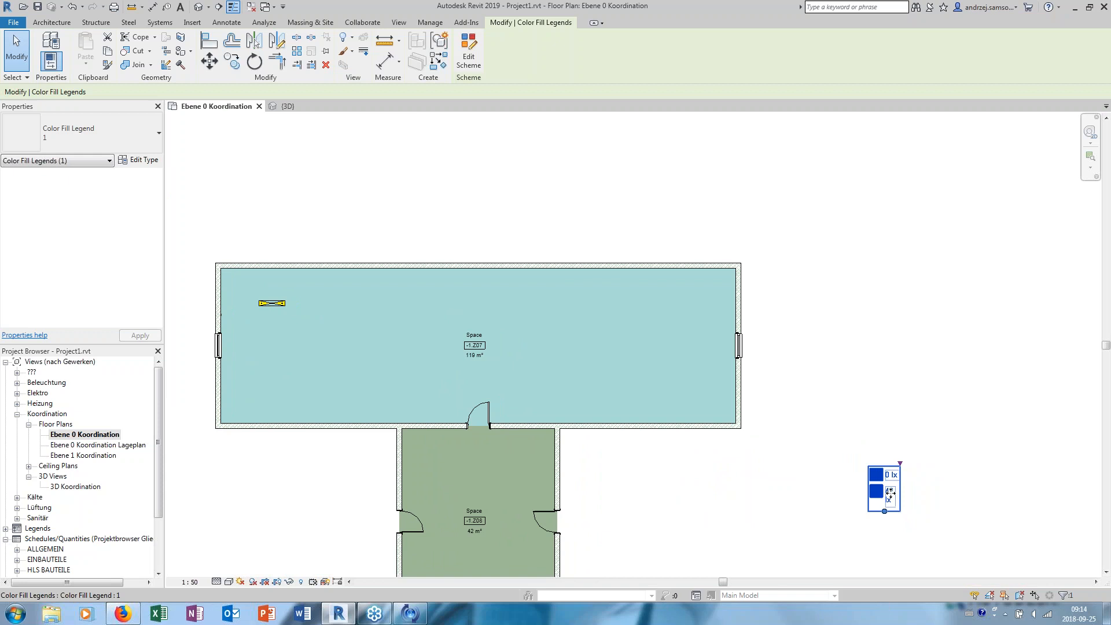
- Open the default 3D view and examine the pendant lighting fixture hanging near the corner of space -1.Z07
scroll(322, 352, up, 3)
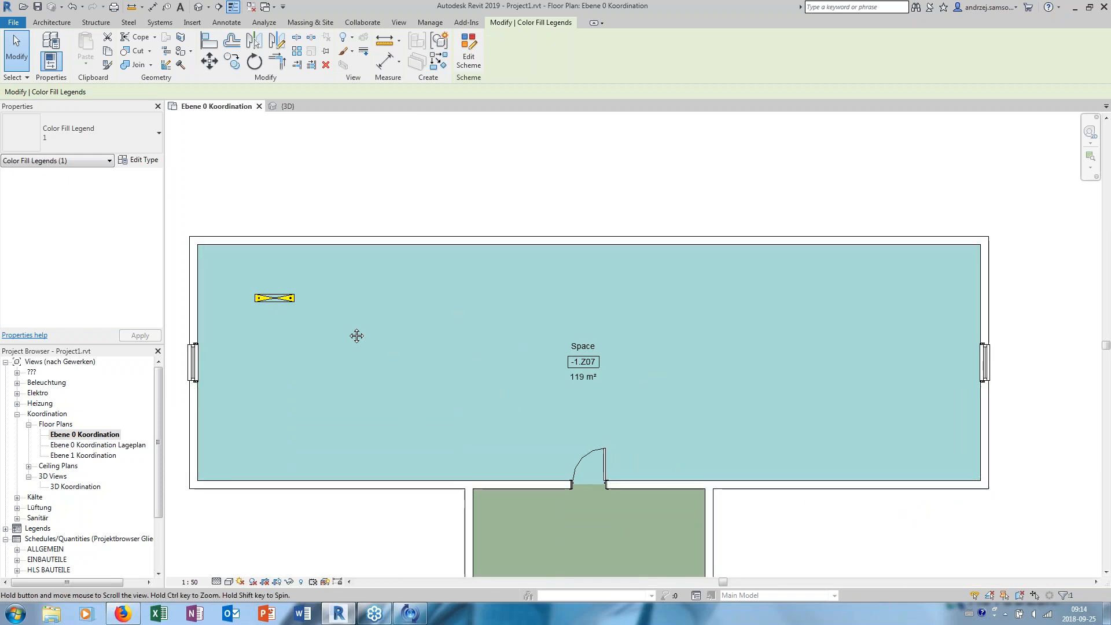
click(272, 304)
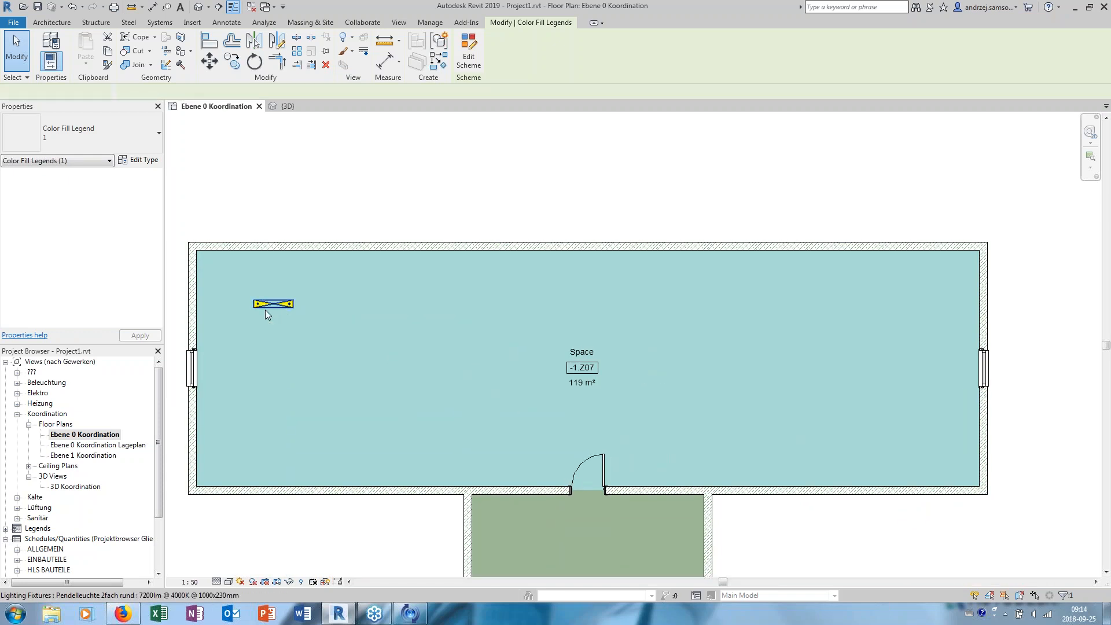
middle_drag(265, 311, 287, 321)
click(199, 6)
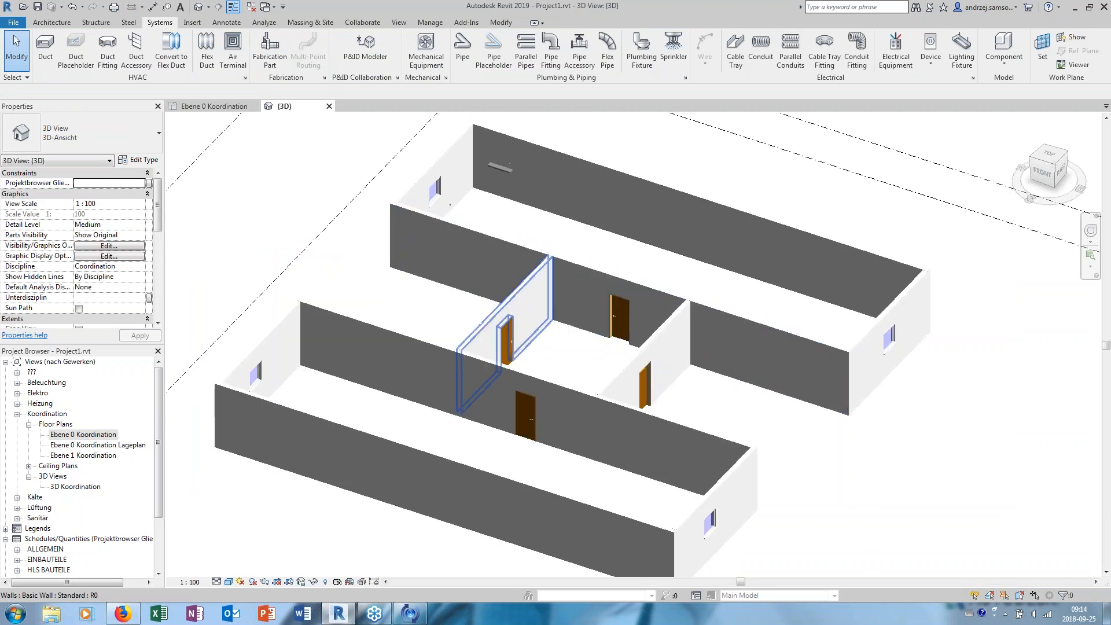
scroll(462, 295, up, 5)
click(341, 452)
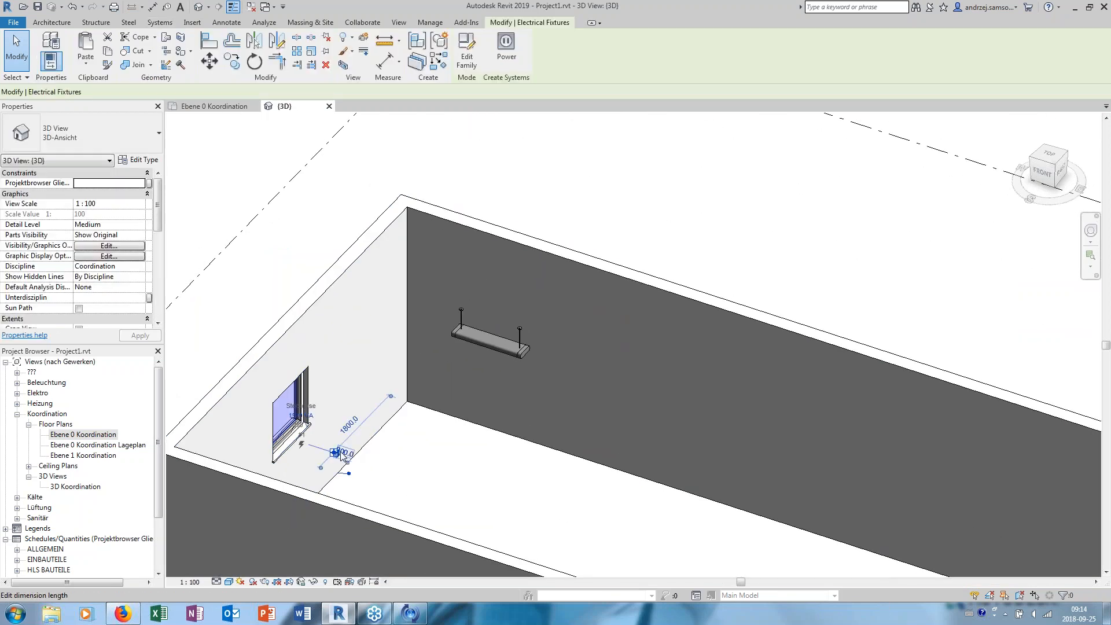
key(Escape)
scroll(492, 346, up, 5)
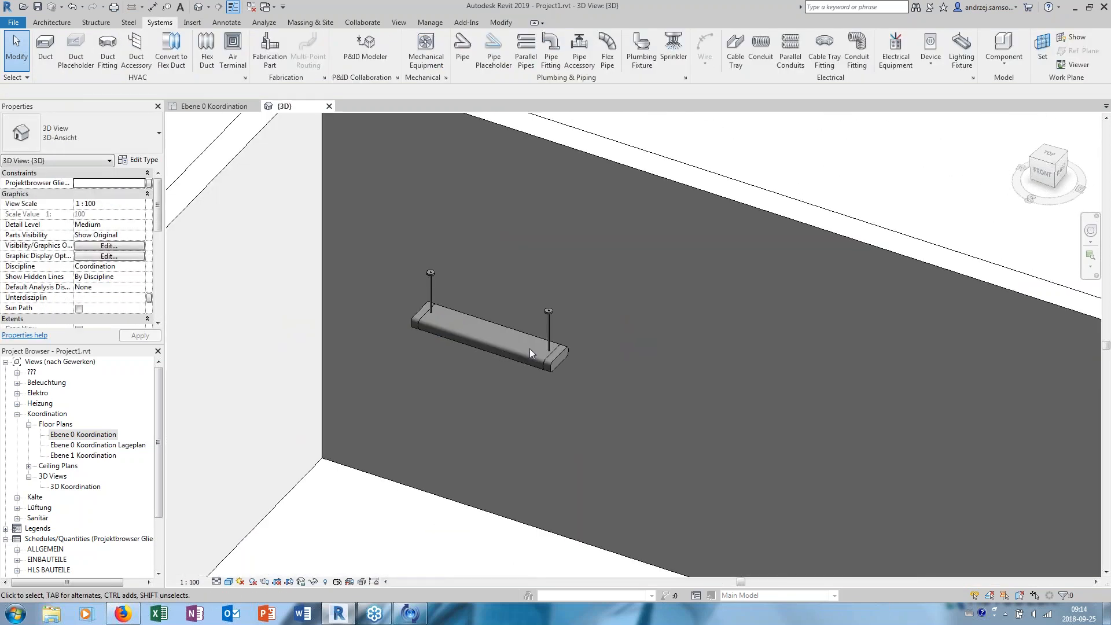
- Set the pendant lighting fixture's offset from the Ebene 0 work plane to 0
click(556, 370)
shift+middle_drag(557, 370, 170, 204)
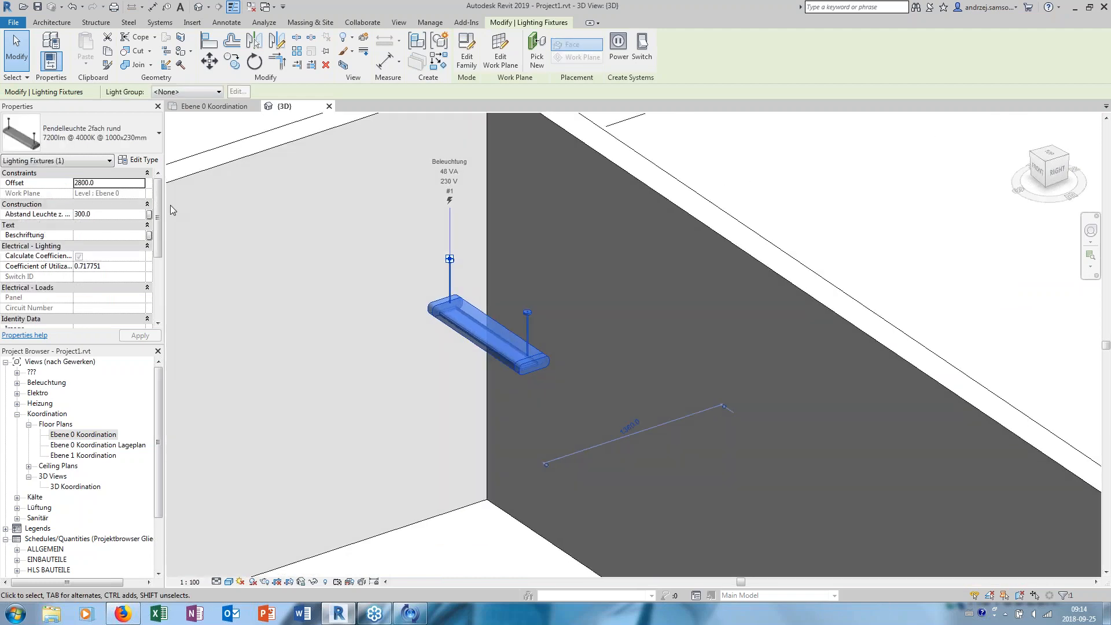
click(110, 183)
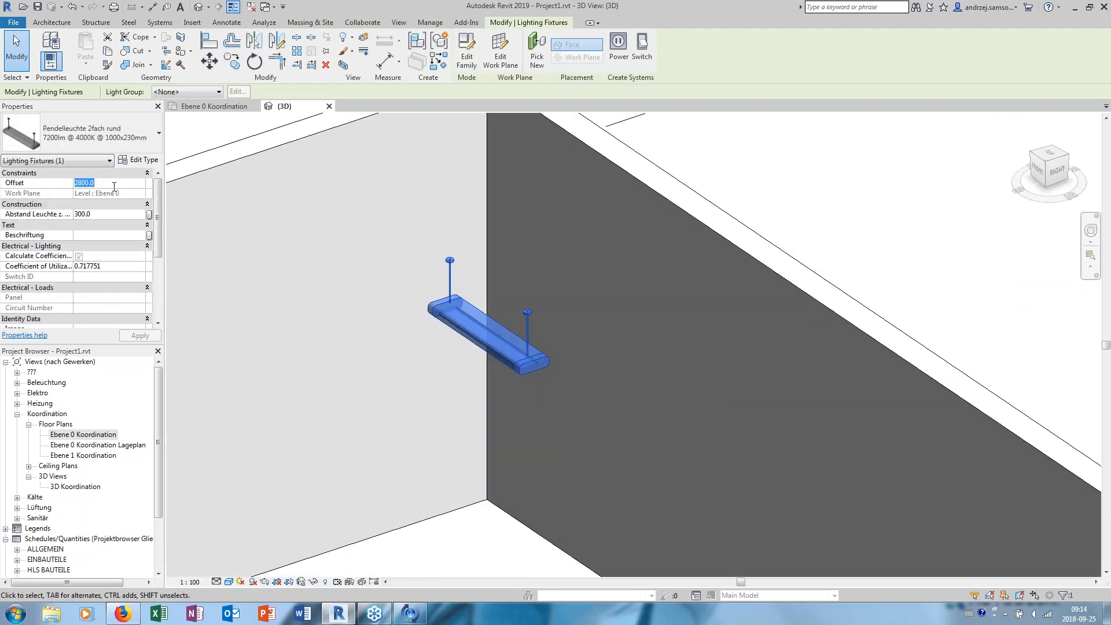
key(Return)
scroll(379, 289, down, 2)
middle_drag(383, 289, 396, 193)
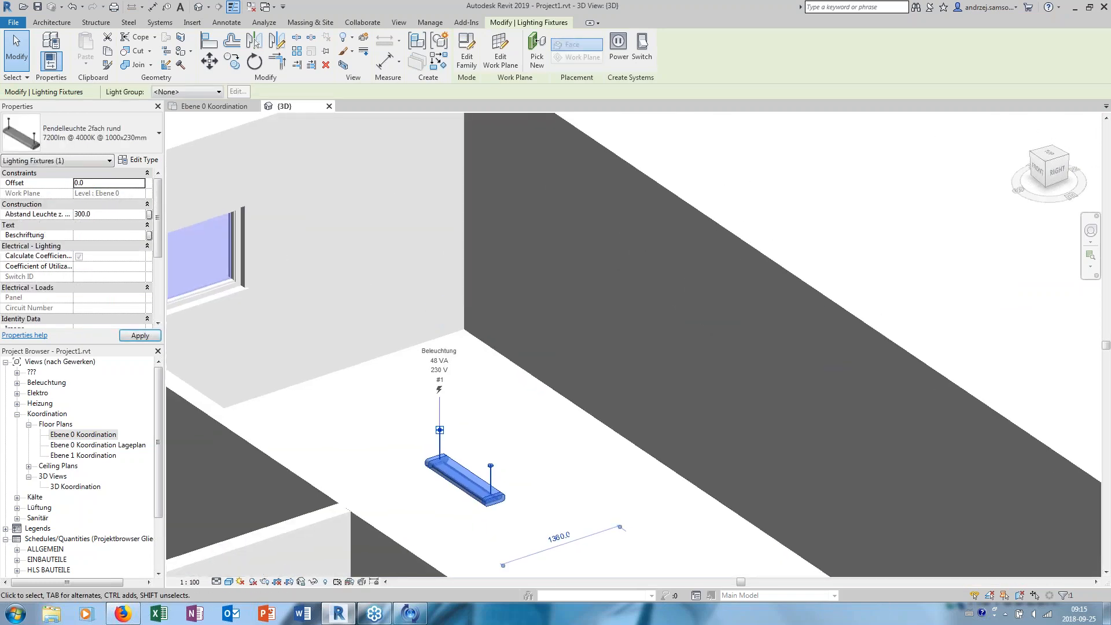
- Return to the Ebene 0 Koordination floor plan and examine the color fill of space -1.Z07 and the legend
double_click(103, 435)
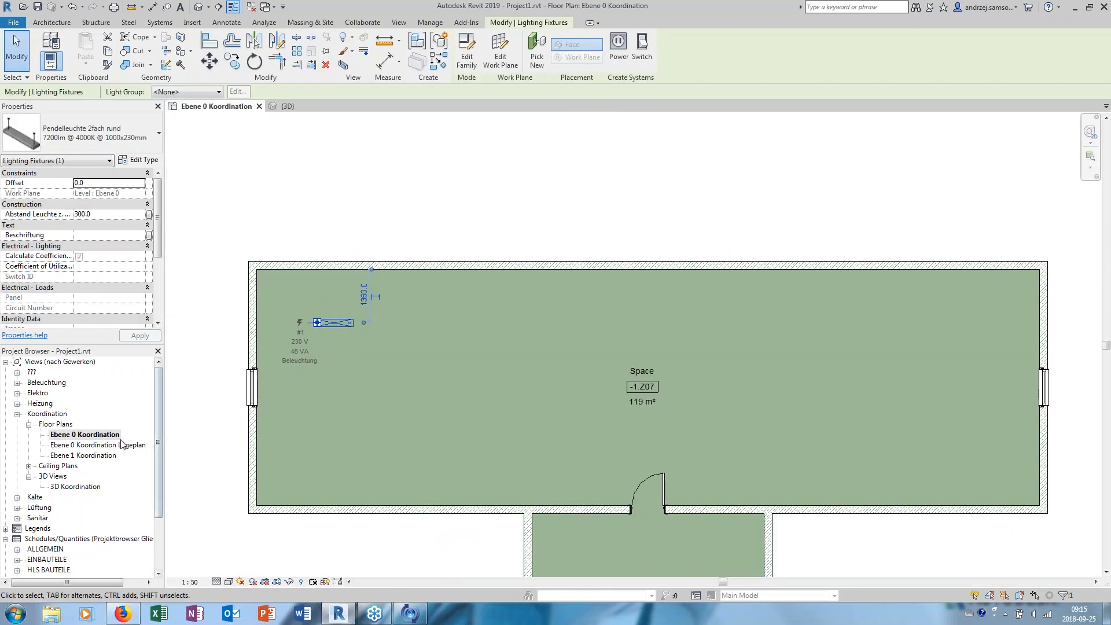
scroll(42, 534, down, 3)
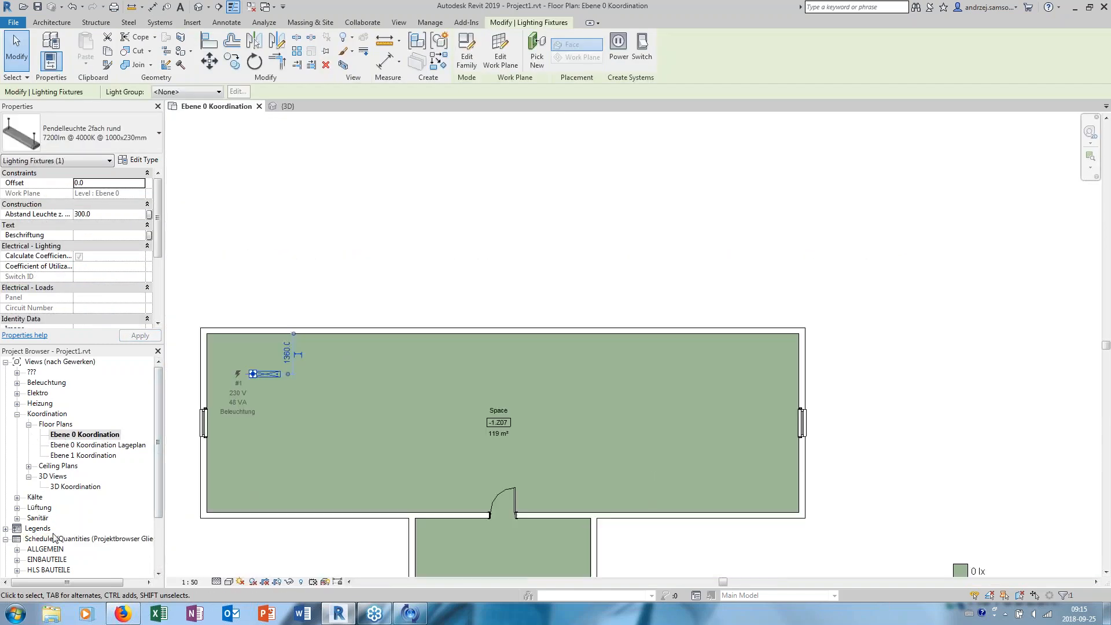
scroll(67, 431, up, 2)
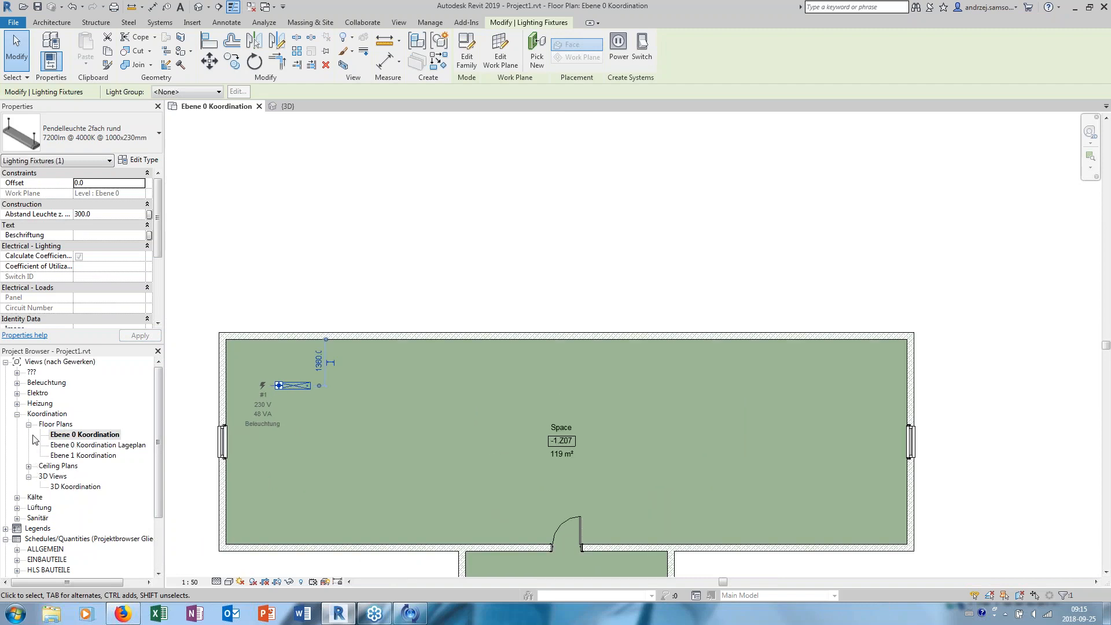
middle_drag(306, 312, 326, 285)
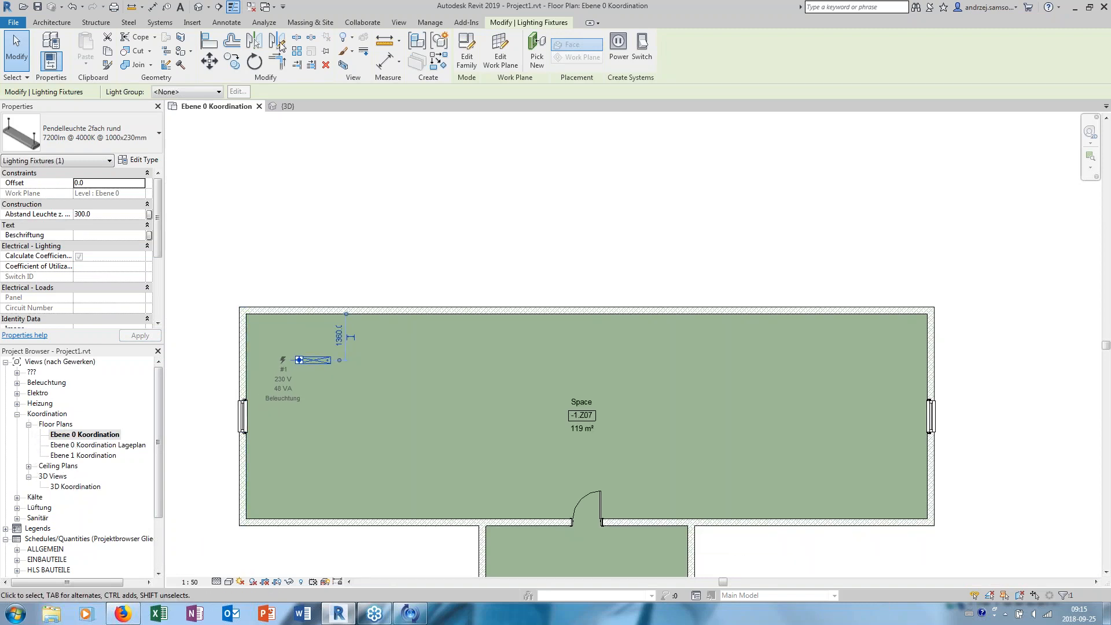
- Open the default 3D view and examine the building together with its level lines from several angles
click(197, 9)
scroll(526, 318, down, 5)
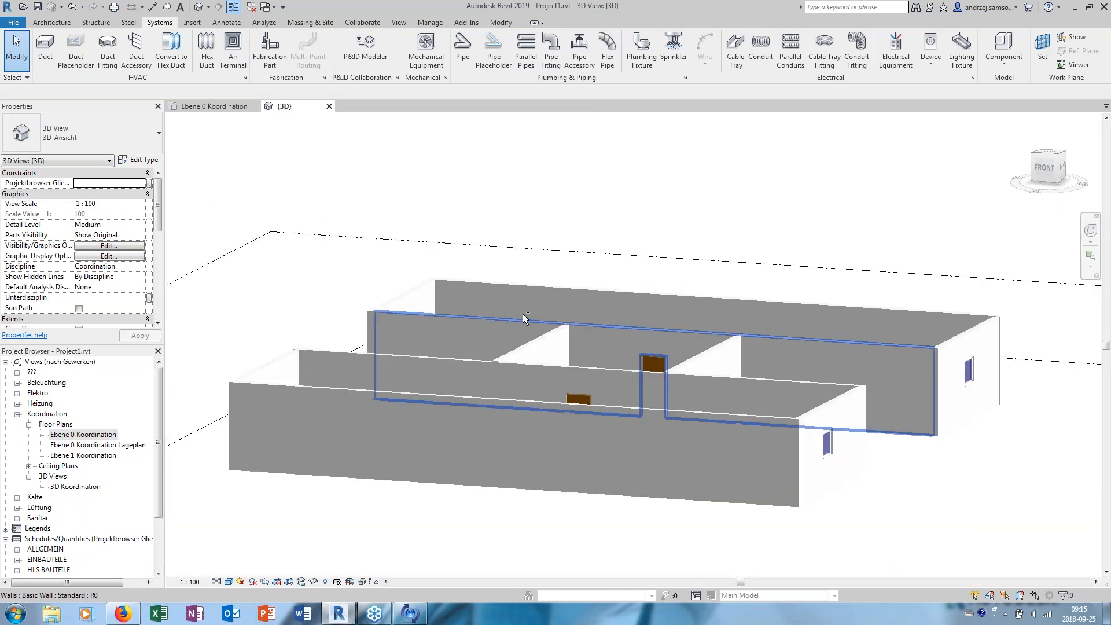
scroll(1018, 418, down, 2)
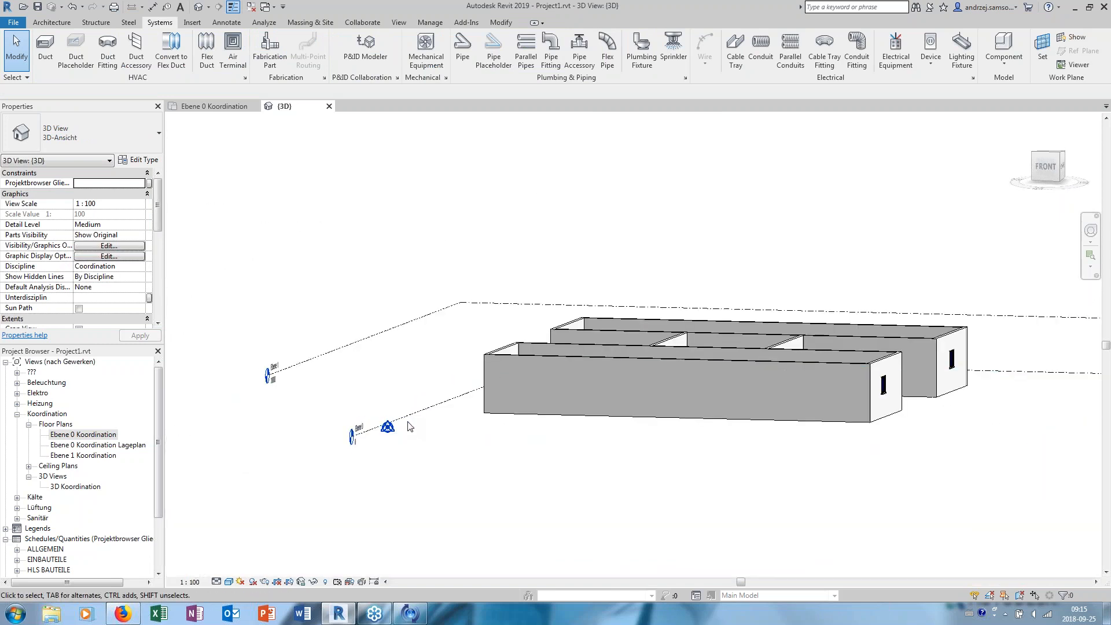
middle_drag(439, 342, 372, 378)
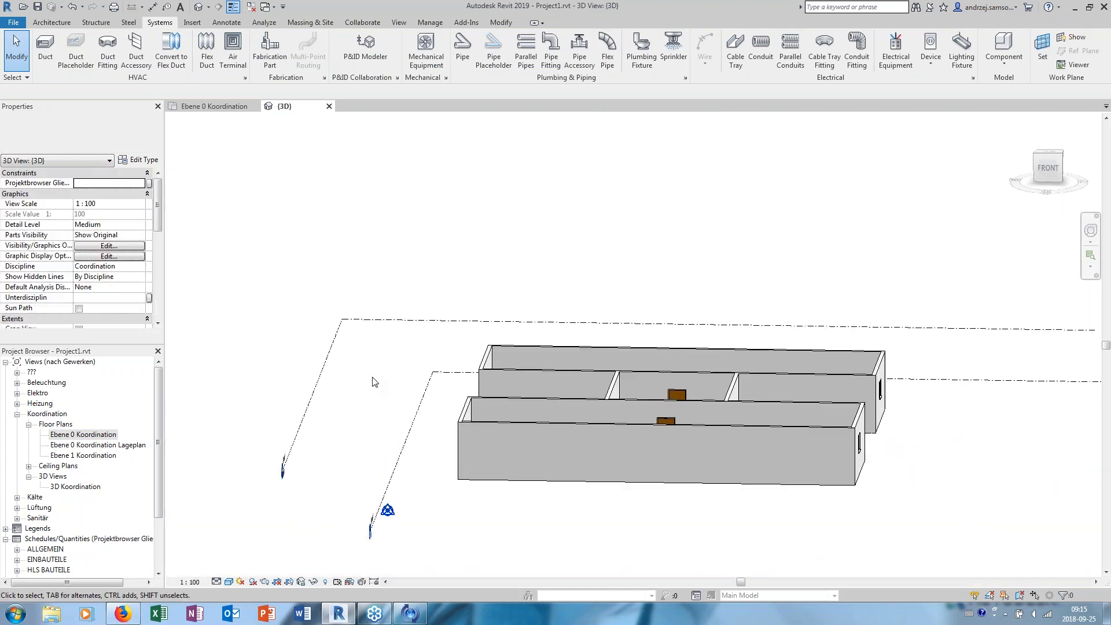
shift+middle_drag(400, 320, 257, 288)
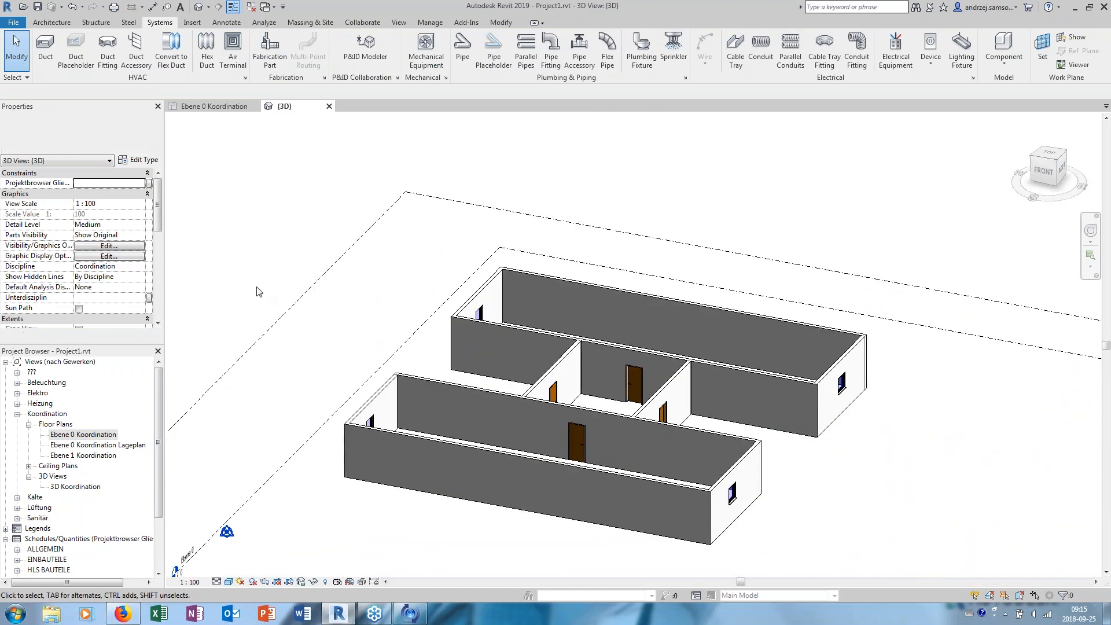
- Set the pendant lighting fixture's offset to 2800 in the Ebene 0 Koordination floor plan
double_click(104, 436)
scroll(278, 370, up, 2)
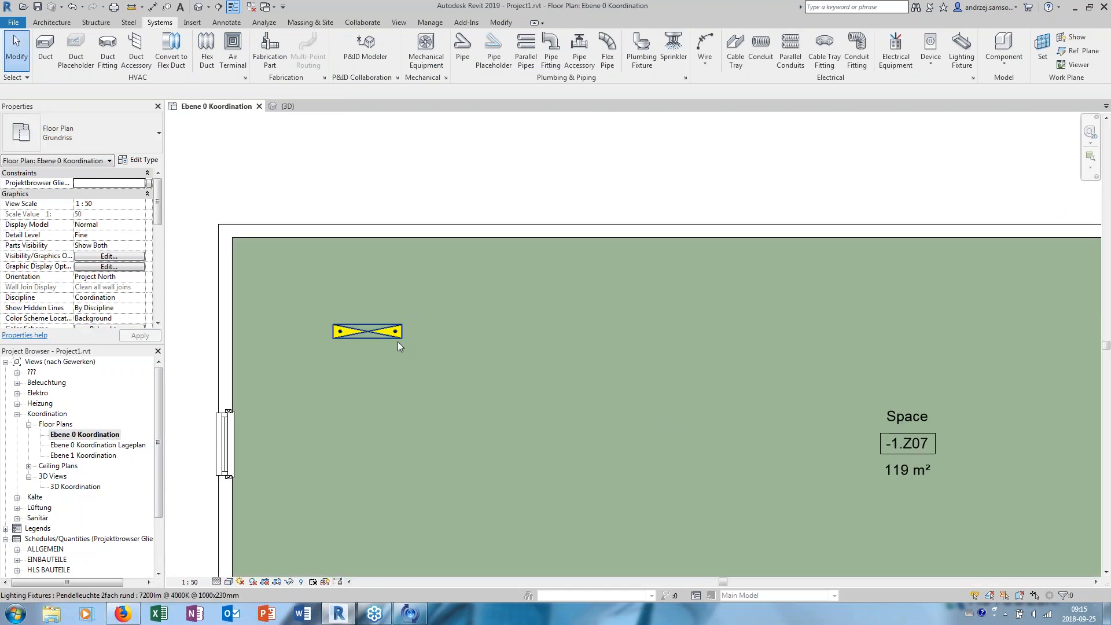
click(338, 328)
middle_drag(338, 328, 369, 254)
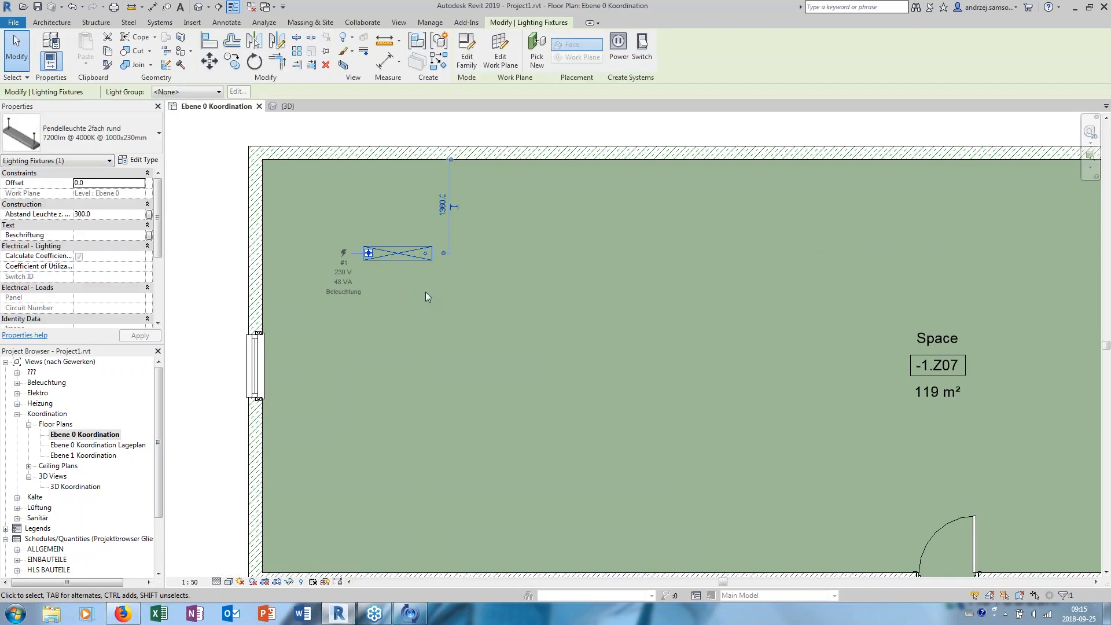
click(129, 183)
text(2800)
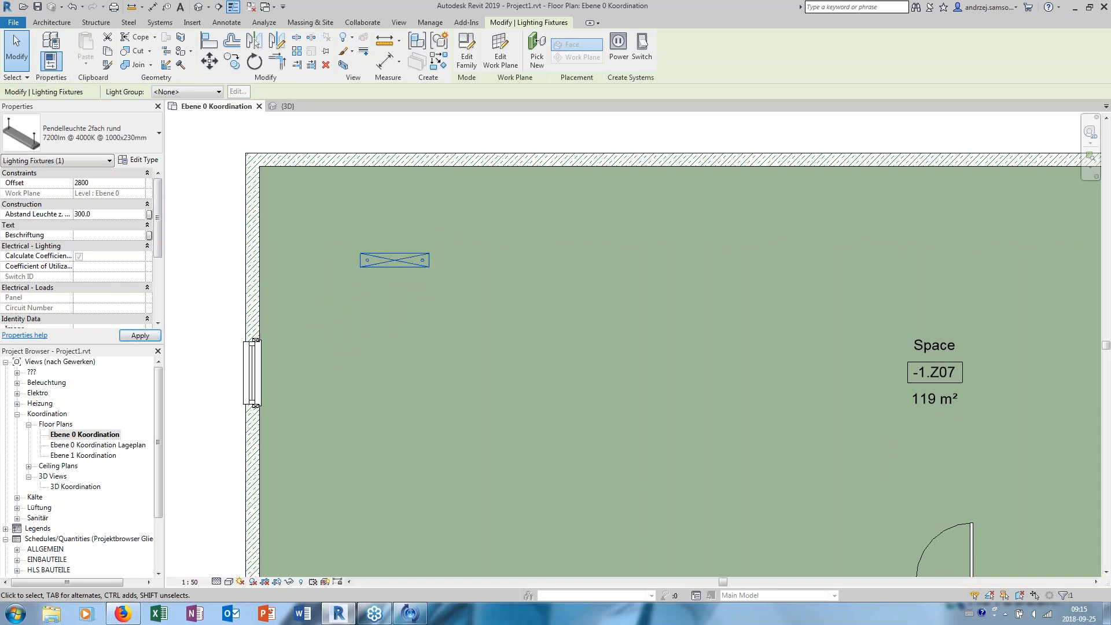
key(Return)
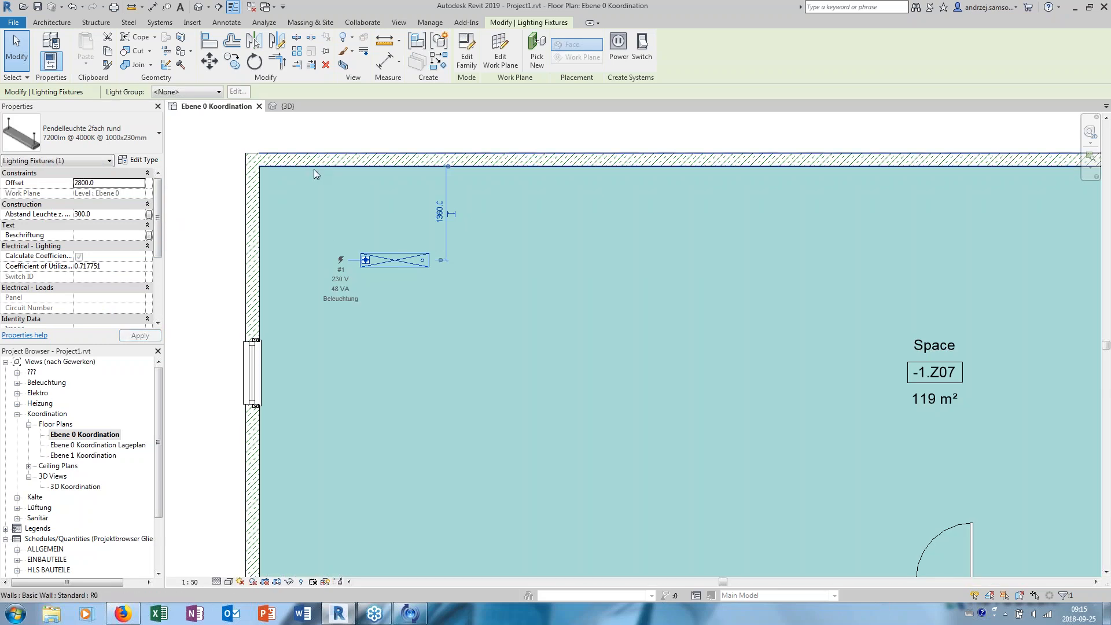
key(Escape)
click(429, 22)
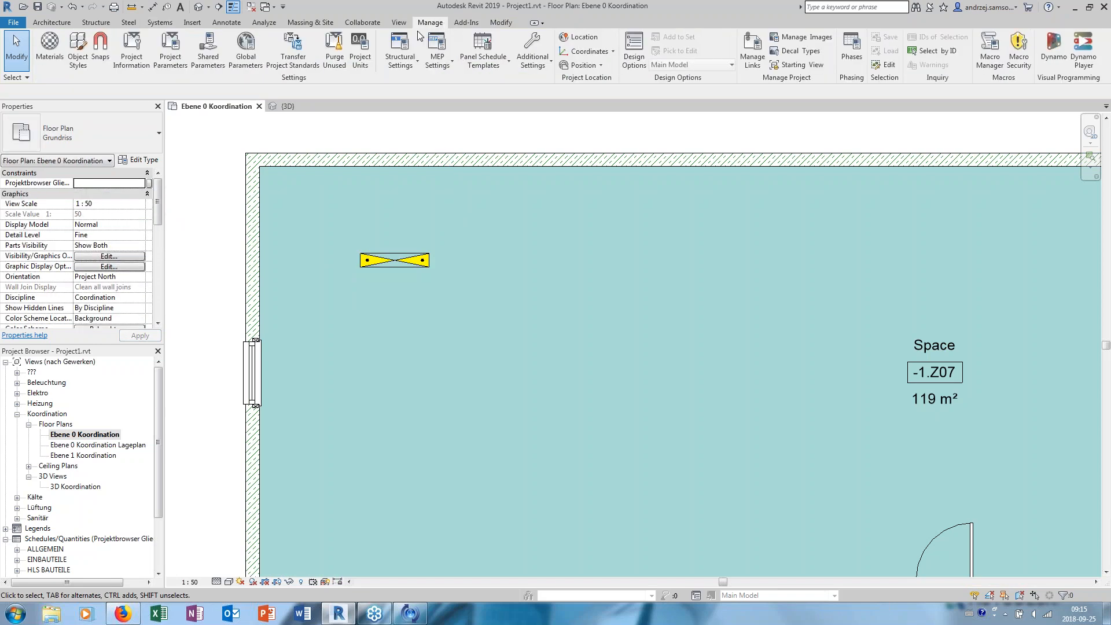
click(360, 52)
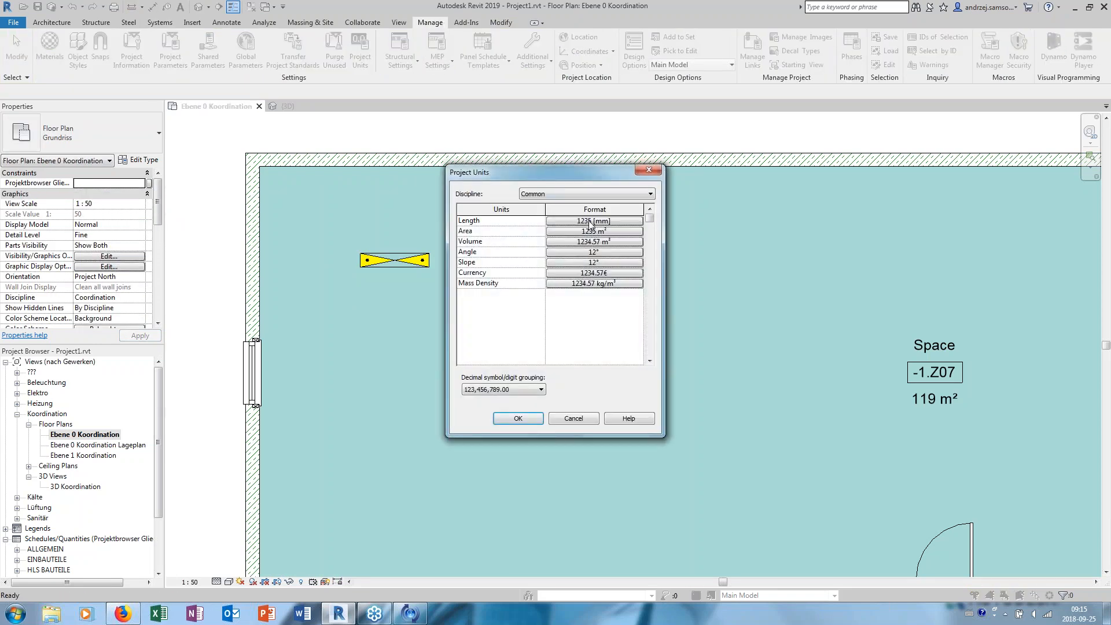
click(585, 423)
middle_drag(387, 253, 418, 274)
click(407, 272)
scroll(418, 279, up, 2)
click(449, 121)
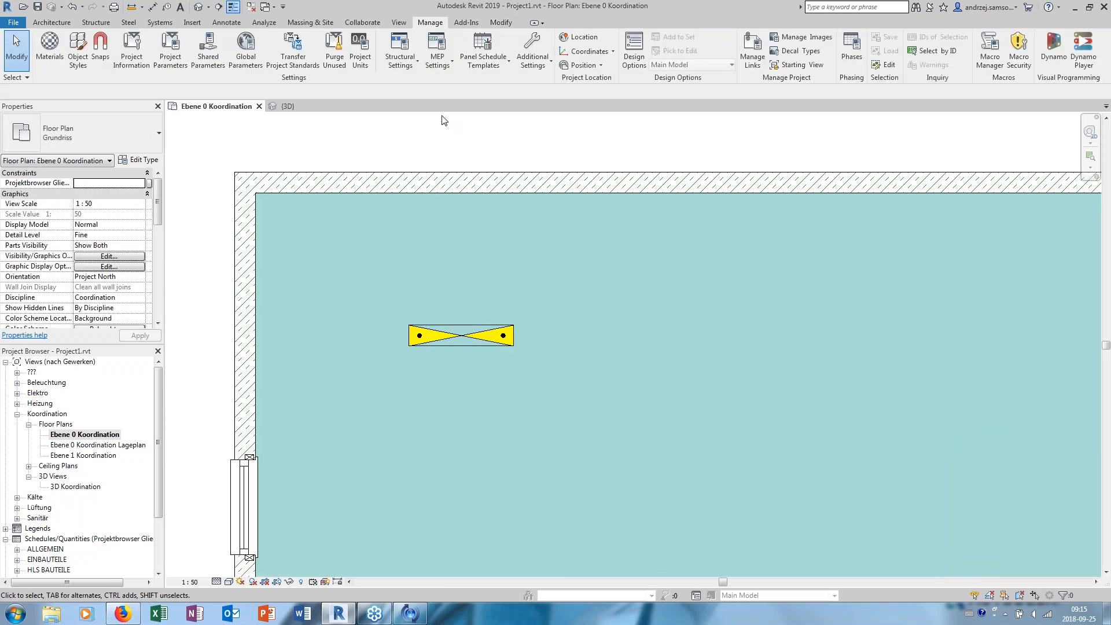
middle_drag(525, 280, 429, 276)
scroll(453, 245, down, 3)
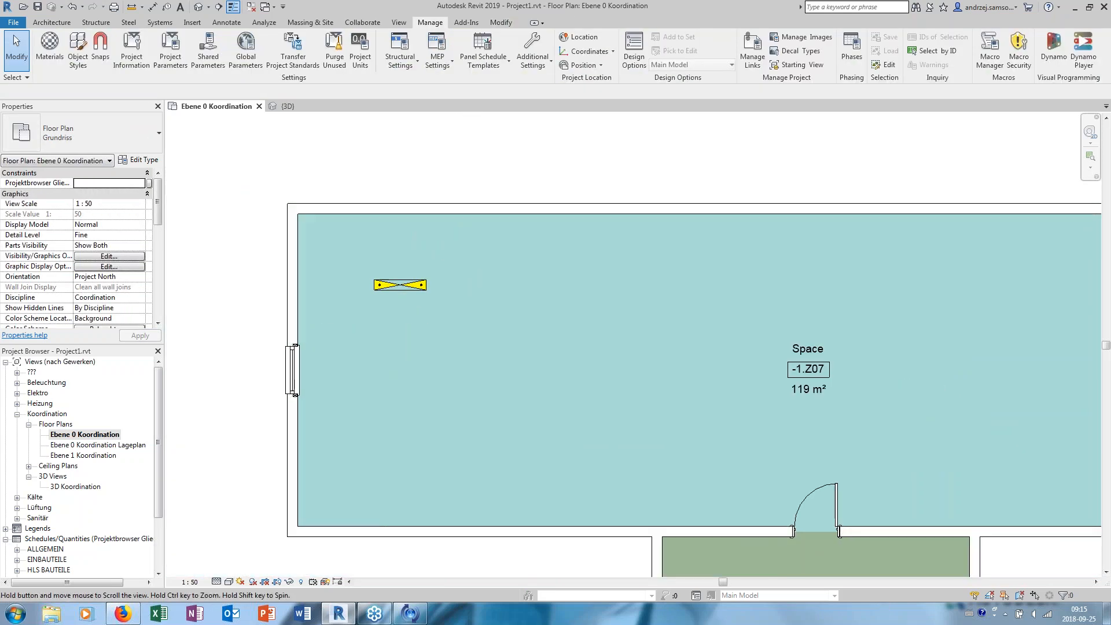
middle_drag(691, 264, 666, 265)
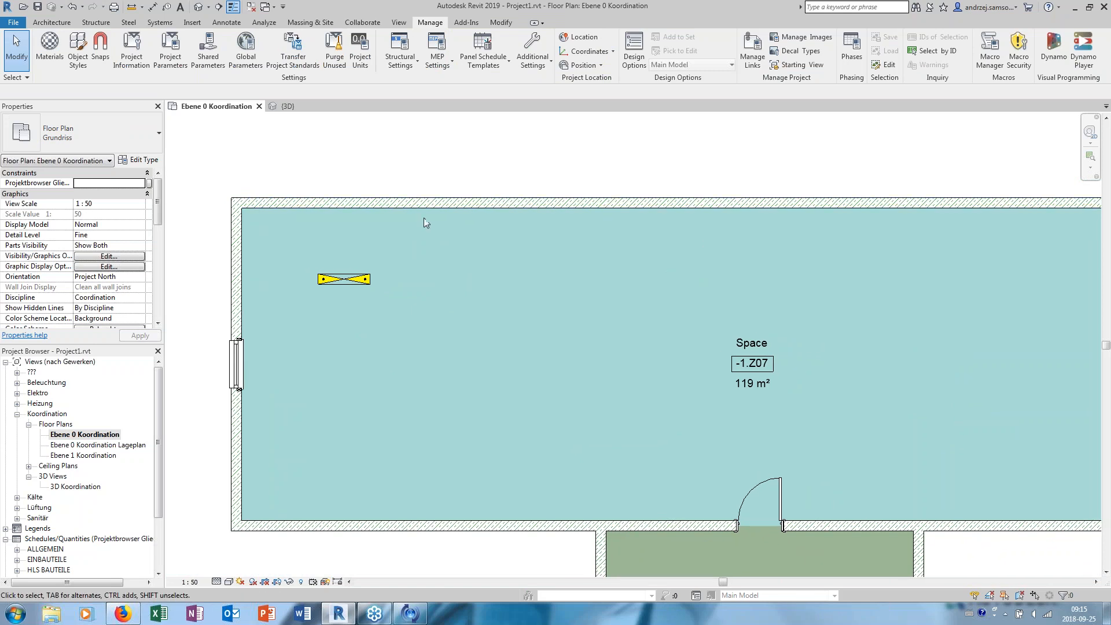
scroll(357, 269, up, 1)
middle_drag(357, 272, 494, 307)
scroll(505, 294, up, 1)
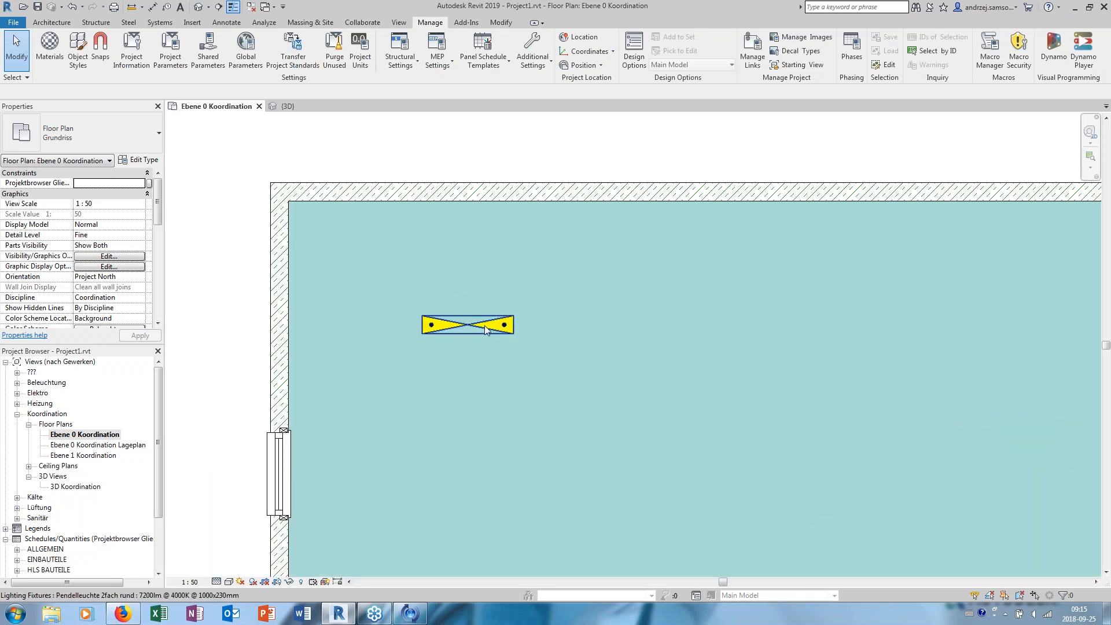
middle_drag(480, 317, 405, 277)
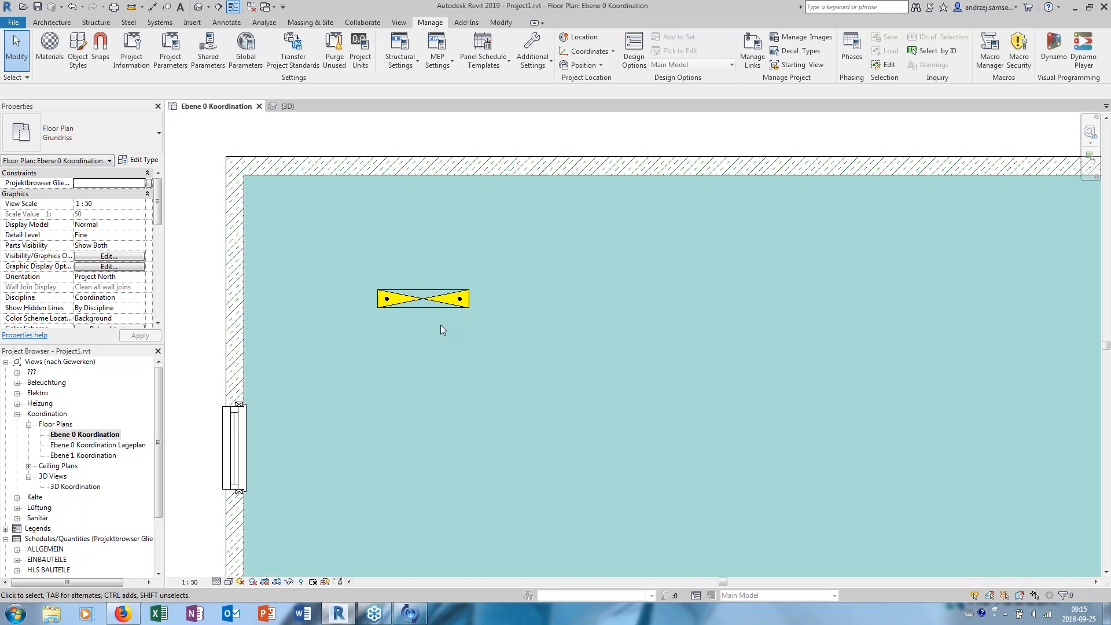
- Open the Pendelleuchte 2fach rund family for editing and examine the fixture's geometry and light source in its 3D view
click(432, 307)
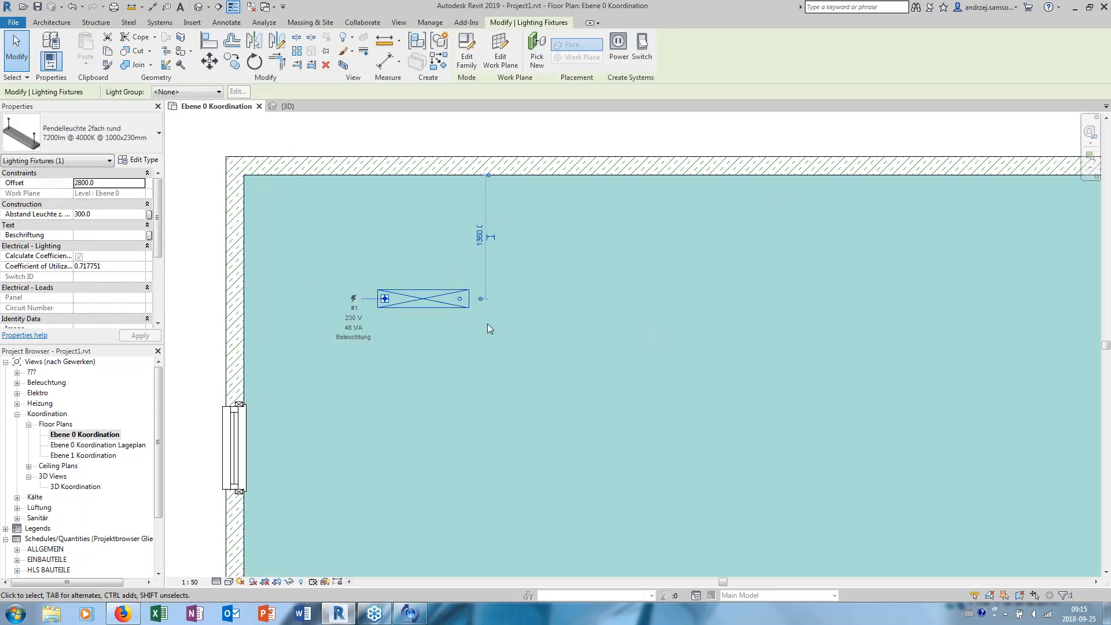
scroll(406, 302, up, 2)
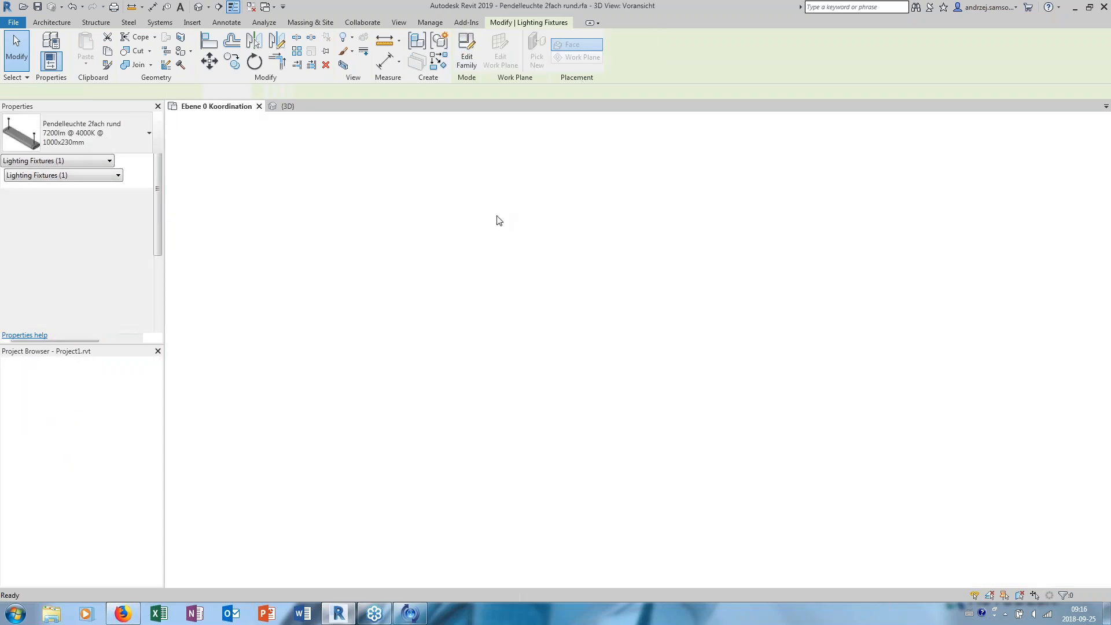
shift+middle_drag(439, 233, 502, 312)
scroll(598, 405, up, 3)
middle_drag(654, 347, 508, 340)
scroll(508, 340, down, 1)
shift+middle_drag(510, 266, 537, 273)
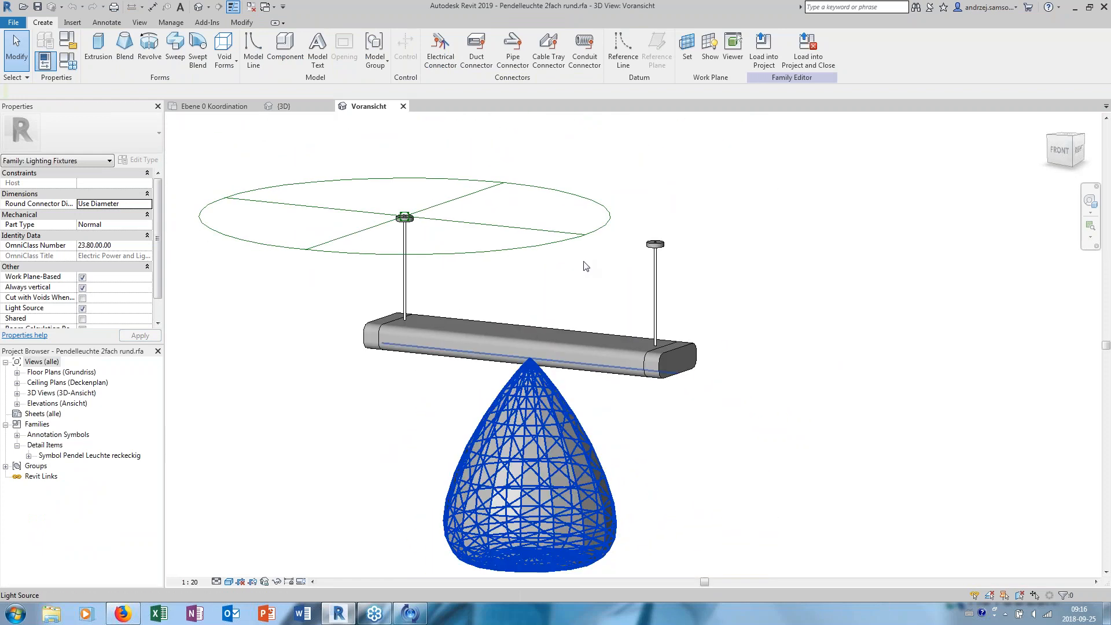
- Examine the fixture's light source from several angles and review the photometric parameters of the 7200lm @ 4000K @ 1000x230mm type
shift+middle_drag(592, 285, 600, 296)
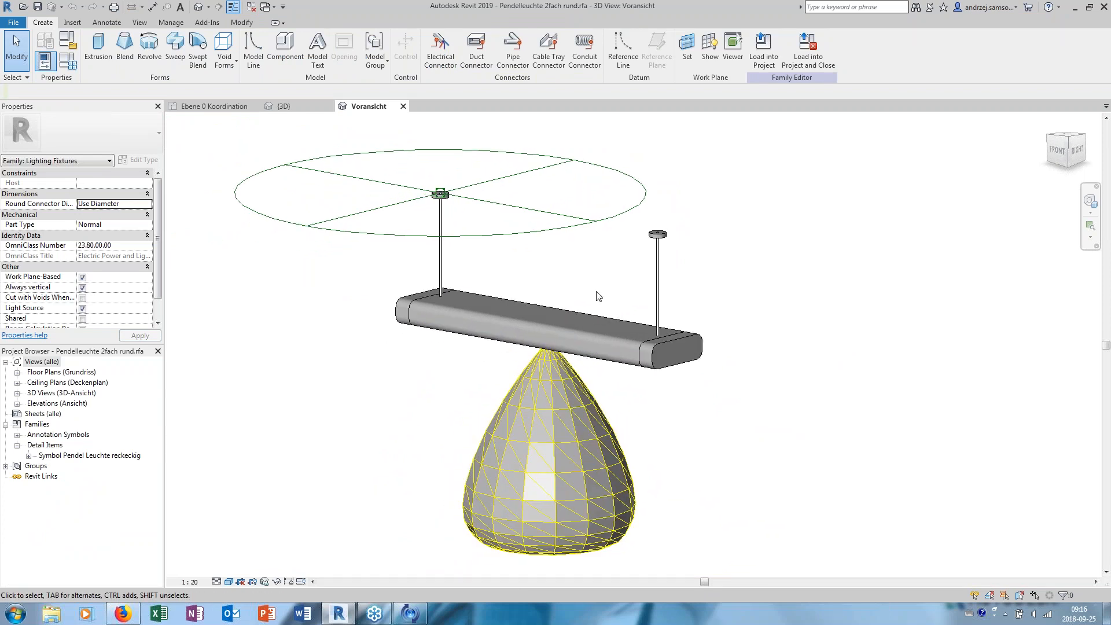
click(500, 504)
click(338, 414)
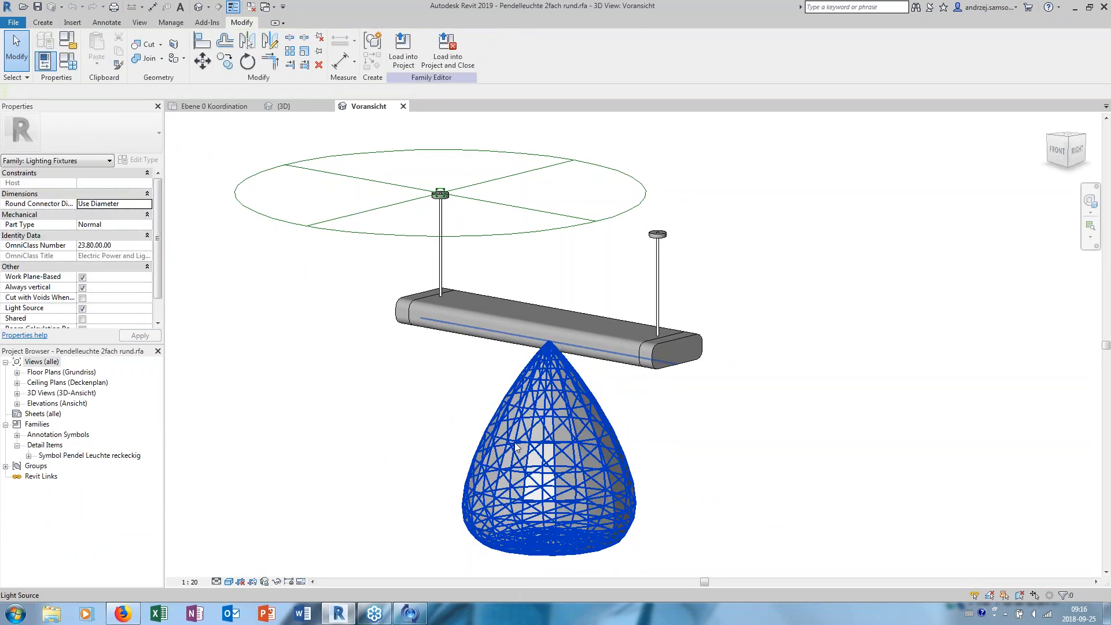
shift+middle_drag(529, 471, 403, 402)
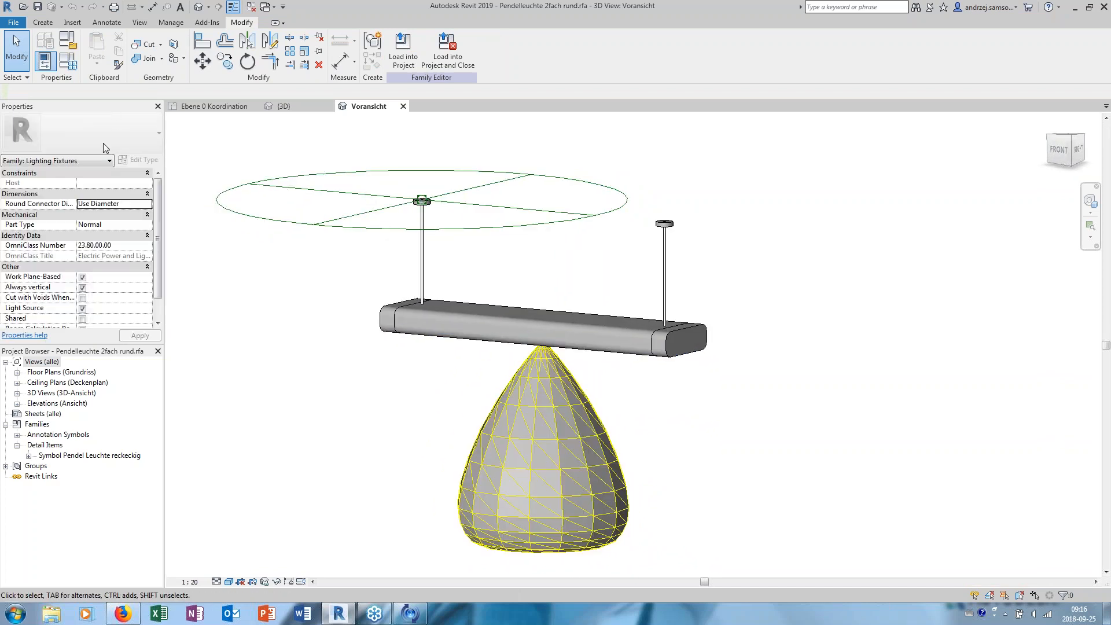
click(66, 60)
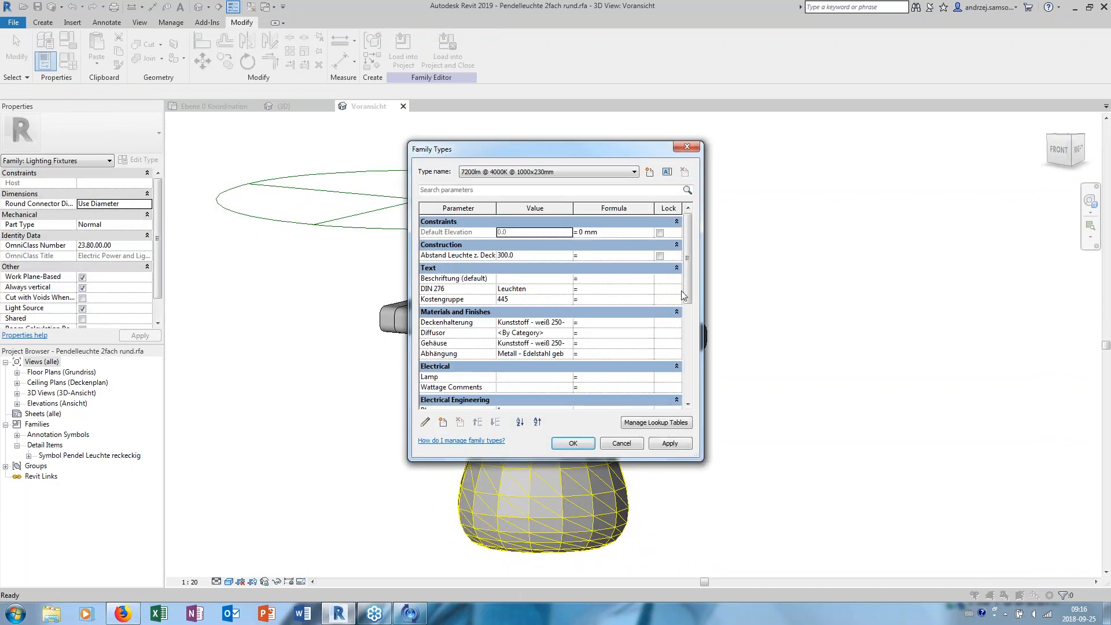
drag(698, 457, 772, 511)
drag(756, 276, 762, 385)
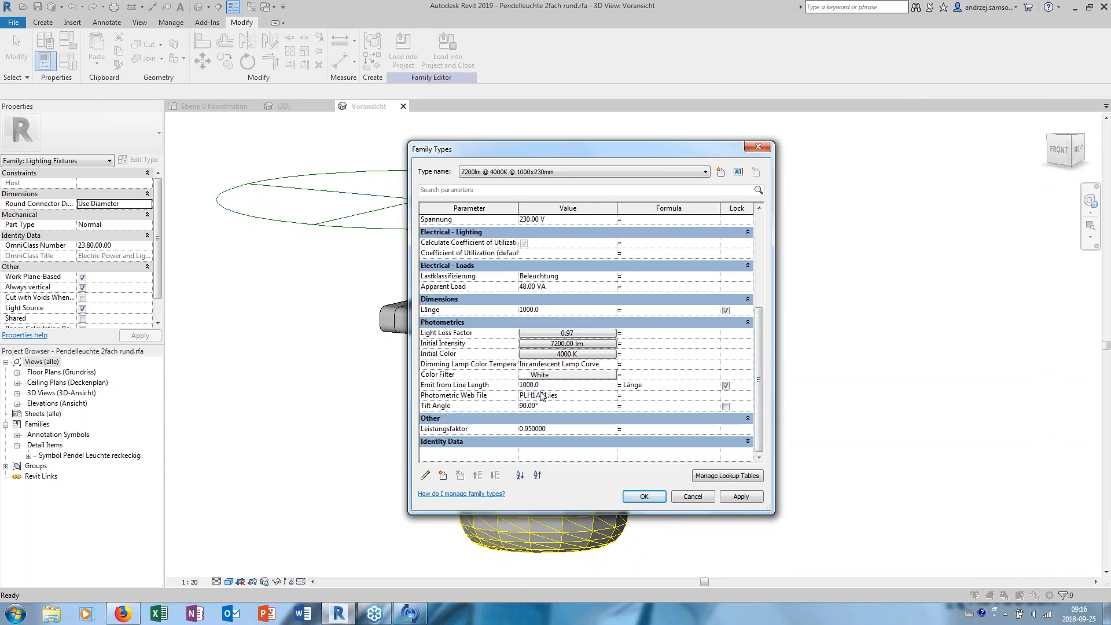
click(692, 497)
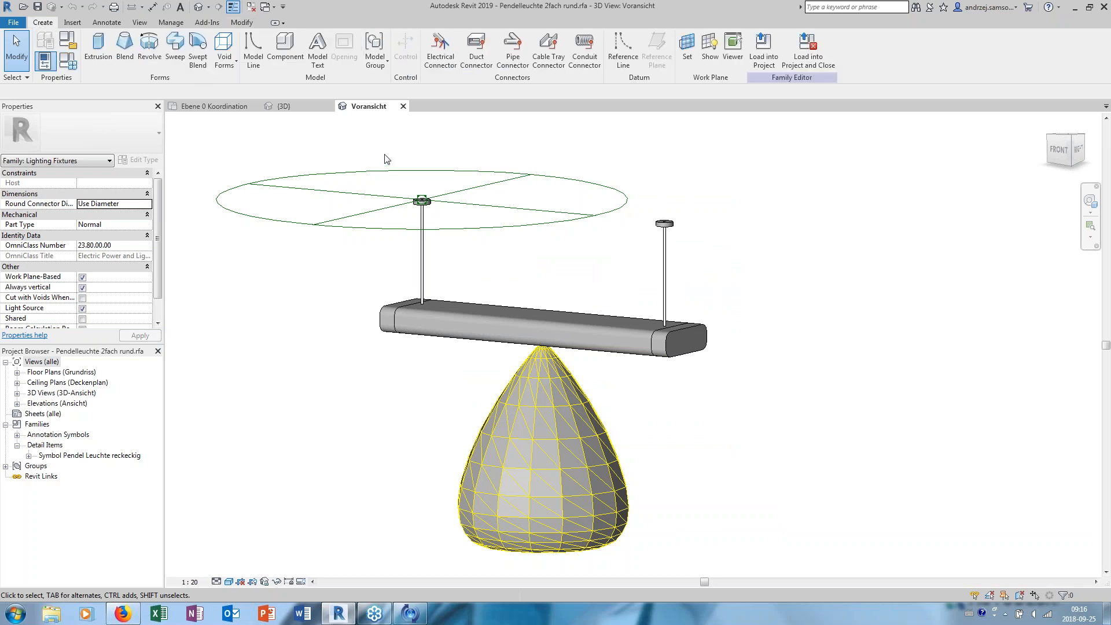
- Inspect the light source definition's emission shape and light distribution without changing them
click(206, 22)
click(543, 440)
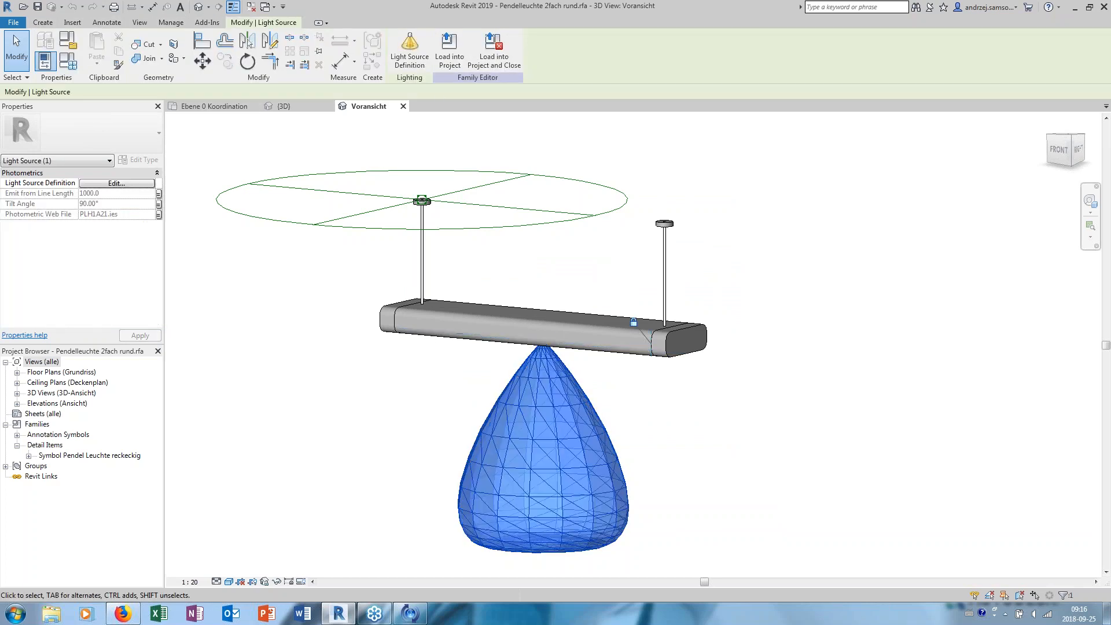
click(410, 49)
click(513, 408)
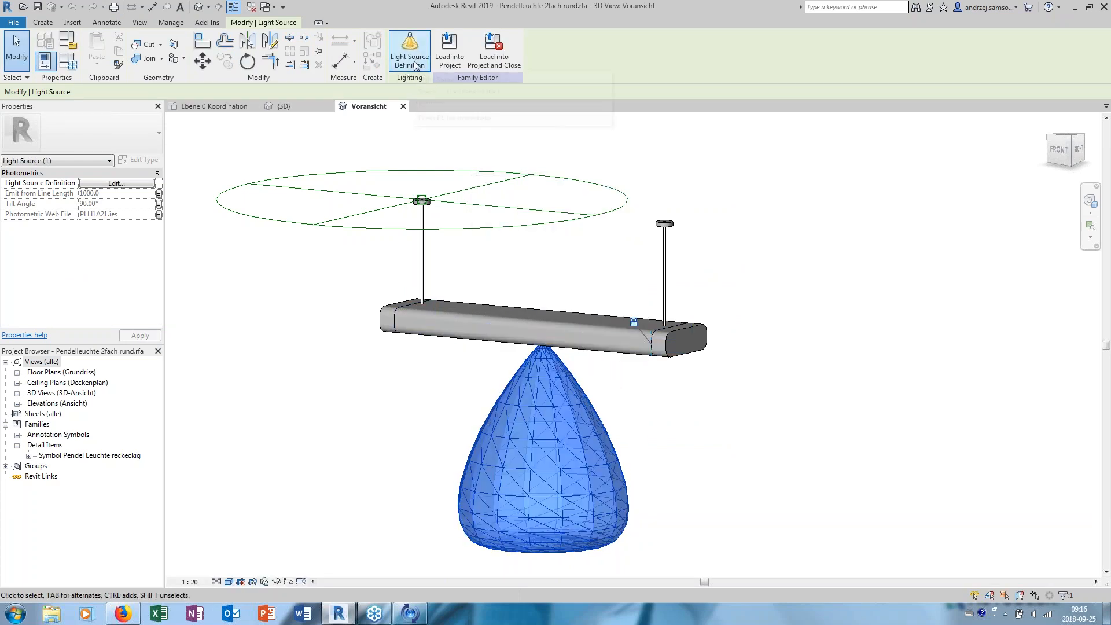
click(415, 61)
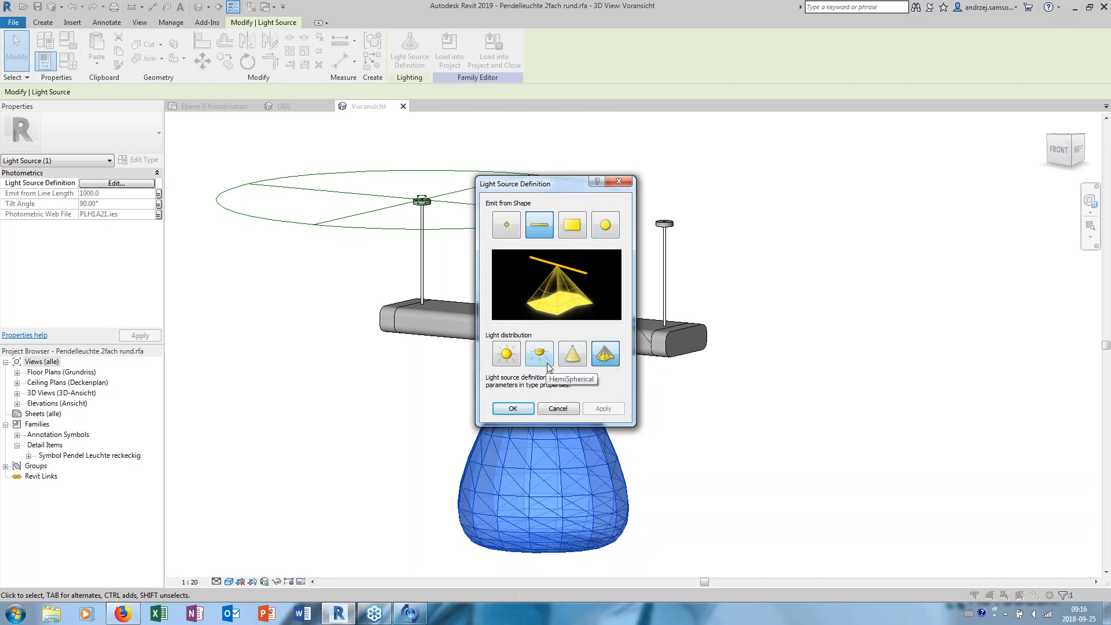
click(557, 408)
middle_drag(609, 404, 584, 387)
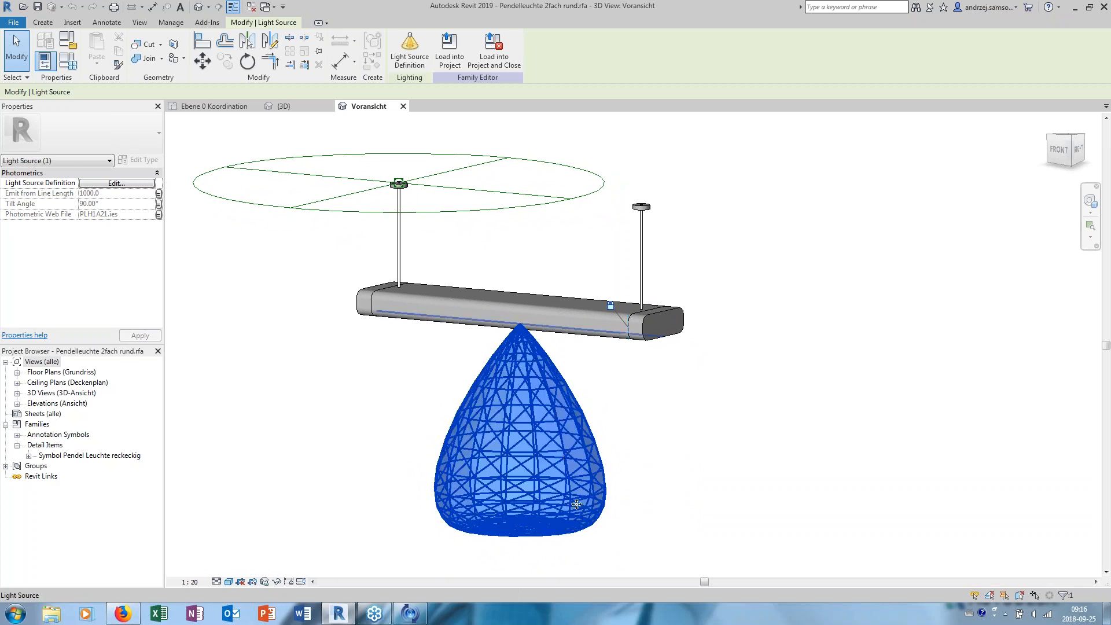
- Review the type's photometric web file parameter and look at its IES file selection without replacing the file
click(71, 62)
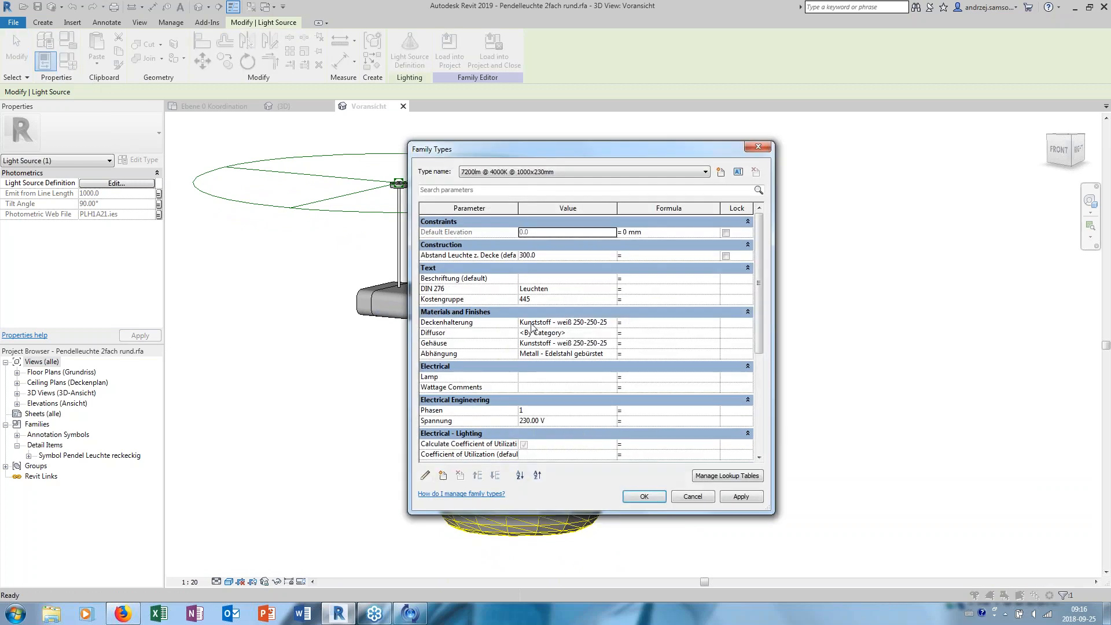
drag(761, 334, 760, 419)
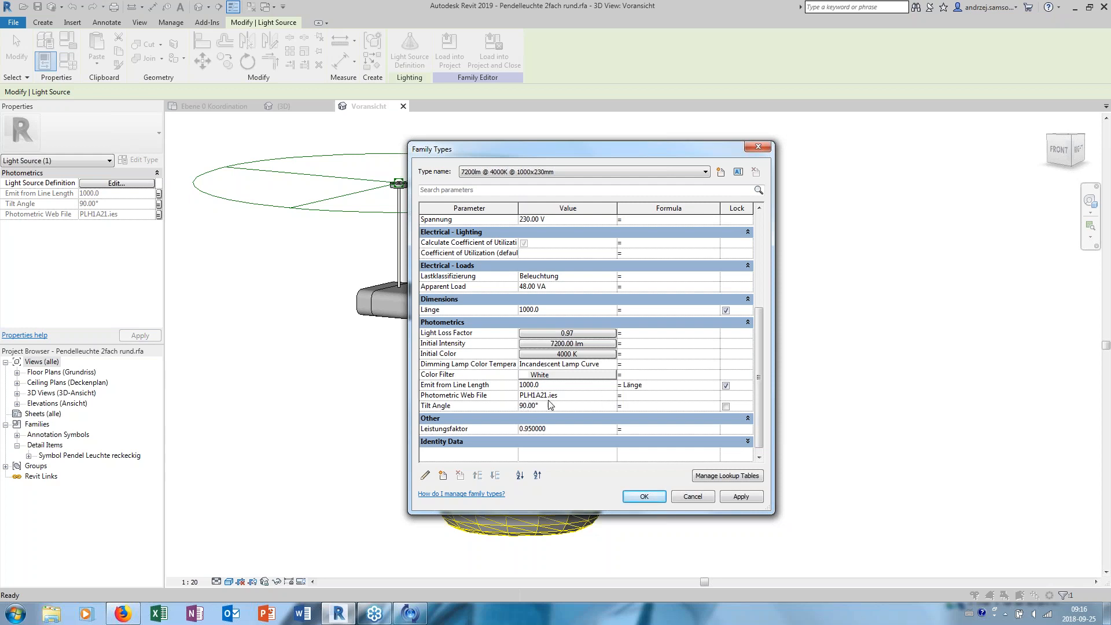
click(612, 398)
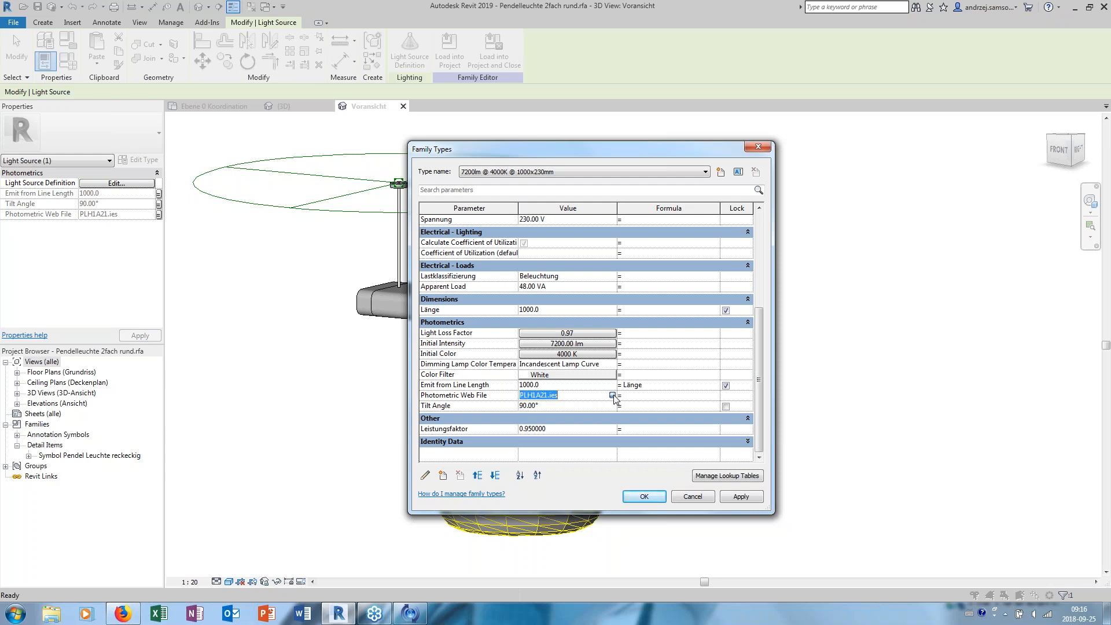
click(612, 396)
drag(808, 252, 825, 351)
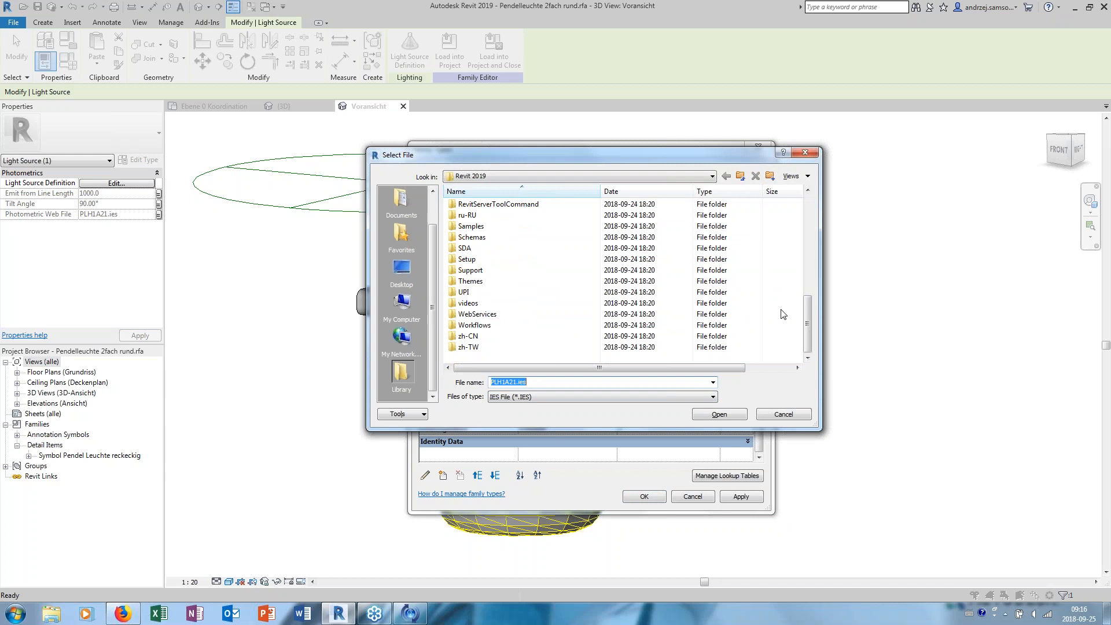
click(784, 415)
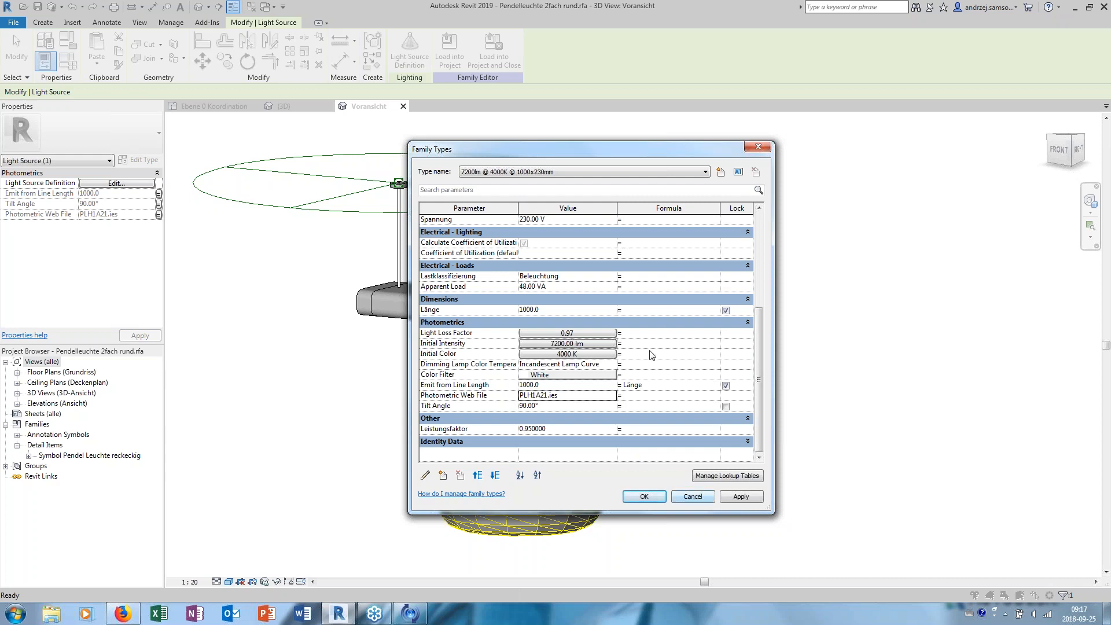
click(692, 496)
shift+middle_drag(700, 498, 503, 315)
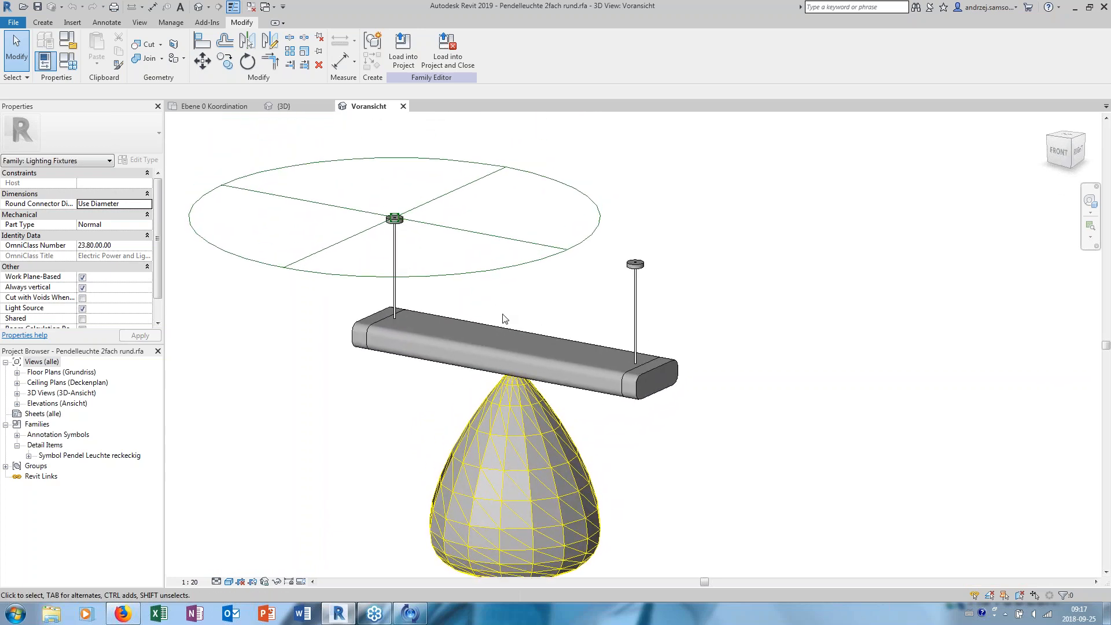
- Select the fixture's electrical connector and examine its system type, voltage and load properties
click(496, 277)
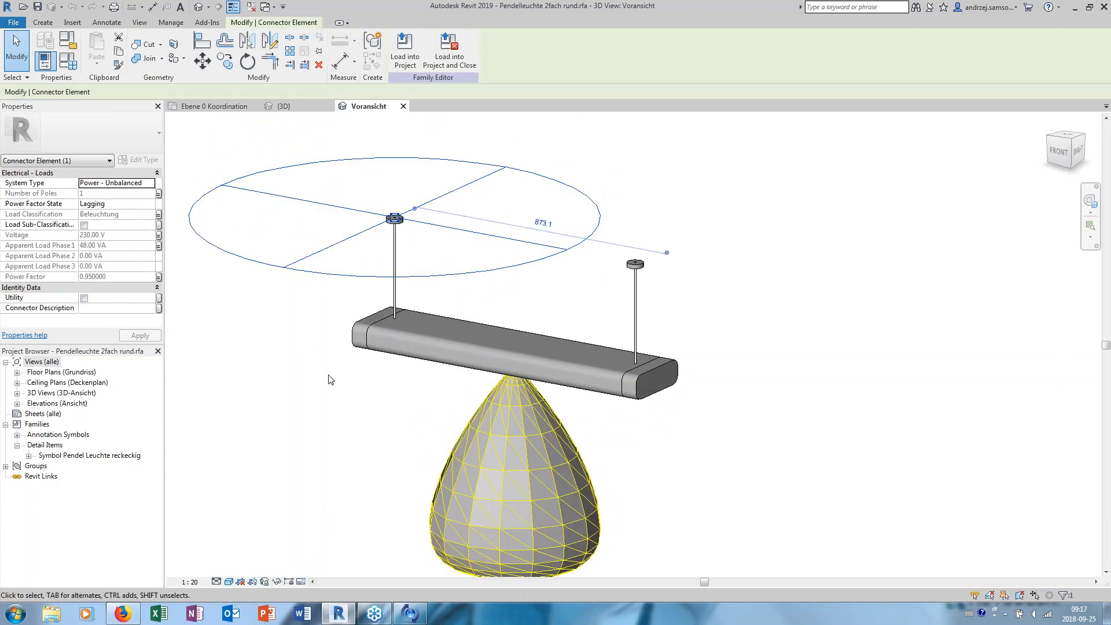
middle_drag(537, 160, 542, 168)
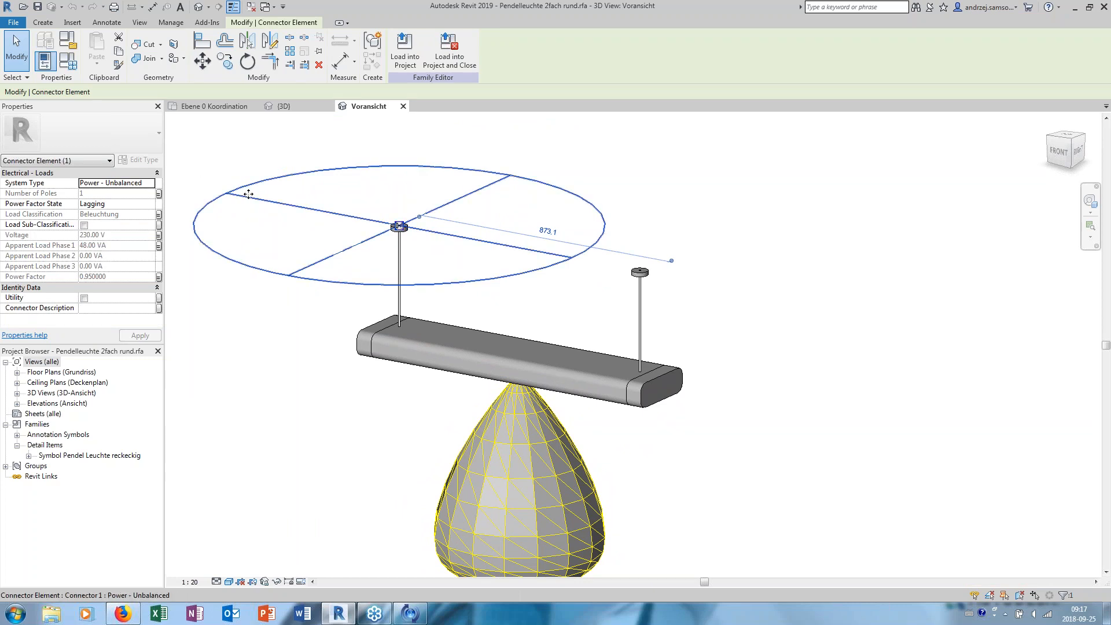
mouse_move(428, 238)
middle_down()
mouse_move(469, 231)
mouse_move(438, 230)
middle_up()
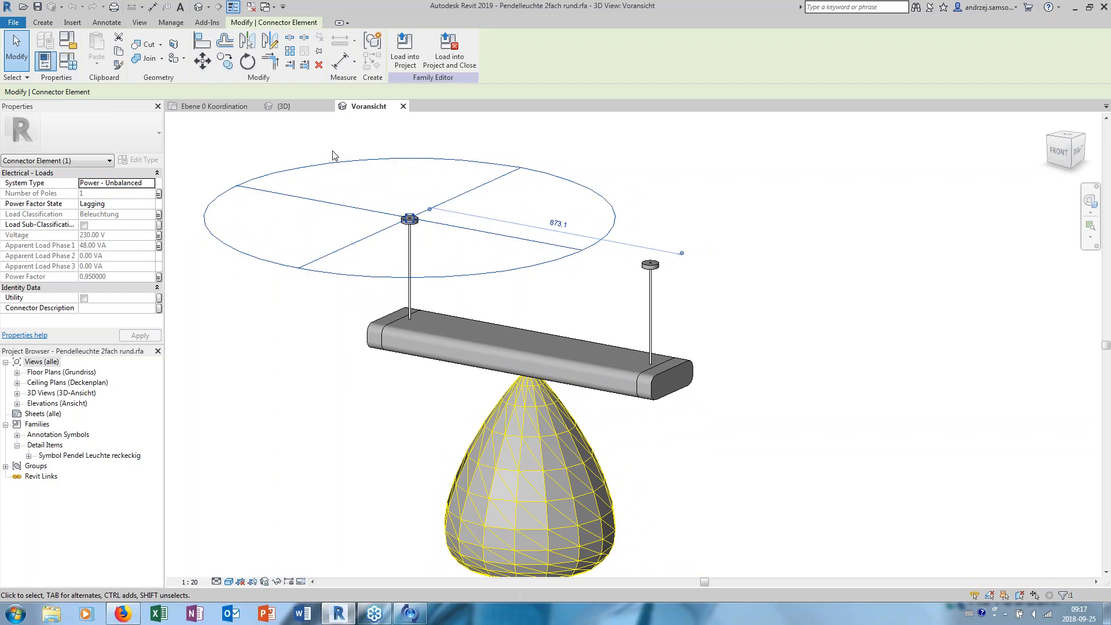
middle_drag(332, 155, 337, 165)
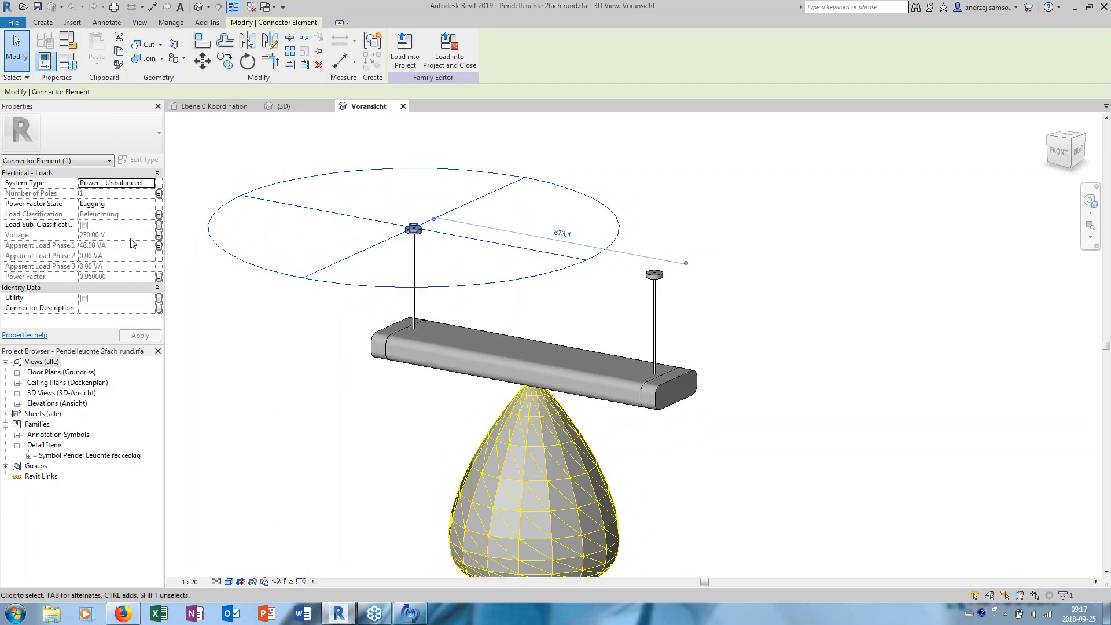
middle_drag(231, 175, 239, 179)
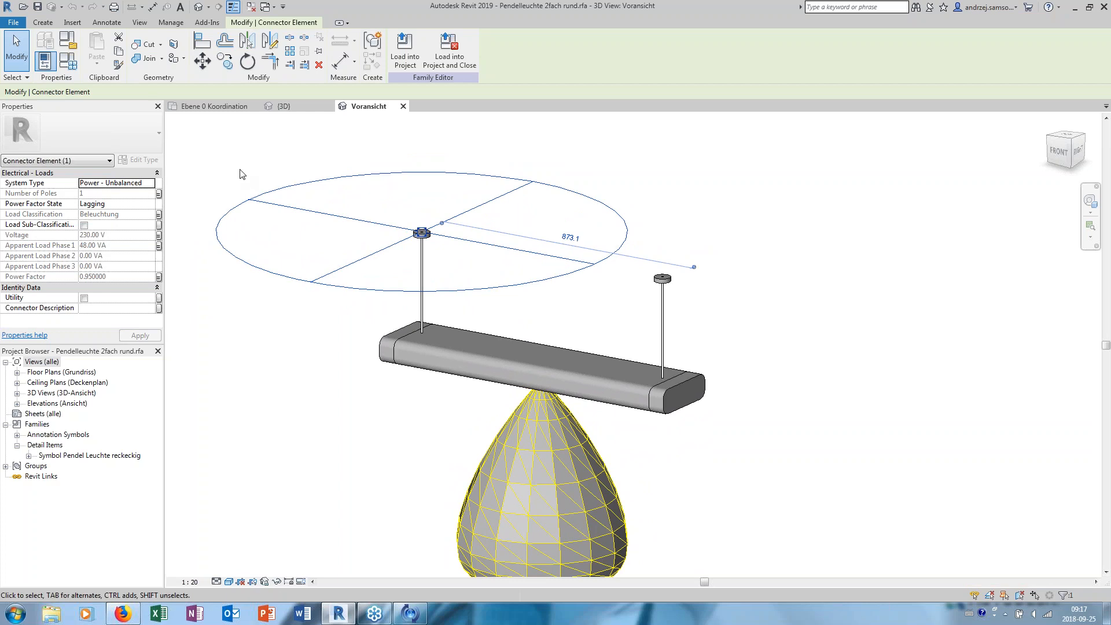
middle_drag(241, 173, 248, 177)
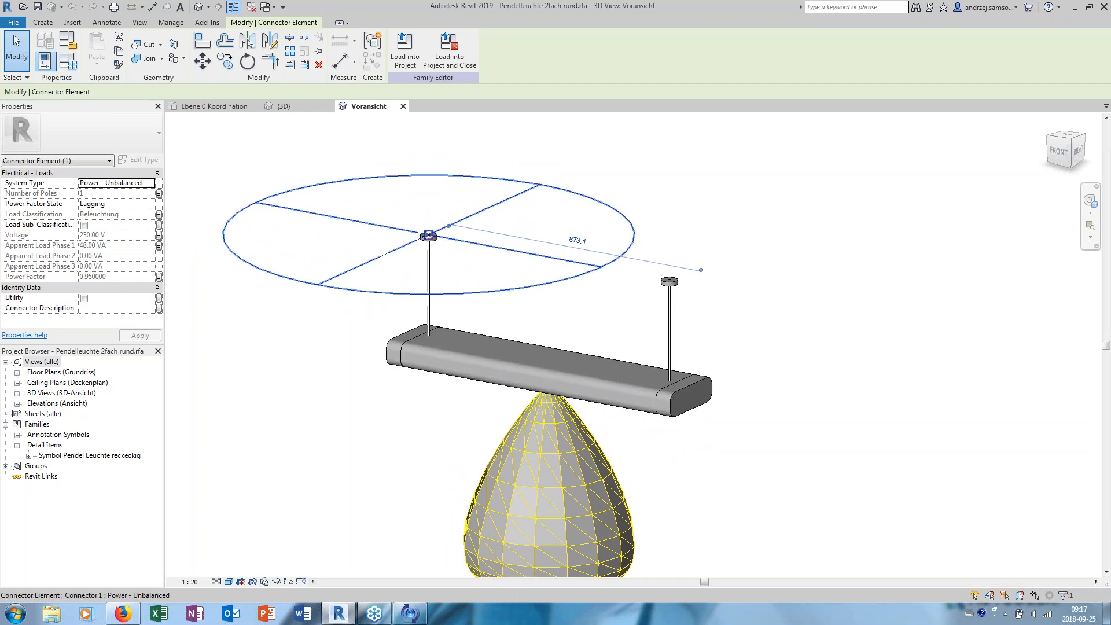
middle_drag(297, 172, 303, 166)
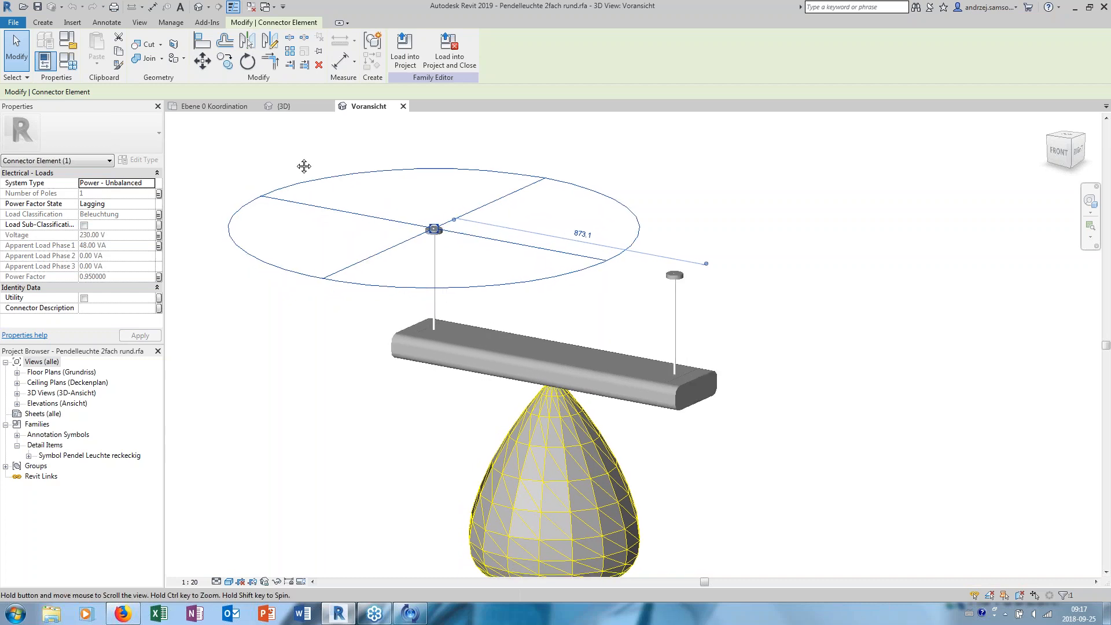
click(336, 152)
click(348, 183)
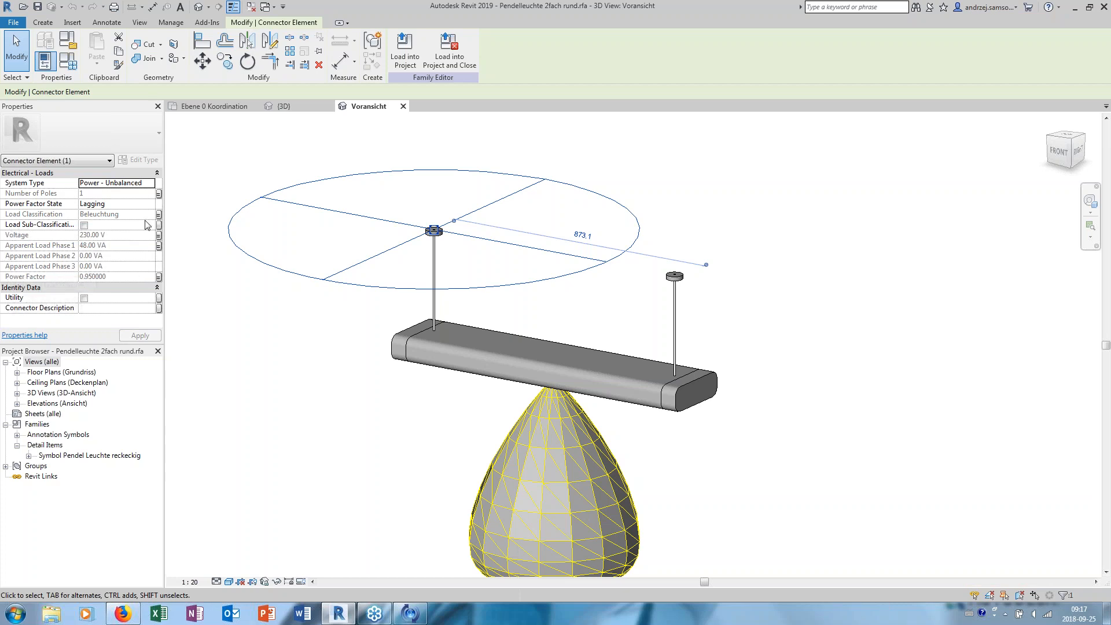
- Review the family type's electrical and load parameters, and close the family to return to the Ebene 0 Koordination floor plan
click(68, 60)
drag(758, 277, 467, 276)
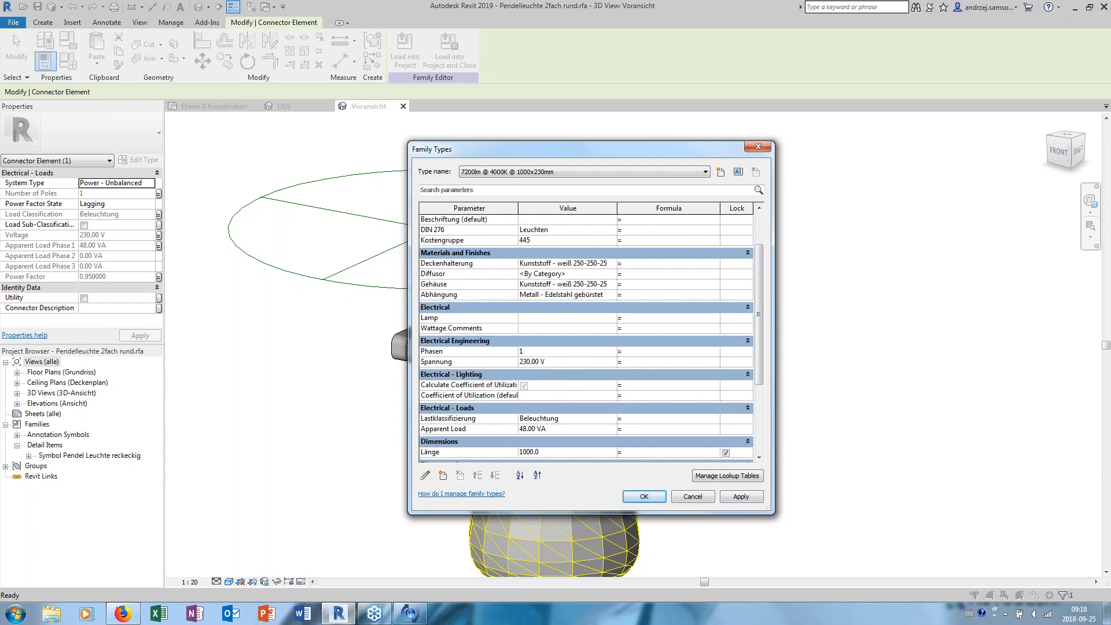
scroll(761, 246, up, 2)
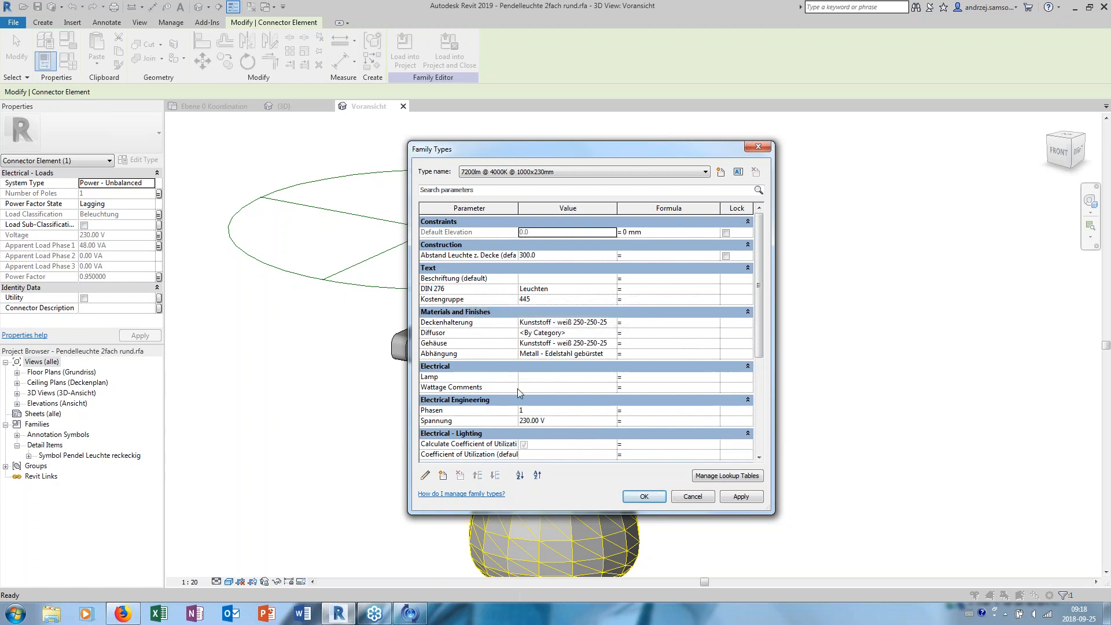
click(692, 498)
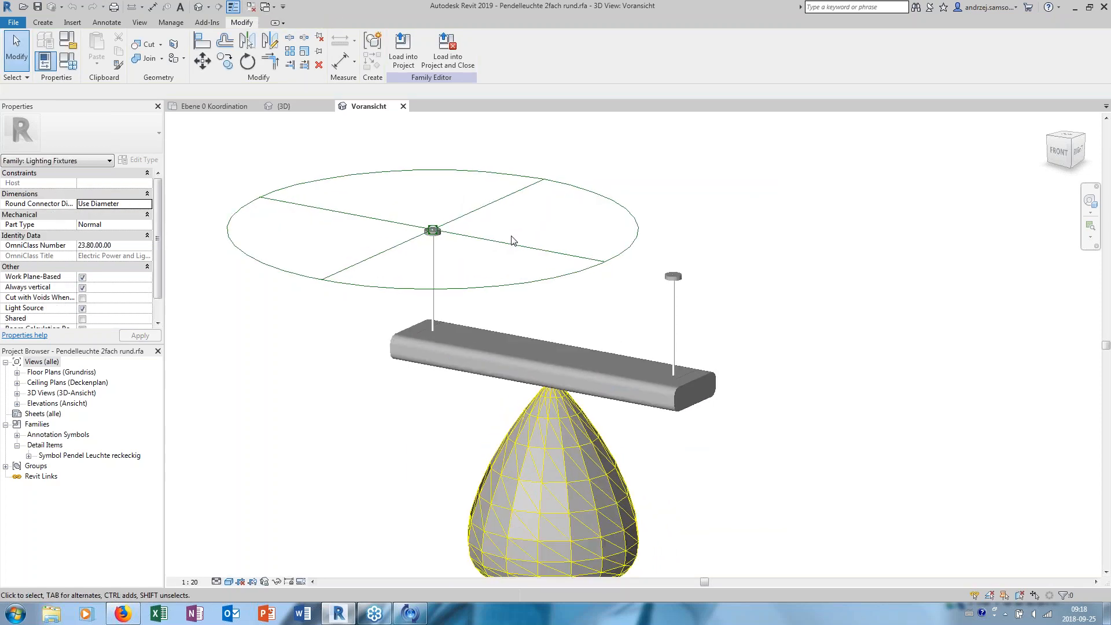
click(404, 106)
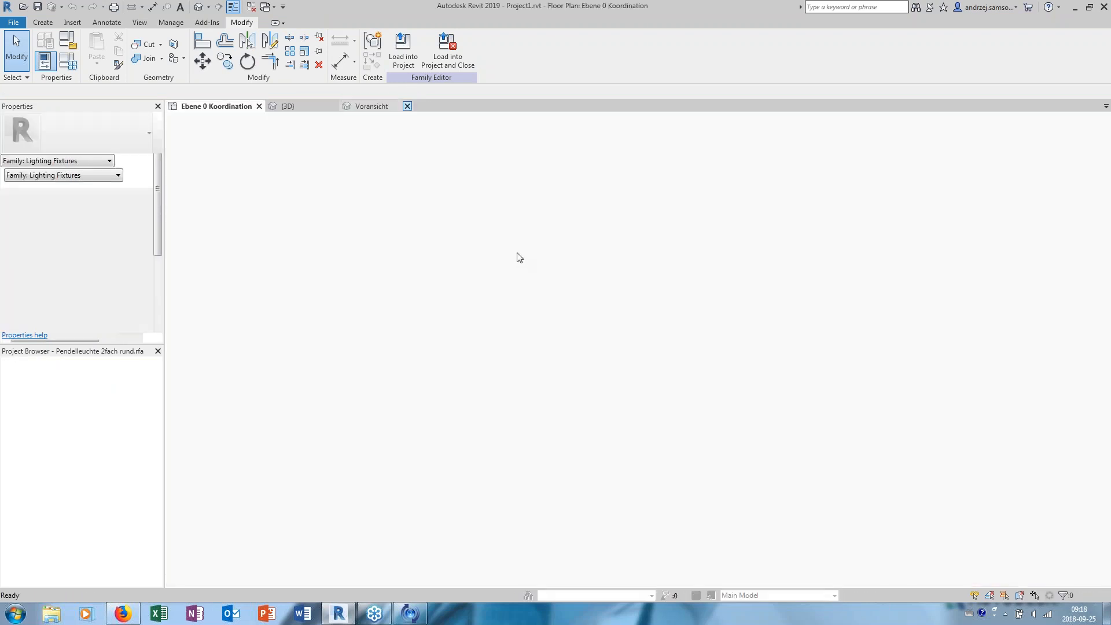
- Add an aligned dimension between the upper wall's inner face and the near edge of the pendant fixture
scroll(456, 253, down, 1)
mouse_move(456, 253)
middle_down()
mouse_move(321, 222)
mouse_move(369, 252)
mouse_move(382, 245)
mouse_move(449, 336)
middle_up()
click(310, 240)
scroll(356, 230, up, 6)
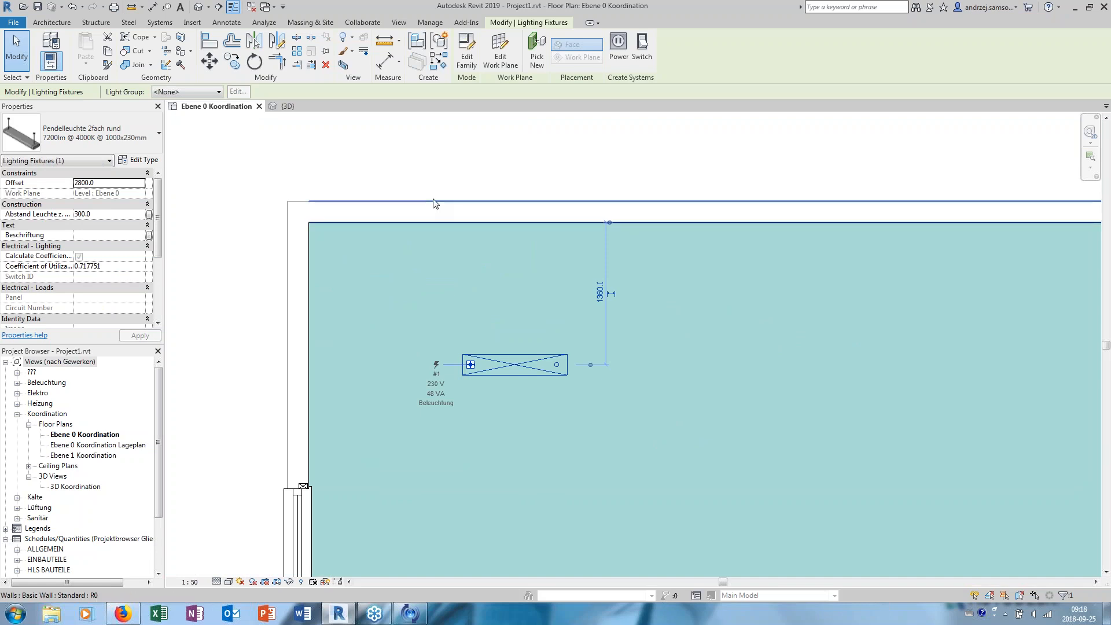
click(385, 61)
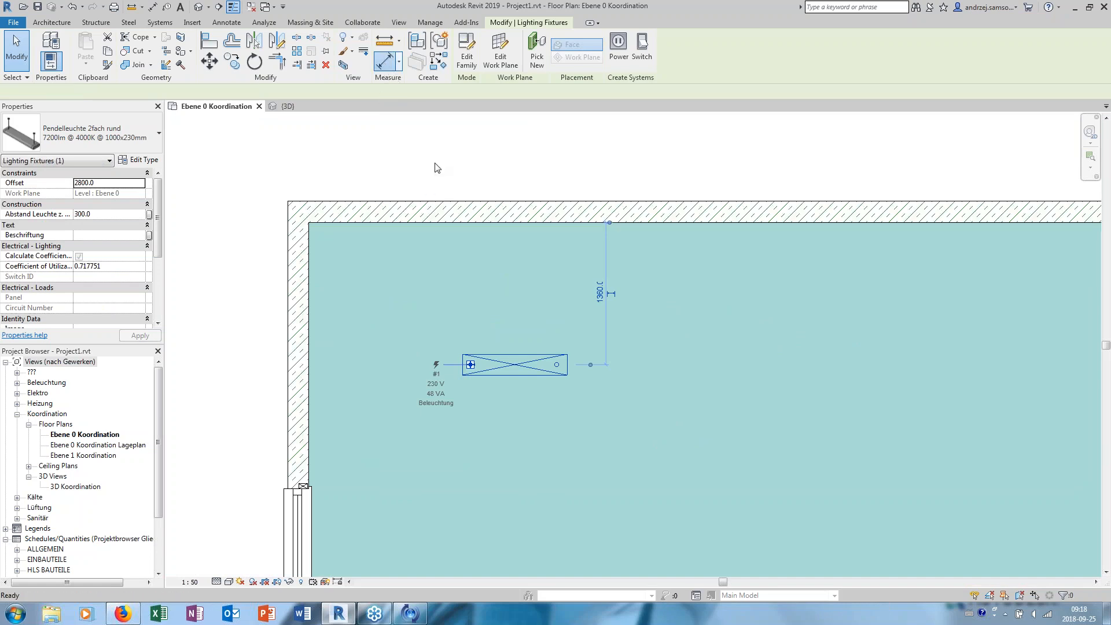
click(517, 344)
click(513, 223)
click(533, 289)
key(Escape)
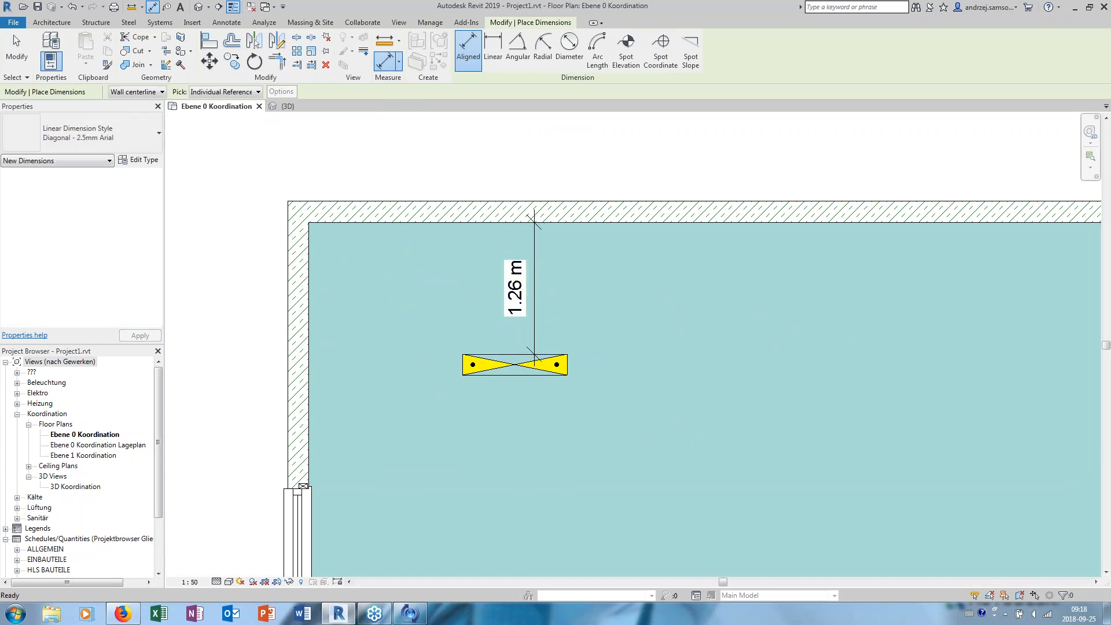
key(Escape)
- Set the pendant fixture's dimensioned distance from the upper wall to 1.2 m
click(548, 359)
click(520, 290)
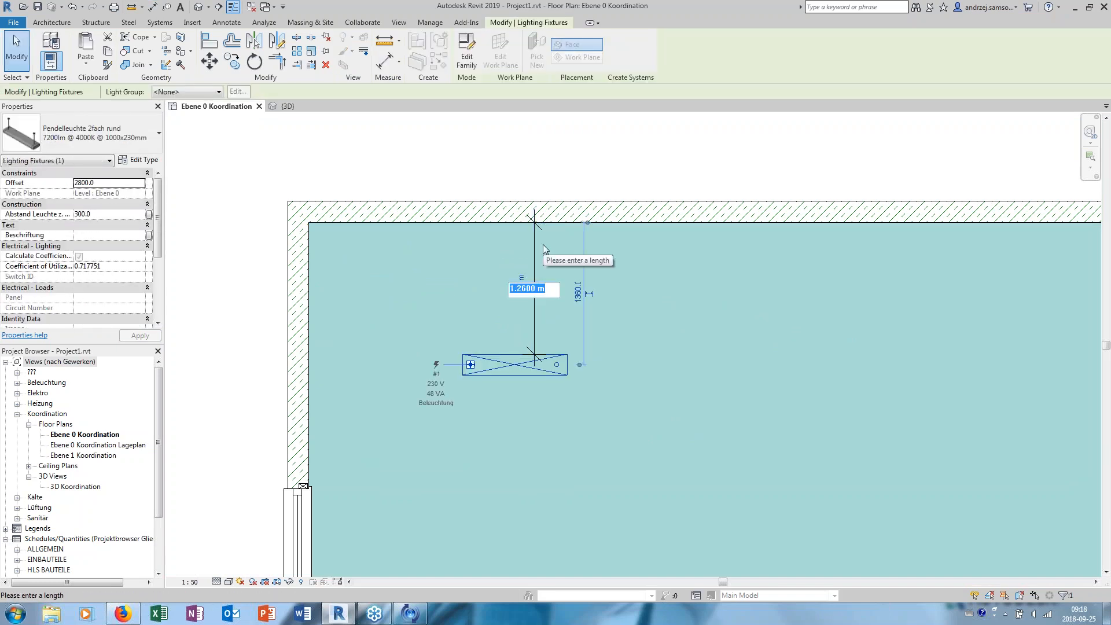
text(1.2)
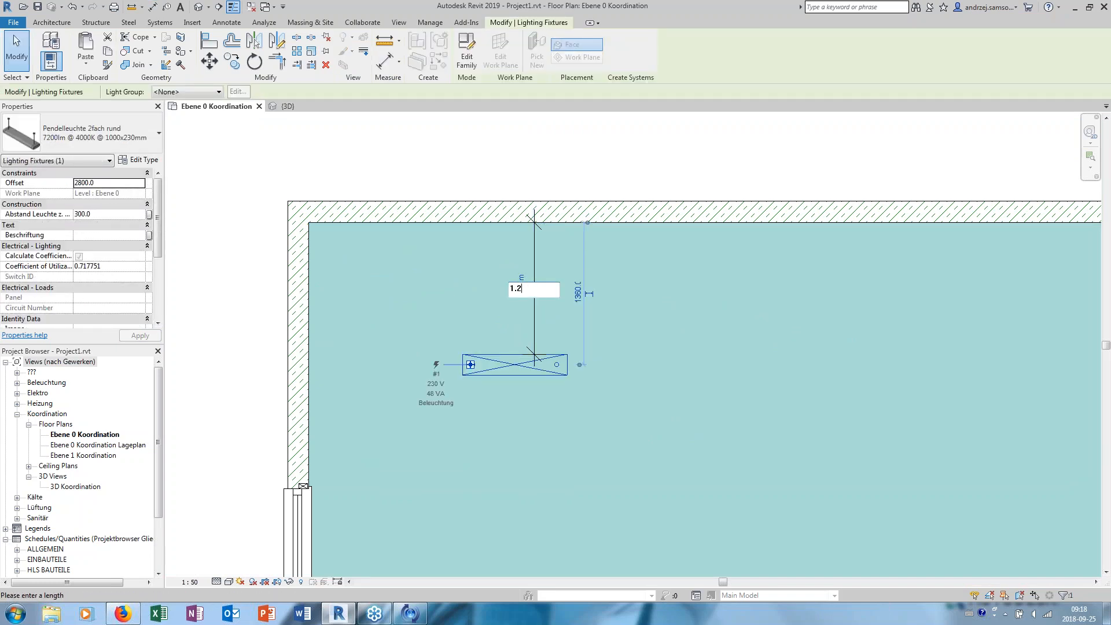
key(Return)
click(534, 162)
click(537, 299)
- Shift the pendant fixture slightly sideways, parallel to the upper wall, and clear the selection
scroll(517, 266, down, 2)
middle_drag(517, 269, 436, 133)
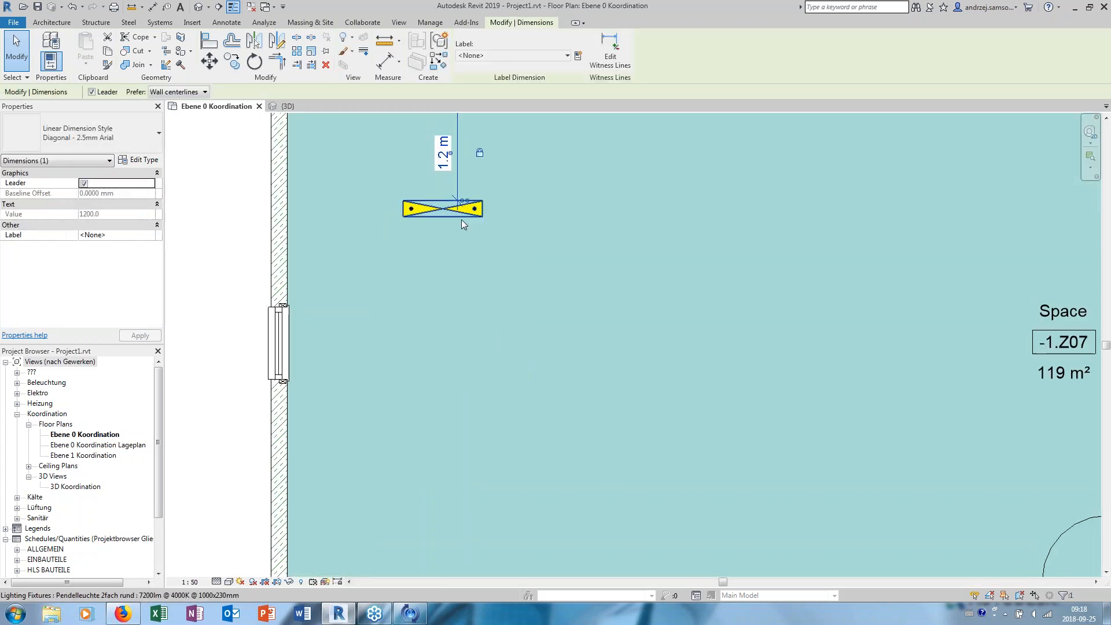
click(502, 217)
drag(502, 217, 583, 225)
middle_drag(581, 223, 569, 299)
drag(531, 282, 423, 281)
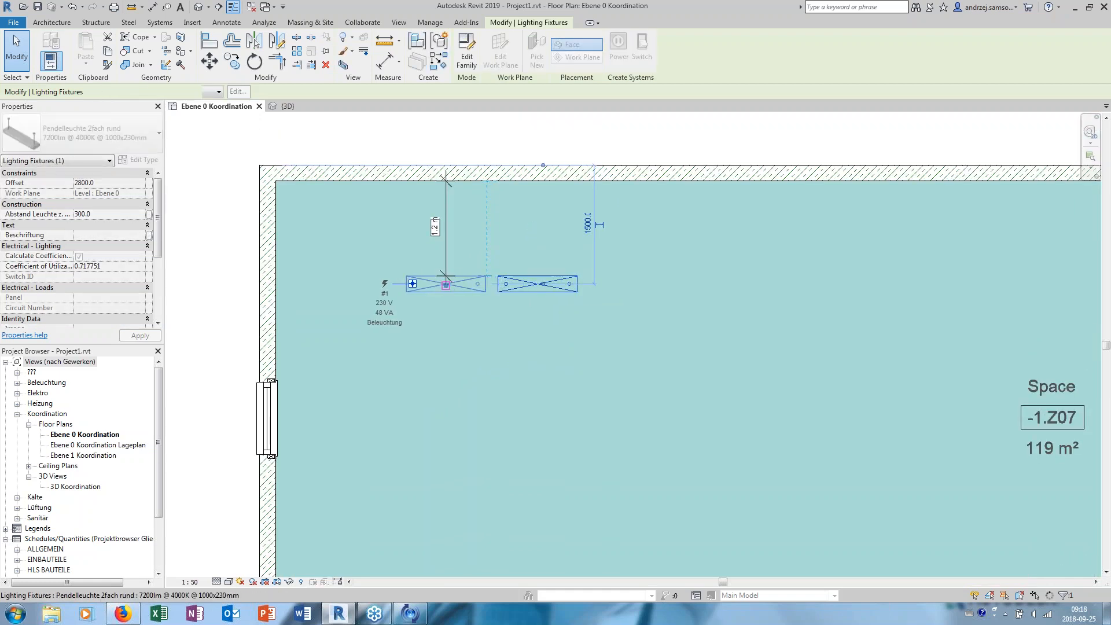
scroll(457, 278, down, 1)
middle_drag(464, 266, 425, 239)
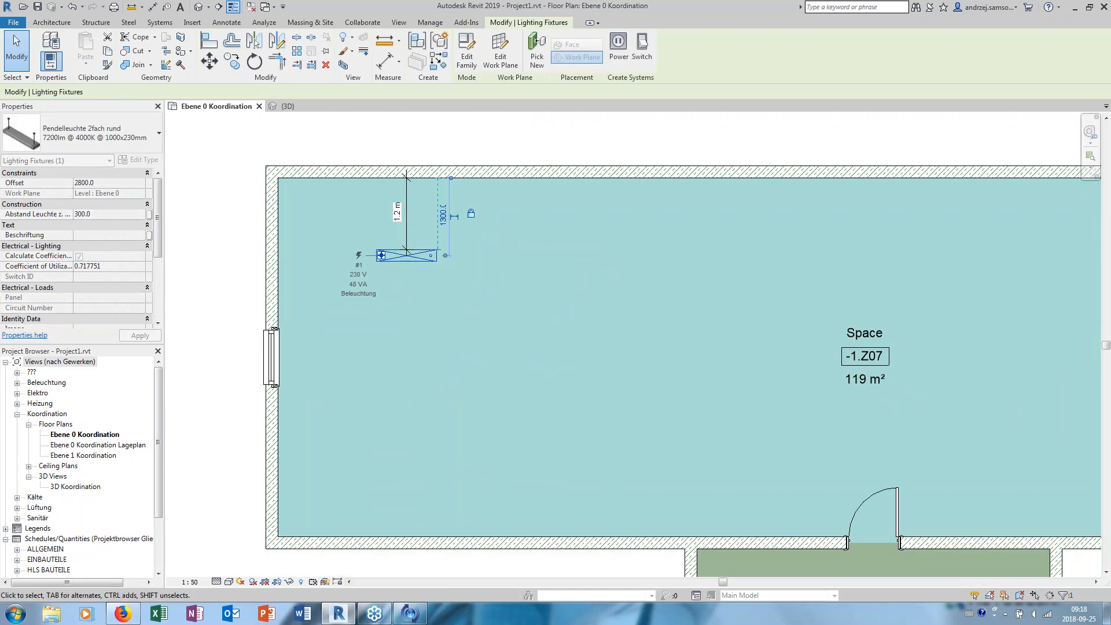
click(242, 249)
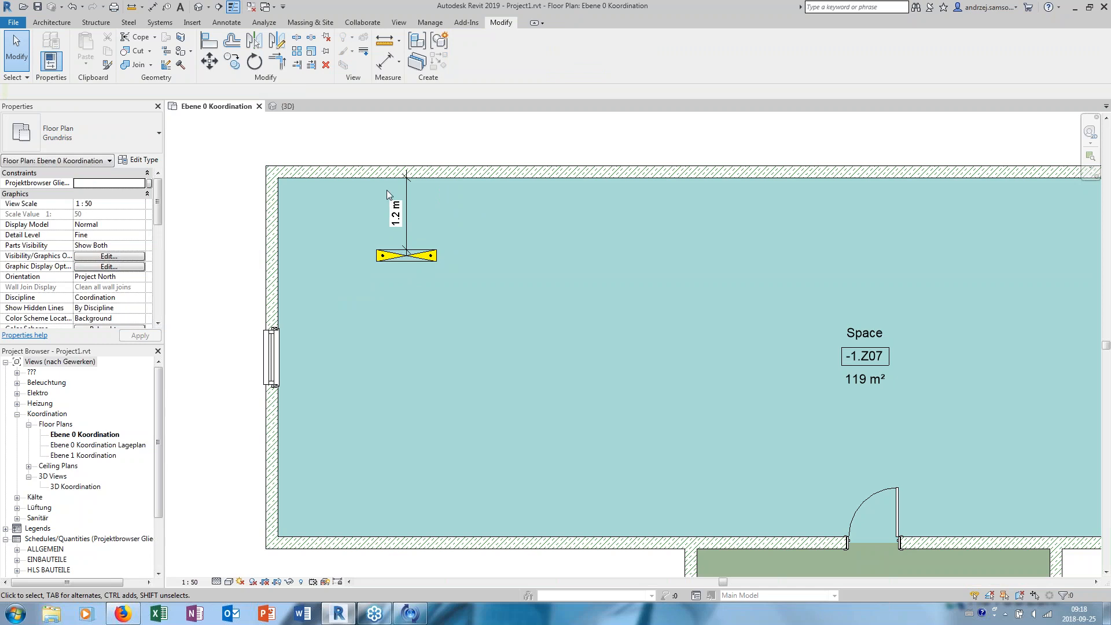
- Create similar fixtures from the existing pendant, placed on the work plane, adding two more along the upper wall to form a row of three
click(432, 250)
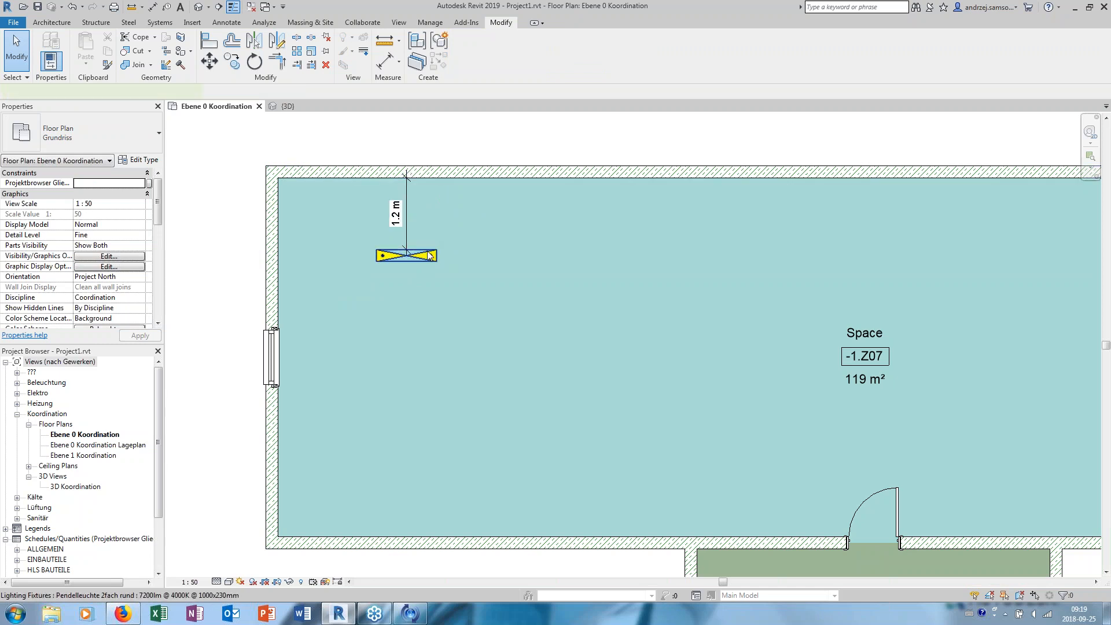
right_click(431, 248)
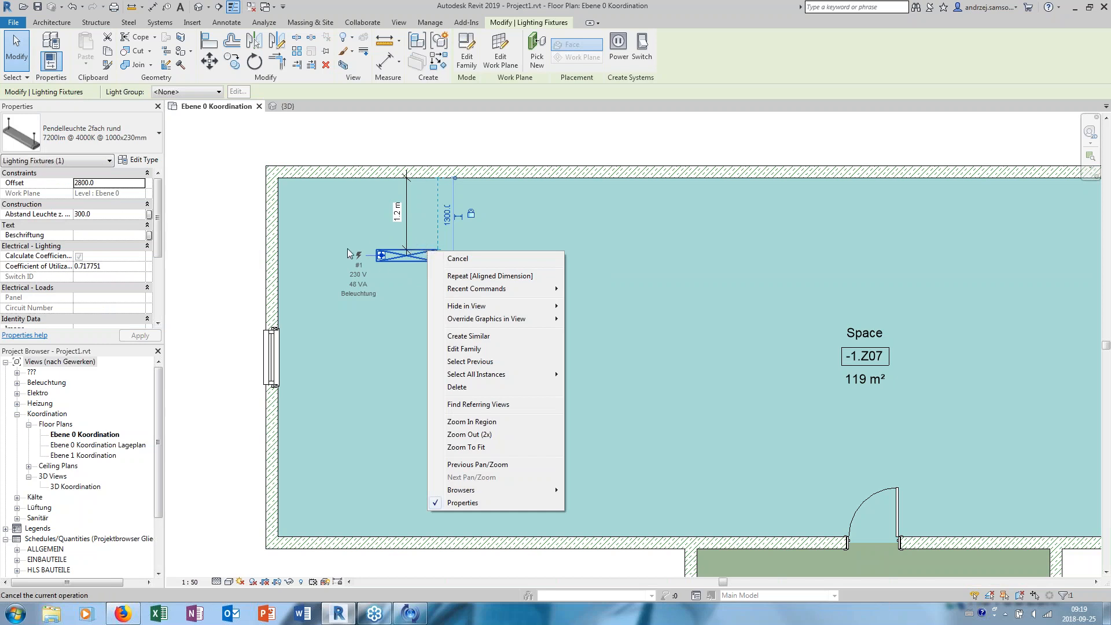
click(484, 337)
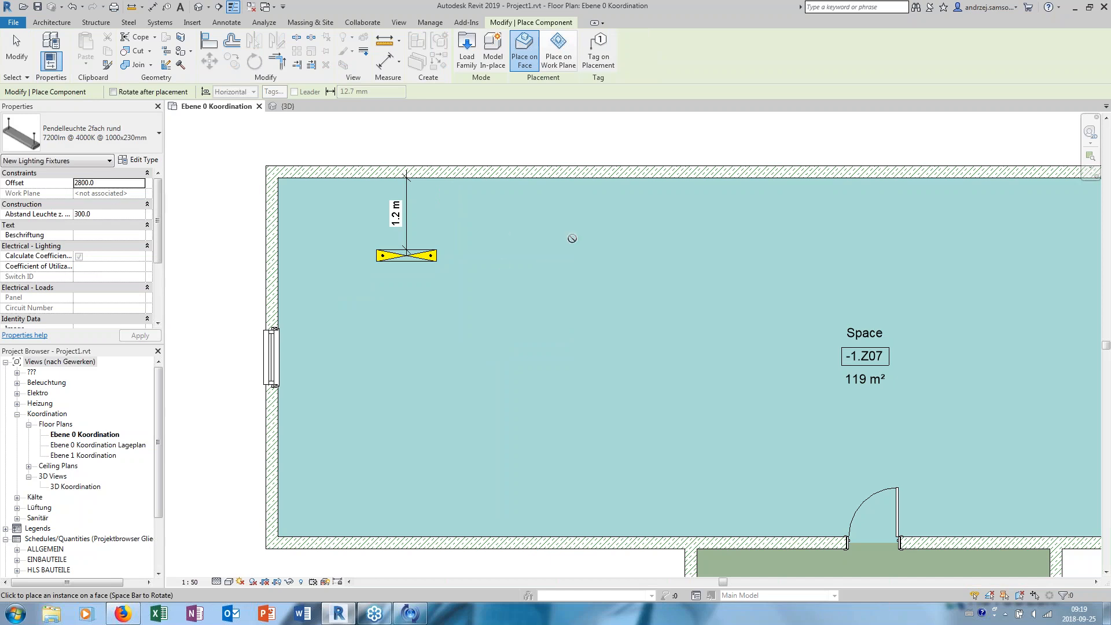
click(558, 41)
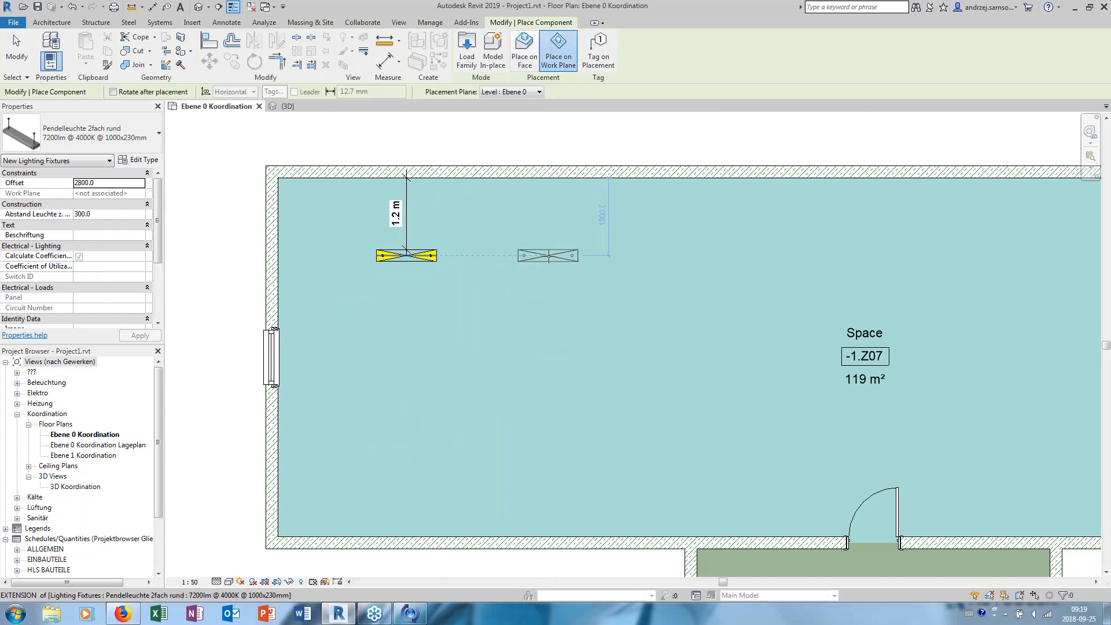
click(567, 255)
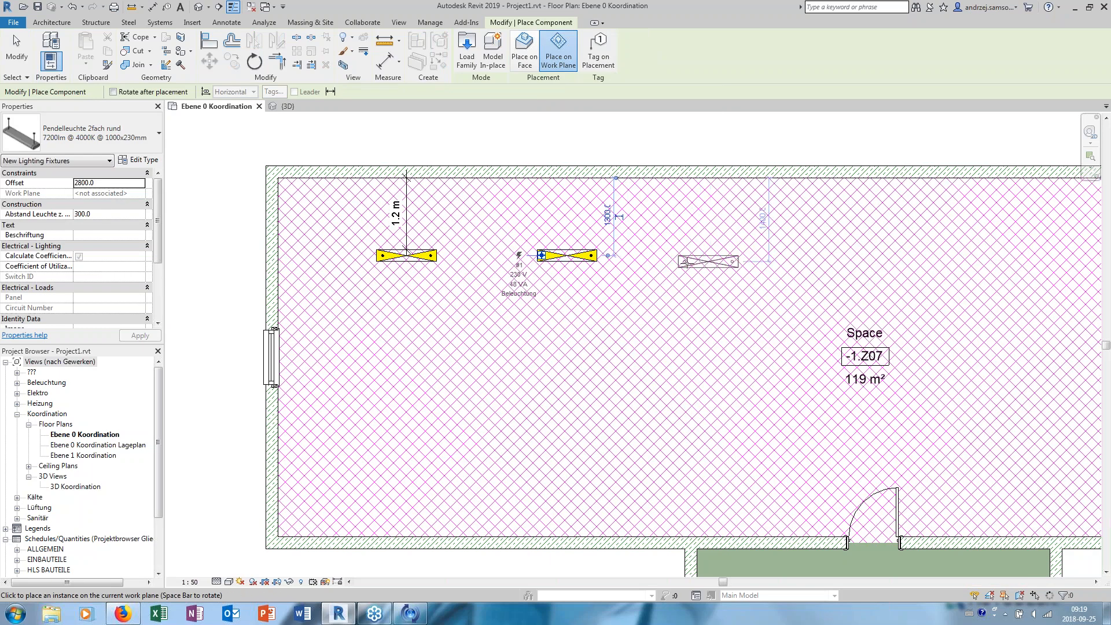
middle_drag(709, 255, 492, 243)
click(515, 245)
middle_drag(536, 354, 733, 329)
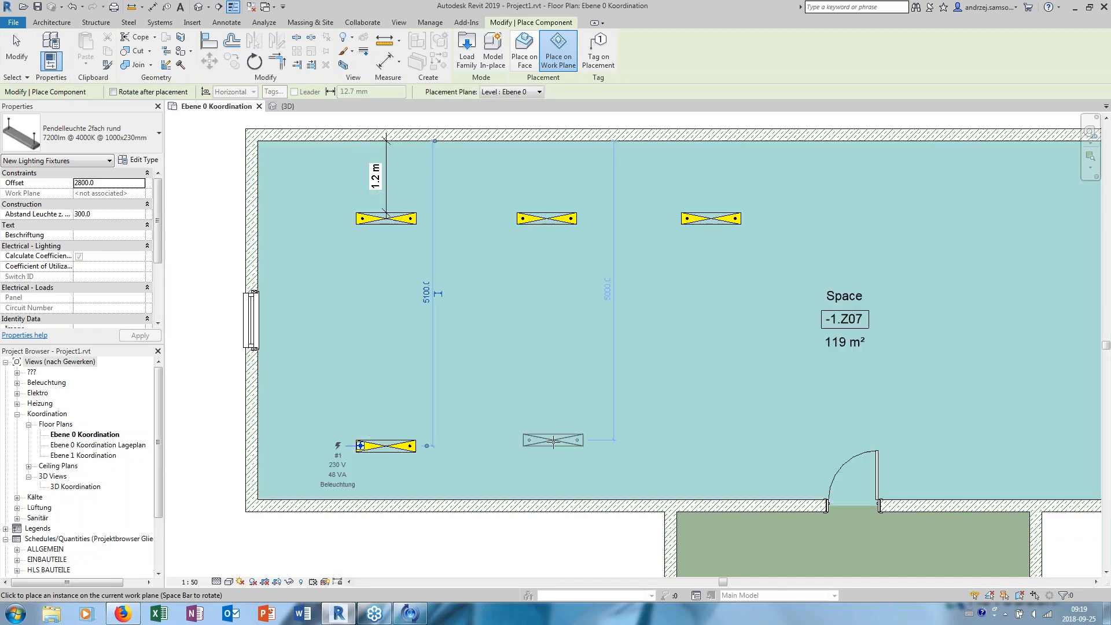
- Place a second row of three pendant fixtures near the lower wall, roughly beneath the upper row
click(548, 443)
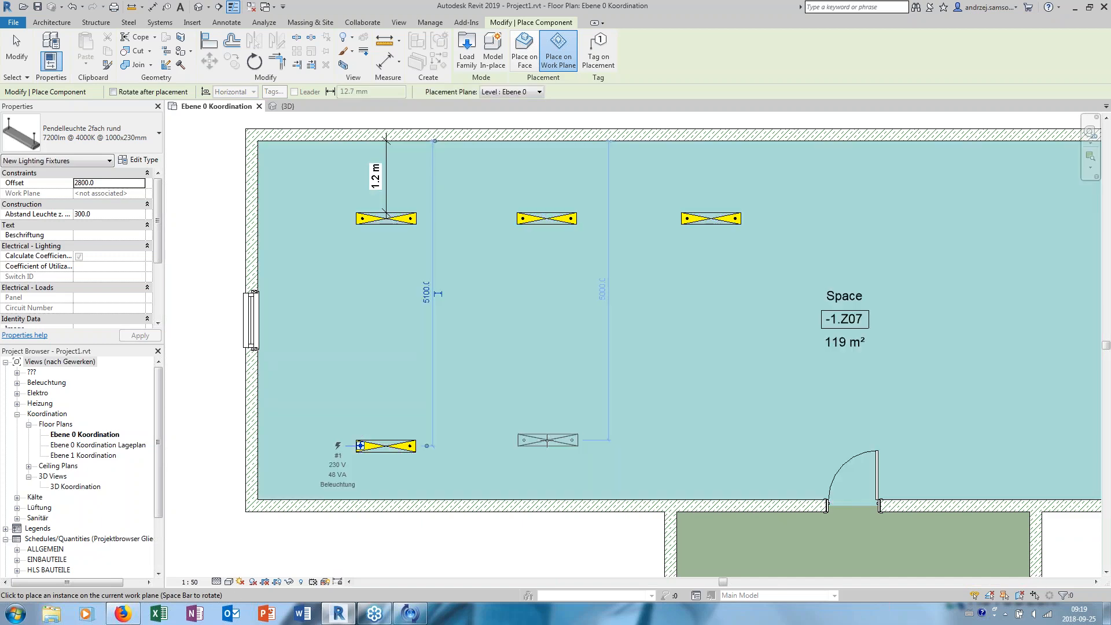
click(722, 442)
middle_drag(430, 324, 463, 343)
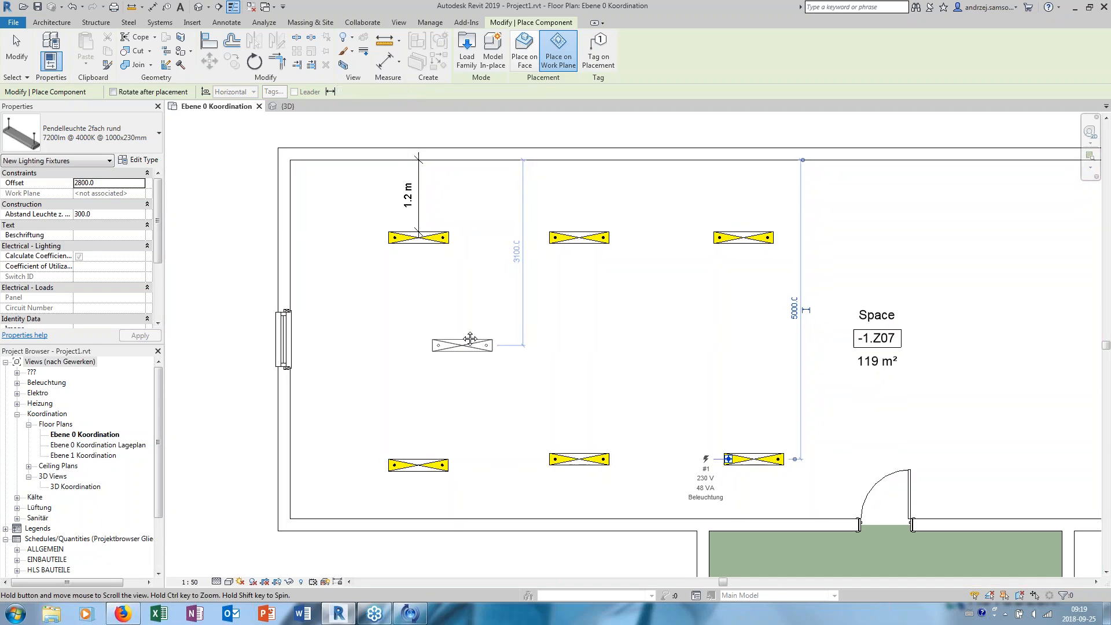
click(382, 65)
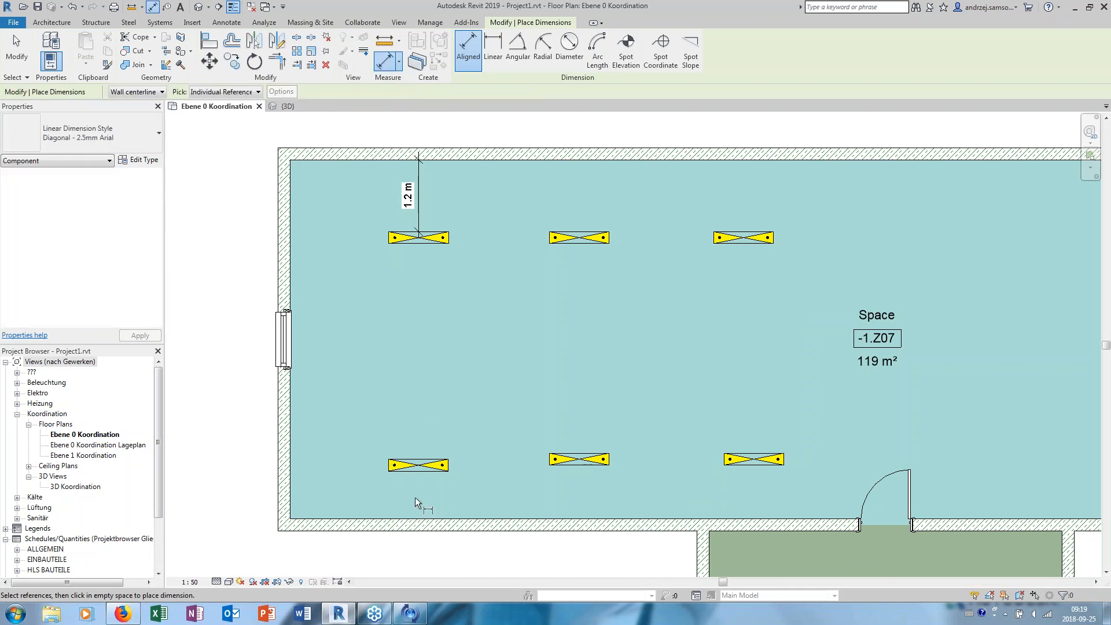
middle_drag(411, 469, 429, 476)
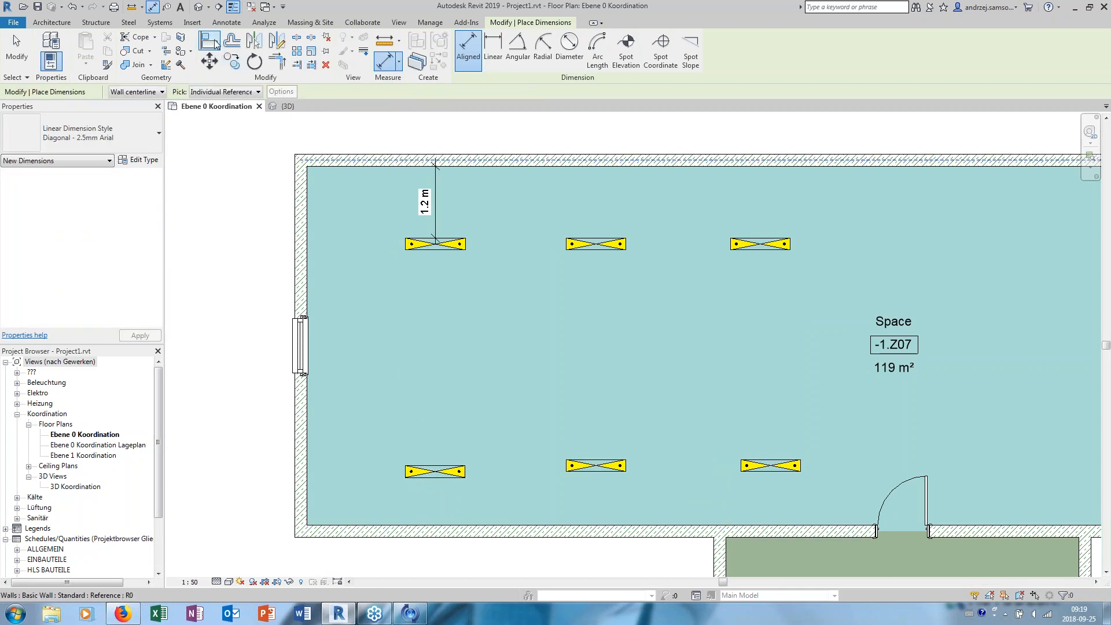
key(Escape)
key(Escape)
- Align the upper row's middle and right fixtures with the left fixture's lengthwise centre reference
click(454, 242)
click(595, 245)
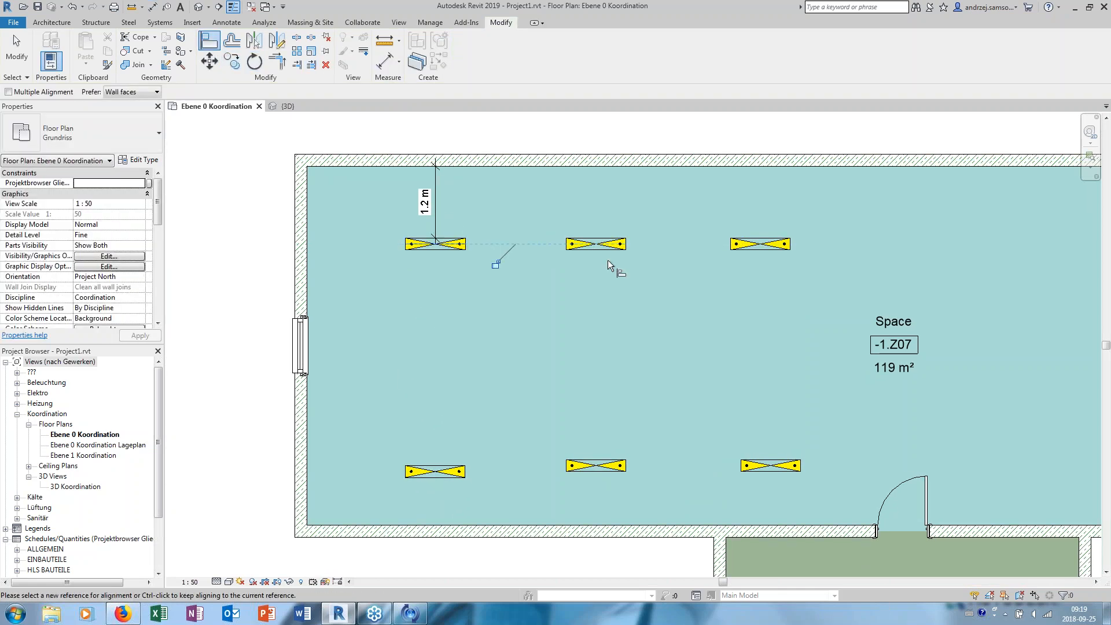
click(437, 243)
click(759, 244)
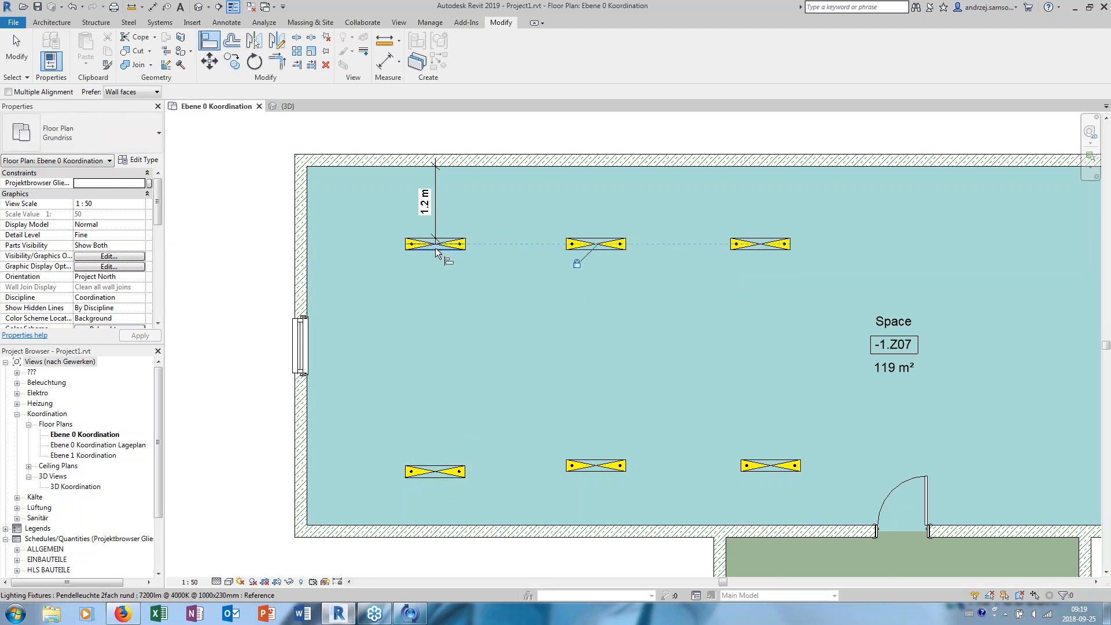
key(Escape)
key(Escape)
key(Caps_Lock)
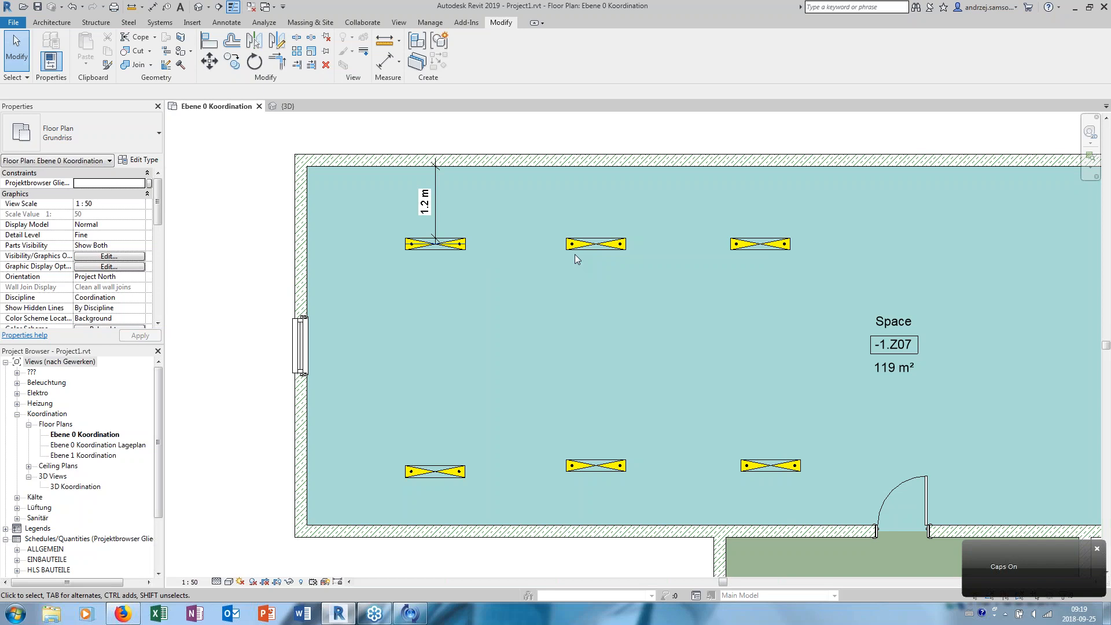
- Try to move the upper row's middle fixture away from the upper wall
click(603, 248)
drag(603, 249, 607, 284)
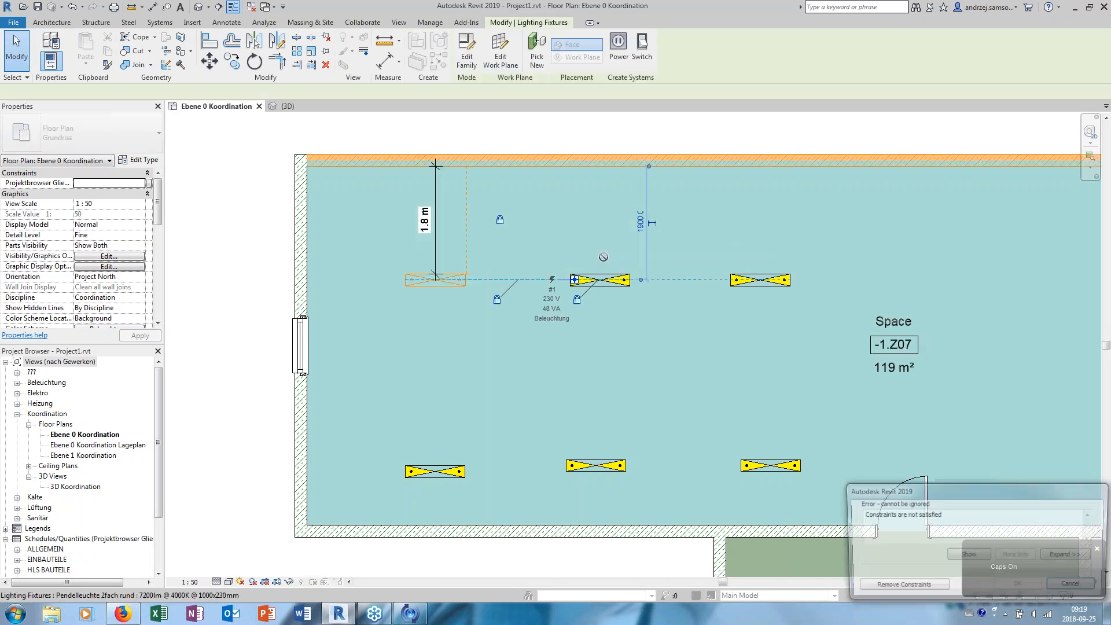
click(1075, 587)
- Align the lower row's middle and right fixtures with the left fixture's lengthwise centre reference
middle_drag(599, 255, 491, 273)
scroll(504, 275, down, 1)
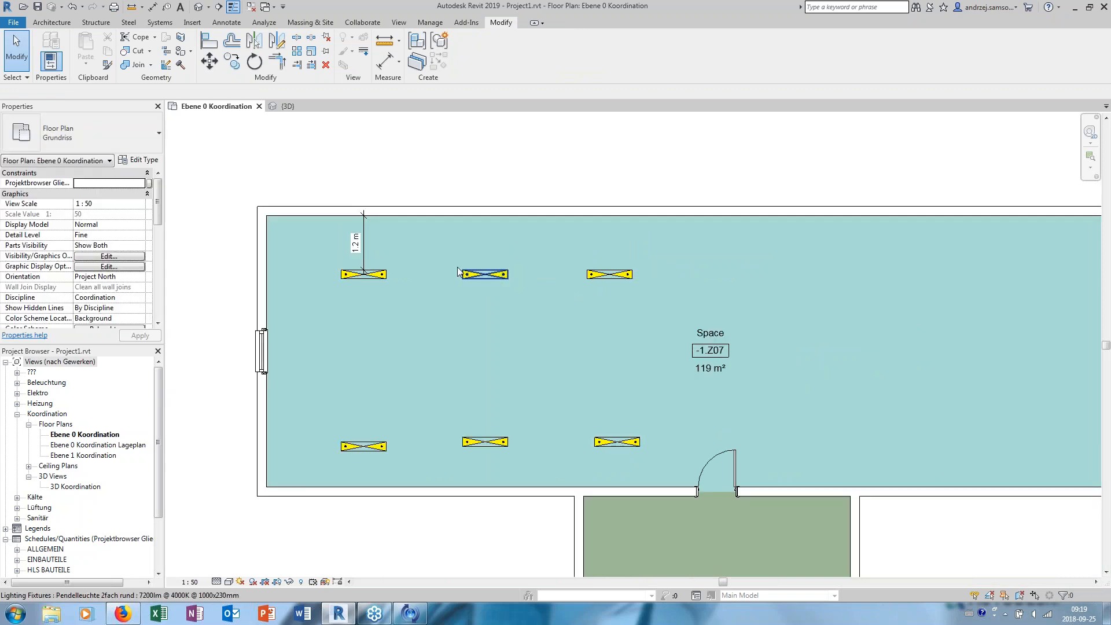
scroll(402, 425, up, 1)
key(a)
key(l)
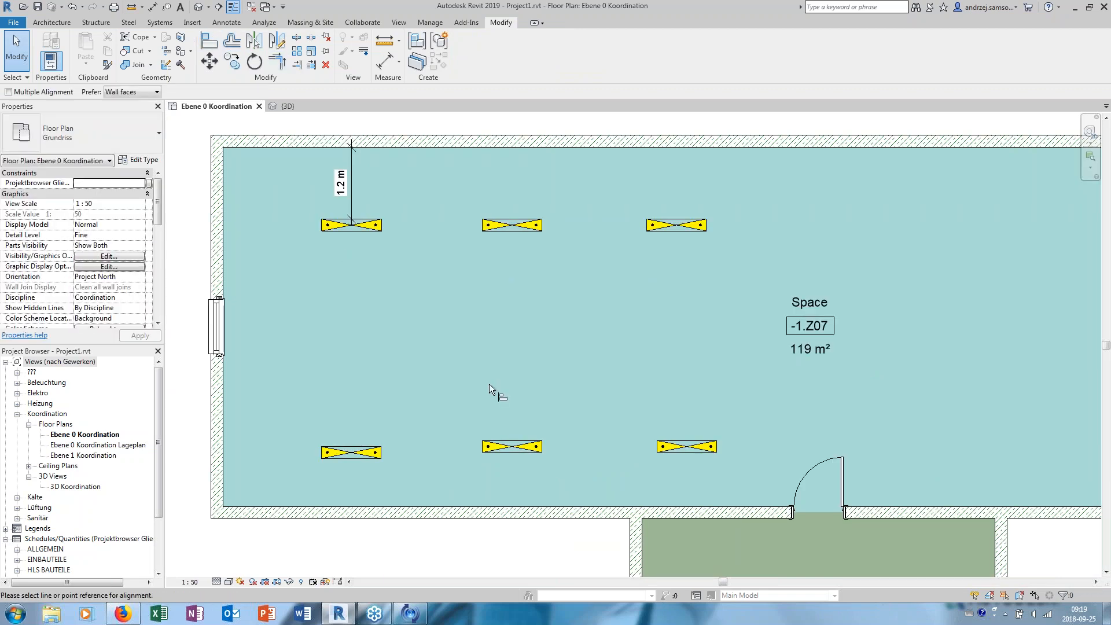
click(383, 452)
click(504, 447)
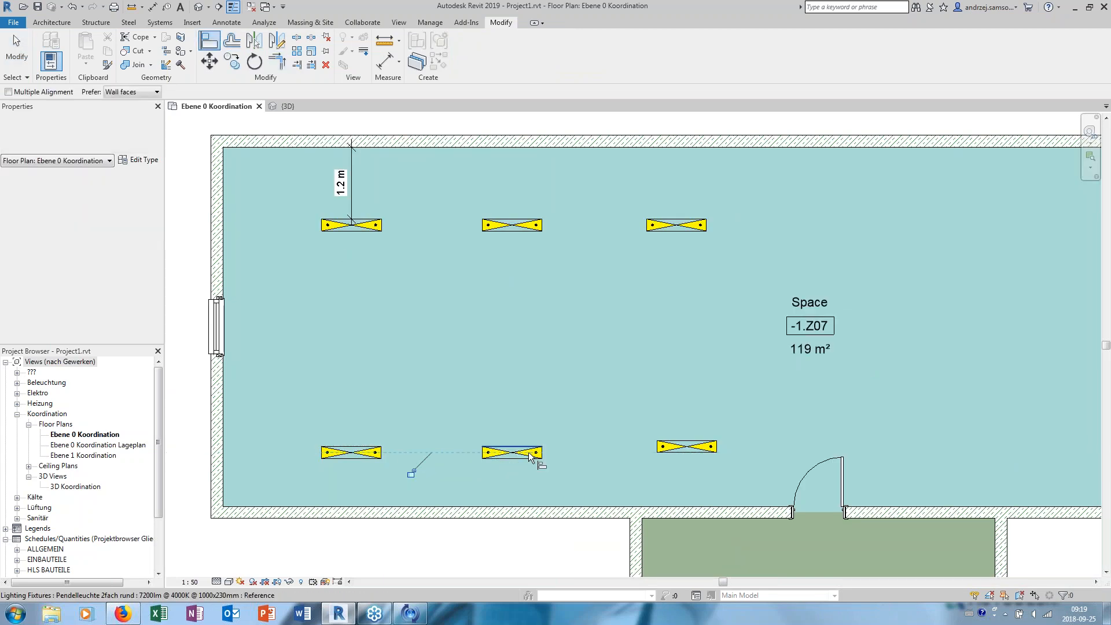
click(521, 452)
click(677, 447)
- Add an aligned dimension between the lower wall's inner face and the lower-left pendant fixture
click(385, 61)
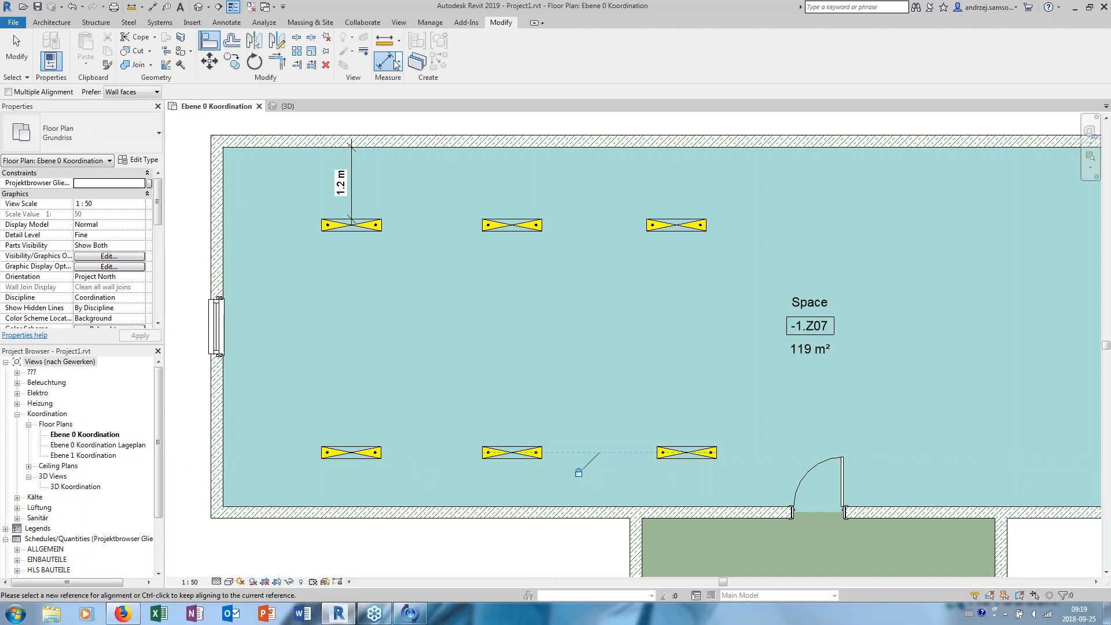
click(341, 505)
click(348, 461)
click(351, 460)
key(Escape)
key(Escape)
- Set the lower-left fixture's dimensioned distance from the lower wall to 1.2 m
click(371, 458)
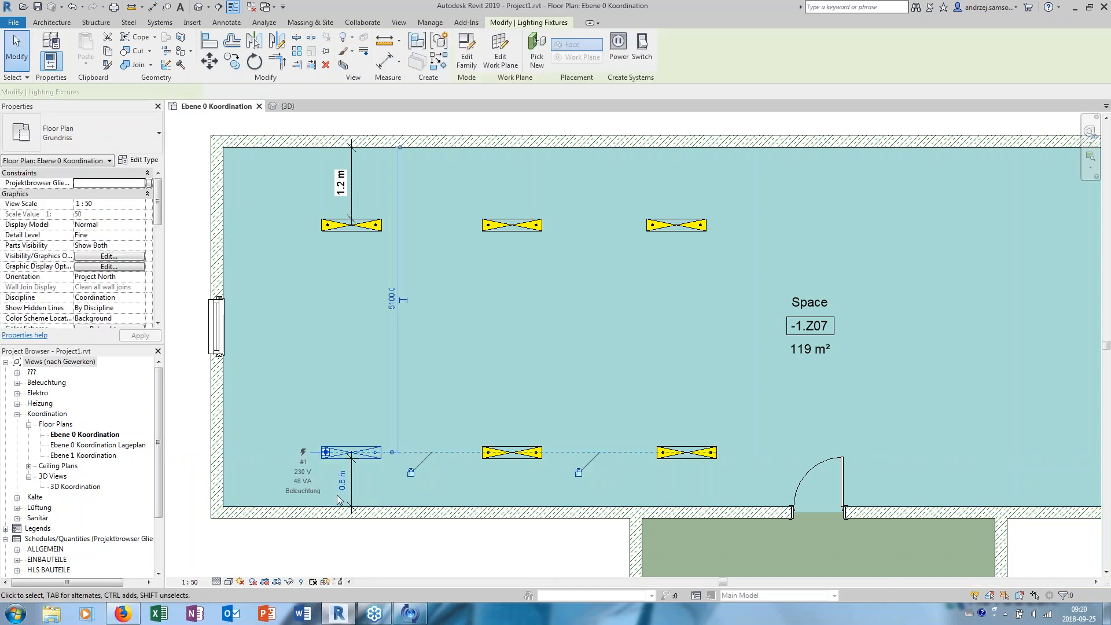
click(342, 482)
text(1.2)
key(Return)
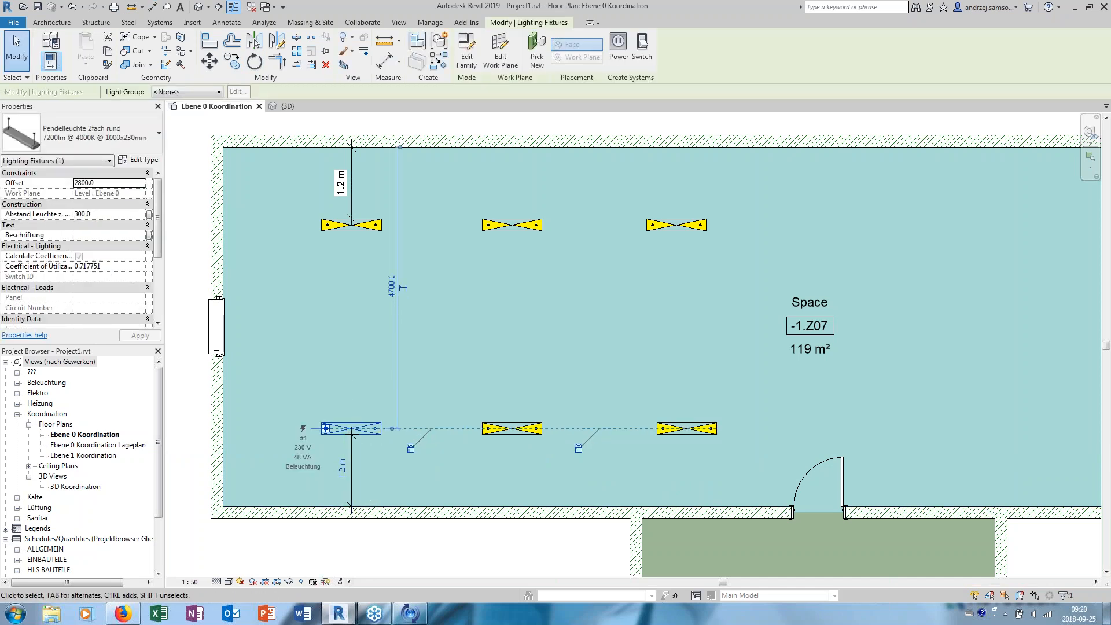
click(466, 364)
middle_drag(466, 363, 510, 379)
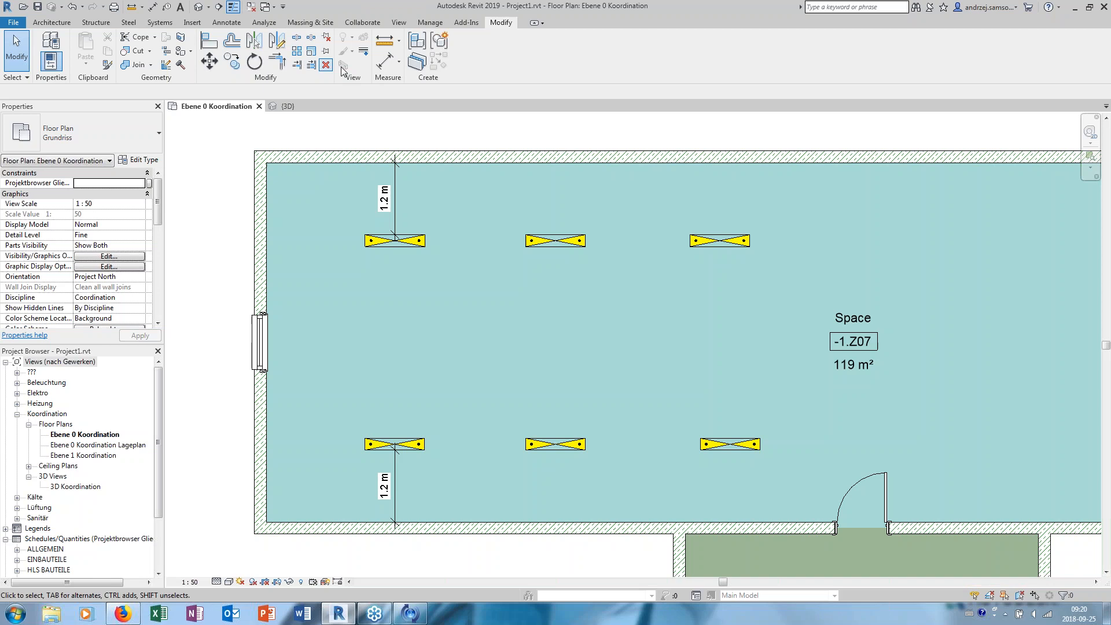
- Add a continuous aligned dimension through the centres of the three upper-row fixtures and make its segments equal
click(385, 61)
scroll(399, 245, up, 4)
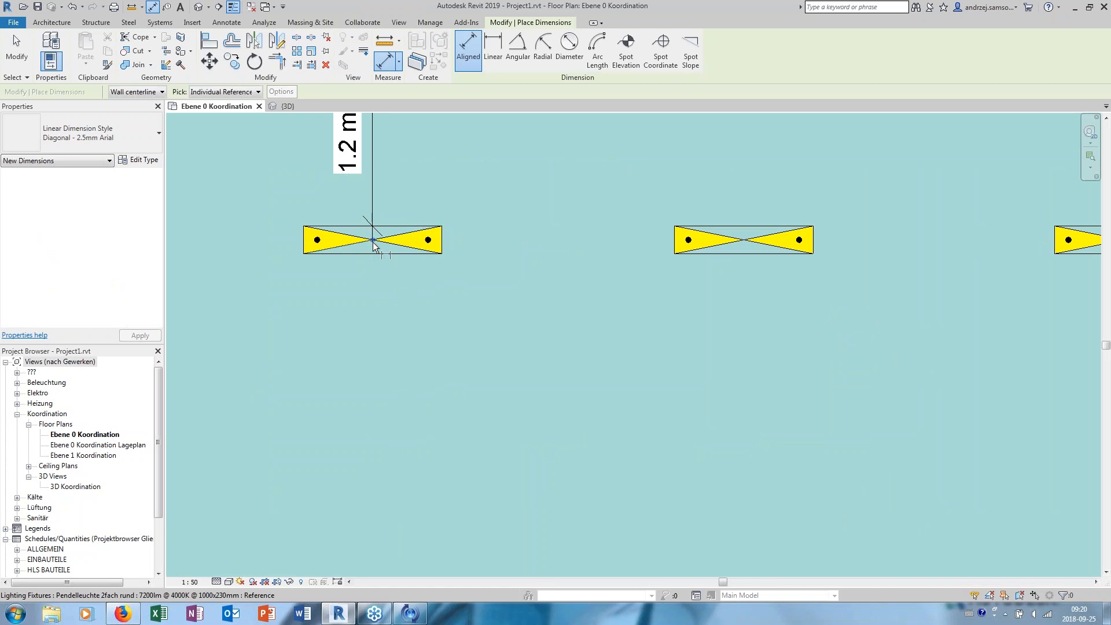
click(374, 241)
key(Tab)
click(747, 243)
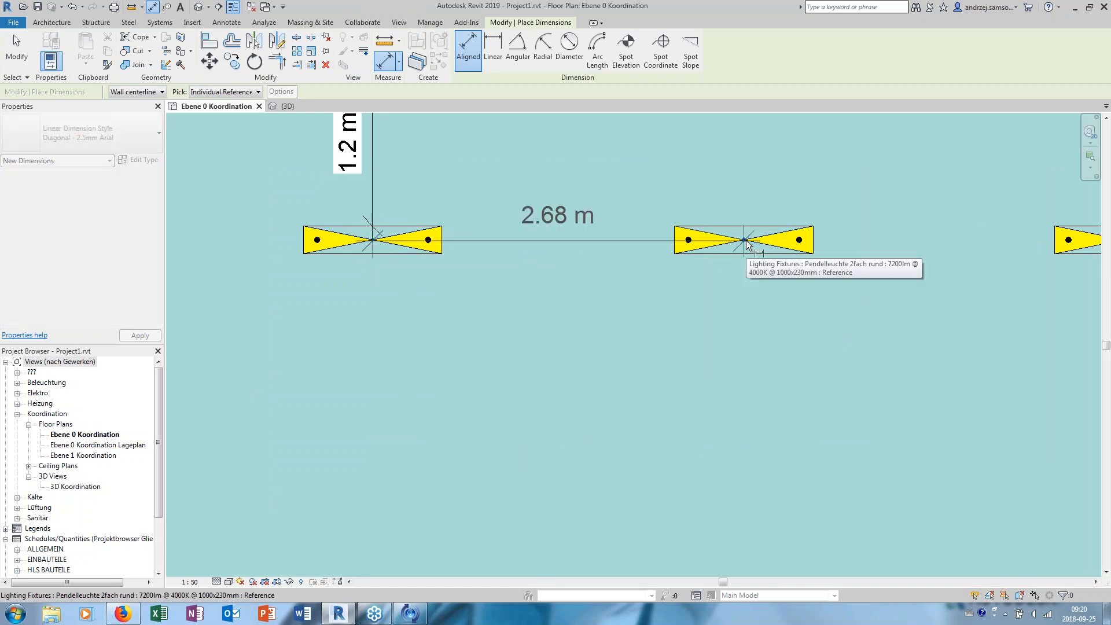
scroll(747, 243, down, 2)
scroll(723, 272, up, 2)
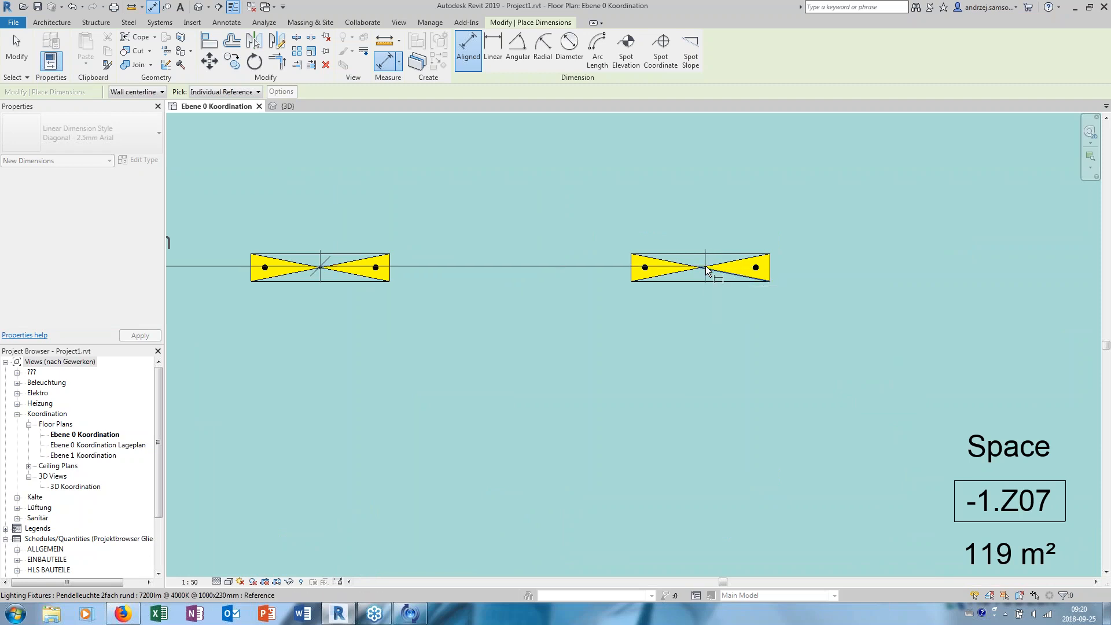
click(704, 270)
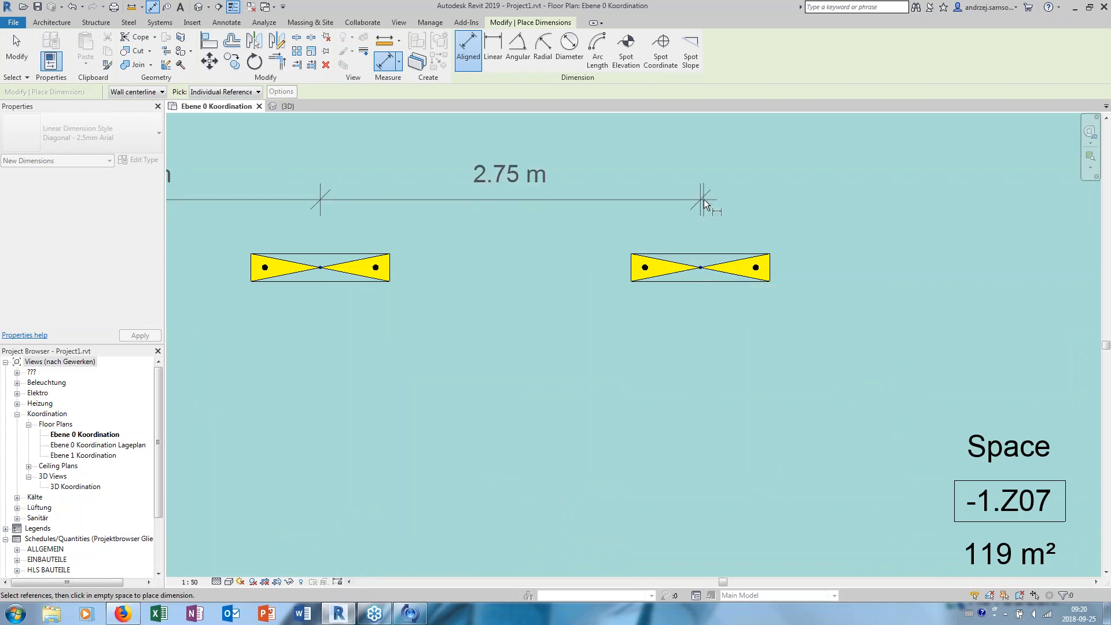
scroll(749, 220, down, 2)
click(563, 181)
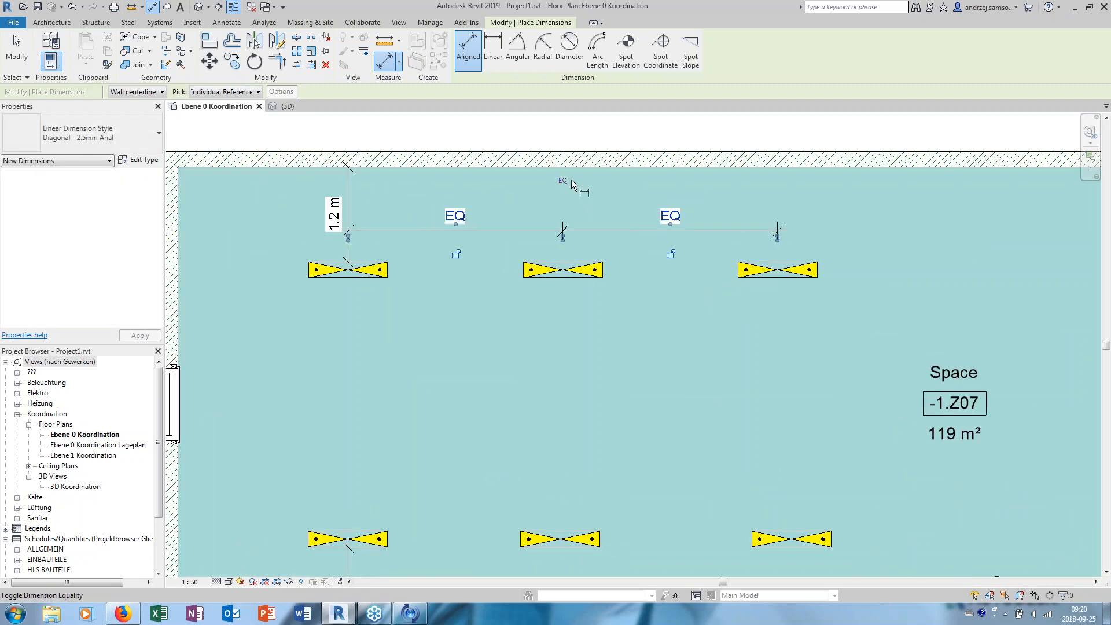
key(Escape)
key(Escape)
- Move the upper row's right fixture along the row to widen the equal spacing, and deselect it
click(789, 276)
middle_drag(798, 275, 739, 280)
drag(750, 278, 819, 279)
click(616, 259)
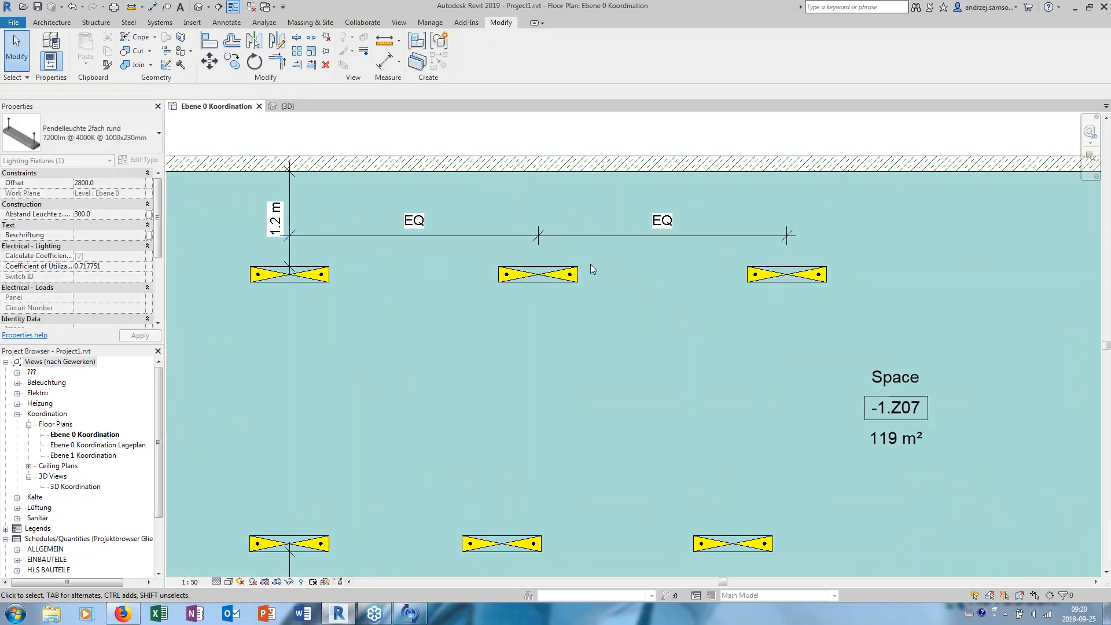
scroll(591, 264, down, 2)
scroll(499, 276, up, 1)
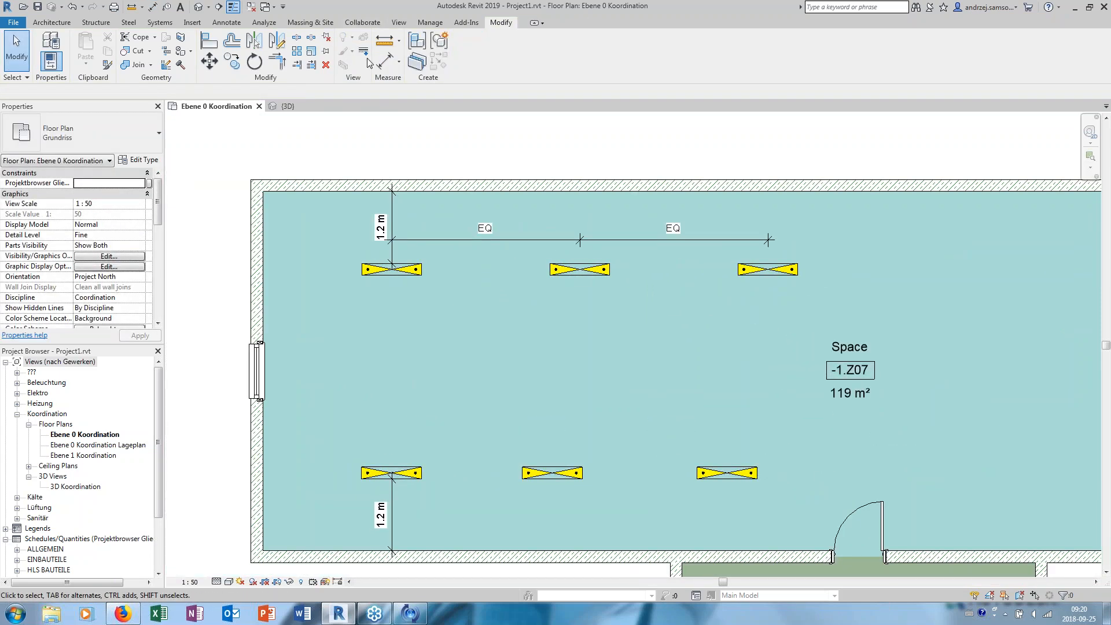
click(214, 43)
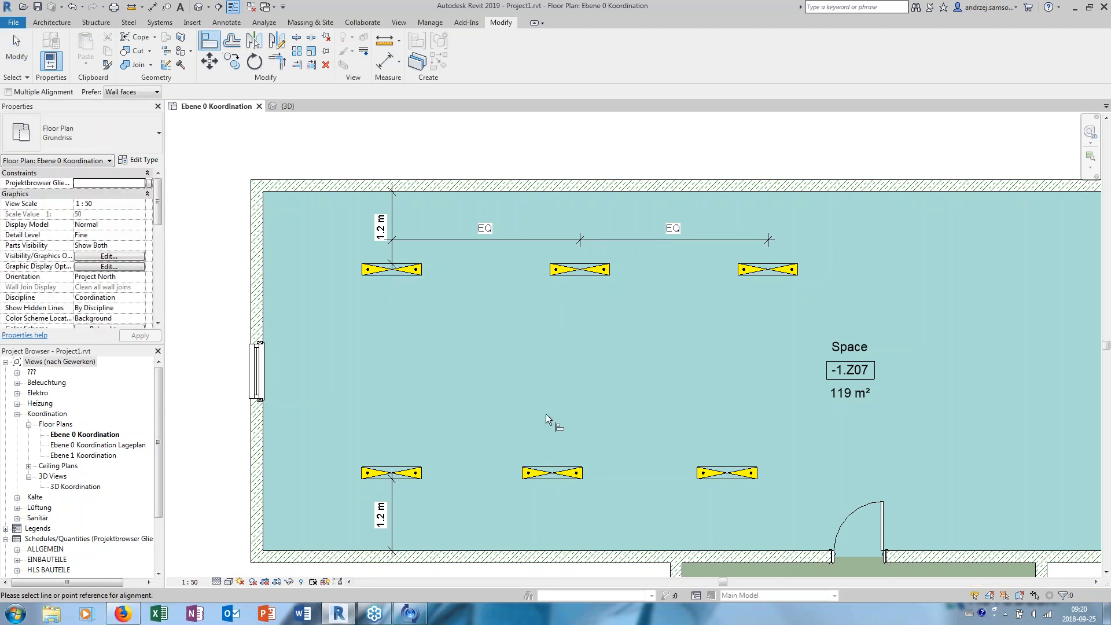
key(Escape)
- Examine the color fill legend's illumination entries and compare them with the spaces' colors in the floor plan
scroll(630, 270, down, 3)
middle_drag(630, 270, 460, 290)
middle_drag(631, 293, 436, 260)
scroll(528, 268, down, 4)
middle_drag(528, 268, 493, 260)
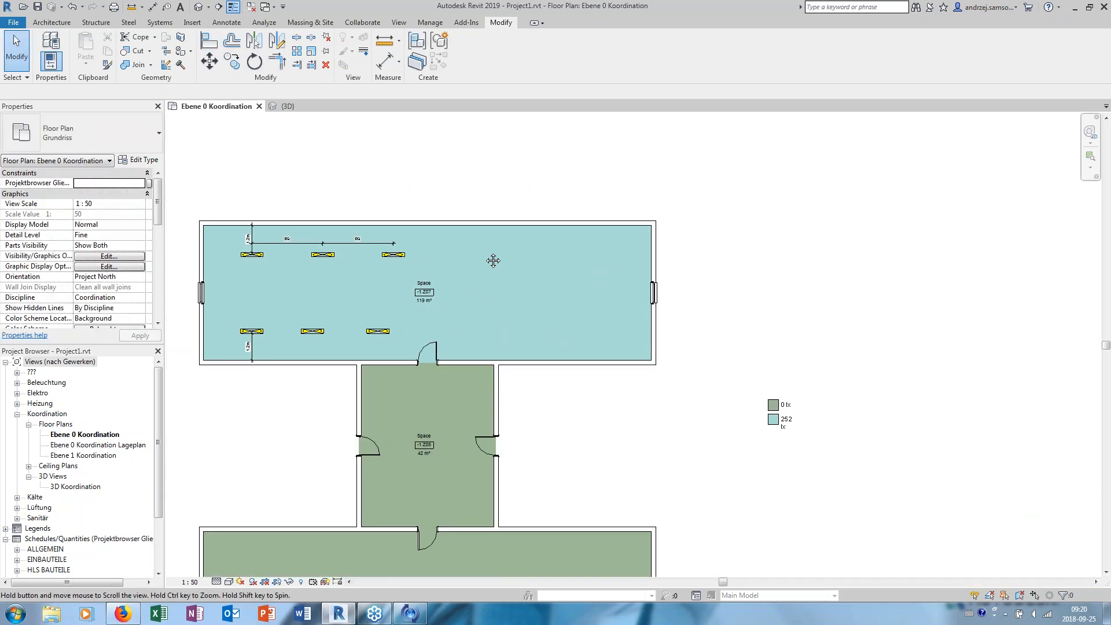
scroll(761, 392, up, 3)
click(749, 379)
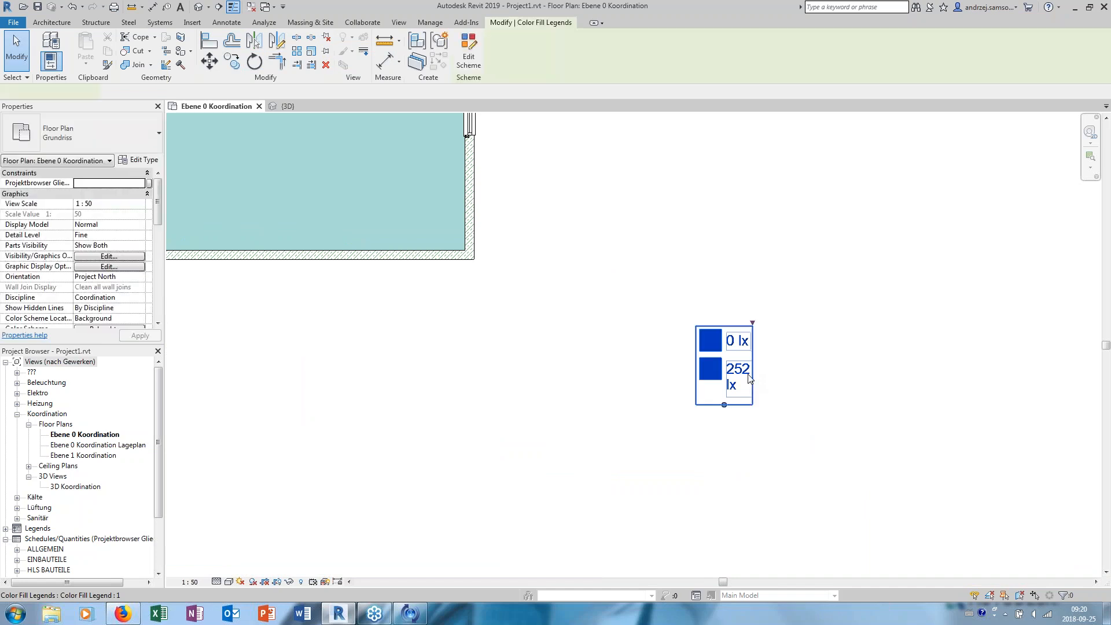
click(755, 324)
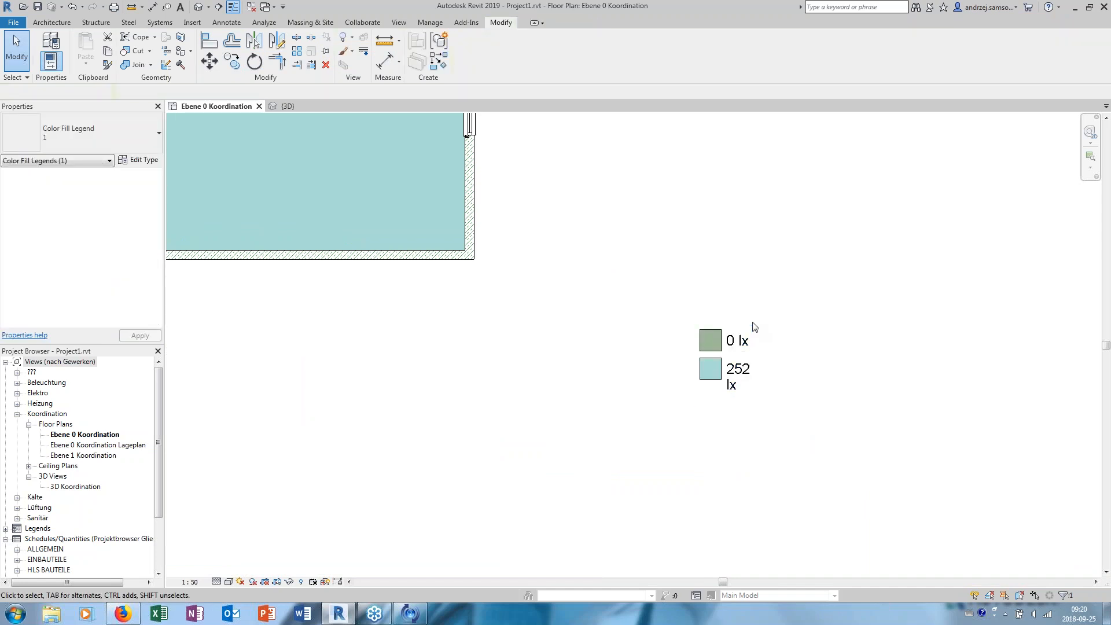
click(711, 341)
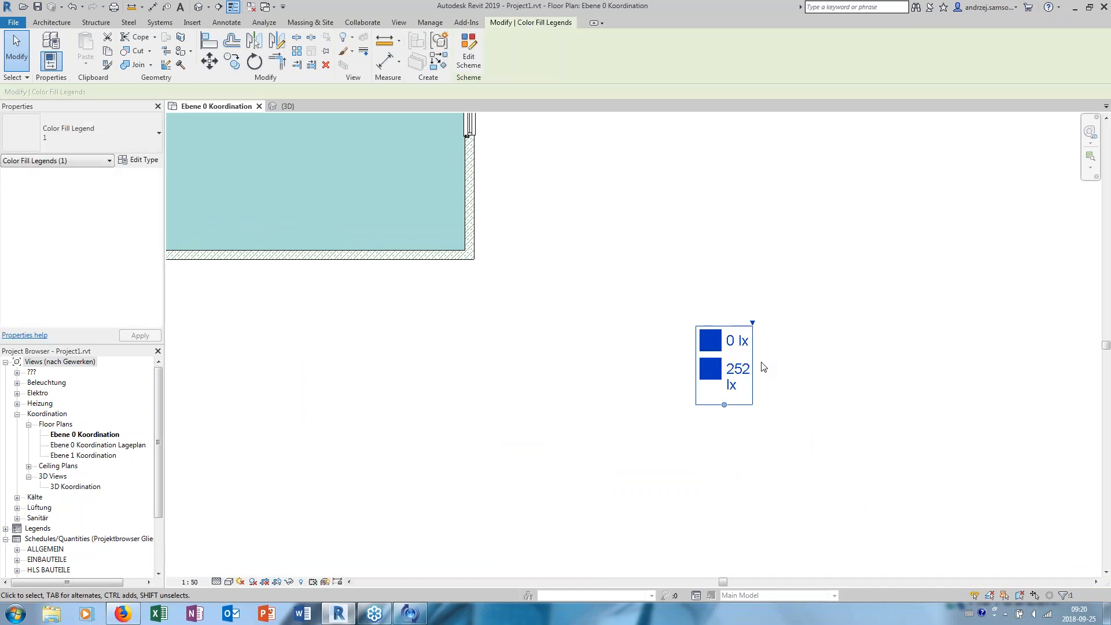
click(762, 363)
scroll(584, 319, down, 3)
middle_drag(440, 320, 581, 315)
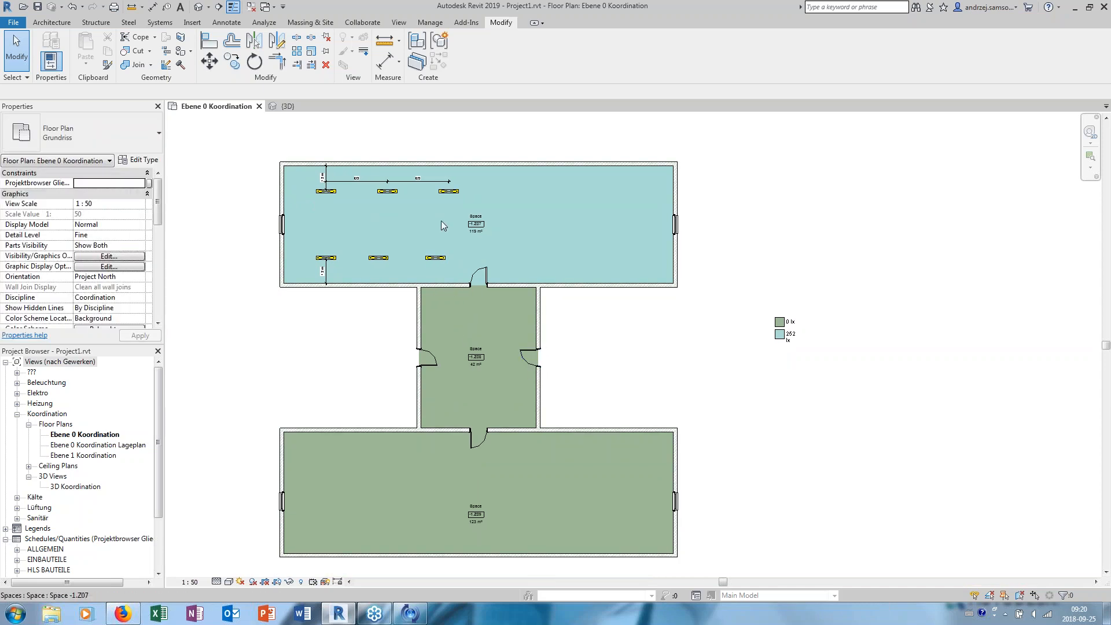
- Check the upper space's average estimated illumination in its properties against the color fill legend, then deselect the space
scroll(349, 224, up, 2)
middle_drag(440, 238, 451, 283)
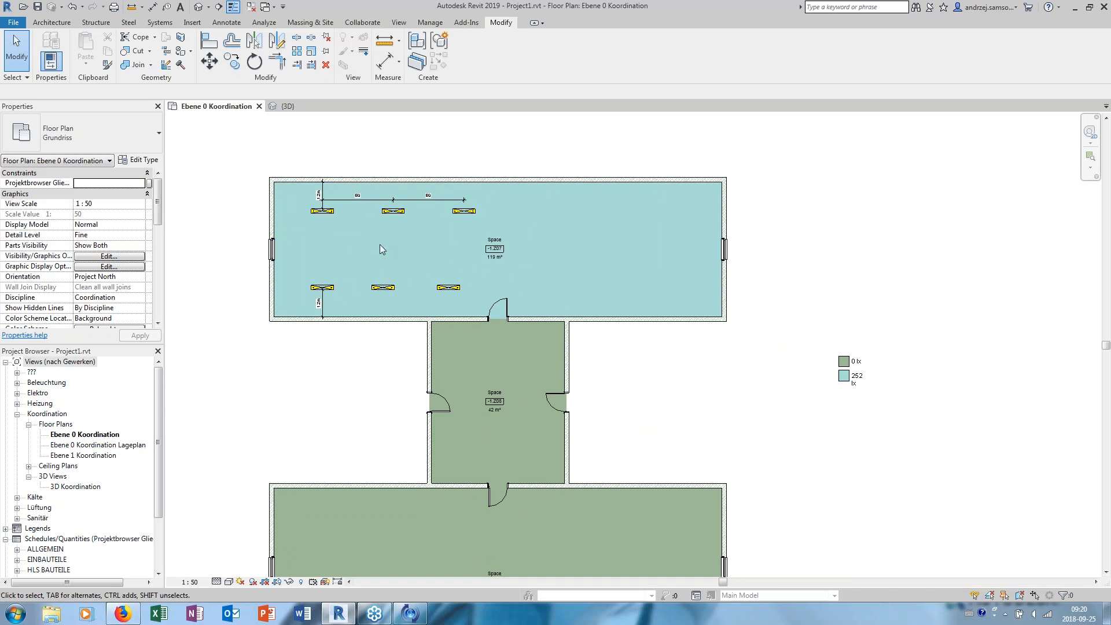
middle_drag(380, 244, 380, 261)
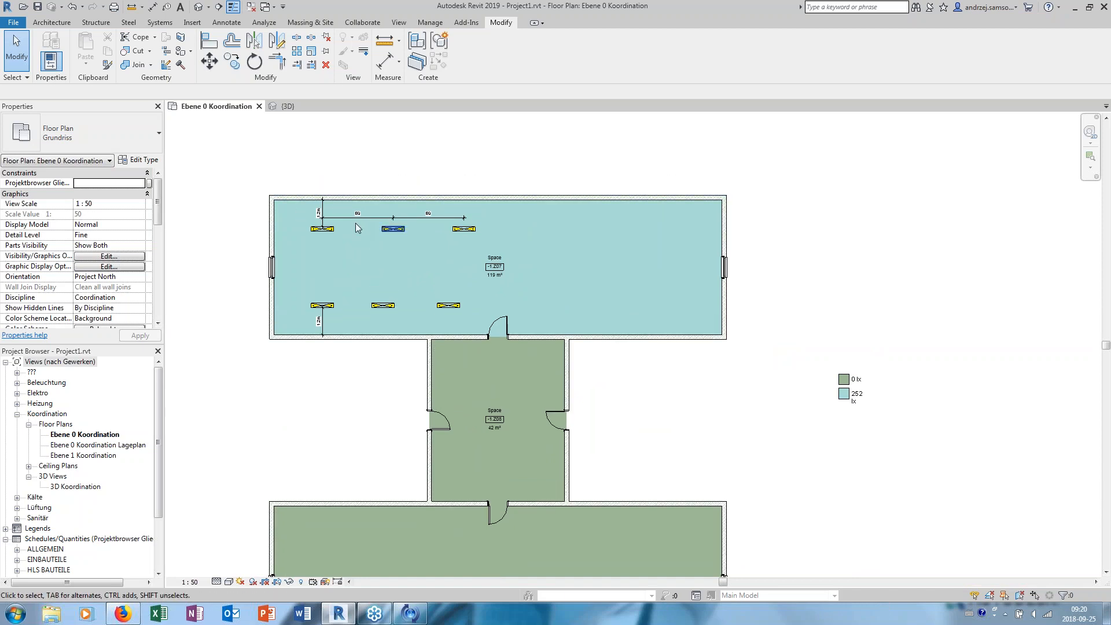
click(515, 287)
scroll(515, 286, up, 2)
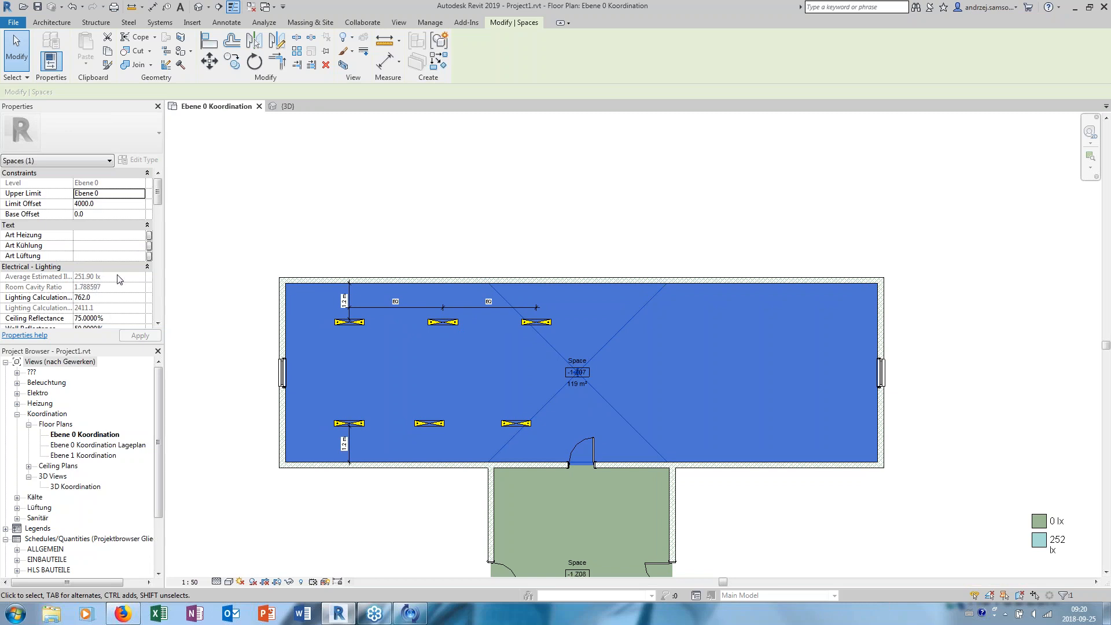
middle_drag(578, 468, 560, 362)
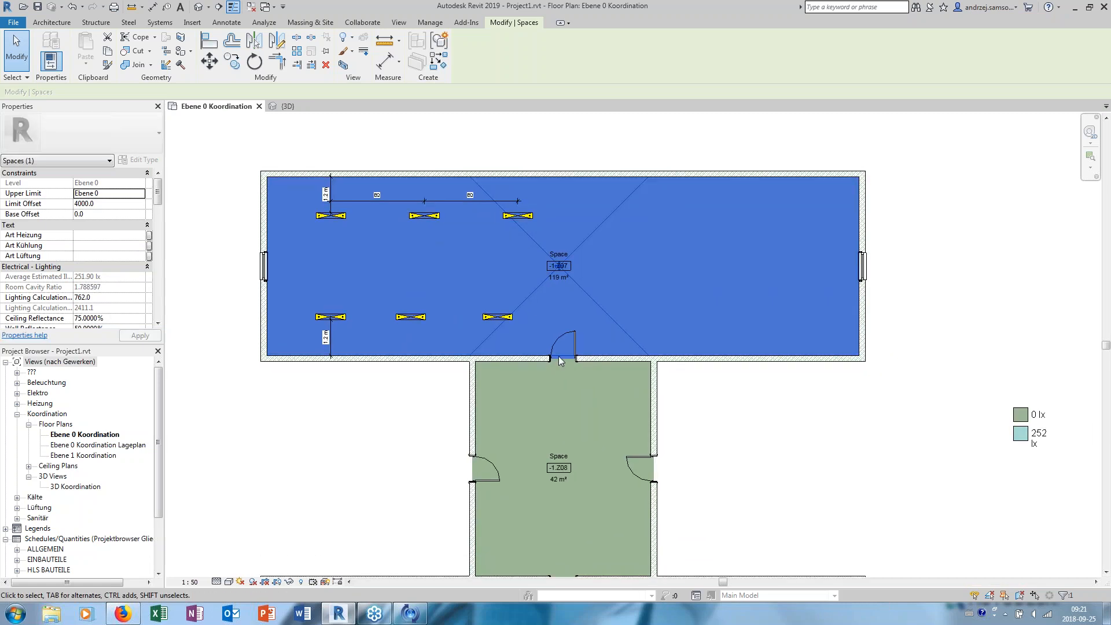
scroll(566, 337, down, 1)
middle_drag(778, 415, 669, 401)
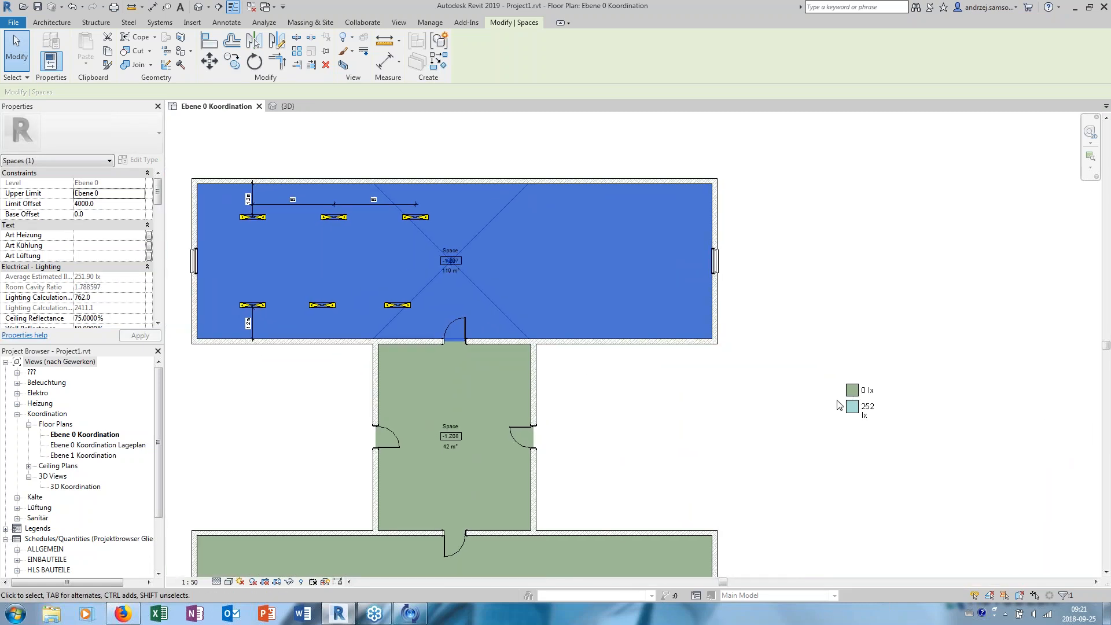
scroll(694, 363, up, 3)
key(Escape)
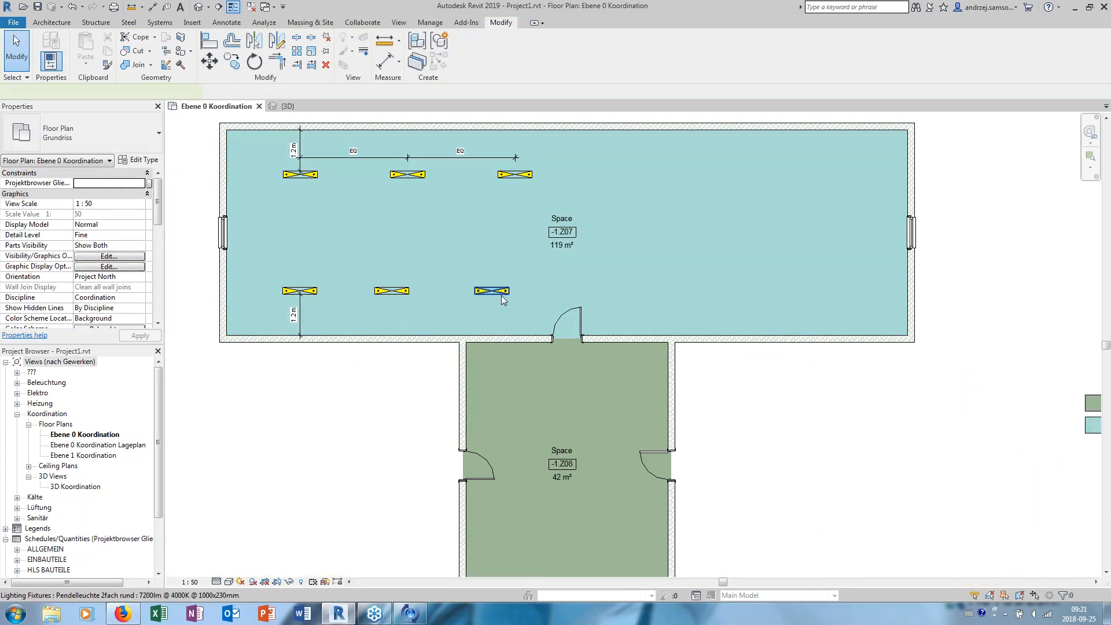
- Place two fixtures similar to the existing pendant on the work plane in the middle space, about 1.4 m from its upper wall
click(502, 296)
right_click(501, 295)
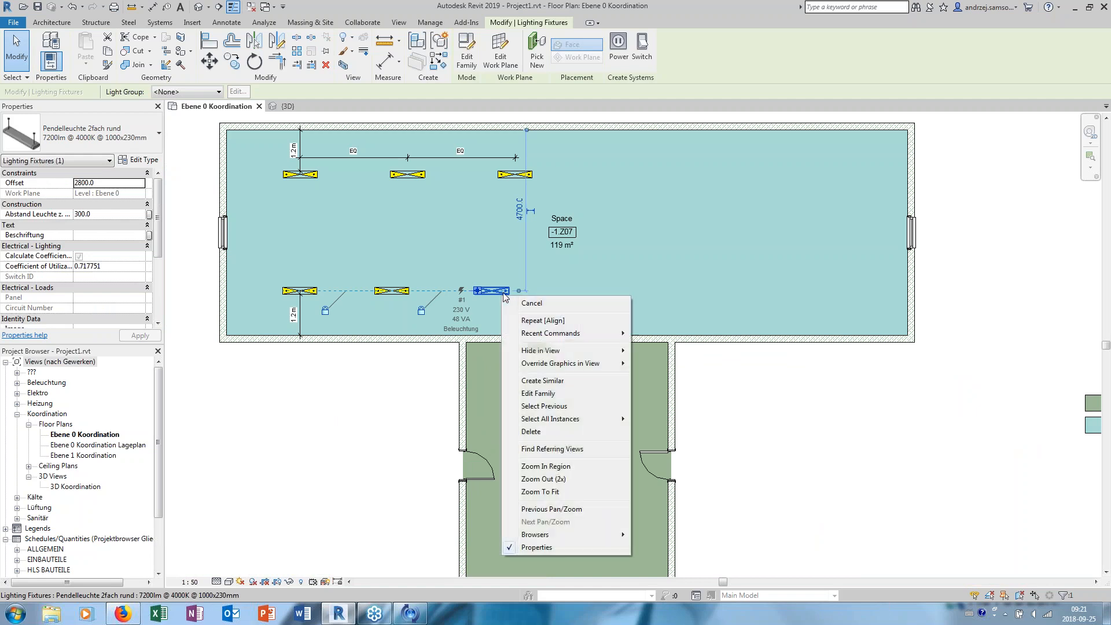
click(557, 382)
middle_drag(559, 421, 533, 323)
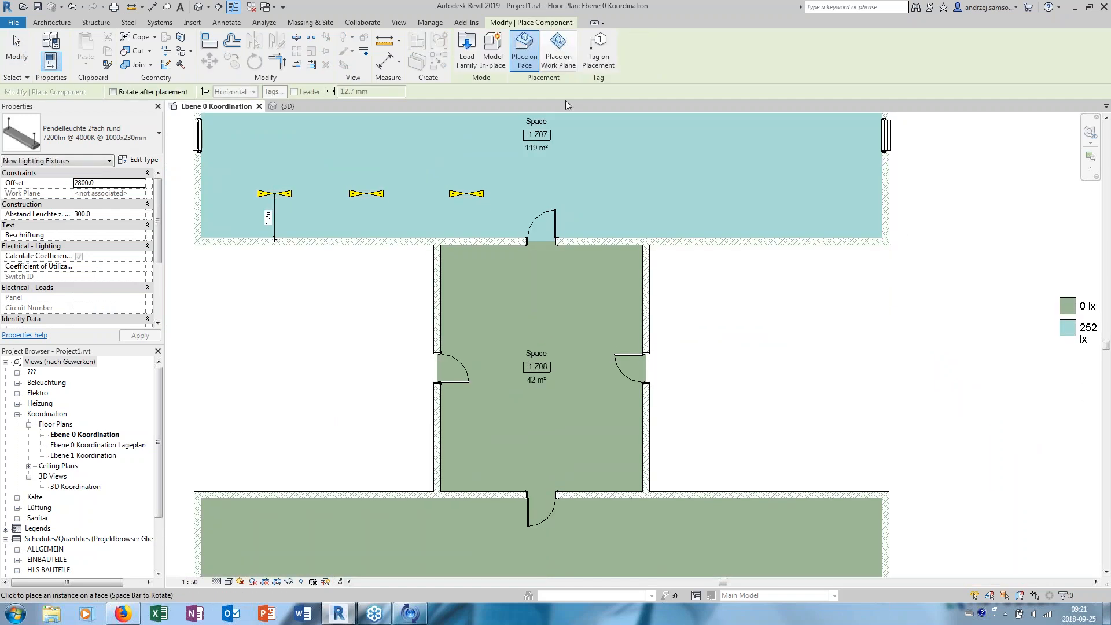
click(558, 52)
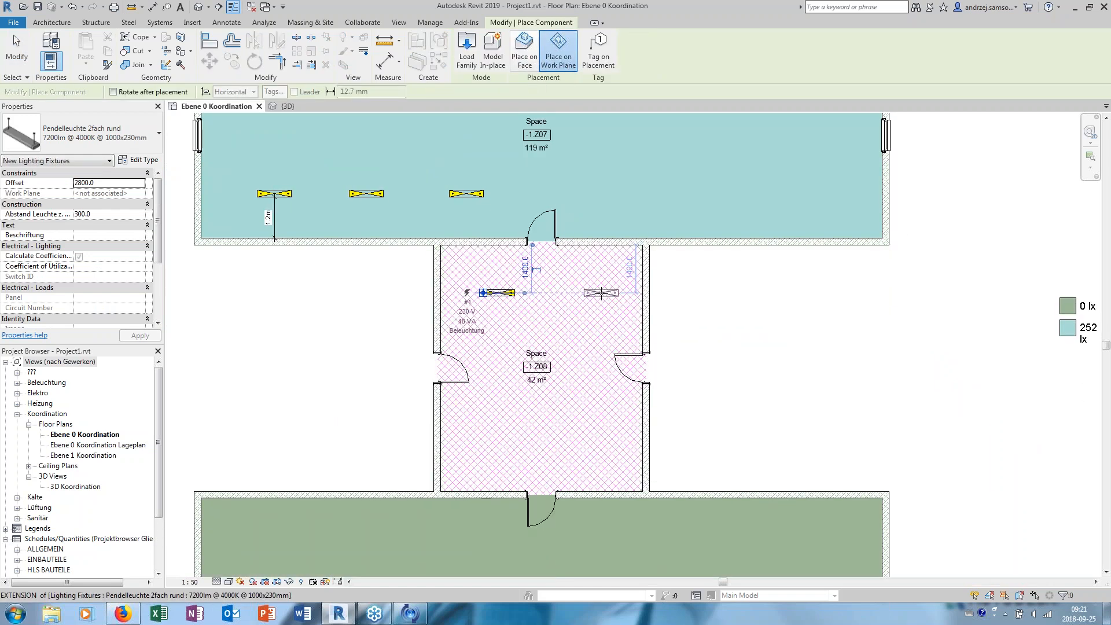
click(601, 293)
- Place four pendant fixtures in the lower space, two about 1.4 m and two about 5.1 m from its upper wall
middle_drag(576, 397, 602, 287)
click(314, 437)
middle_drag(314, 437, 344, 292)
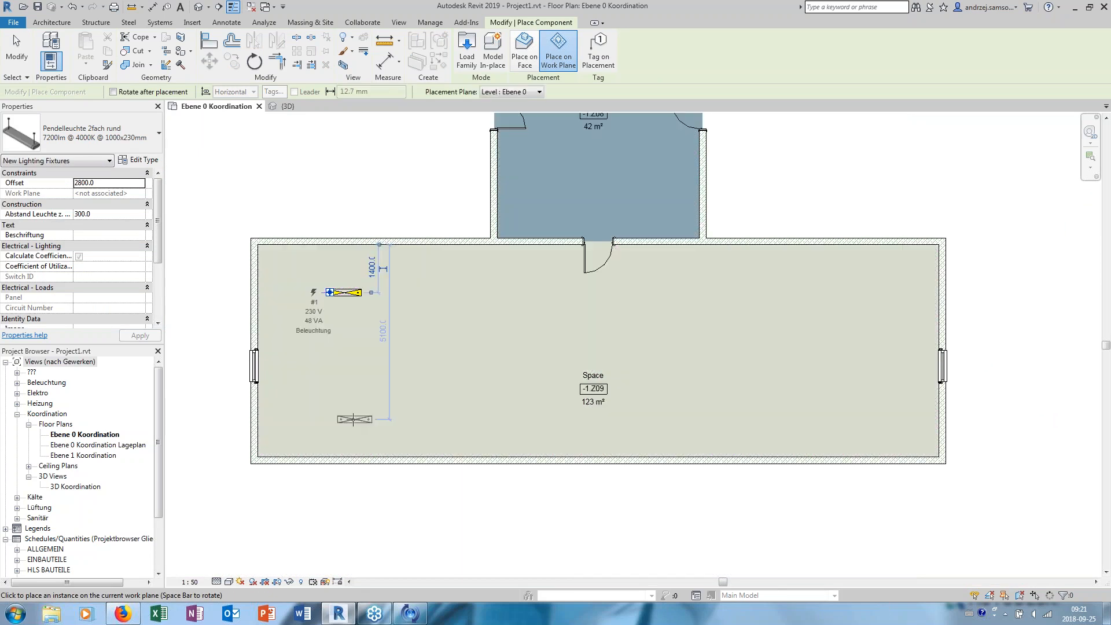
click(345, 419)
click(512, 291)
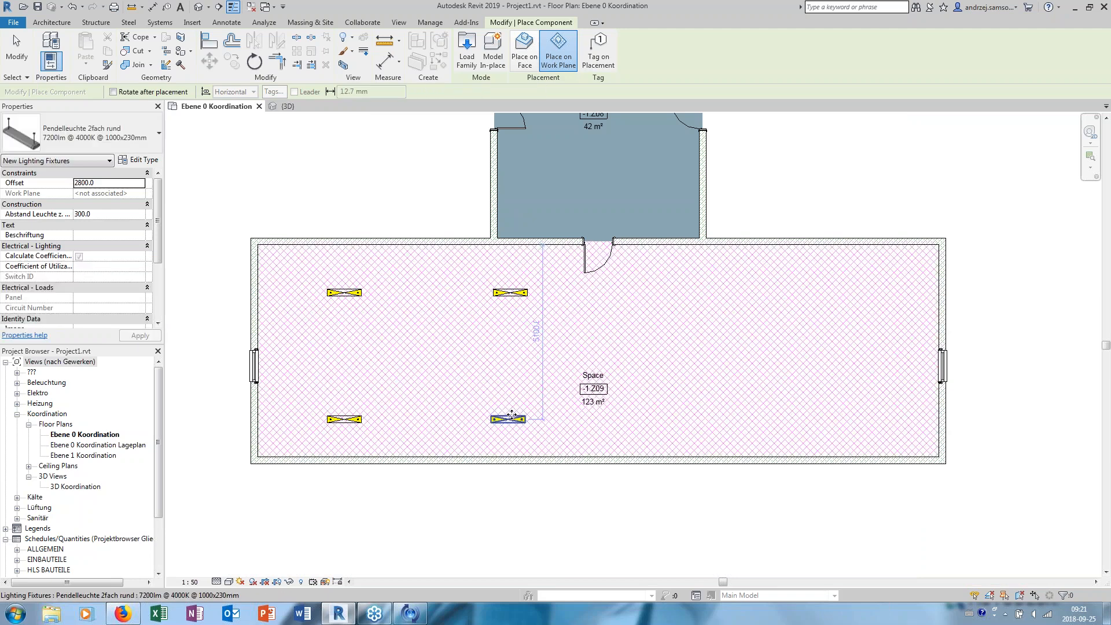
click(512, 415)
key(Escape)
key(Escape)
- Lengthen the color fill legend so all its illumination entries stack in a single column, and deselect it
scroll(561, 350, down, 4)
middle_drag(588, 316, 544, 380)
scroll(543, 379, up, 3)
scroll(657, 283, down, 2)
middle_drag(659, 280, 561, 347)
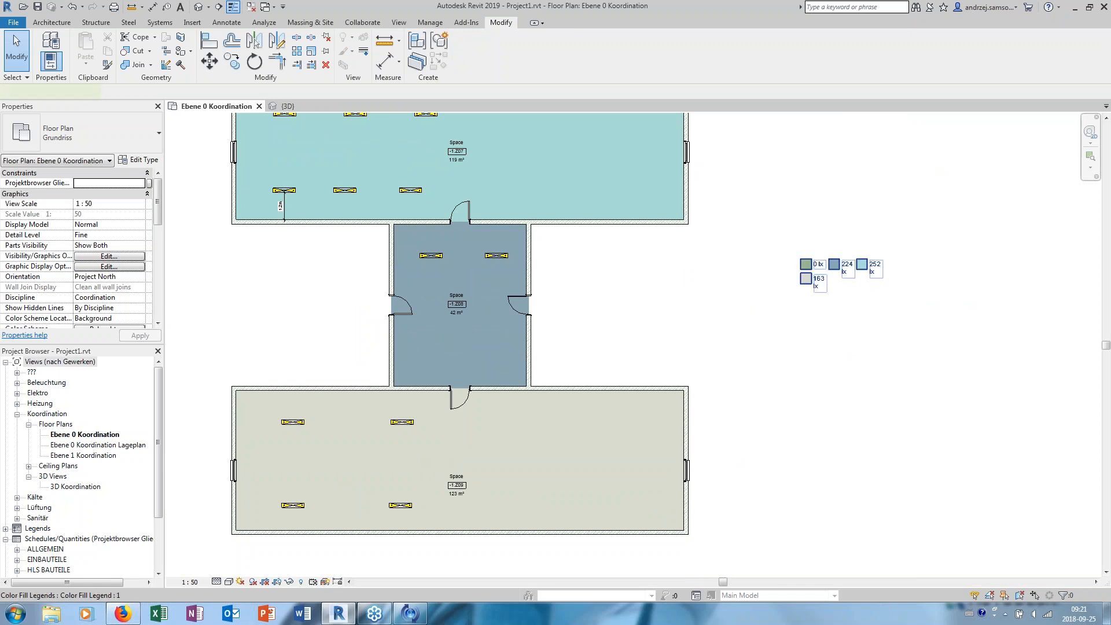
click(834, 286)
middle_drag(849, 298, 742, 317)
drag(742, 316, 818, 322)
drag(735, 326, 712, 449)
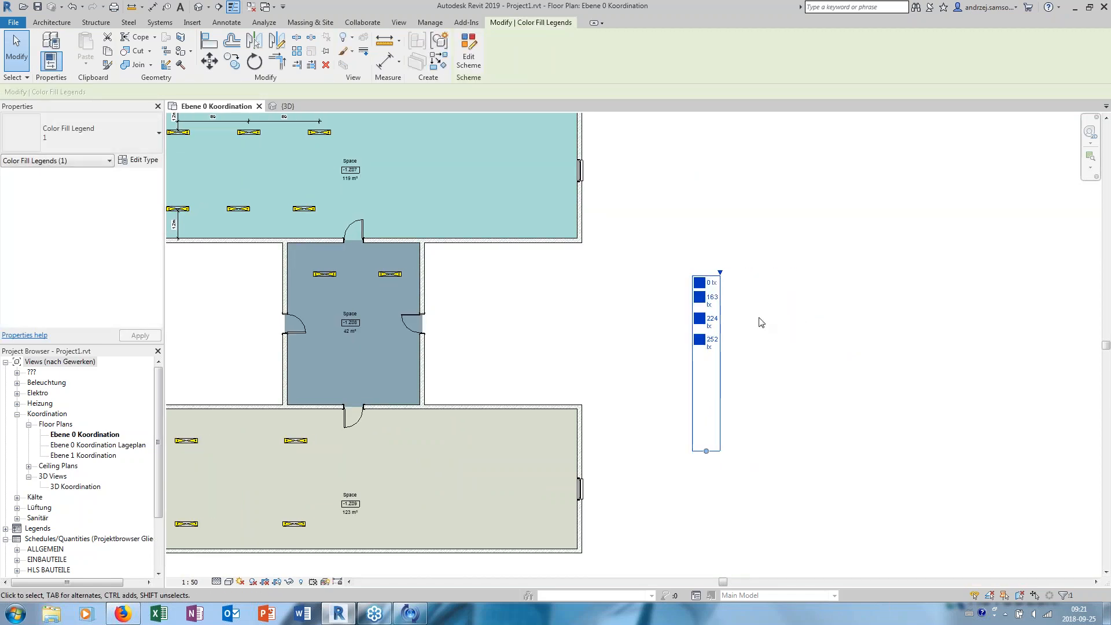
click(759, 318)
- Create a power circuit from the upper-left pendant fixture in the upper space
middle_drag(399, 353, 477, 352)
middle_drag(348, 341, 435, 337)
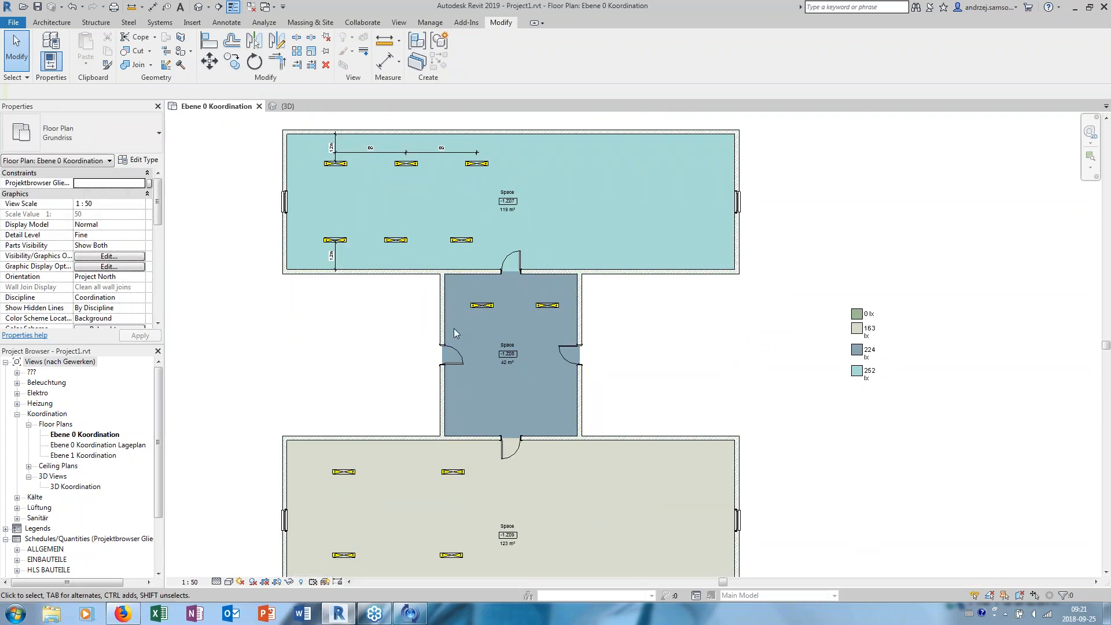
middle_drag(488, 287, 477, 285)
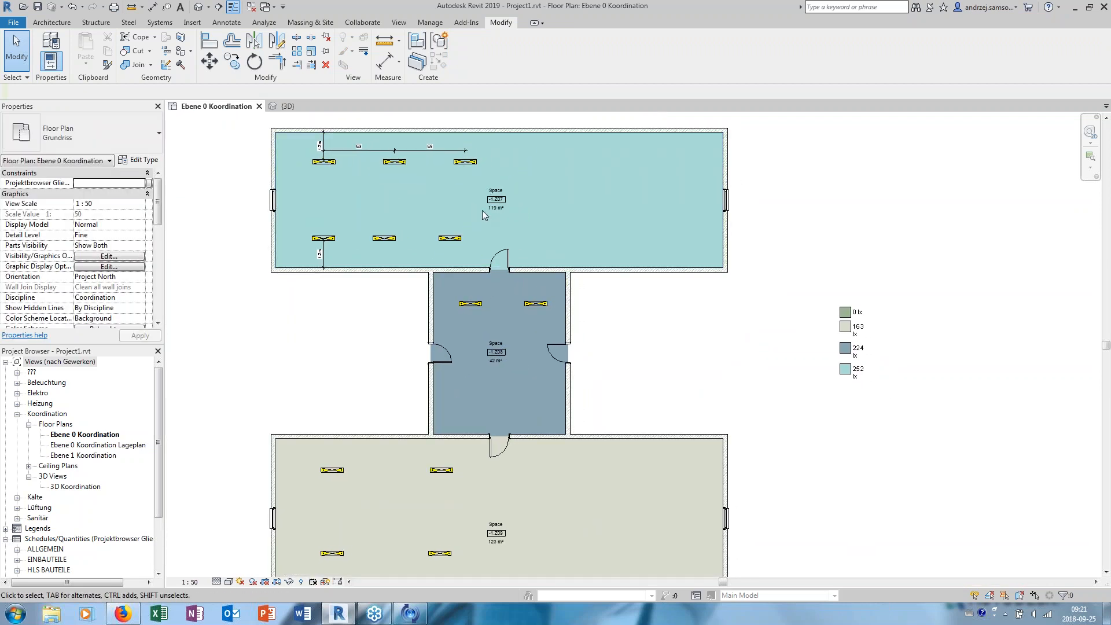
mouse_move(429, 210)
middle_down()
mouse_move(408, 195)
mouse_move(425, 196)
middle_up()
scroll(356, 172, up, 4)
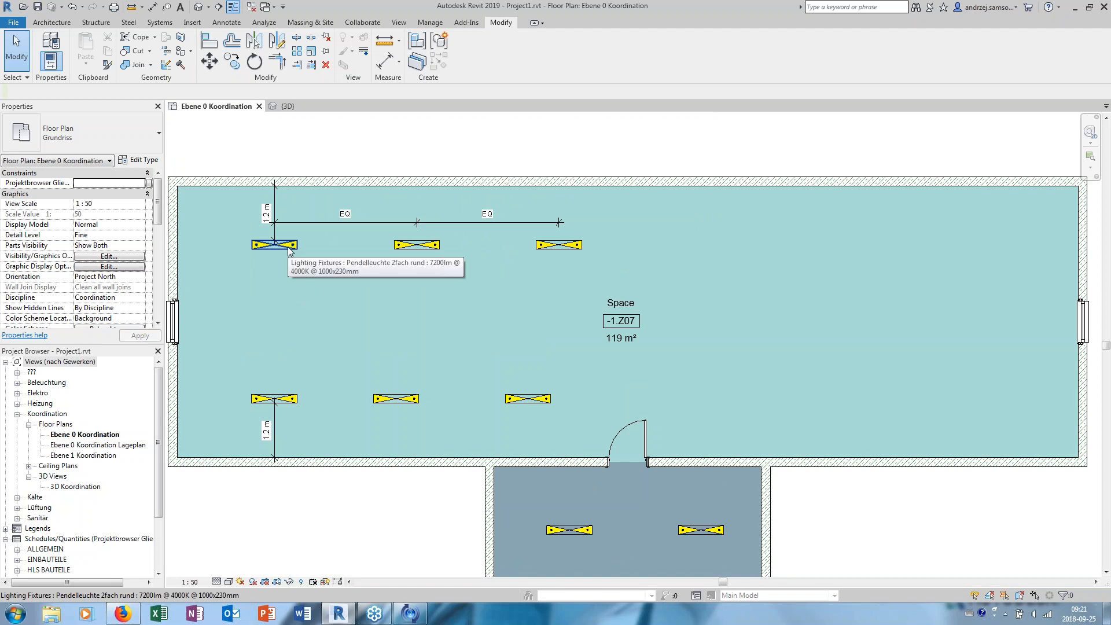
scroll(293, 251, up, 3)
click(311, 261)
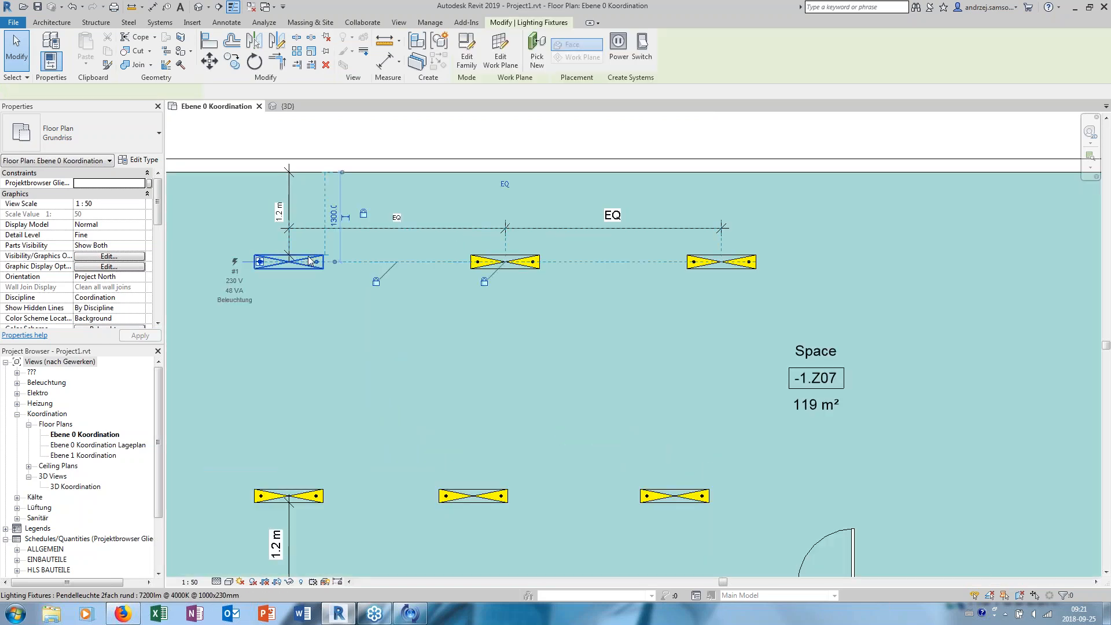
middle_drag(379, 314, 406, 294)
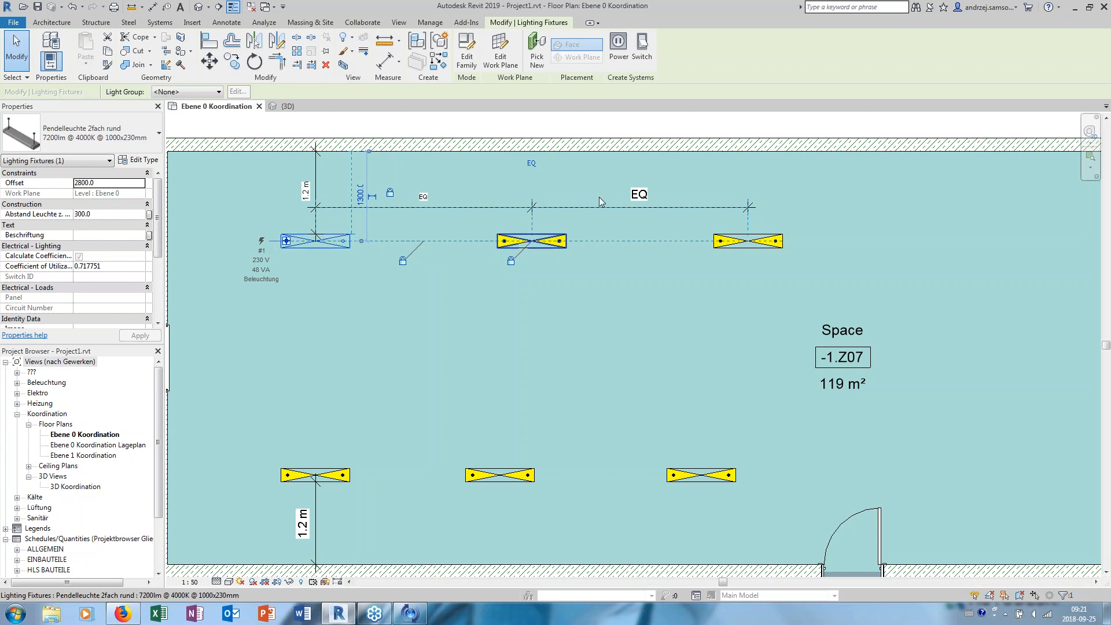
click(617, 46)
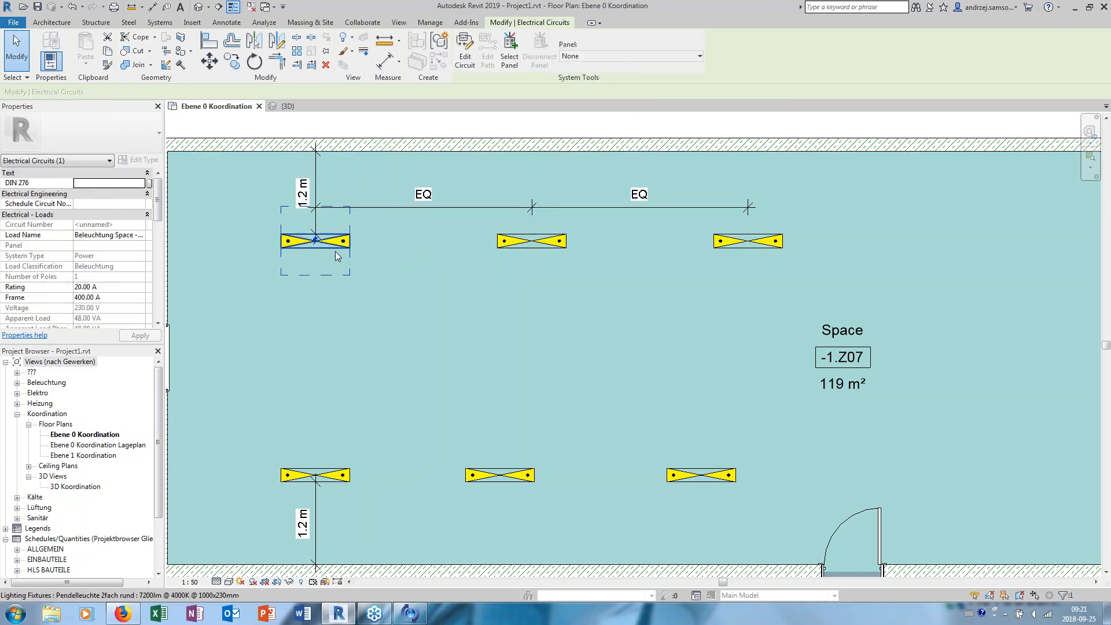
- Add the upper space's other five pendant fixtures to the circuit and finish editing it
click(466, 51)
click(529, 242)
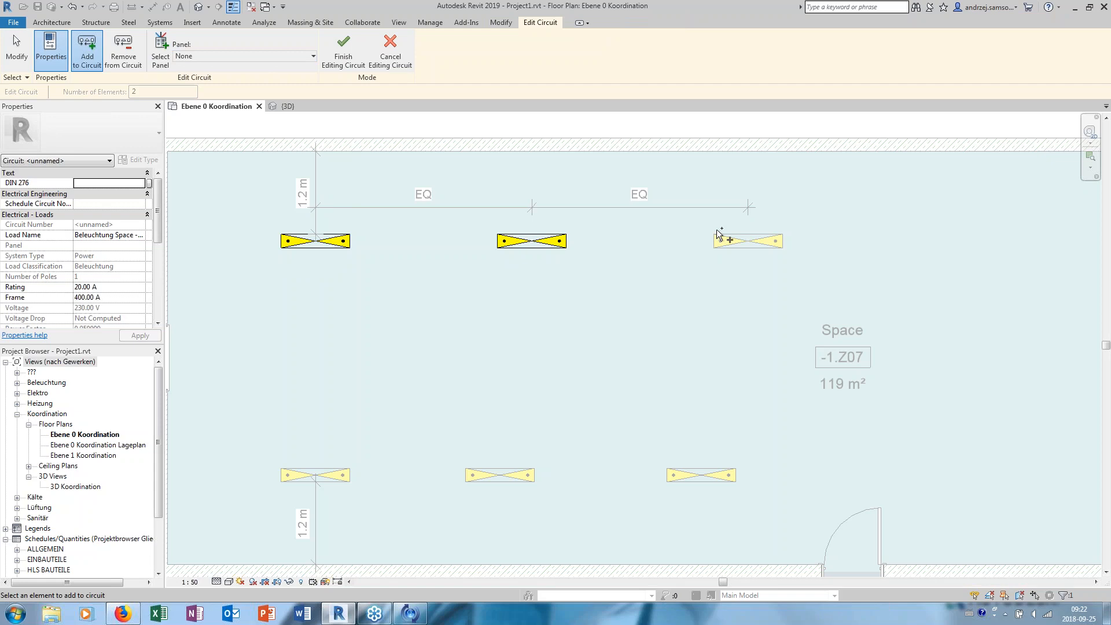
click(731, 240)
click(701, 475)
click(500, 476)
click(315, 475)
middle_drag(286, 312, 331, 330)
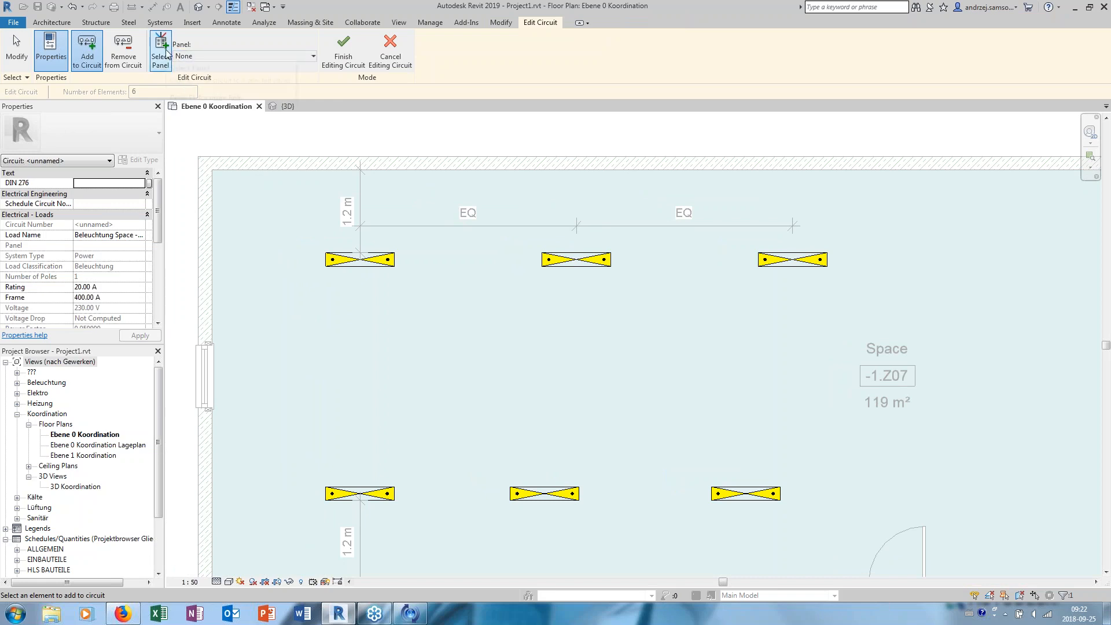
scroll(443, 189, down, 2)
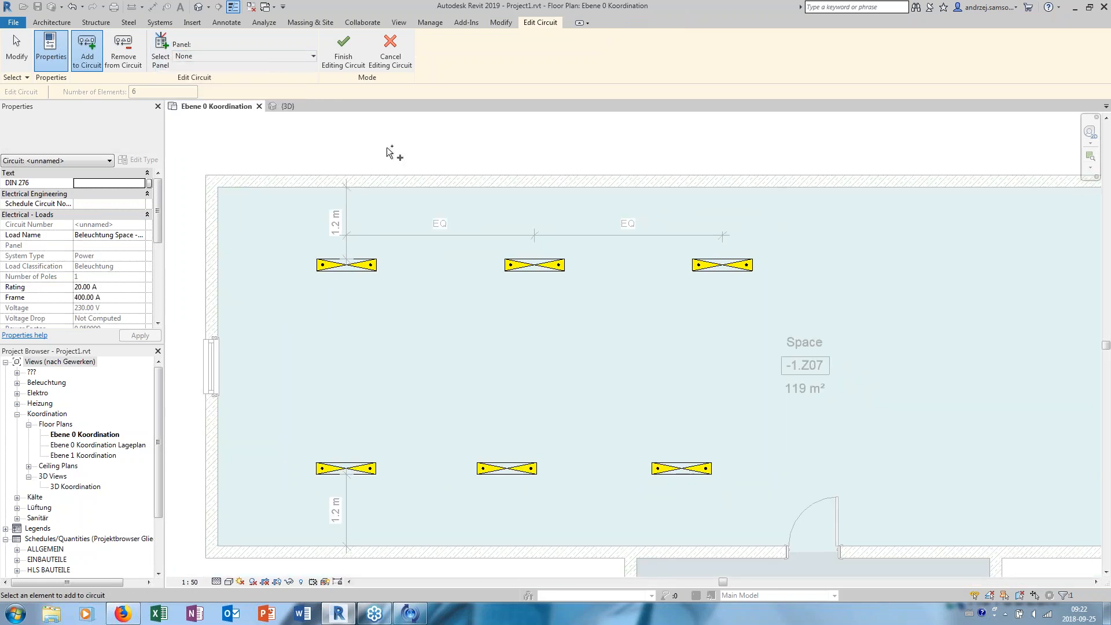
click(354, 67)
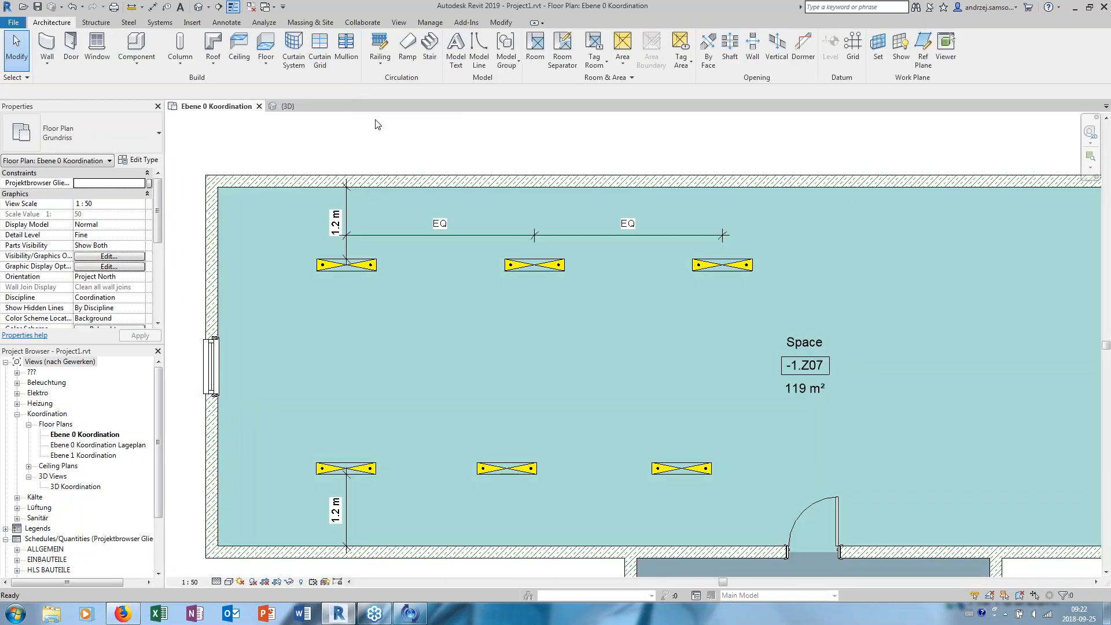
- Select the six-fixture circuit to examine its suggested wiring and electrical properties, then deselect it
key(Tab)
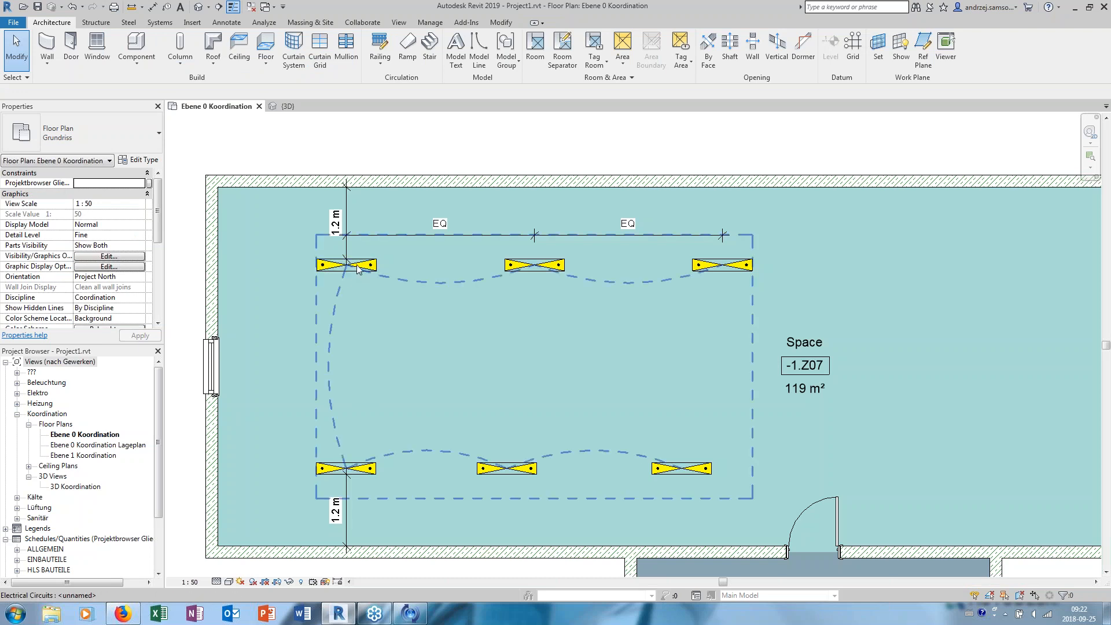
click(358, 268)
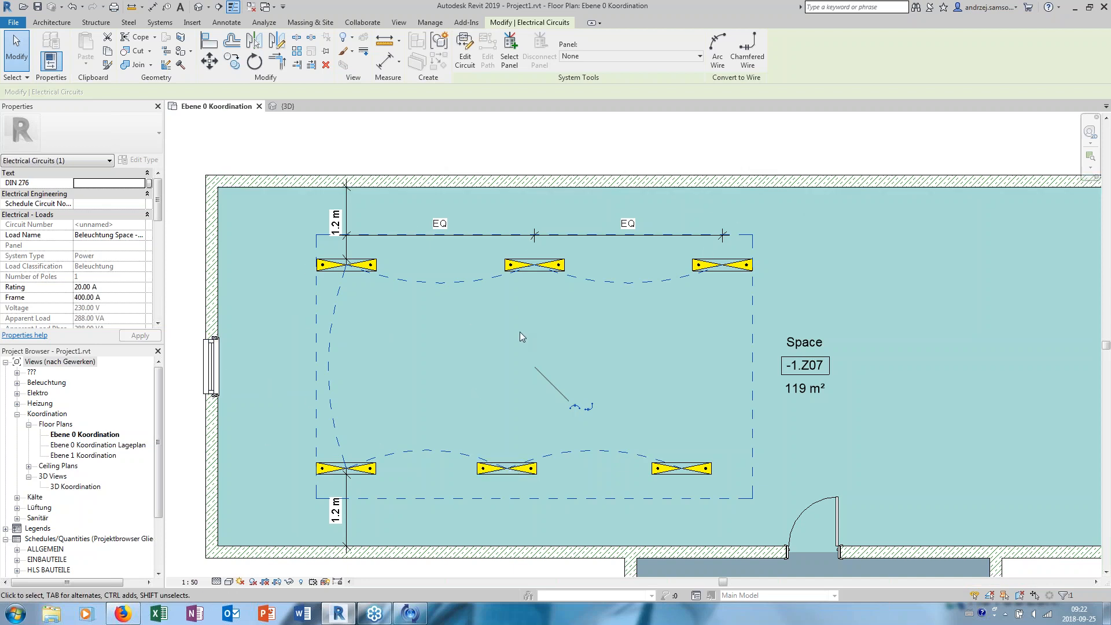
click(778, 129)
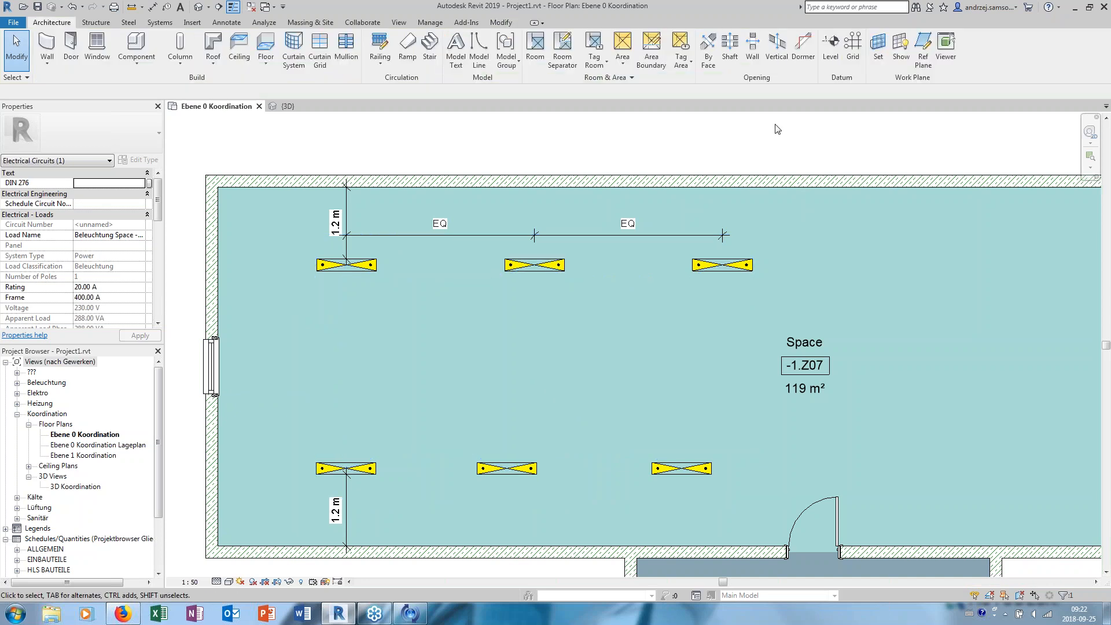
- Show the System Browser and expand its Electrical systems down to the Power entry
right_click(1050, 62)
right_click(1035, 169)
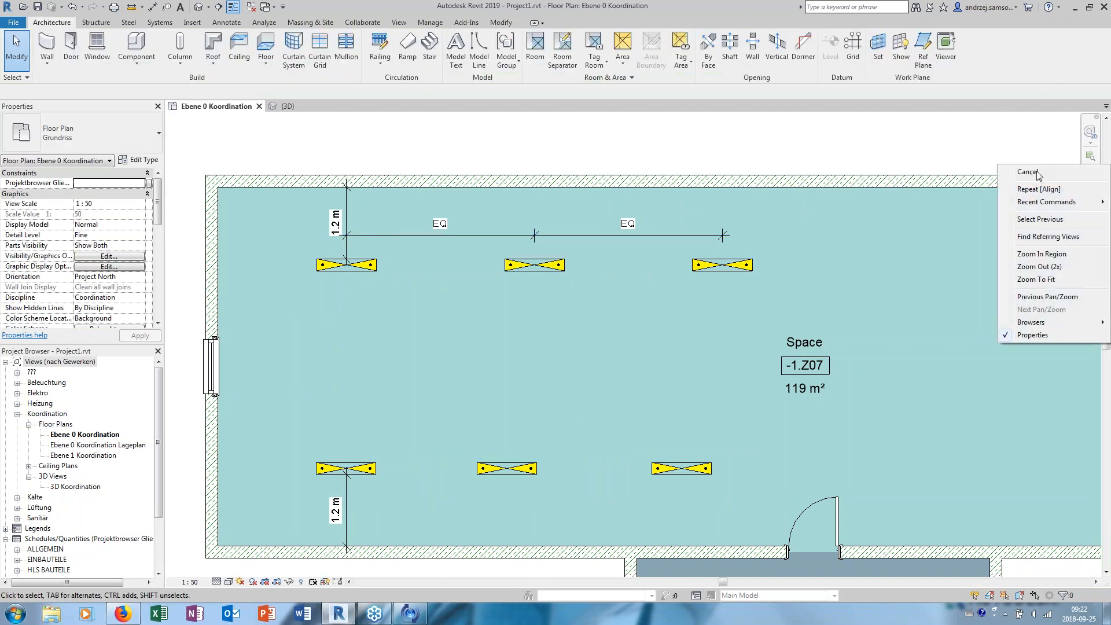
right_click(1041, 144)
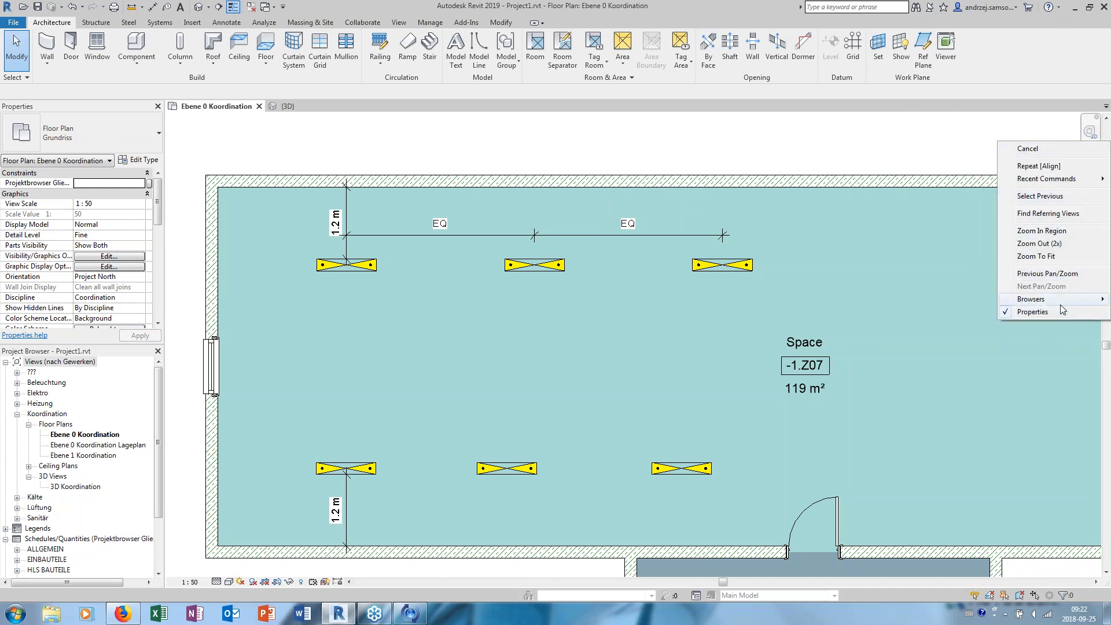
mouse_move(1019, 299)
click(926, 311)
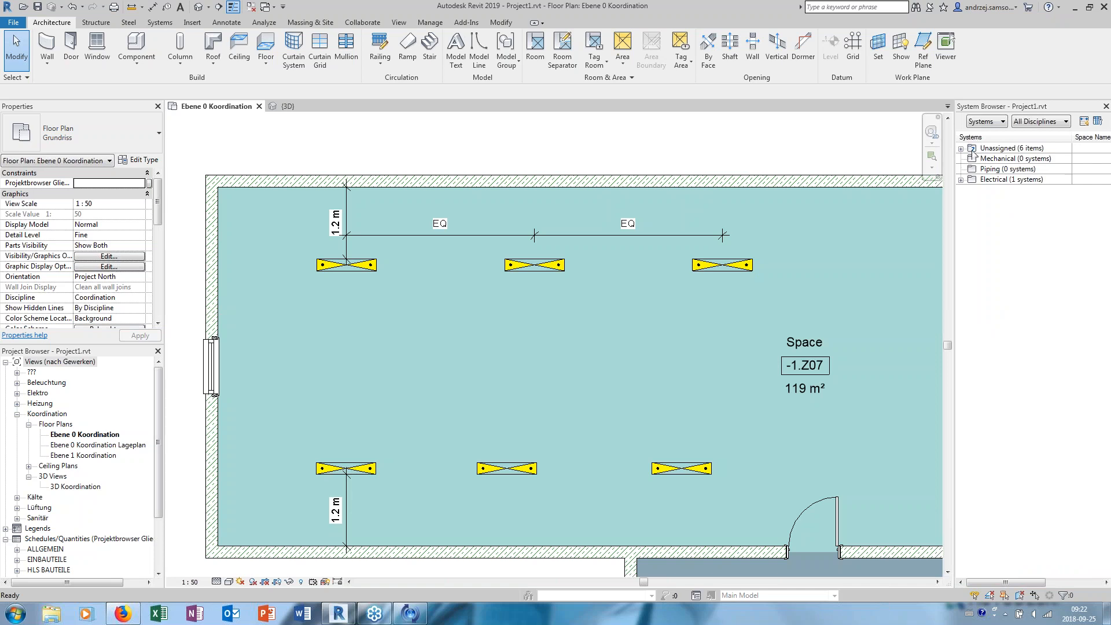
click(962, 180)
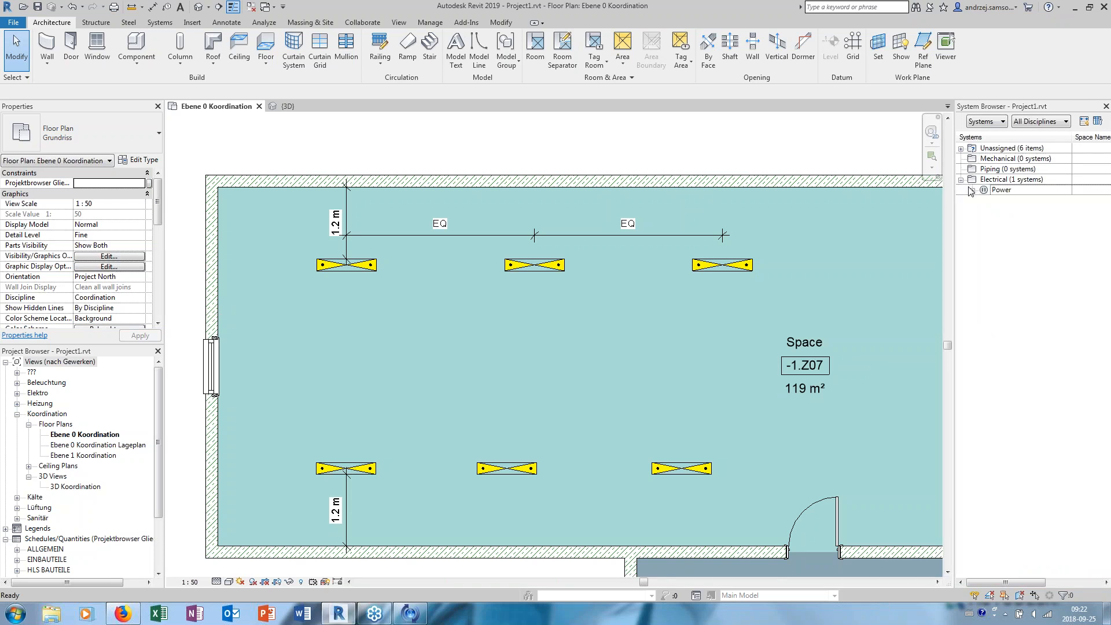
- Expand the Power systems in the System Browser and select the unnamed circuit to examine its fixtures in the plan, then deselect it
click(983, 200)
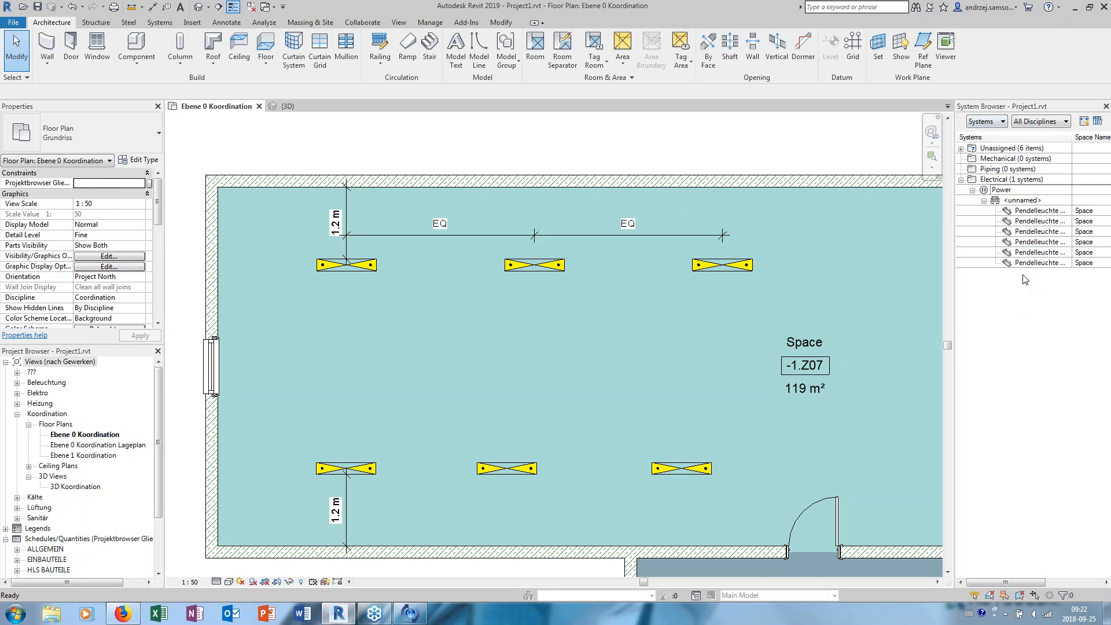
click(1026, 201)
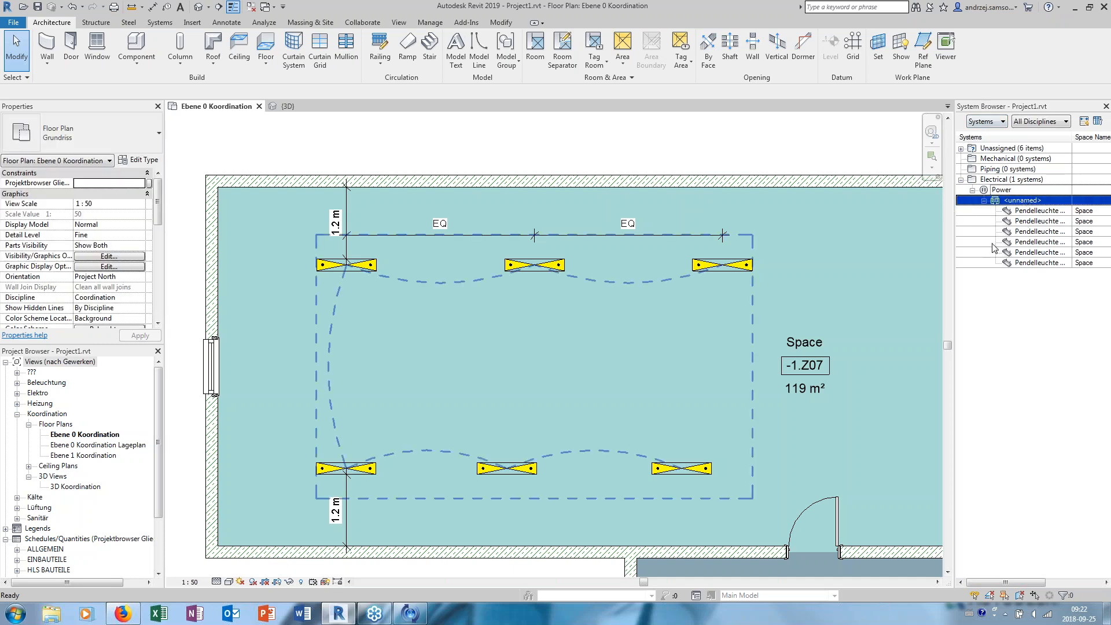
click(627, 142)
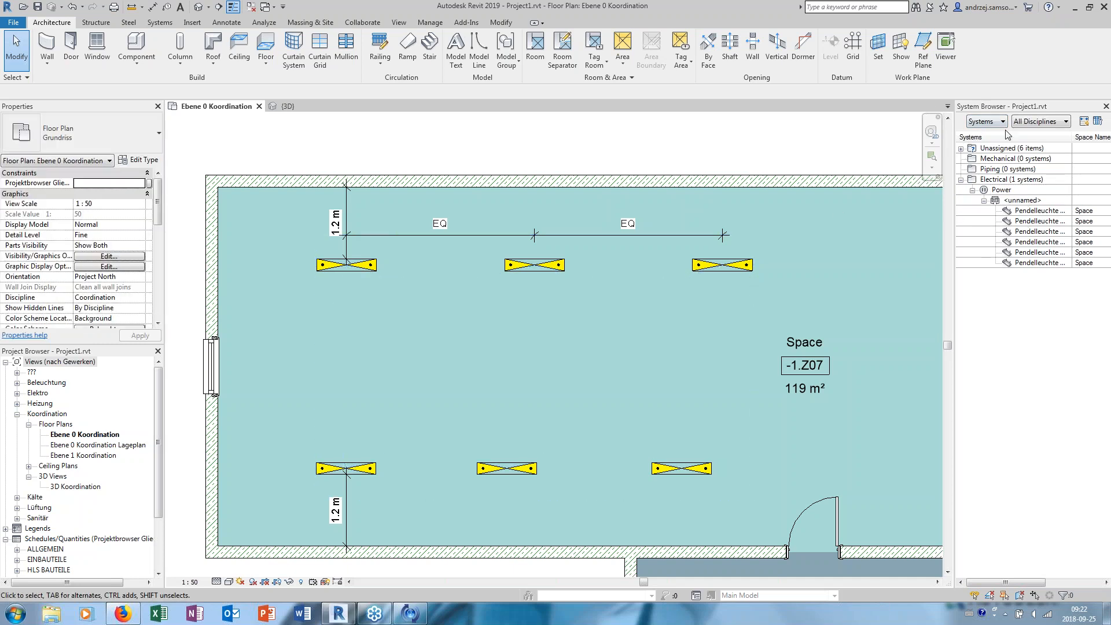
- Try placing a 1200 x 600 x 2200mm Schaltschrank freely in the upper space, then delete it
scroll(672, 227, down, 3)
middle_drag(672, 228, 570, 272)
scroll(571, 256, up, 1)
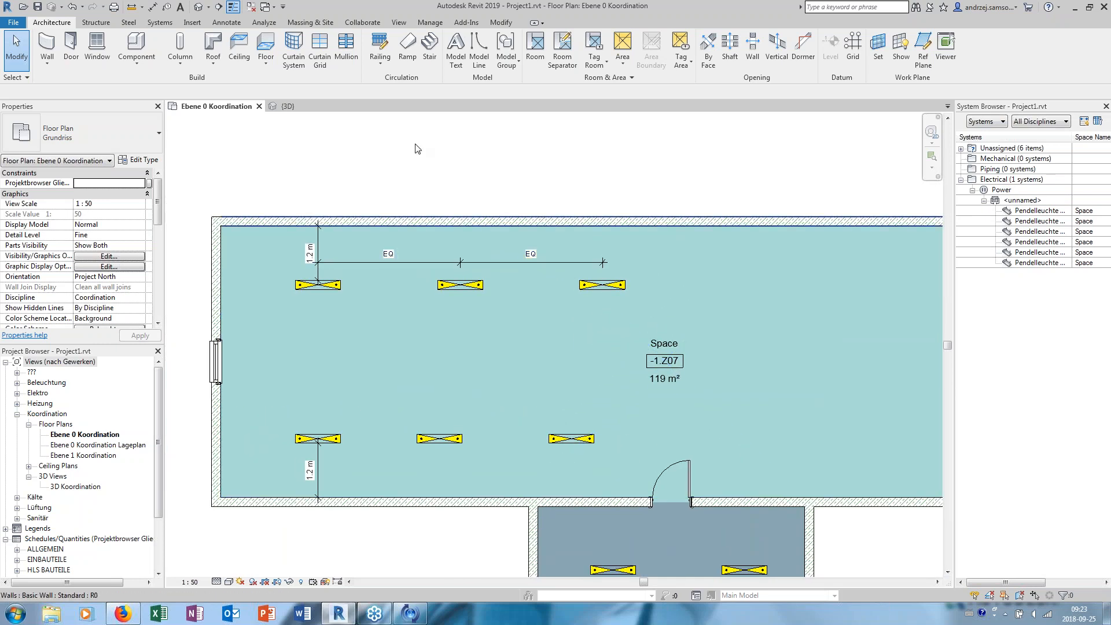
click(159, 22)
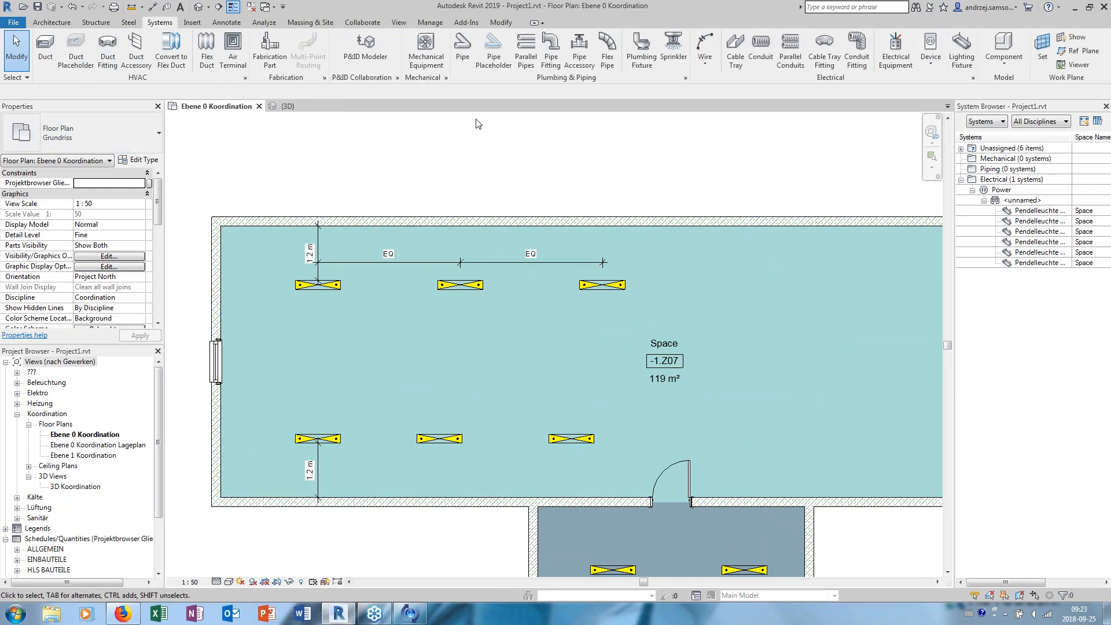
click(885, 55)
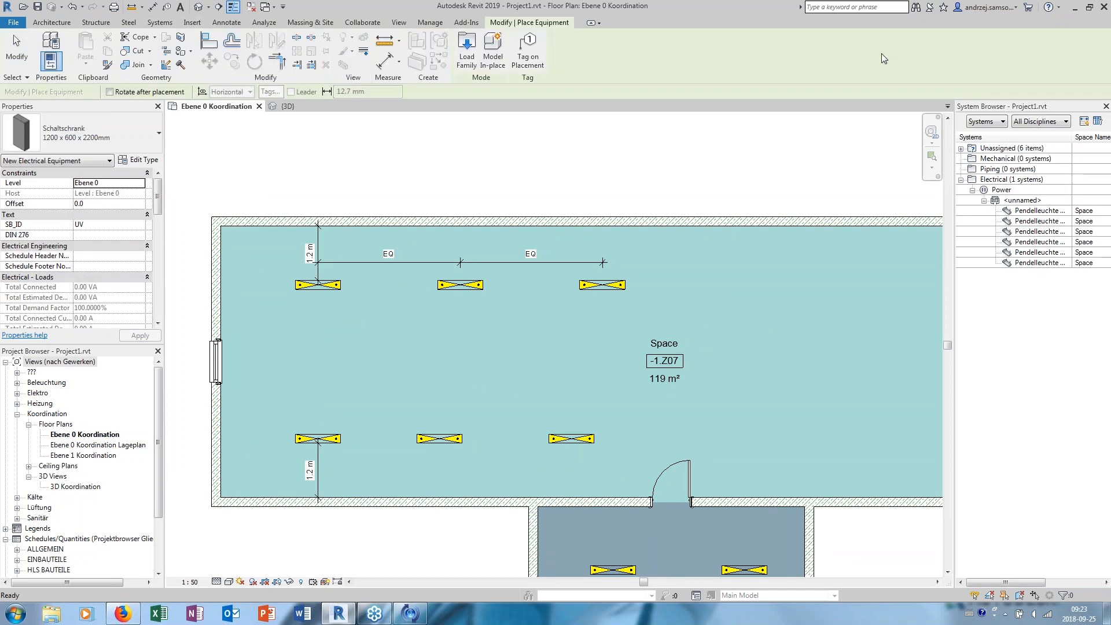
click(121, 139)
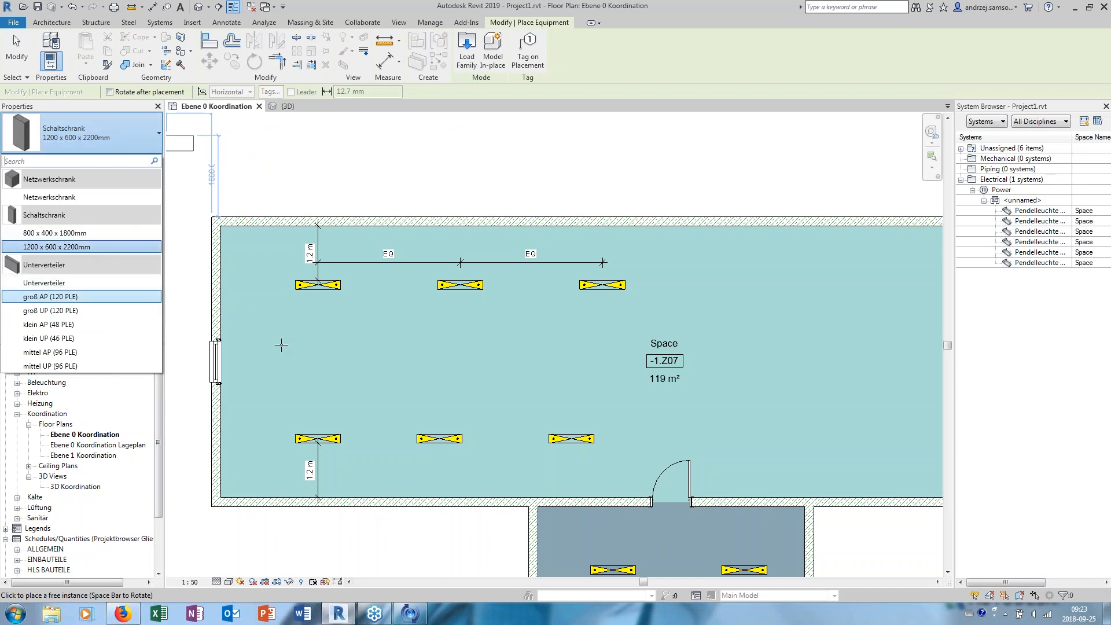
click(289, 320)
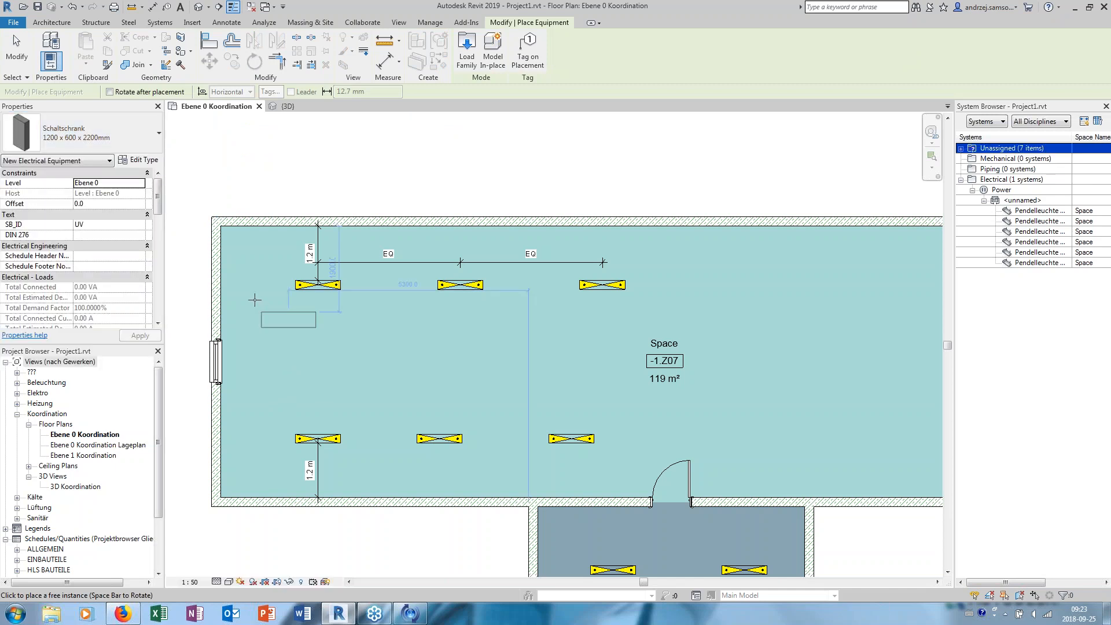
key(Escape)
click(294, 327)
key(Delete)
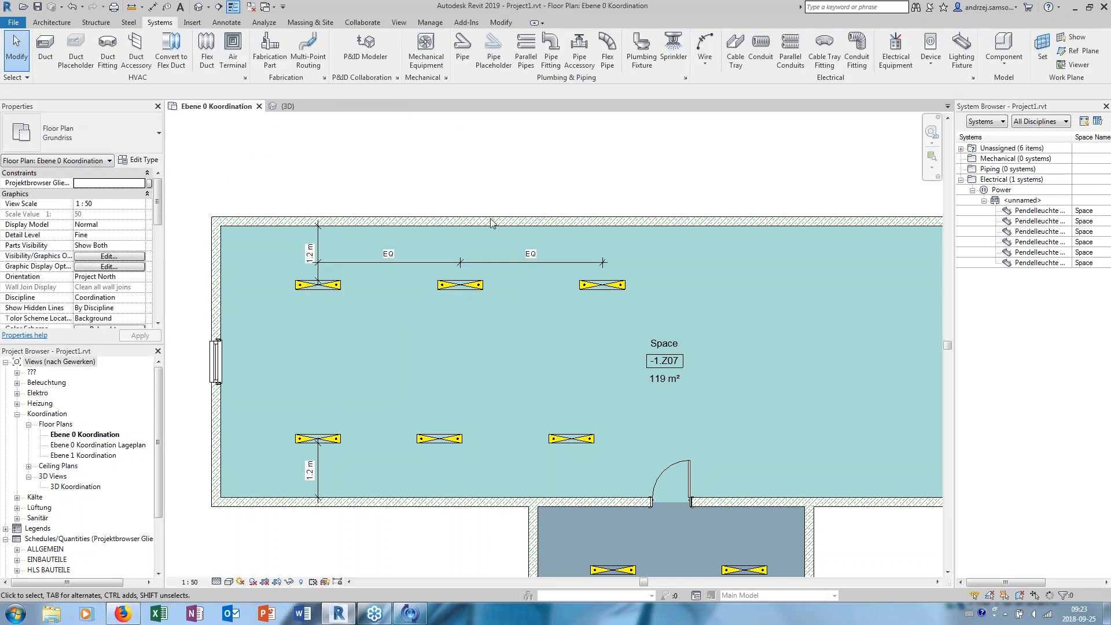
- Place a 1200 x 600 x 2200mm Schaltschrank at offset 1000, rotated against the upper space's left wall above the window
click(896, 52)
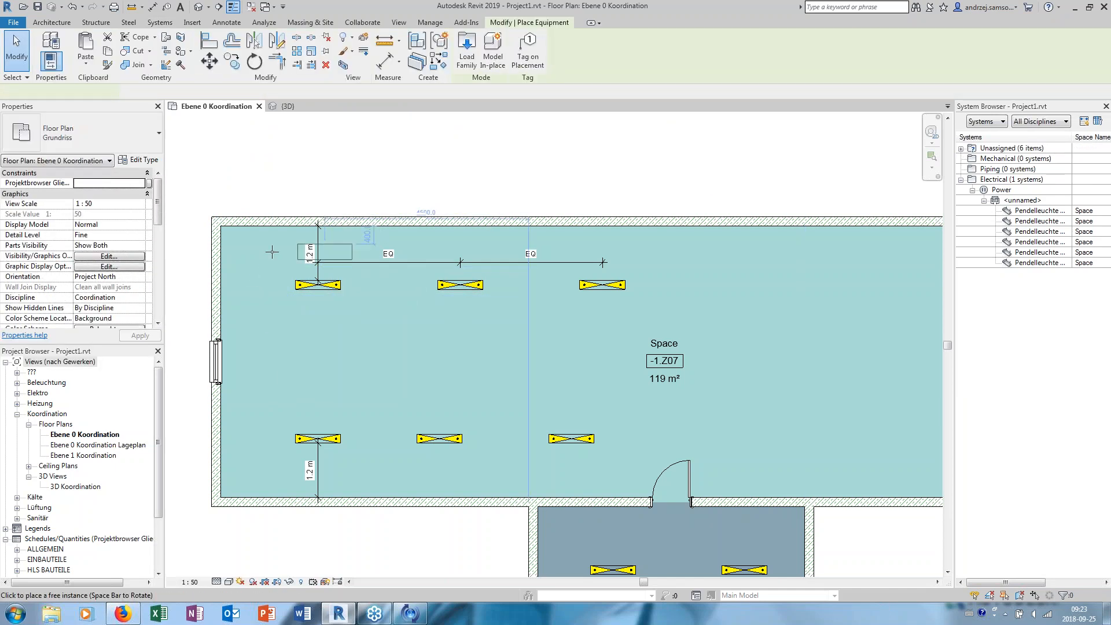
scroll(400, 301, up, 3)
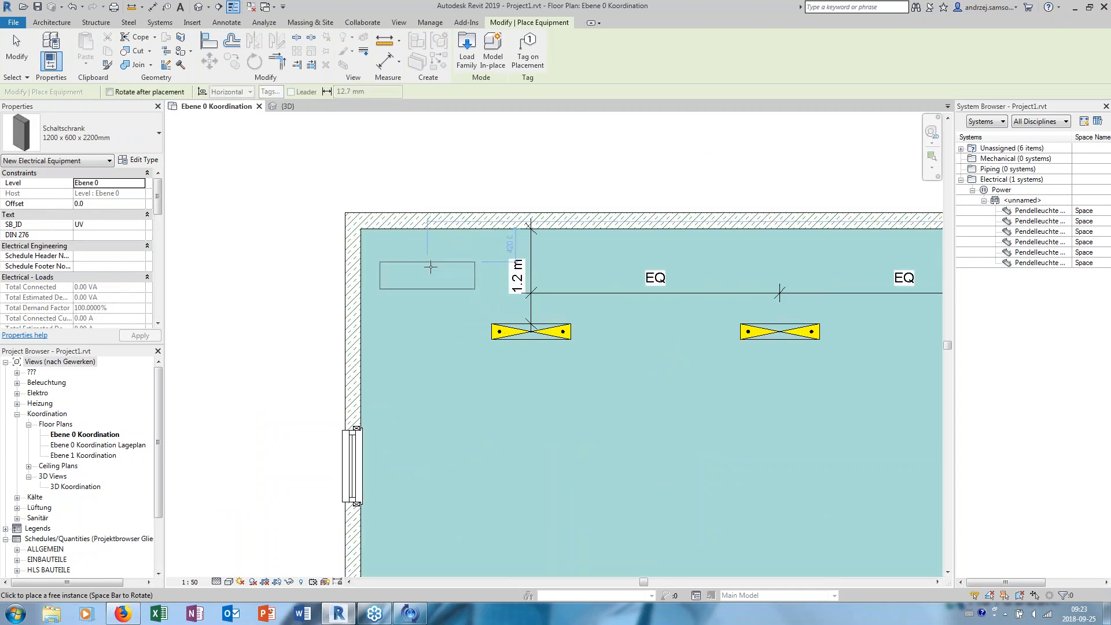
key(space)
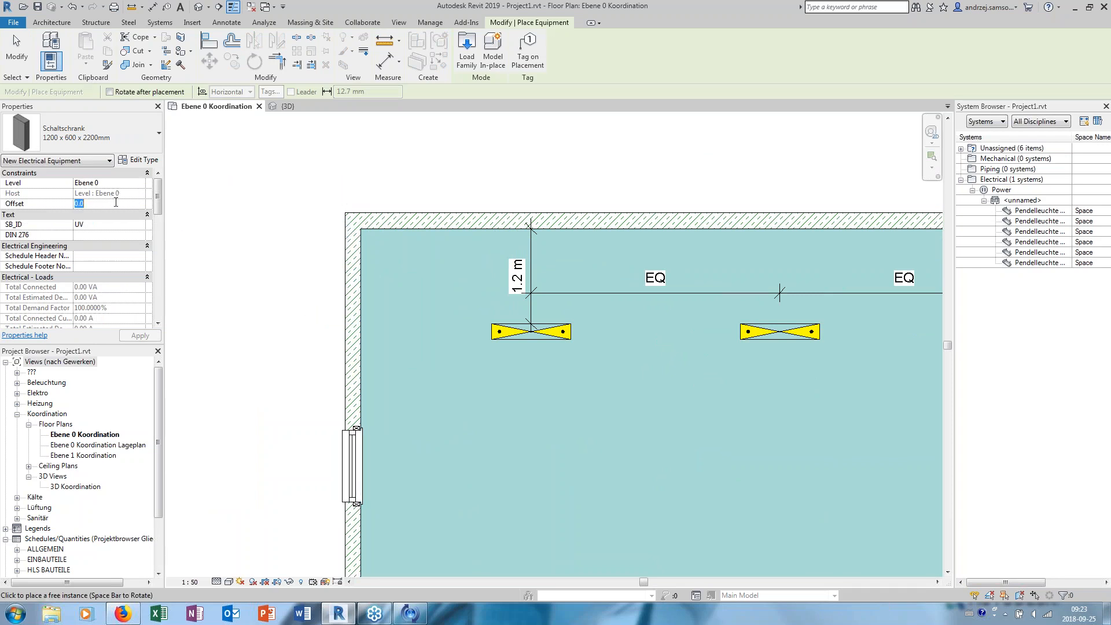
text(00)
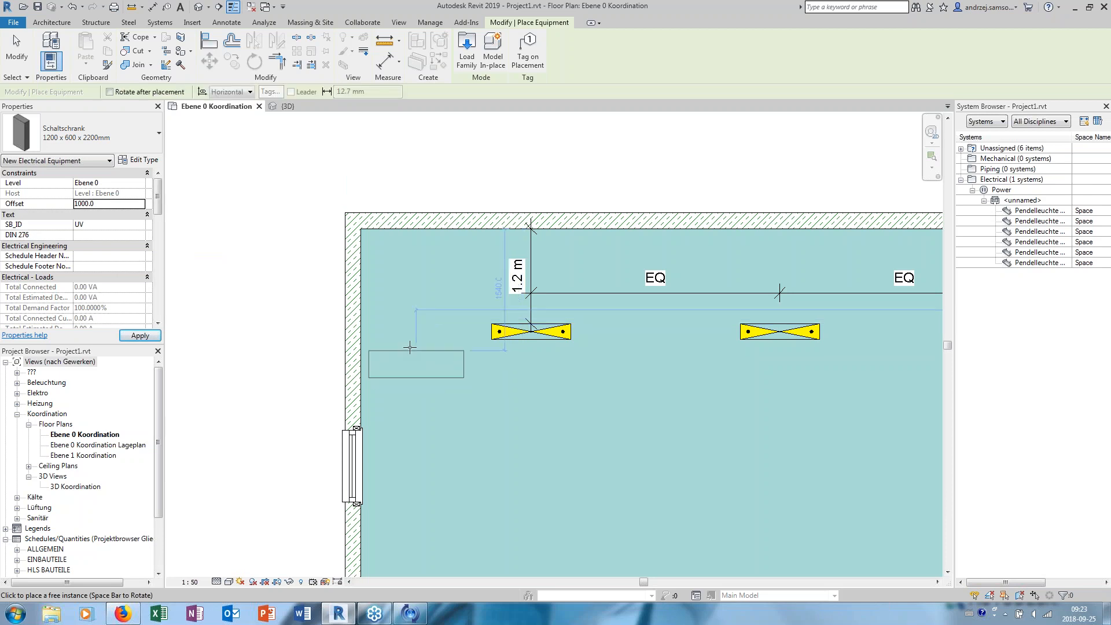
scroll(406, 329, down, 3)
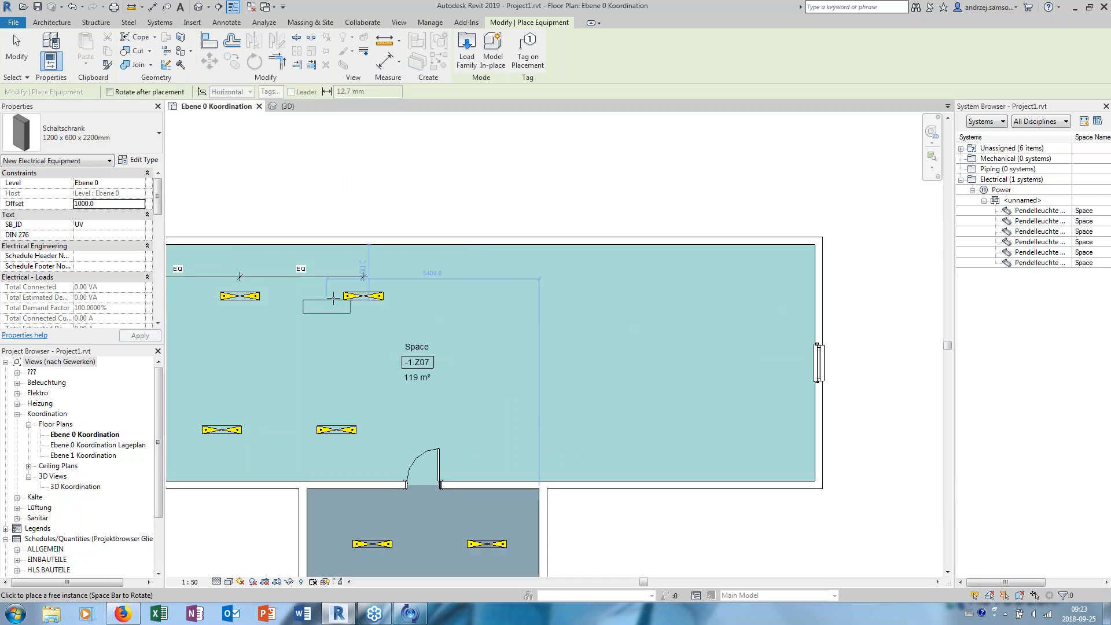
scroll(476, 314, up, 4)
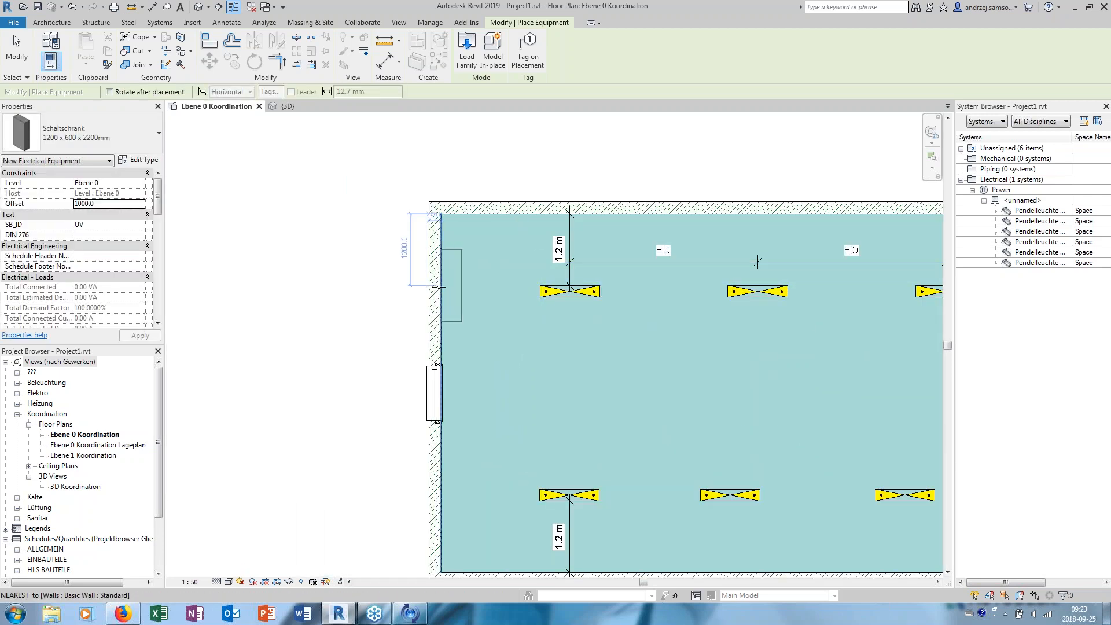
click(442, 289)
key(Escape)
key(Escape)
- Show the placed cabinet in the default 3D view and open its Schaltschrank family for editing
scroll(501, 256, down, 1)
middle_drag(501, 256, 277, 296)
scroll(308, 312, up, 1)
click(260, 290)
key(Escape)
click(203, 10)
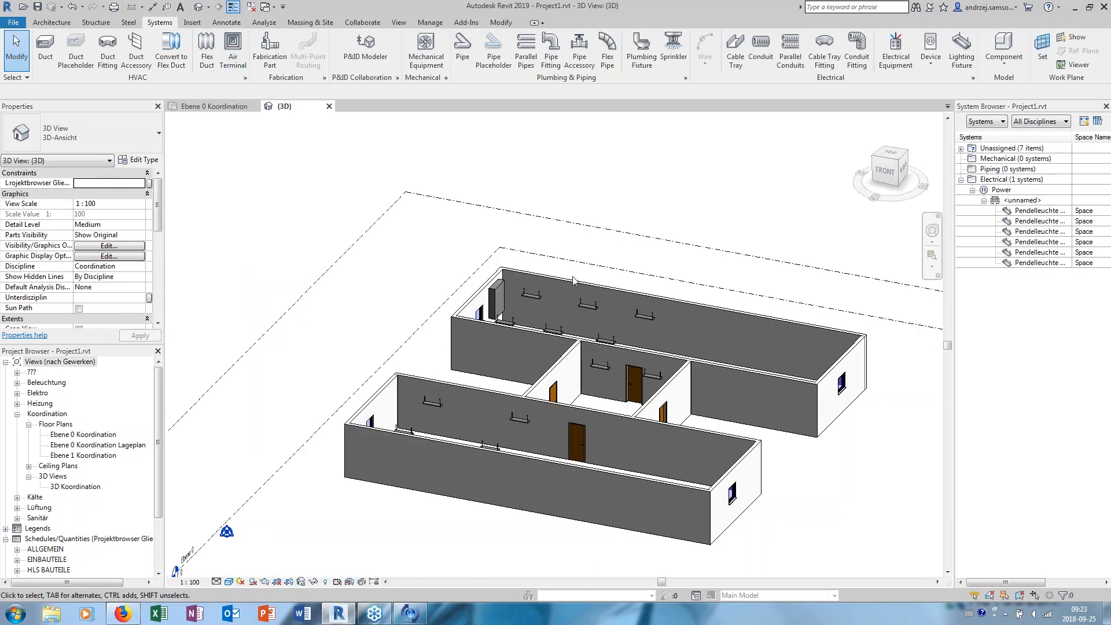
scroll(526, 287, up, 3)
scroll(524, 287, up, 1)
click(522, 263)
scroll(519, 286, up, 3)
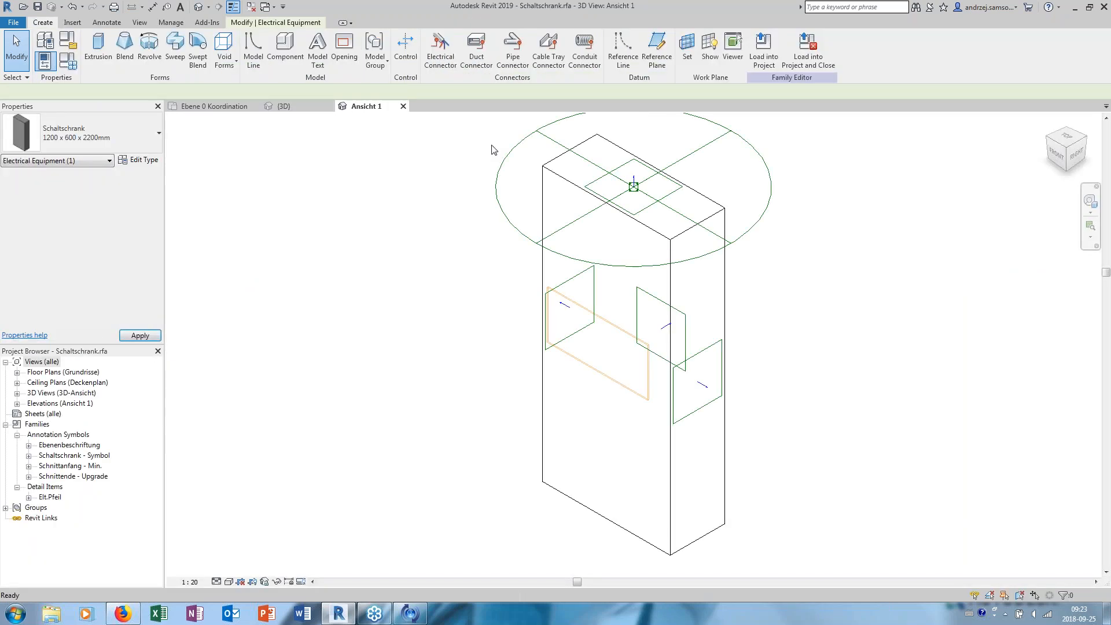
- Select the electrical connector on top of the cabinet to examine its system type, voltage and load properties
shift+middle_drag(526, 198, 439, 220)
click(437, 219)
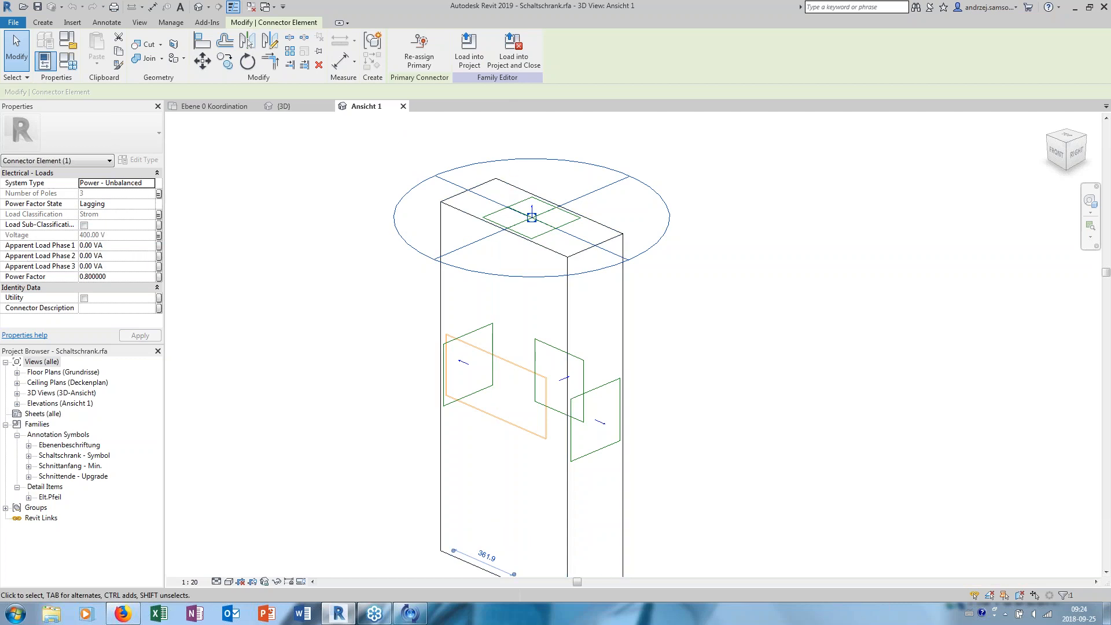
middle_drag(479, 449, 445, 428)
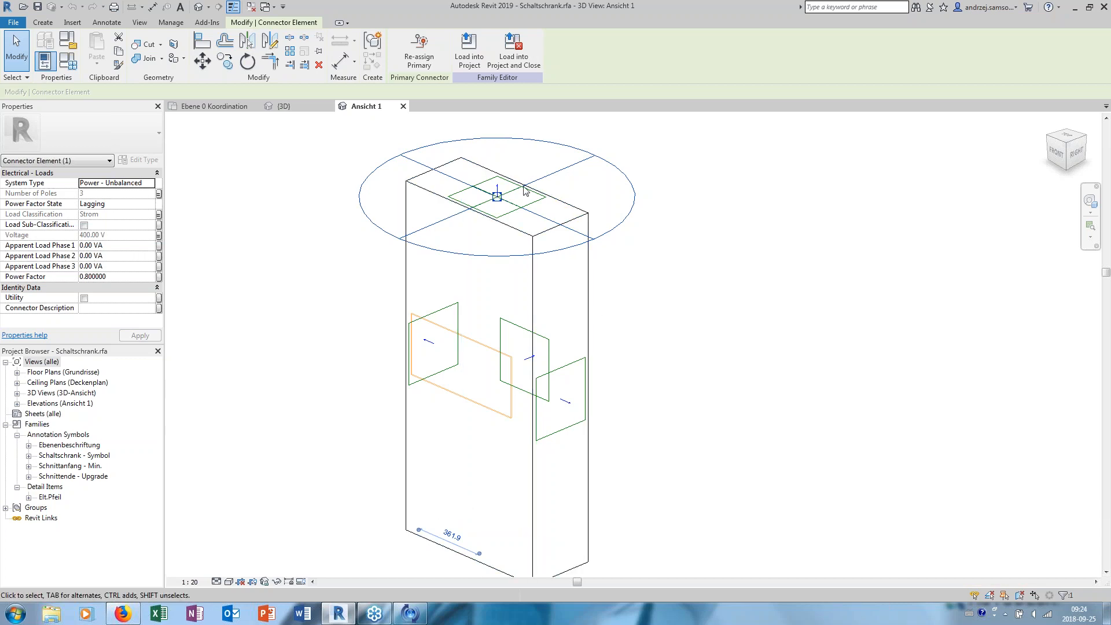
scroll(439, 156, up, 1)
middle_drag(439, 156, 423, 157)
scroll(409, 154, down, 1)
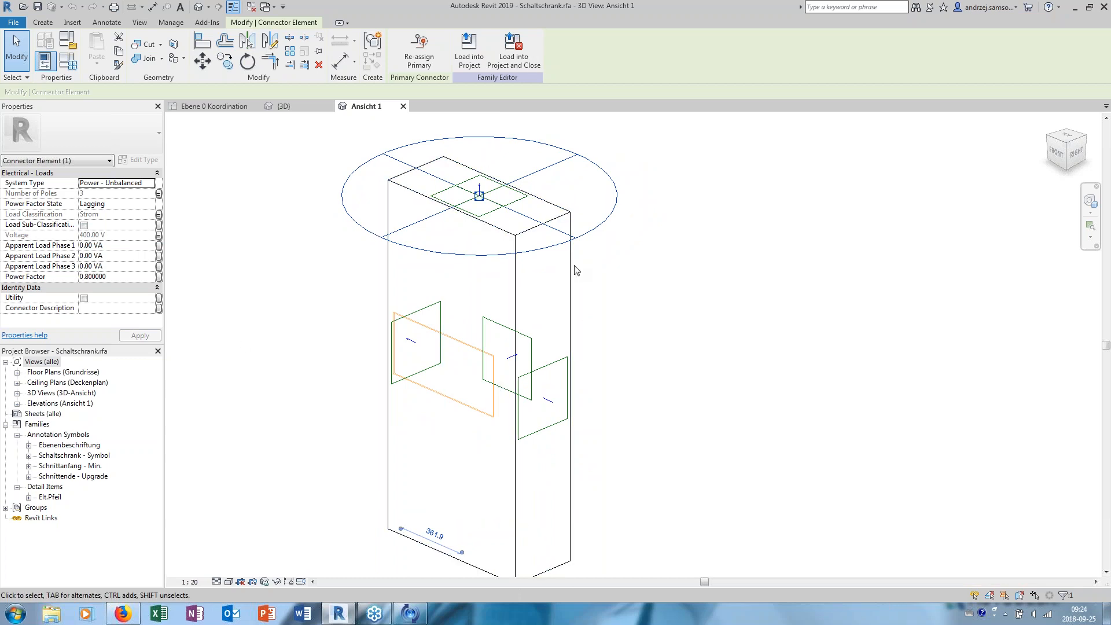
middle_drag(414, 188, 416, 200)
middle_drag(410, 260, 384, 245)
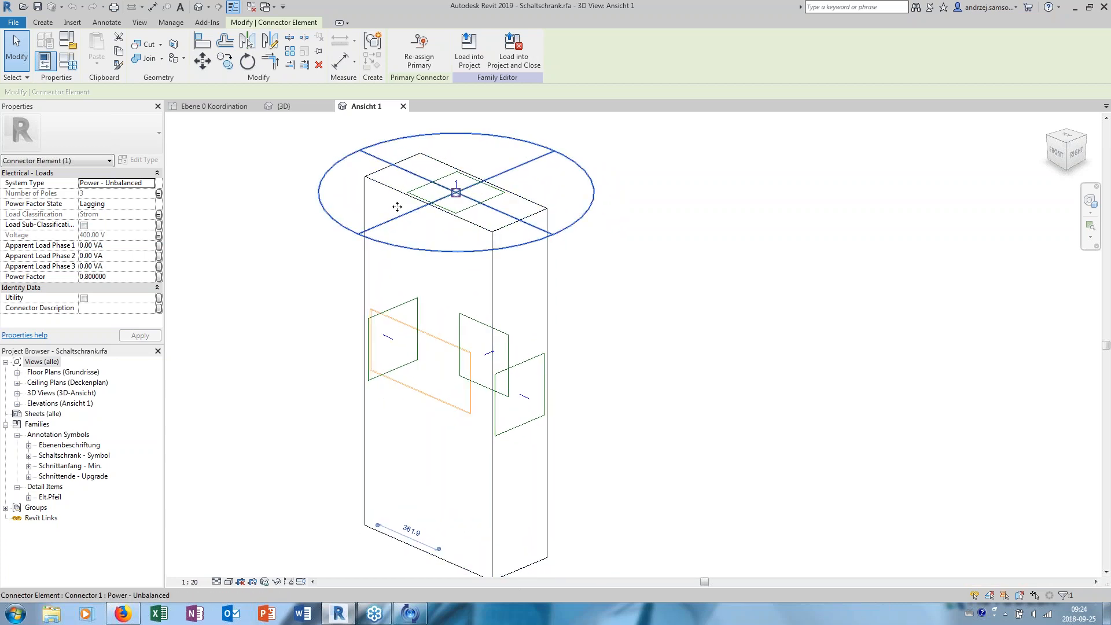
- Close the Schaltschrank family without saving changes and return to the Ebene 0 Koordination floor plan
click(404, 106)
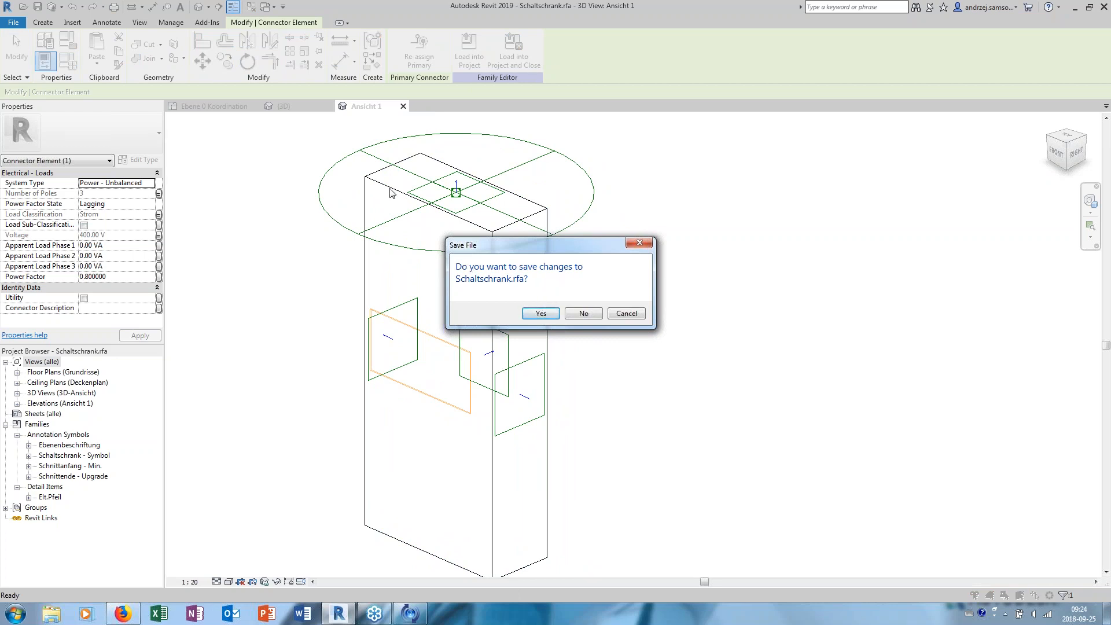
click(582, 313)
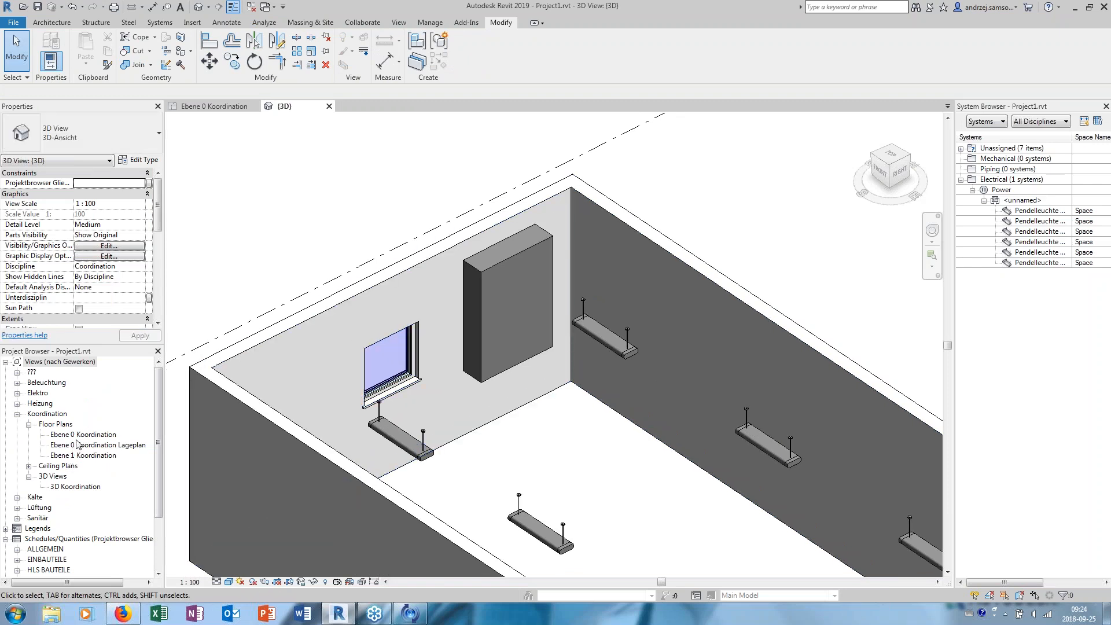
click(81, 434)
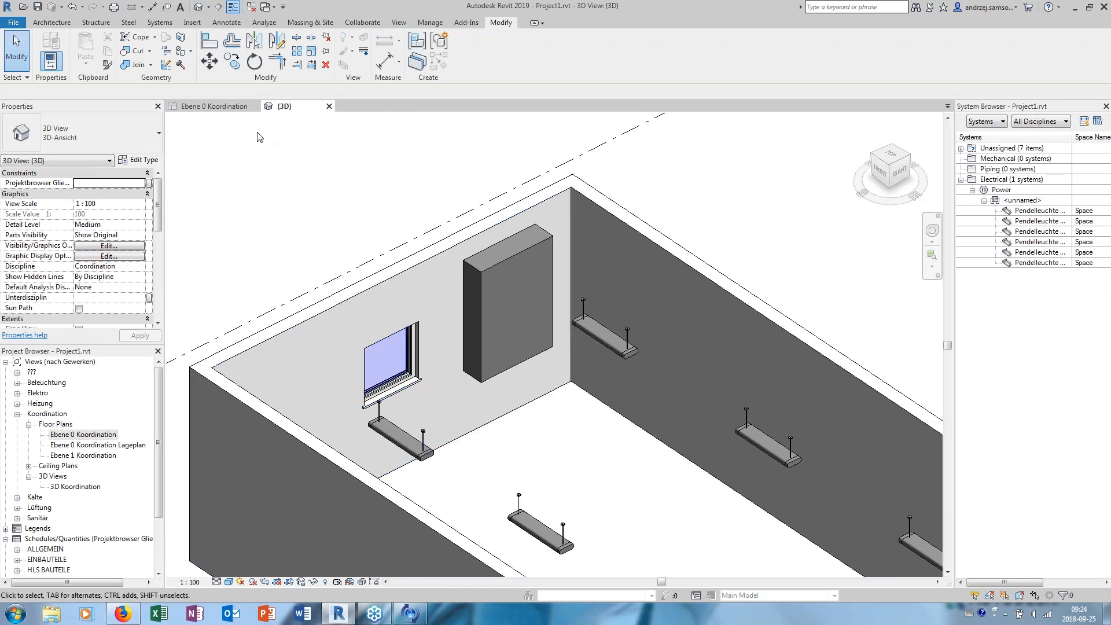
click(232, 108)
- Edit the upper space's six-fixture circuit, assign the wall-side Schaltschrank as its panel, and finish editing
key(Tab)
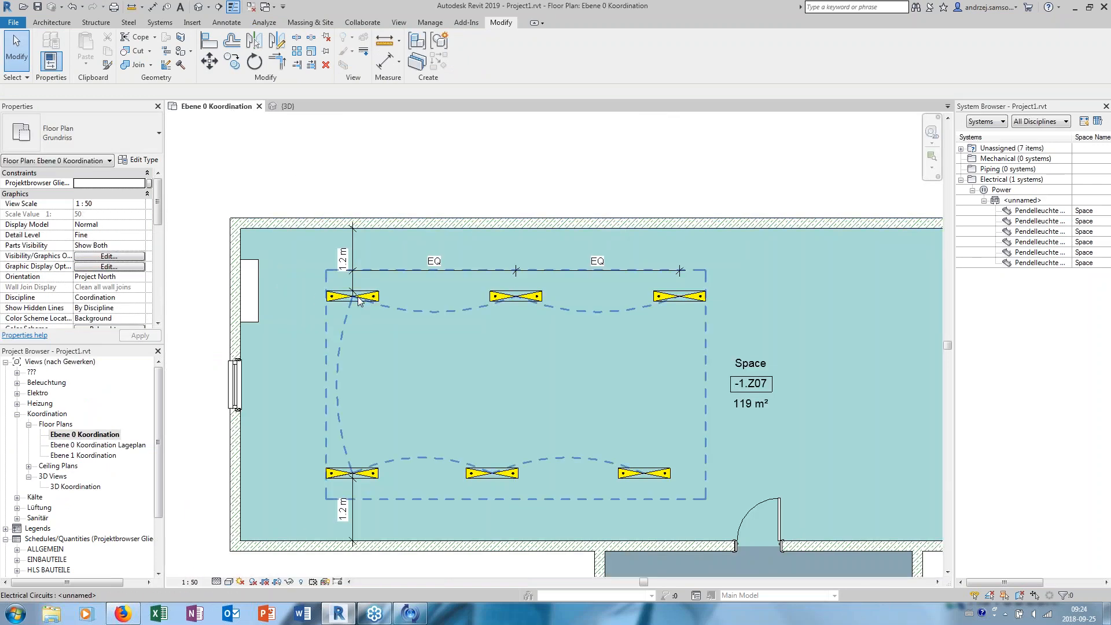
click(359, 301)
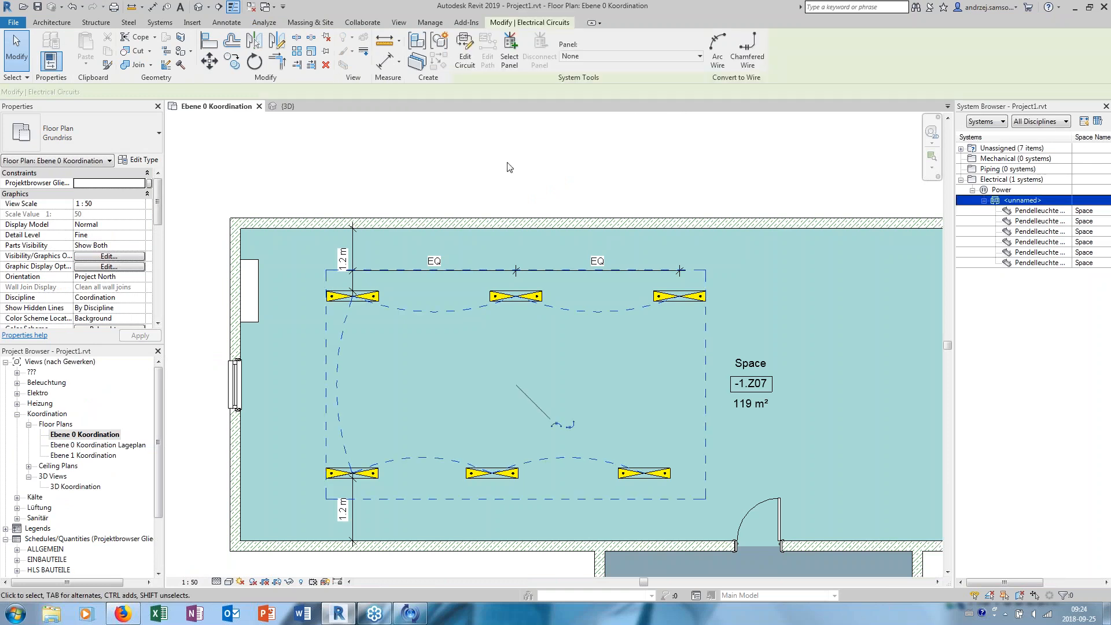
click(465, 56)
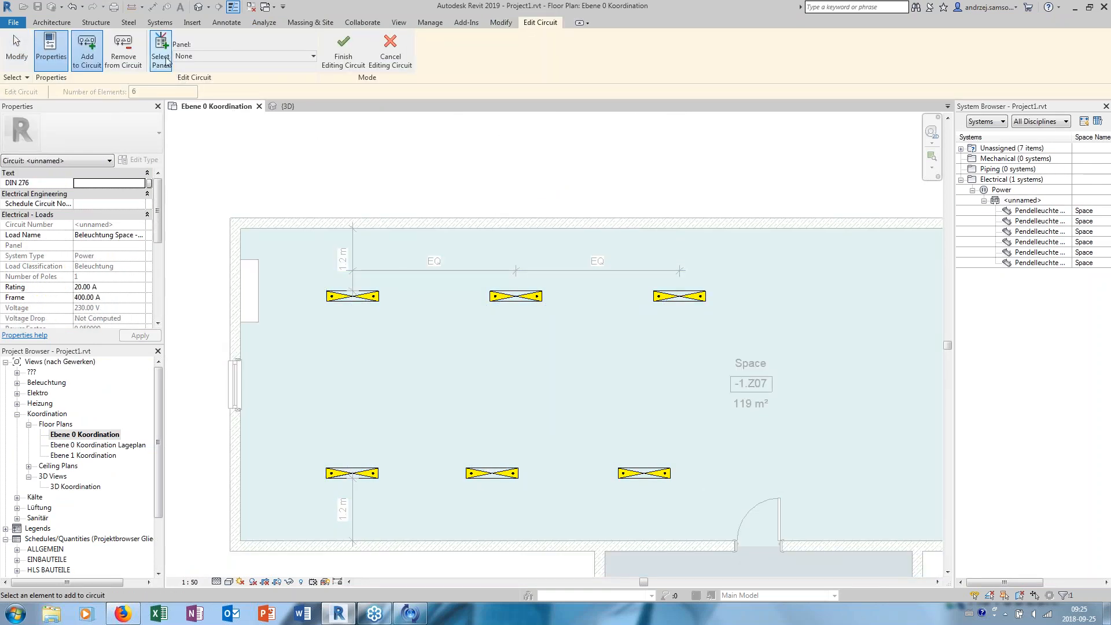
click(257, 276)
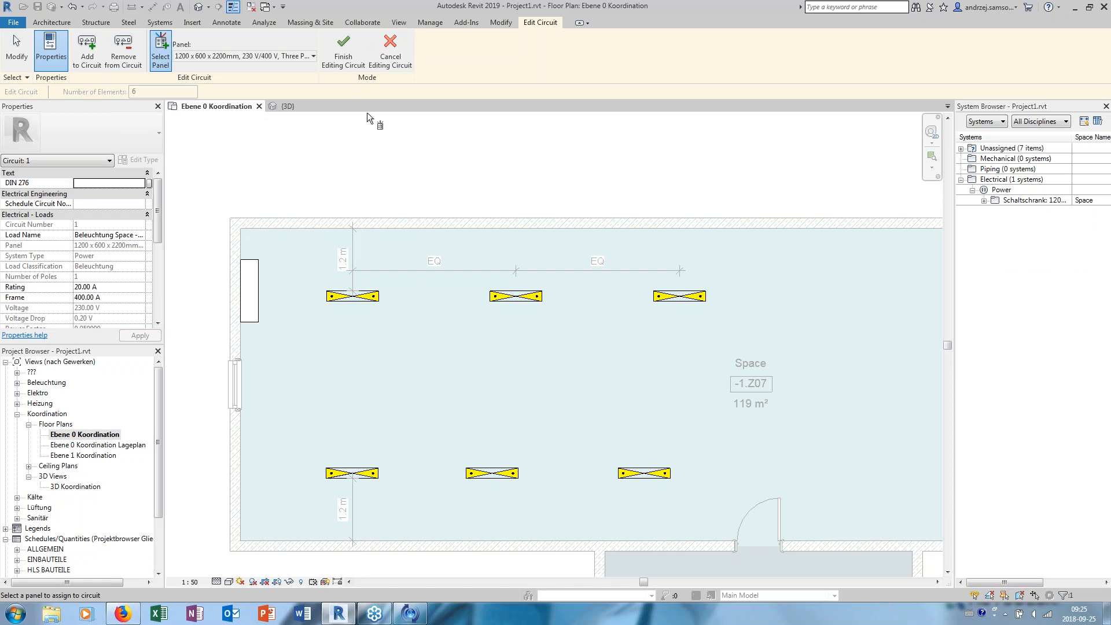
click(343, 52)
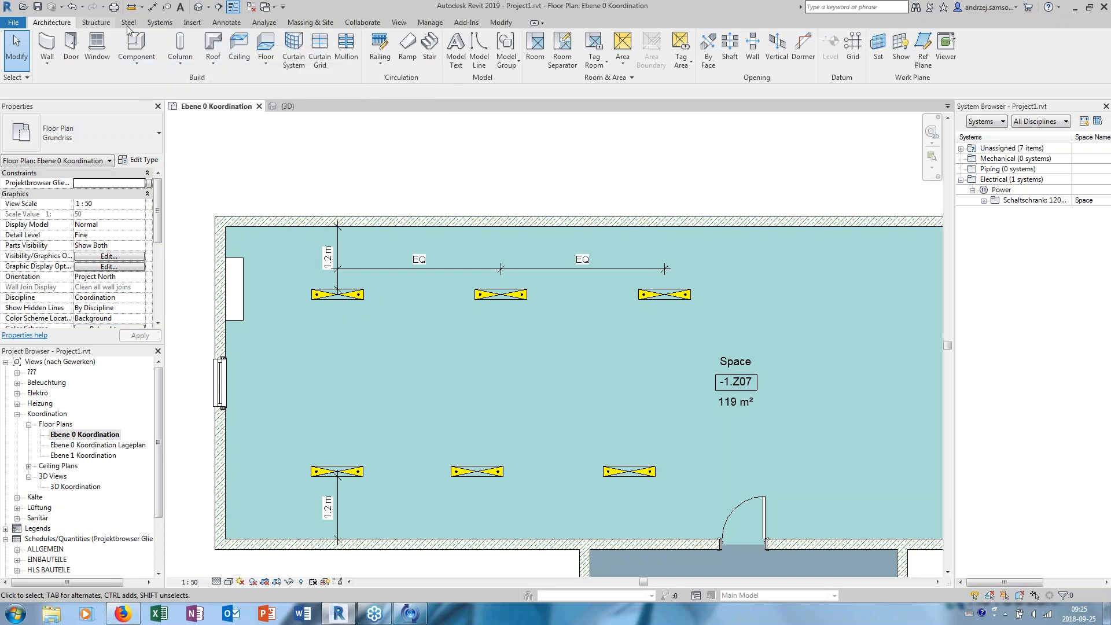
- Start placing a lighting device and browse the available Bewegungsmelder and Schalter types, then cancel the placement
click(226, 23)
click(161, 23)
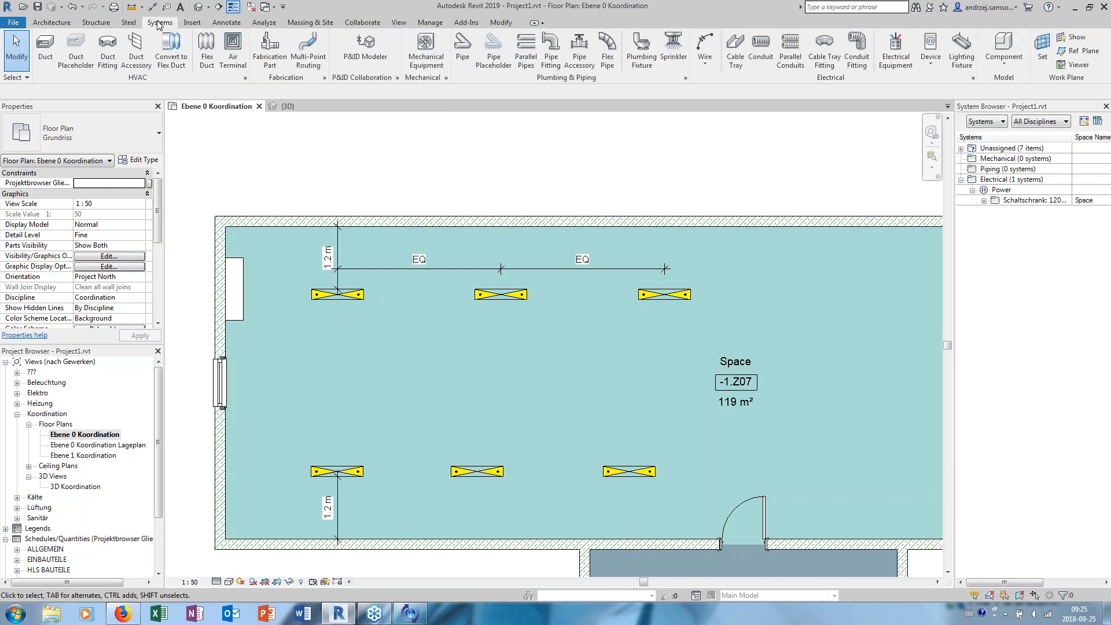
click(936, 66)
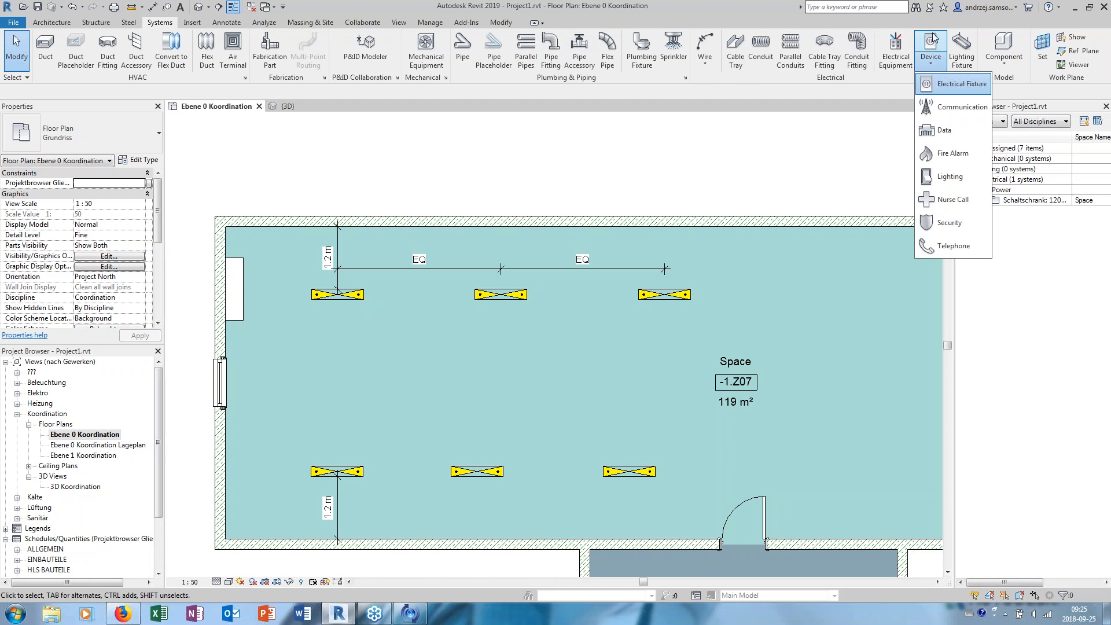
click(965, 180)
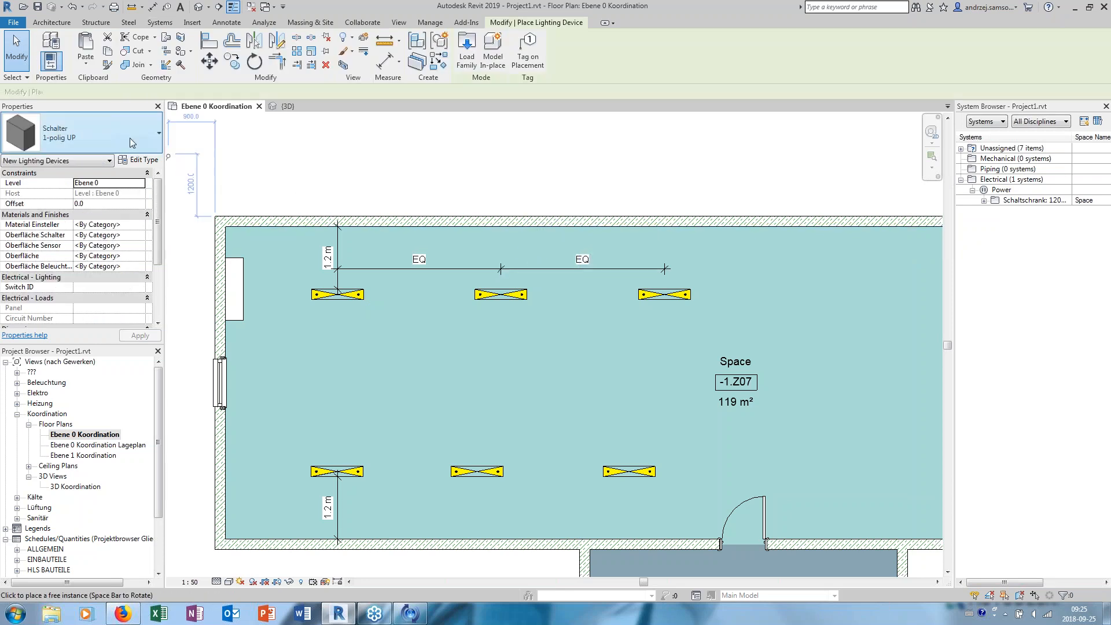
click(87, 134)
drag(158, 255, 144, 421)
drag(154, 363, 146, 221)
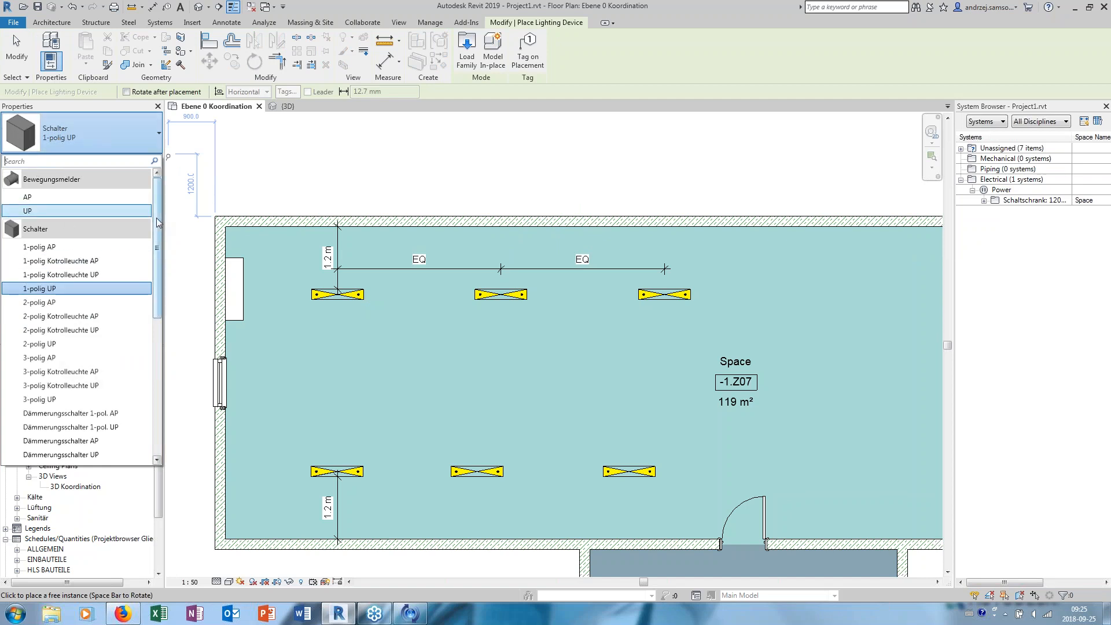
drag(154, 234, 147, 387)
key(Escape)
key(Escape)
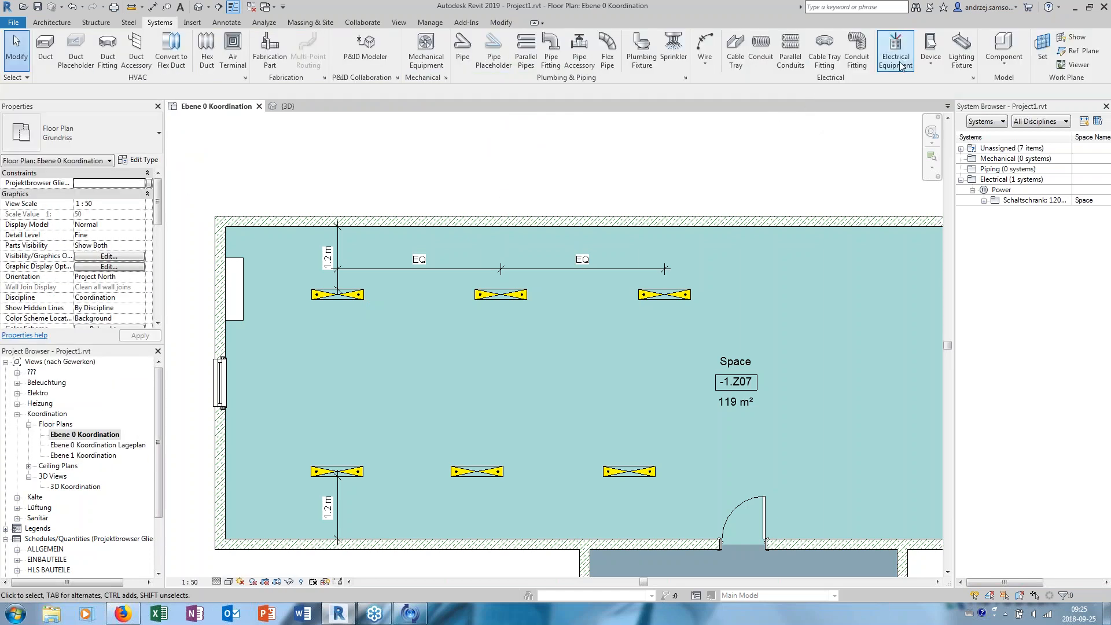
- Start placing a lighting fixture, browse the available Pendelleuchte, Sicherheitsleuchte and Wannenleuchte types, and cancel the placement
click(929, 65)
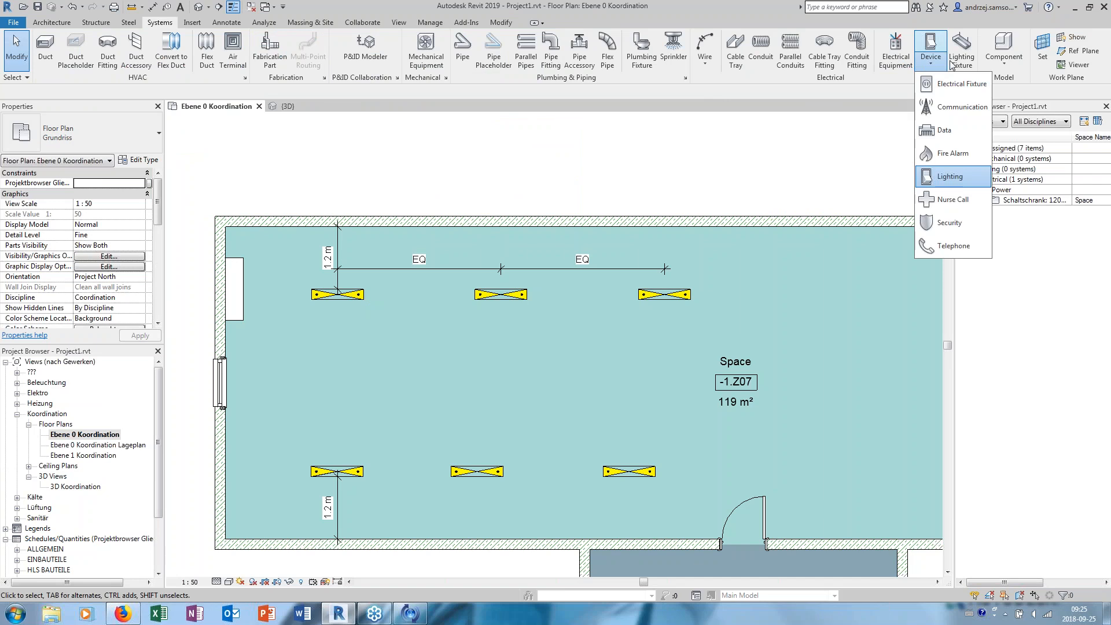
click(952, 63)
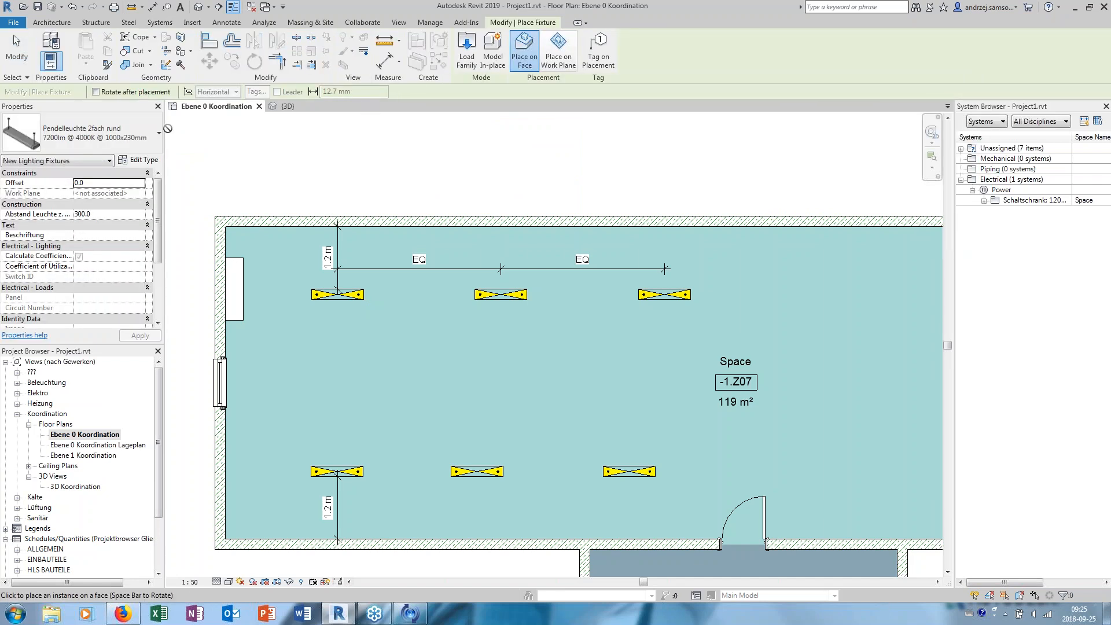
click(115, 139)
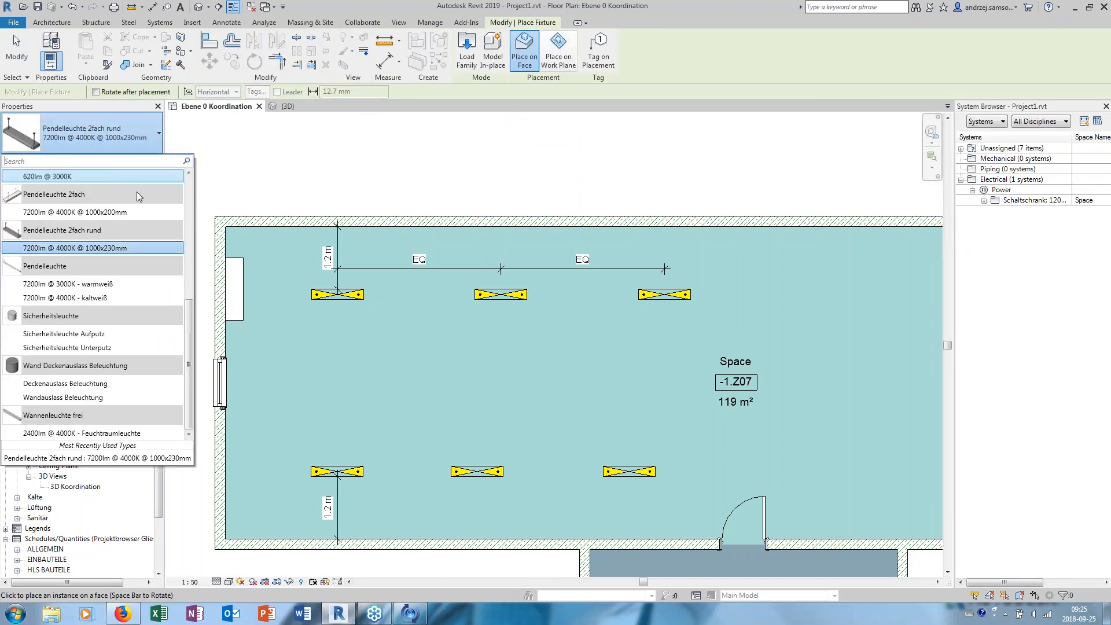
click(186, 294)
drag(189, 312, 197, 246)
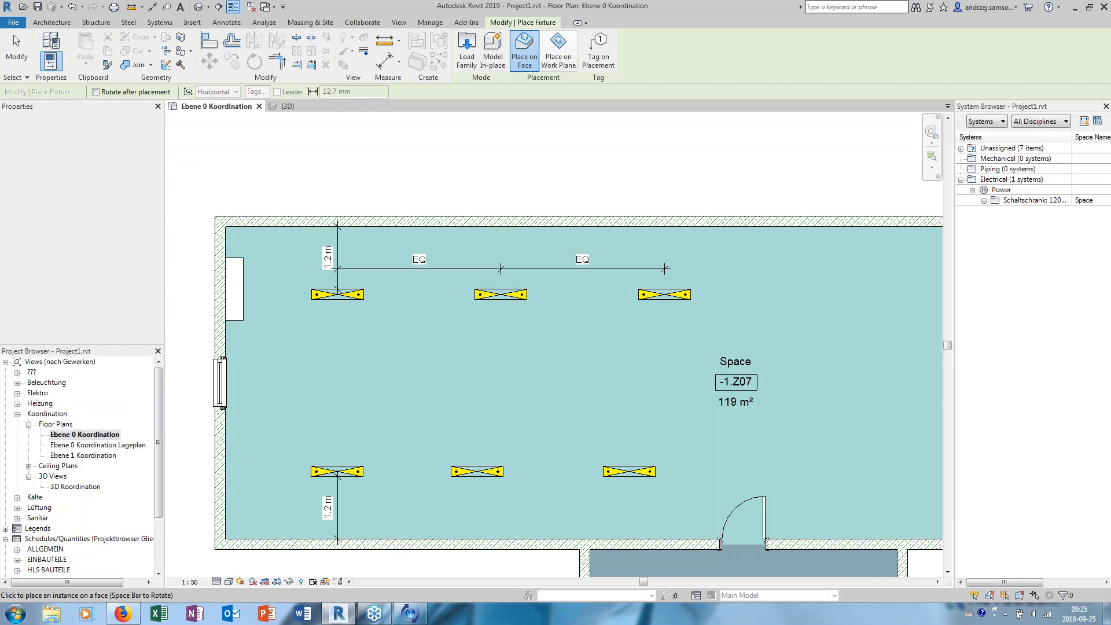
key(Escape)
- Start placing electrical equipment, browse the available Netzwerkschrank, Schaltschrank and Unterverteiler types, and cancel the placement
click(894, 55)
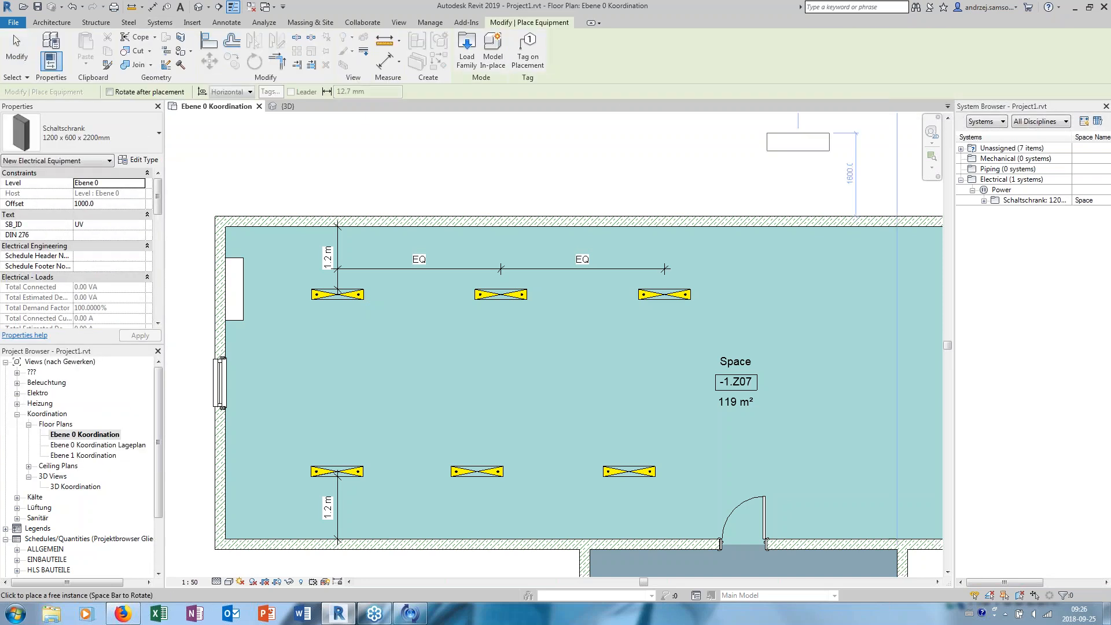
click(123, 137)
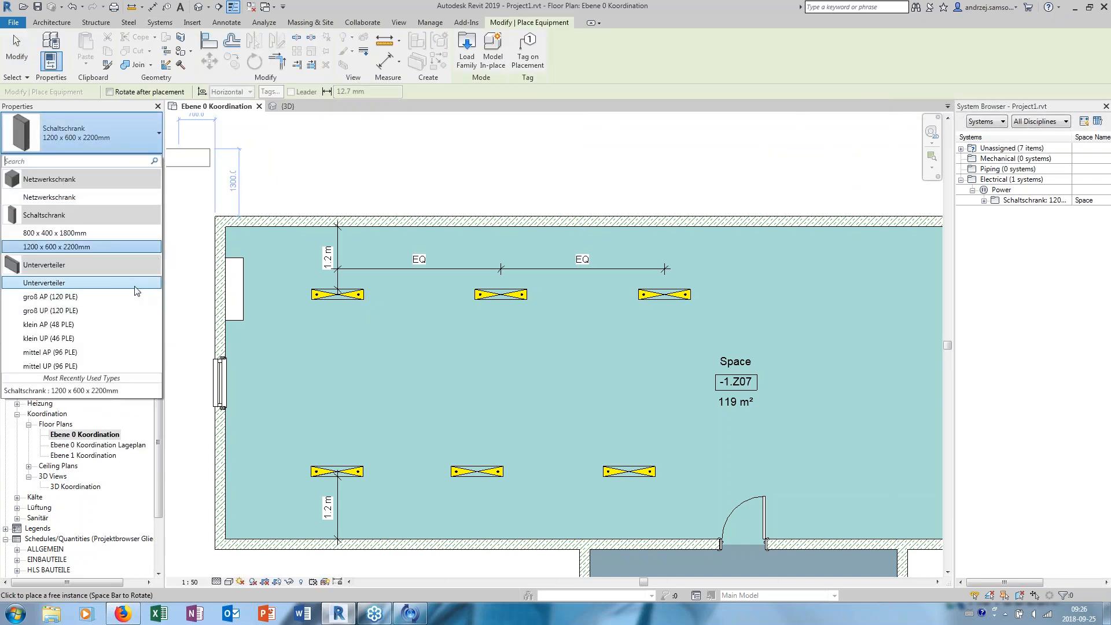
key(Escape)
key(Escape)
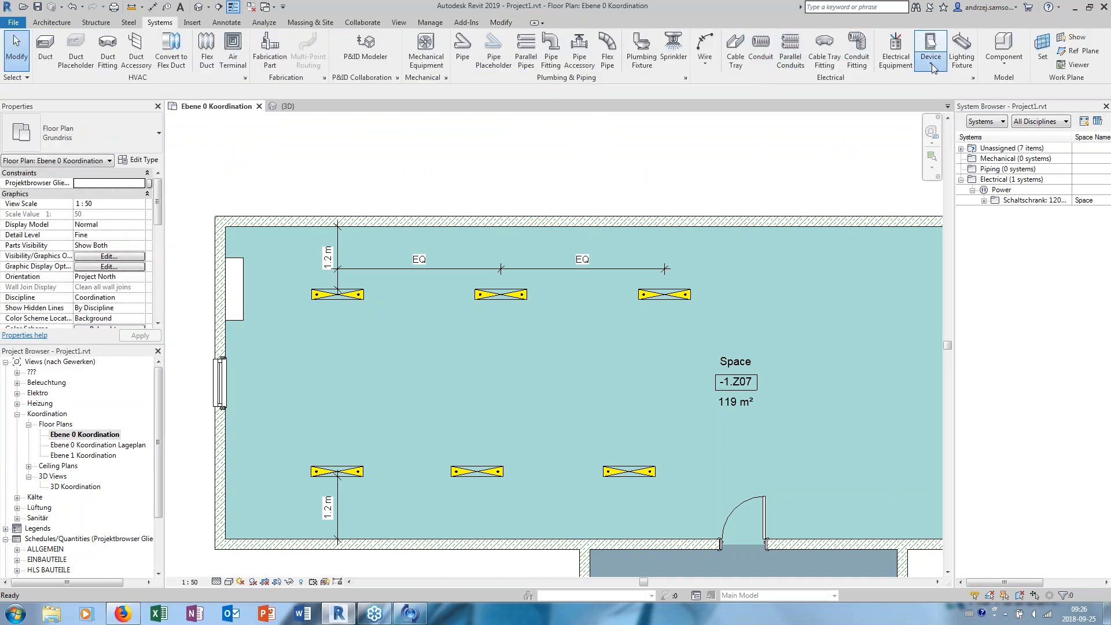
- Place a Steckdosen electrical fixture of type 3-Fach UP on the room's upper wall, between the corner and the first light
click(934, 68)
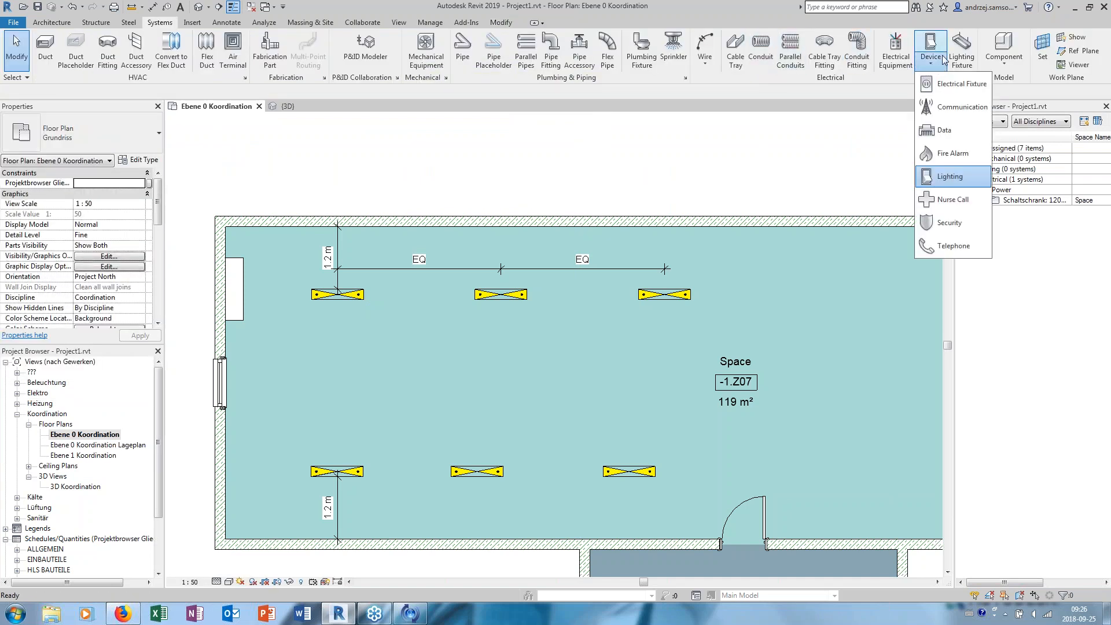
click(963, 94)
scroll(381, 234, up, 3)
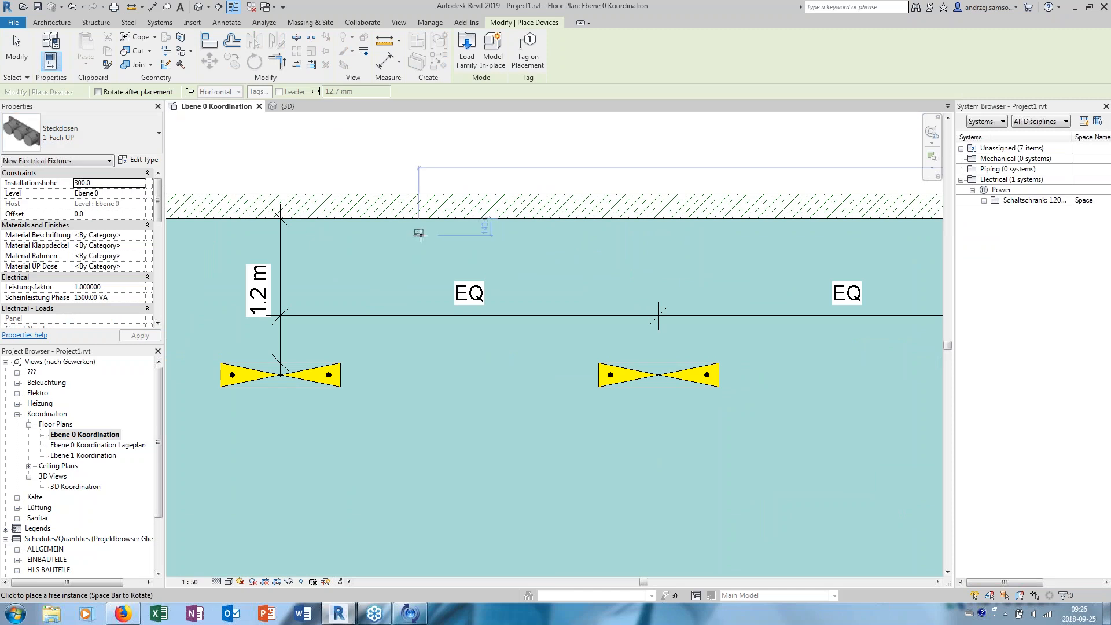
middle_drag(422, 248, 525, 232)
click(87, 133)
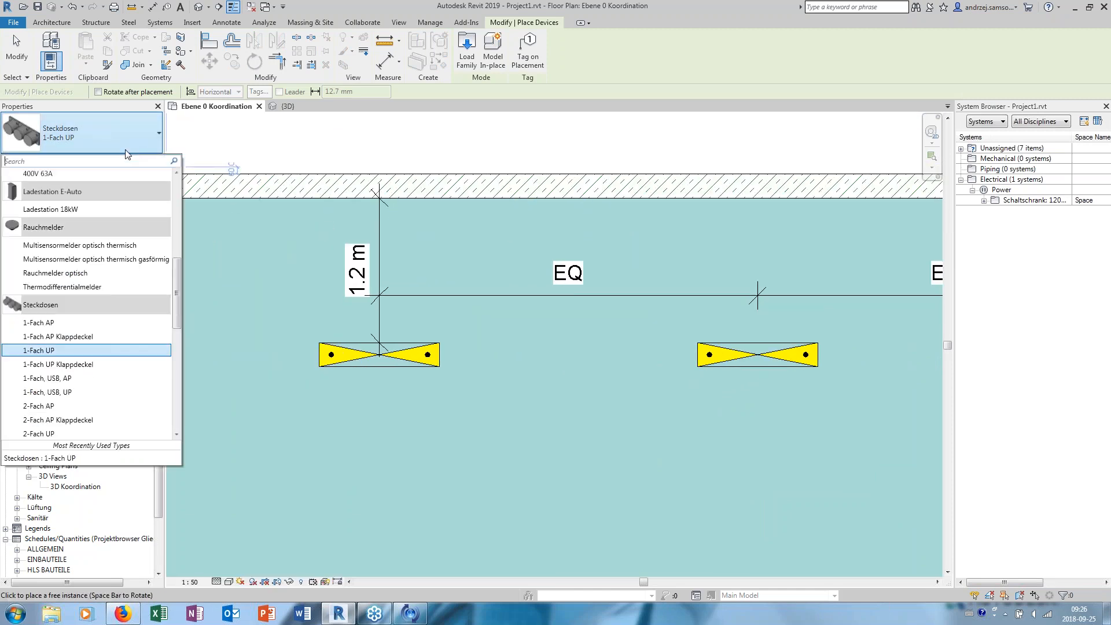
scroll(123, 296, down, 3)
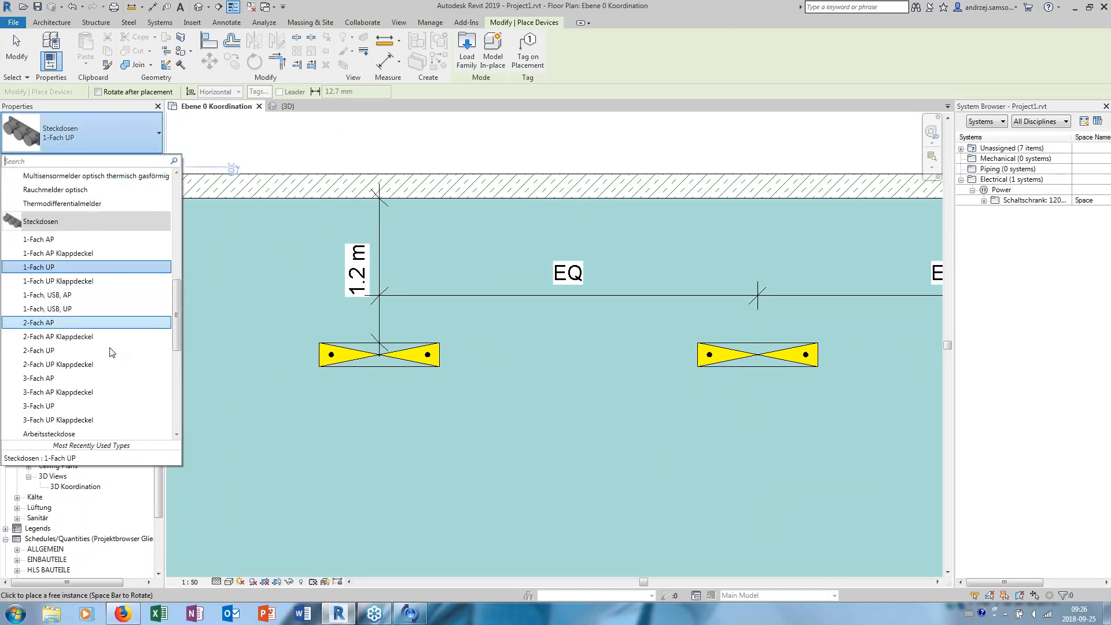
click(91, 406)
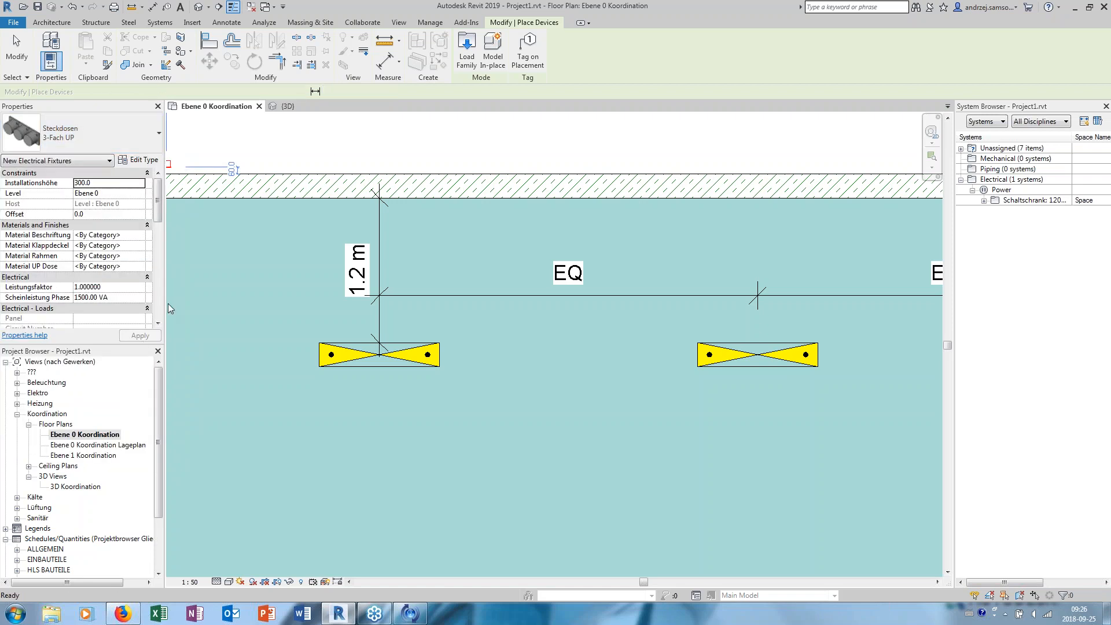
middle_drag(210, 280, 377, 286)
scroll(430, 243, down, 1)
scroll(433, 215, up, 7)
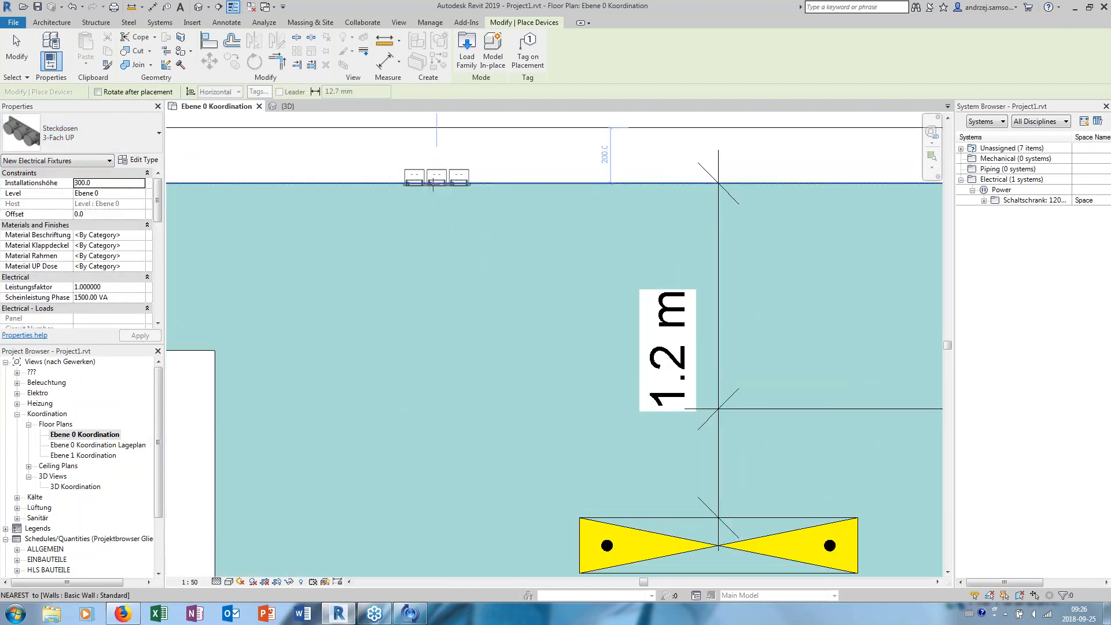
click(425, 176)
key(Escape)
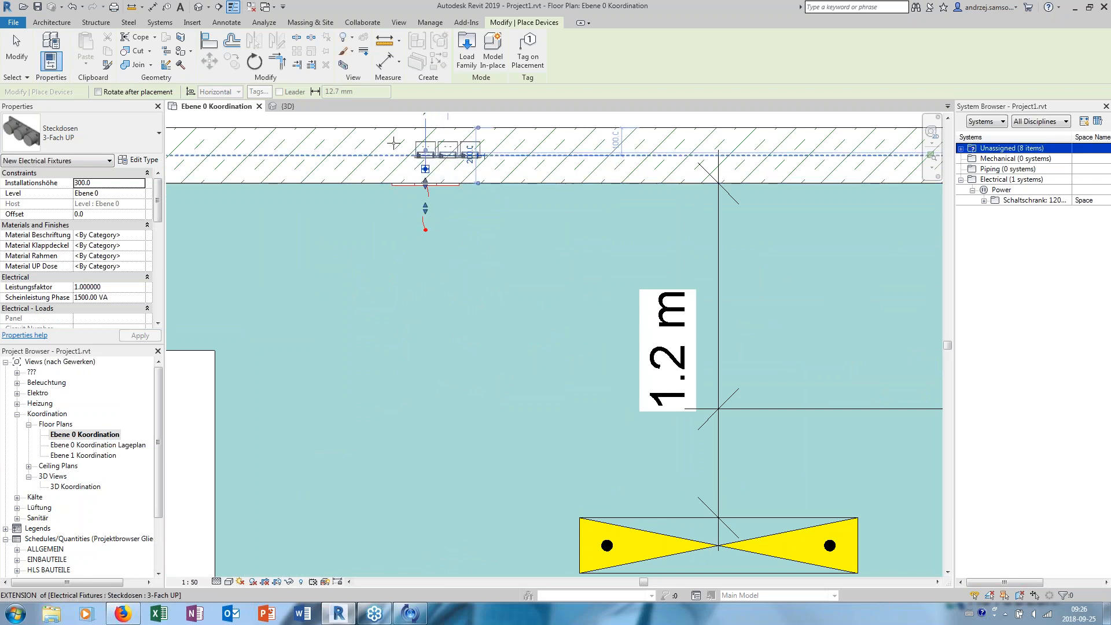
key(Escape)
- Examine the triple socket on the wall in the default 3D view, up close and from different angles
click(198, 7)
scroll(623, 372, up, 8)
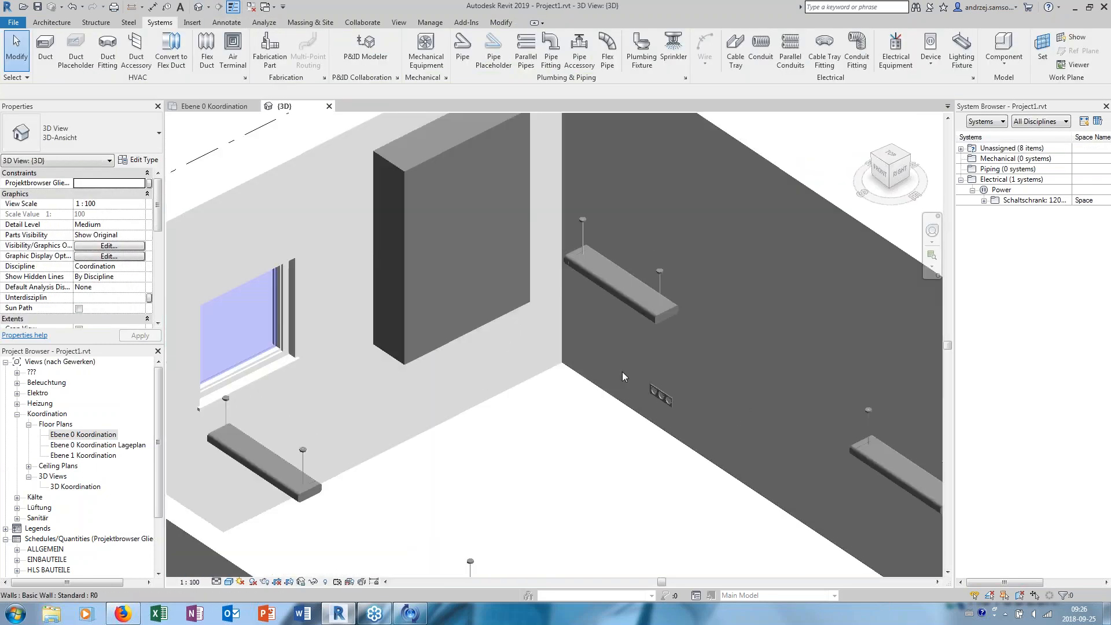
click(522, 421)
scroll(522, 422, down, 5)
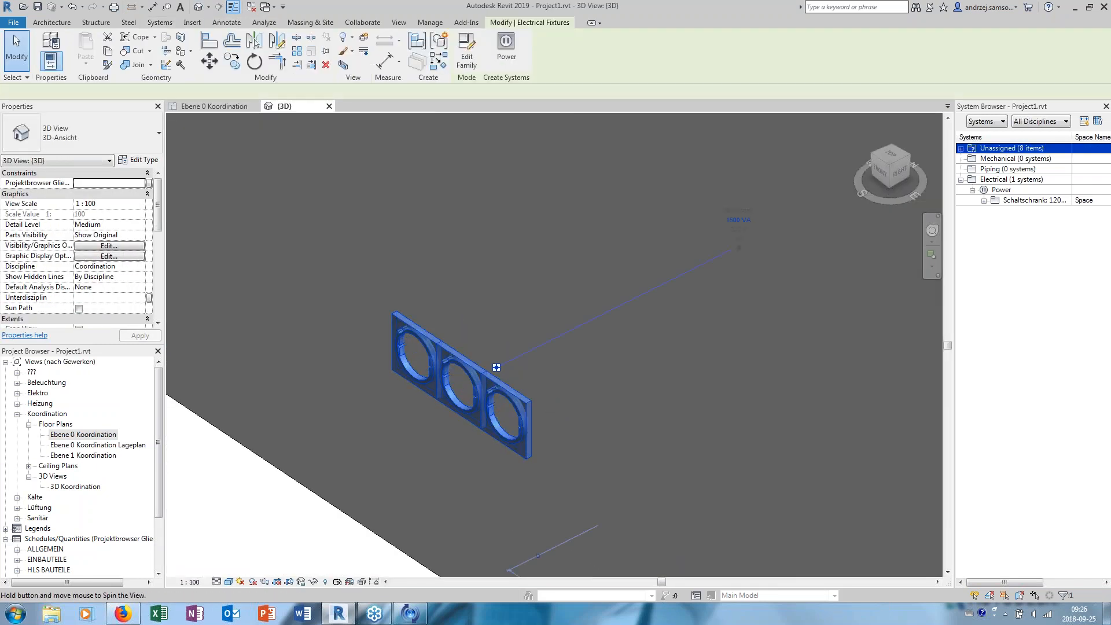
scroll(562, 316, down, 3)
key(Escape)
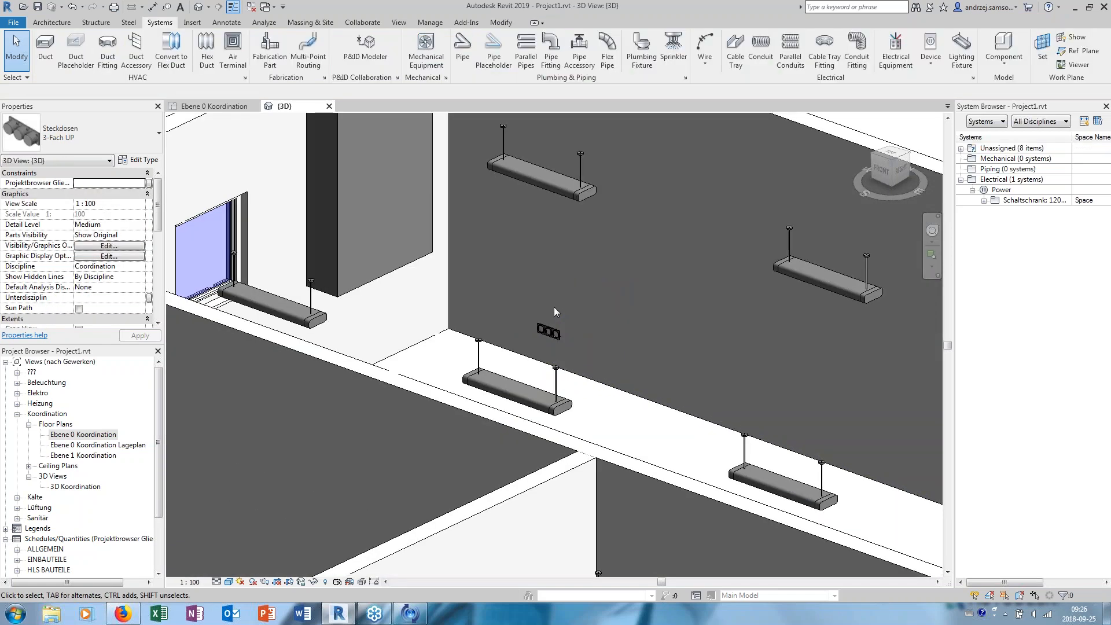
scroll(544, 283, down, 3)
scroll(507, 324, up, 2)
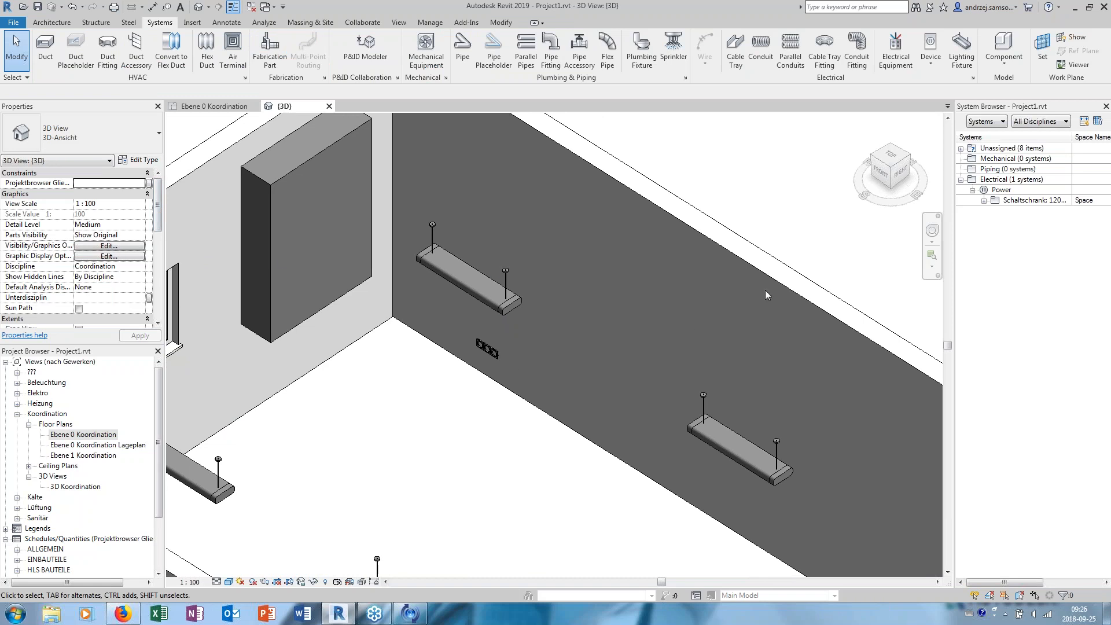
- Return to the Ebene 0 Koordination floor plan and set its detail level to Coarse
double_click(86, 439)
scroll(464, 296, down, 5)
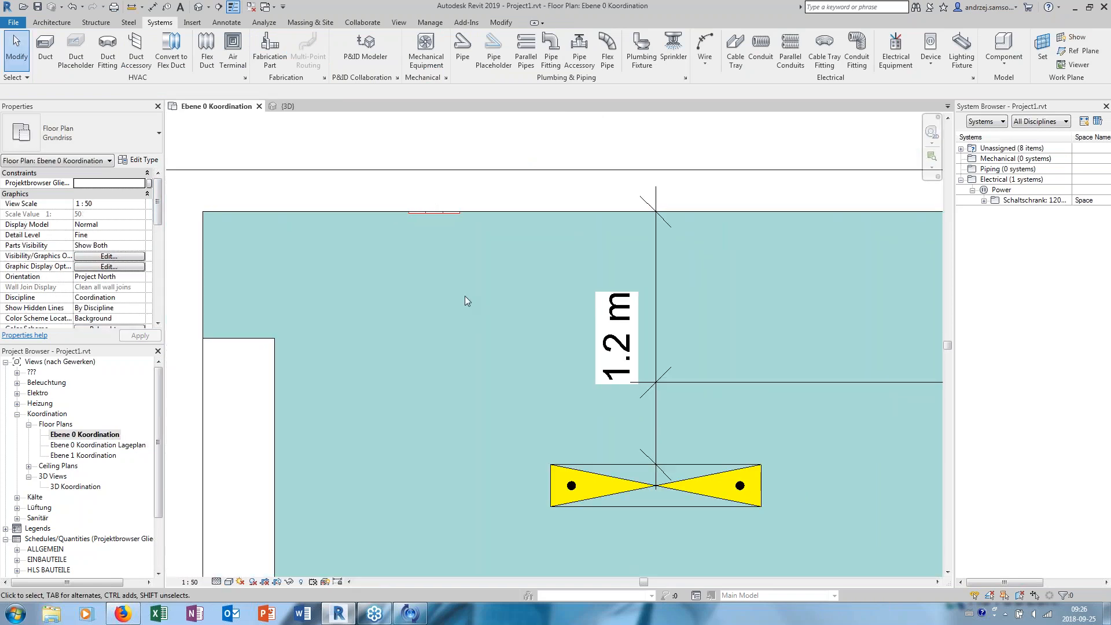
scroll(341, 235, up, 3)
click(334, 200)
click(311, 234)
click(216, 582)
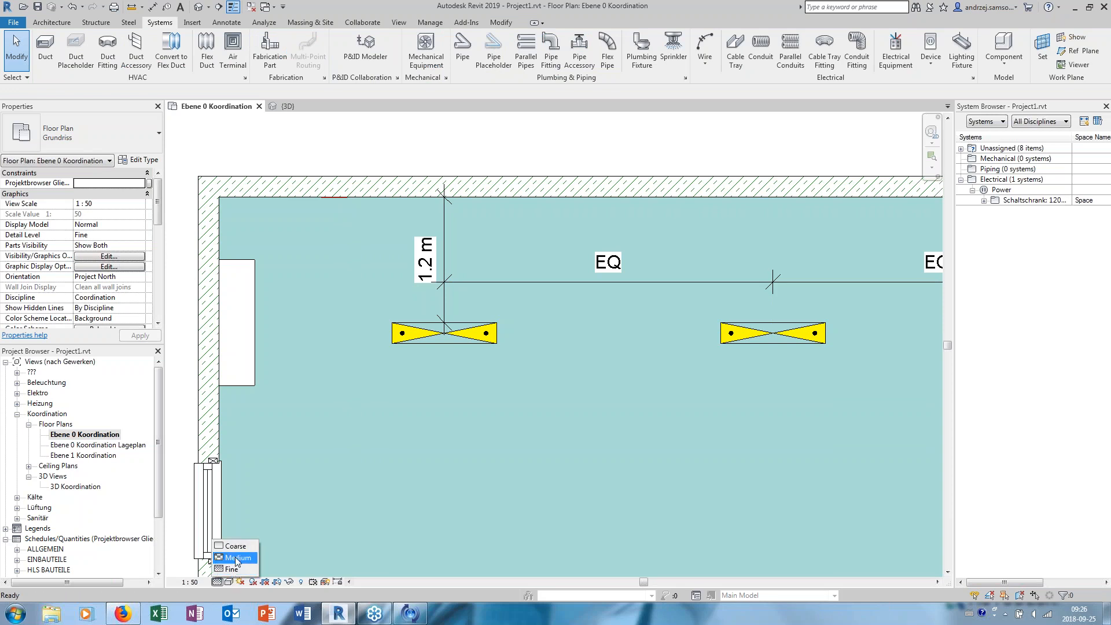
click(236, 547)
scroll(364, 257, up, 5)
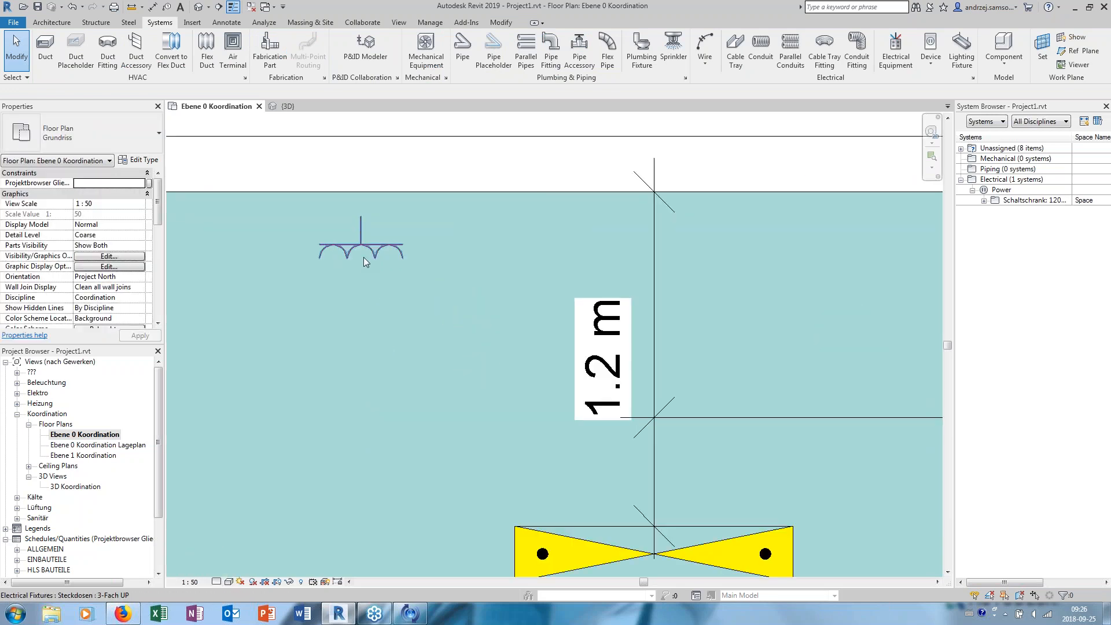
- Set the upper-wall socket's Abstand Symbol to 0.0 so its plan symbol sits against the wall
click(370, 244)
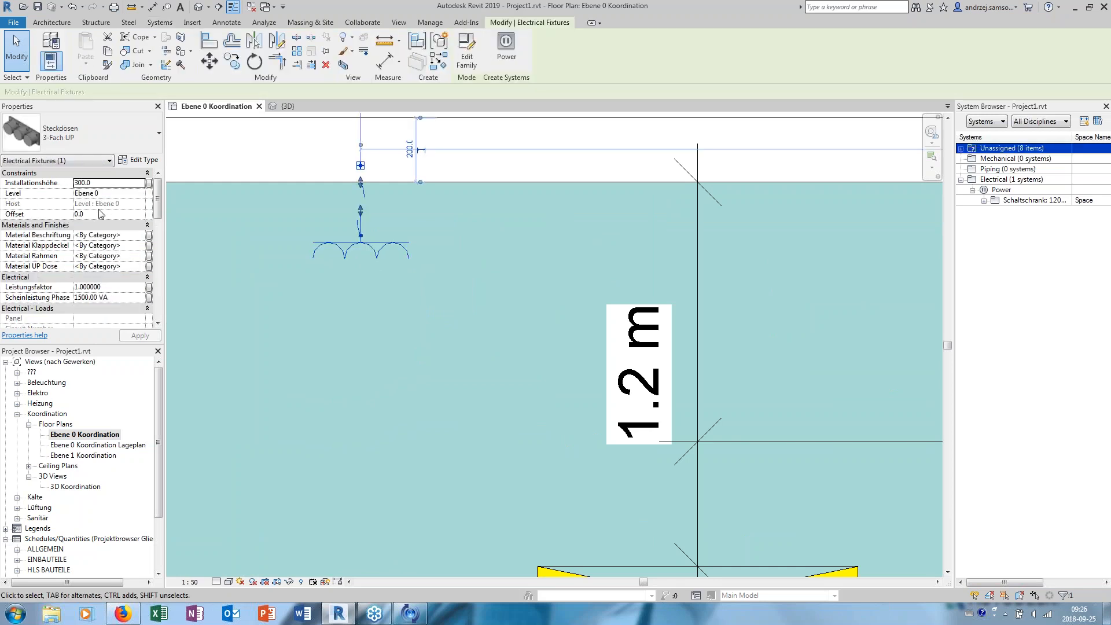
drag(155, 219, 155, 239)
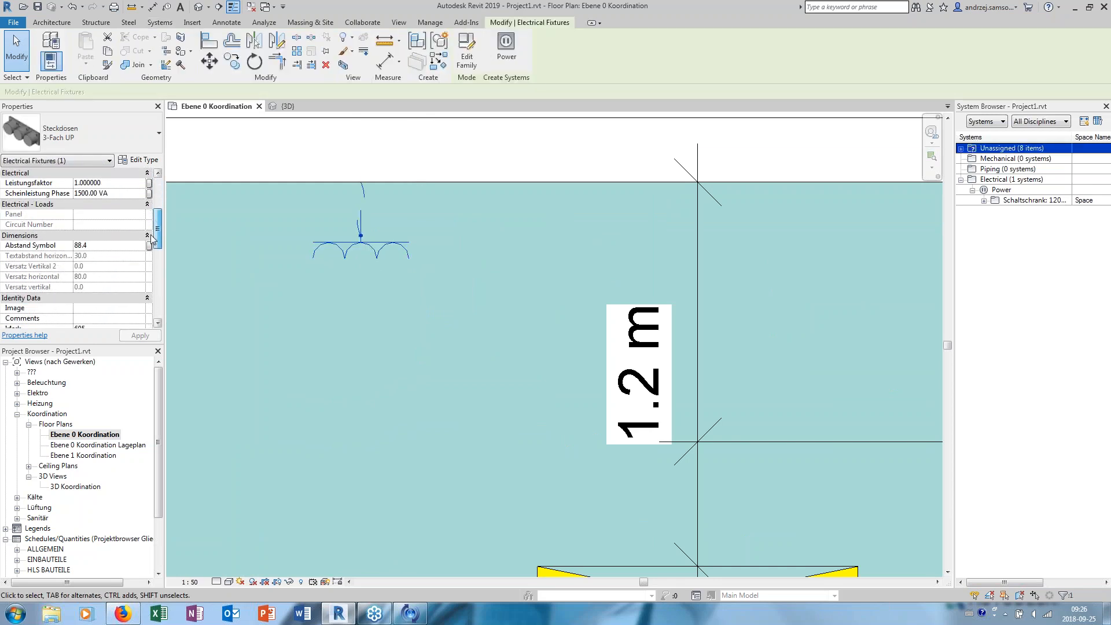
click(81, 246)
text(0)
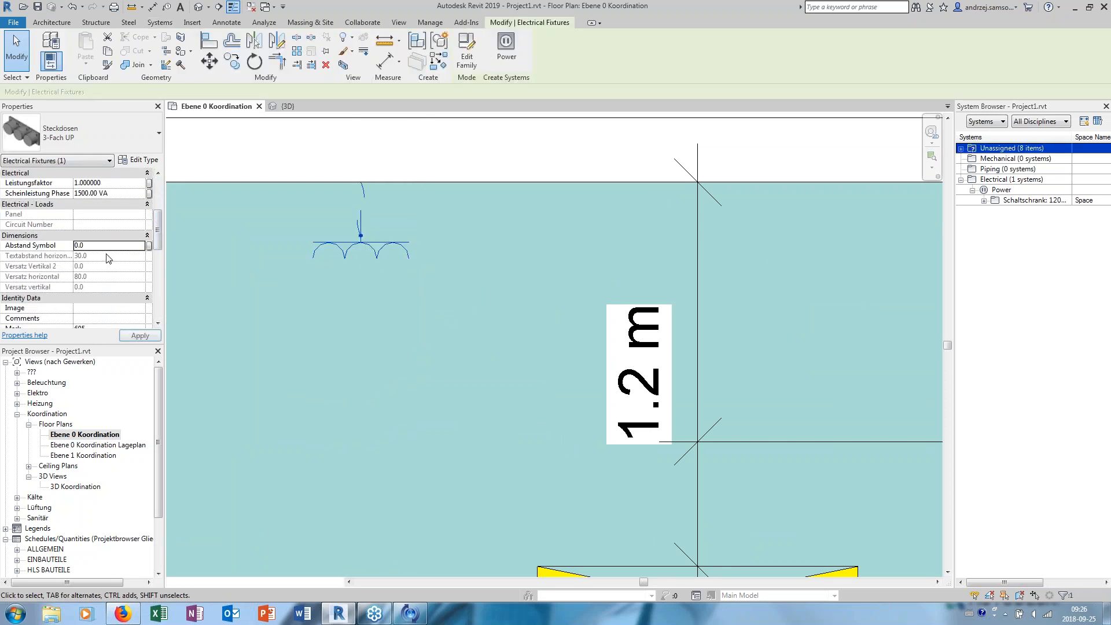
click(322, 157)
key(Escape)
- Create a similar 3-Fach UP socket from the upper-wall one and place it on the window wall below the window
scroll(325, 165, down, 6)
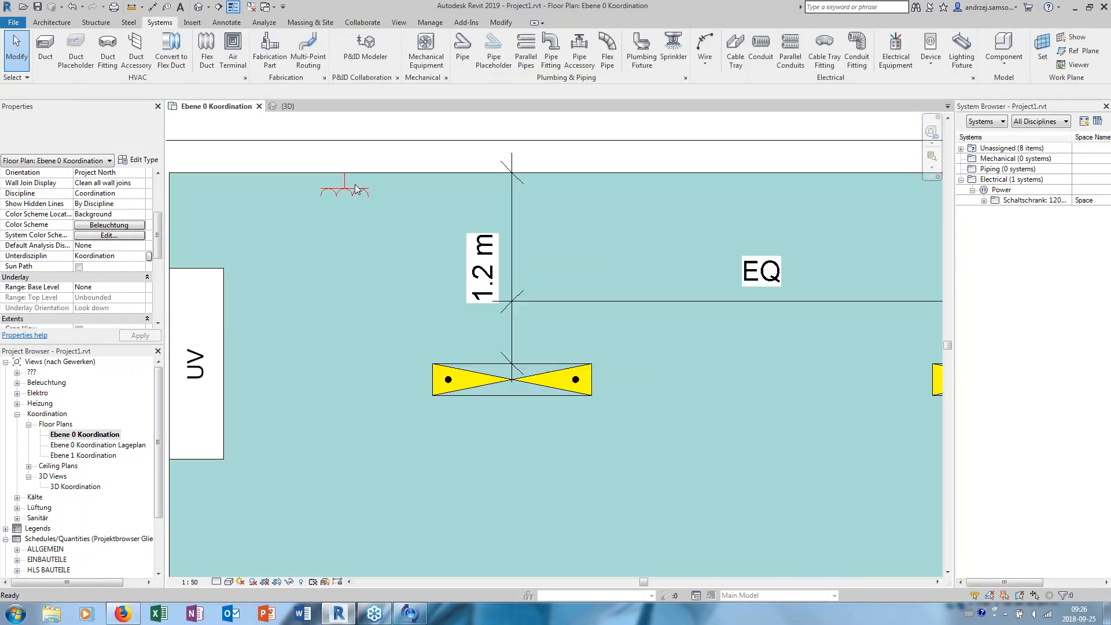
scroll(355, 189, up, 1)
middle_drag(355, 190, 382, 212)
click(397, 216)
right_click(395, 212)
click(431, 296)
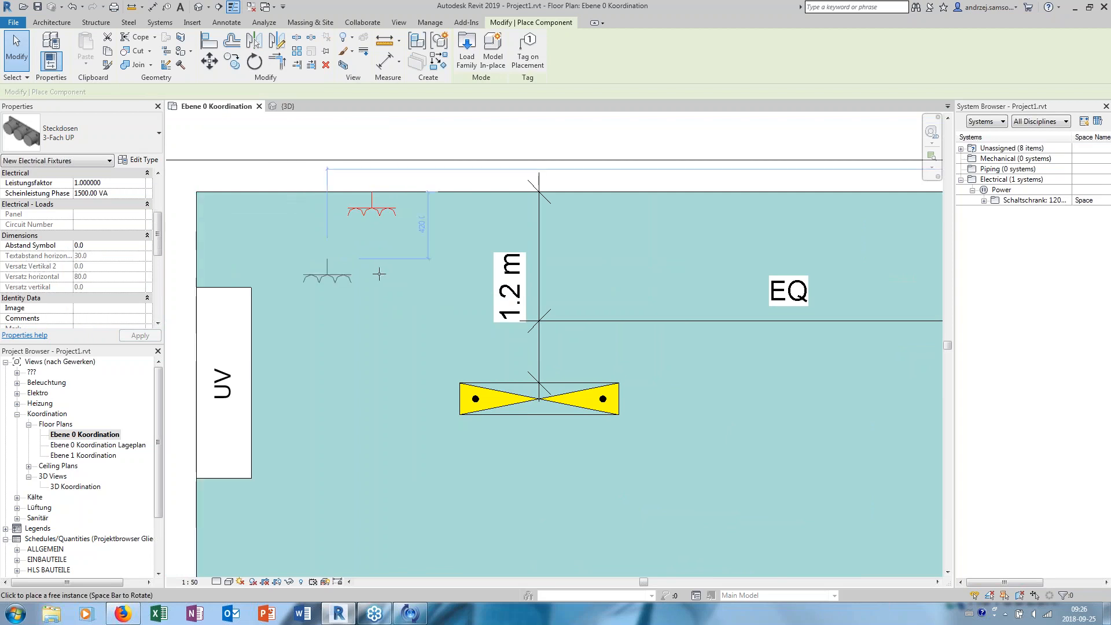
scroll(394, 298, down, 5)
middle_drag(393, 298, 384, 228)
scroll(352, 400, up, 1)
middle_drag(336, 449, 353, 353)
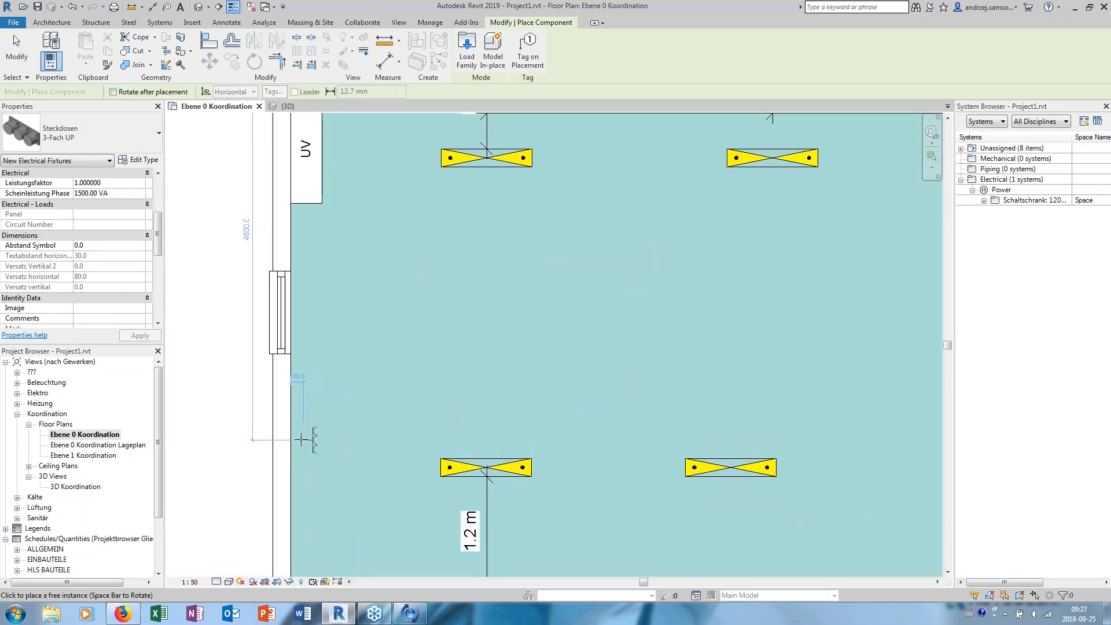
click(303, 433)
key(Escape)
key(Escape)
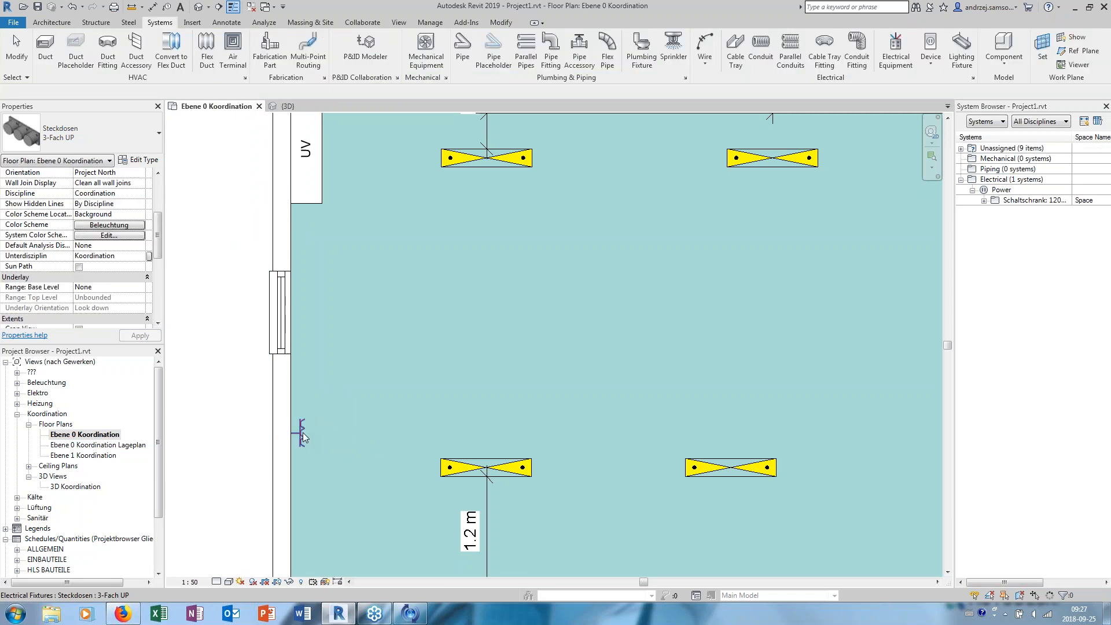
- Change the type of the socket below the window to 2-Fach UP
scroll(304, 432, up, 2)
click(302, 428)
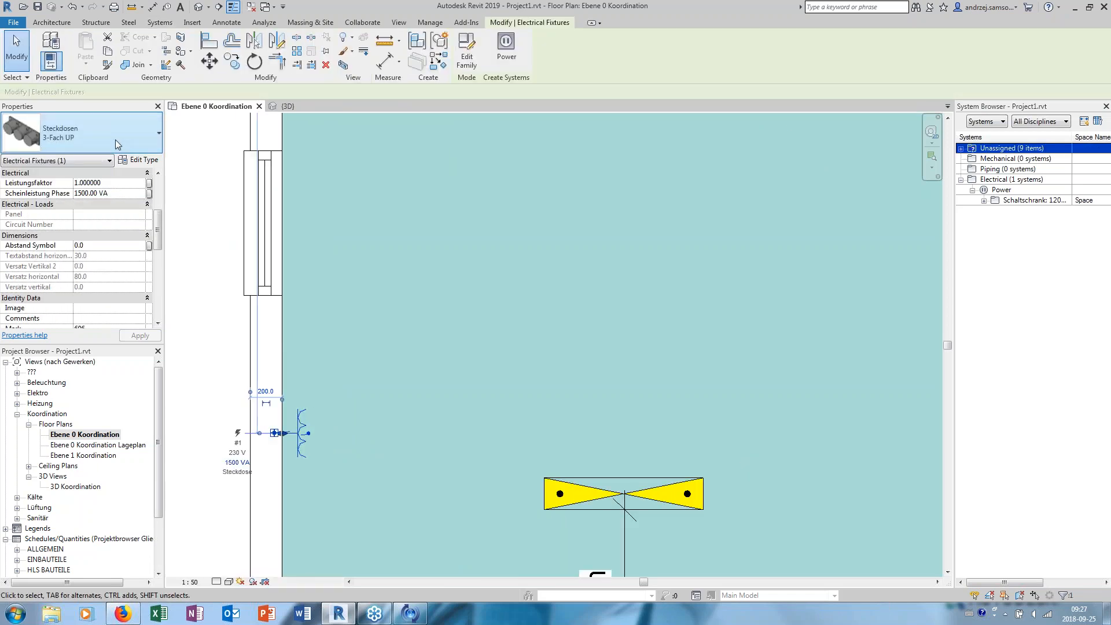
click(115, 134)
click(78, 315)
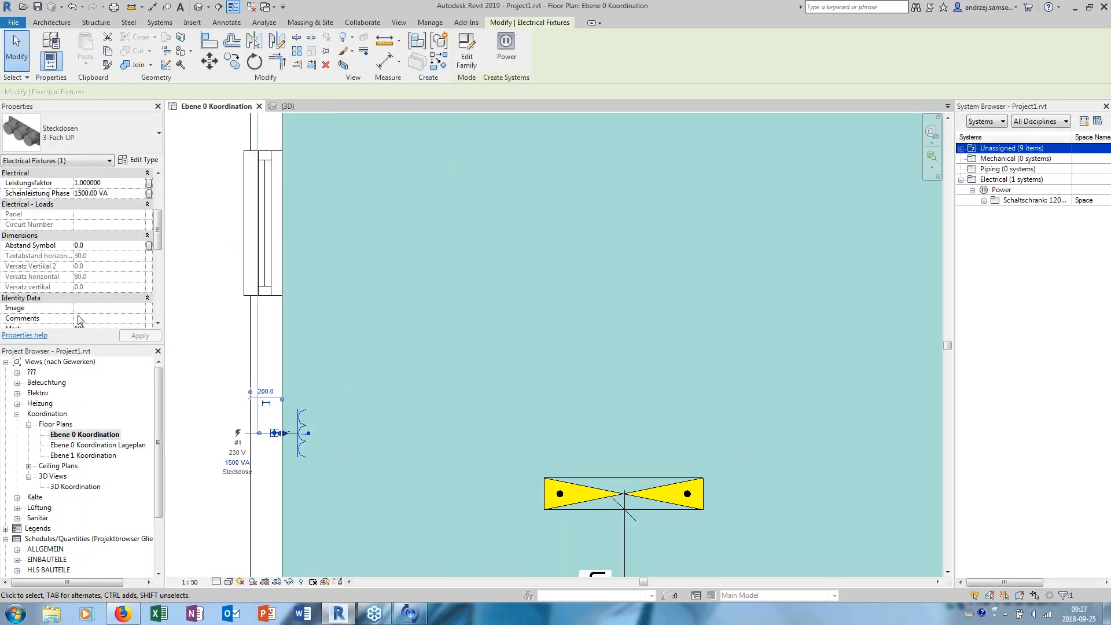
click(343, 400)
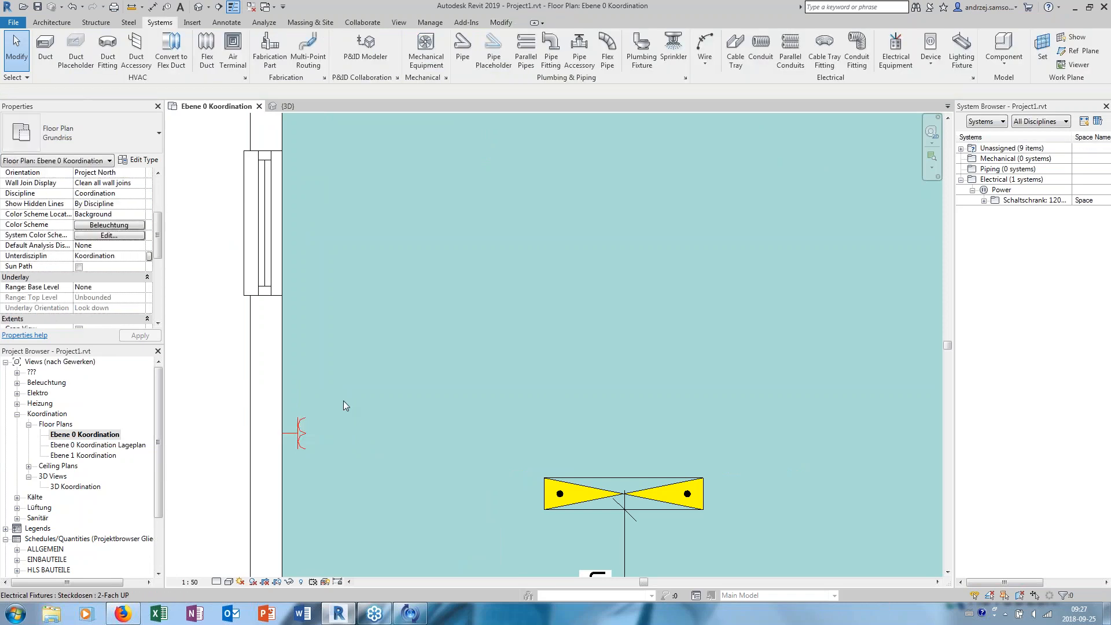
- Open the upper-wall socket's Steckdosen family for editing and select its electrical connector to examine system type, voltage and load
scroll(355, 364, down, 2)
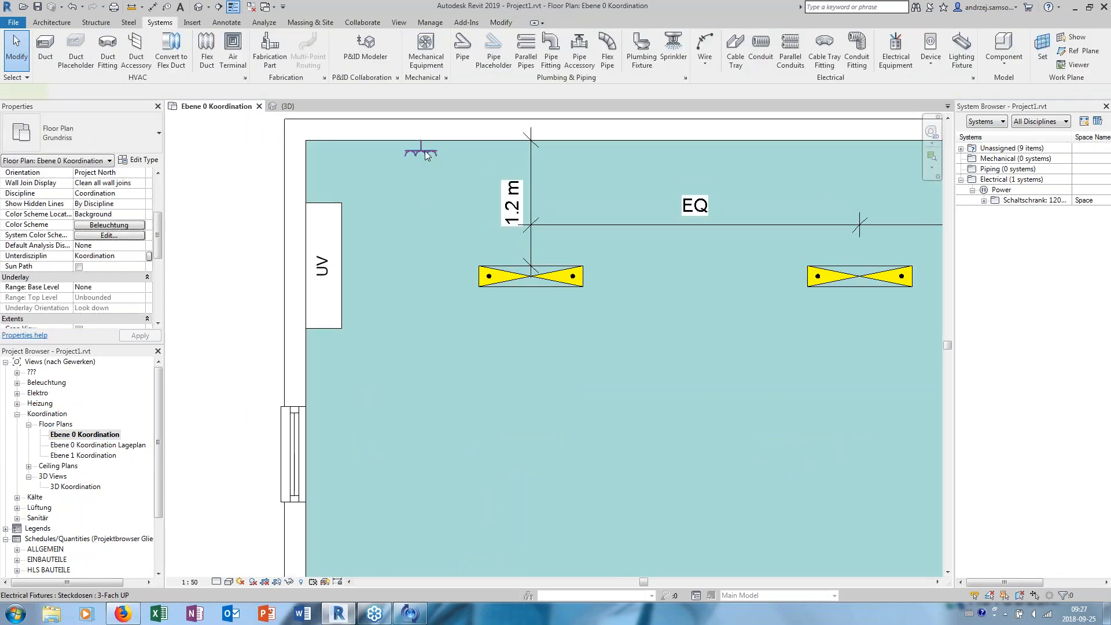
click(421, 145)
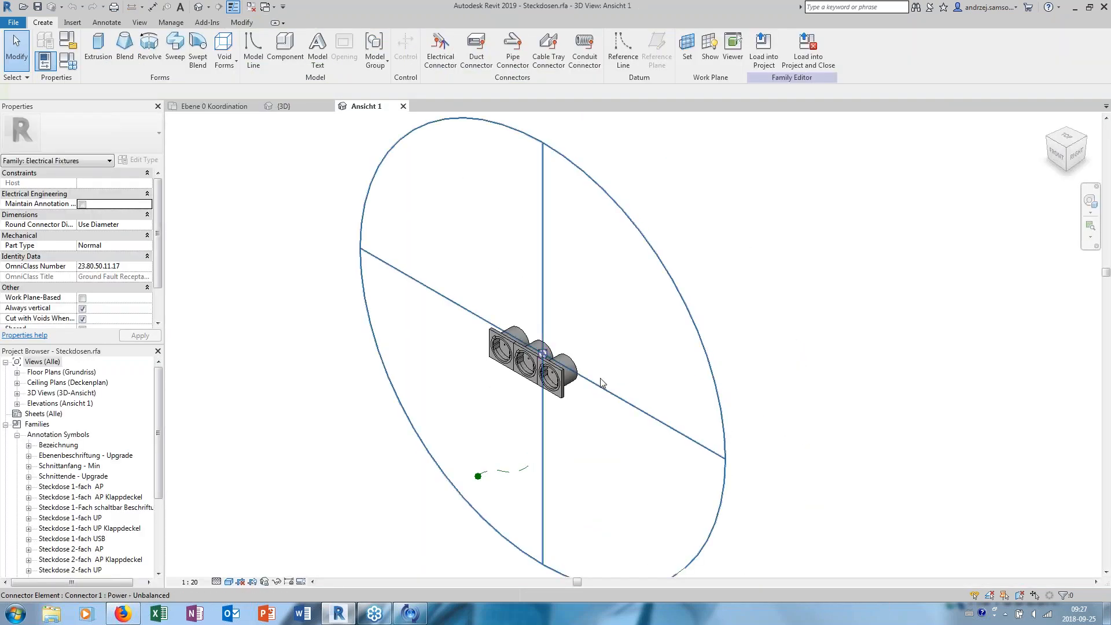
shift+middle_drag(602, 383, 348, 354)
scroll(535, 362, up, 3)
shift+middle_drag(553, 387, 521, 318)
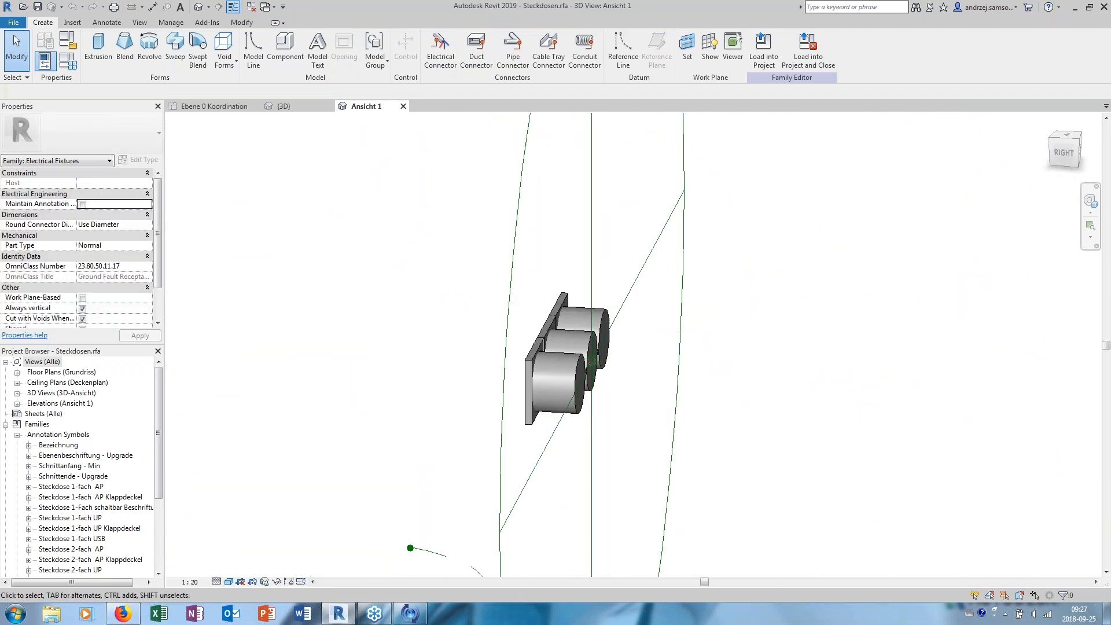
click(593, 272)
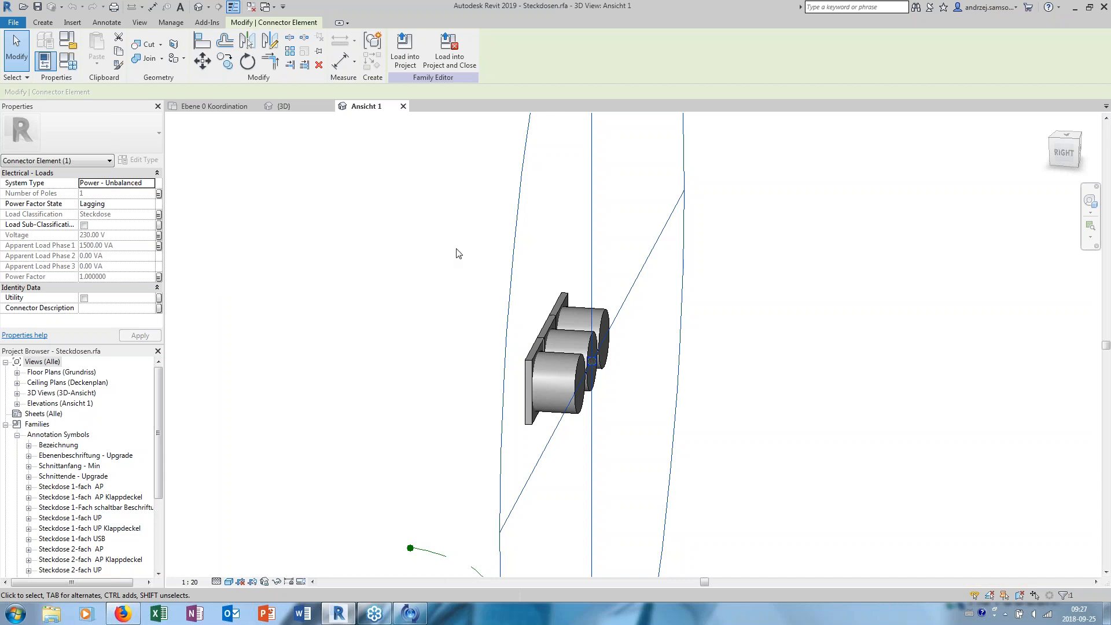
- Examine the parameters and formulas of the socket family's 3-Fach UP type, discard the dialog, and close the family view
shift+middle_drag(458, 253, 393, 272)
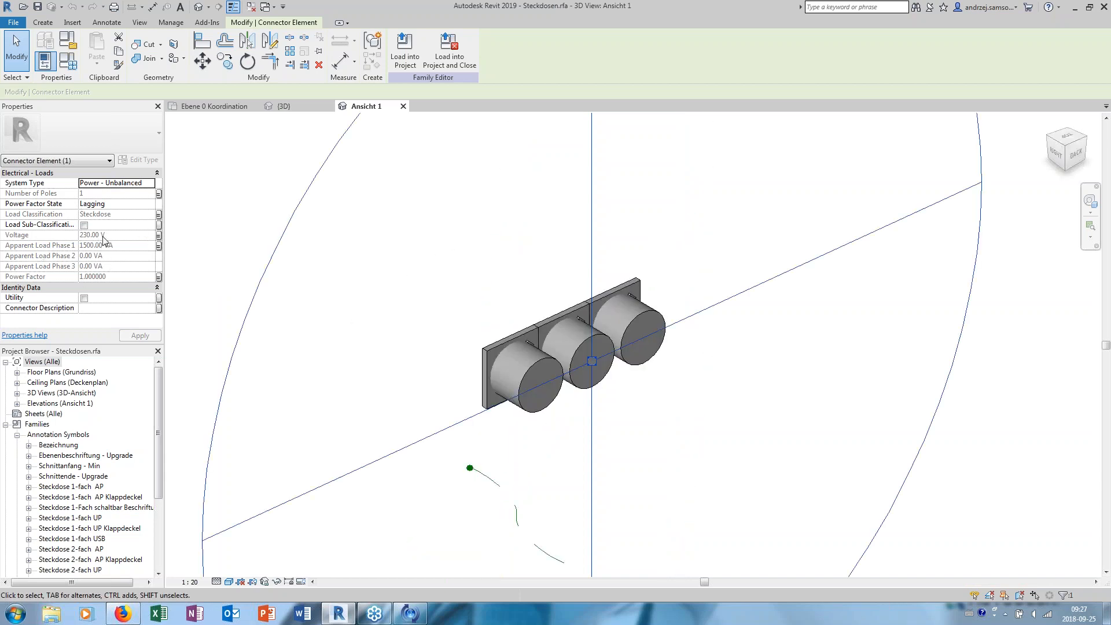
click(67, 40)
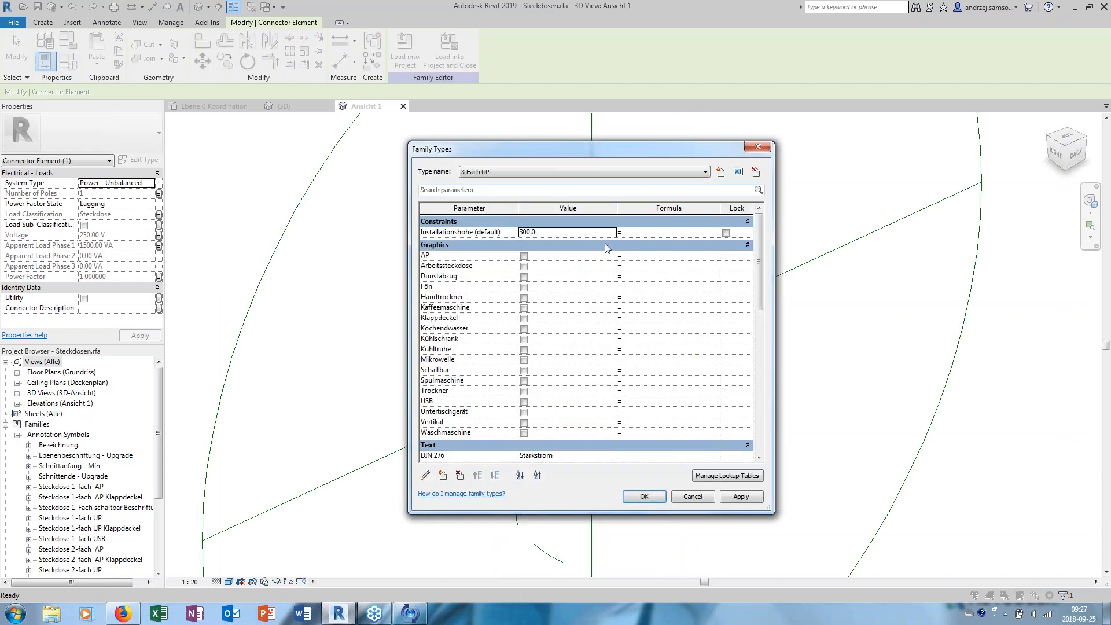
drag(759, 288, 799, 417)
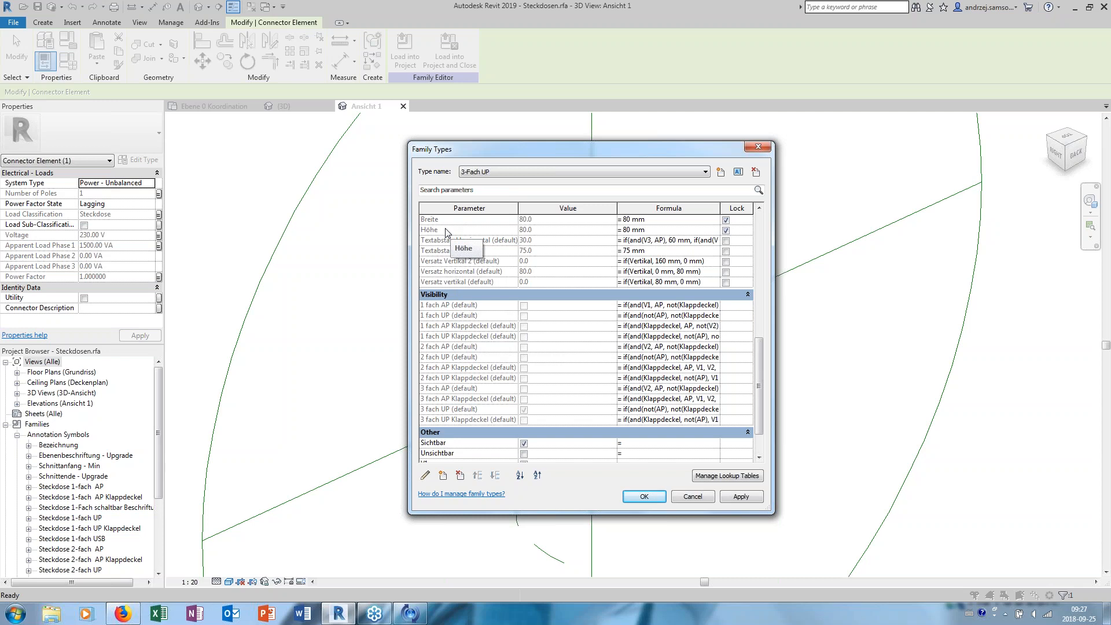
click(711, 497)
key(Escape)
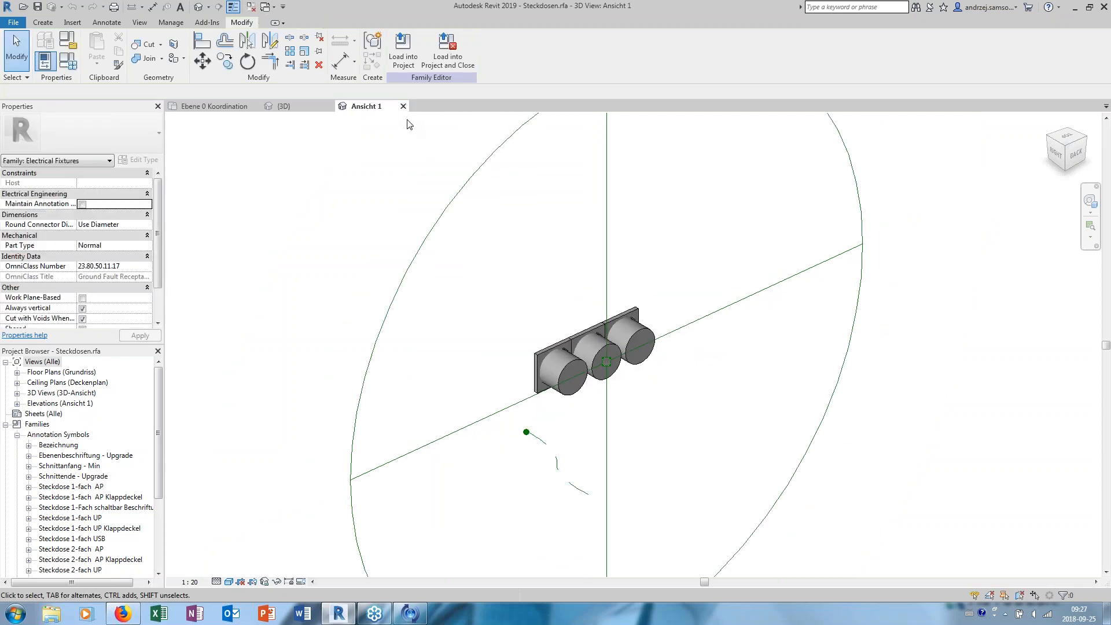
click(404, 107)
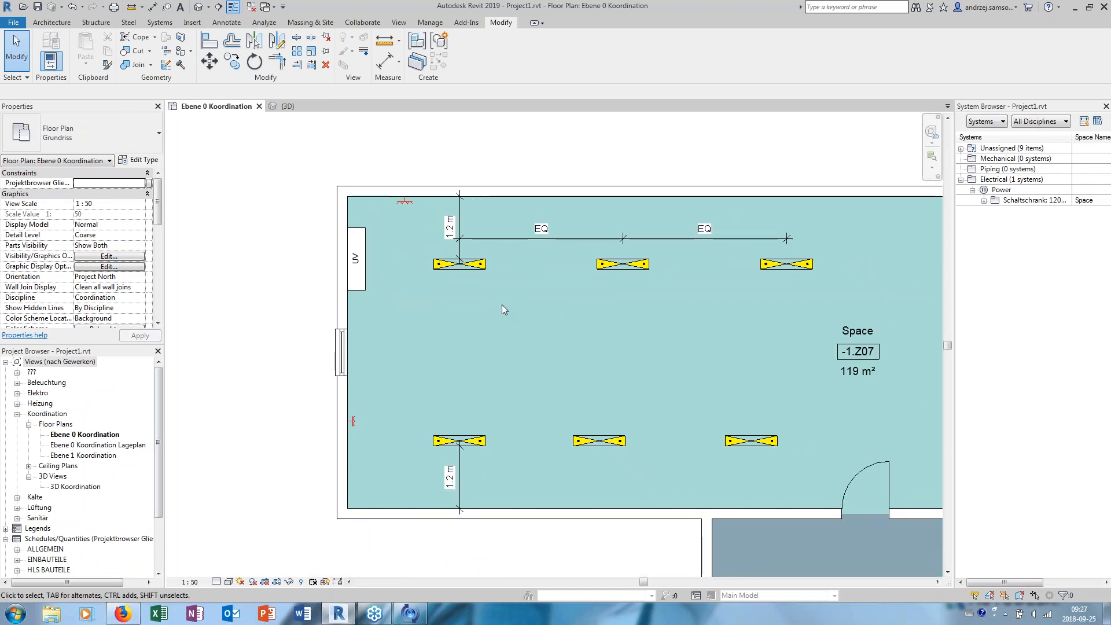
- Edit the lighting fixtures' power circuit to add the upper-wall socket and the window-wall socket, and finish editing the circuit
key(Tab)
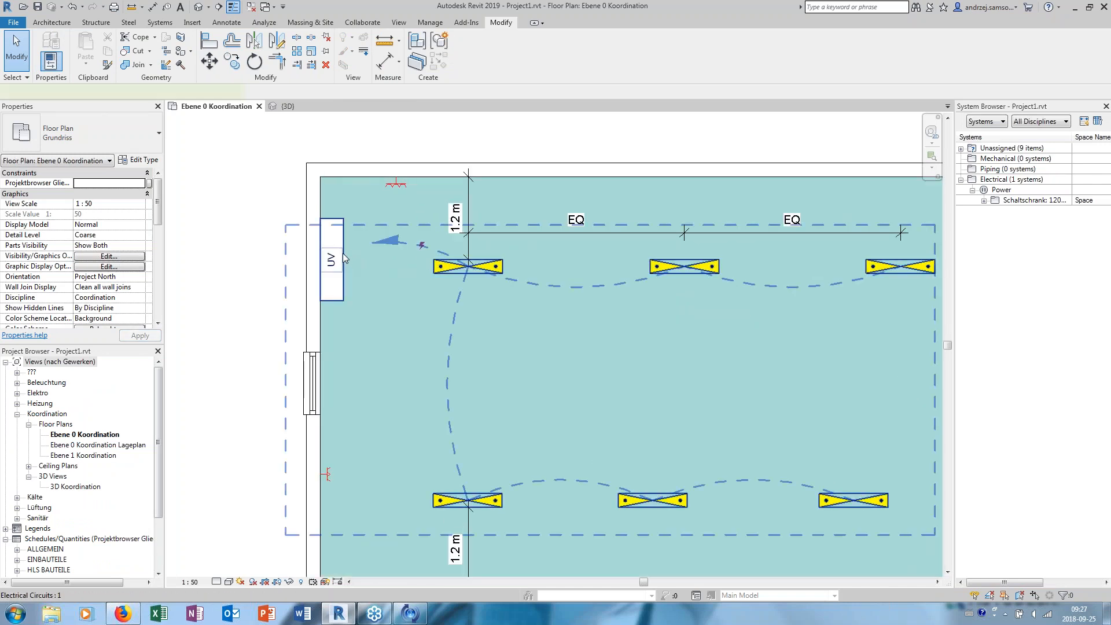
click(343, 256)
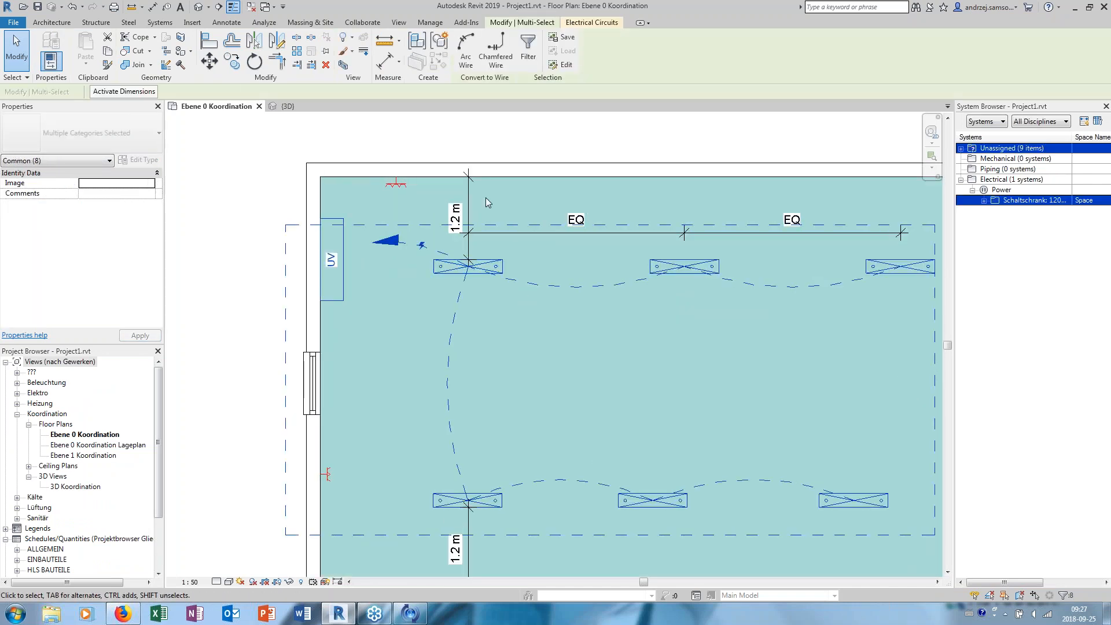
click(587, 23)
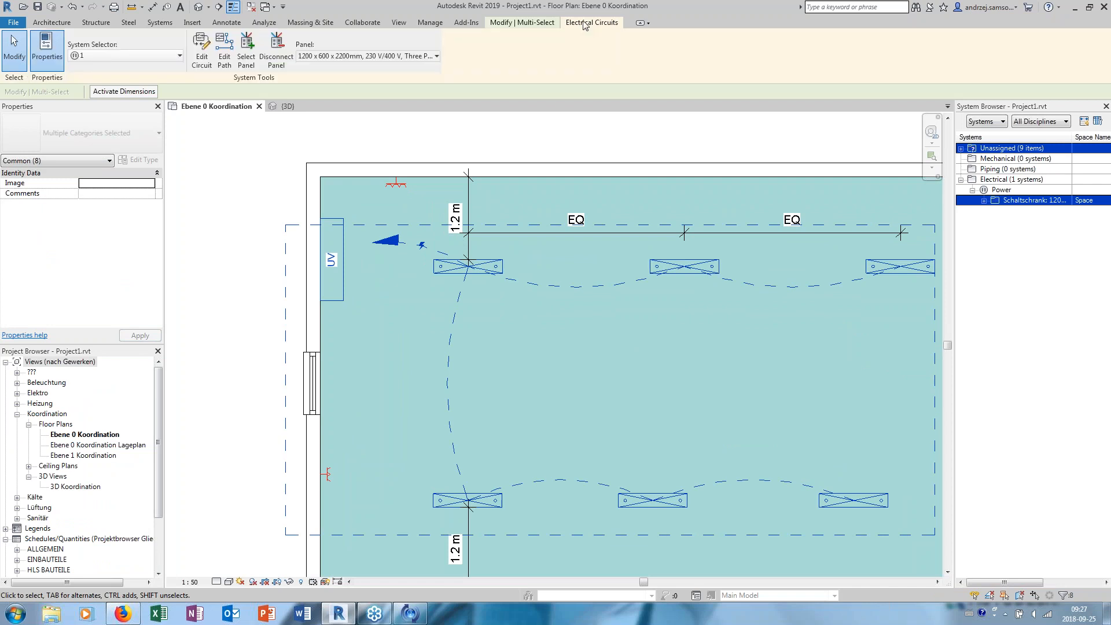
click(201, 58)
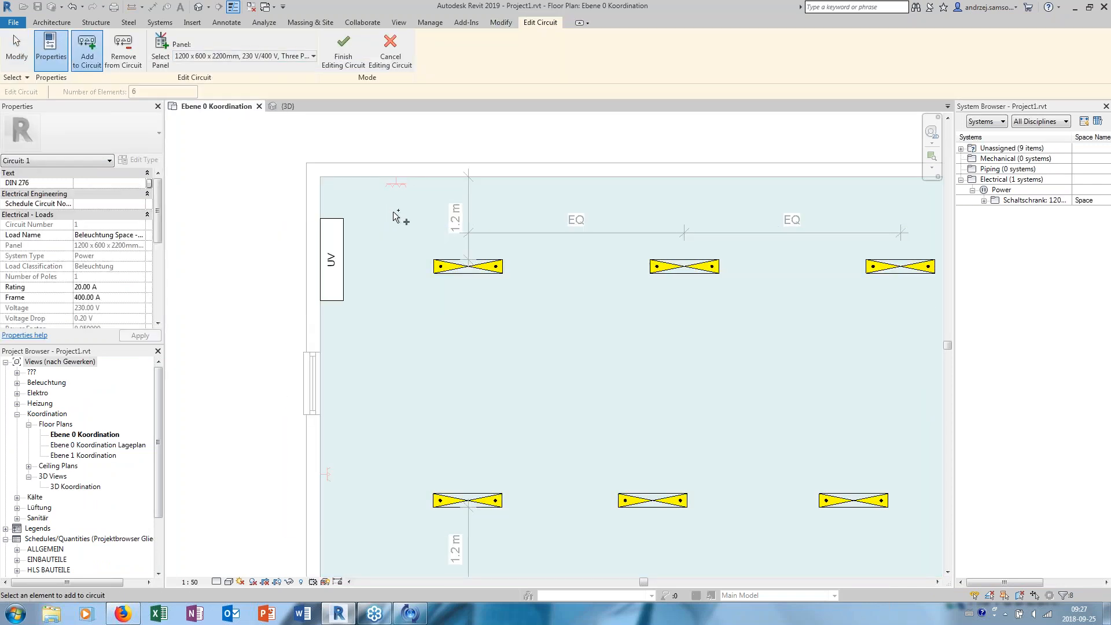
middle_drag(471, 229, 433, 221)
click(359, 178)
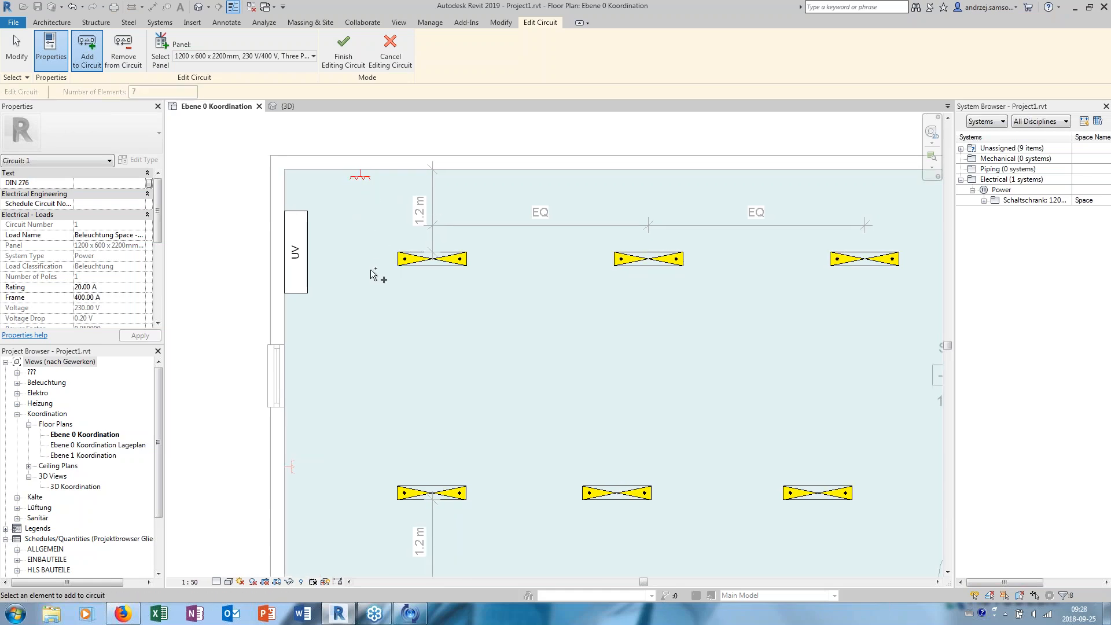
middle_drag(325, 471, 325, 412)
click(289, 406)
middle_drag(371, 284, 363, 313)
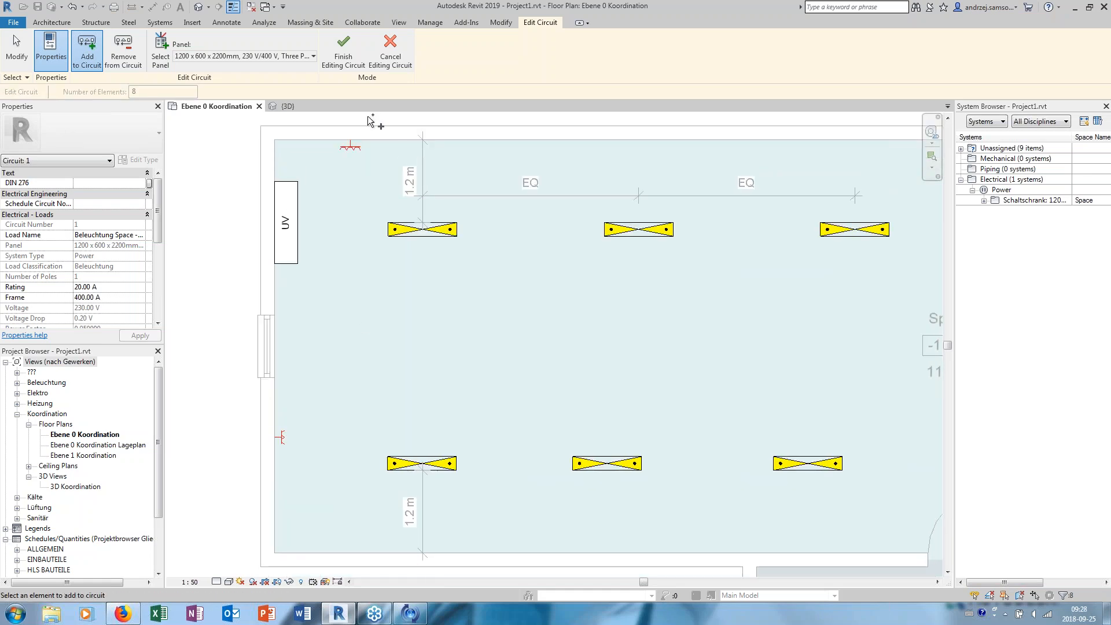
click(347, 66)
- Create similar 3-Fach UP sockets from the upper-wall one and place three more along the upper wall, spaced towards the door side
click(351, 148)
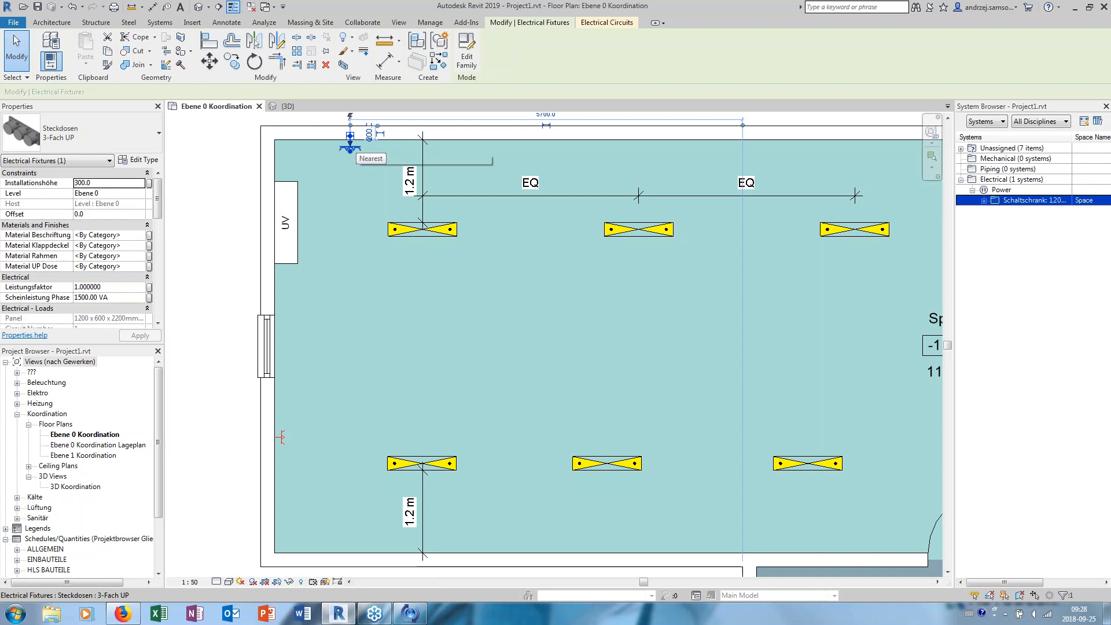
right_click(356, 150)
click(397, 232)
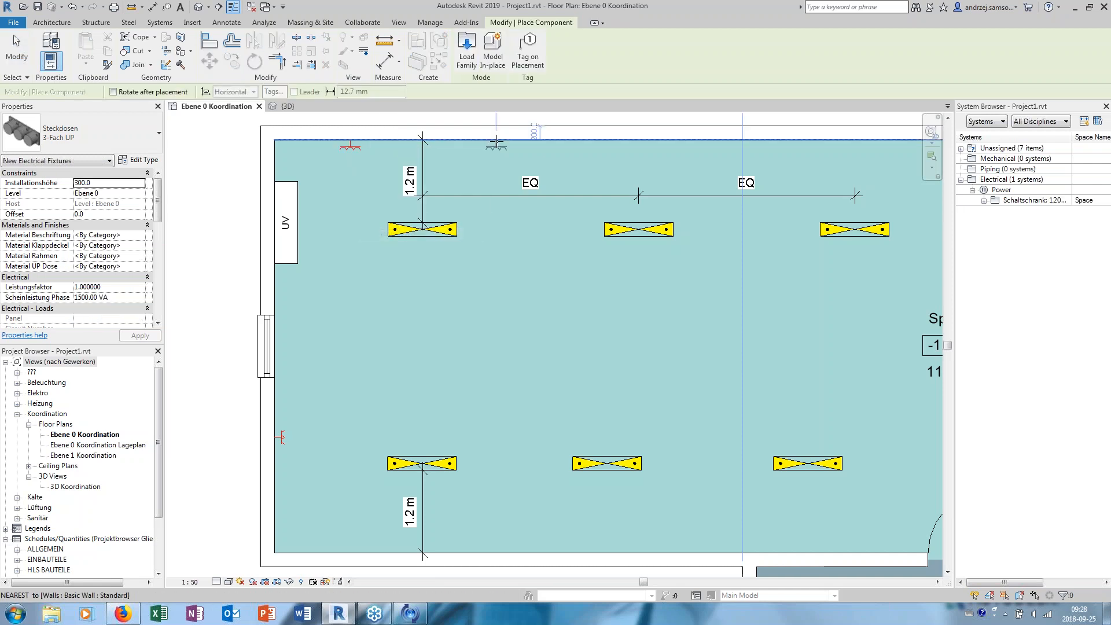
click(637, 144)
click(775, 144)
key(Escape)
key(Escape)
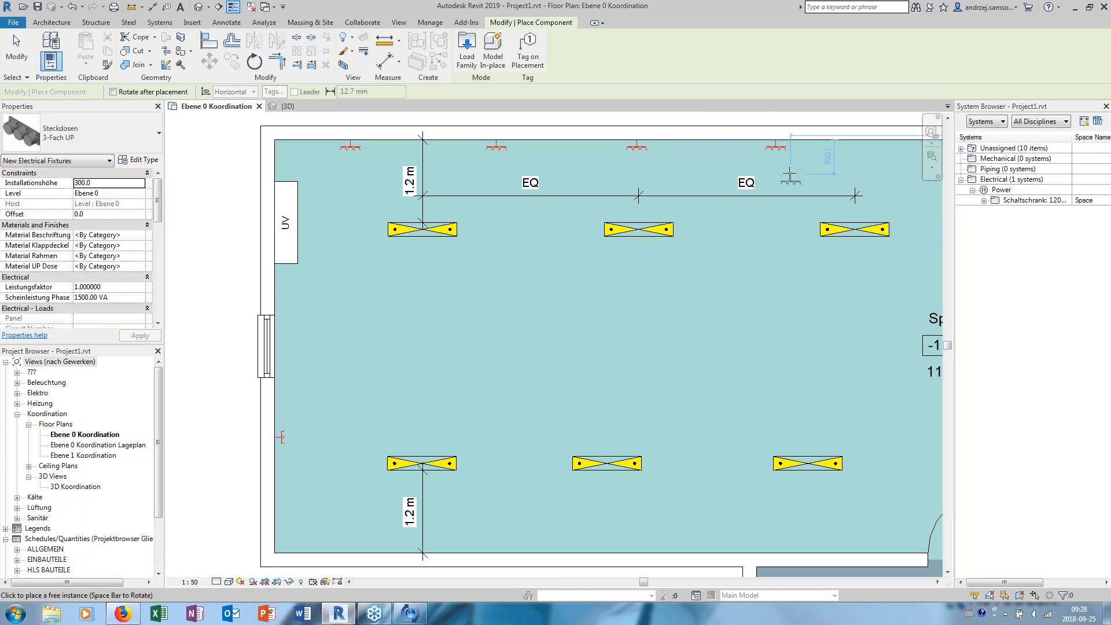
- Reopen circuit 1 for editing and add the second socket on the upper wall to it
key(Tab)
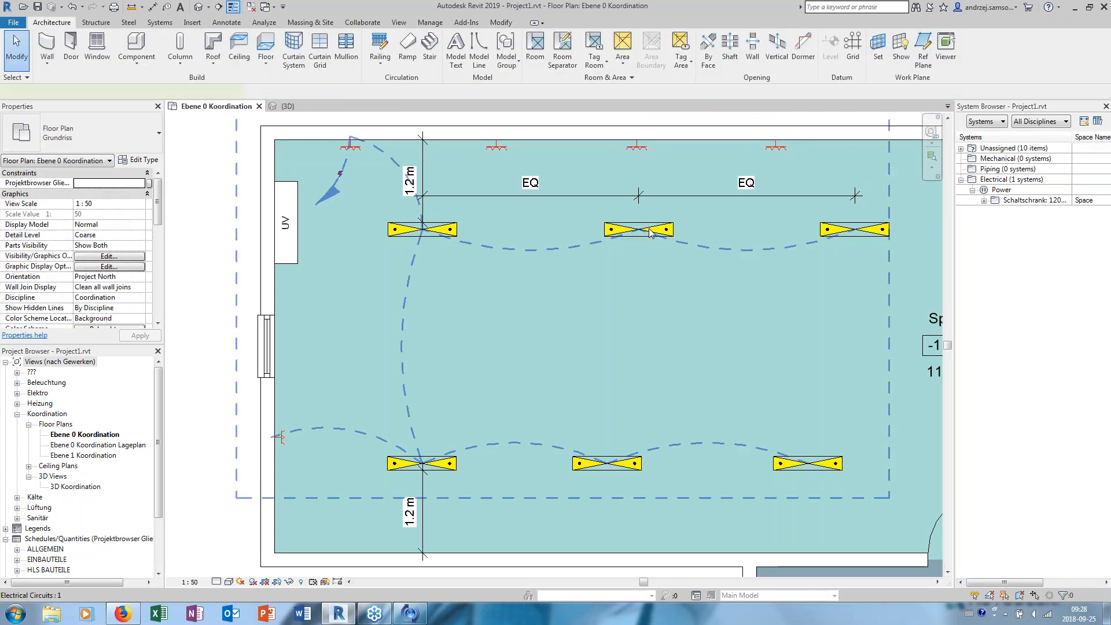
click(638, 230)
click(465, 53)
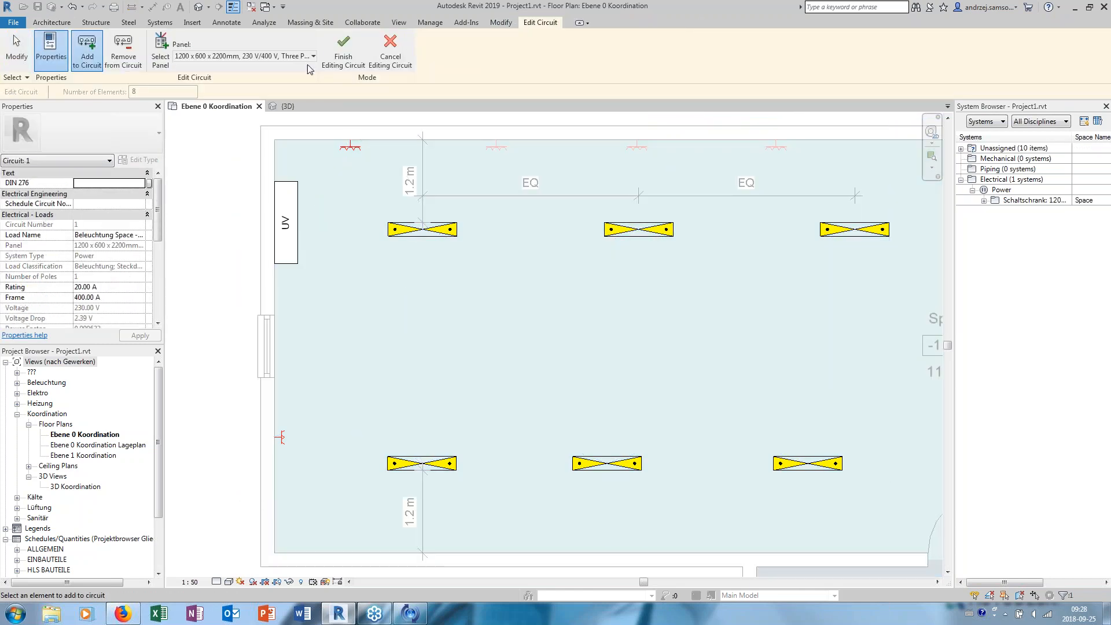
click(496, 146)
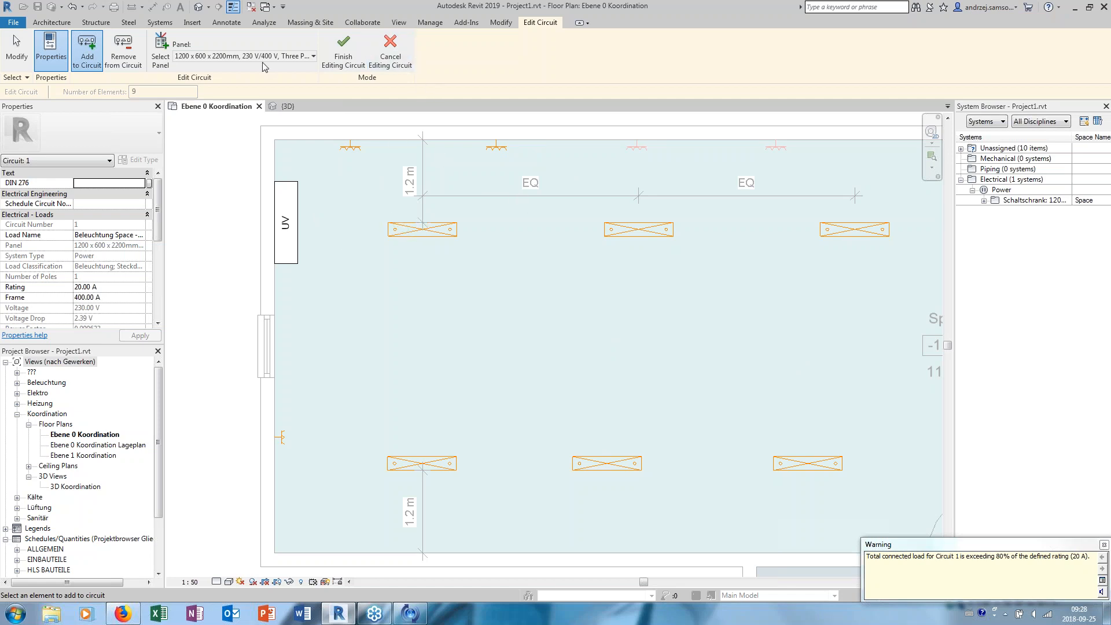
- Remove the second socket on the upper wall from circuit 1 and finish editing the circuit
click(123, 51)
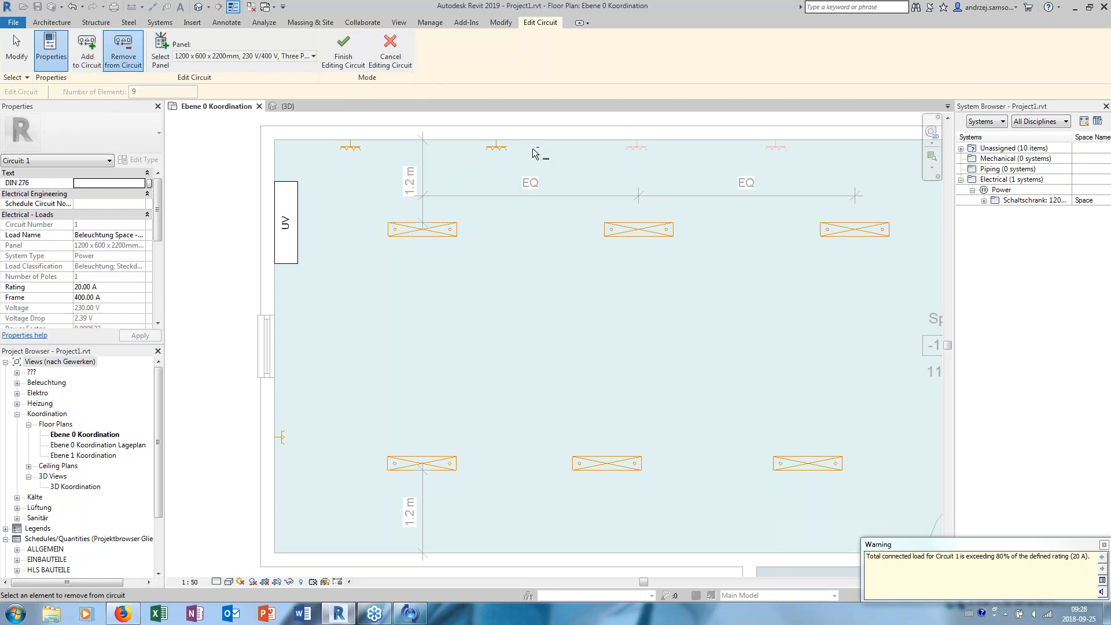
click(496, 149)
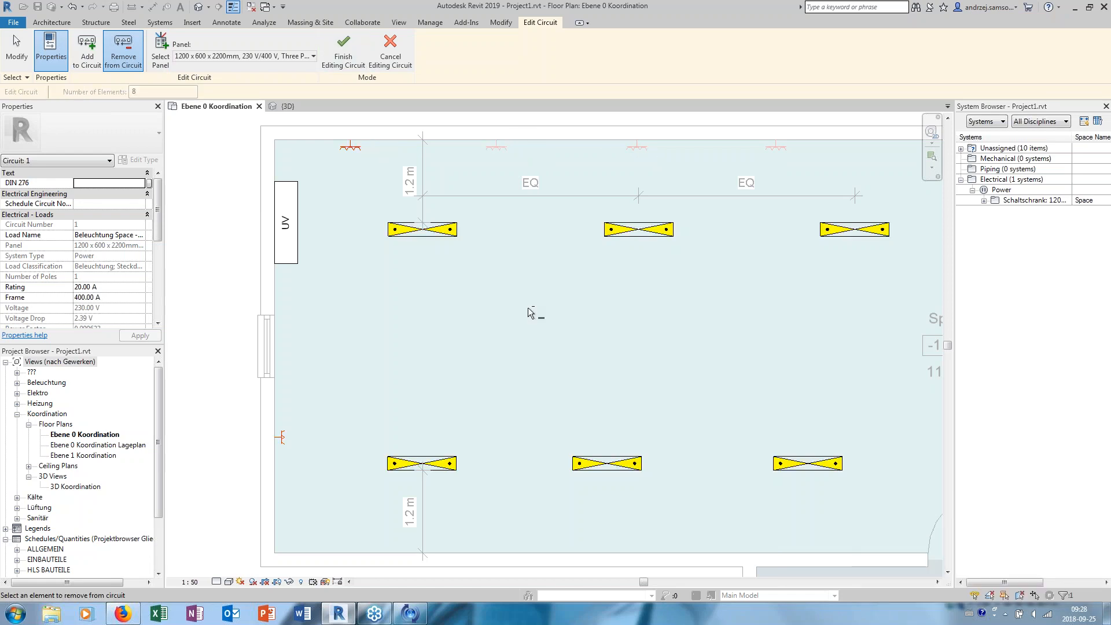
click(360, 58)
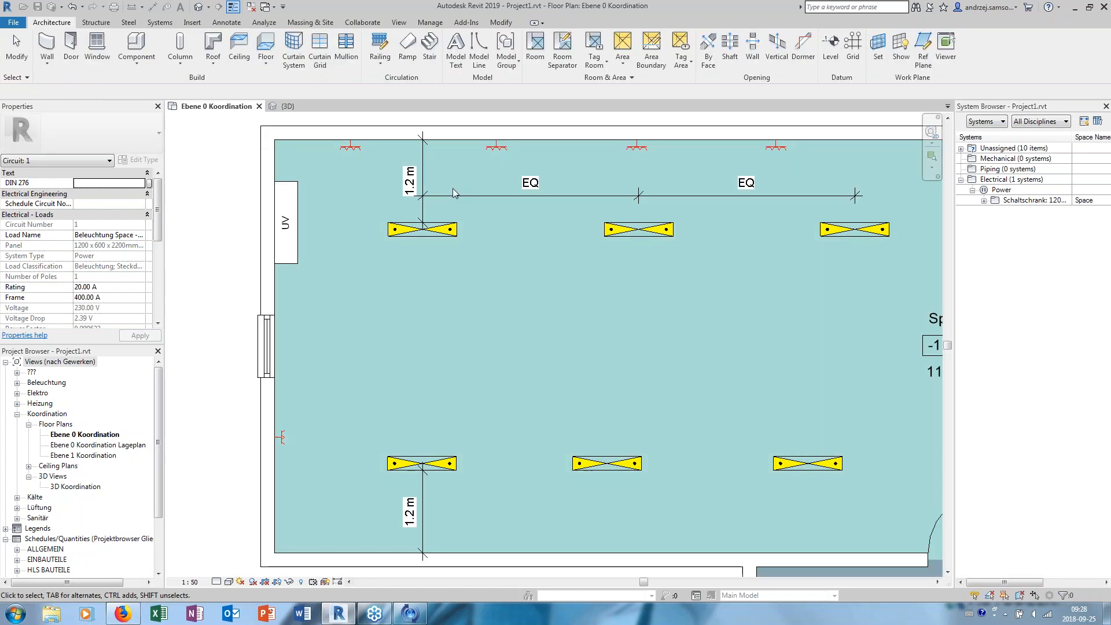
- Place a Schalter 1-polig UP lighting device on the room's lower wall, just beside the door
scroll(460, 167, down, 1)
scroll(436, 185, up, 1)
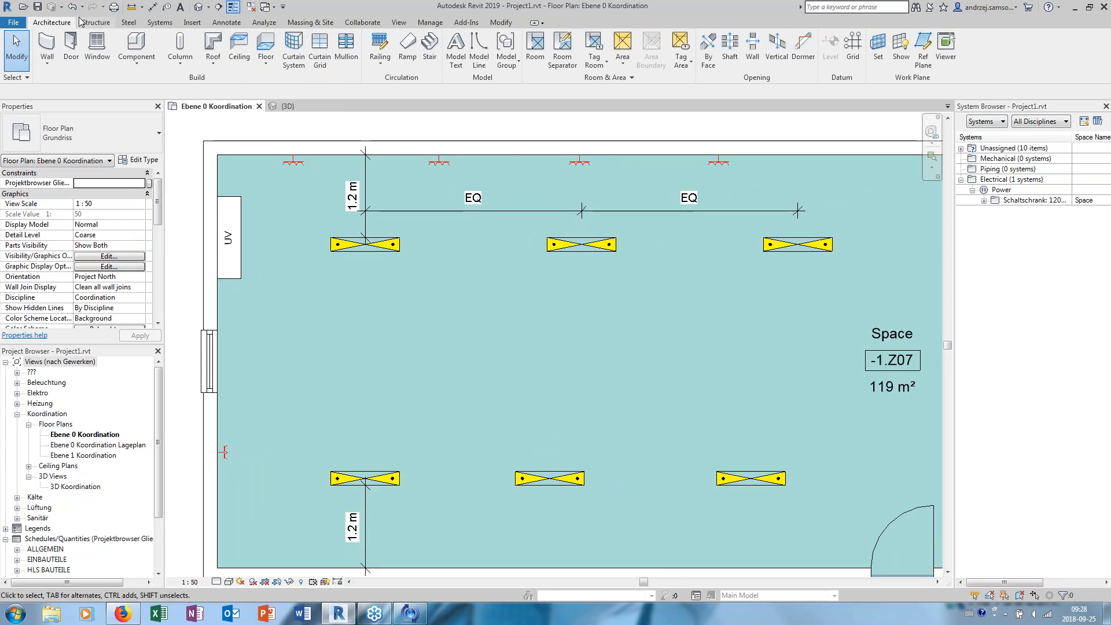
click(159, 22)
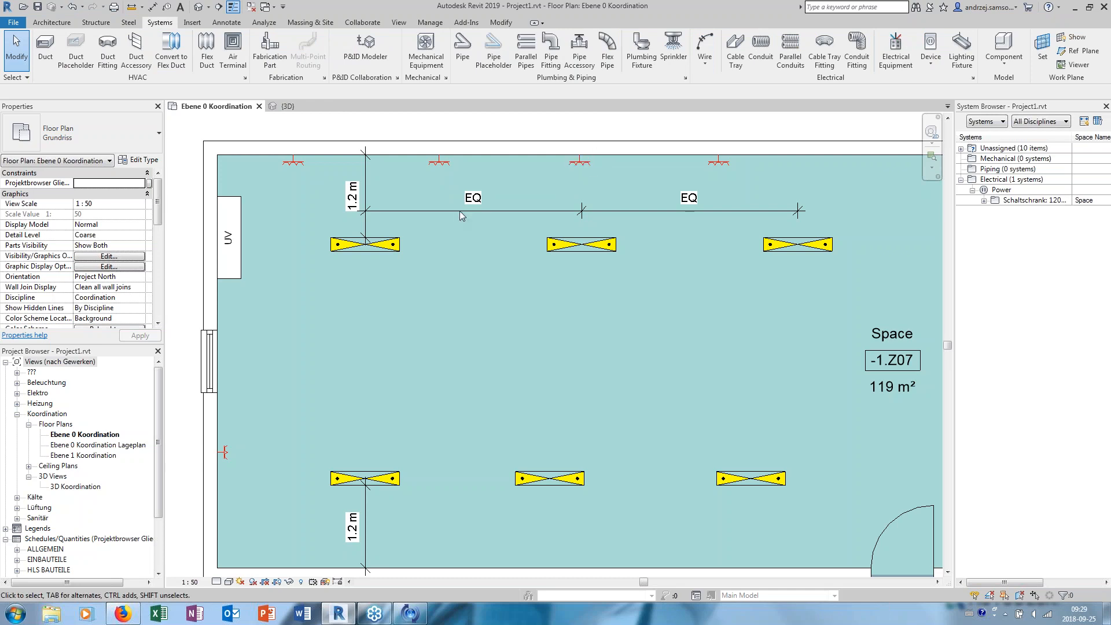
middle_drag(682, 276, 630, 277)
scroll(630, 275, down, 1)
scroll(752, 480, up, 2)
right_click(737, 479)
click(660, 364)
scroll(661, 364, down, 3)
middle_drag(687, 347, 681, 359)
scroll(779, 330, up, 1)
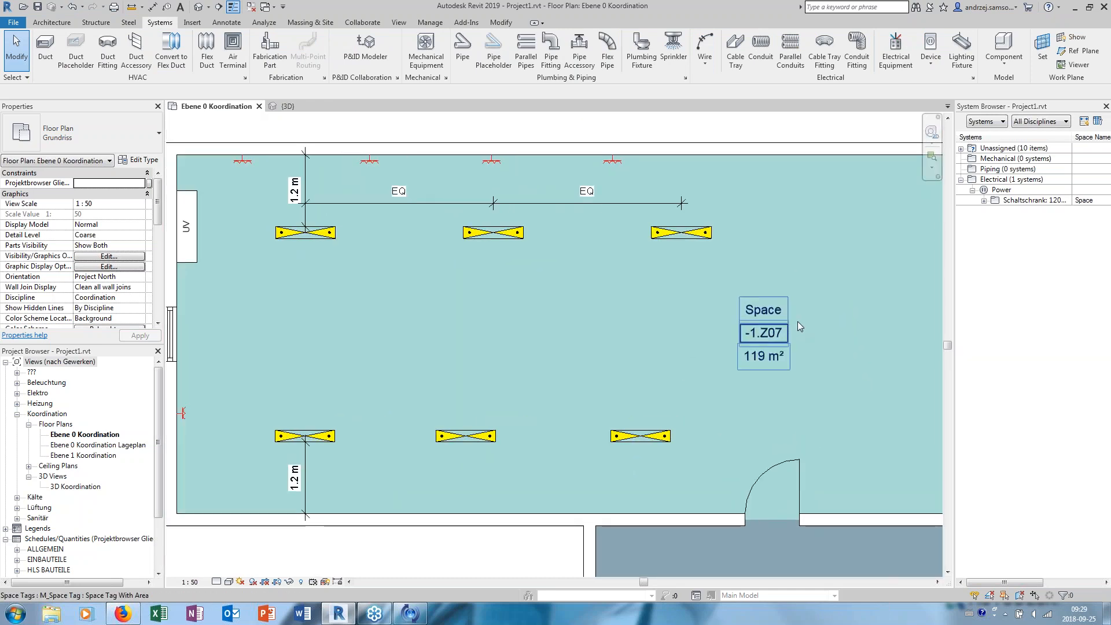
click(931, 48)
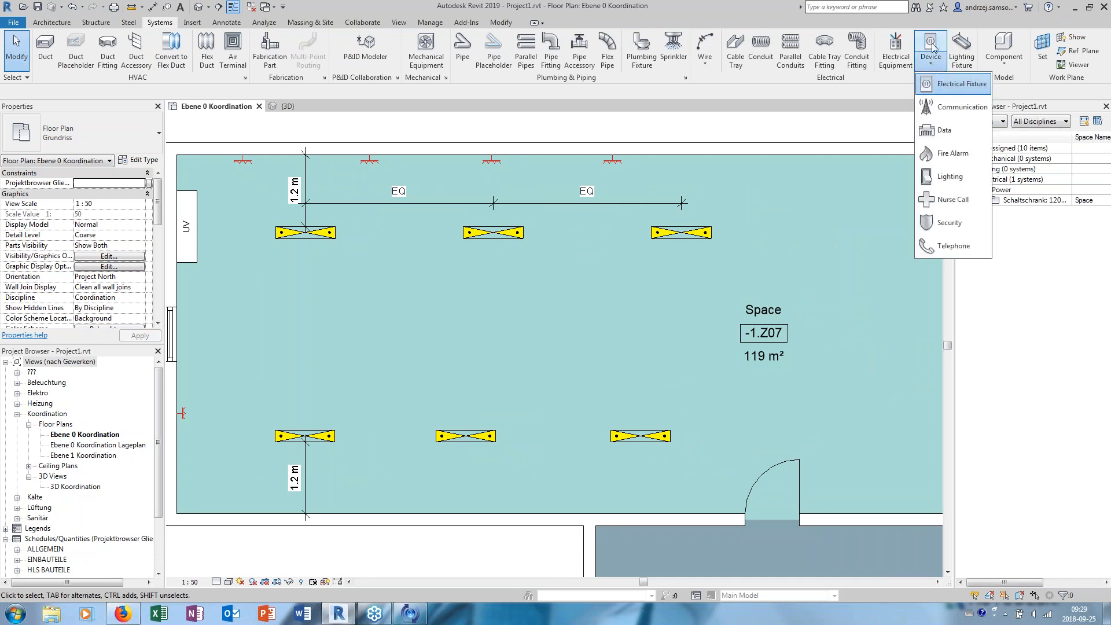
click(949, 176)
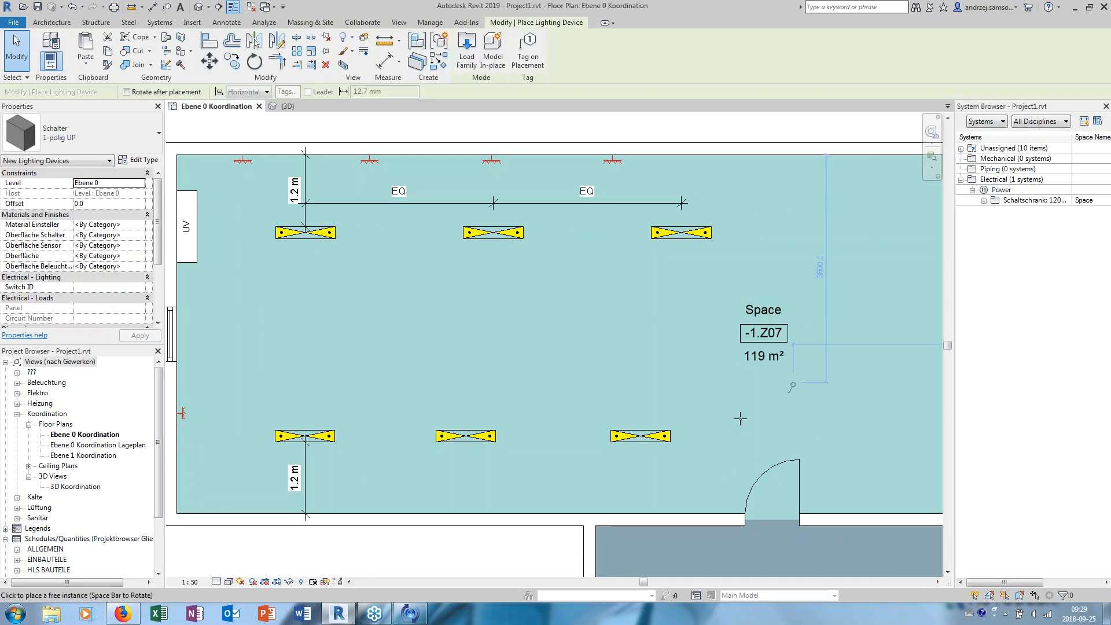
scroll(717, 466, up, 4)
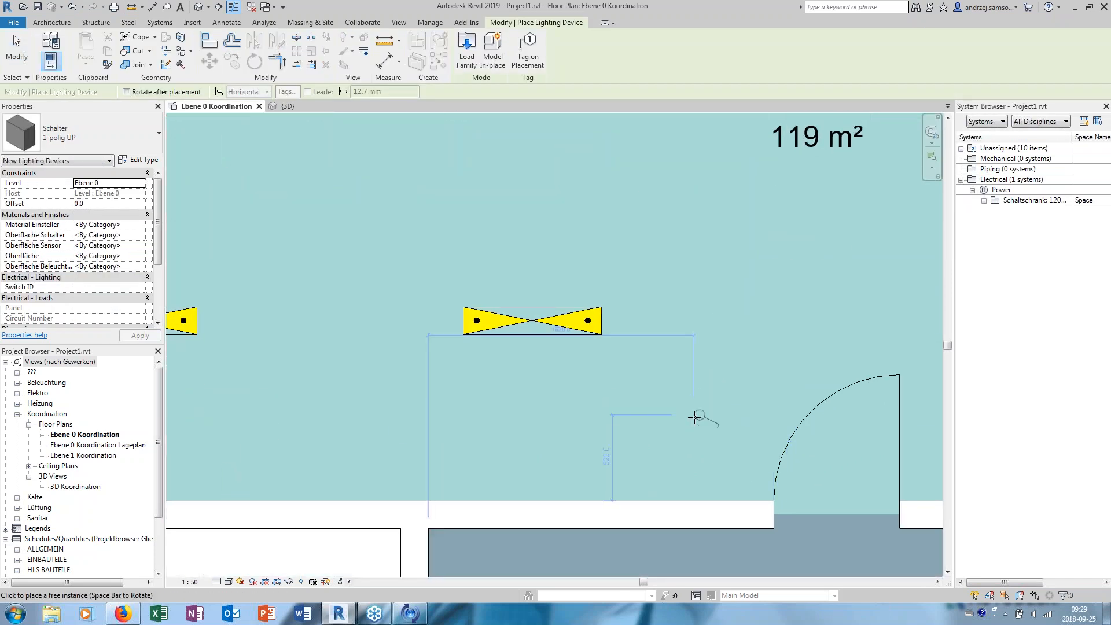
click(706, 495)
key(Escape)
key(Escape)
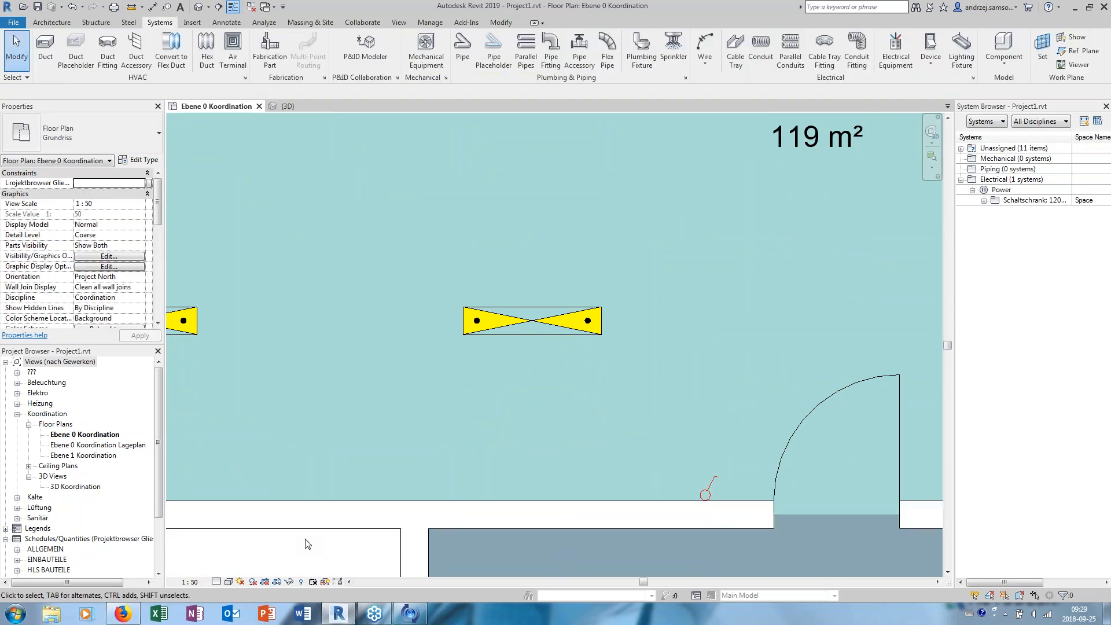
- Set the floor plan's detail level to Fine
click(184, 582)
click(215, 581)
click(231, 570)
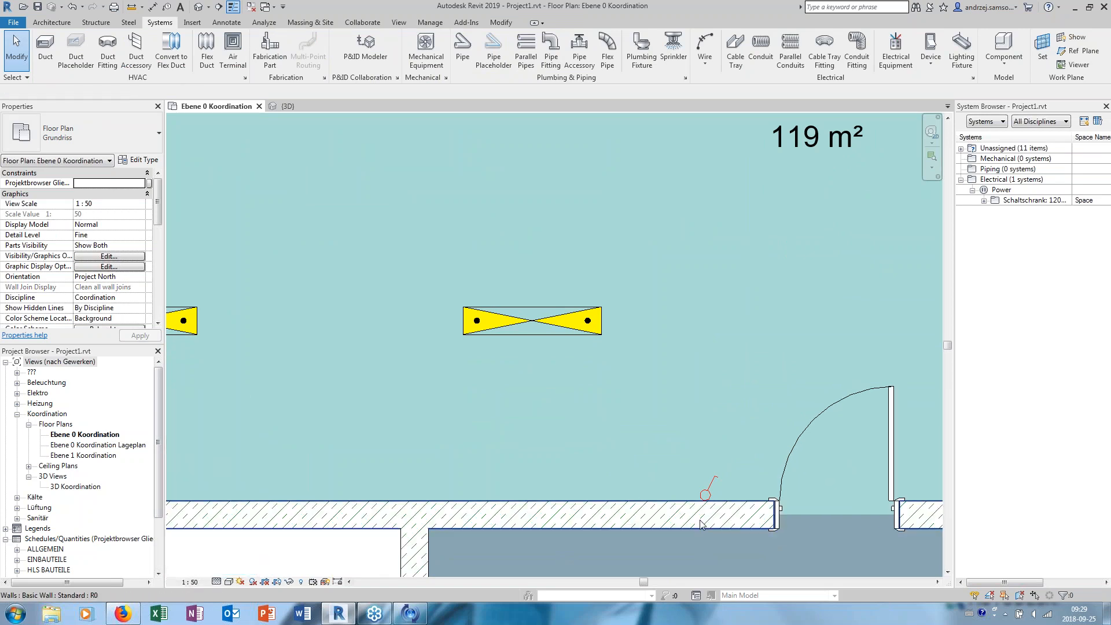
scroll(705, 471, down, 4)
scroll(486, 298, up, 2)
middle_drag(503, 286, 440, 272)
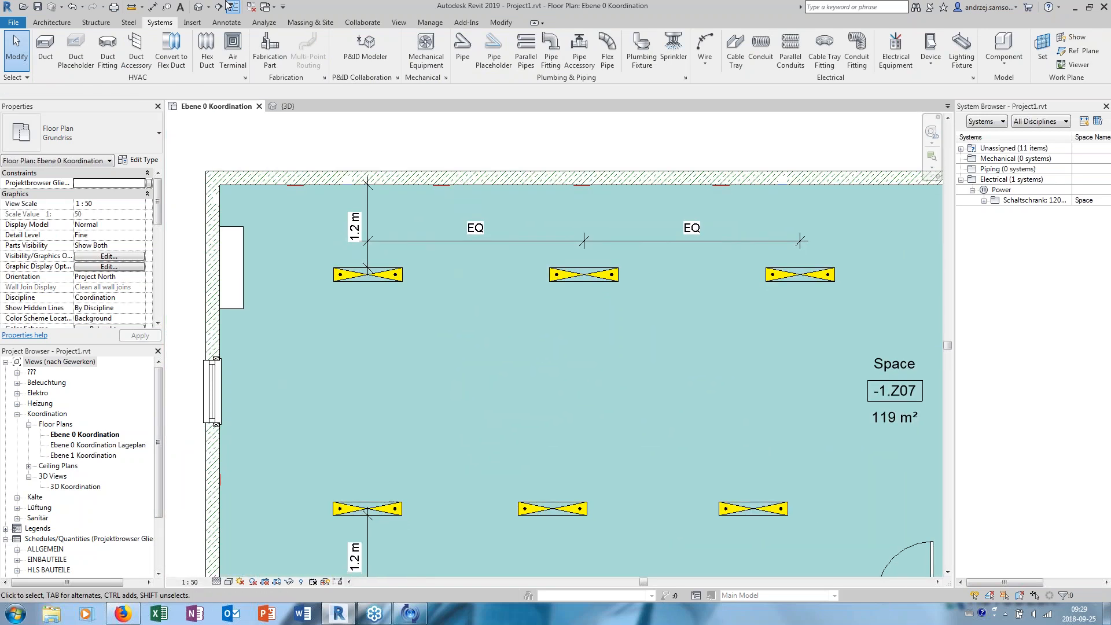
- Examine the new light switch on the wall beside the door in the 3D view
click(199, 6)
scroll(551, 333, down, 3)
shift+middle_drag(552, 333, 595, 417)
scroll(301, 482, up, 7)
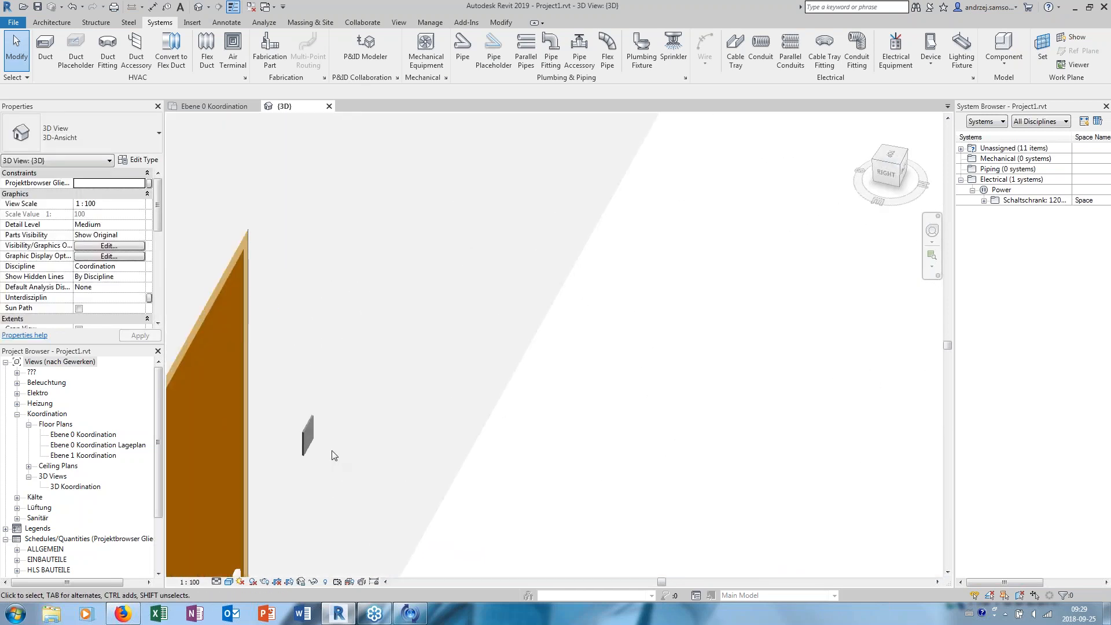
scroll(332, 452, up, 2)
click(305, 429)
shift+middle_drag(397, 422, 443, 391)
scroll(336, 363, down, 3)
click(339, 360)
click(320, 380)
scroll(511, 334, down, 3)
scroll(422, 374, up, 4)
click(422, 372)
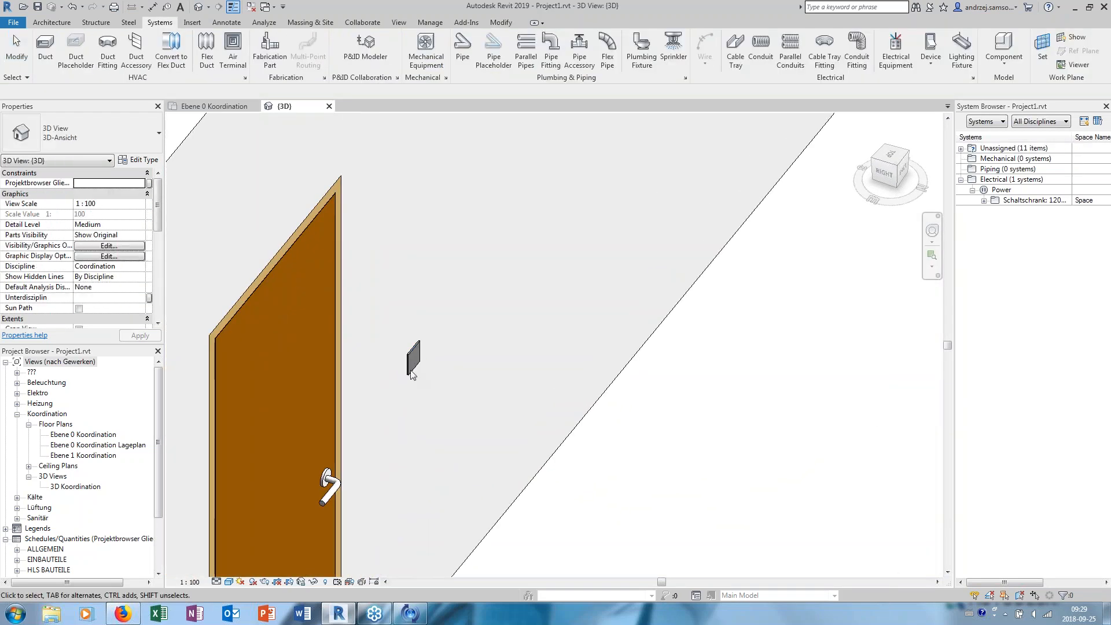
scroll(423, 373, down, 1)
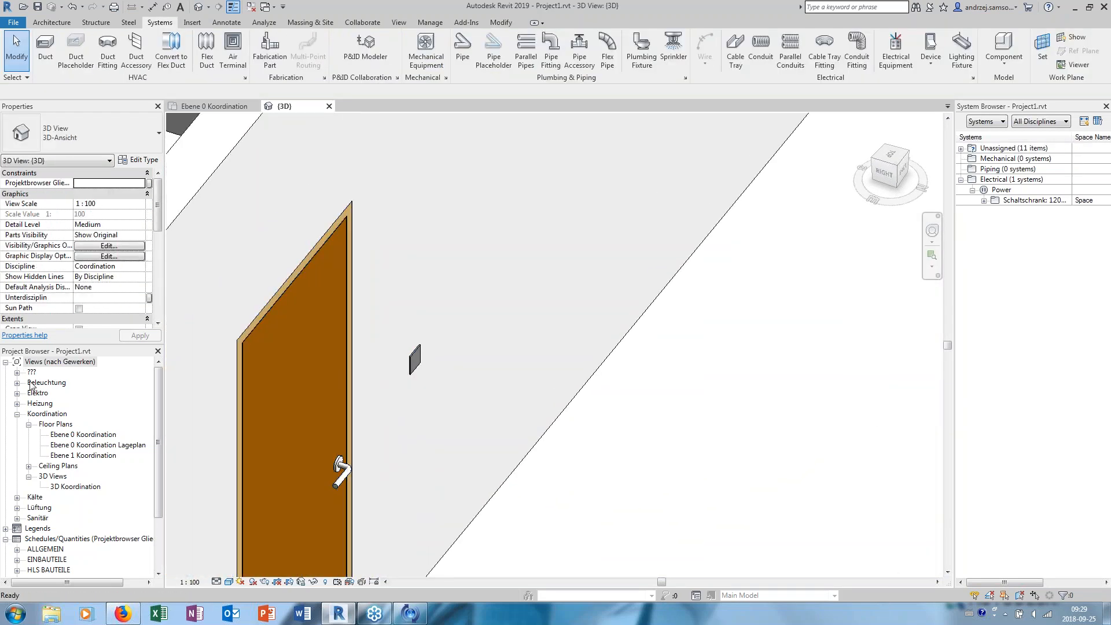
- Return to the Ebene 0 Koordination floor plan and set its detail level to Coarse
double_click(68, 435)
scroll(681, 463, down, 1)
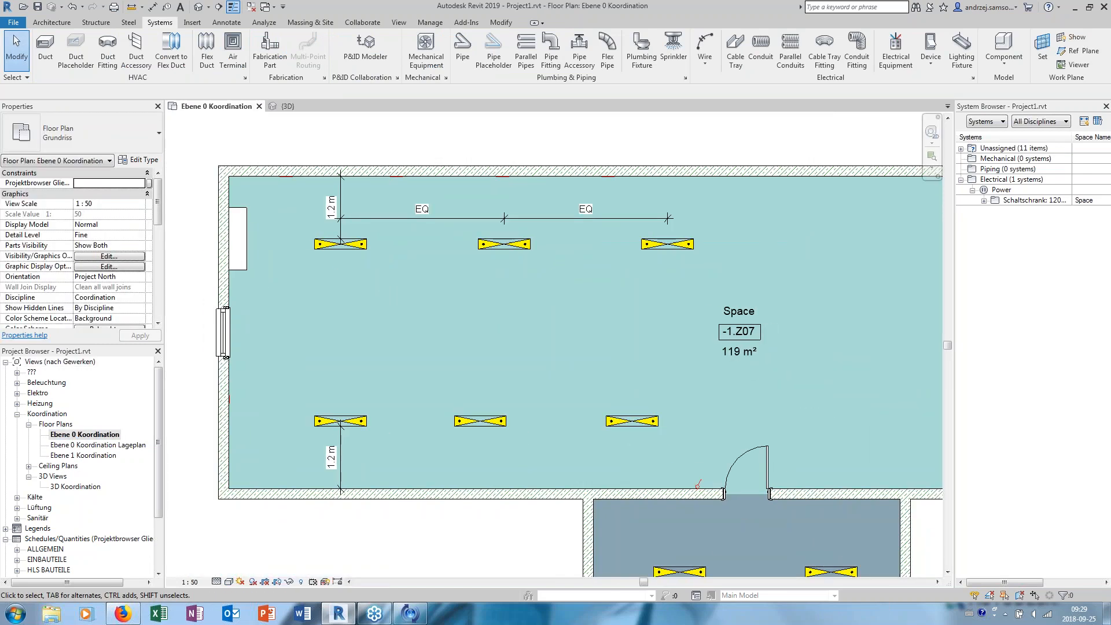
scroll(681, 463, up, 4)
scroll(666, 440, down, 3)
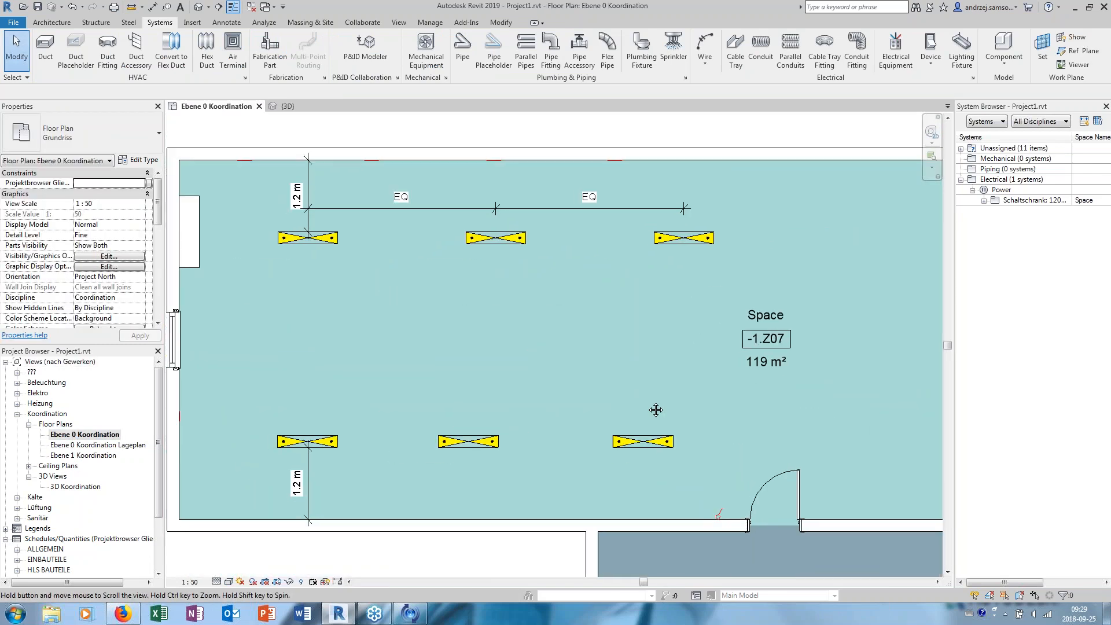
click(217, 582)
click(238, 547)
middle_drag(555, 381, 591, 353)
- Try to enter a zone name as the Switch ID of the light switch beside the door
click(735, 526)
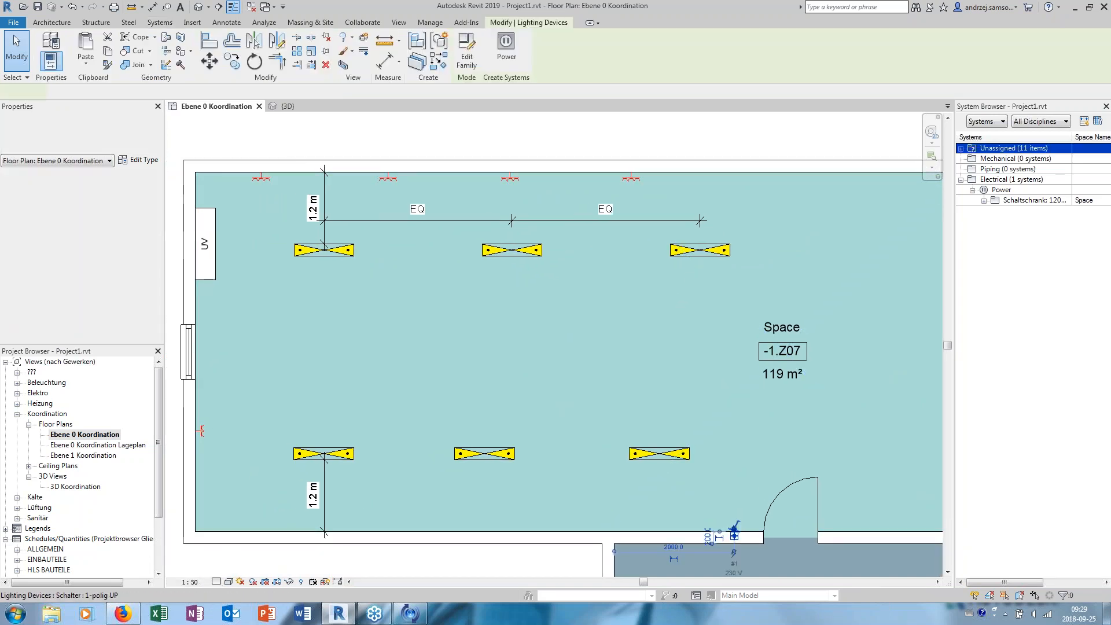
click(84, 288)
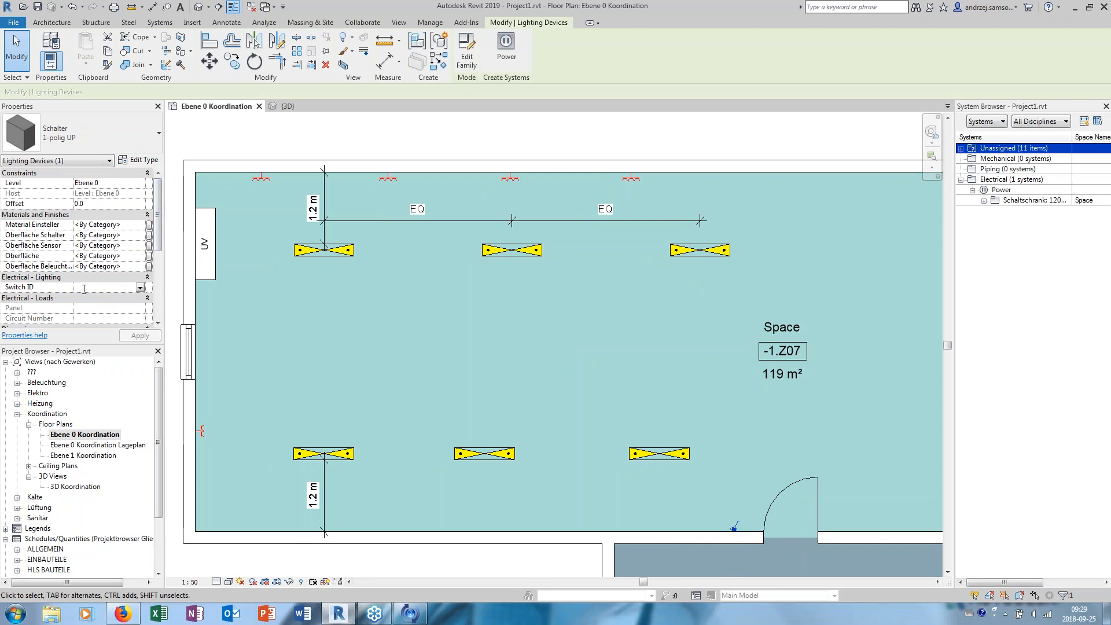
text(zone 1)
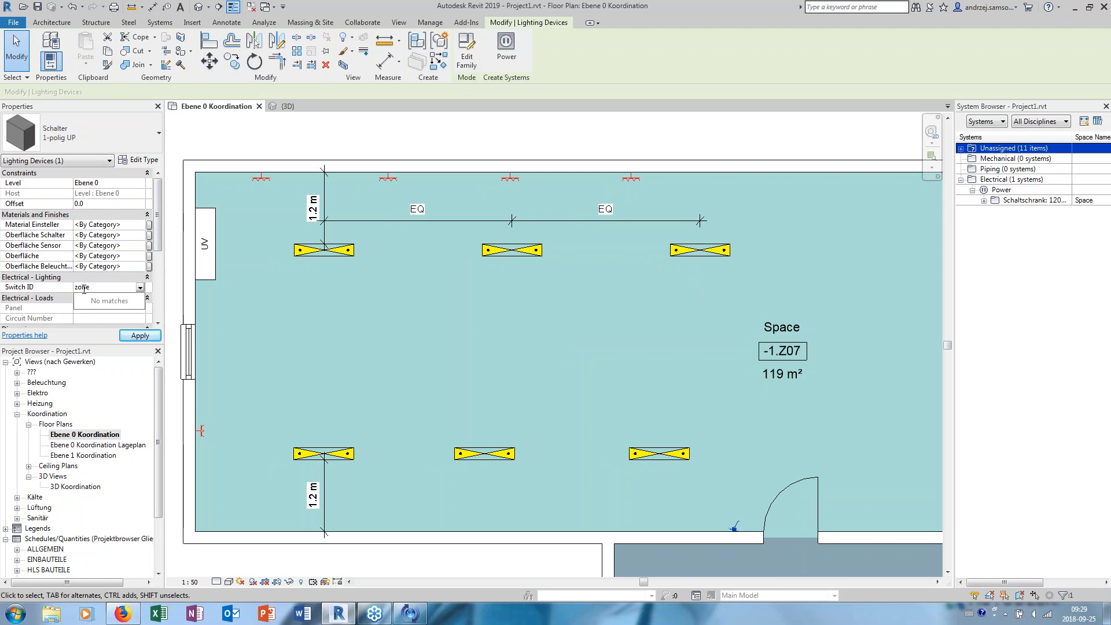
key(BackSpace)
key(BackSpace)
text(s)
click(147, 329)
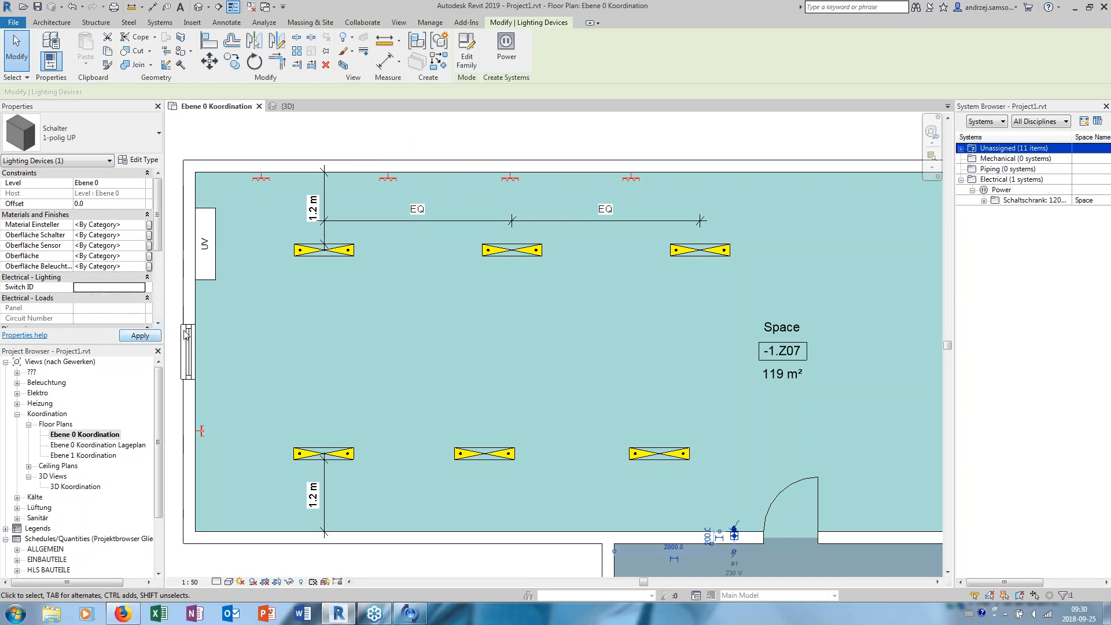
scroll(442, 296, down, 1)
key(Tab)
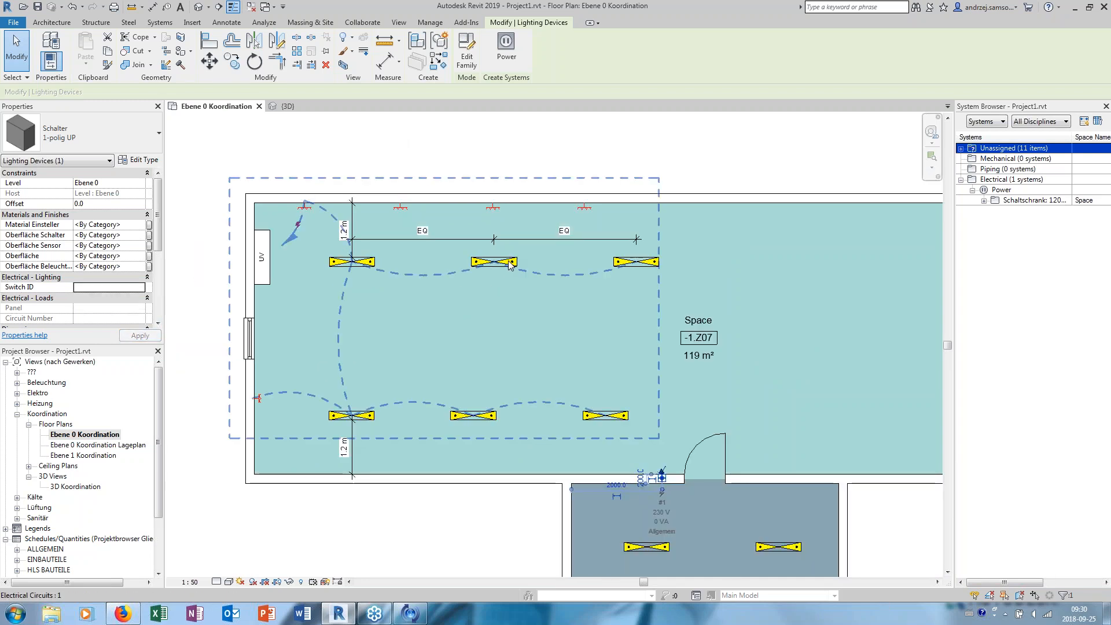
click(509, 265)
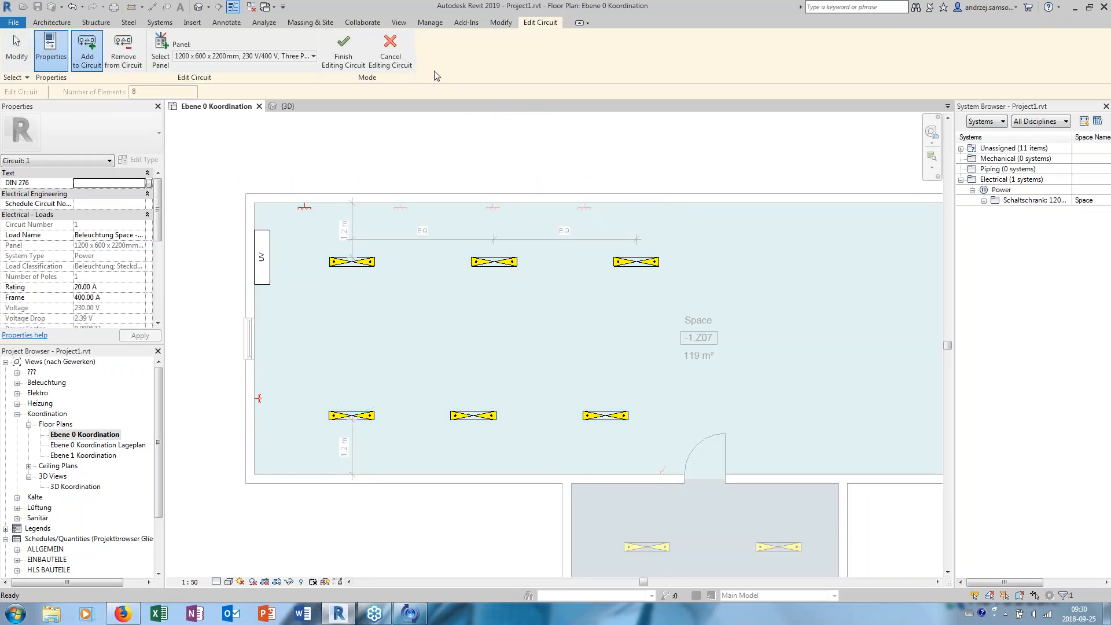
click(390, 51)
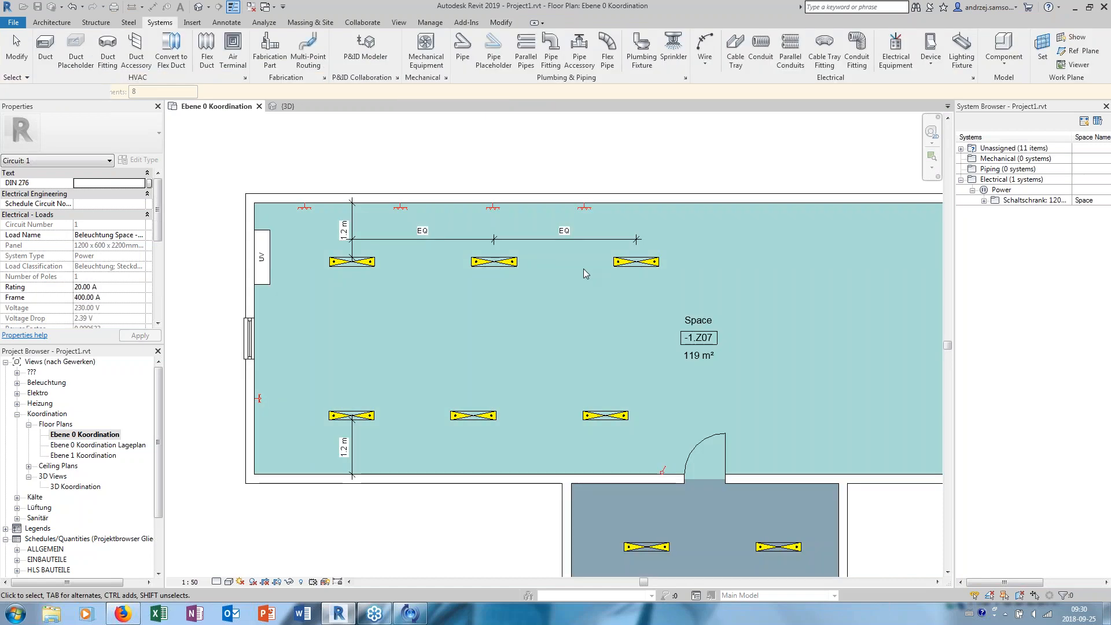
- Create a power circuit from the light switch beside the door
click(663, 470)
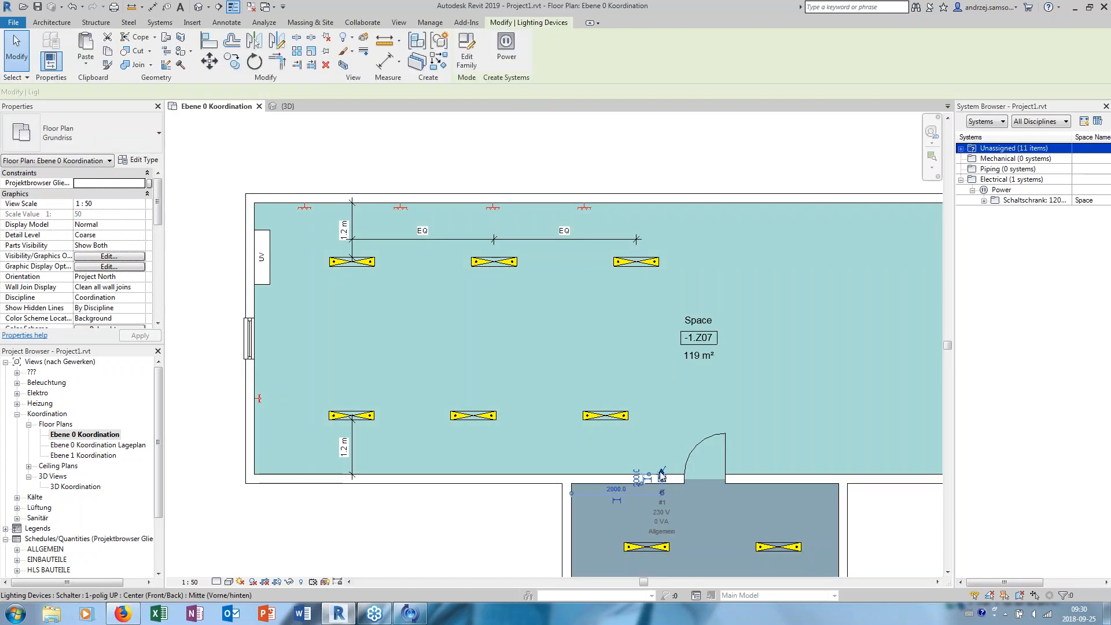
click(516, 65)
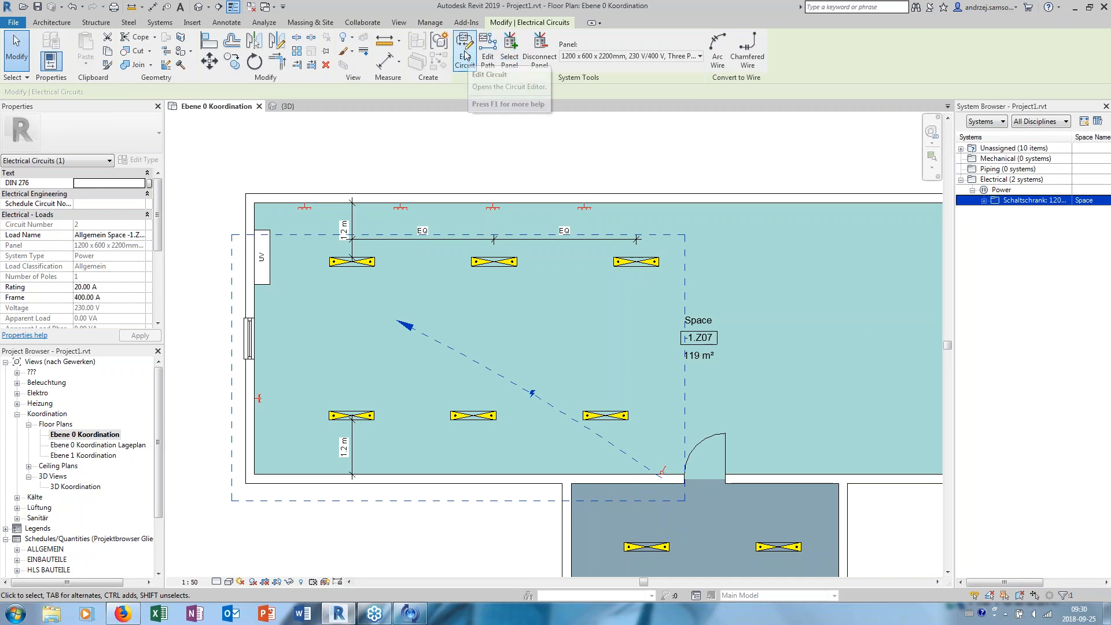
- Try to add the upper-row lighting fixture nearest the door side to the switch's power circuit
click(467, 57)
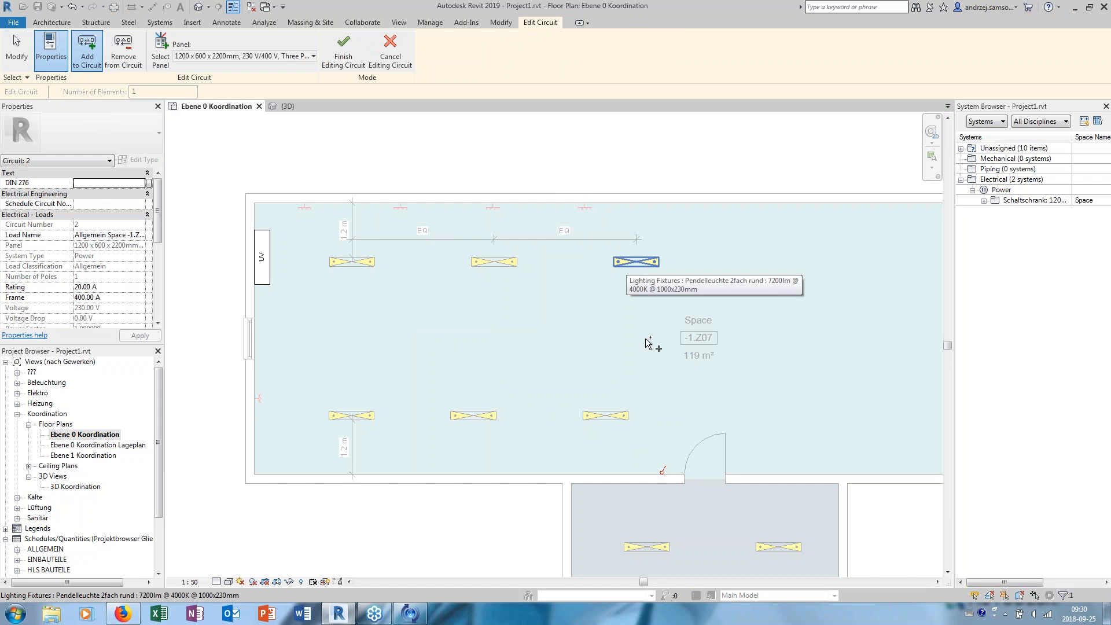
click(636, 262)
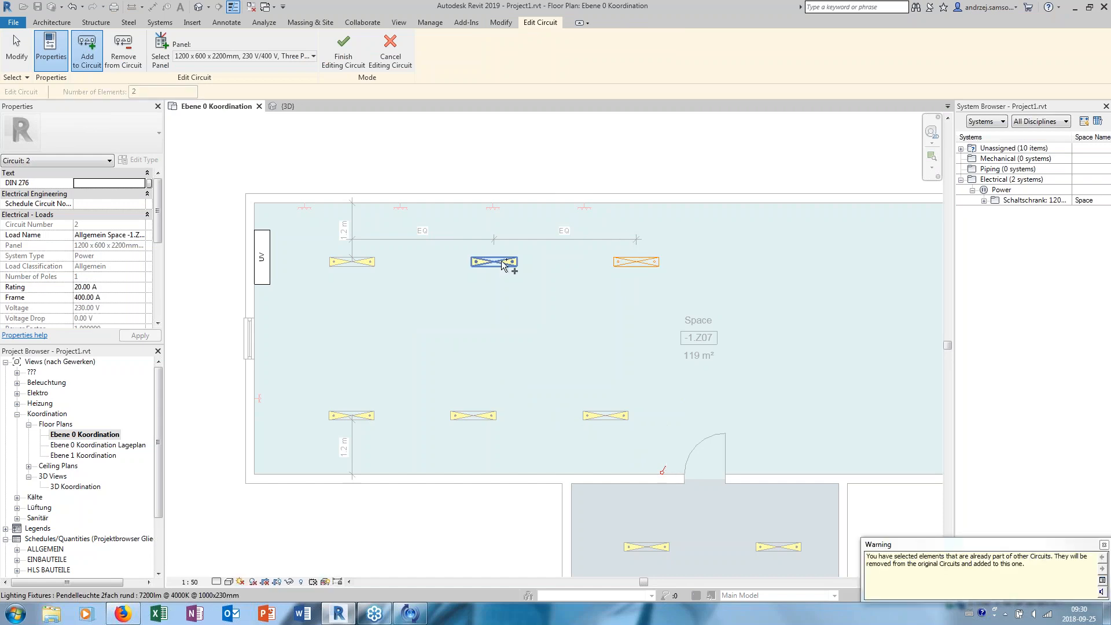
click(390, 49)
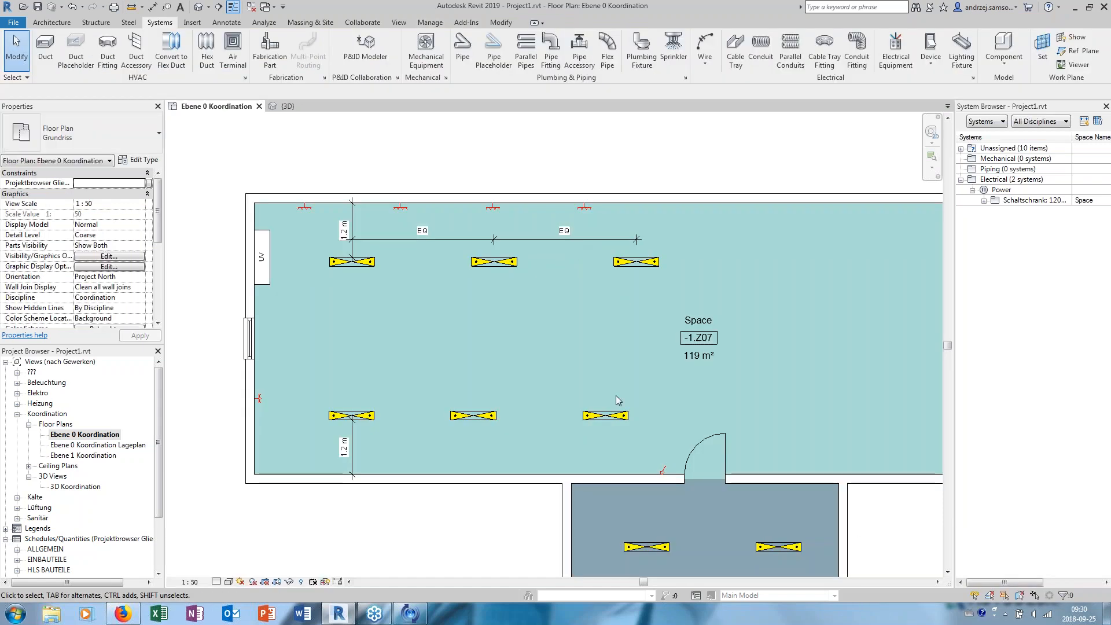
- Examine the light switch's device properties and the settings and tools of its power circuit 2
click(664, 470)
click(583, 145)
click(671, 471)
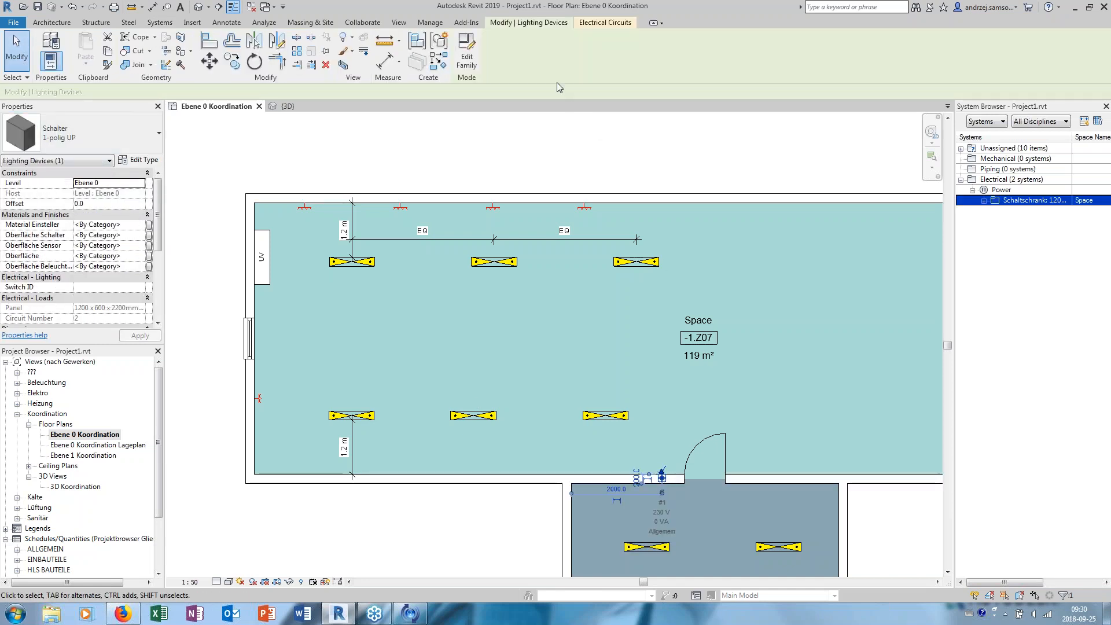
click(615, 26)
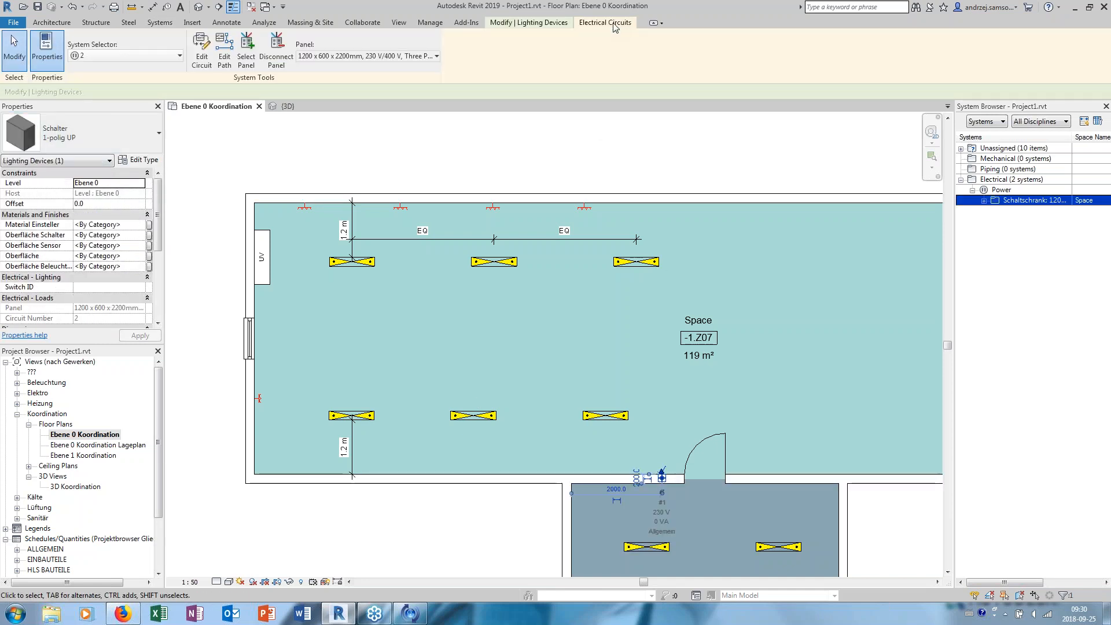
click(556, 24)
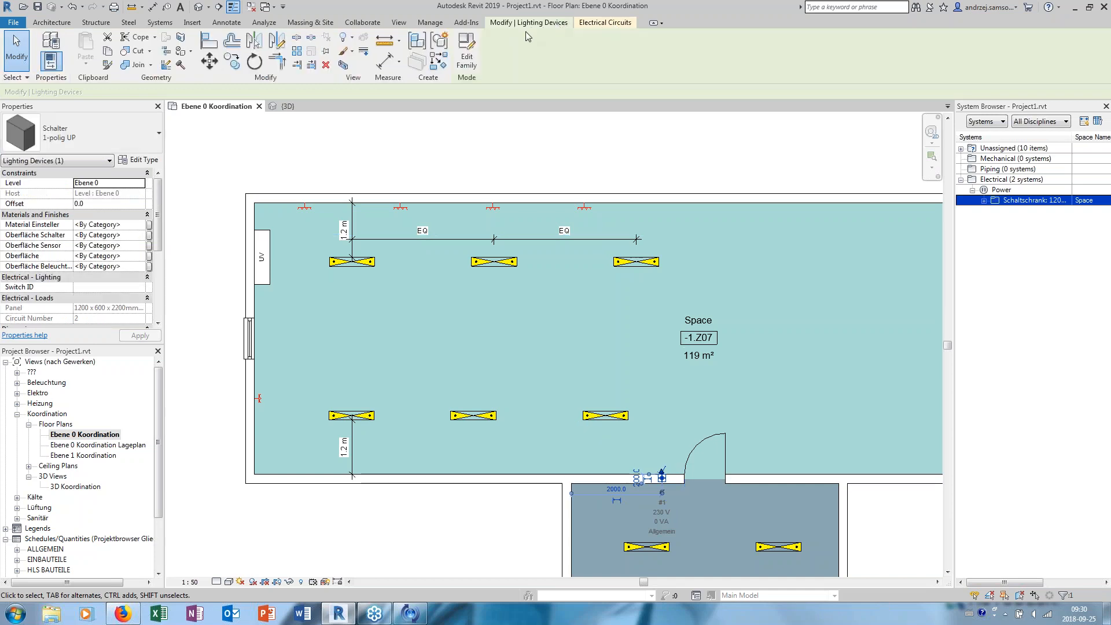
key(Escape)
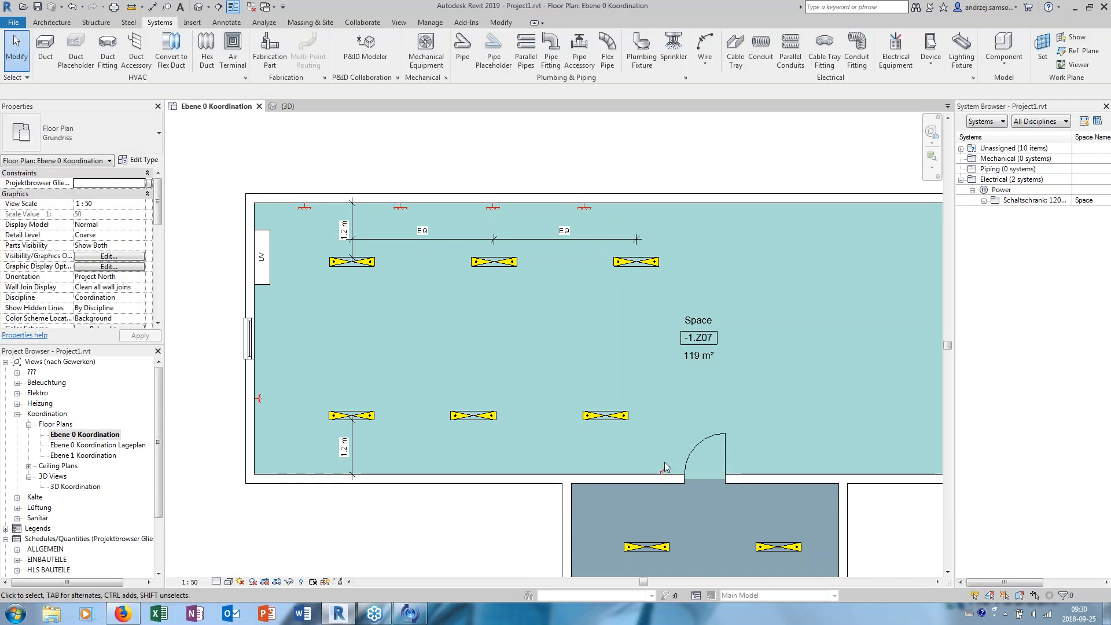
click(666, 471)
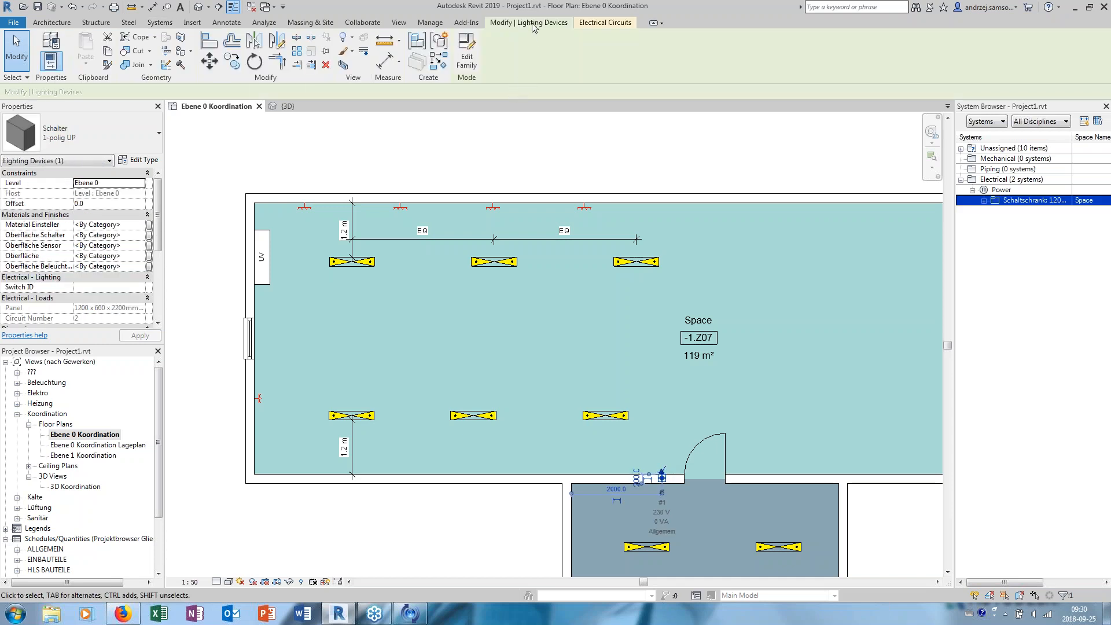
click(596, 24)
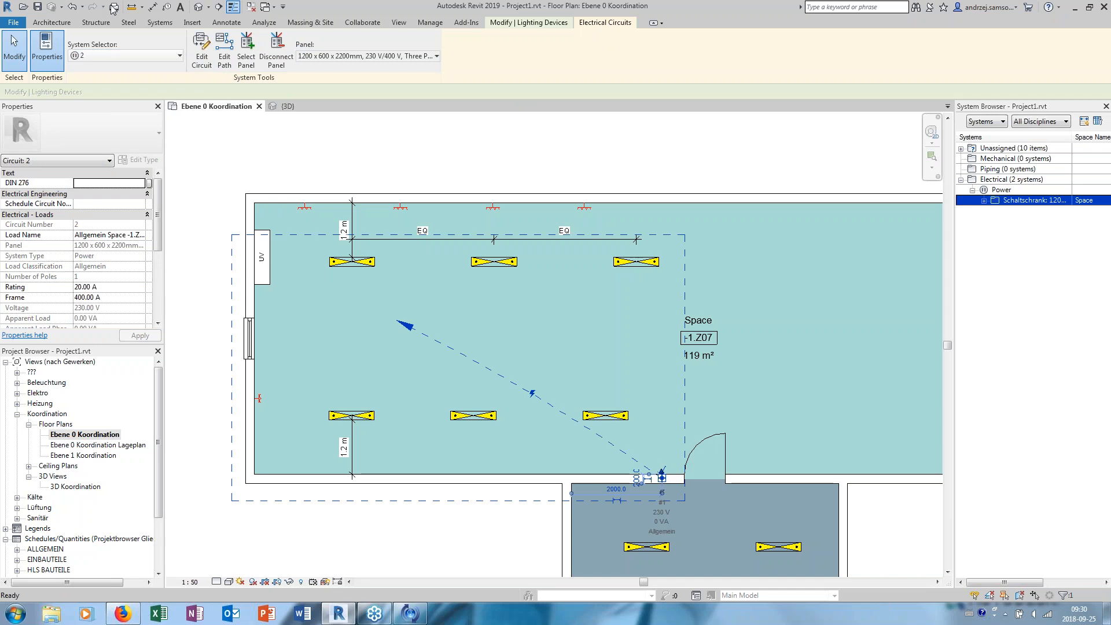
- Undo the creation of the power circuit for the light switch beside the door
key(Escape)
click(83, 7)
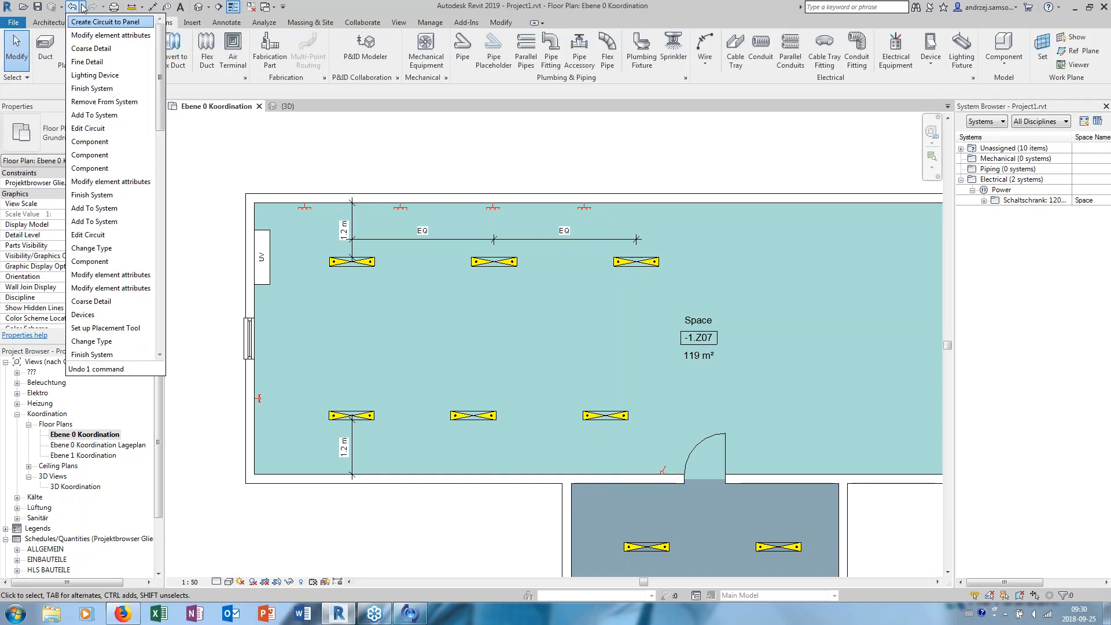
click(122, 23)
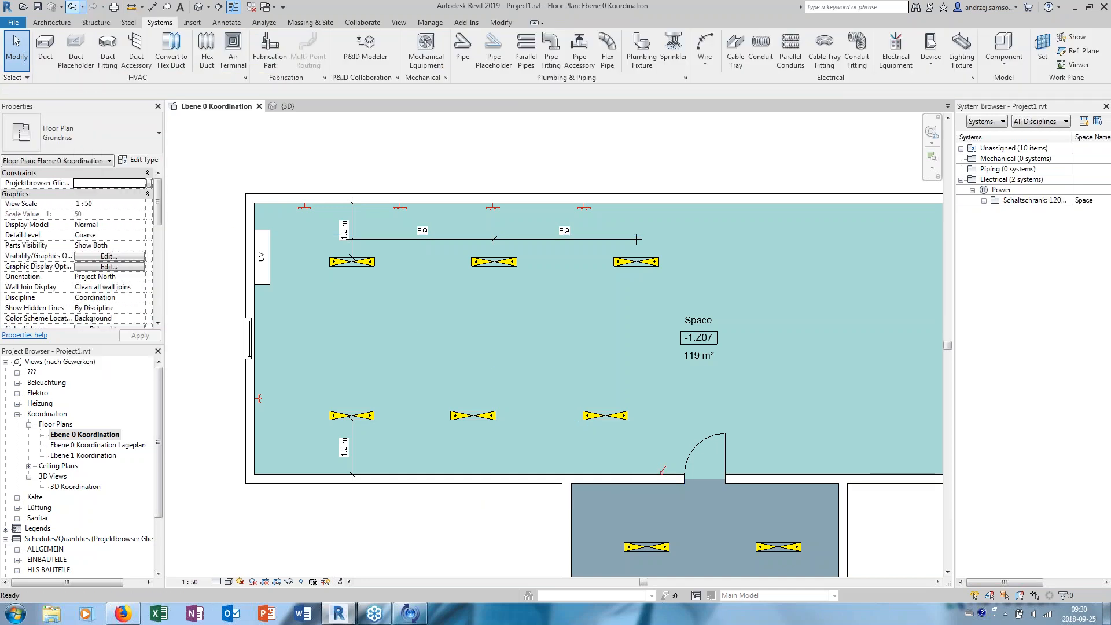
- Add the light switch beside the door to power circuit 1 of the six lighting fixtures
click(662, 471)
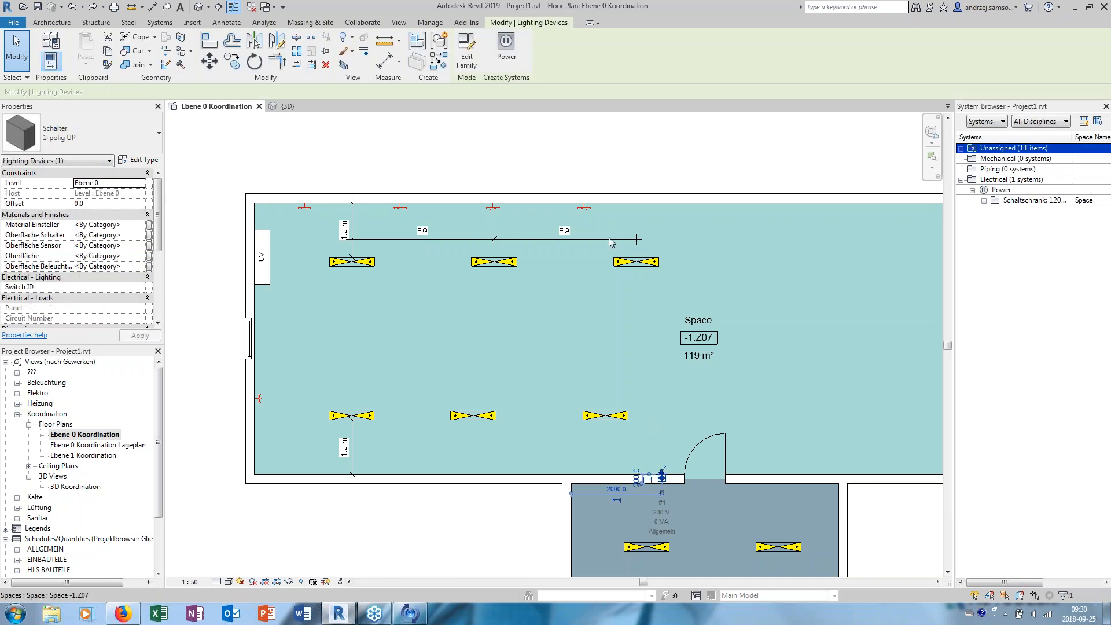
click(508, 52)
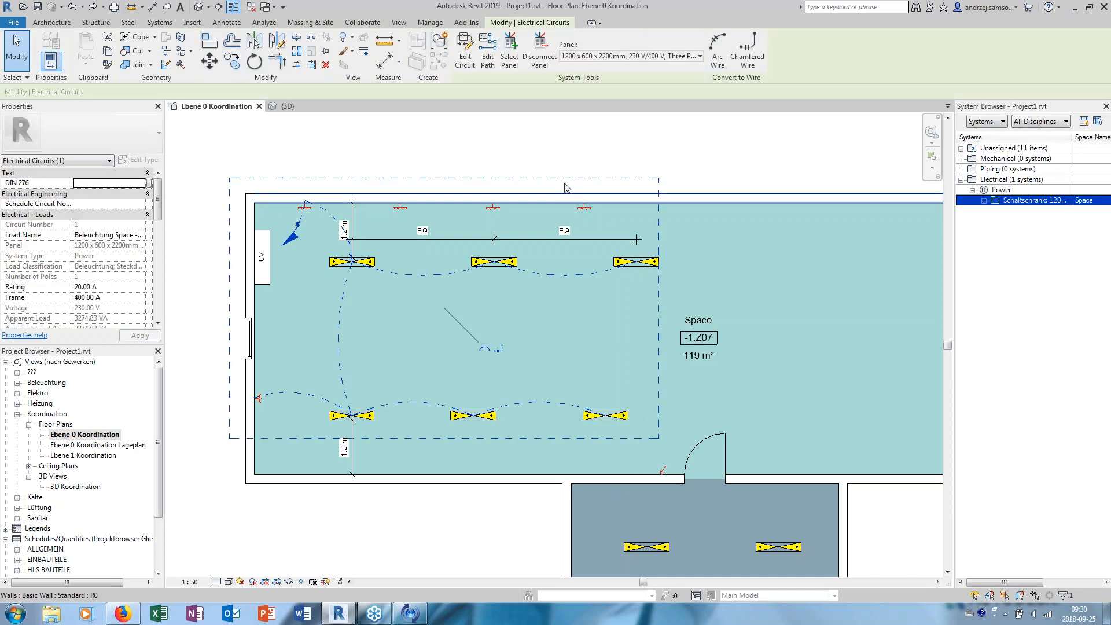
click(465, 58)
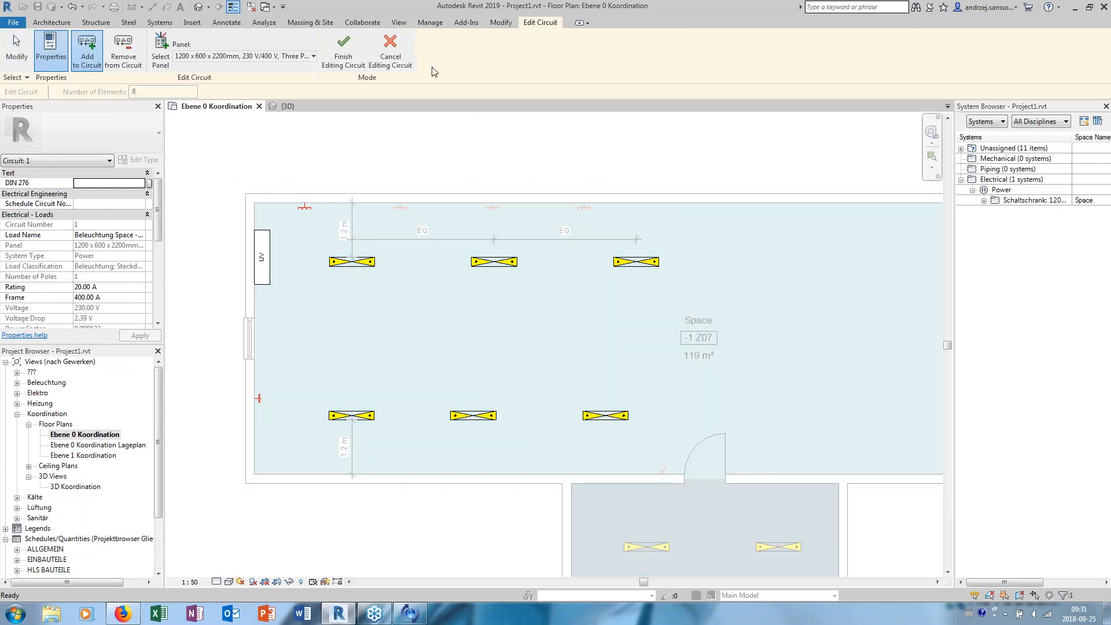
click(663, 471)
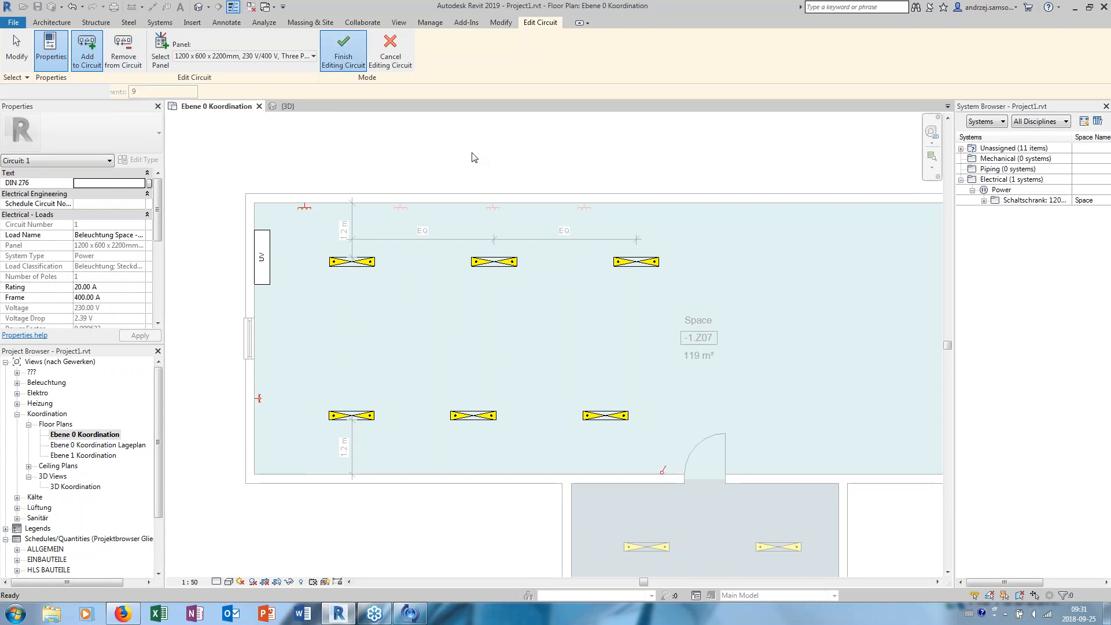
click(344, 52)
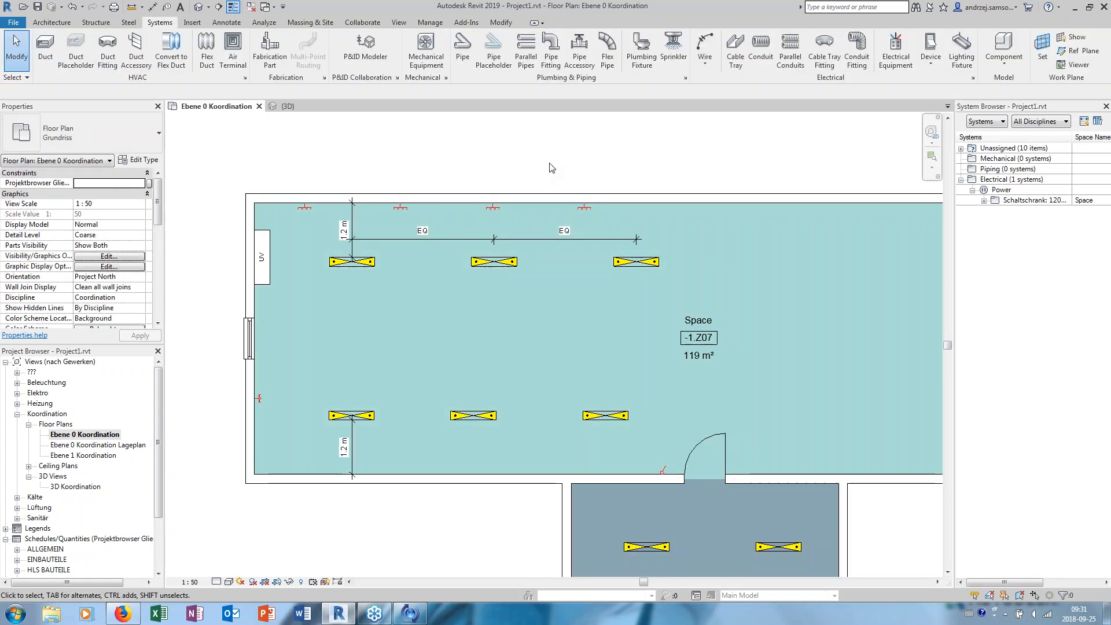
- Examine the light switch's circuit tools and properties, and the electrical properties of the upper-row fixture nearest the UV panel
click(665, 467)
click(594, 181)
click(664, 471)
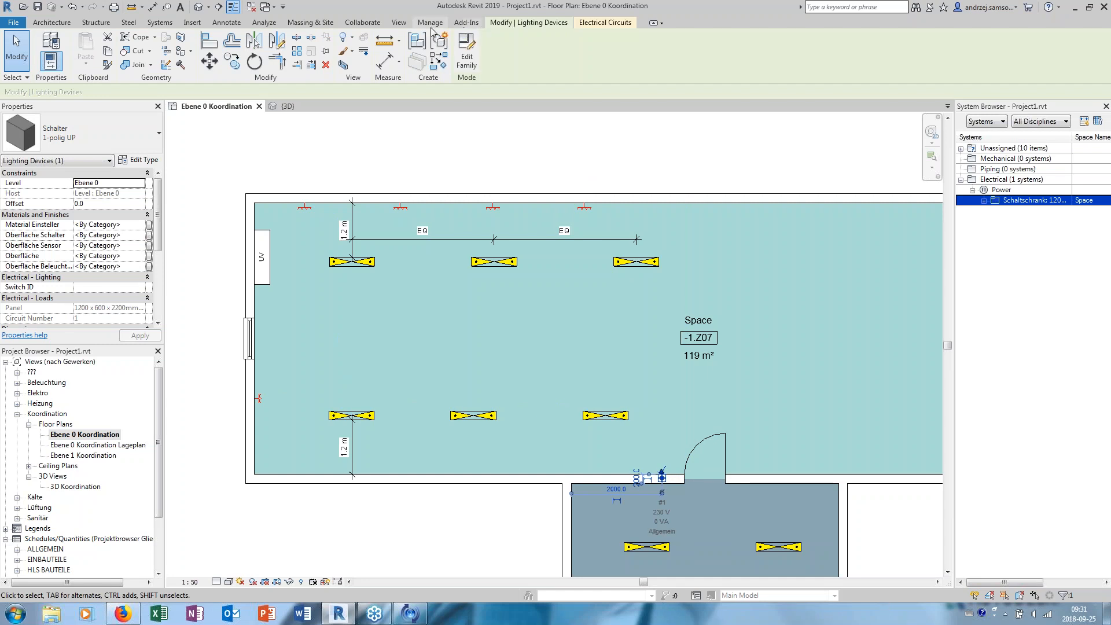
click(431, 23)
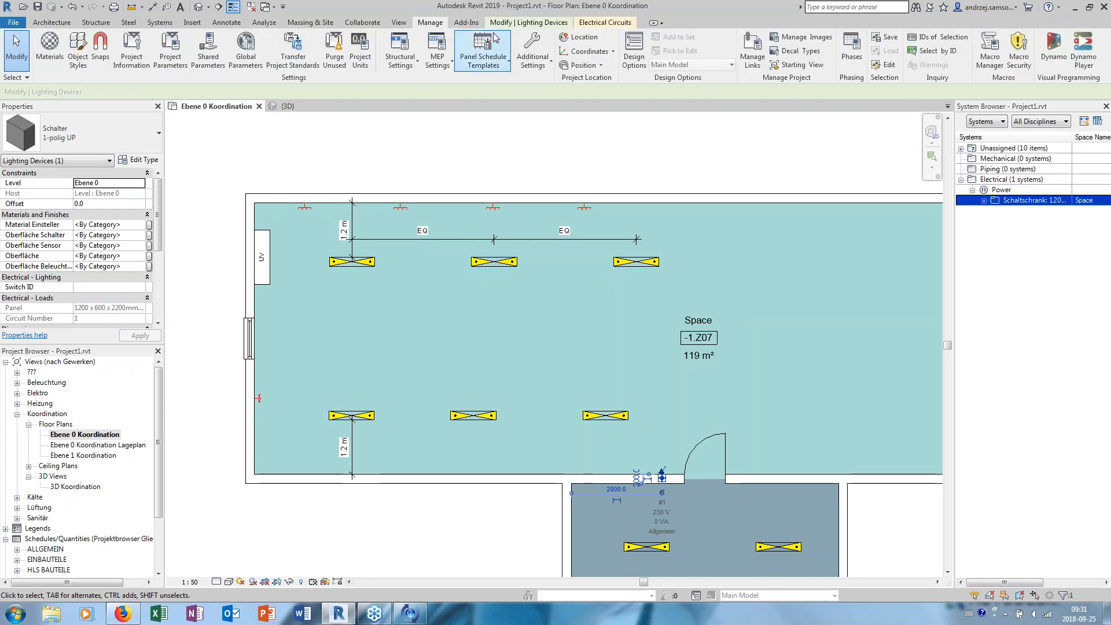
click(604, 22)
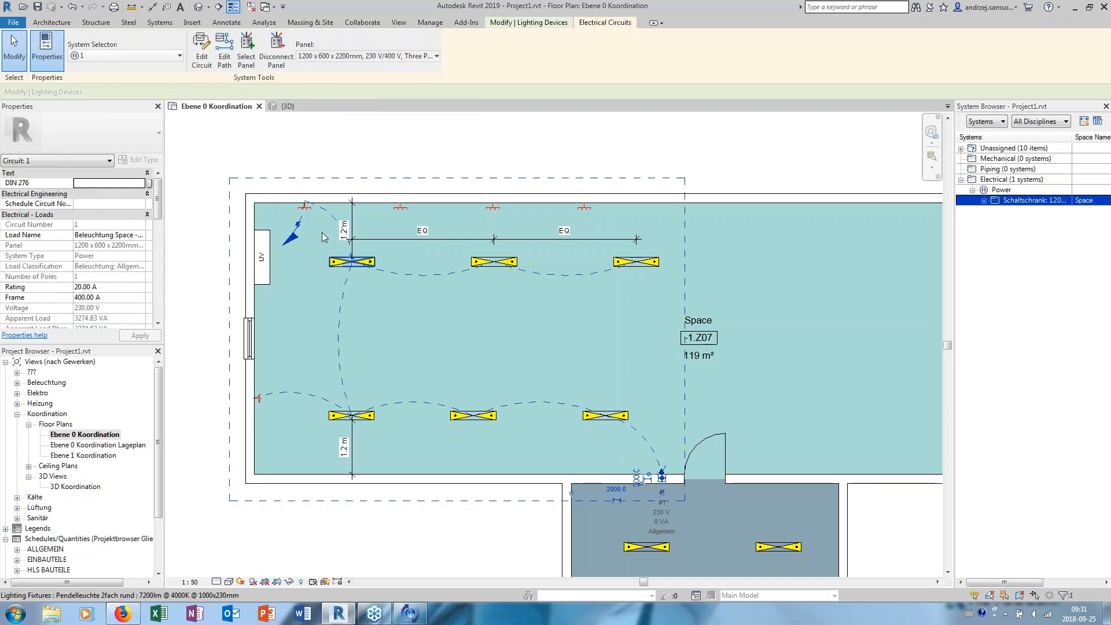
key(Escape)
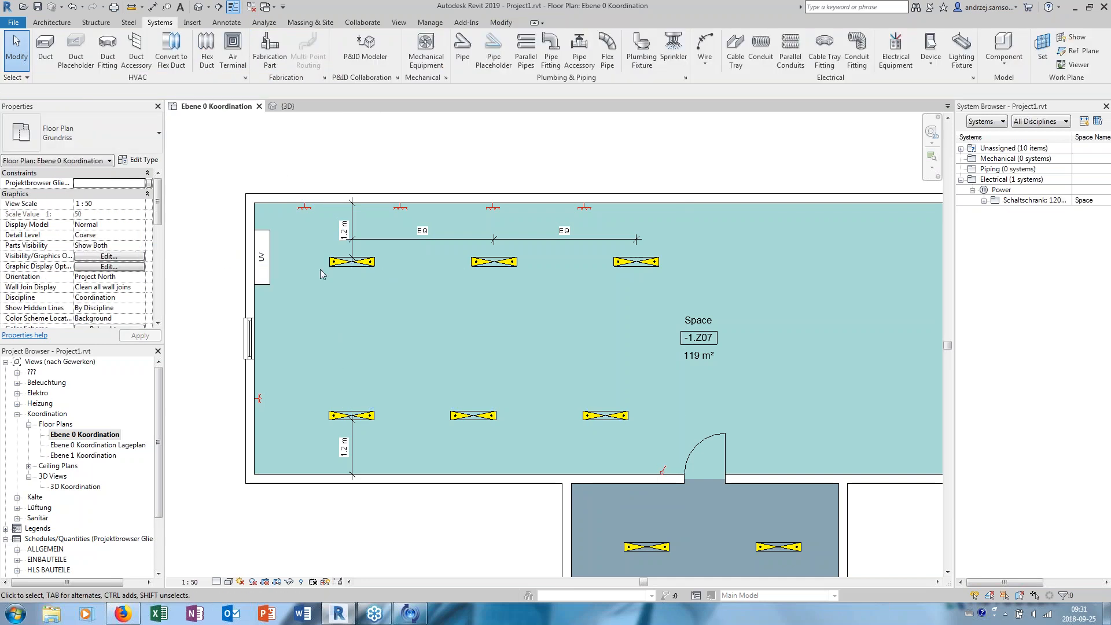
click(352, 262)
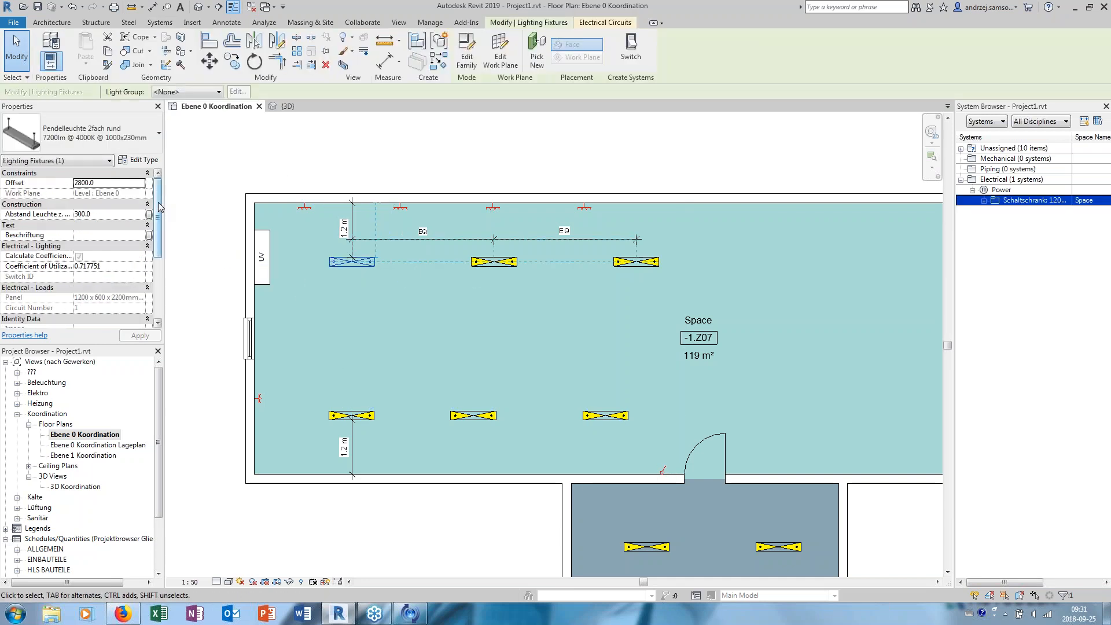
mouse_move(160, 210)
mouse_down()
mouse_move(160, 278)
mouse_move(161, 213)
mouse_up()
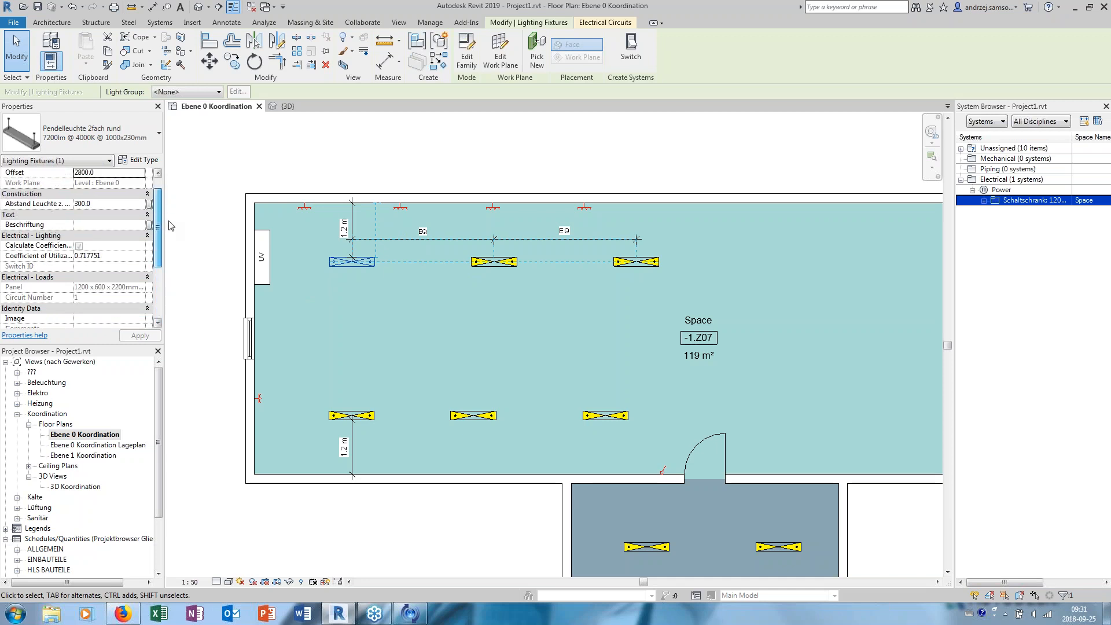
- Delete the light switch beside the door
click(564, 159)
click(664, 472)
key(Escape)
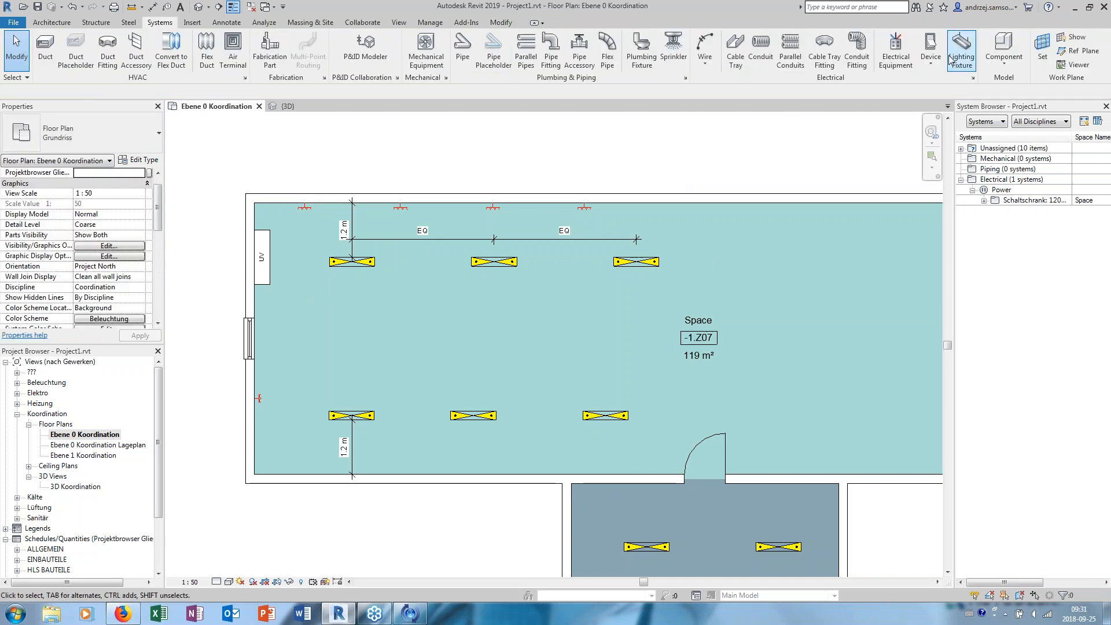
click(930, 60)
click(955, 84)
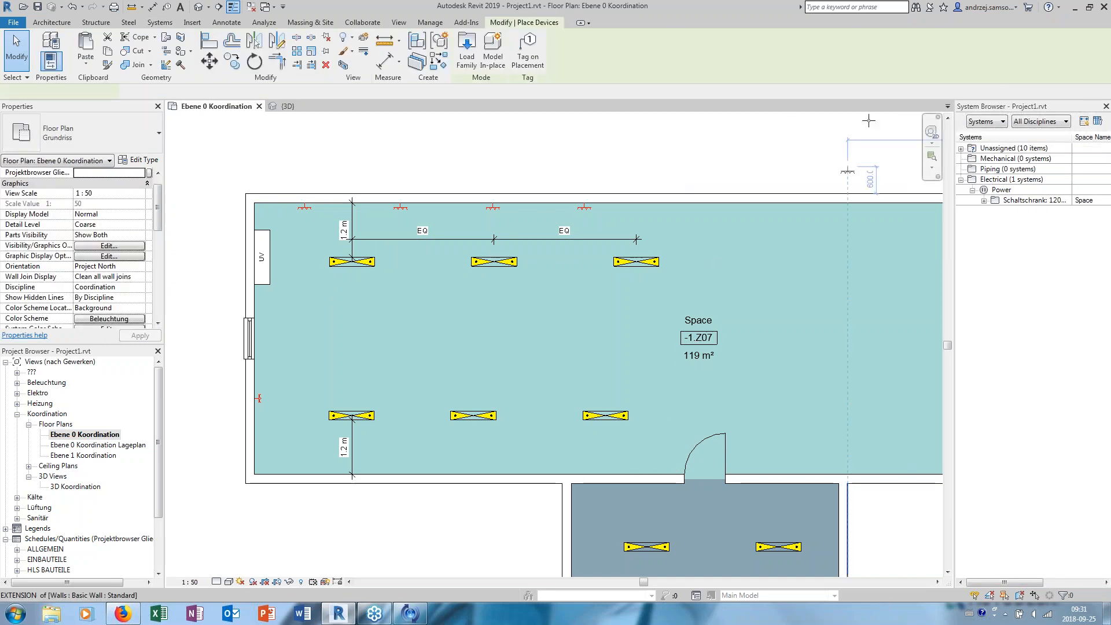
key(Escape)
- Place a Schalter 1-polig UP lighting device on the wall of space -1.Z07 beside the door
click(926, 60)
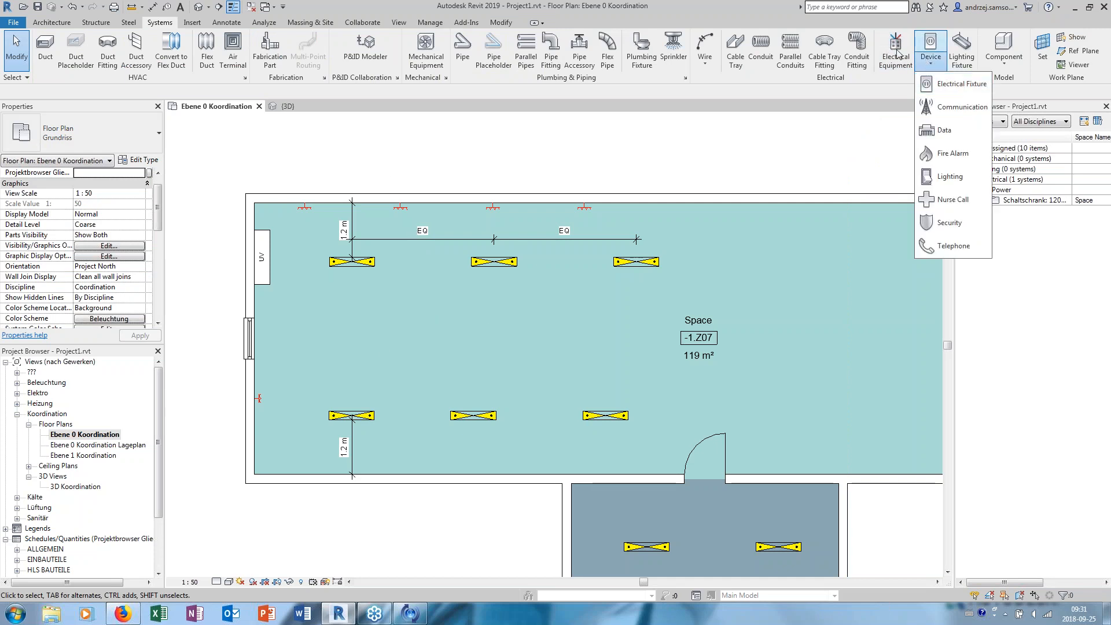
click(949, 176)
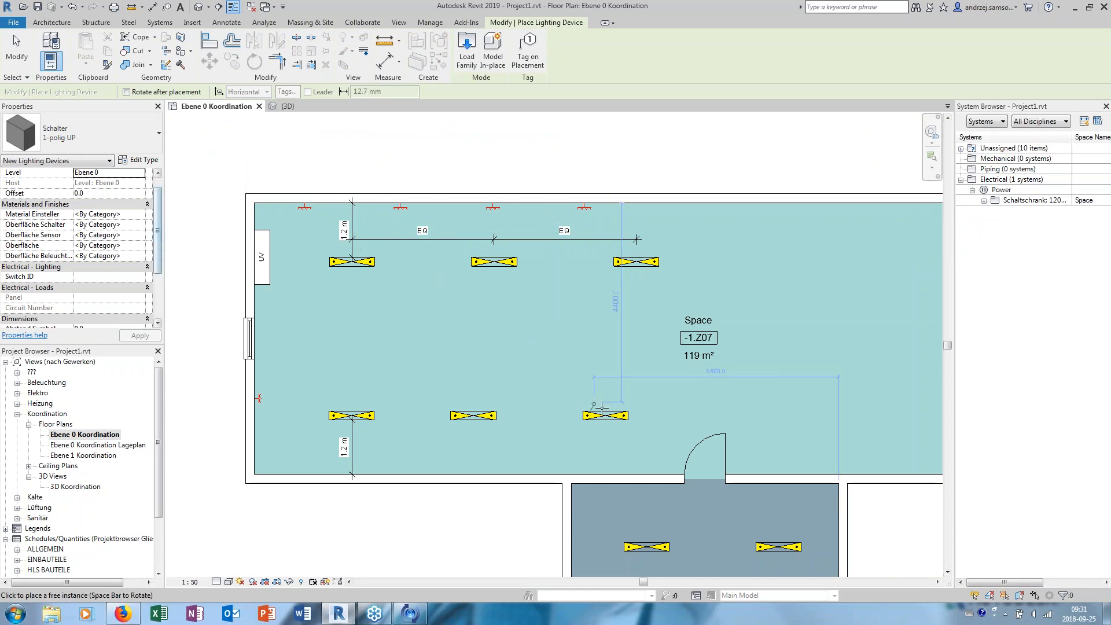
scroll(602, 409, up, 2)
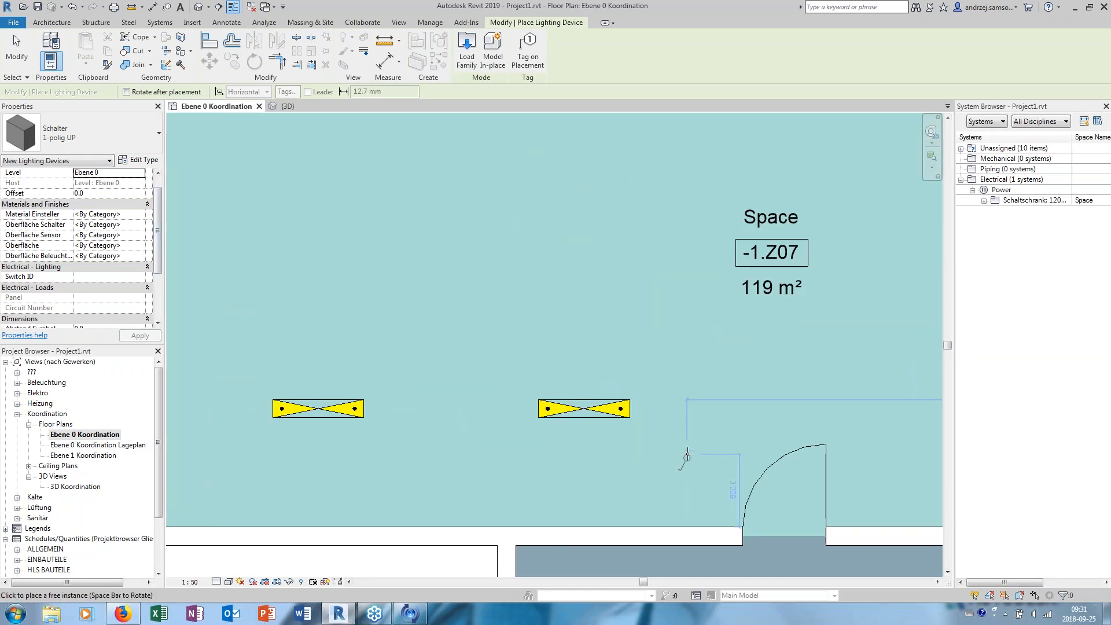
click(696, 524)
key(Escape)
key(Escape)
- Create a power circuit from the new light switch and try to add two upper-row lighting fixtures to it
click(699, 504)
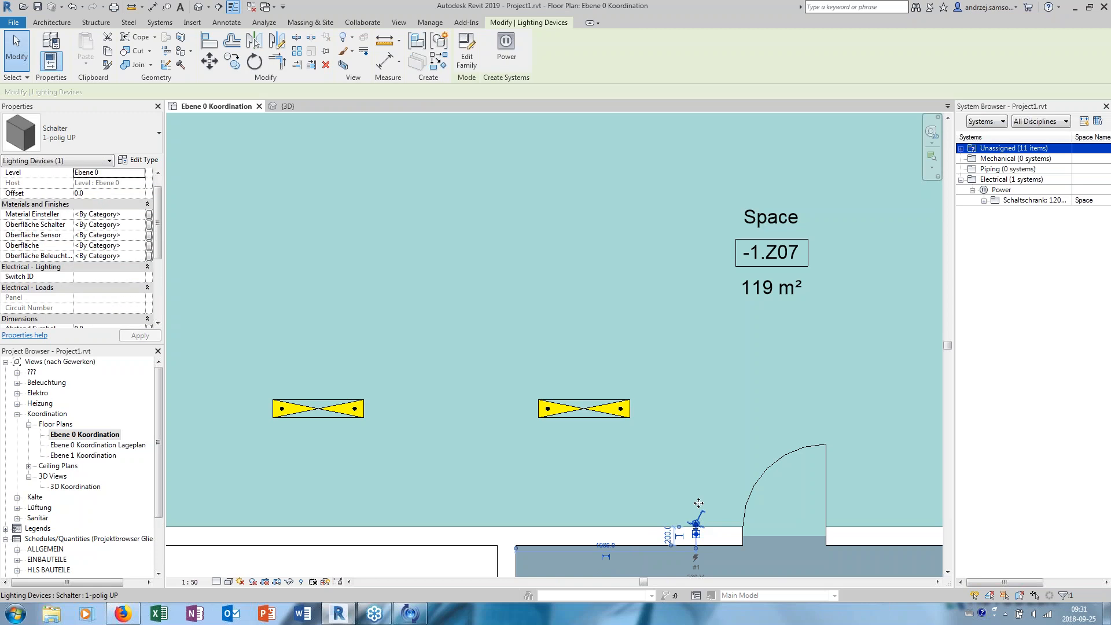
click(506, 45)
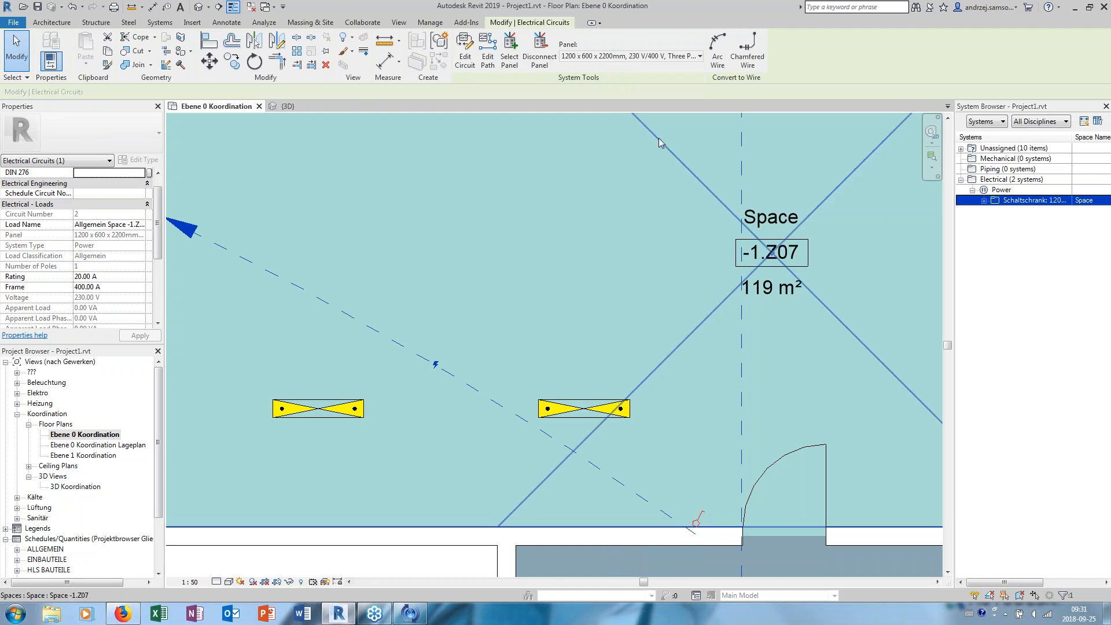
click(472, 55)
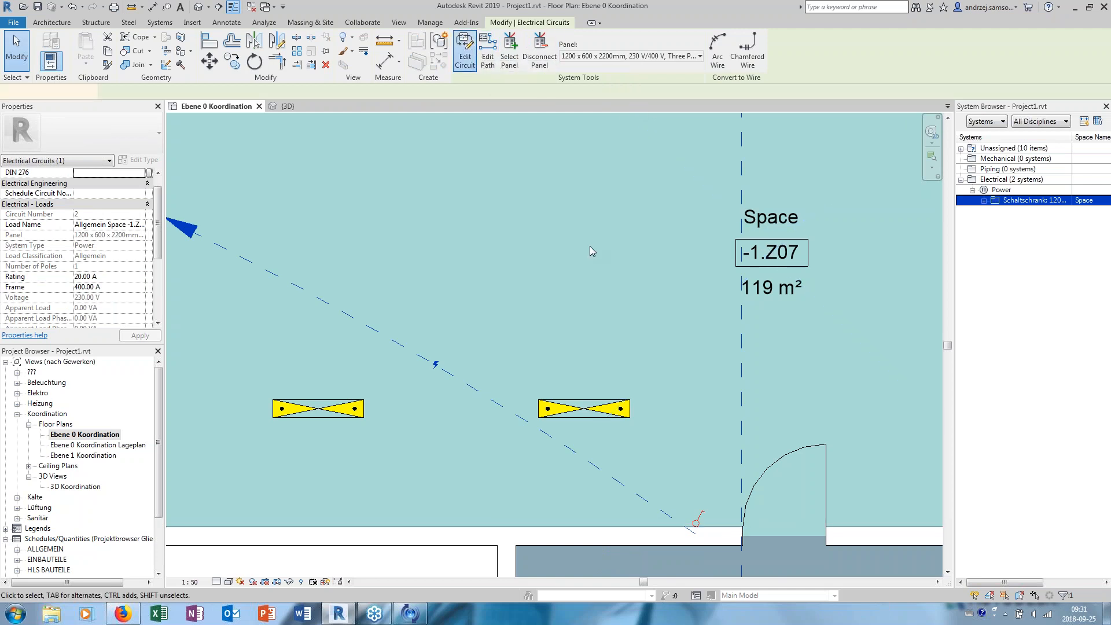
scroll(589, 246, down, 3)
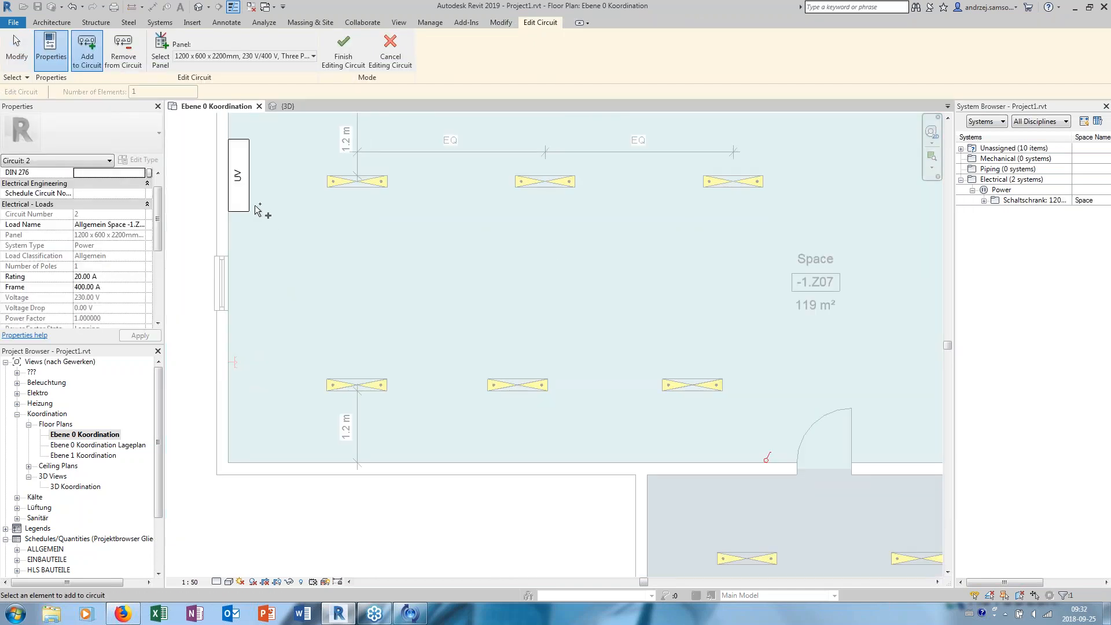
click(370, 181)
click(542, 181)
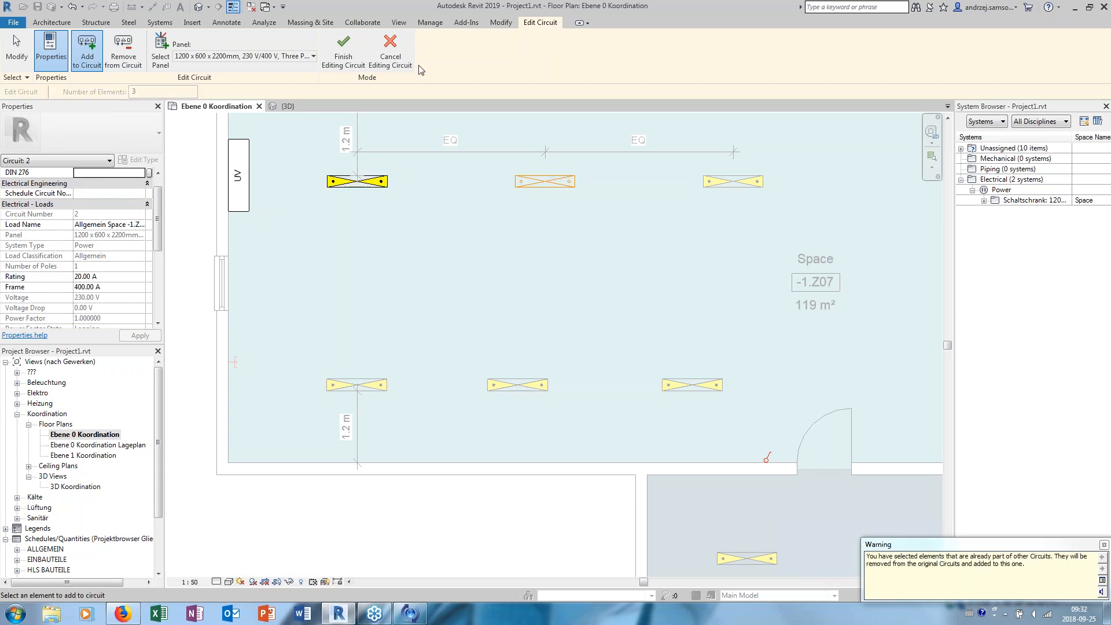
click(389, 54)
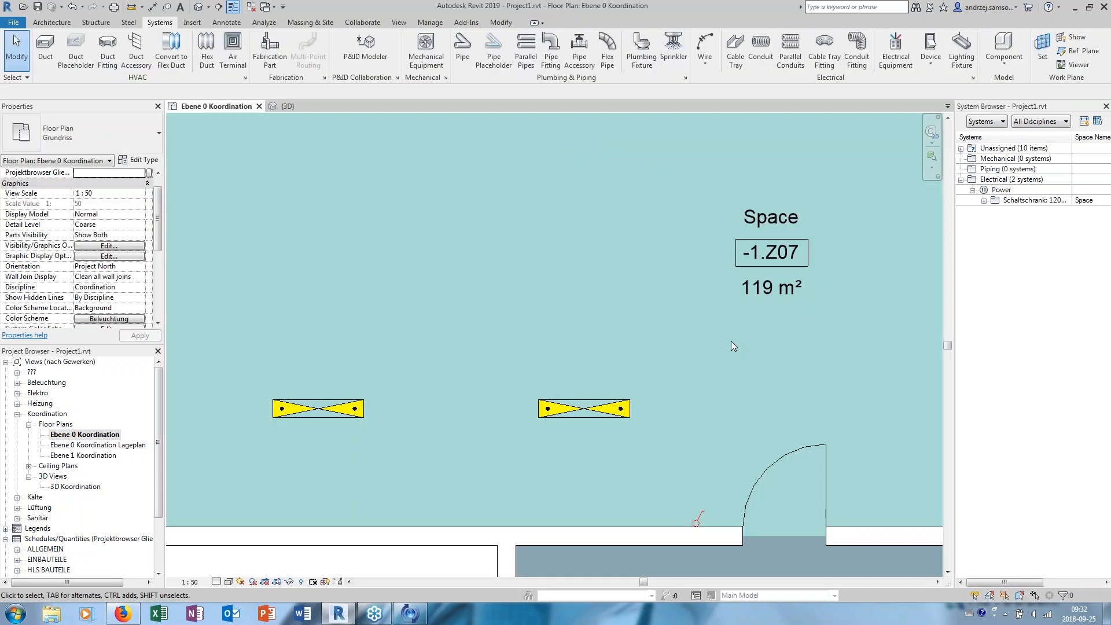
- Check the light switch's power circuit 2 and undo its creation
click(698, 521)
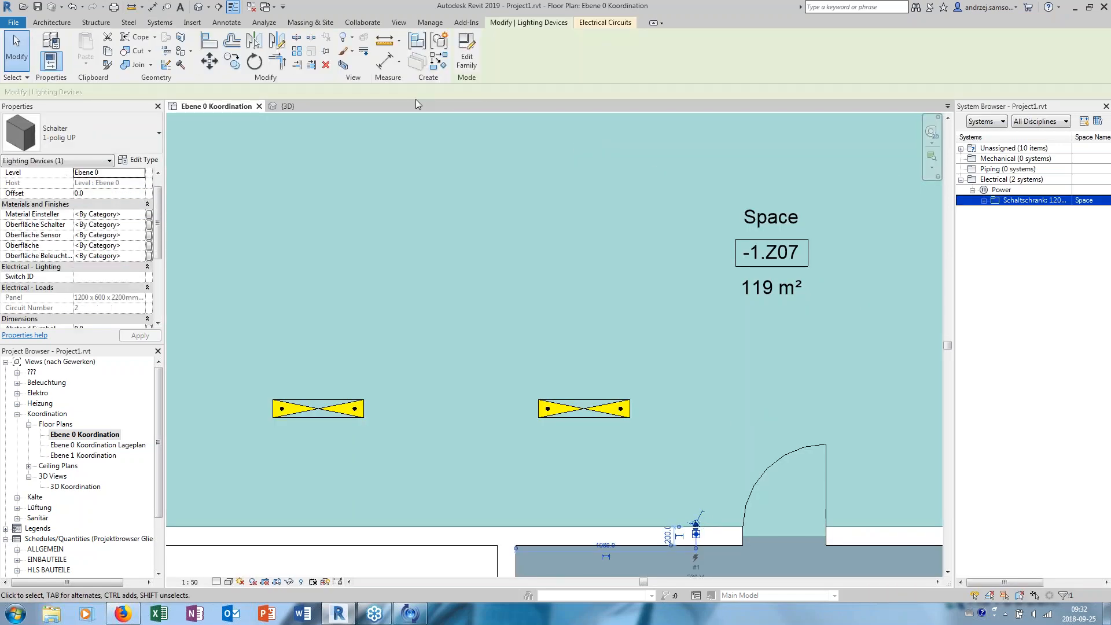
click(602, 24)
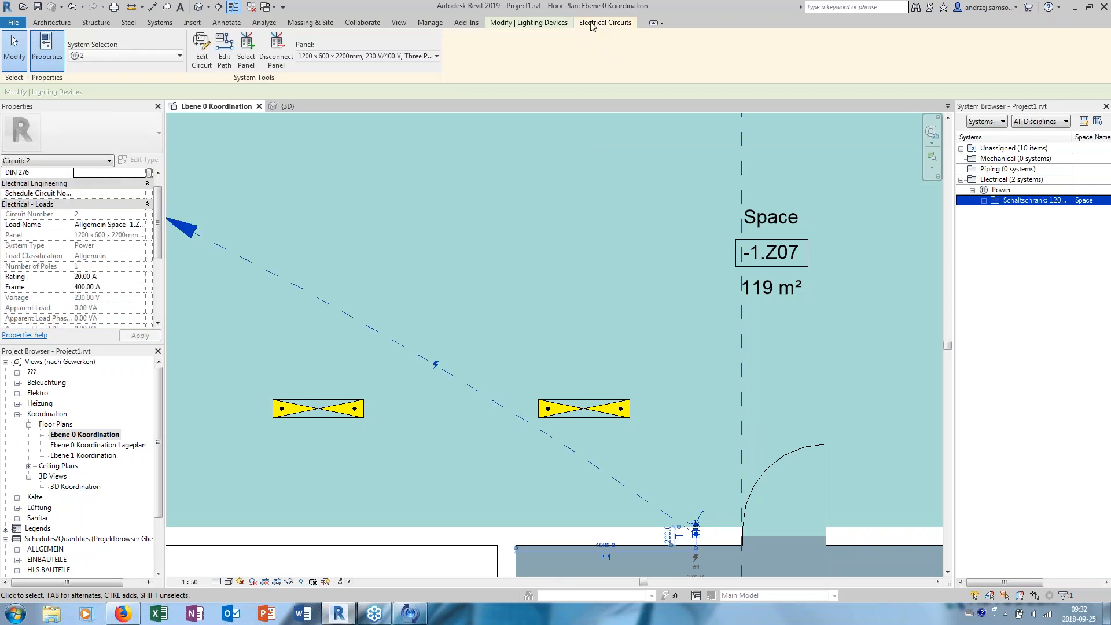
click(564, 26)
key(Escape)
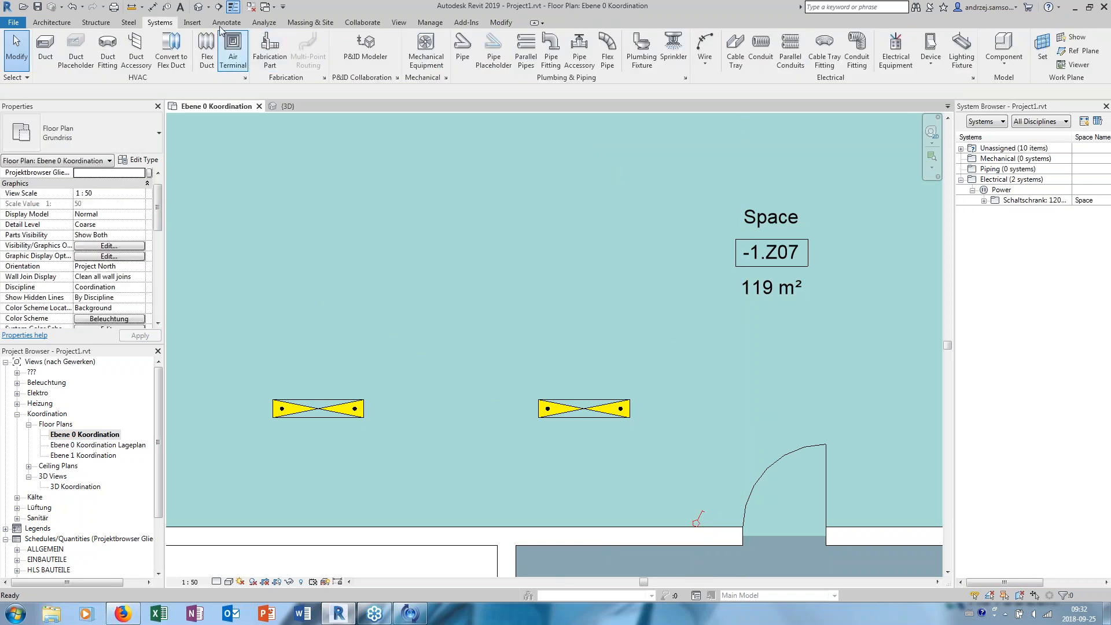
- Set the Switch ID of the light switch beside the door to "zone z07"
click(698, 520)
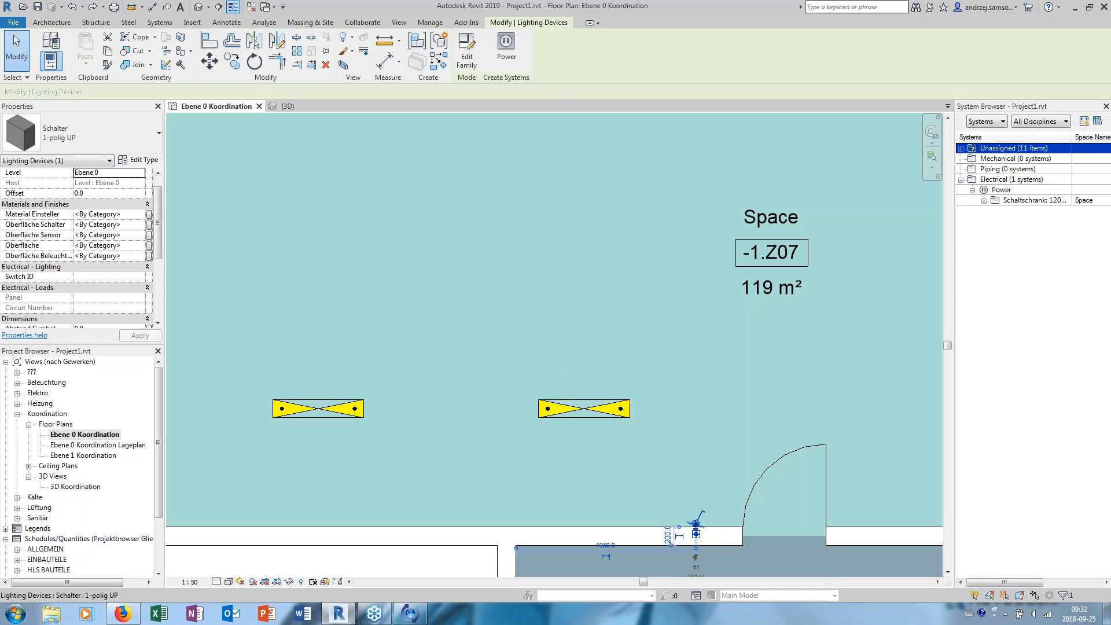
right_click(696, 522)
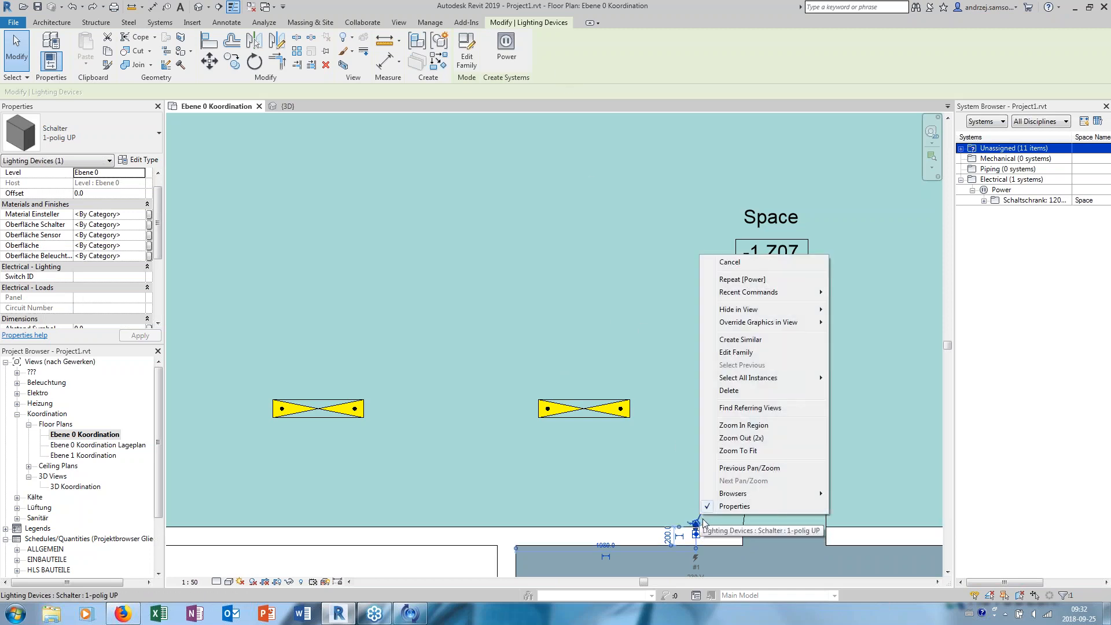
key(Escape)
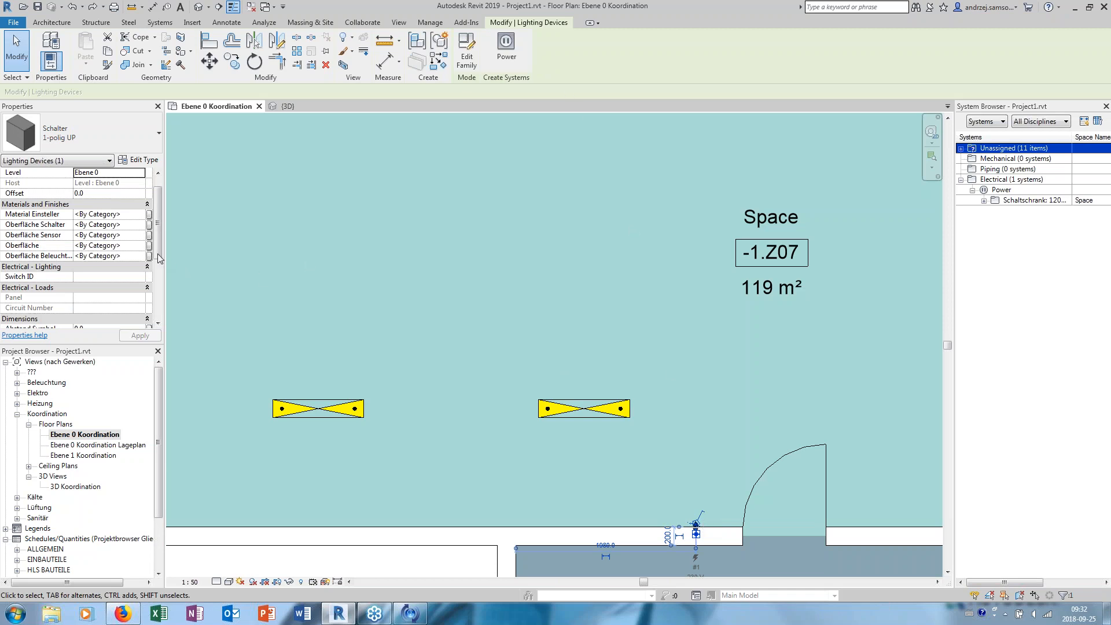
click(106, 277)
text(zone z07)
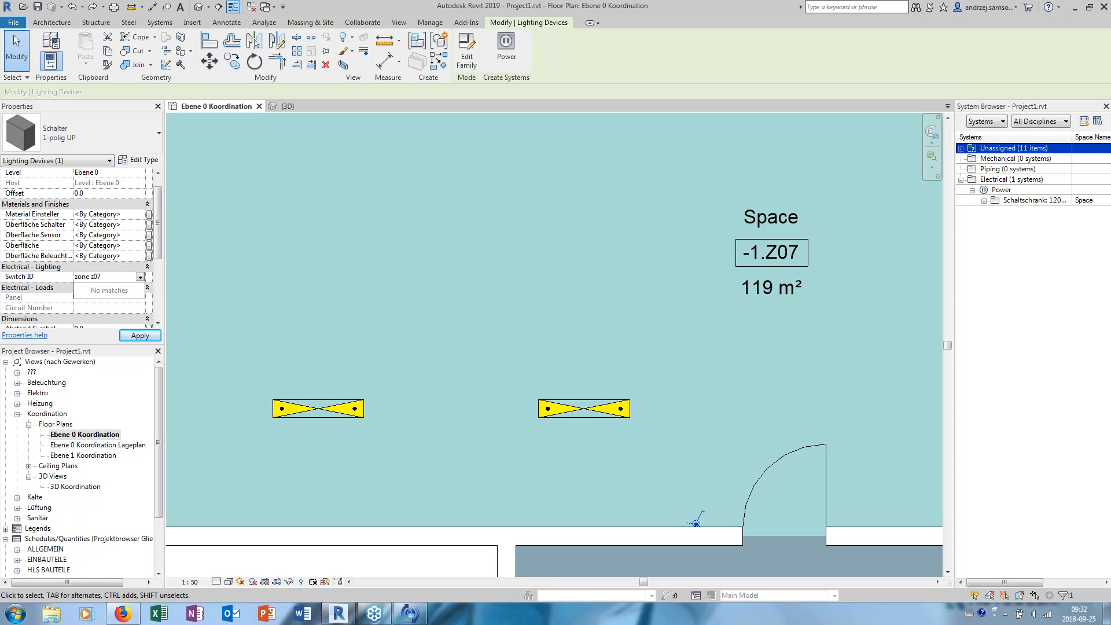
key(Return)
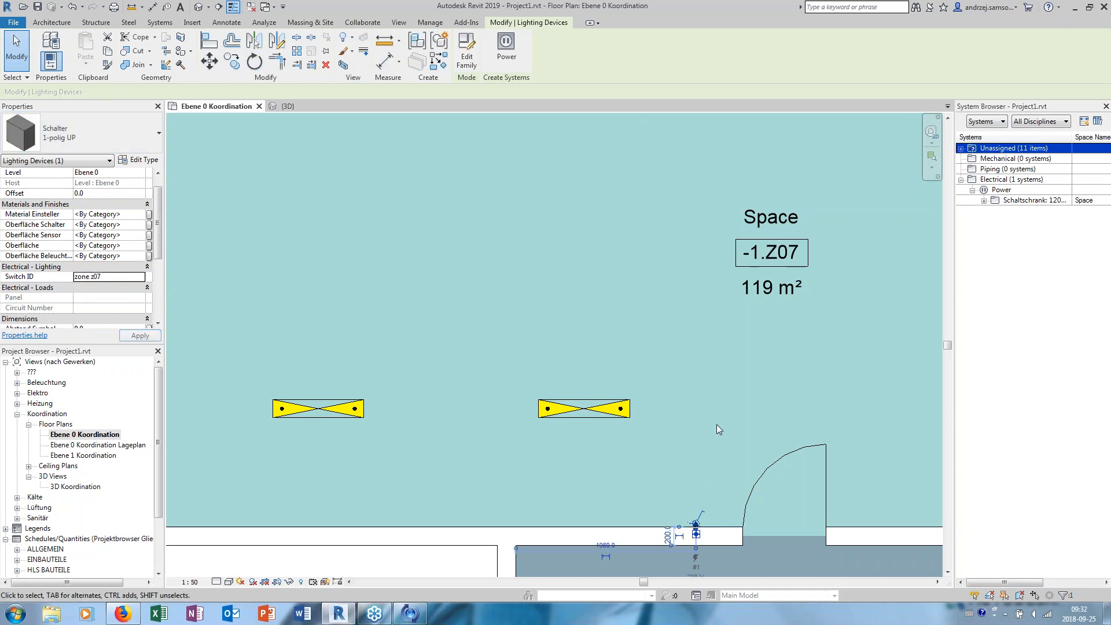
- Create a power circuit from the light switch with the zone z07 Switch ID
click(505, 46)
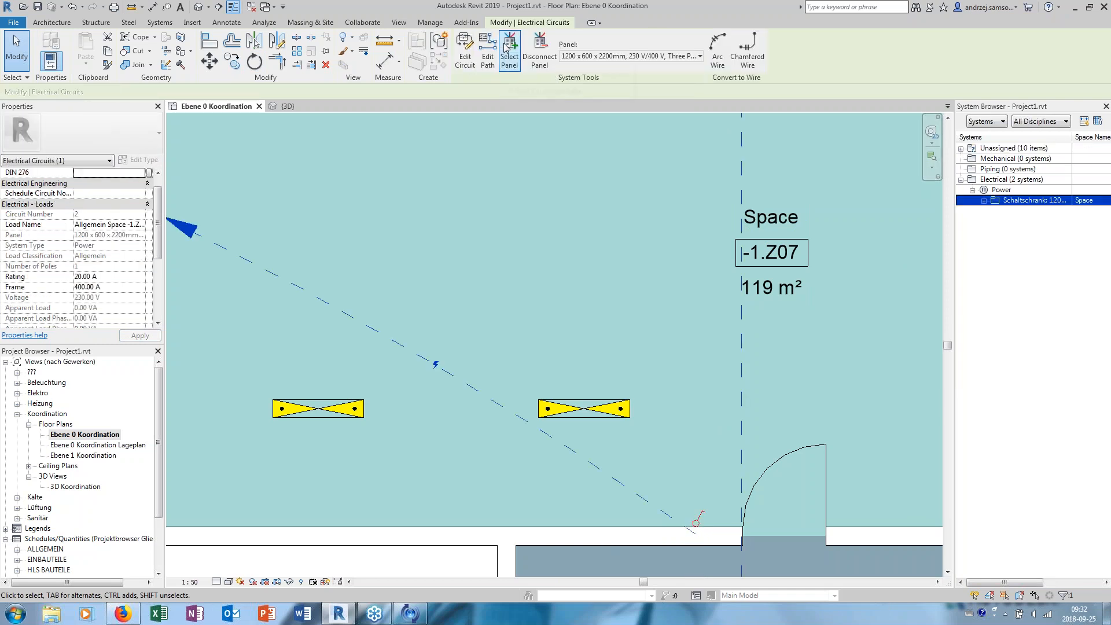
middle_drag(562, 151, 573, 176)
scroll(566, 171, down, 2)
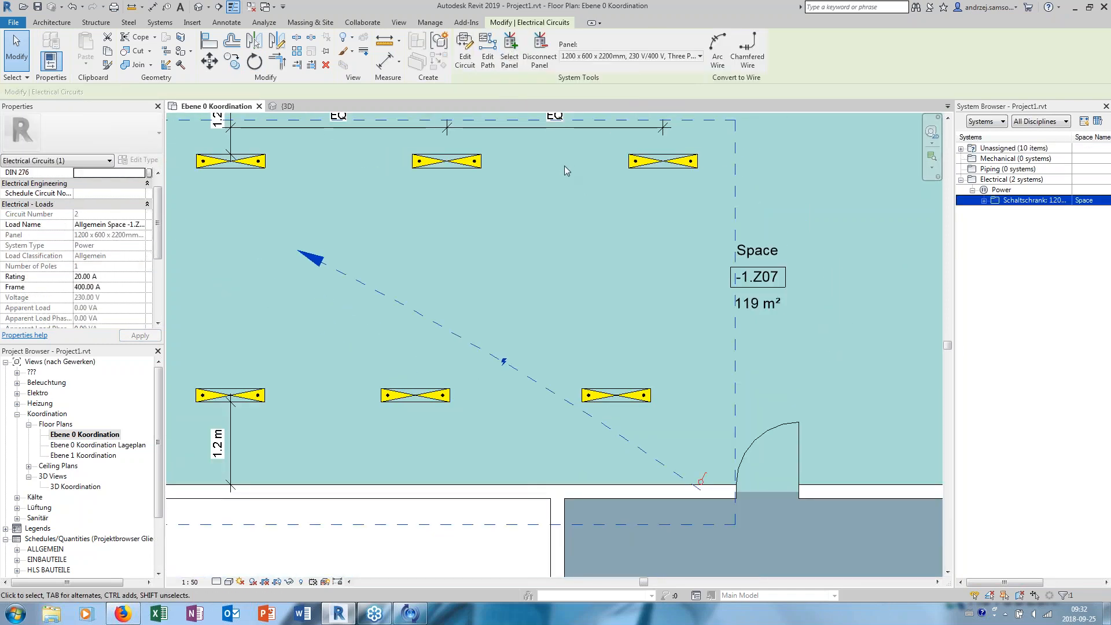
- Assign the light switch's power circuit to the UV panel on the room's wall
click(509, 60)
scroll(289, 213, down, 1)
middle_drag(185, 212, 329, 244)
click(272, 206)
middle_drag(555, 301, 469, 318)
key(Escape)
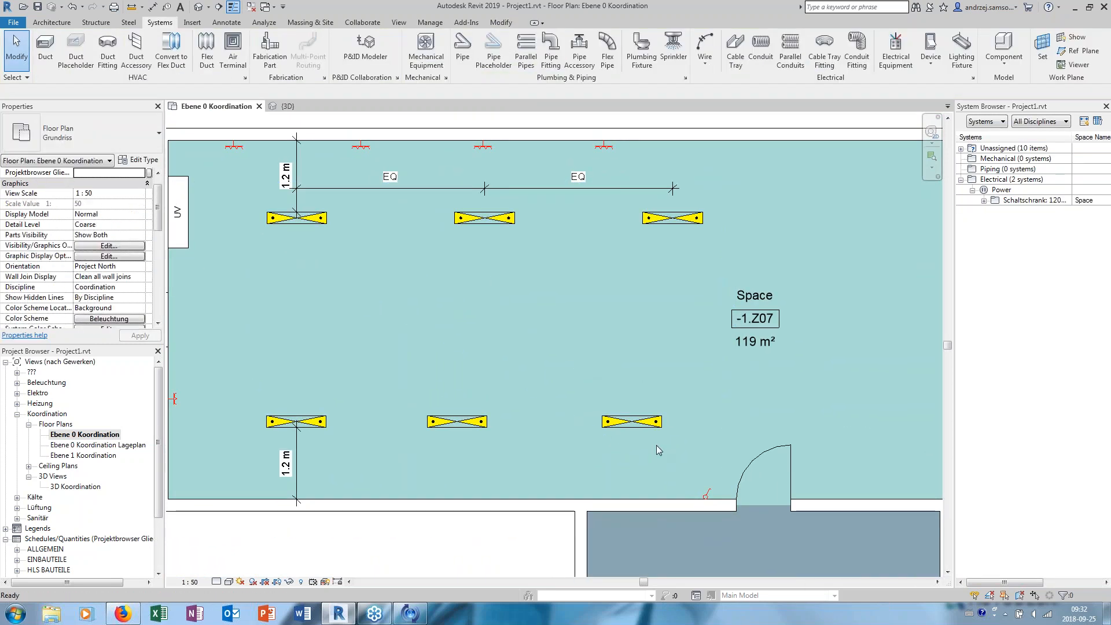
- Reopen the circuit of the light switch beside the door and pick the UV panel for it again
click(704, 498)
click(605, 23)
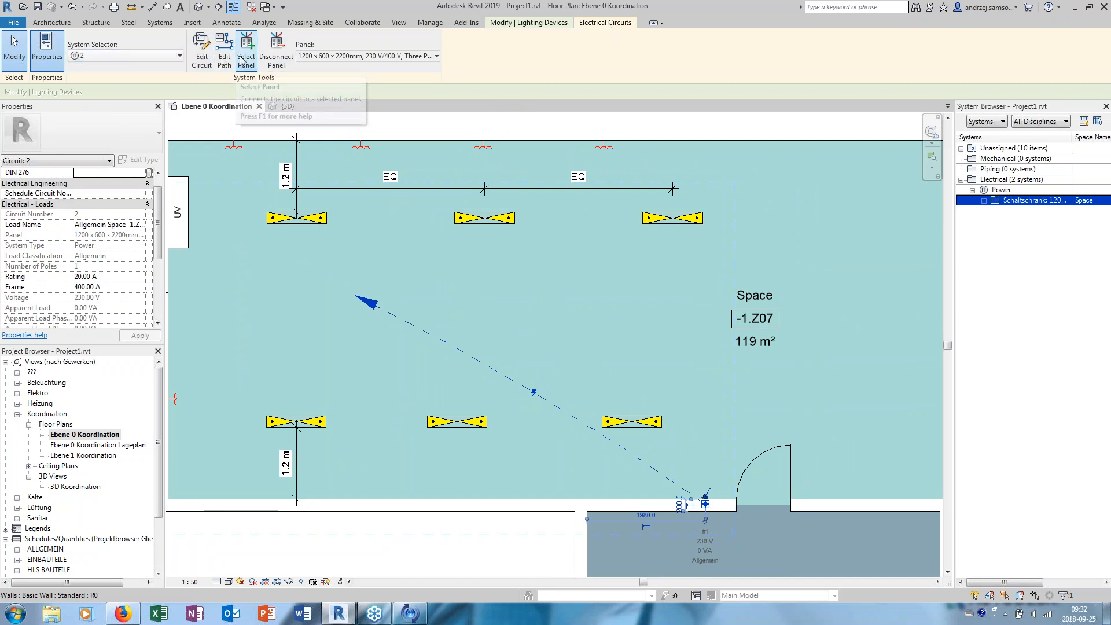
key(Escape)
middle_drag(382, 195, 449, 199)
click(251, 207)
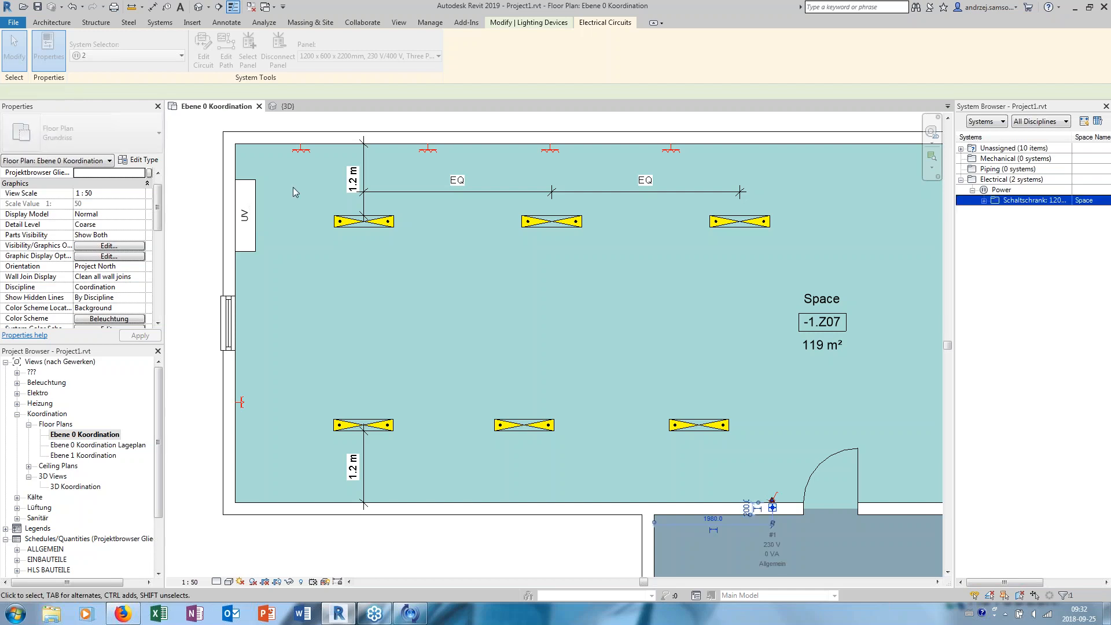
key(Escape)
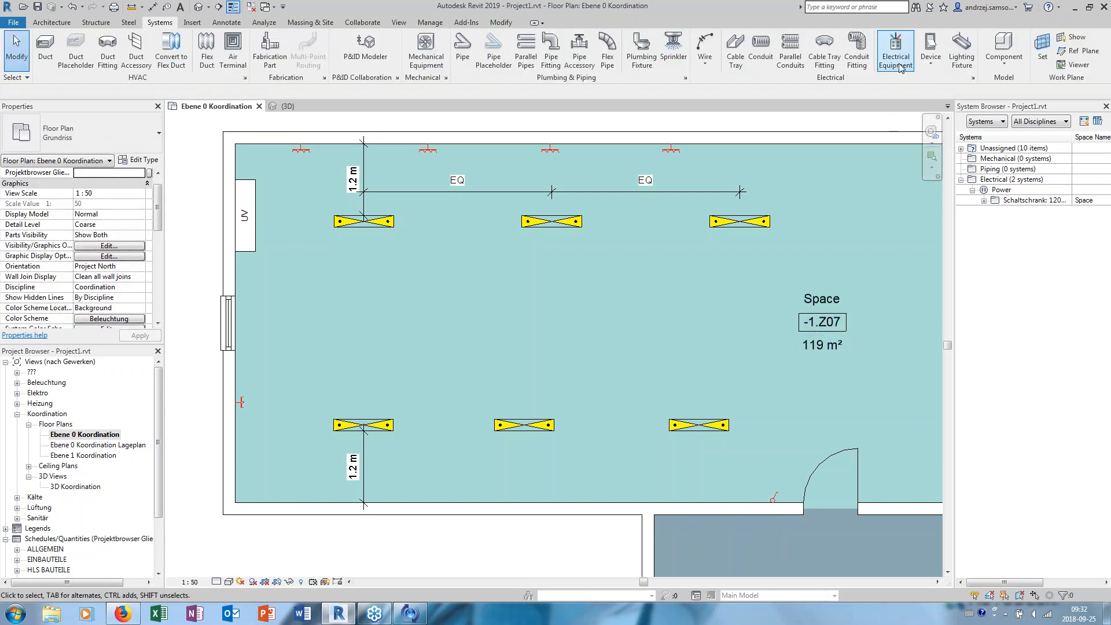
- Change the light switch beside the door to the Schalter type 2-polig AP
click(776, 498)
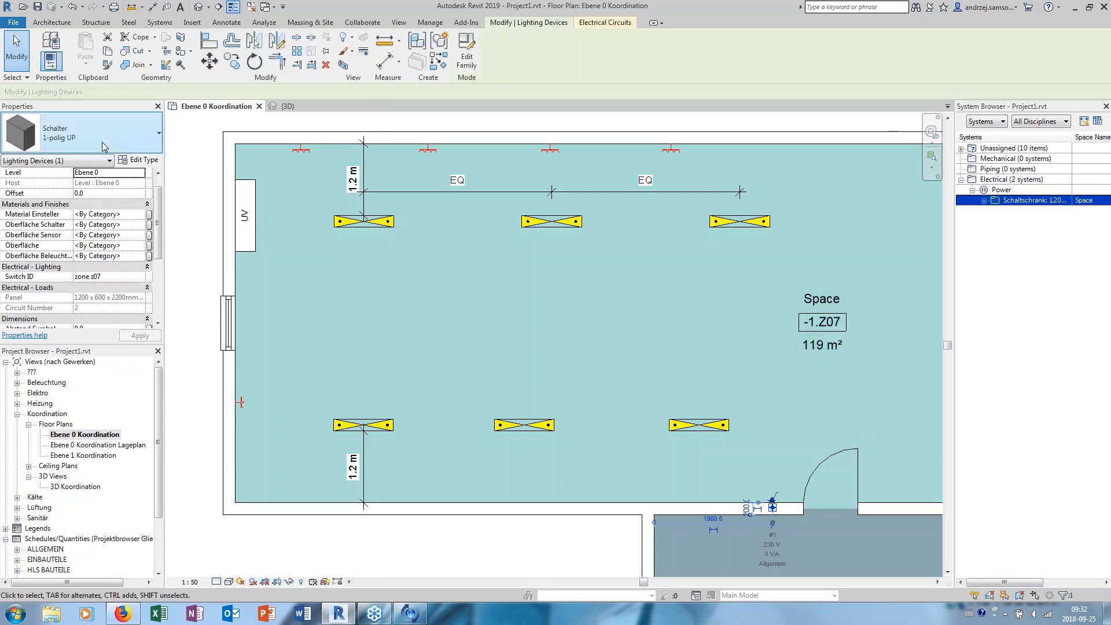
click(96, 138)
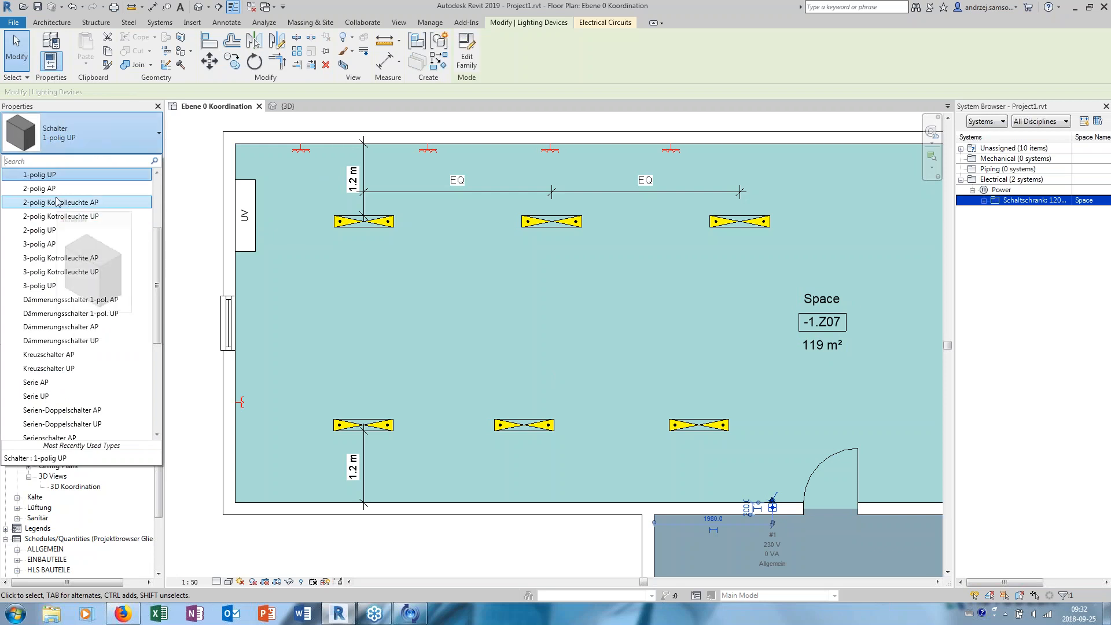
click(281, 324)
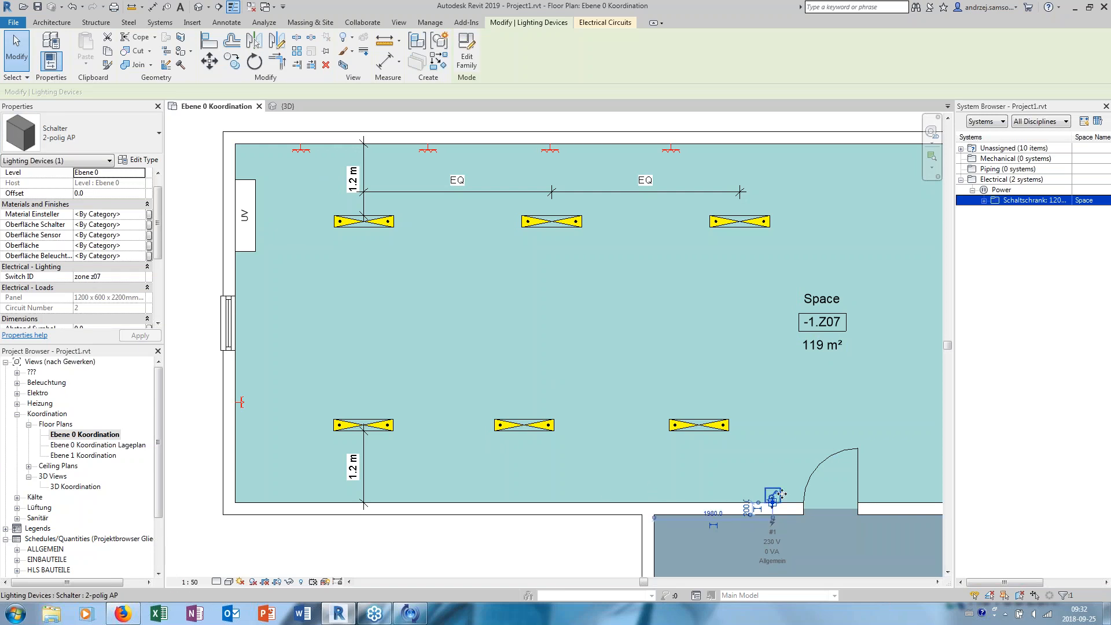
- Edit power circuit 2 of the light switch and try to add the lower-row lighting fixture nearest the door
click(605, 22)
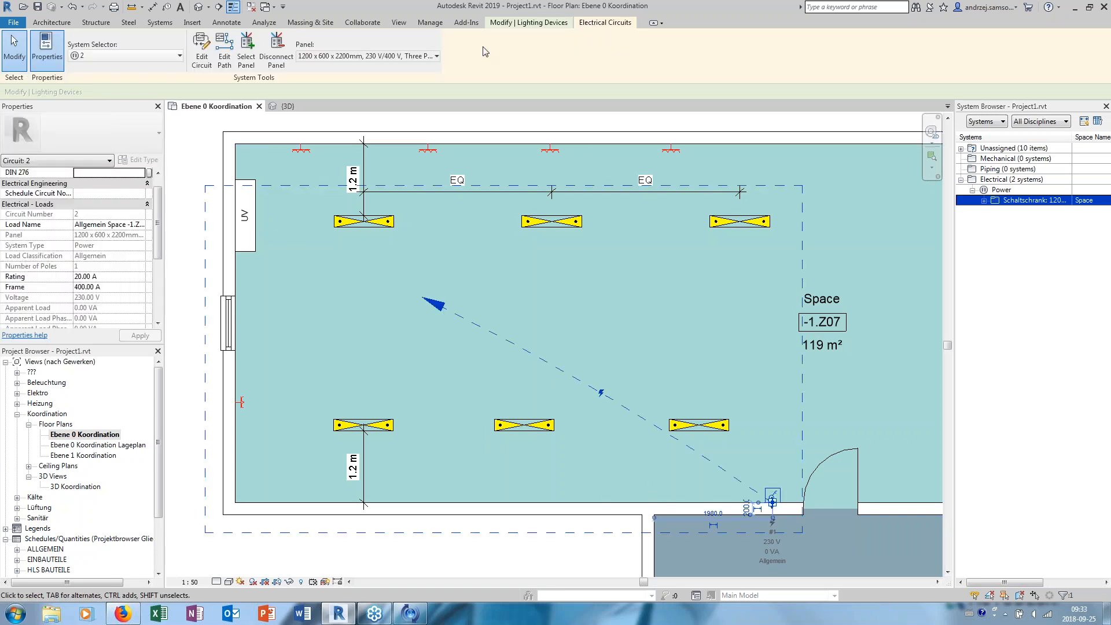
click(203, 60)
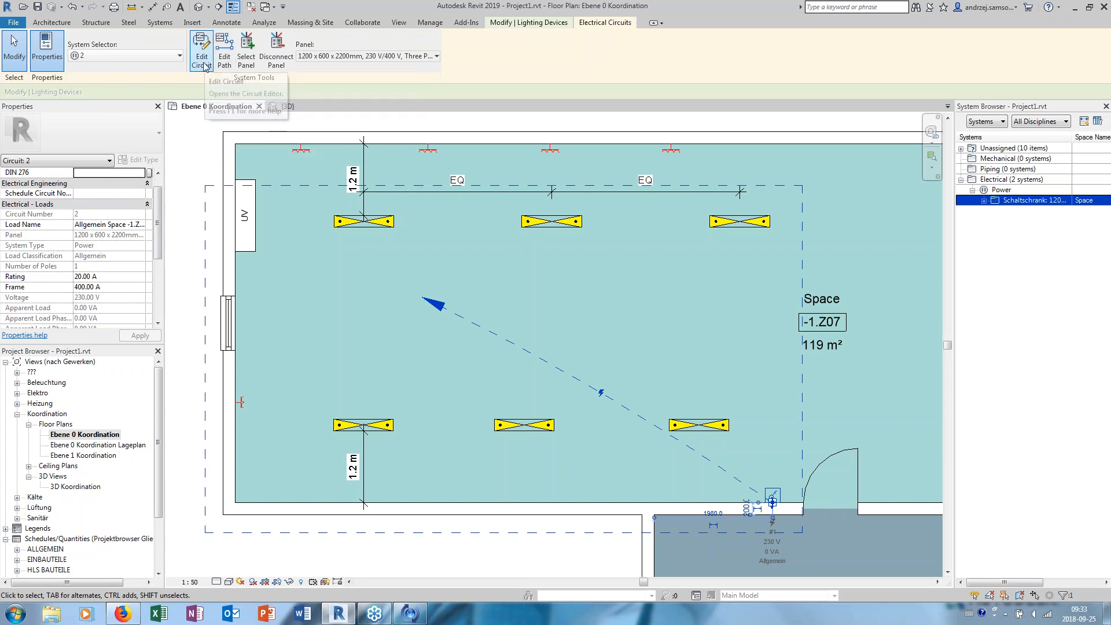
click(713, 430)
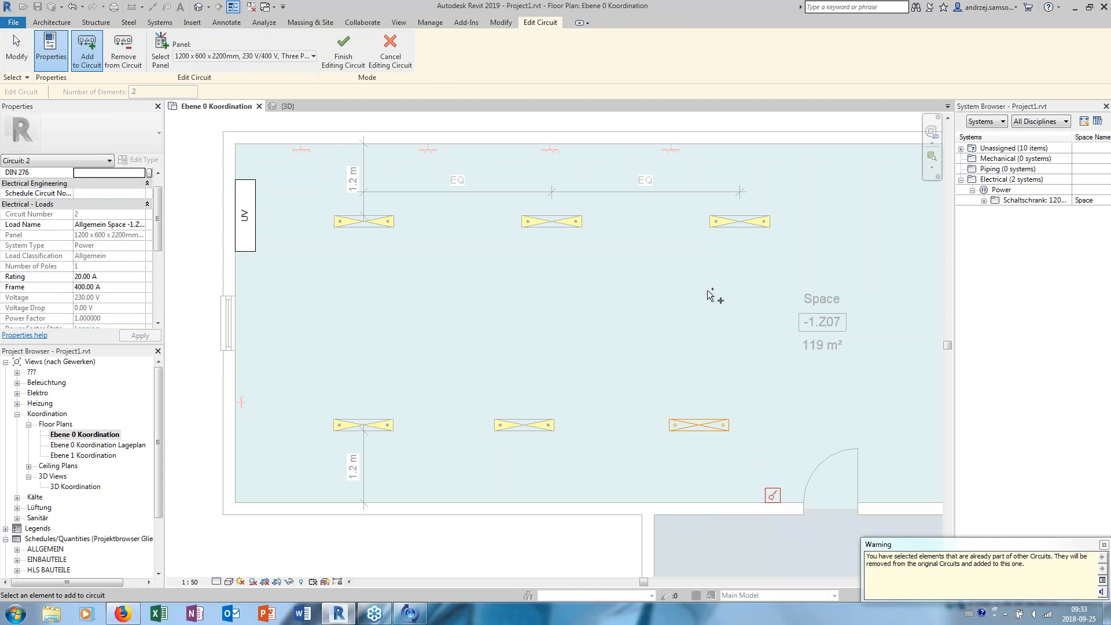
- Undo the fixture addition and delete the light switch beside the door
click(72, 7)
click(72, 8)
click(72, 8)
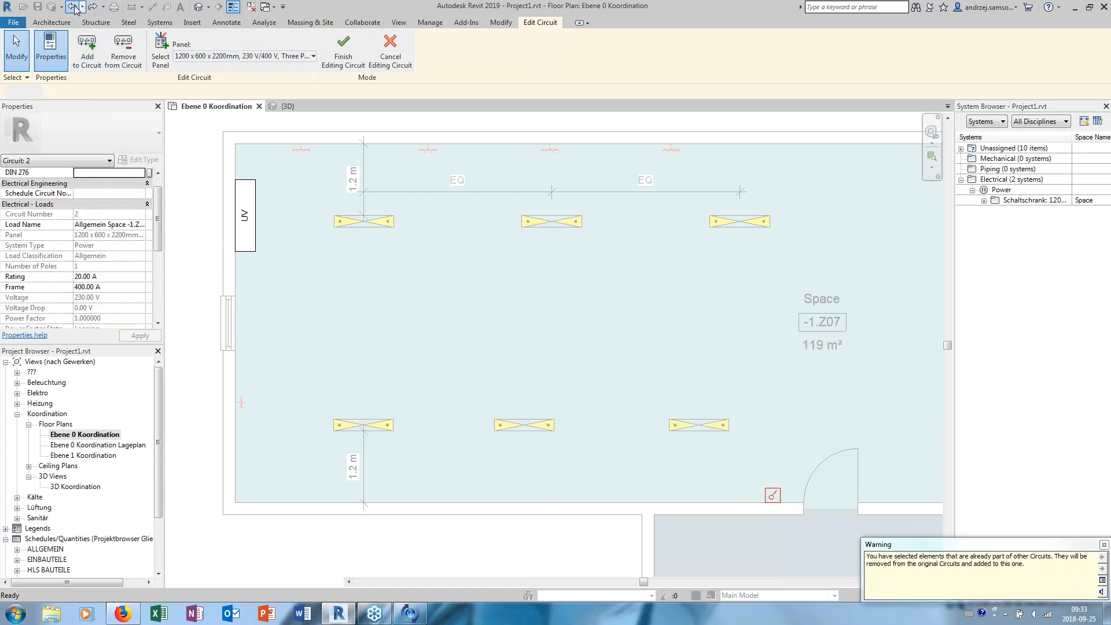
click(778, 496)
key(Delete)
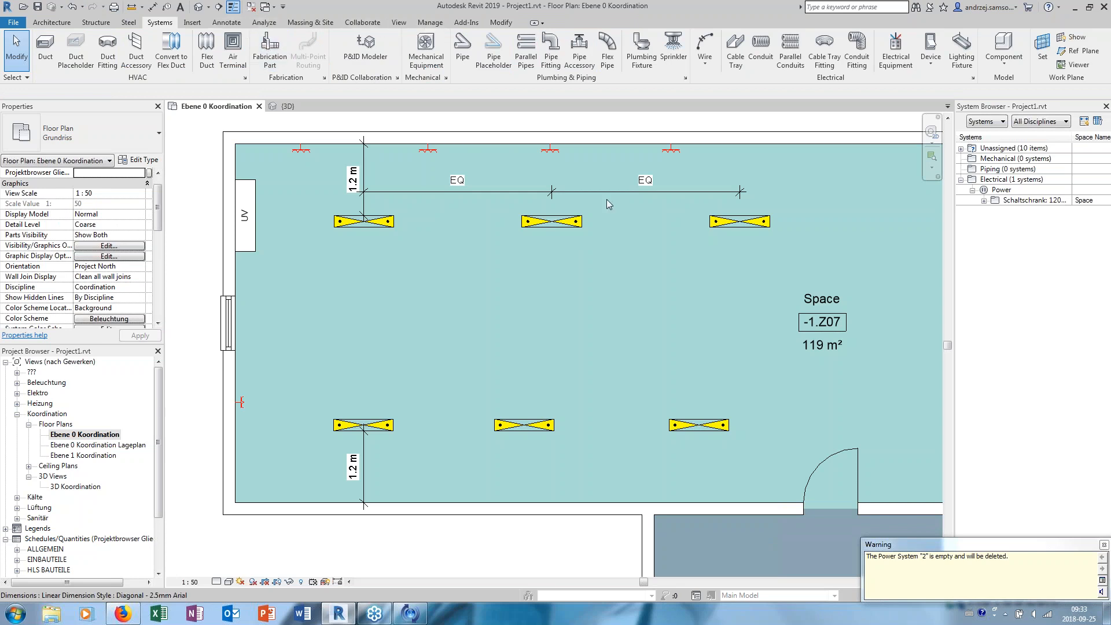
- Place a new lighting device of type Schalter 1-polig UP on the wall beside the door
click(930, 63)
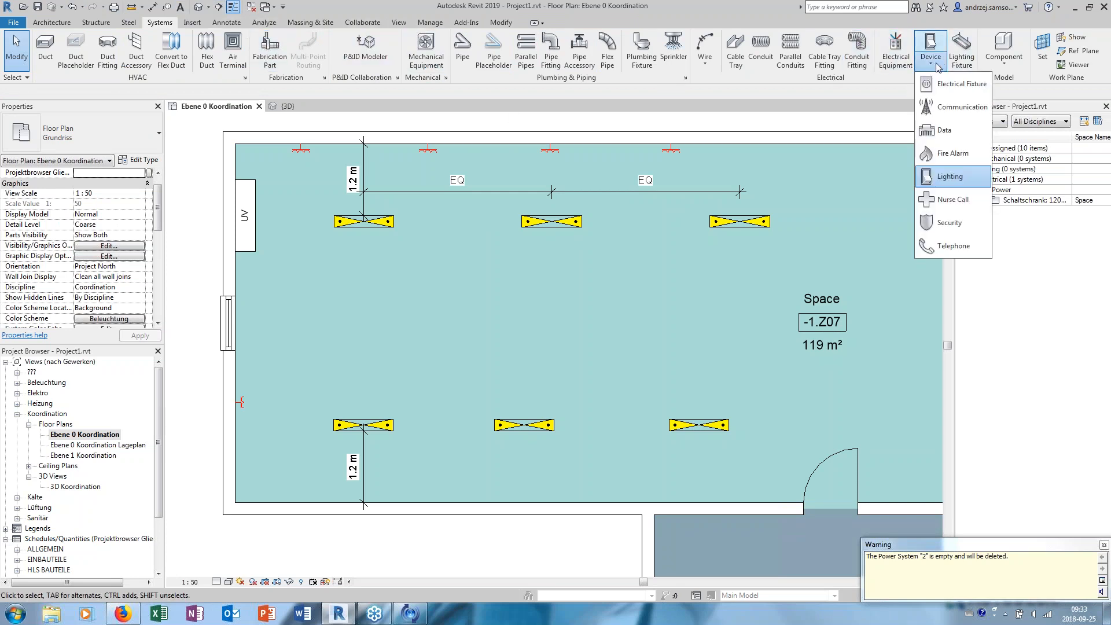
click(949, 177)
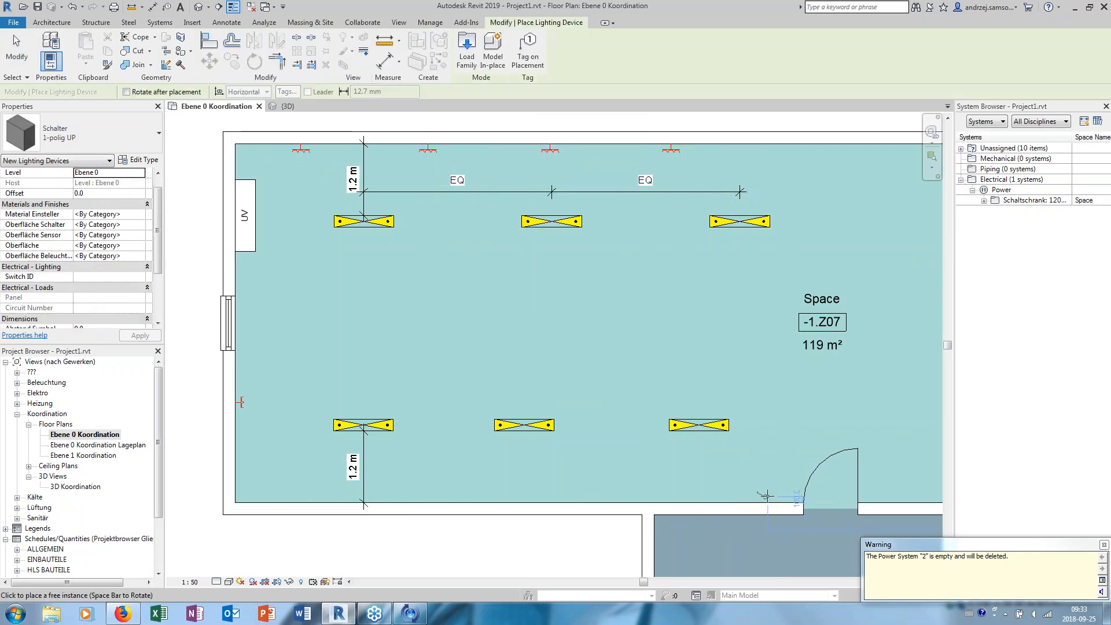
scroll(768, 495, up, 1)
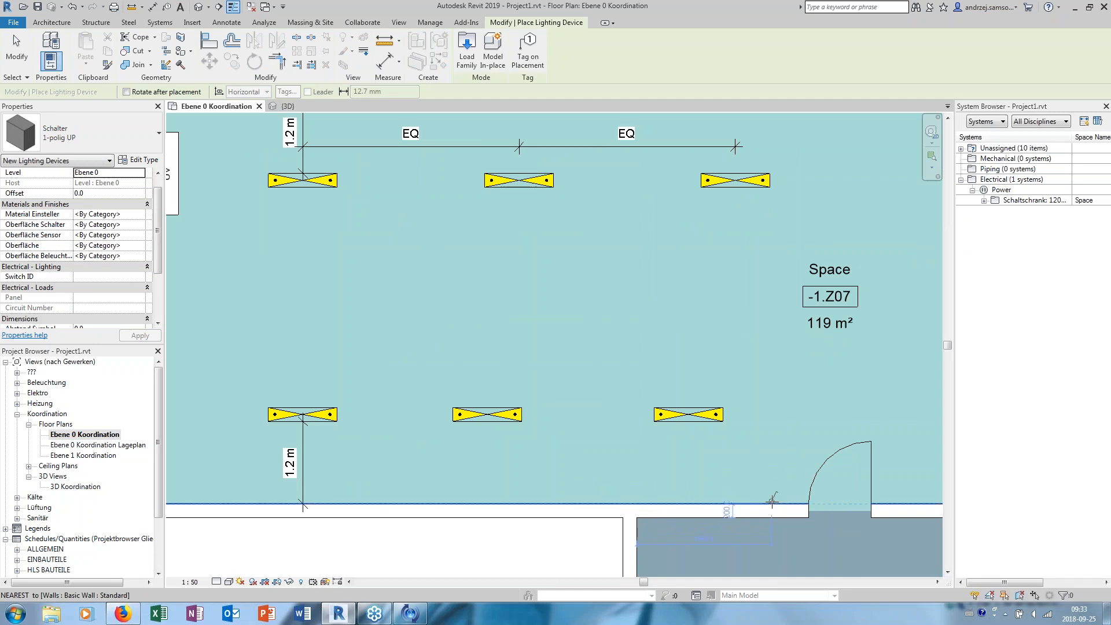
click(773, 496)
key(Escape)
key(Escape)
scroll(753, 393, down, 2)
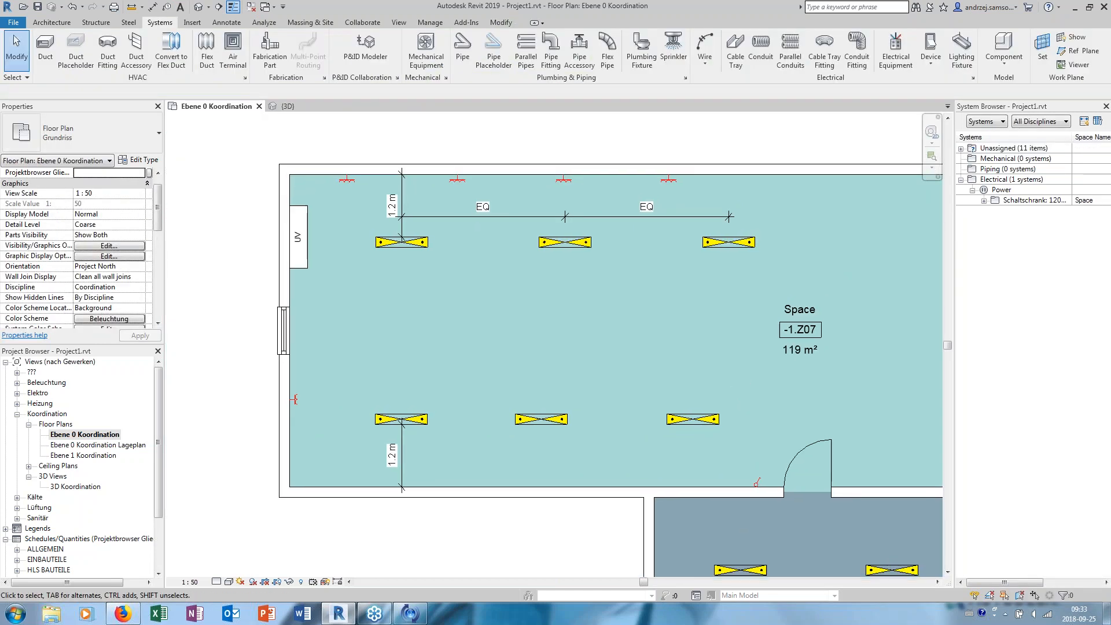
- Create a similar 1-polig UP light switch on the wall between the UV panel and the window
click(695, 419)
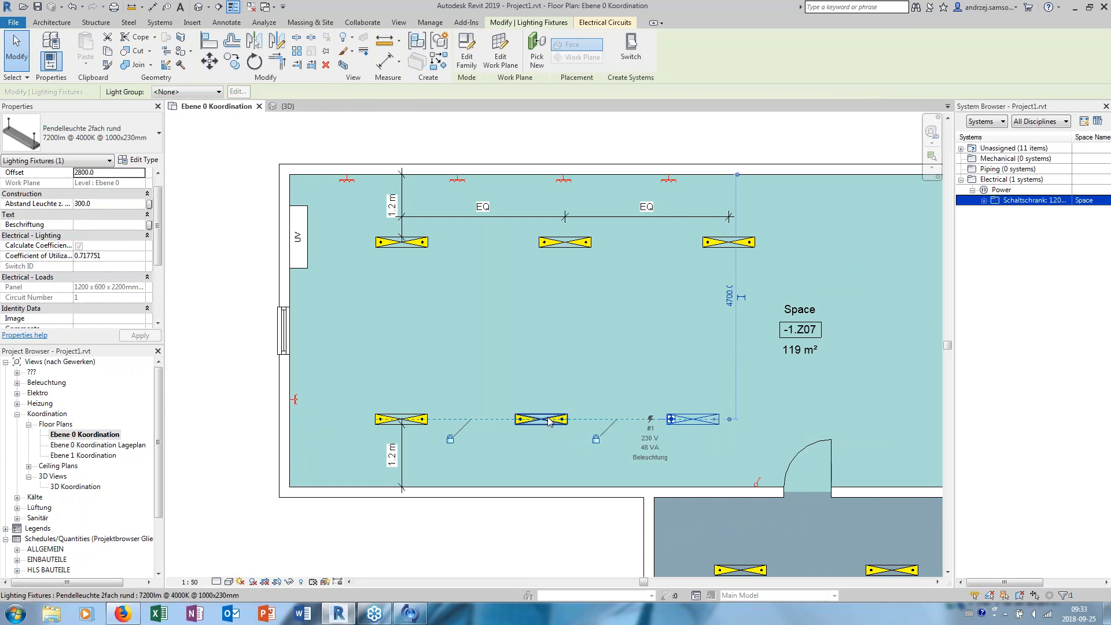
key(Escape)
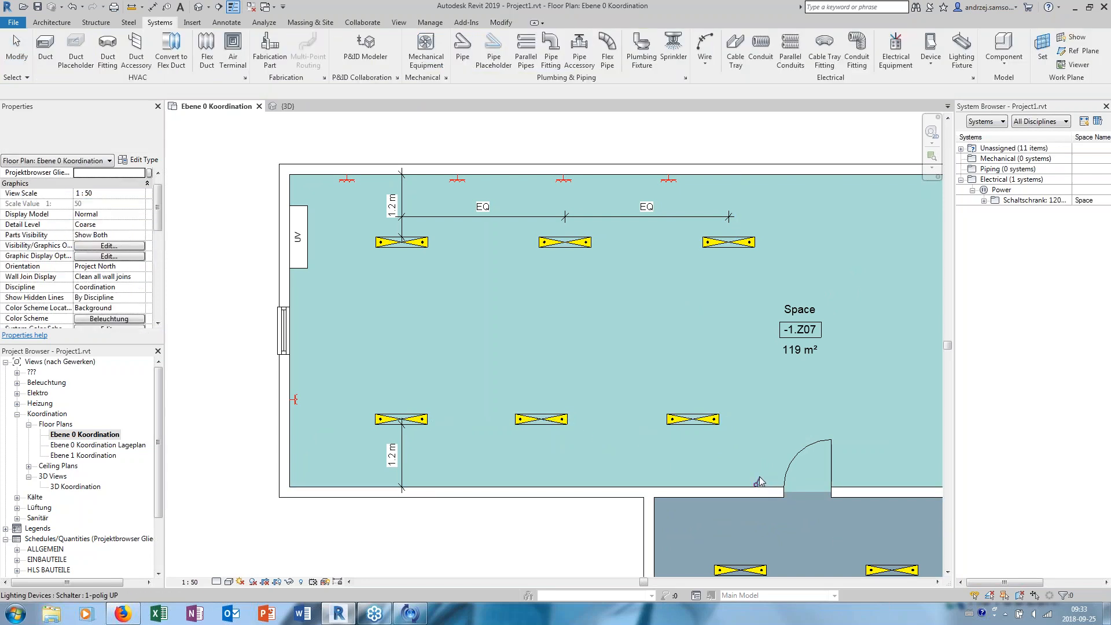
click(758, 482)
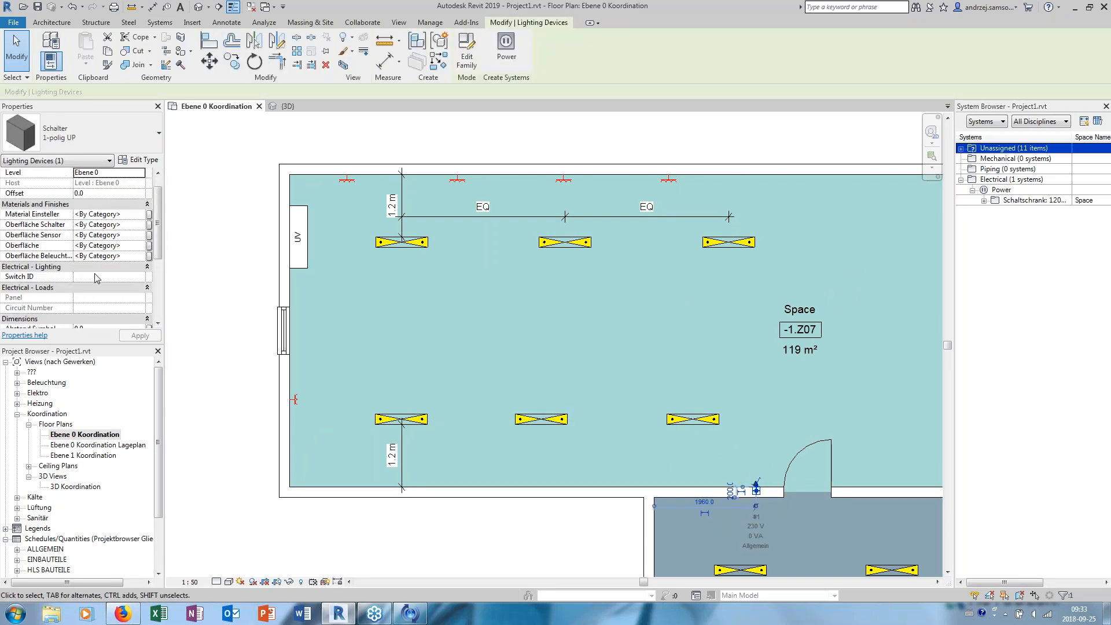
right_click(762, 477)
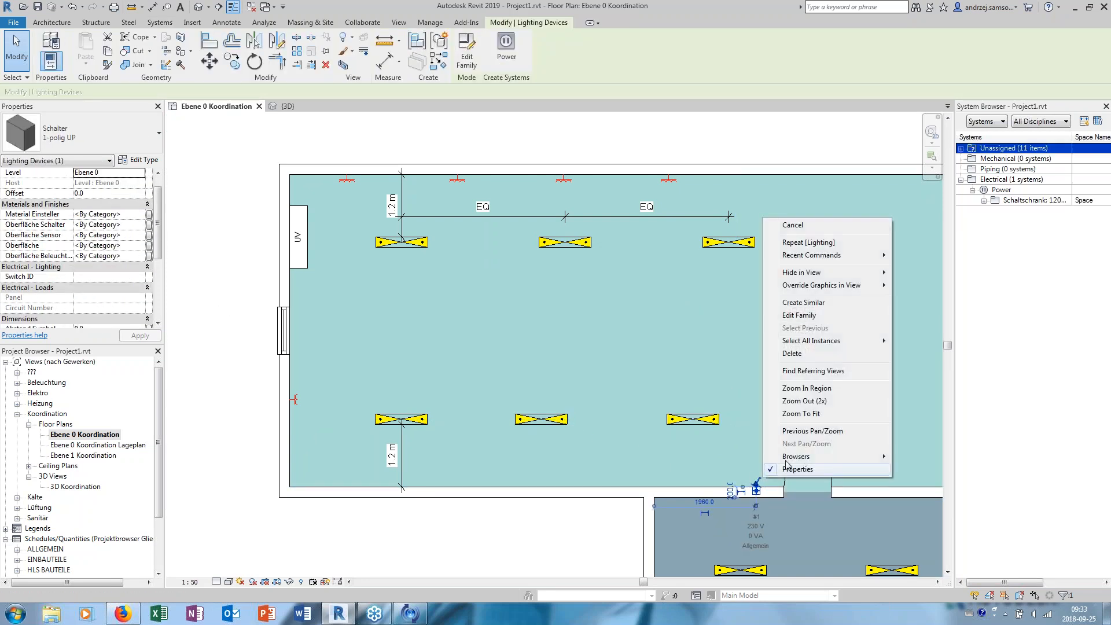
click(806, 258)
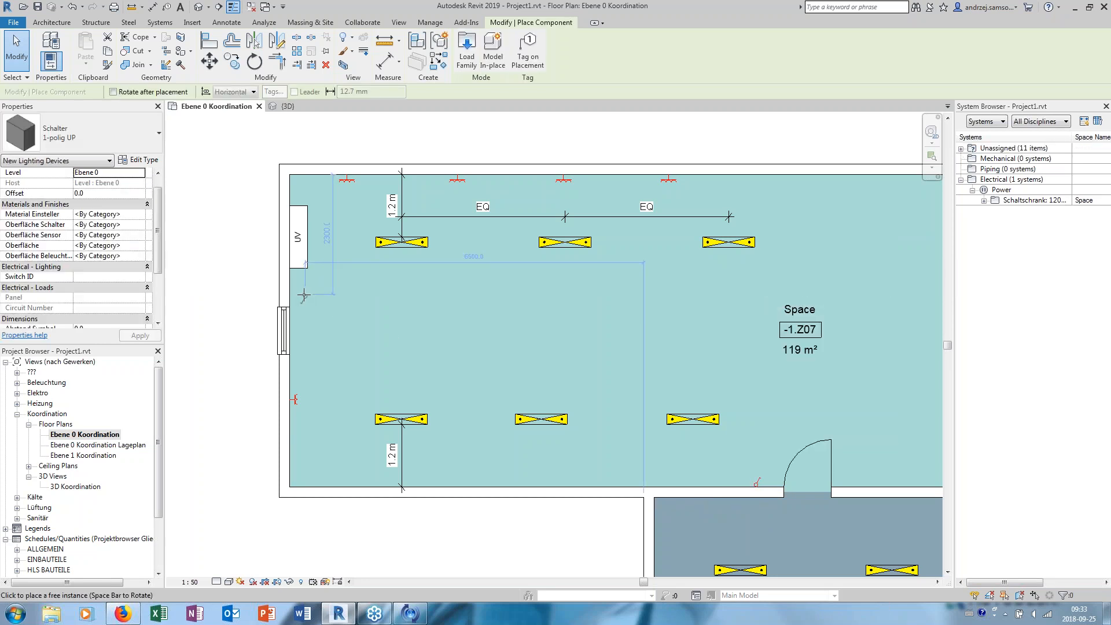
click(299, 296)
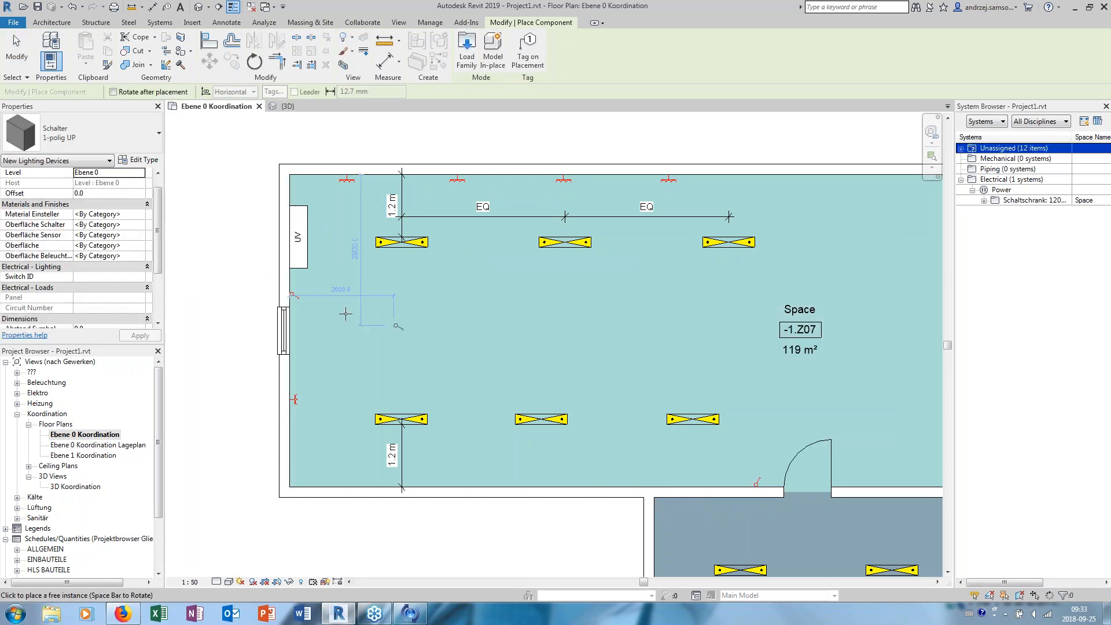
key(Escape)
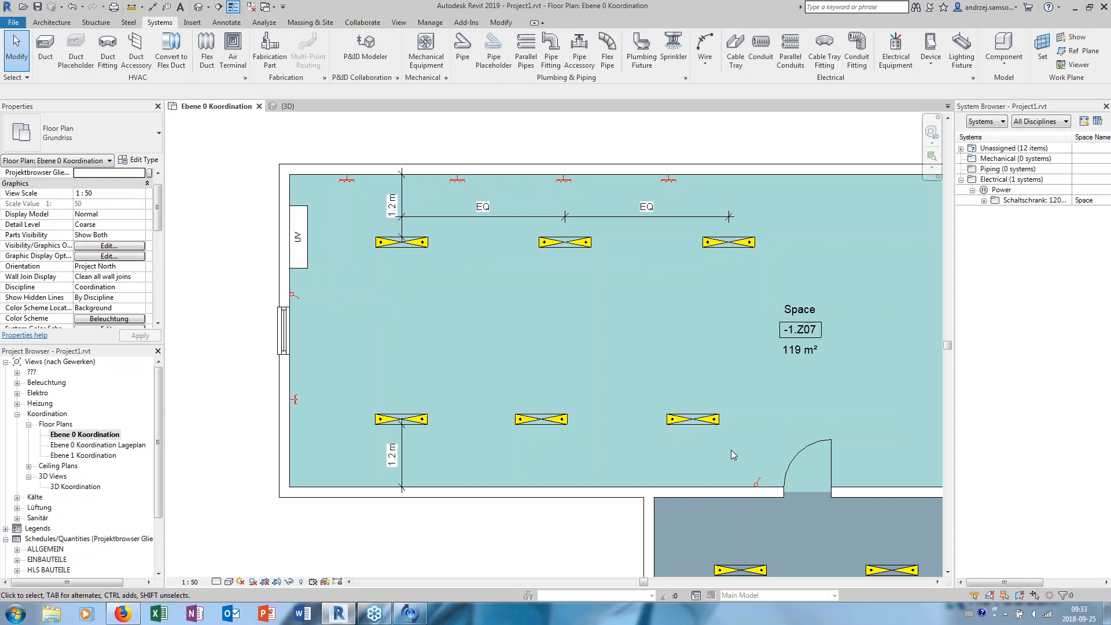
- Create a switch system from the lower-row lighting fixture nearest the door
click(713, 422)
click(750, 245)
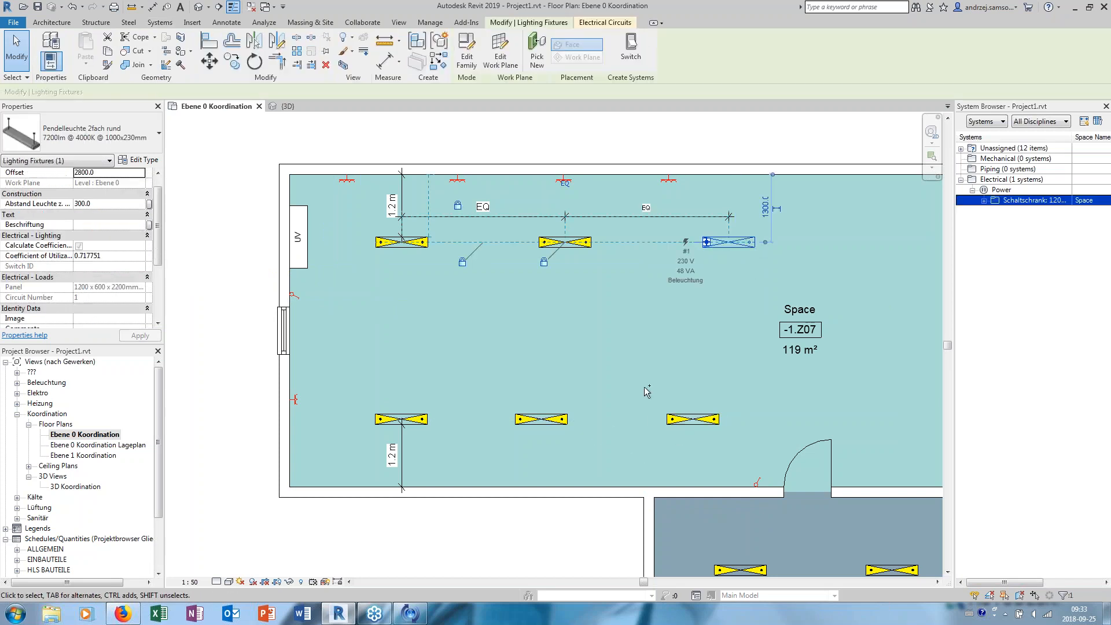
ctrl+click(541, 419)
click(694, 419)
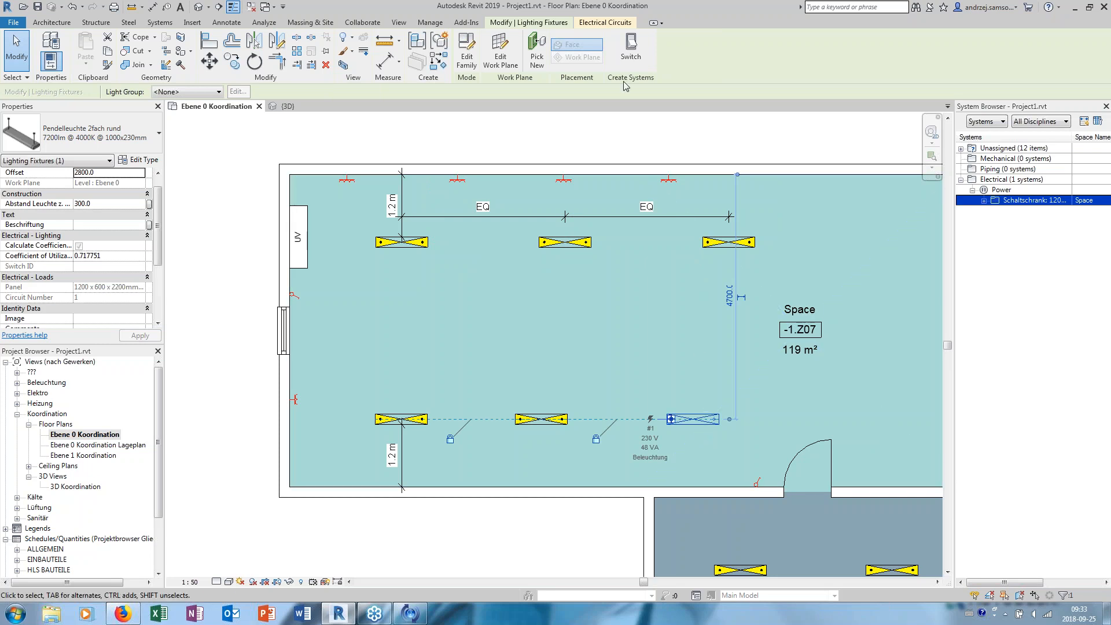
click(630, 52)
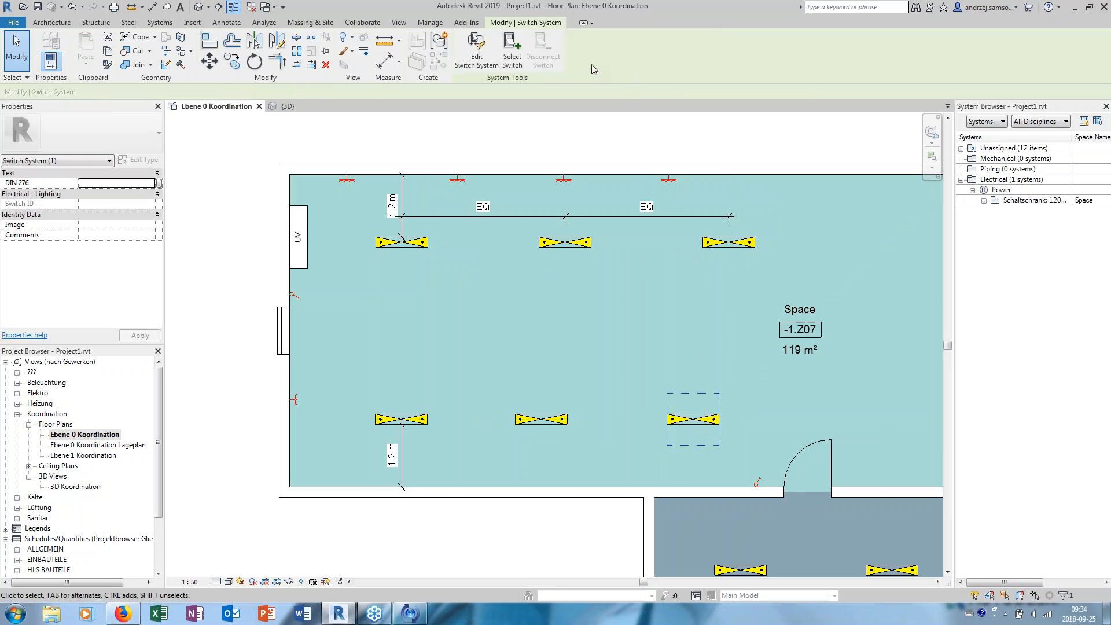
- Add the middle lower-row and the rightmost upper-row fixtures to the switch system and assign the light switch beside the door
click(477, 52)
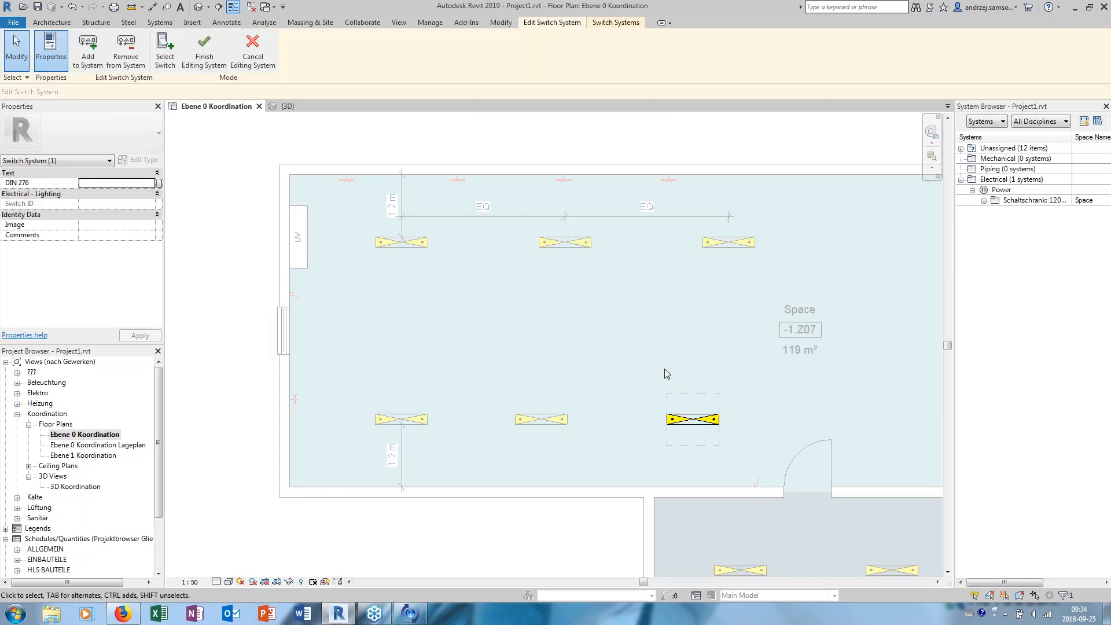
click(561, 419)
click(750, 244)
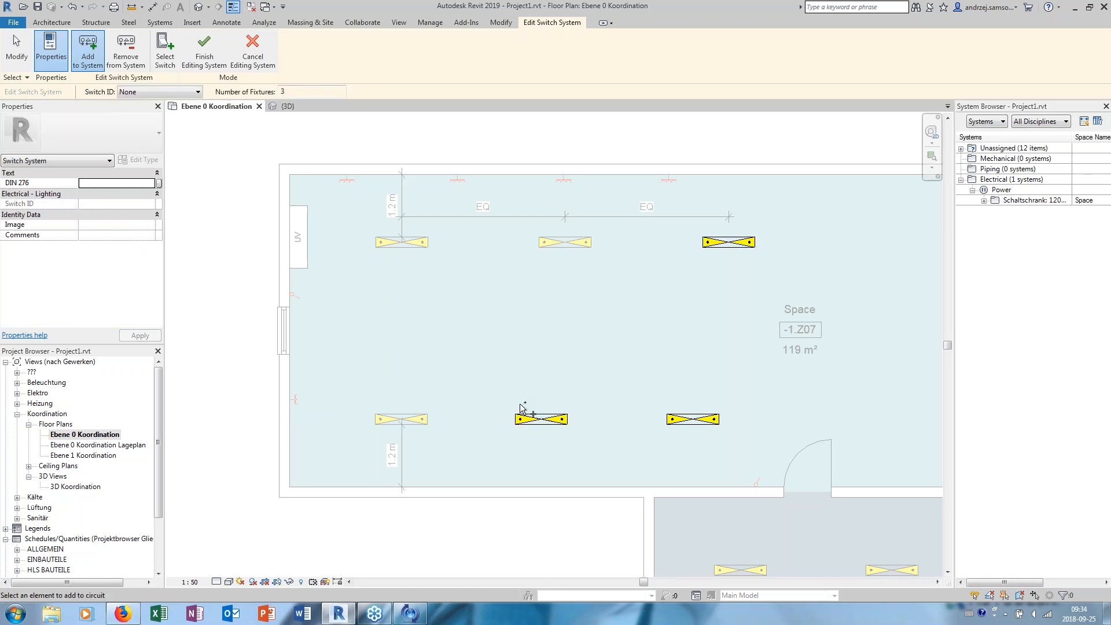
click(165, 52)
click(758, 482)
click(204, 49)
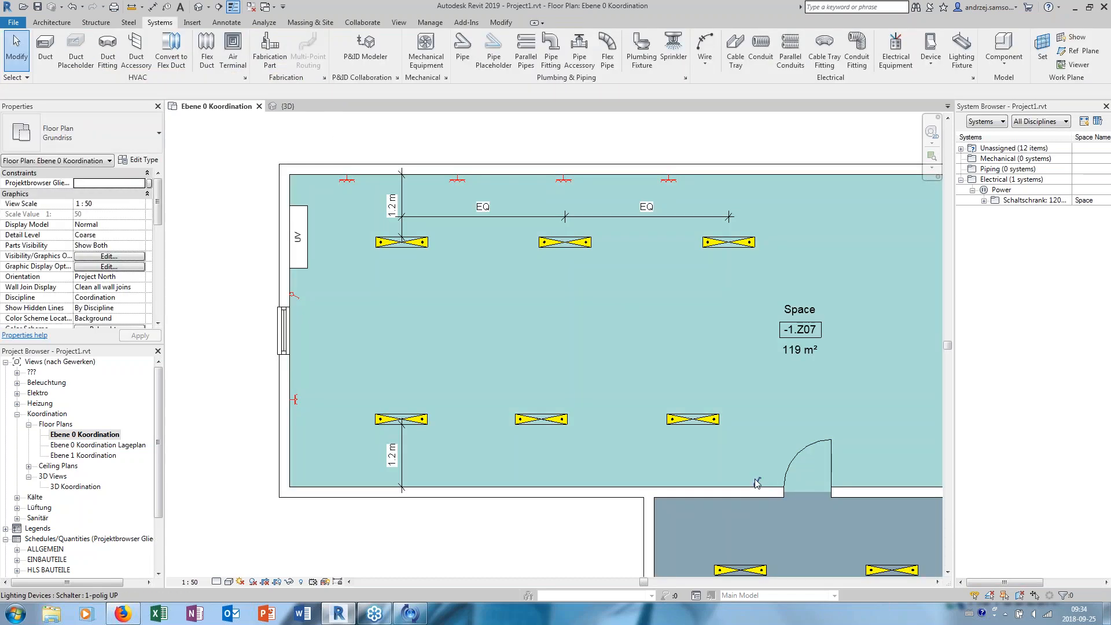
- Enter a Switch ID for the light switch beside the door
click(756, 485)
click(112, 288)
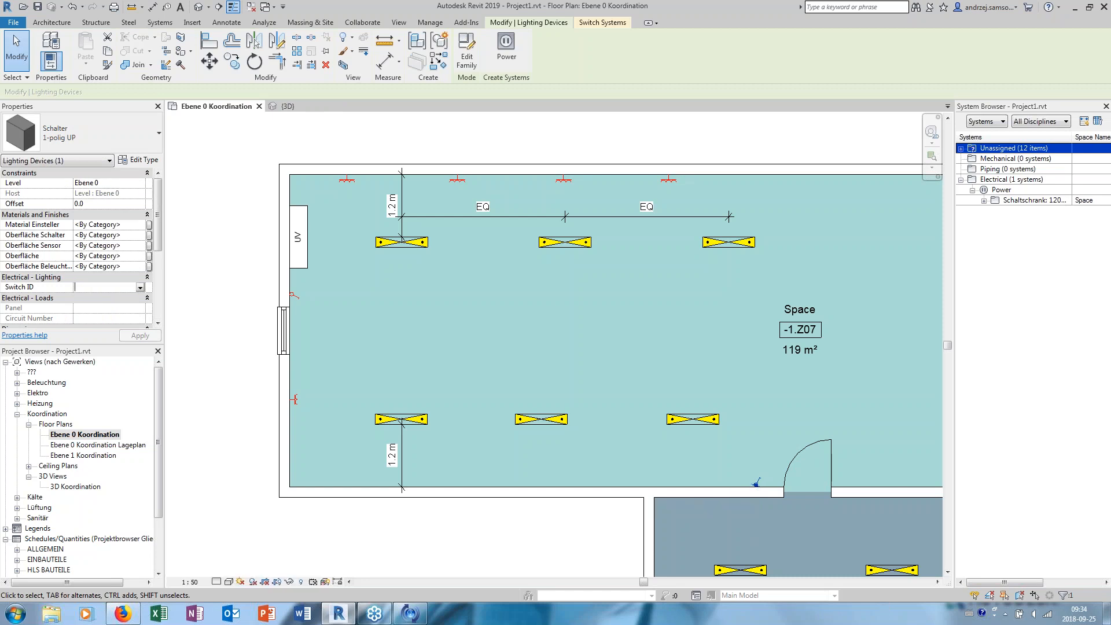
text(swi)
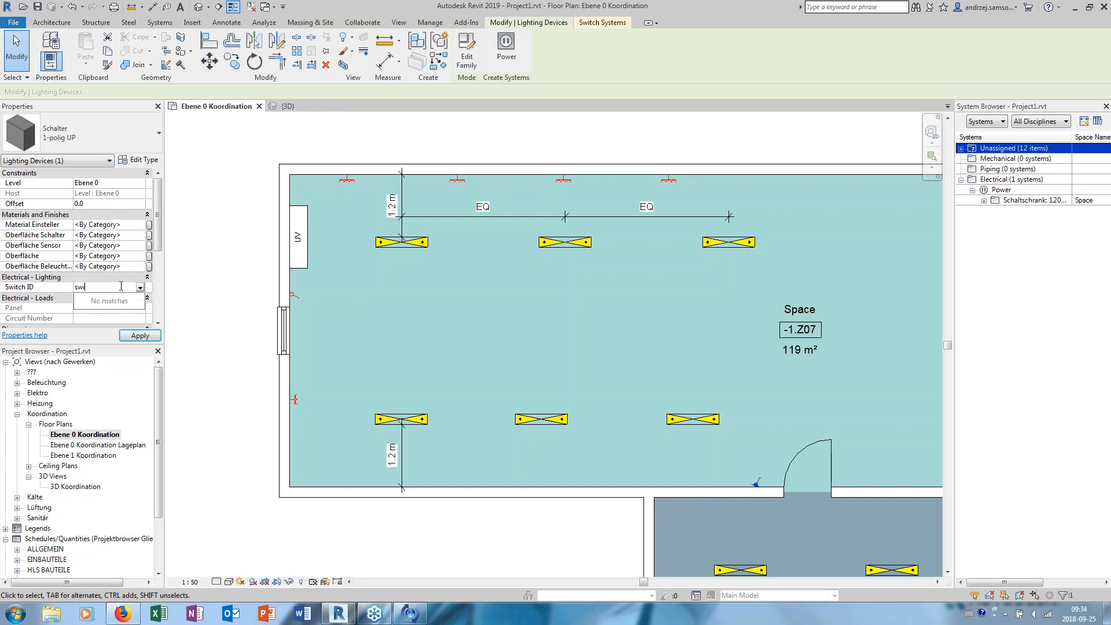
key(BackSpace)
key(BackSpace)
key(Return)
- Set the Switch ID of the light switch between the UV panel and the window to "S2 Z07"
click(295, 295)
click(121, 288)
text(S2)
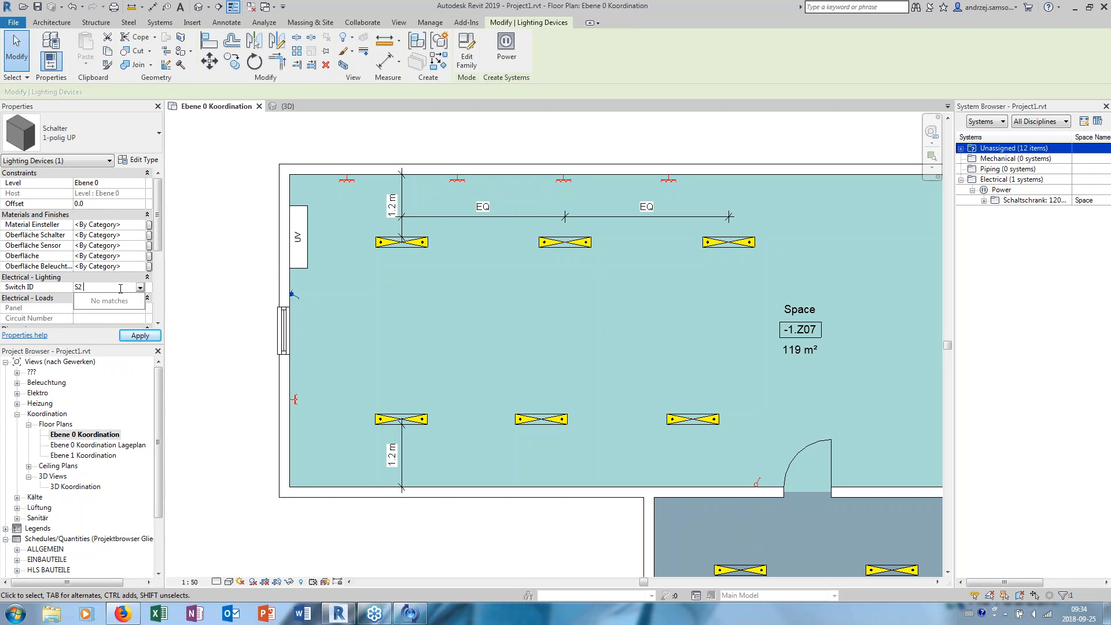
text( Z07)
key(Return)
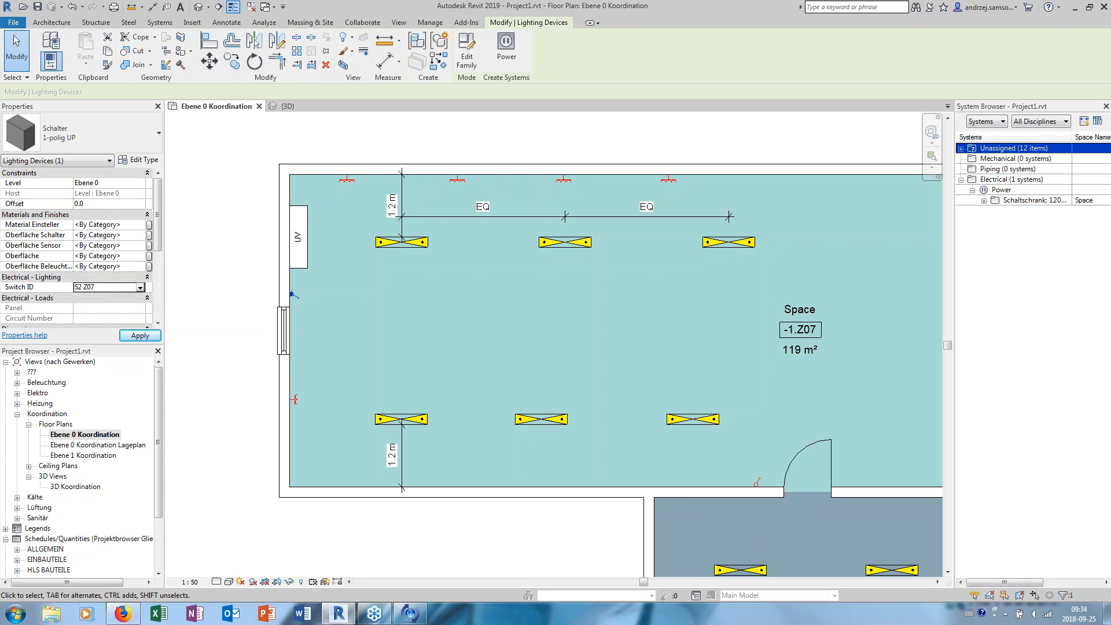
click(347, 306)
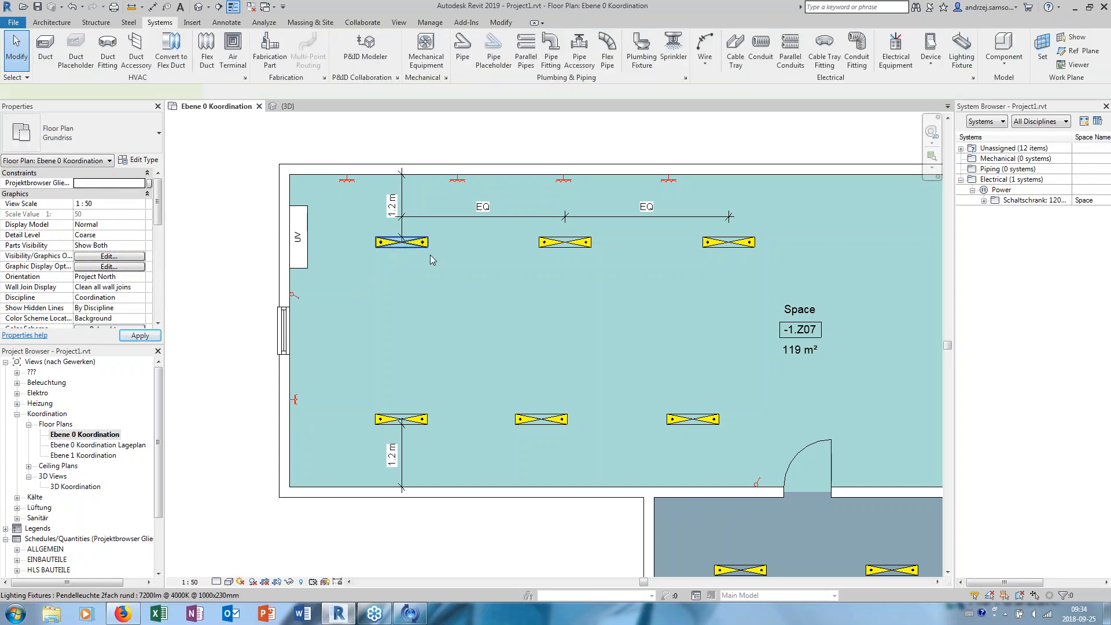
- Create a switch system from the leftmost lower-row lighting fixture in space -1.Z07
click(544, 244)
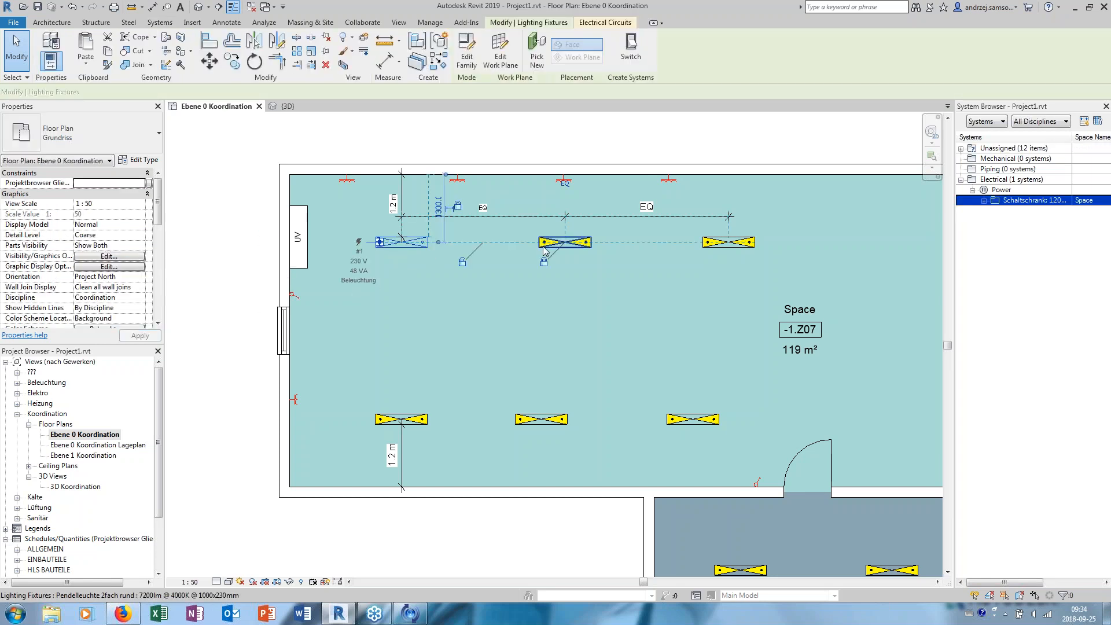
ctrl+click(399, 420)
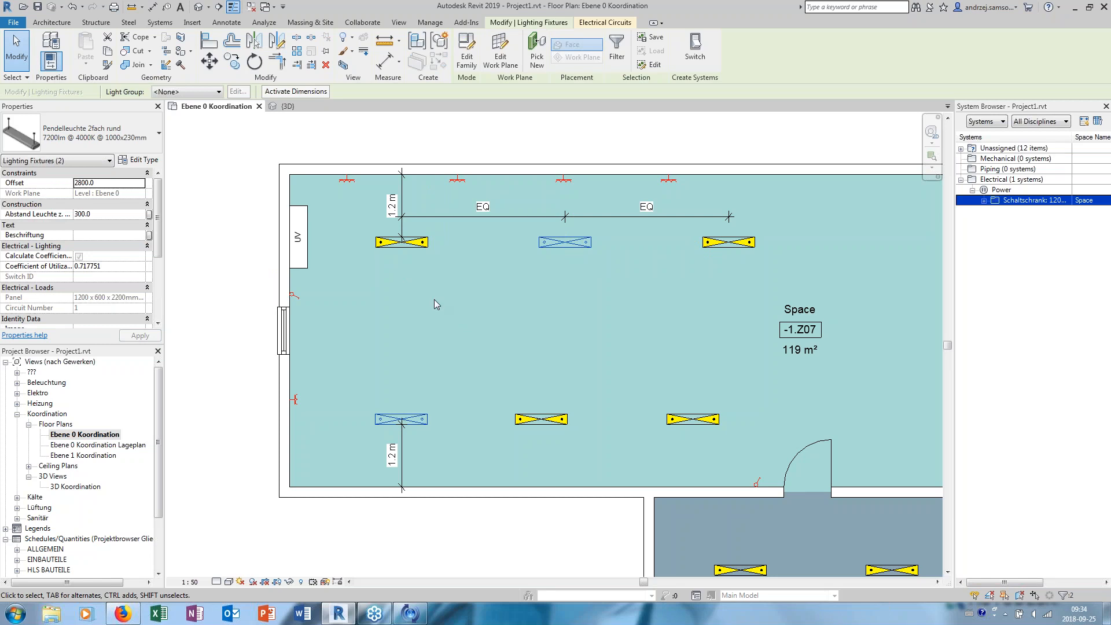
click(444, 319)
click(427, 421)
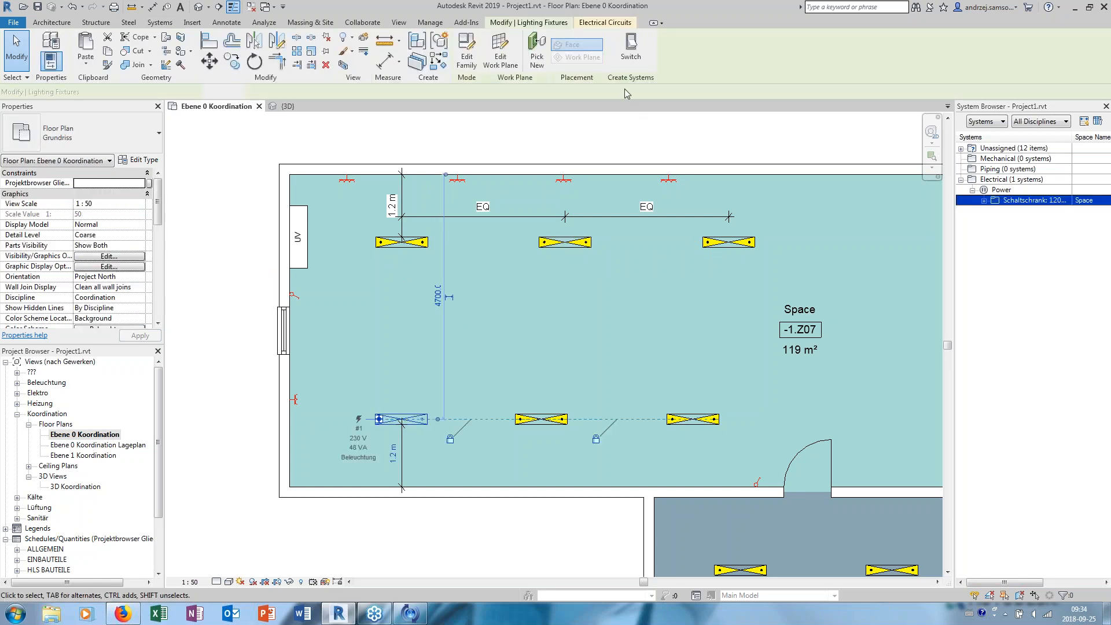
click(636, 55)
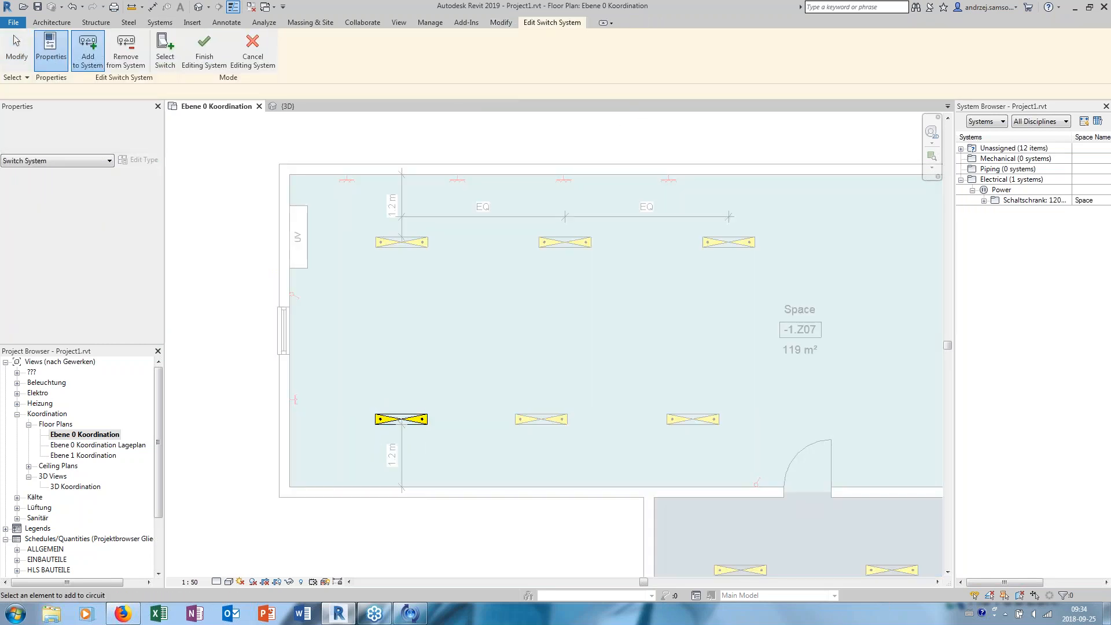
- Add the left and middle upper-row fixtures to the switch system and assign the light switch between the UV panel and the window
click(402, 241)
click(565, 242)
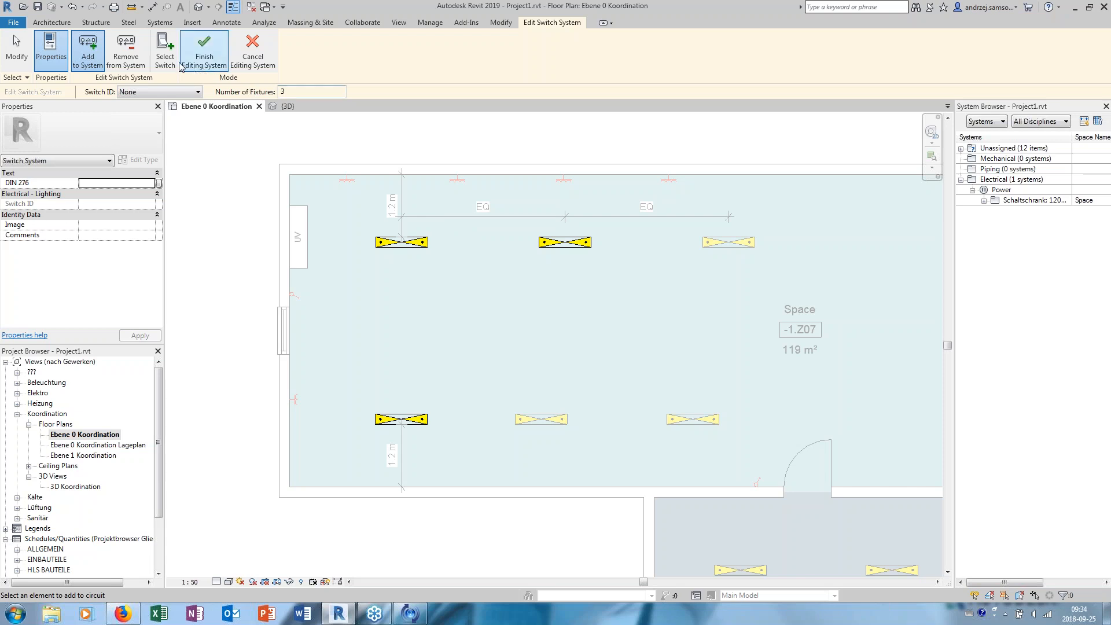
click(165, 52)
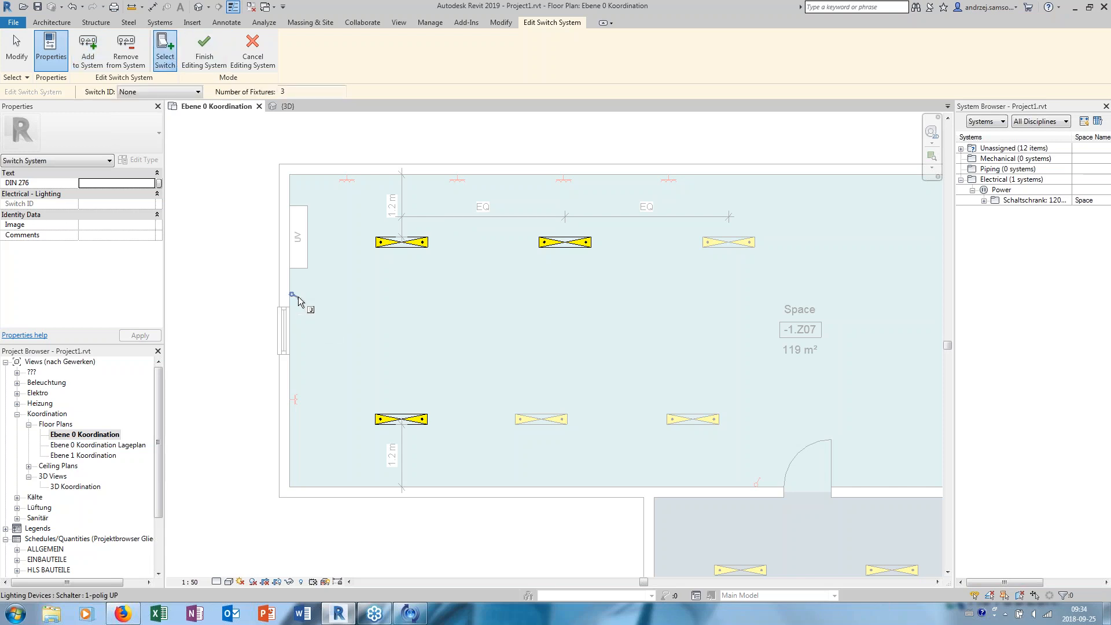
click(298, 296)
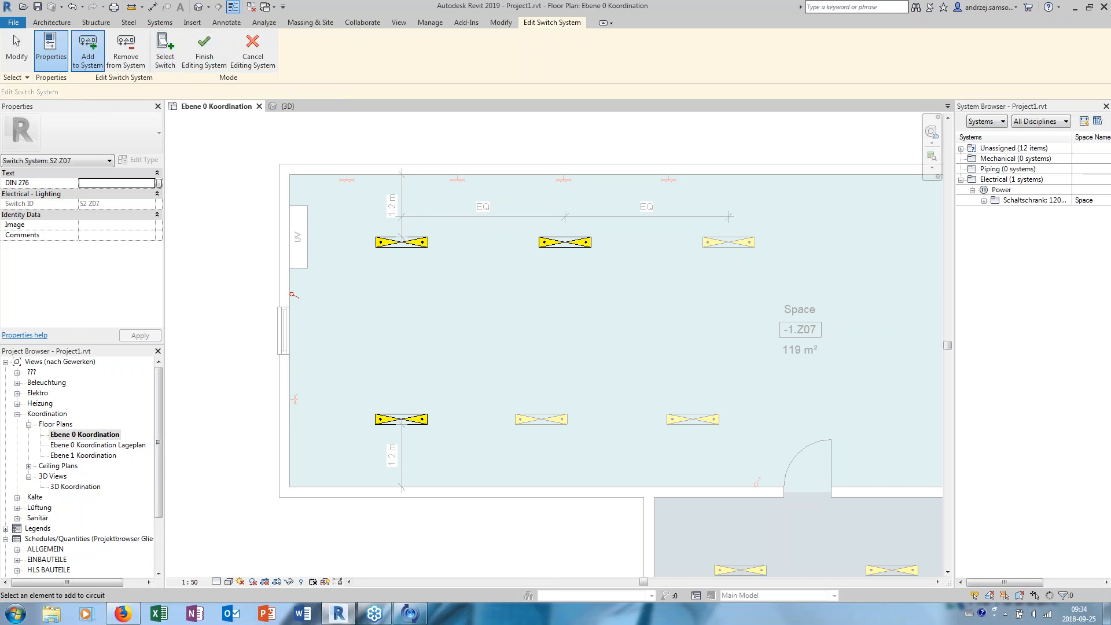
click(204, 52)
- Check the Switch ID of the lower-row fixture nearest the door and list the devices on the panel's circuit 1
scroll(392, 191, down, 2)
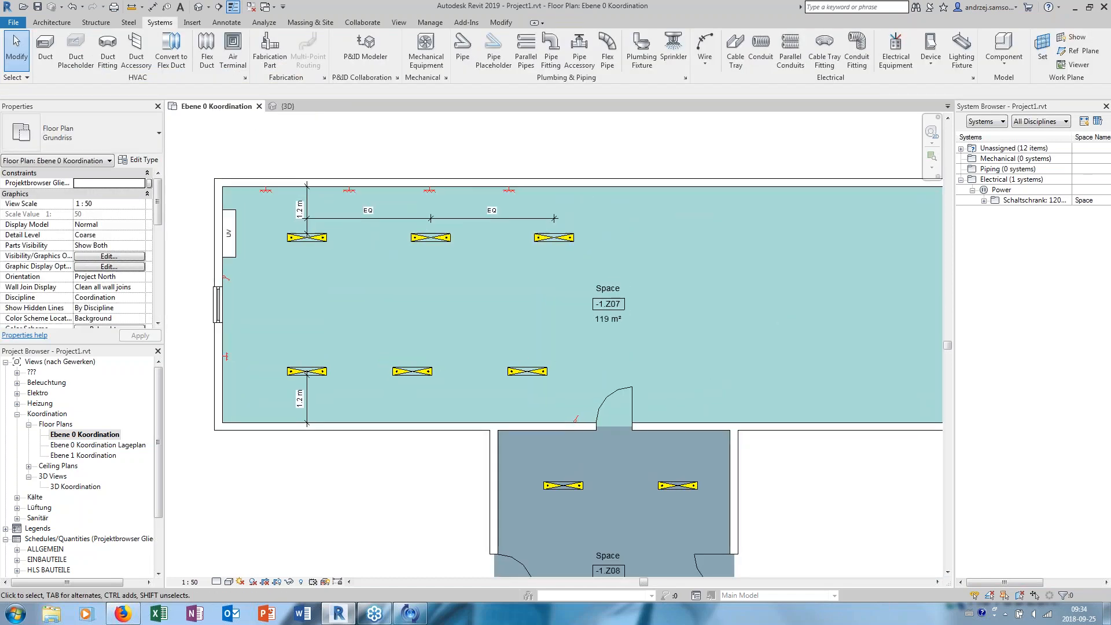
click(581, 405)
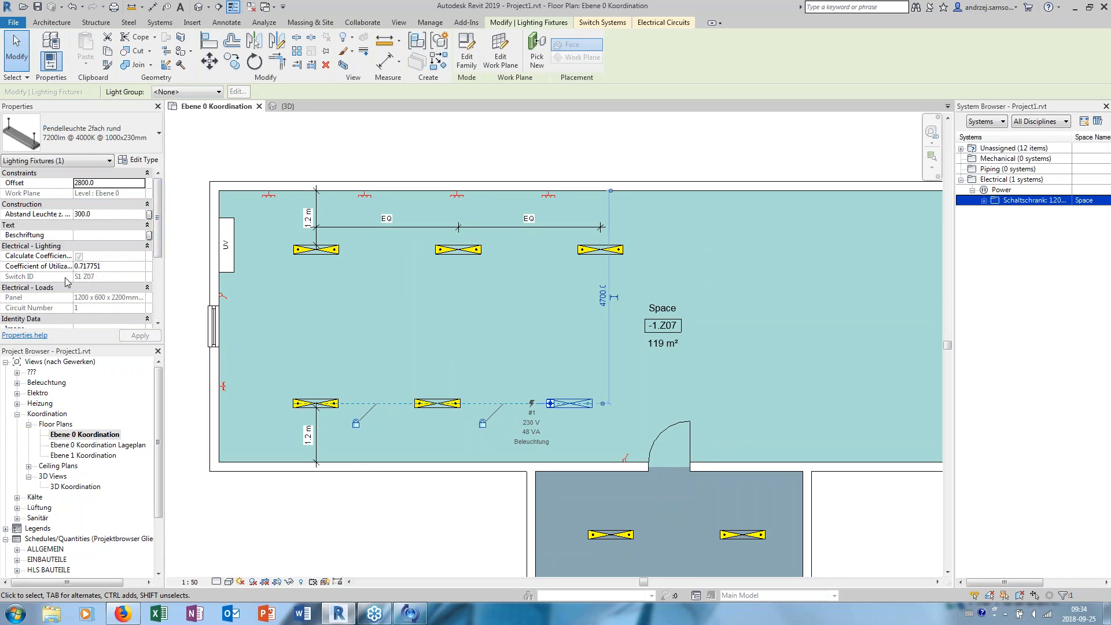
middle_drag(609, 277, 599, 301)
click(573, 181)
mouse_move(578, 190)
middle_down()
mouse_move(537, 195)
mouse_move(575, 186)
mouse_move(577, 195)
middle_up()
scroll(542, 194, down, 1)
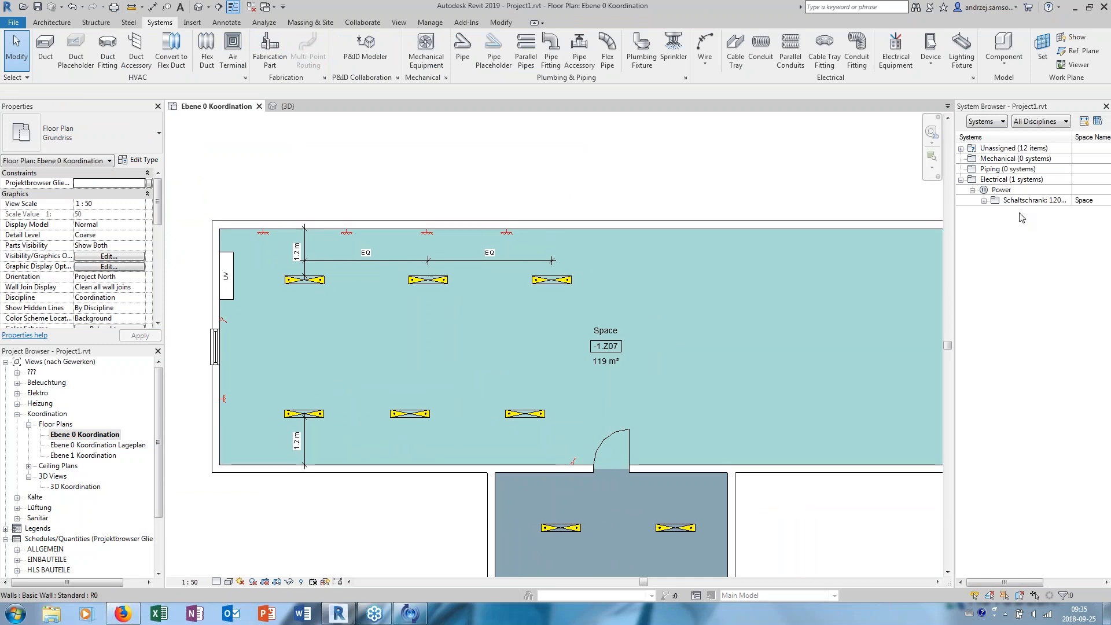
click(984, 201)
click(995, 210)
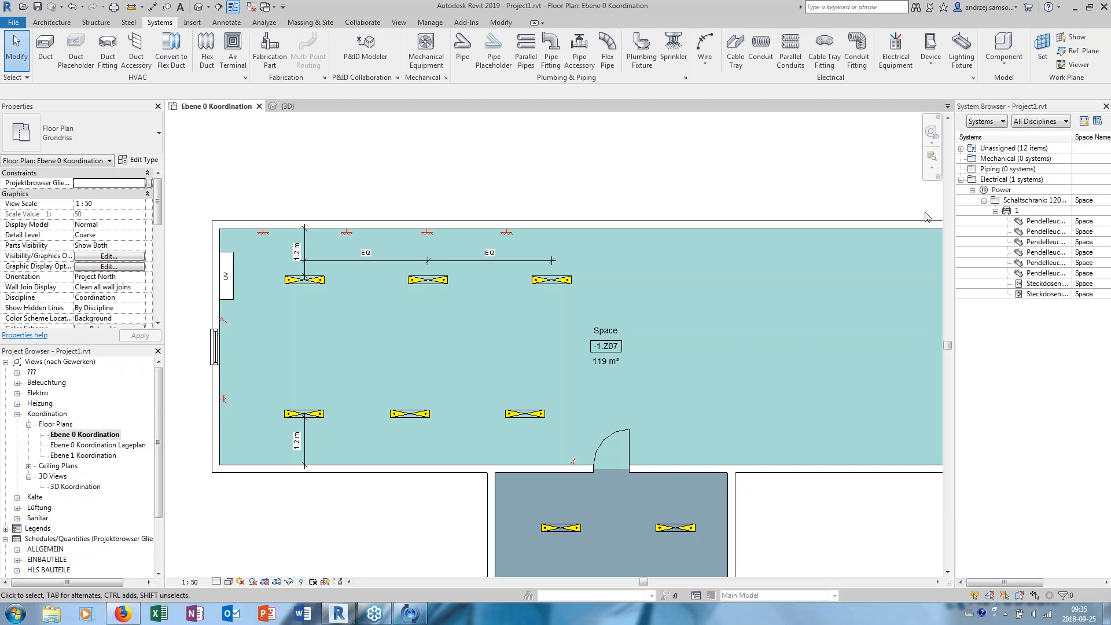
- Bring space -1.Z09 with its four lighting fixtures into view
scroll(647, 204, down, 3)
middle_drag(635, 444, 560, 335)
scroll(561, 334, up, 2)
middle_drag(524, 283, 551, 137)
scroll(404, 416, up, 1)
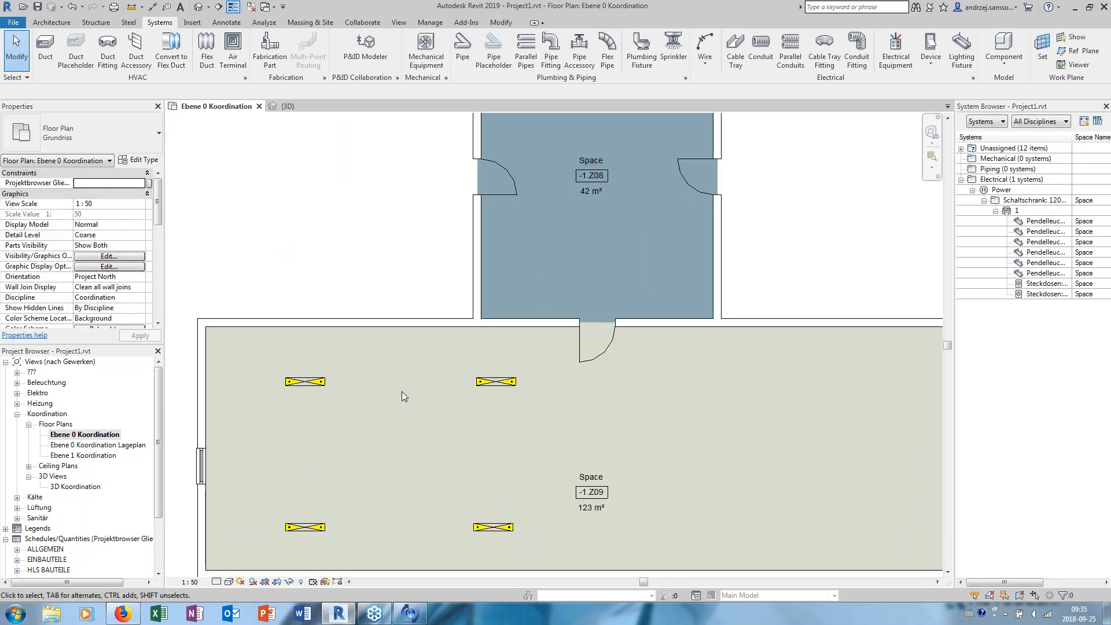
middle_drag(402, 392, 412, 371)
right_click(311, 360)
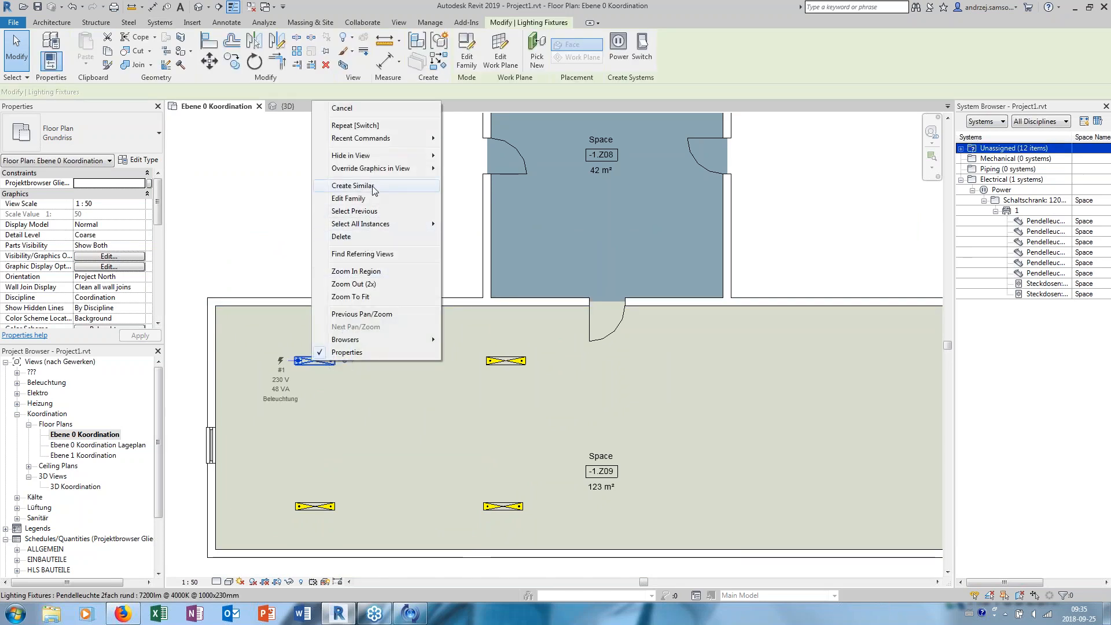
key(Escape)
key(Escape)
- Place a light switch on the upper wall of space -1.Z09, just left of the door
middle_drag(374, 185, 400, 201)
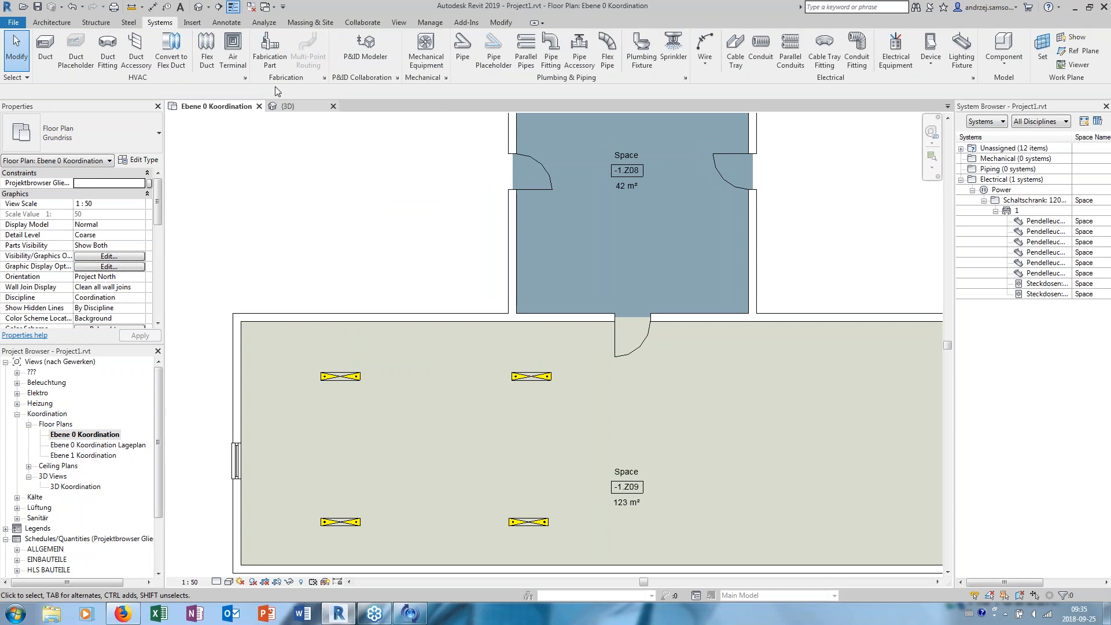
click(931, 46)
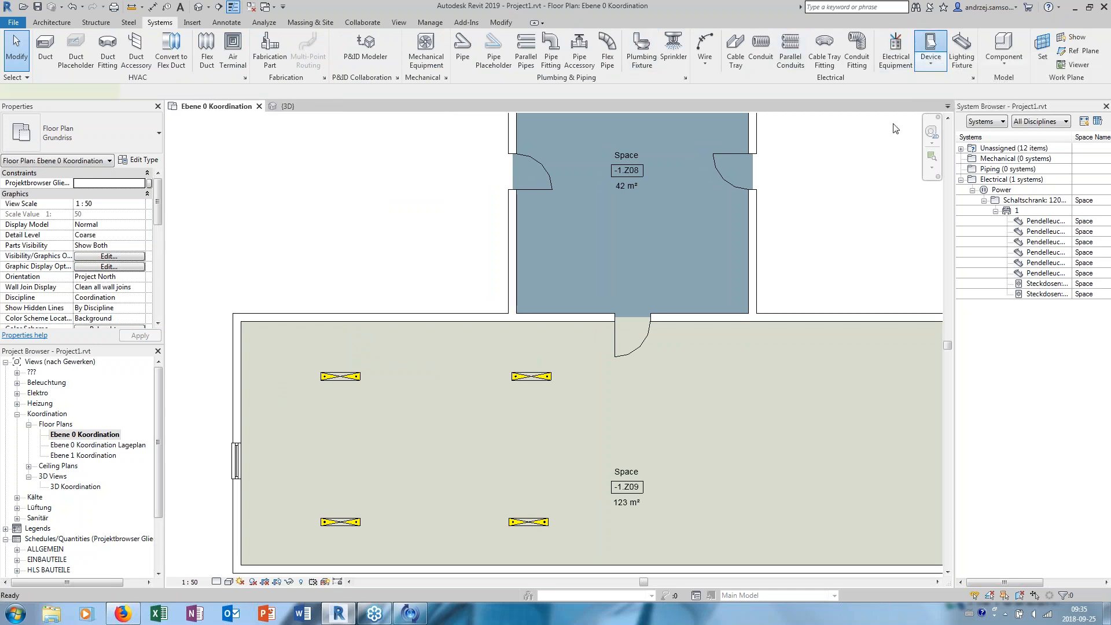
click(547, 322)
key(Escape)
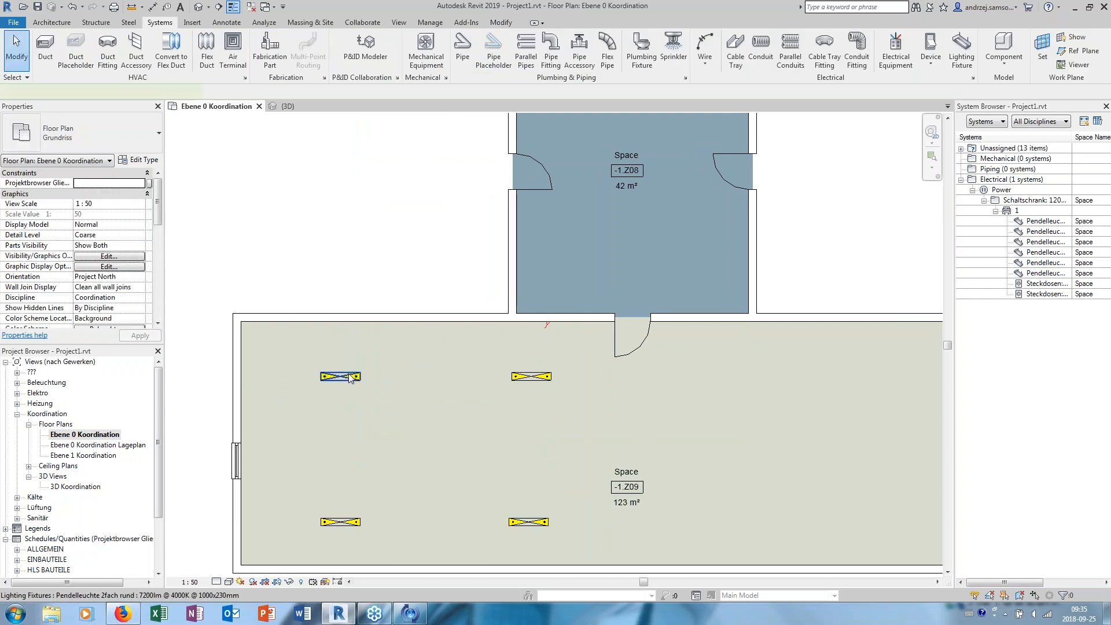
- Create a power circuit from the upper-left fixture in space -1.Z09 and add the other three fixtures to it
click(348, 377)
click(618, 49)
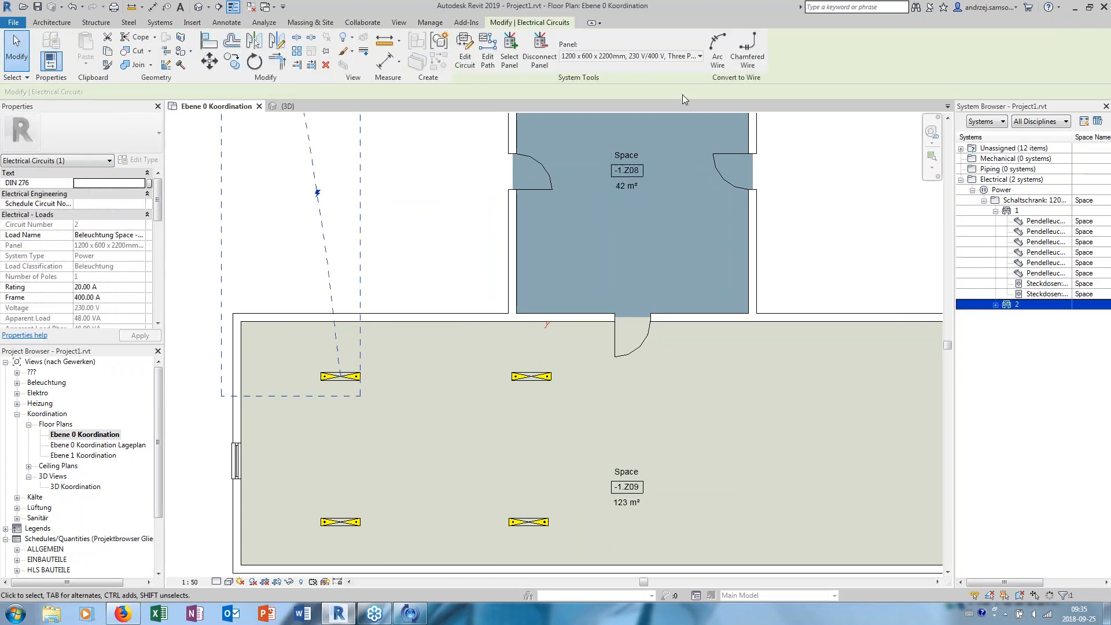
click(468, 58)
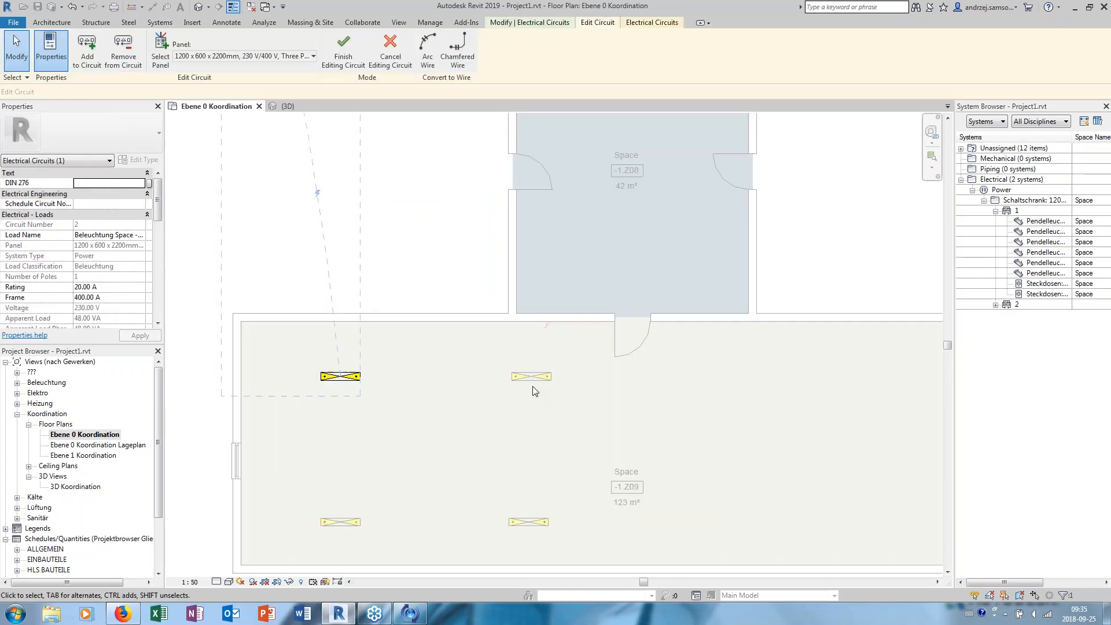
click(529, 377)
click(340, 522)
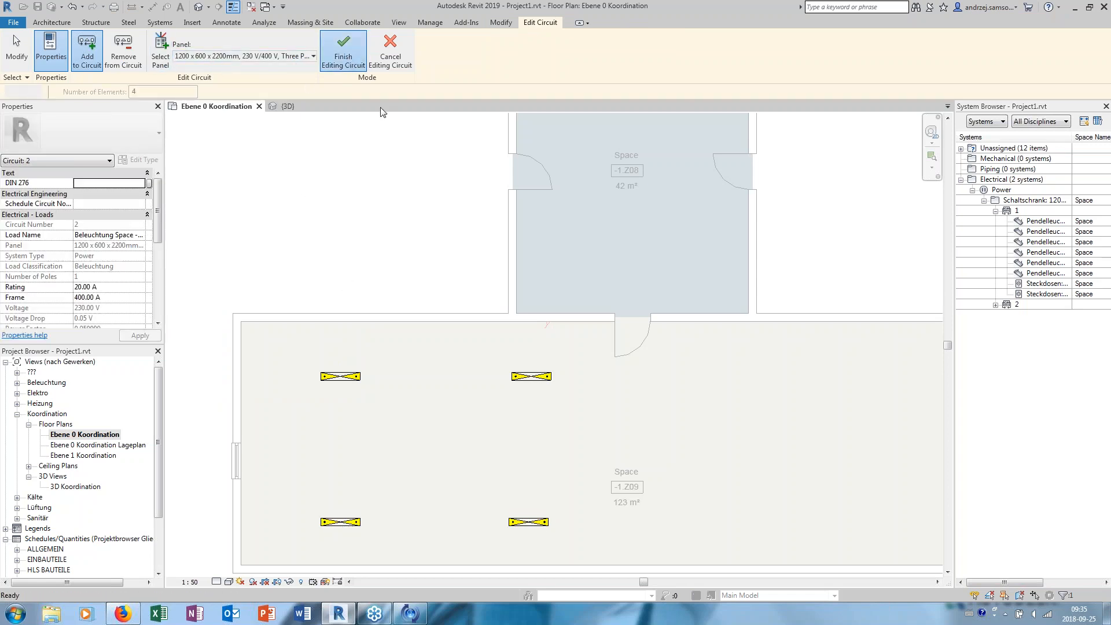
click(343, 53)
- Place a 1200 x 600 x 2200mm Schaltschrank panel against the left wall of space -1.Z09, above the window
click(896, 52)
key(space)
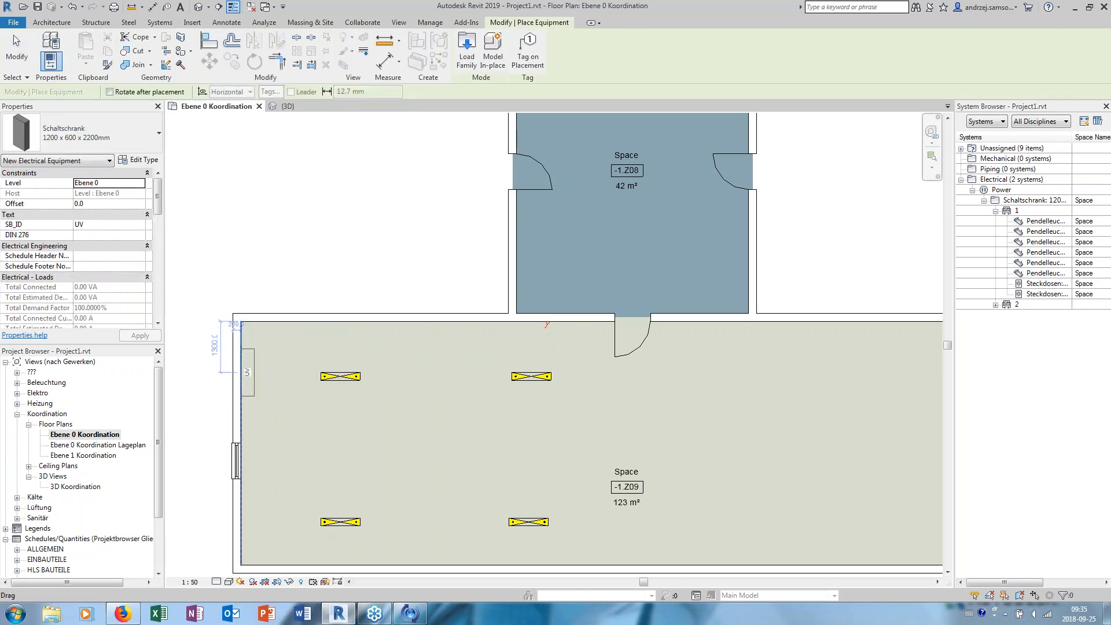
click(248, 372)
key(Escape)
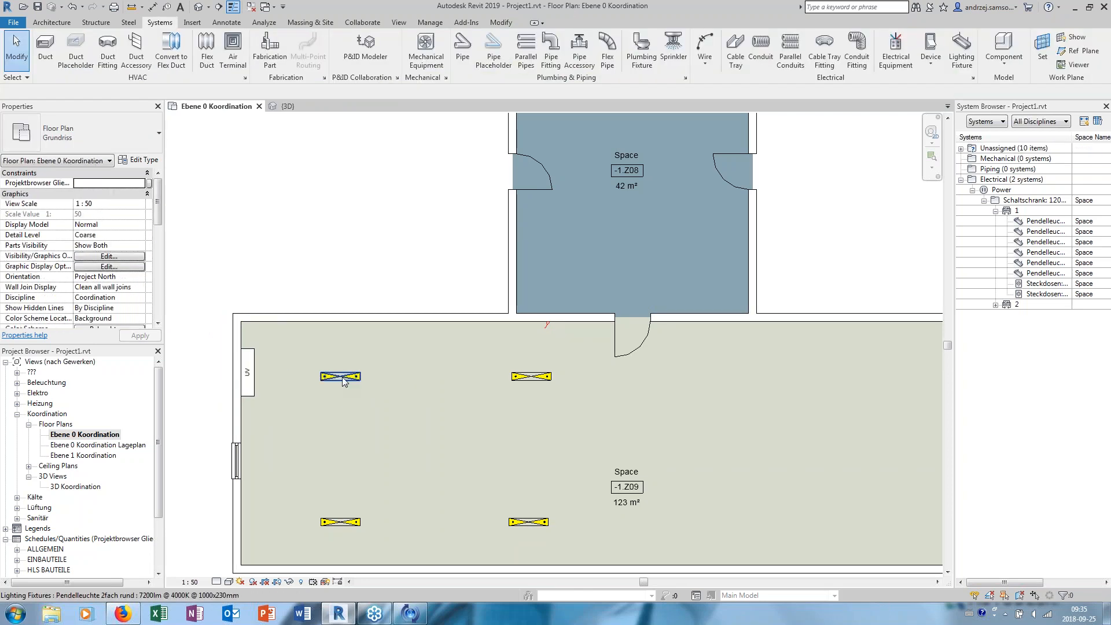
- Reassign the power circuit of the four -1.Z09 fixtures to the UV panel in the same space
click(344, 379)
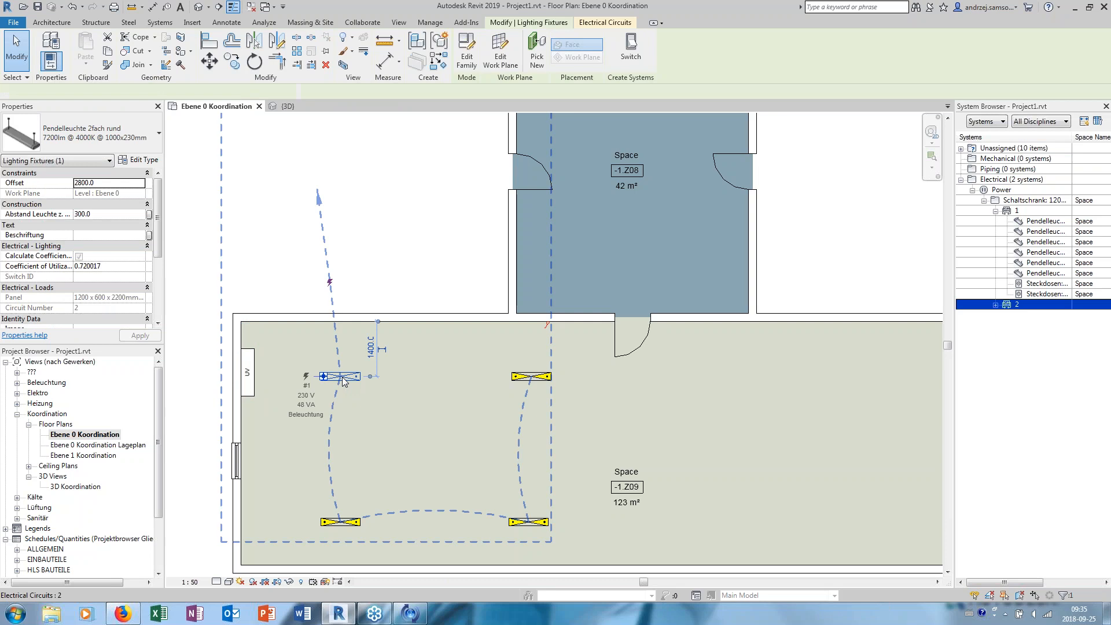
click(605, 22)
click(465, 56)
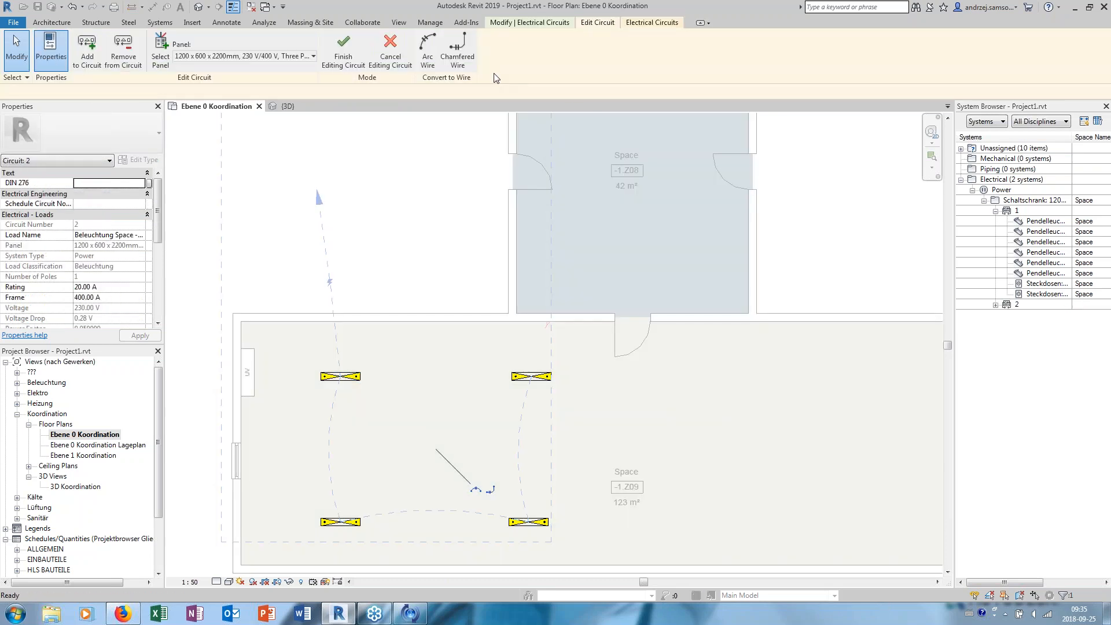
click(165, 57)
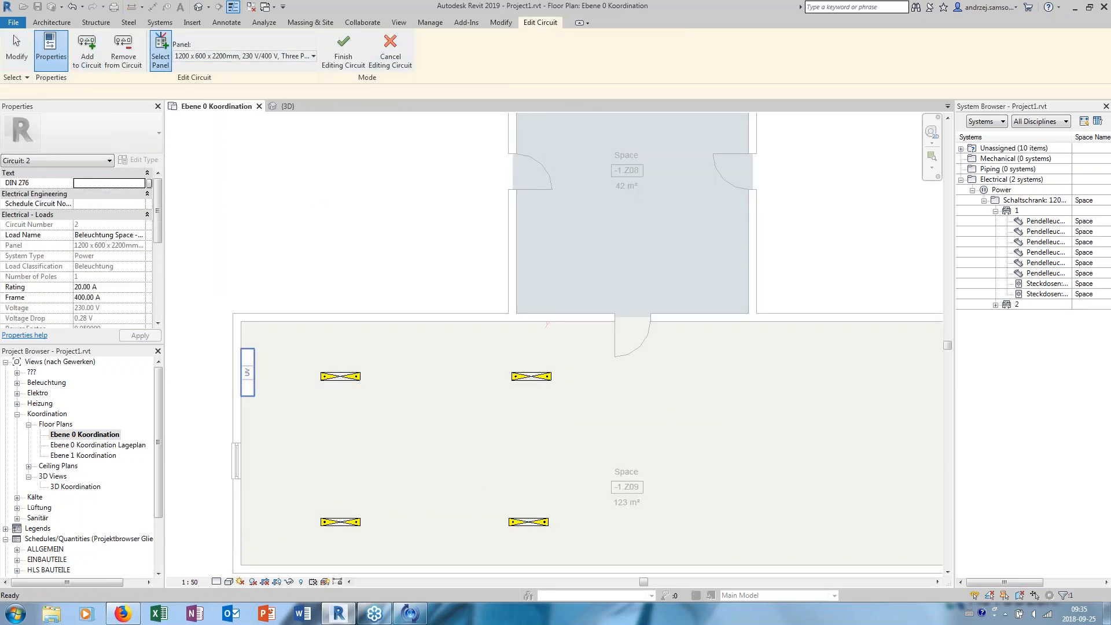
click(343, 55)
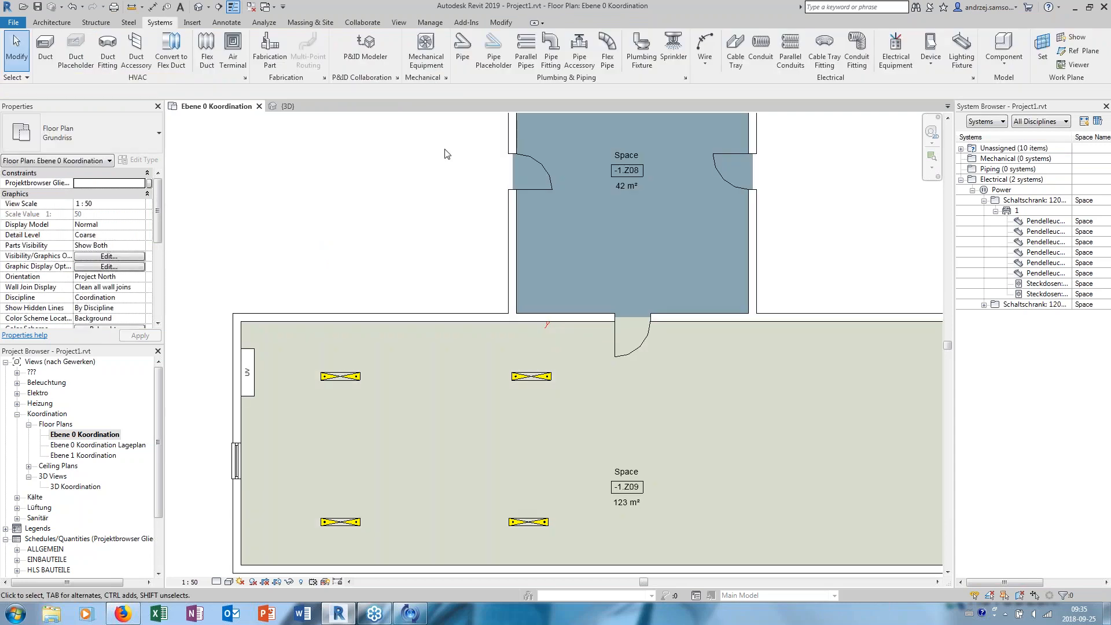
- Create a switch system with all four fixtures of space -1.Z09 and assign the light switch beside the door
click(531, 376)
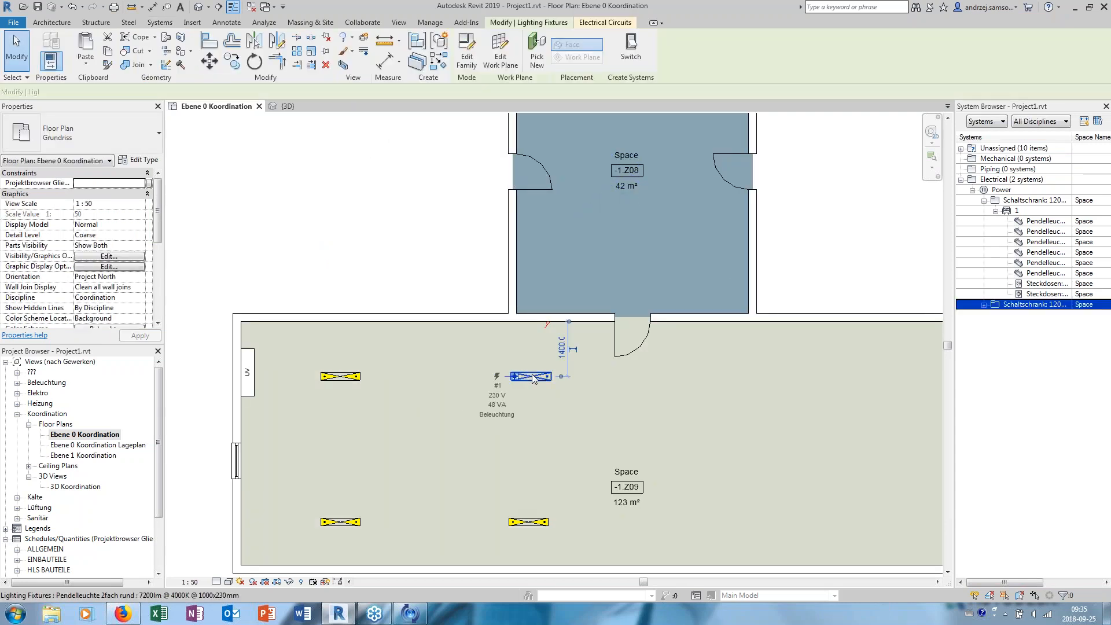
click(631, 49)
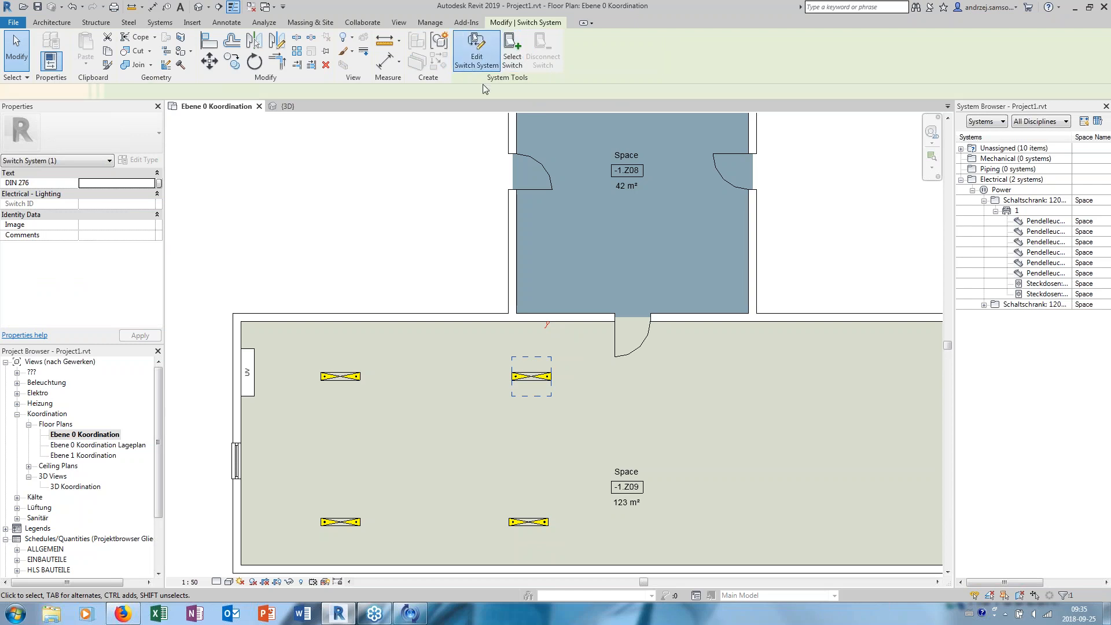
click(477, 51)
click(529, 522)
click(343, 522)
click(344, 376)
click(195, 61)
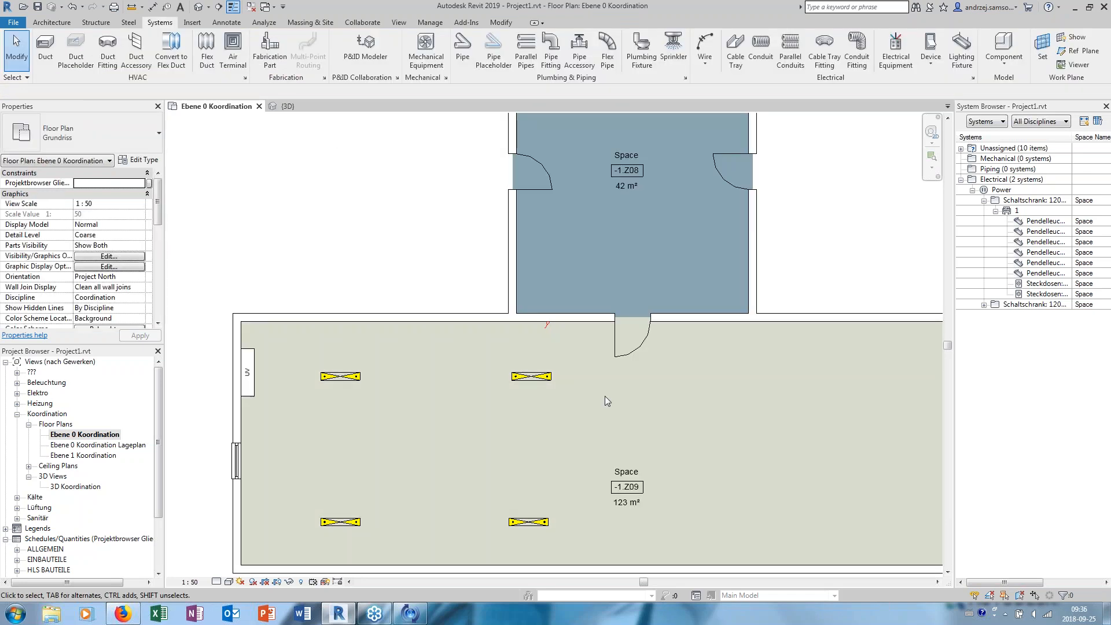
- Add the light switch beside the door to the power circuit of the -1.Z09 fixtures
key(Tab)
click(537, 377)
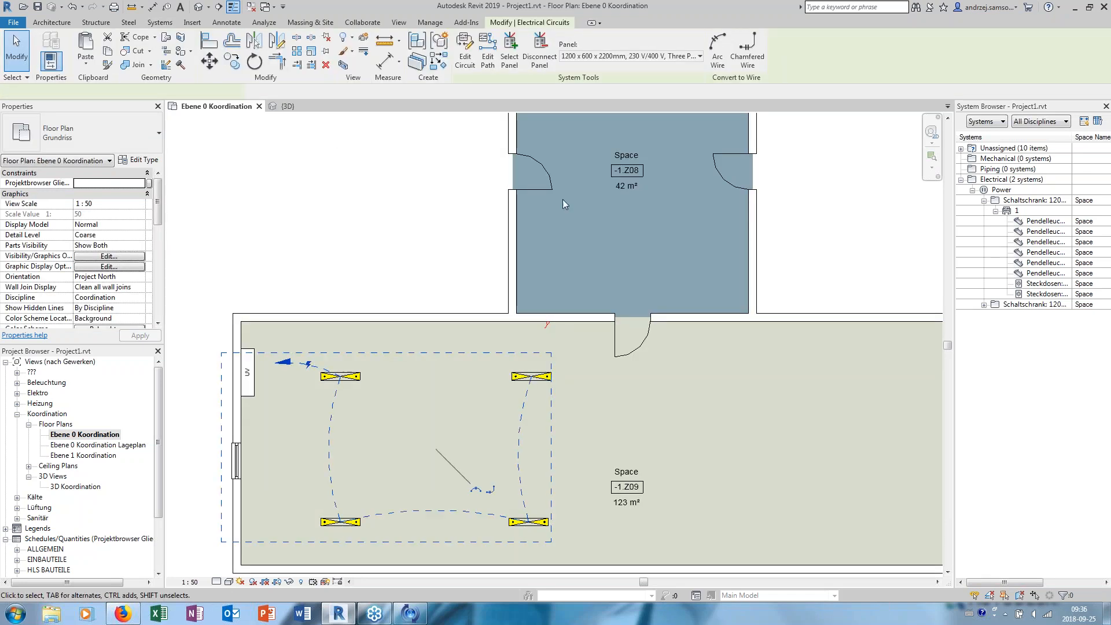
click(465, 55)
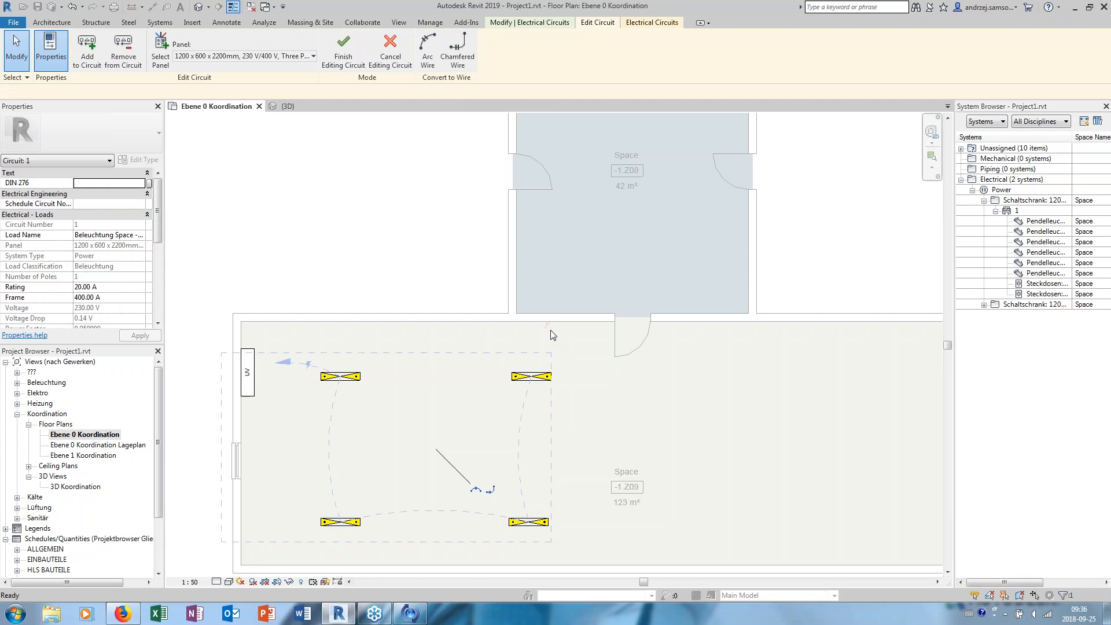
click(343, 52)
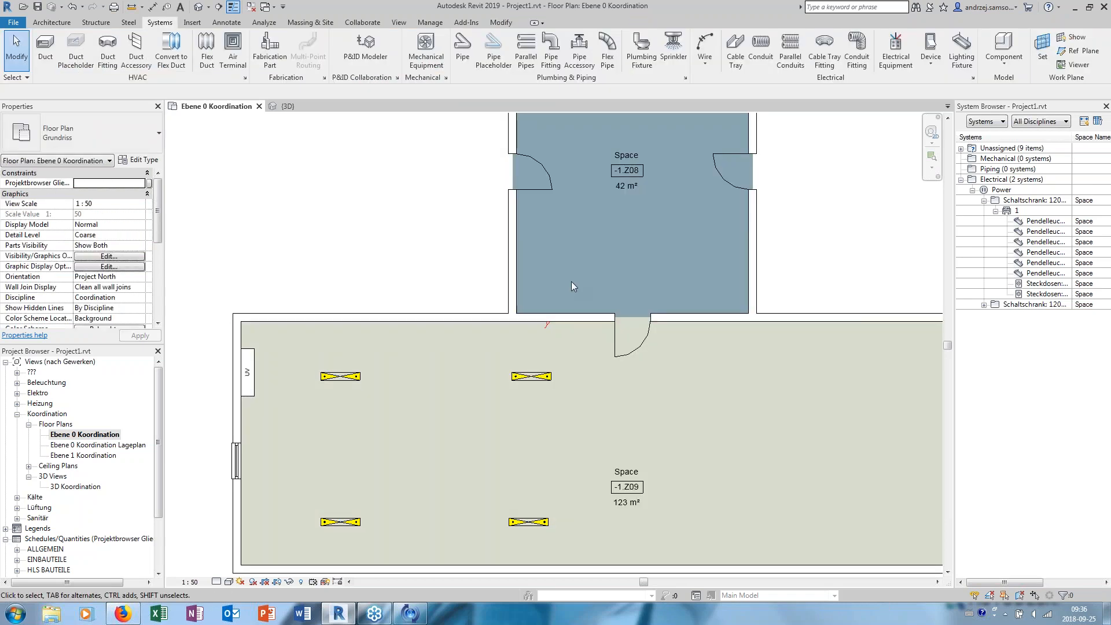
- Set the Switch ID of the light switch beside the door of space -1.Z09 to S1 Z09
scroll(562, 260, down, 2)
scroll(581, 276, up, 3)
click(564, 255)
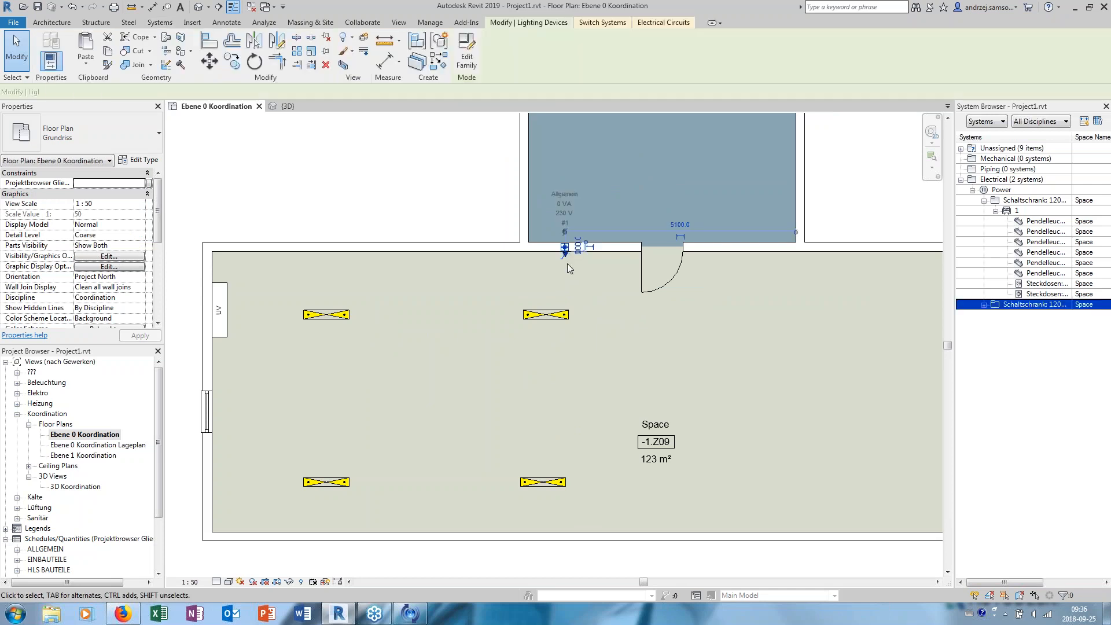
click(559, 318)
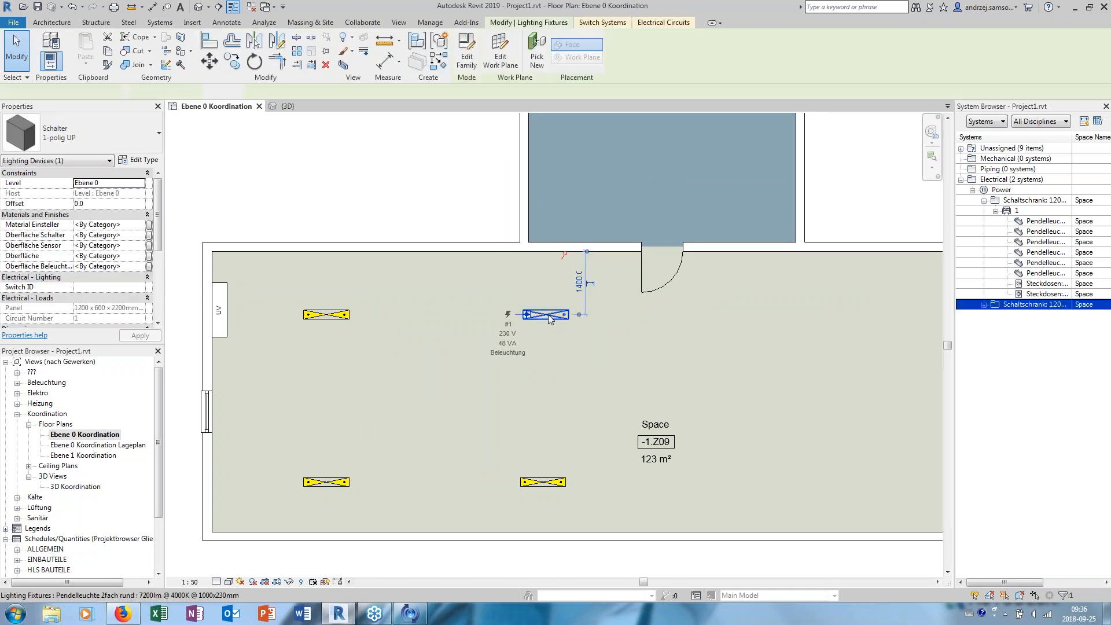
middle_drag(567, 270, 575, 291)
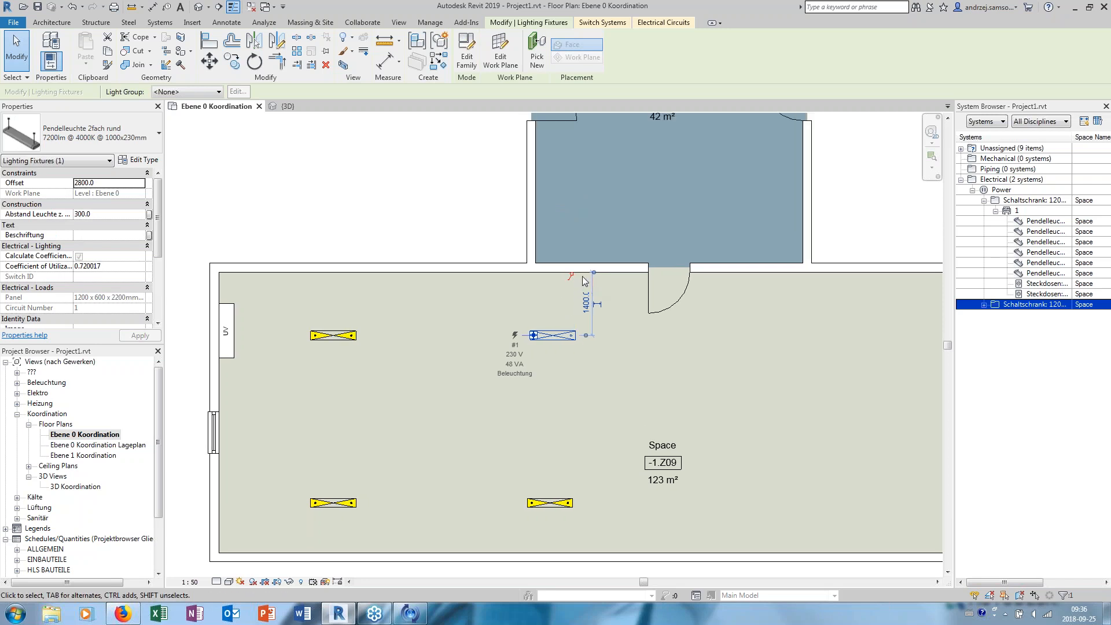
click(570, 276)
click(576, 290)
click(572, 279)
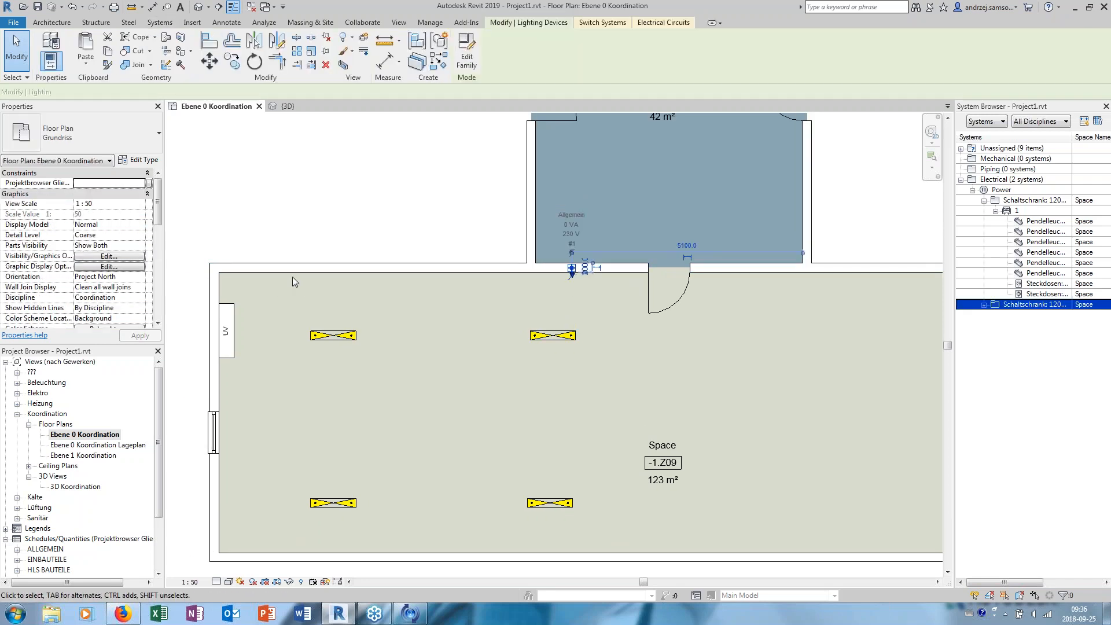
click(107, 287)
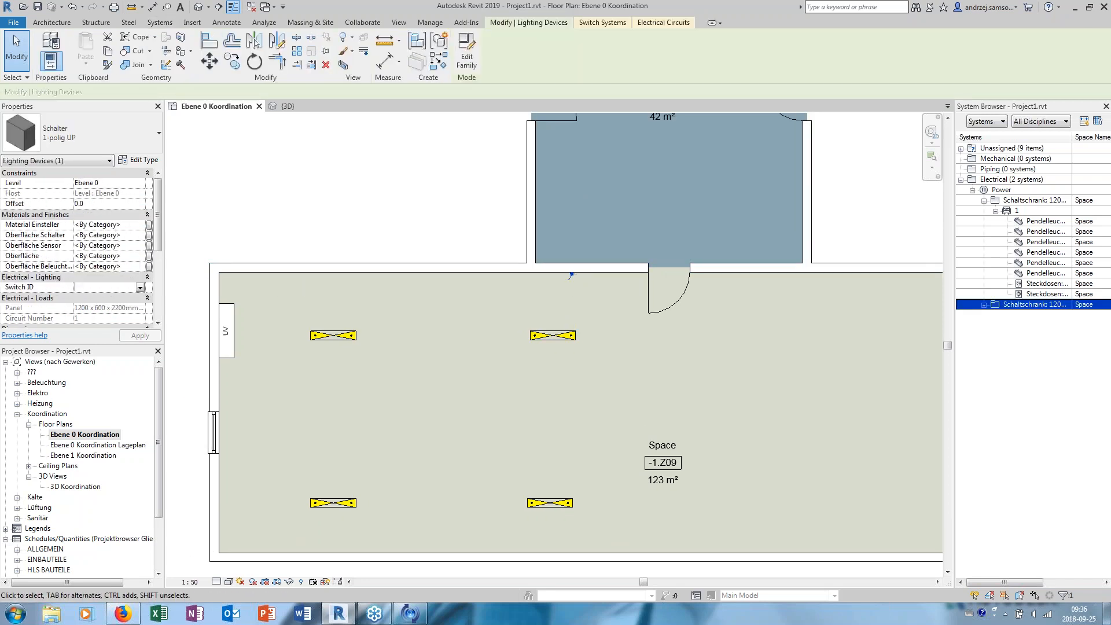
text(S1 X)
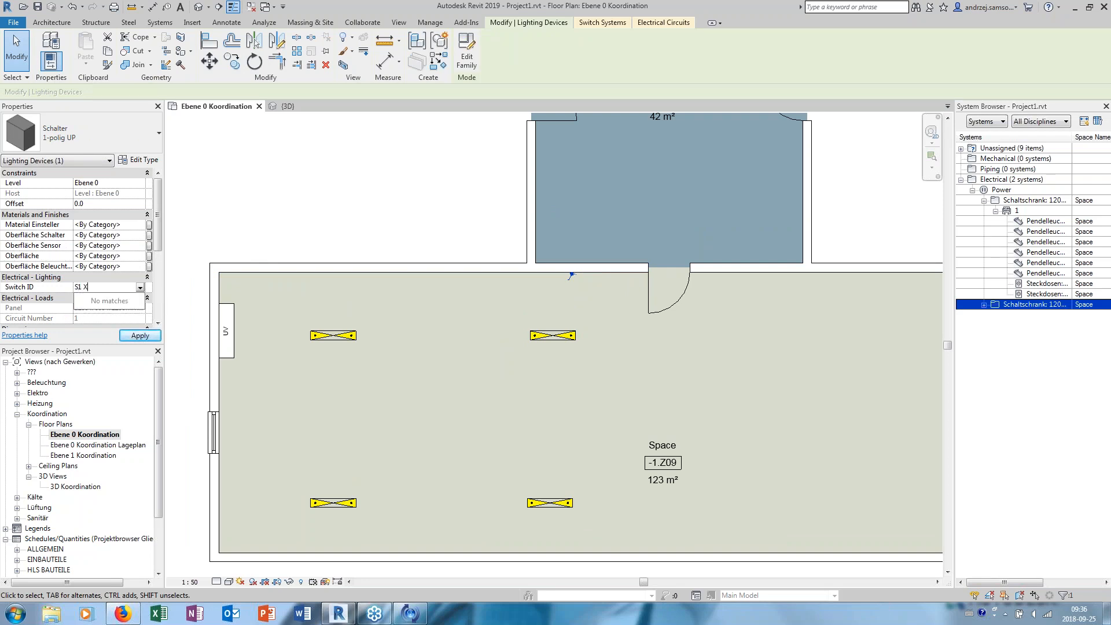
key(BackSpace)
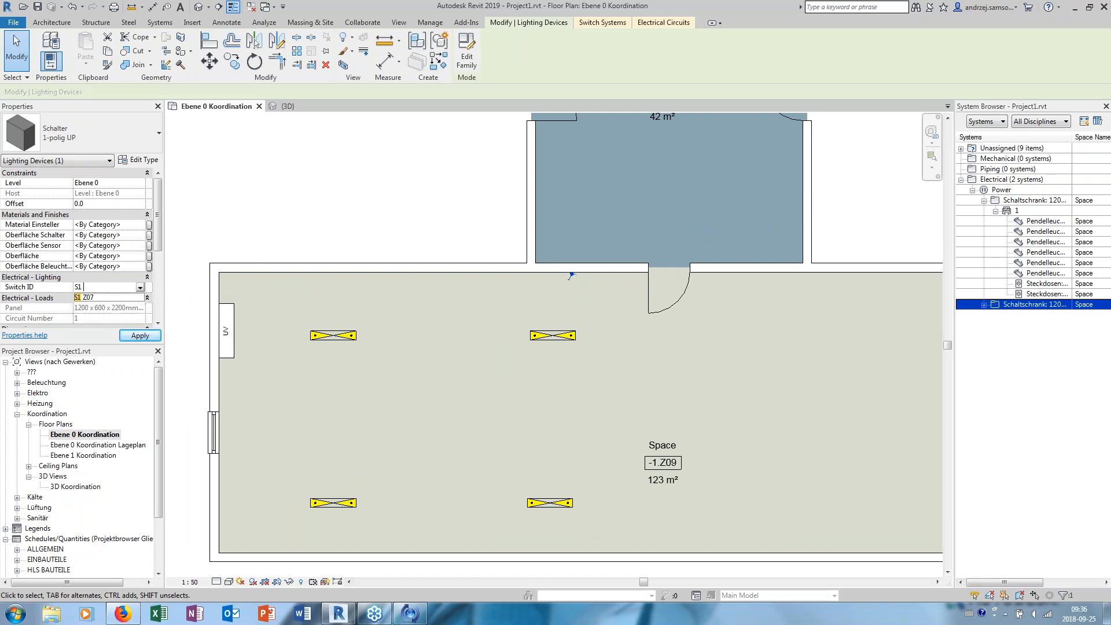
text(Z09)
key(Return)
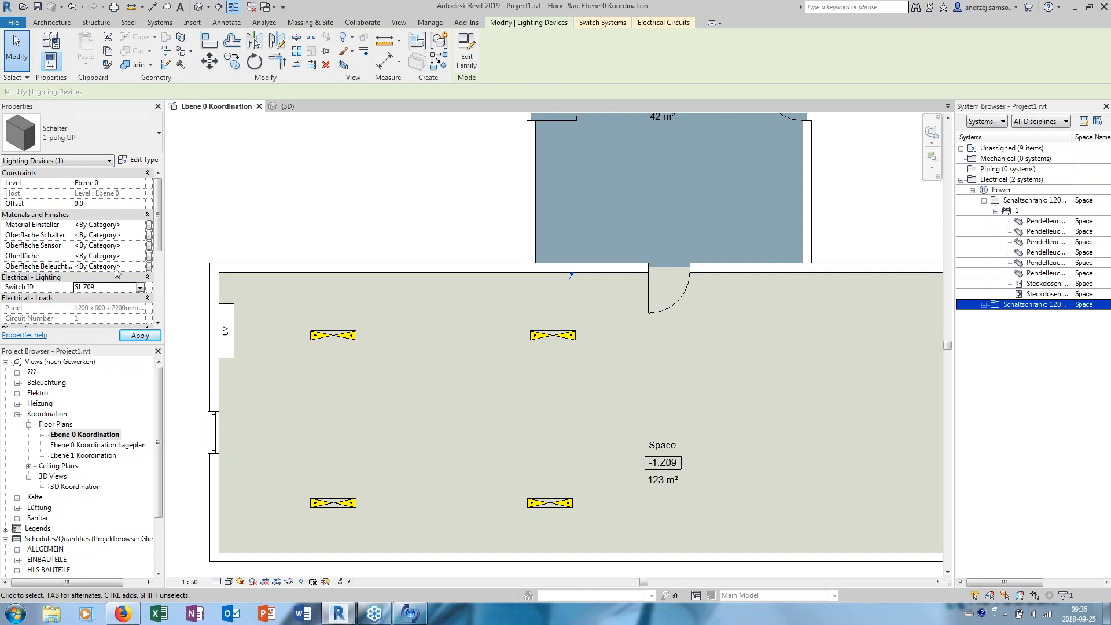
click(272, 153)
- Expand the second Schaltschrank panel and its circuit 1 in the System Browser to examine the connected elements
scroll(342, 159, down, 3)
middle_drag(345, 129, 355, 273)
scroll(372, 233, up, 1)
middle_drag(851, 186, 744, 207)
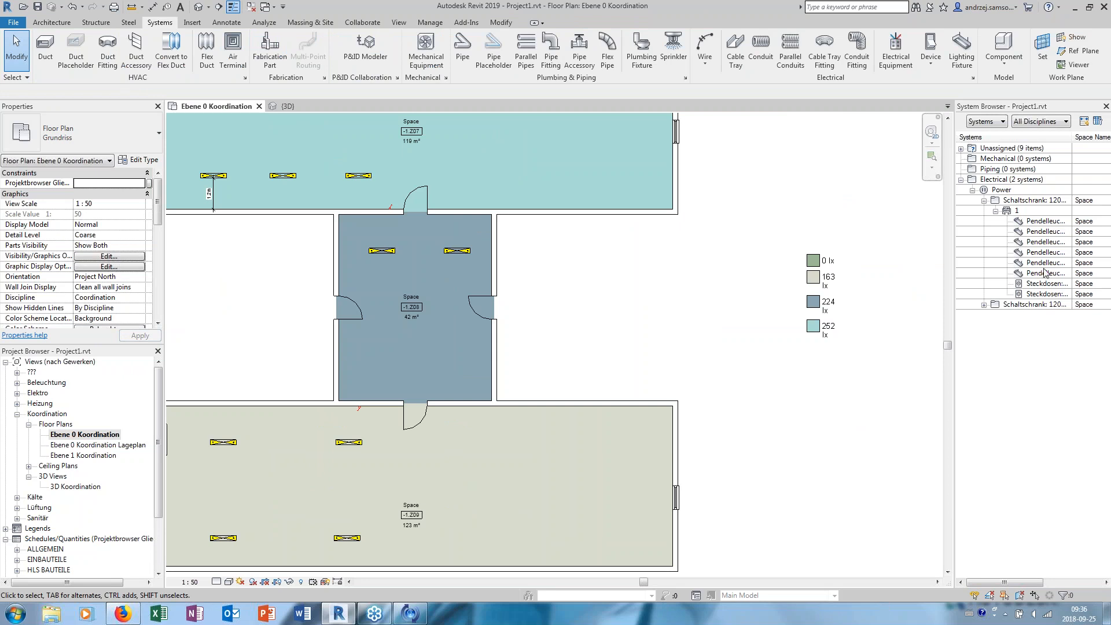
click(984, 305)
click(996, 315)
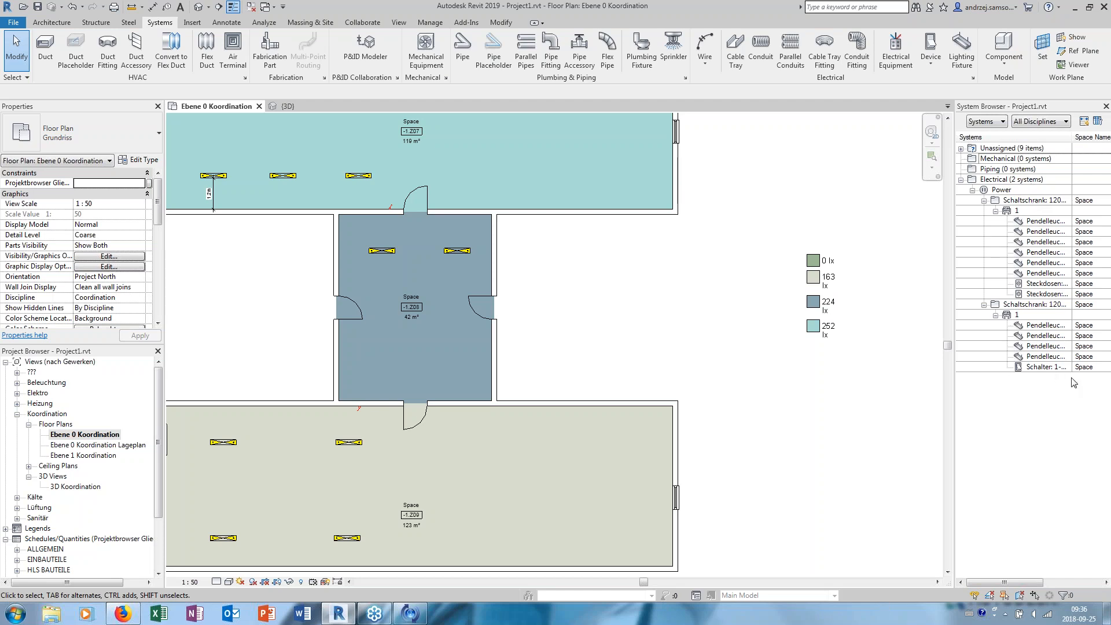
scroll(545, 277, down, 1)
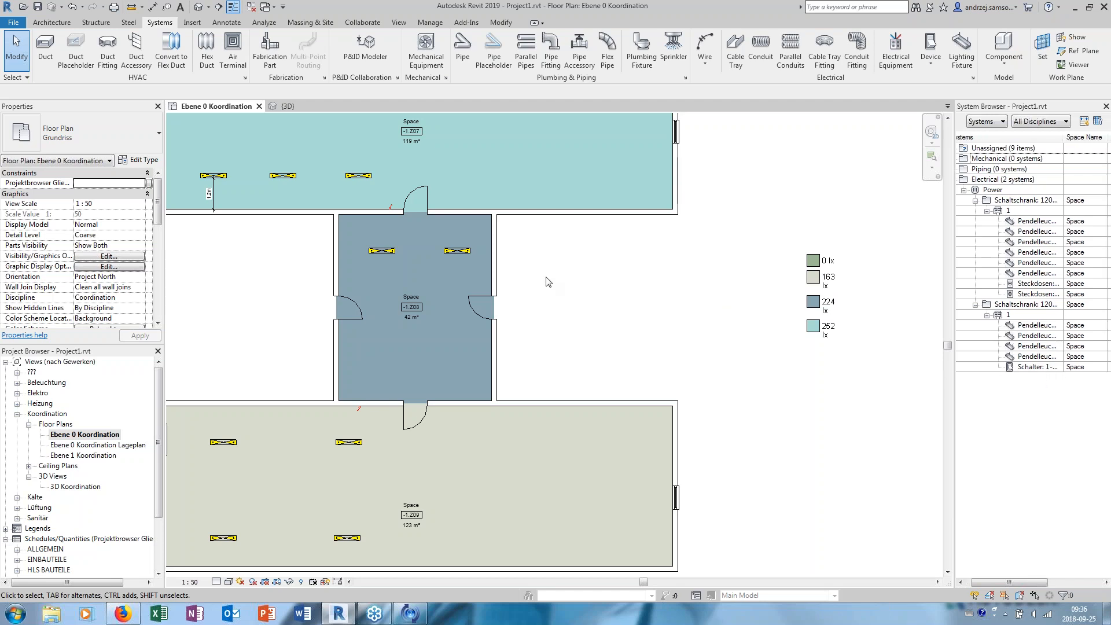
scroll(554, 258, down, 3)
middle_drag(555, 270, 531, 336)
scroll(523, 297, up, 2)
middle_drag(531, 296, 545, 265)
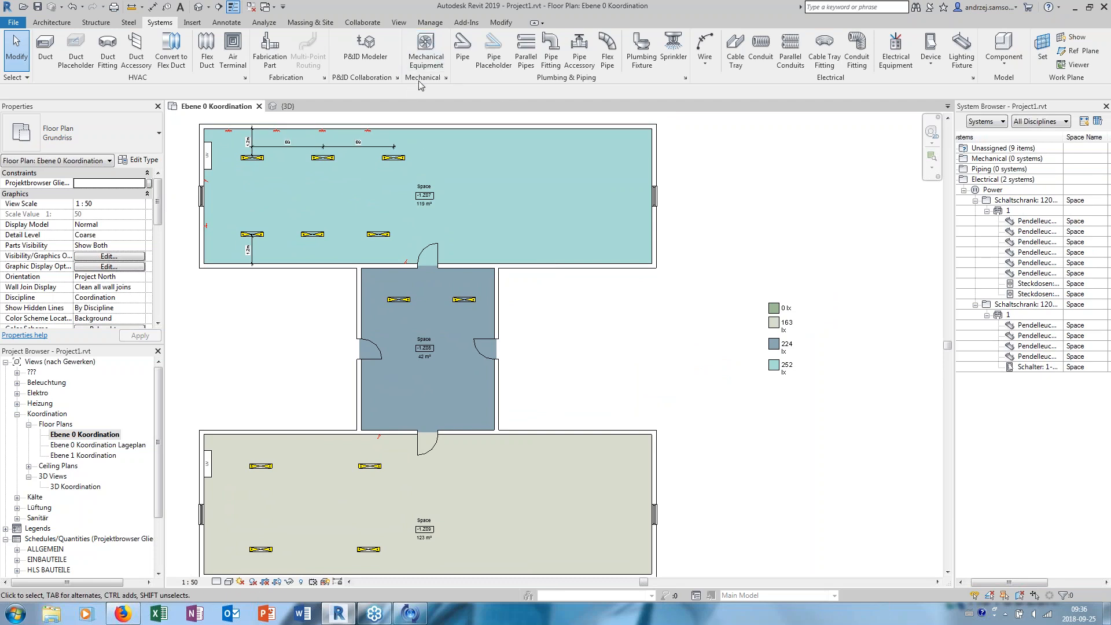
click(399, 22)
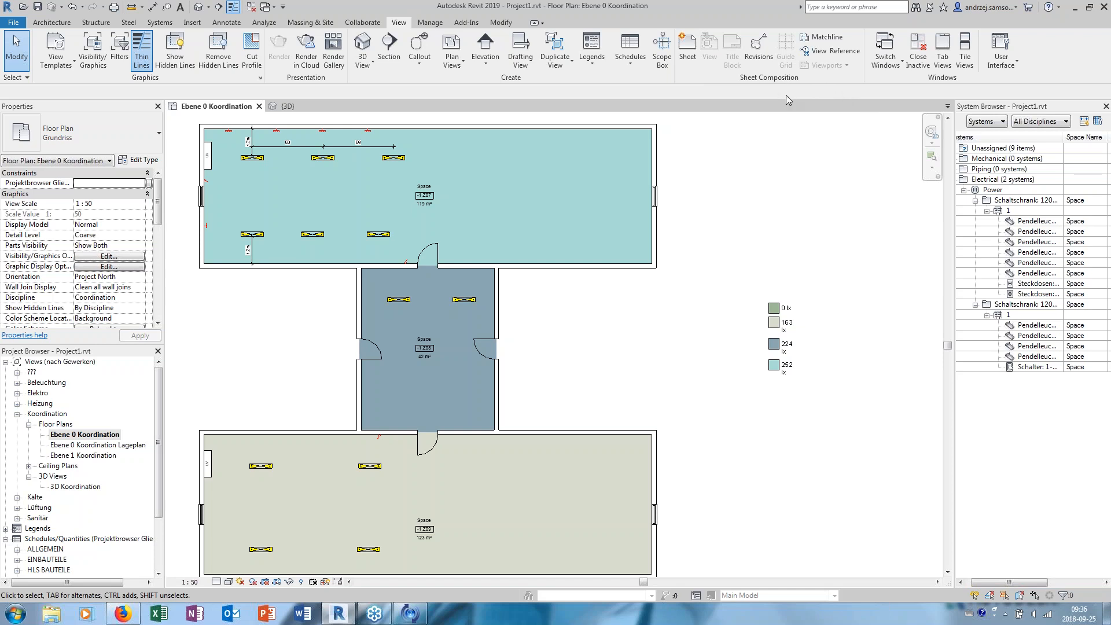
click(631, 60)
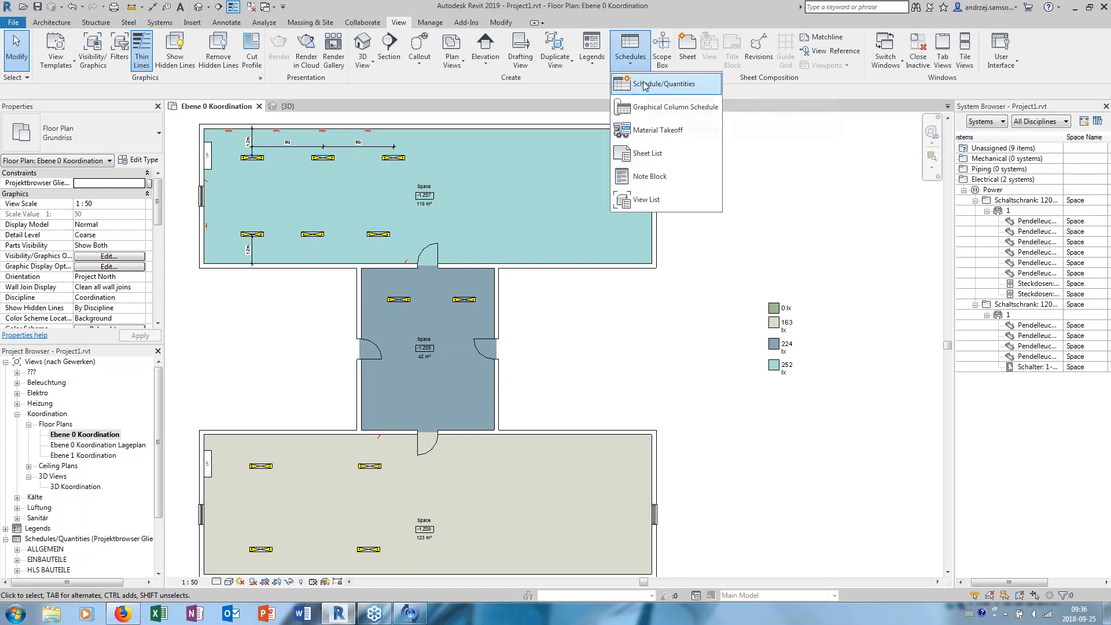
click(645, 90)
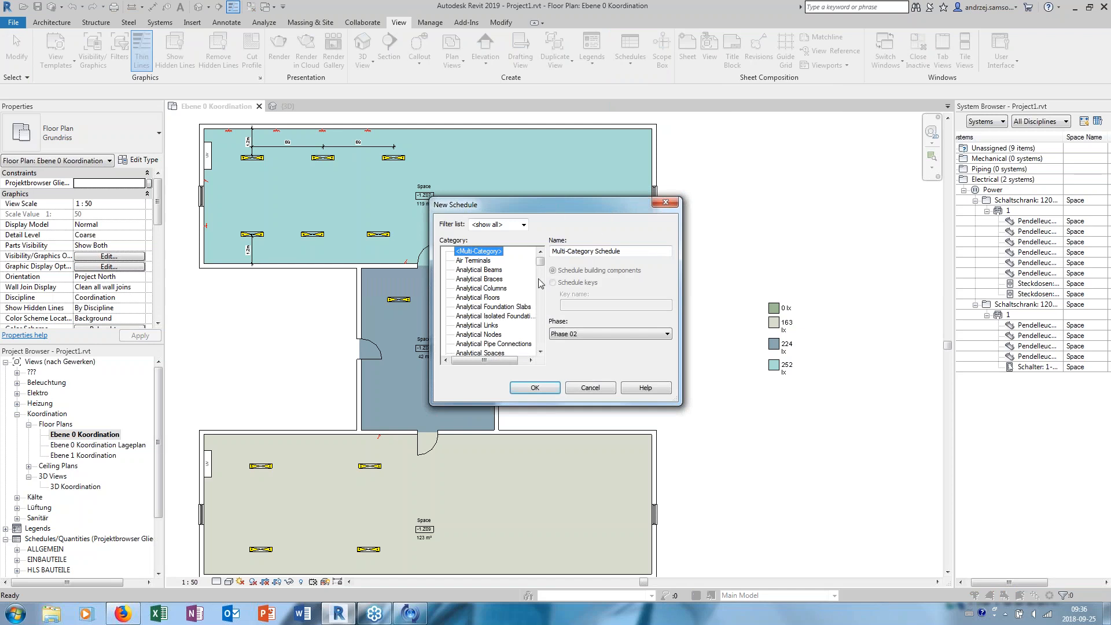
drag(541, 262, 535, 299)
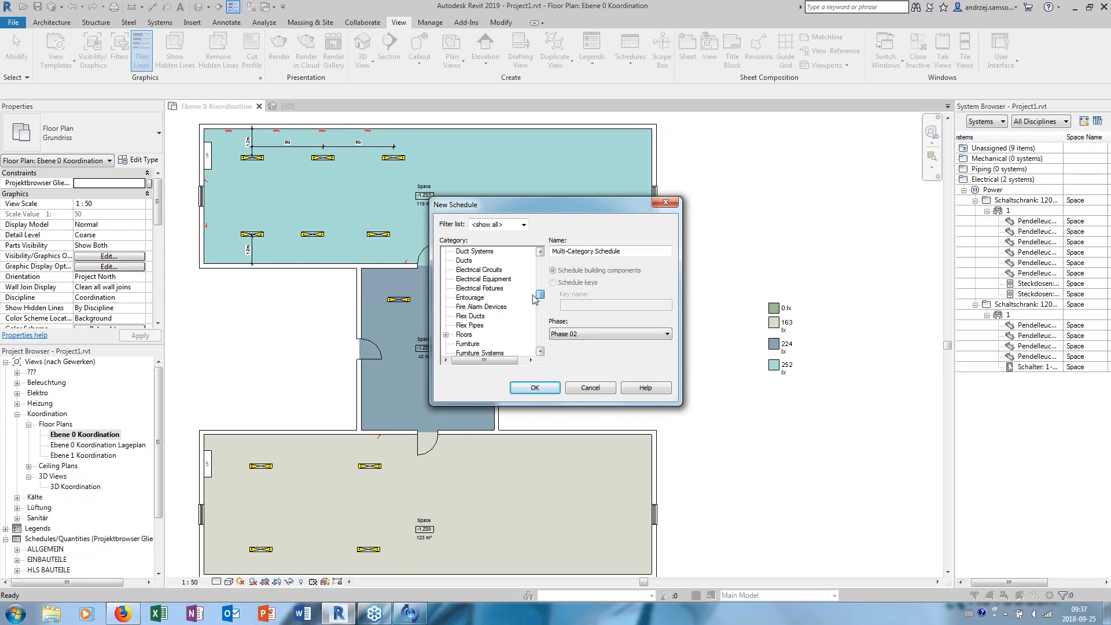
click(479, 289)
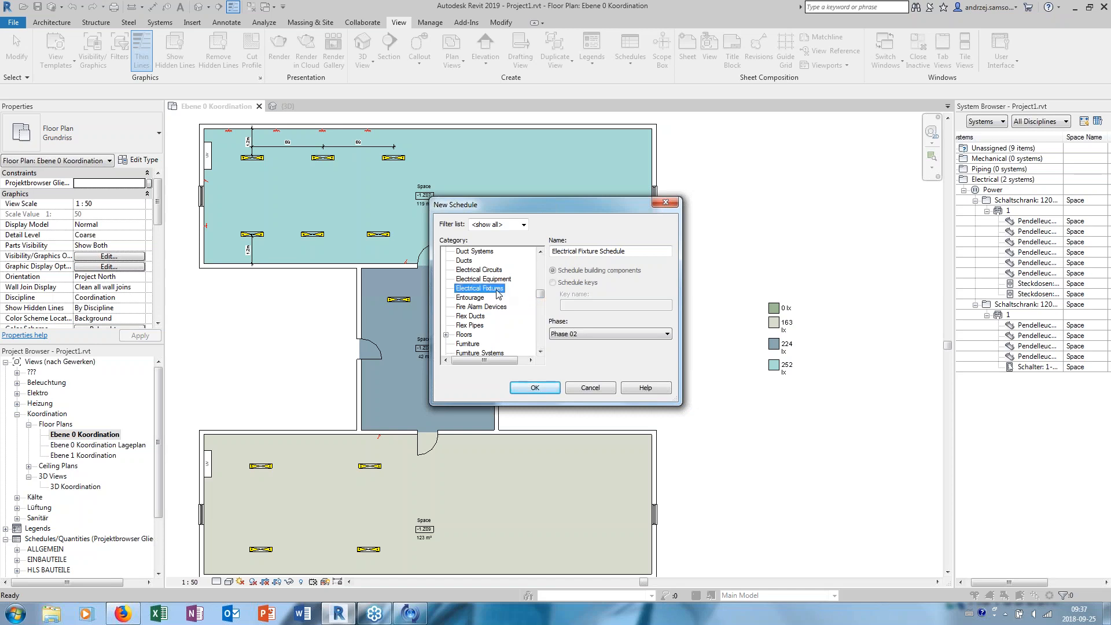
click(537, 390)
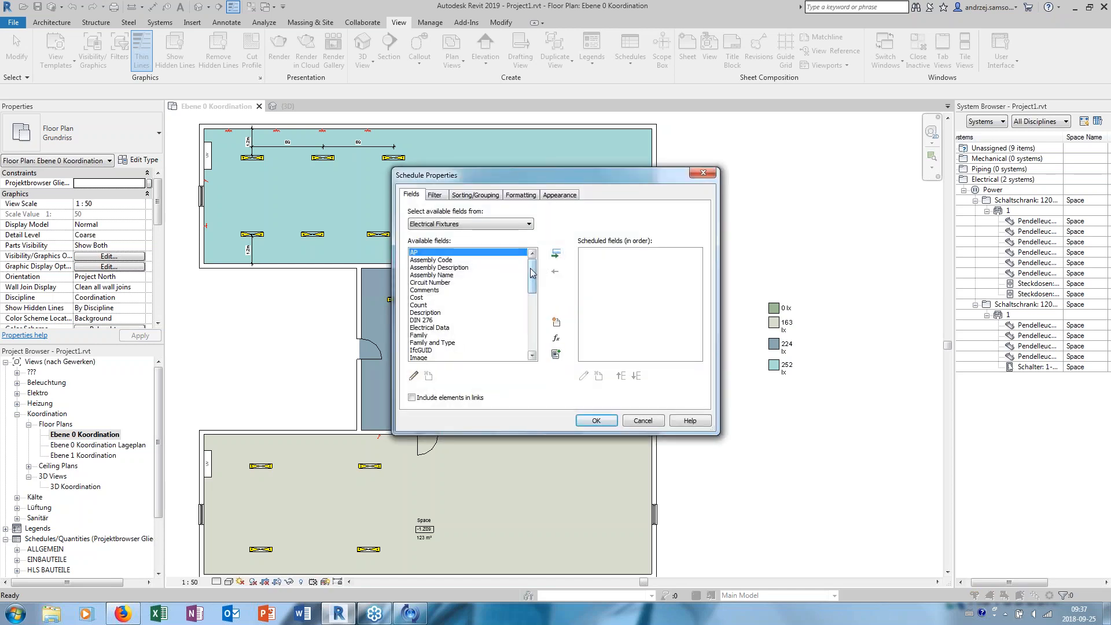
click(447, 282)
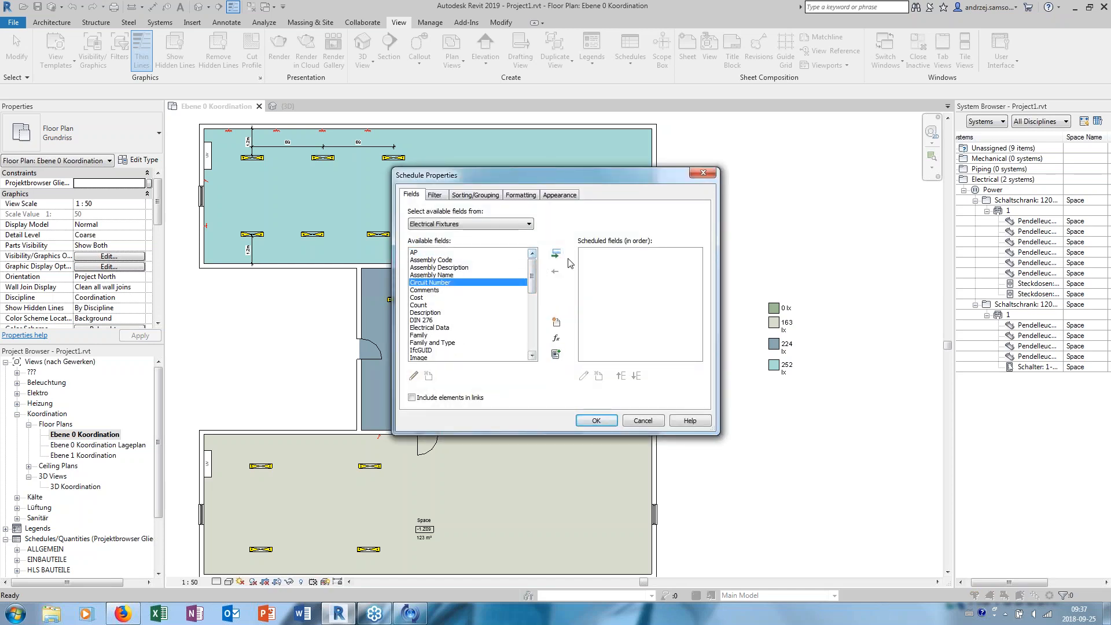
double_click(490, 281)
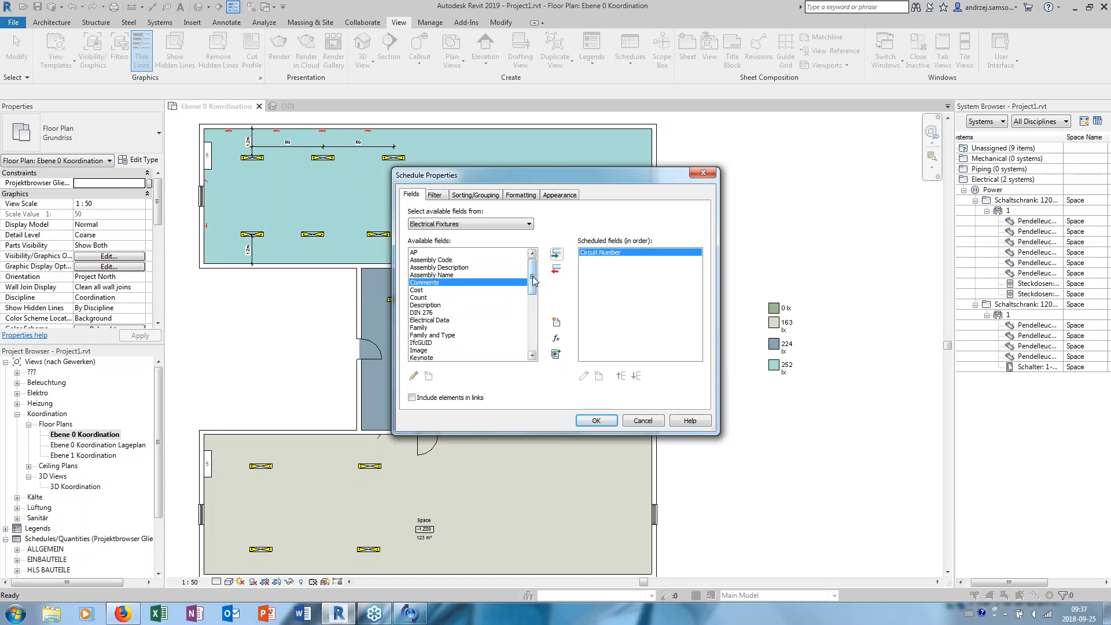
scroll(533, 282, down, 1)
scroll(534, 285, down, 1)
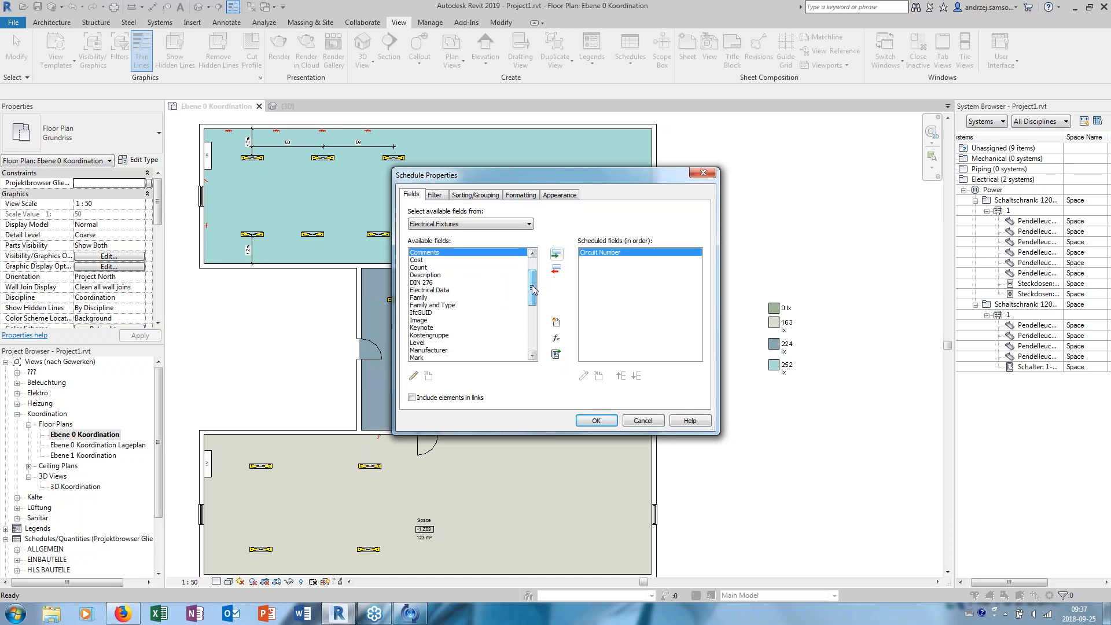
click(443, 306)
click(556, 253)
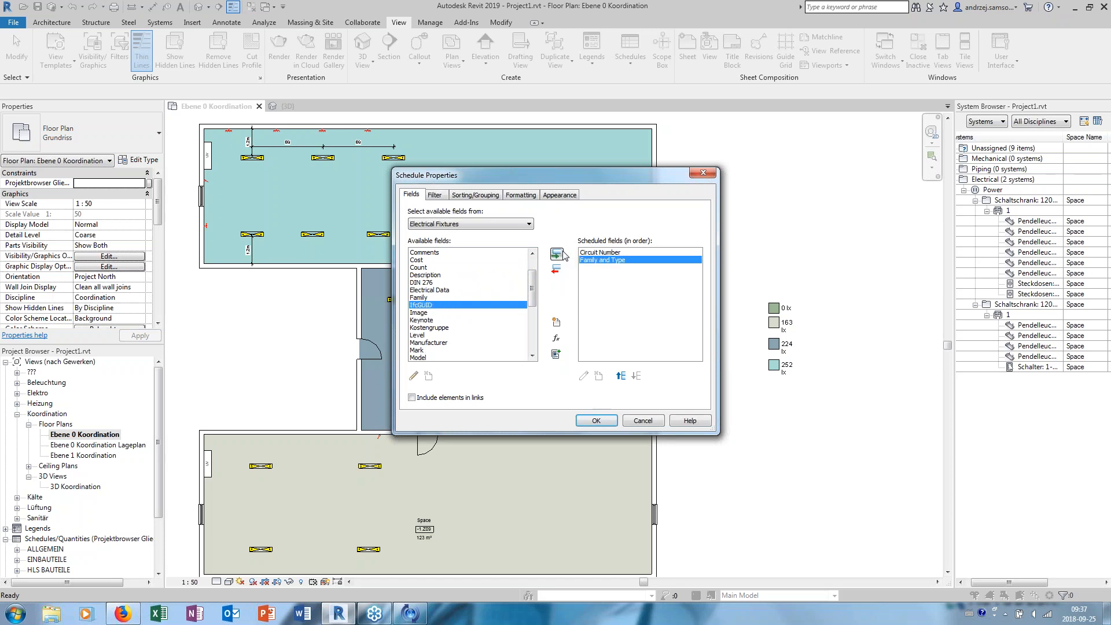
scroll(534, 297, down, 1)
drag(533, 297, 534, 335)
click(429, 275)
click(556, 253)
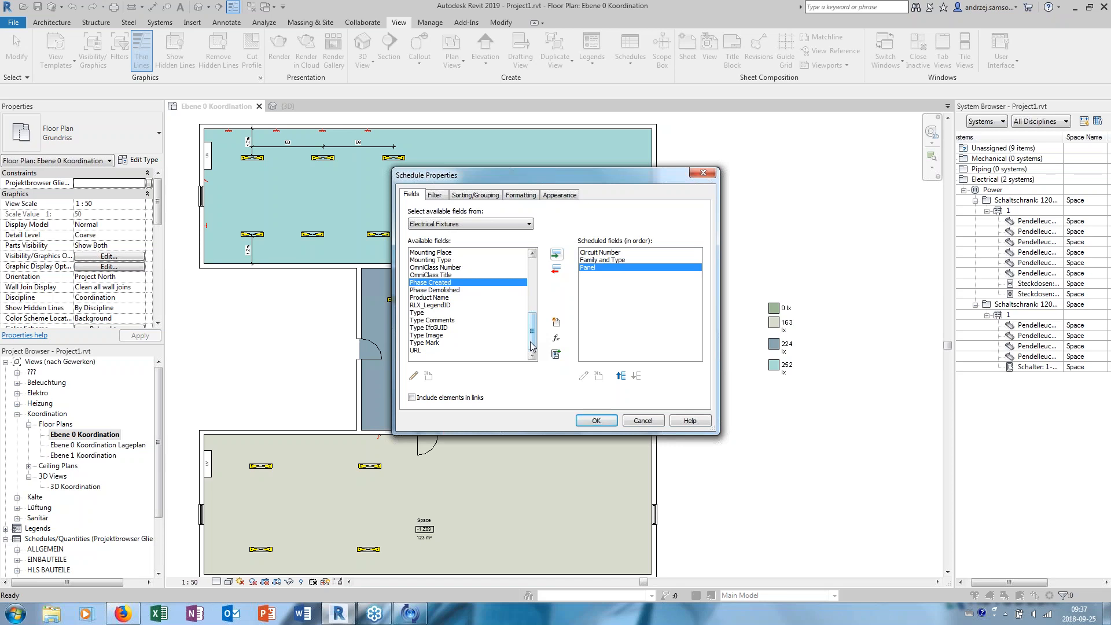
mouse_move(532, 341)
mouse_down()
mouse_move(547, 276)
mouse_move(545, 334)
mouse_up()
click(523, 225)
click(517, 235)
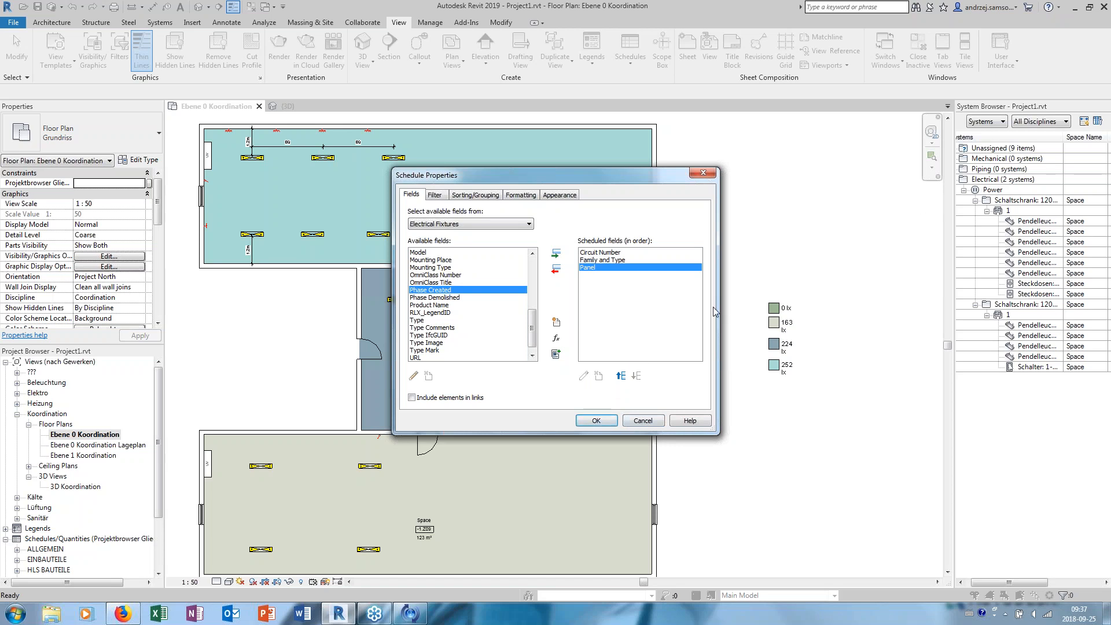
click(642, 421)
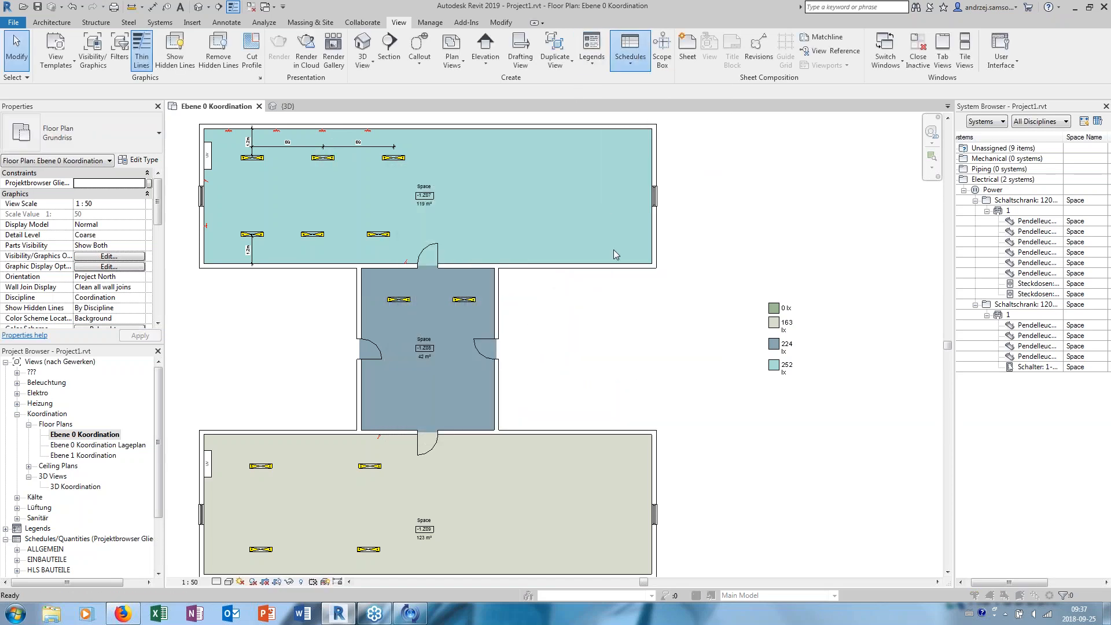
- Start a new building component schedule for the Lighting Fixtures category in Phase 02
drag(539, 268, 536, 312)
click(478, 288)
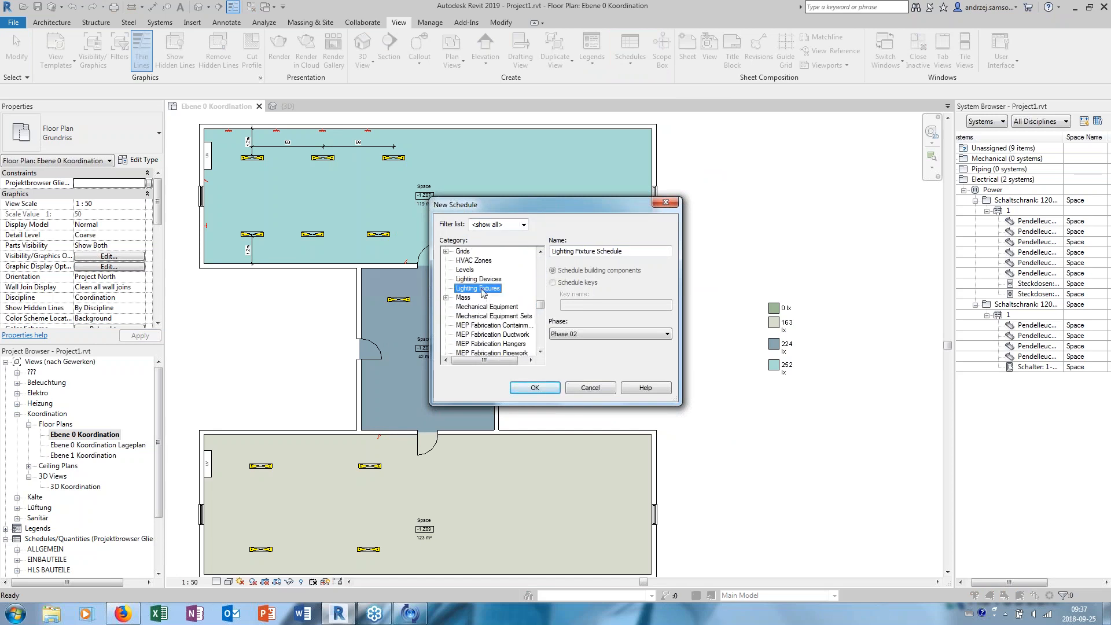
click(535, 388)
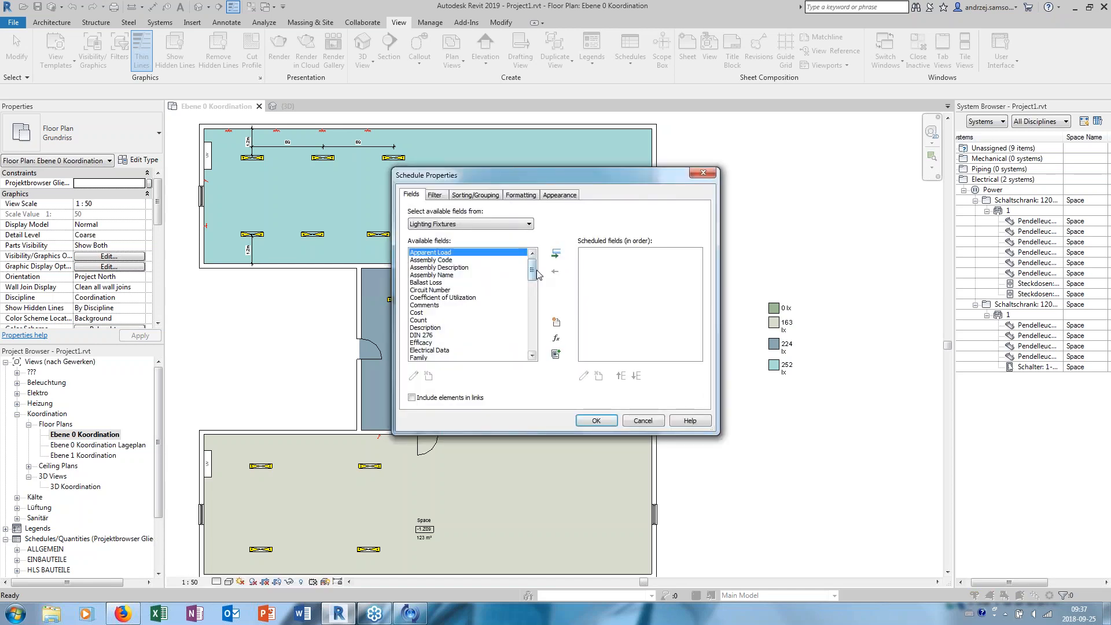
- Create the schedule with the fields Circuit Number, Family and Type, and Switch ID, and widen the Family and Type column
click(443, 290)
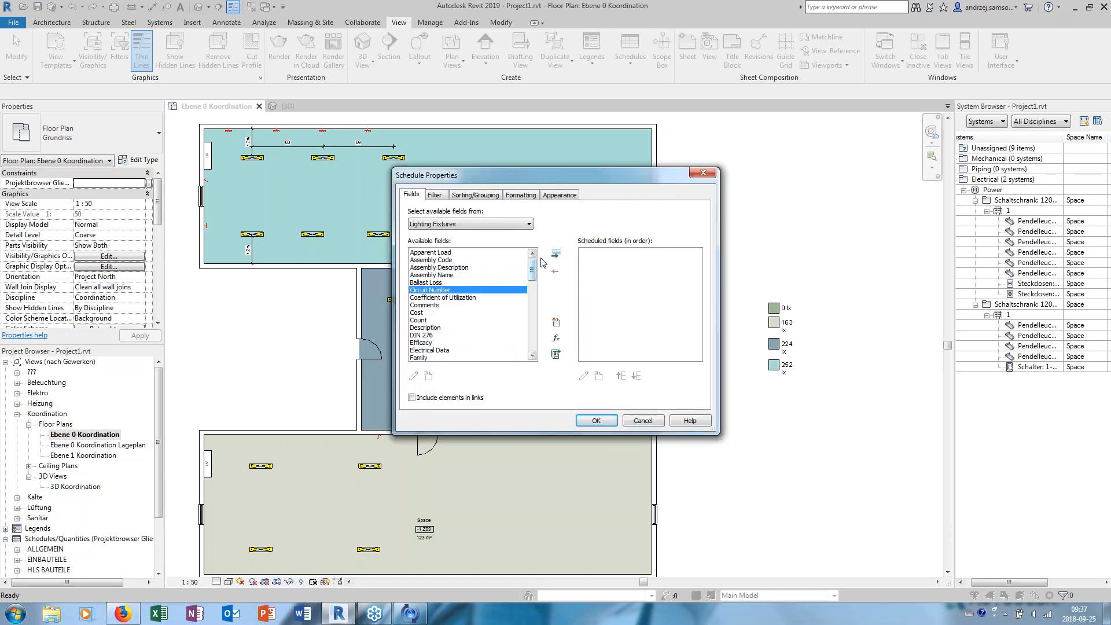
click(554, 256)
drag(535, 279, 535, 291)
click(440, 305)
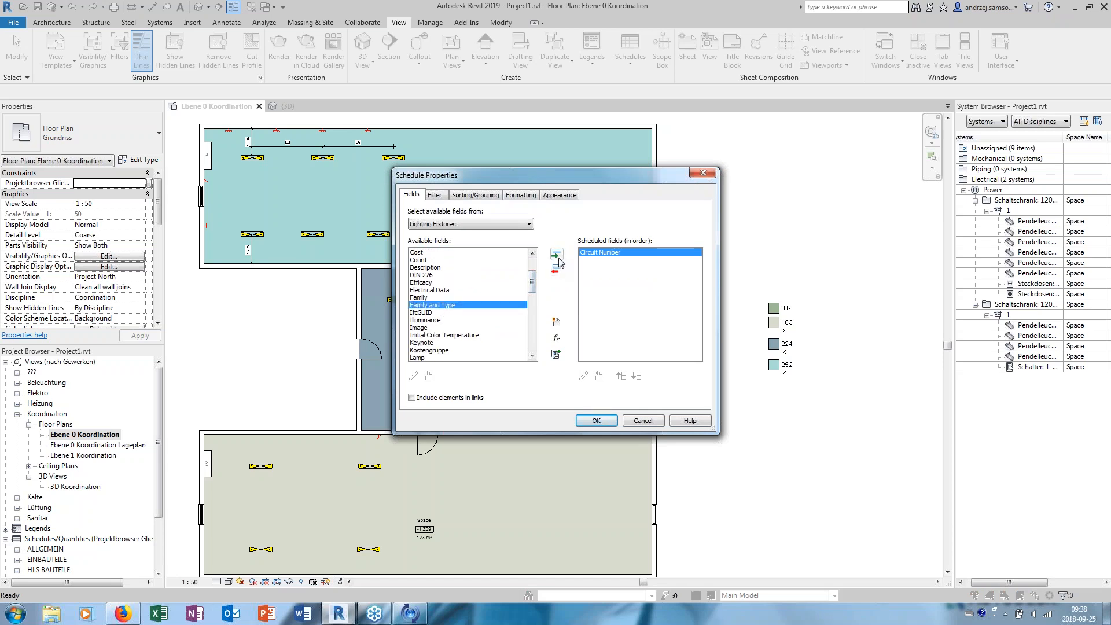
click(555, 255)
drag(533, 290, 536, 333)
click(438, 298)
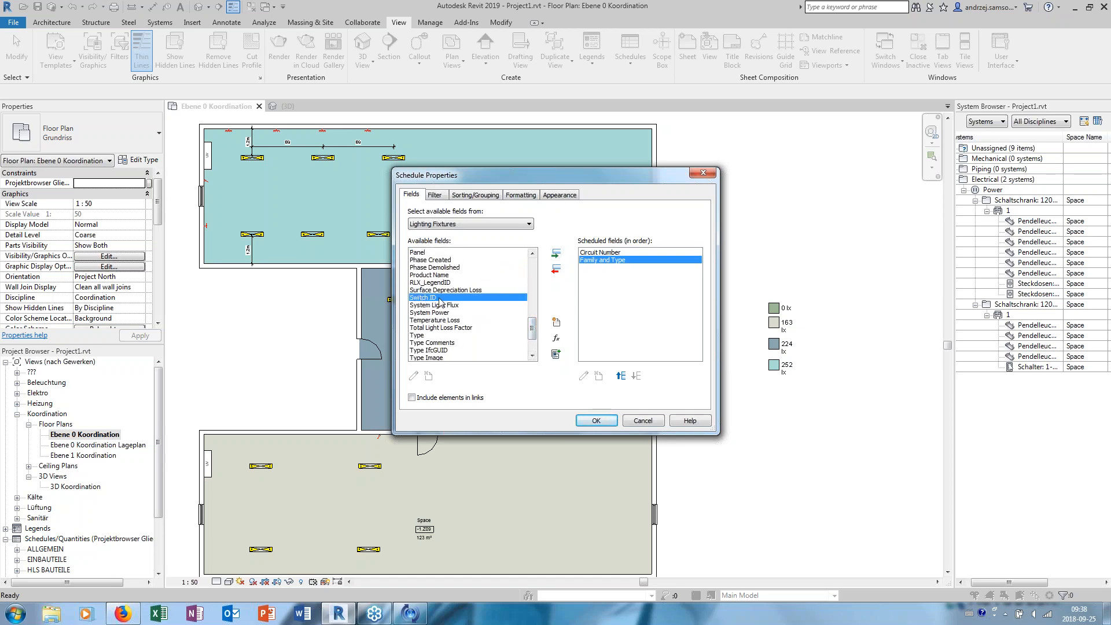
click(556, 254)
drag(533, 332, 531, 343)
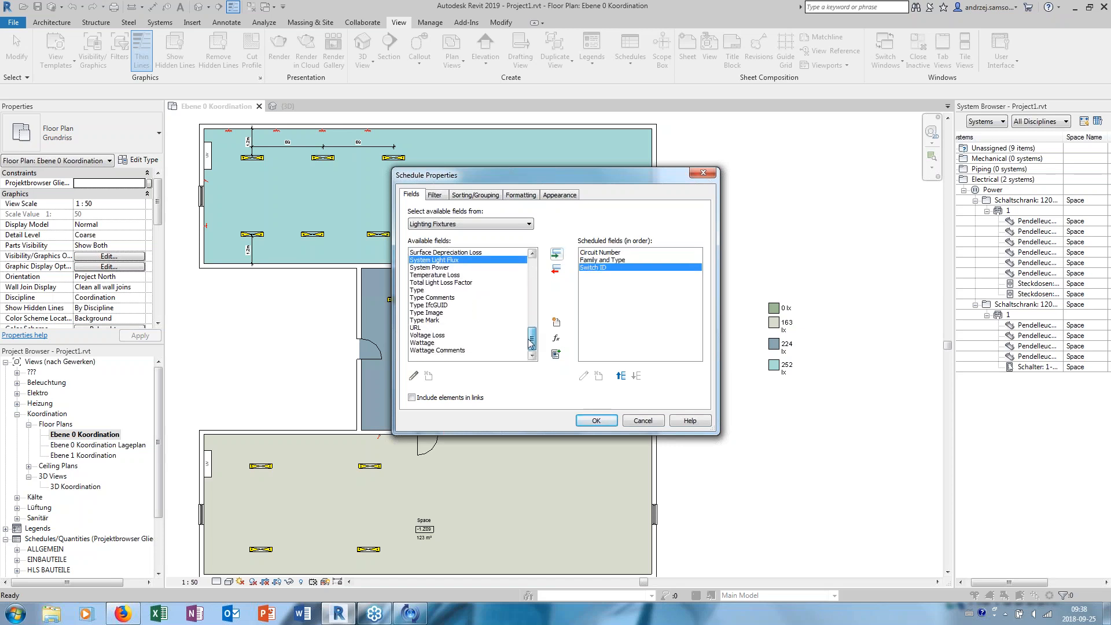
click(596, 420)
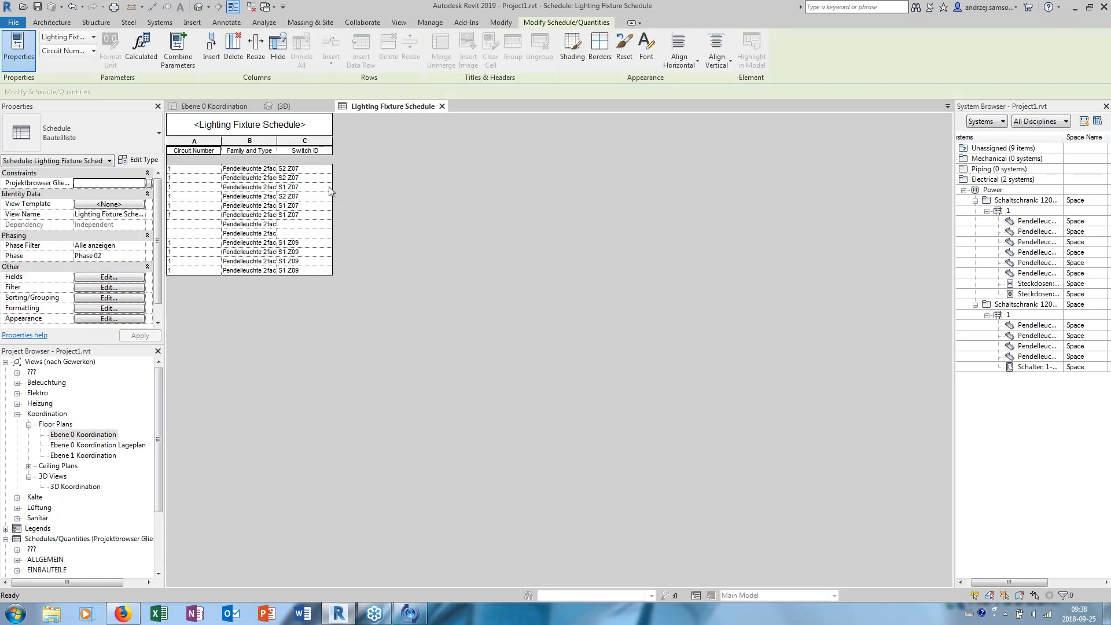
drag(276, 146, 346, 146)
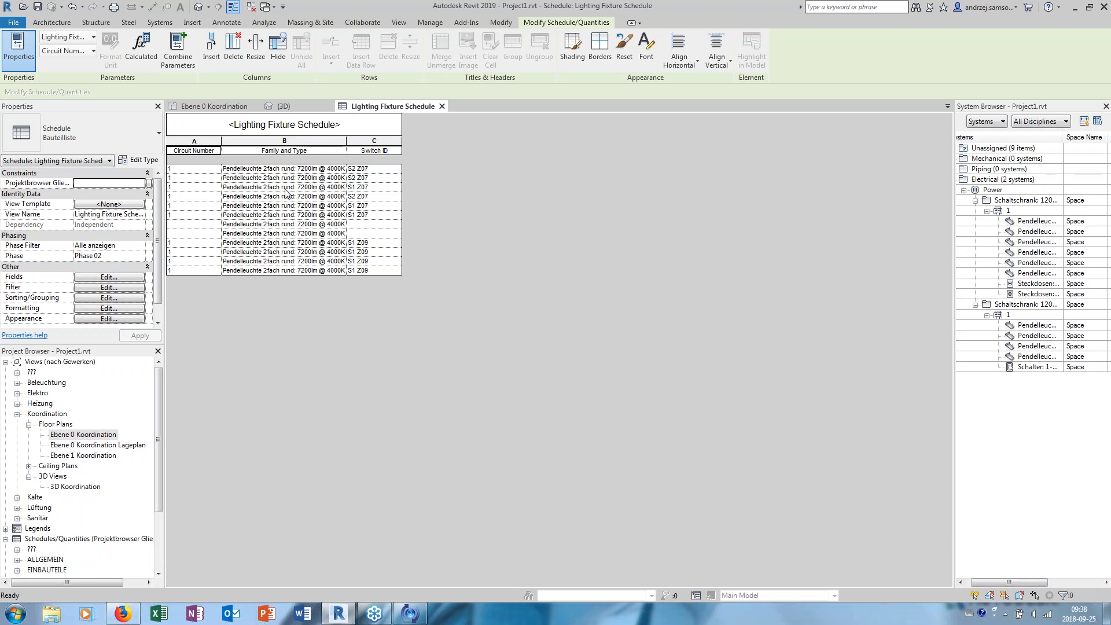
- Select circuit 1 of the second Schaltschrank panel and examine it in the Ebene 0 Koordination floor plan
click(1009, 316)
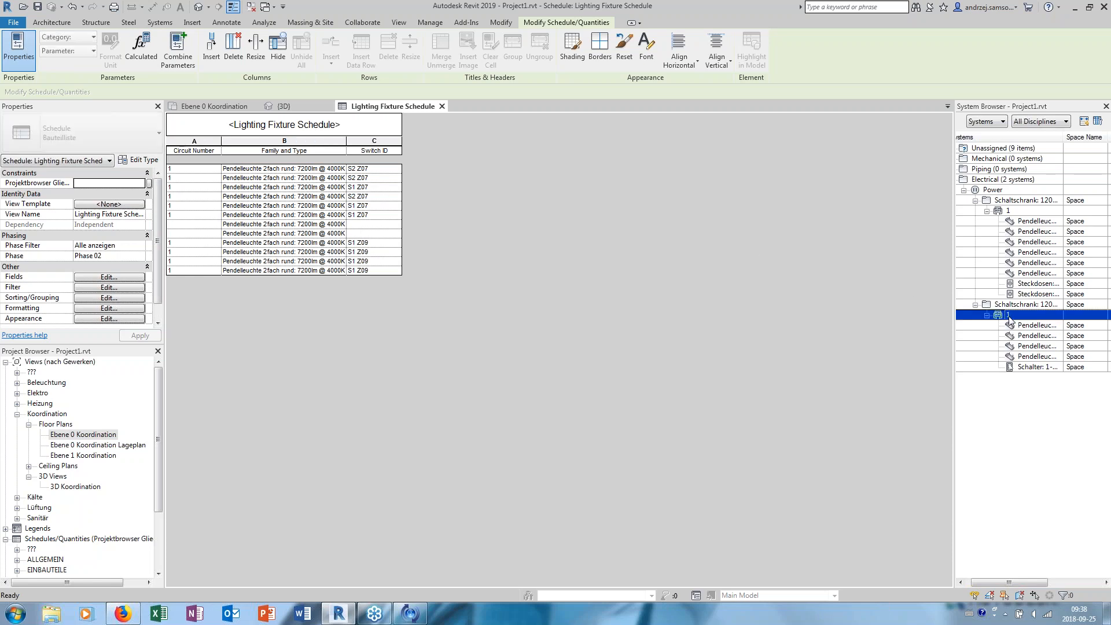
click(331, 306)
double_click(77, 435)
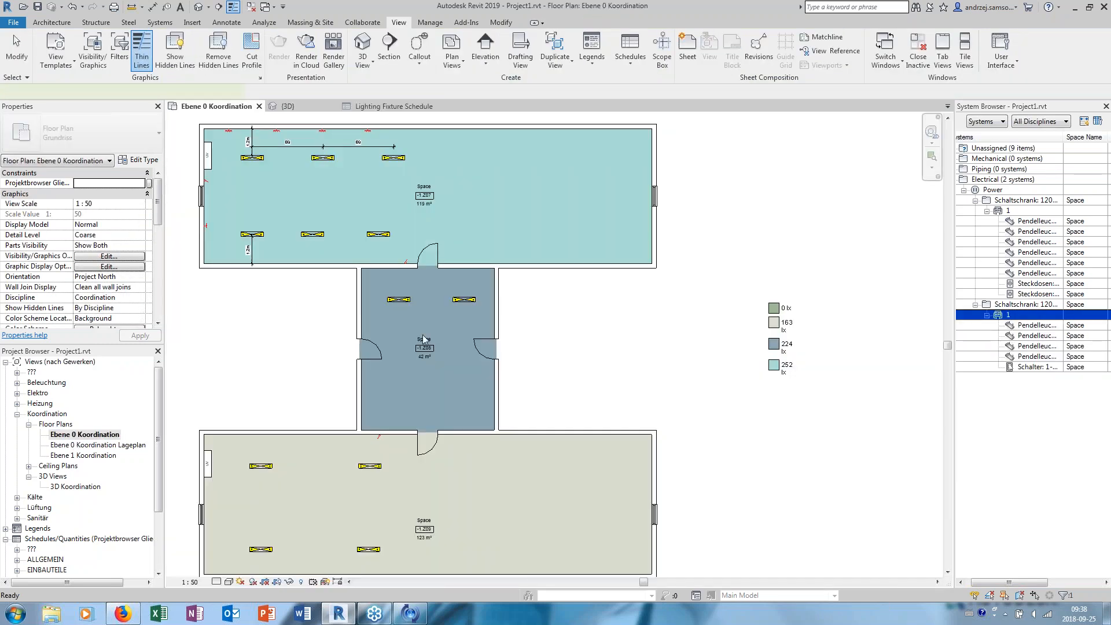
scroll(285, 392, up, 3)
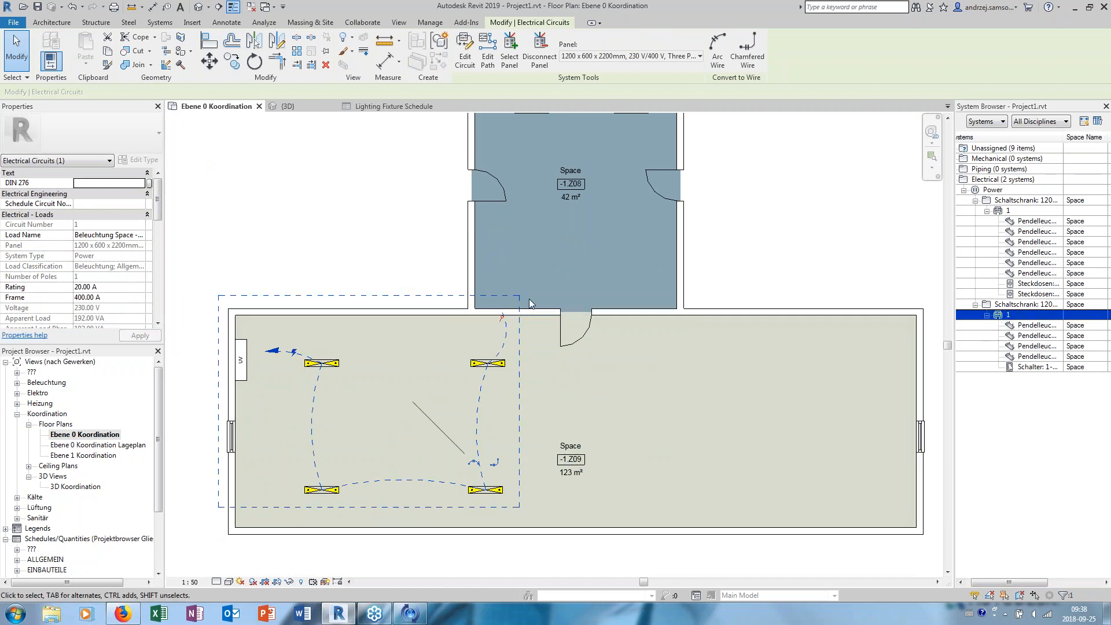
- Select the UV panel in space -1.Z09 and examine its electrical and circuiting properties
click(379, 273)
scroll(284, 364, up, 1)
scroll(334, 337, up, 1)
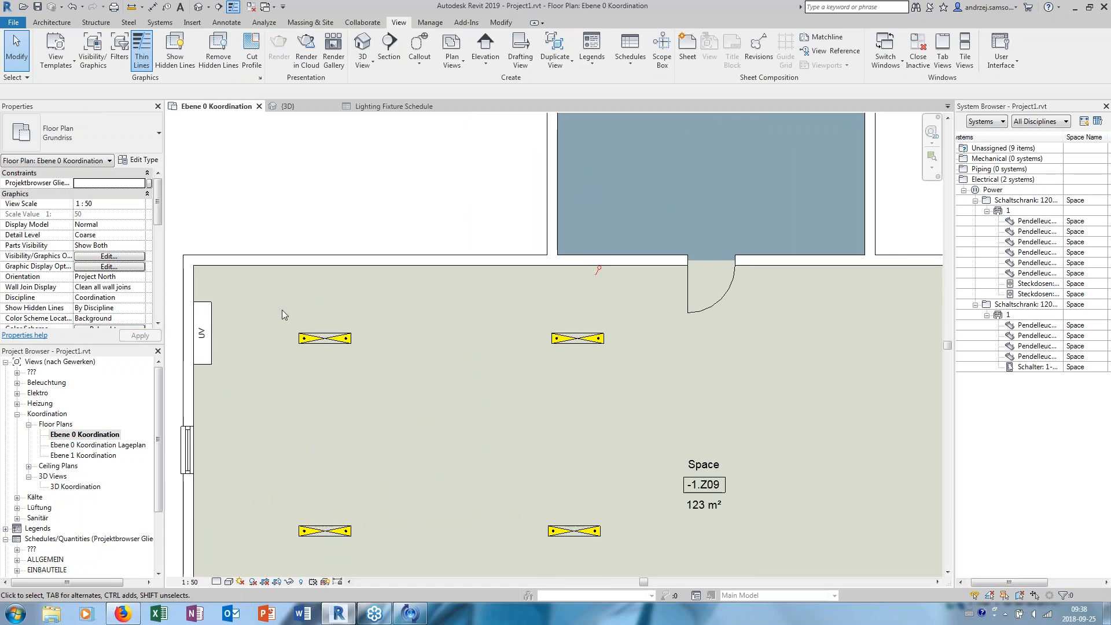
click(206, 331)
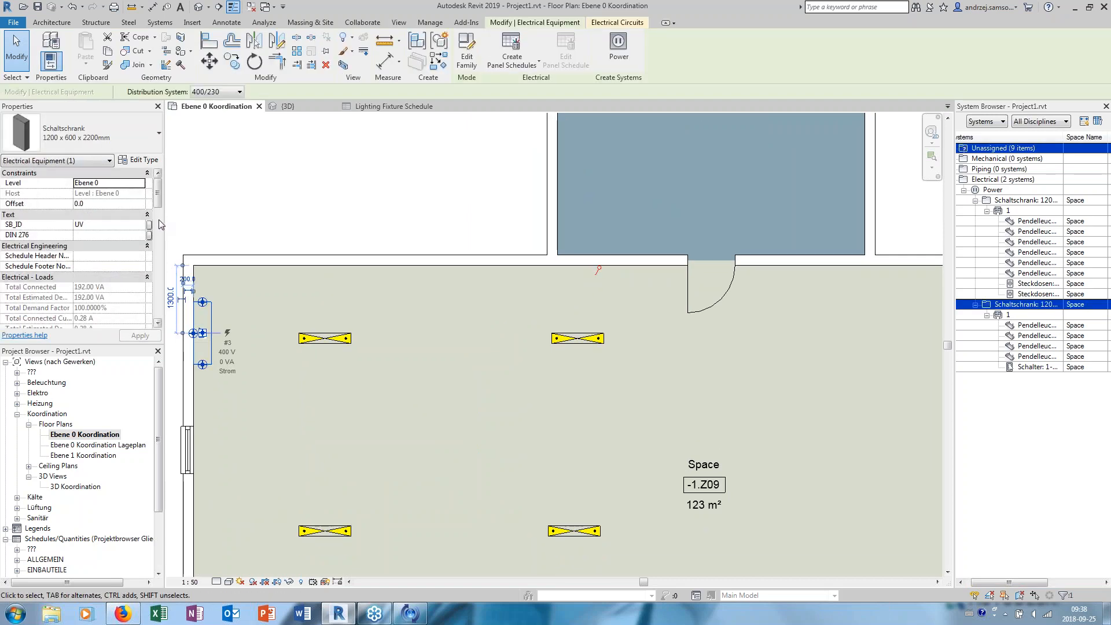
drag(156, 196, 162, 302)
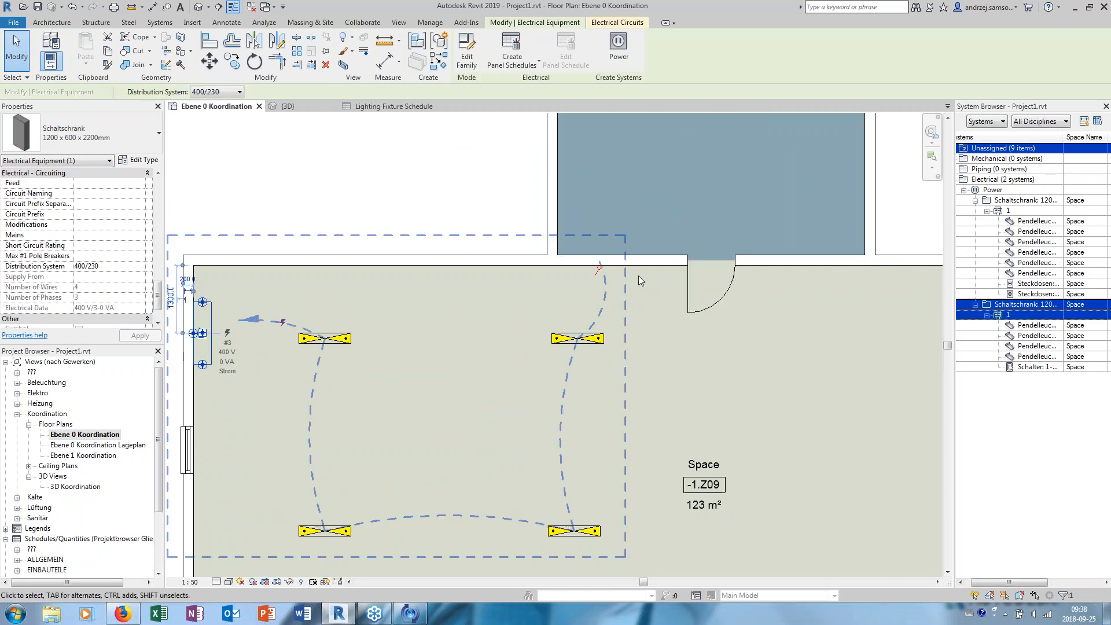
drag(158, 288, 163, 190)
click(297, 278)
- Open the lighting circuit of space -1.Z09 in circuit editing, review its properties, and cancel the editing
key(Tab)
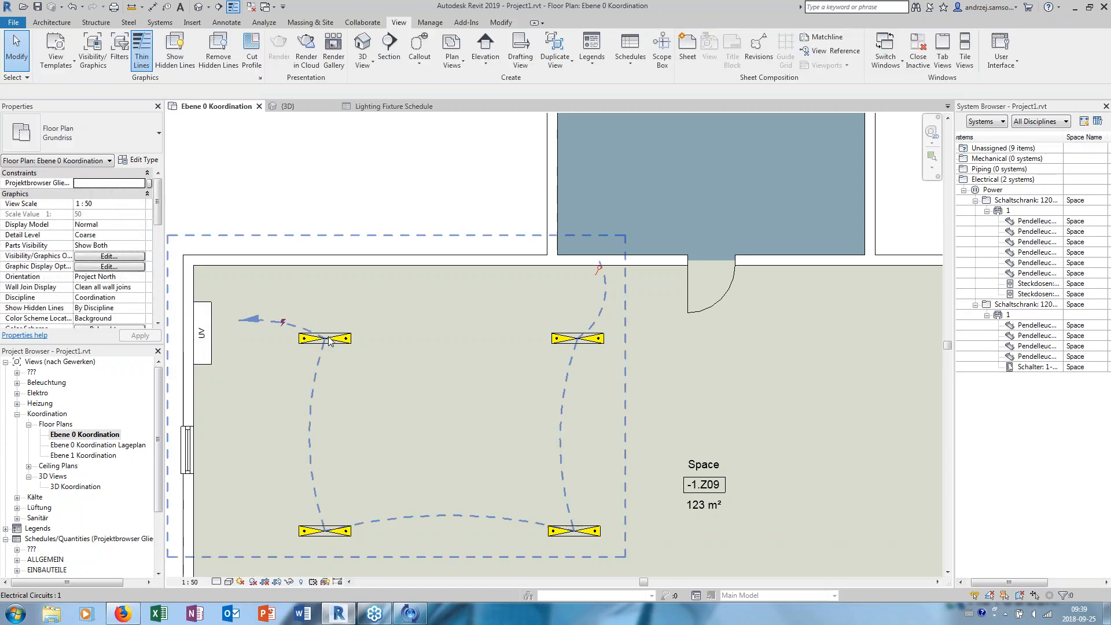
click(328, 340)
click(468, 61)
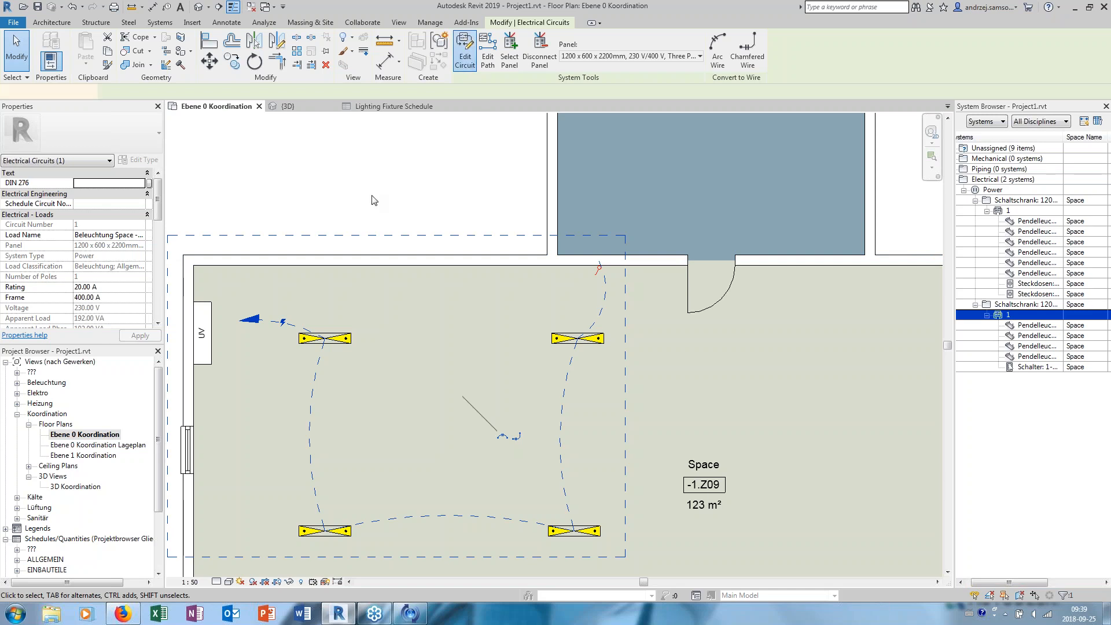
drag(156, 216, 161, 285)
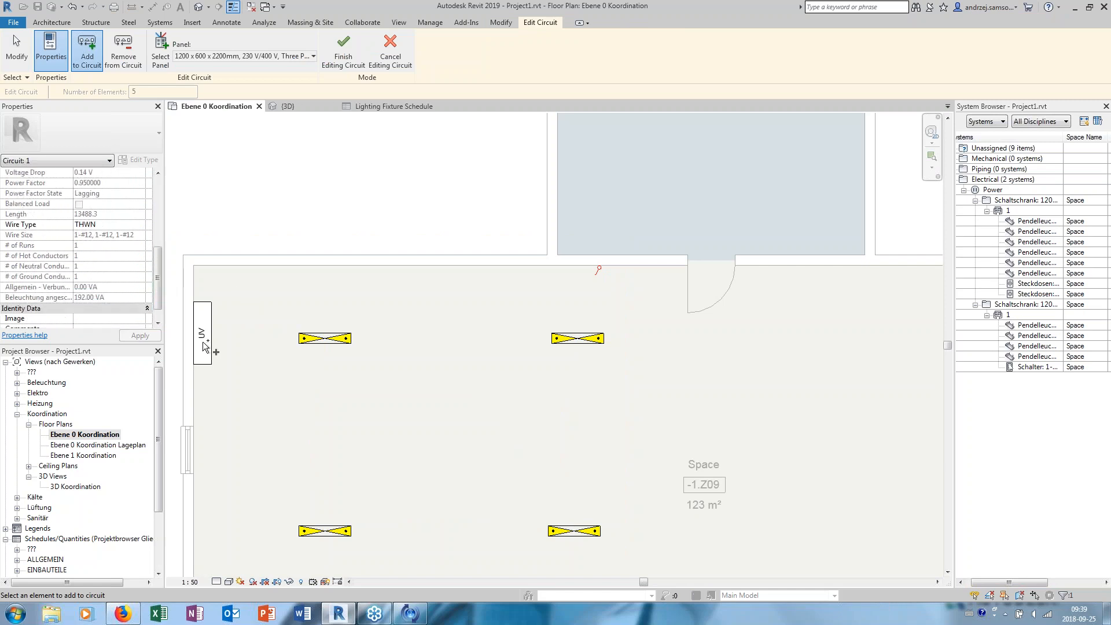
click(390, 49)
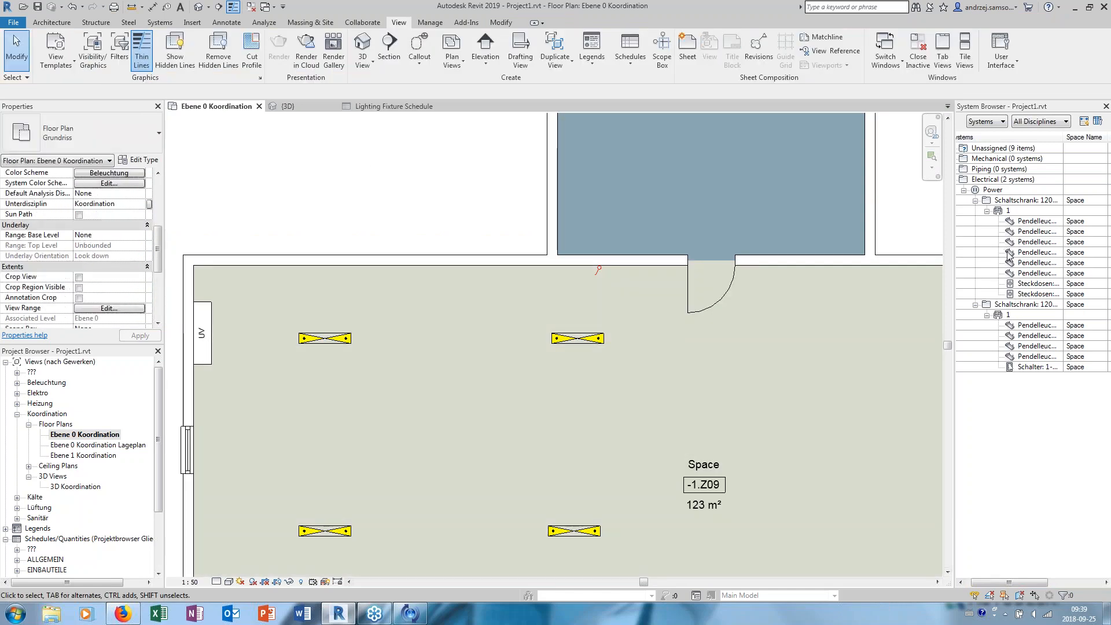
- Check the UV panel's properties again and display the wiring and extent of its lighting circuit in the whole room
click(208, 338)
drag(161, 237, 160, 200)
click(340, 280)
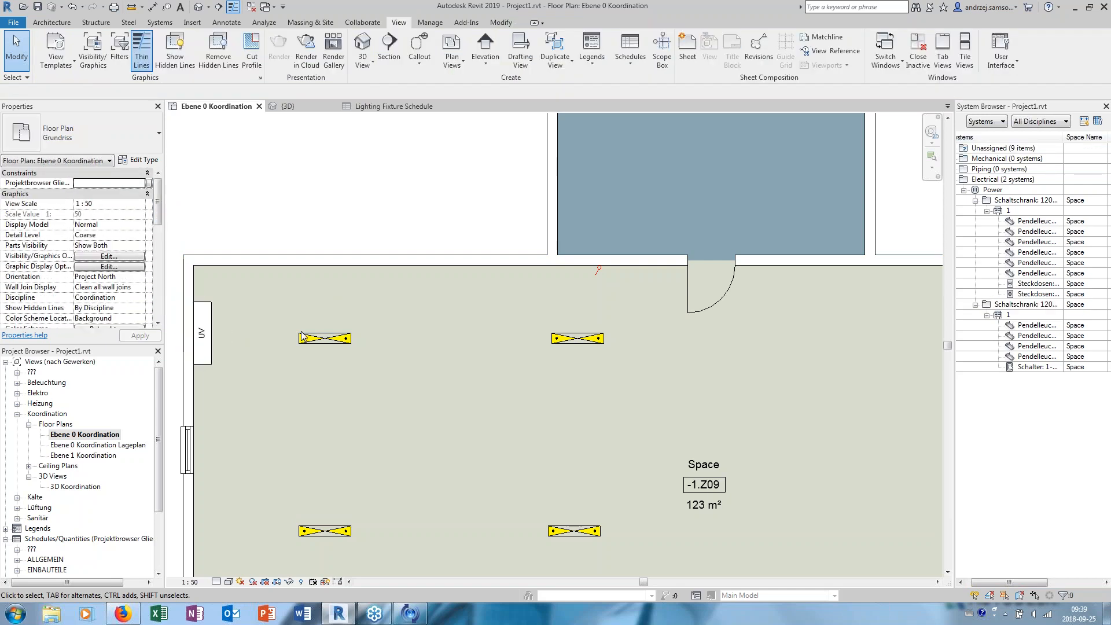
key(Tab)
click(310, 342)
scroll(368, 316, down, 2)
middle_drag(373, 319, 358, 289)
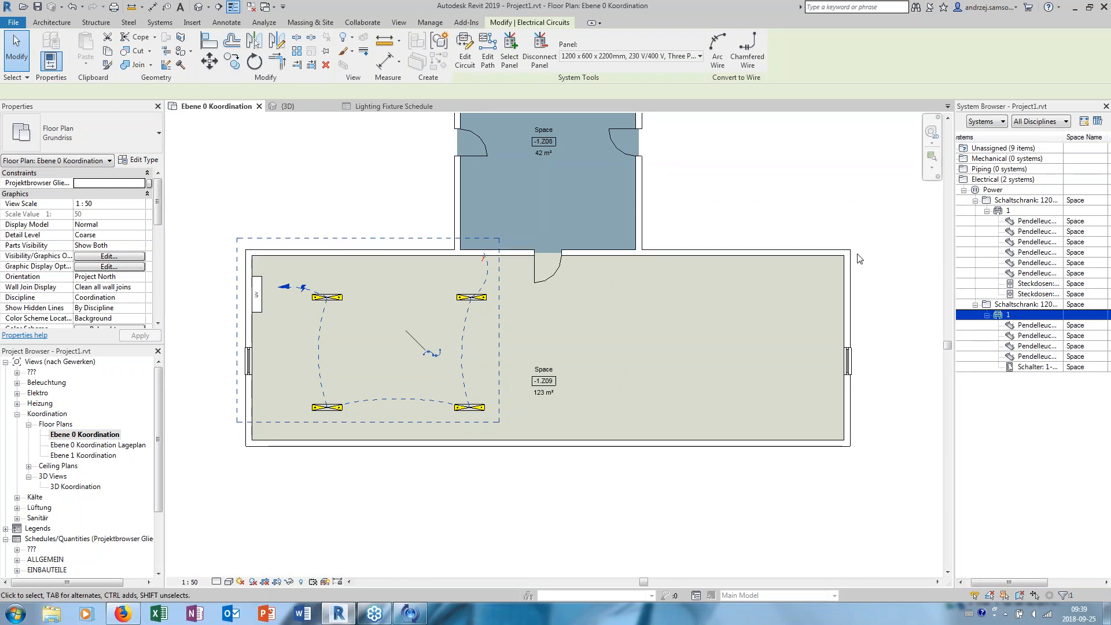
click(319, 207)
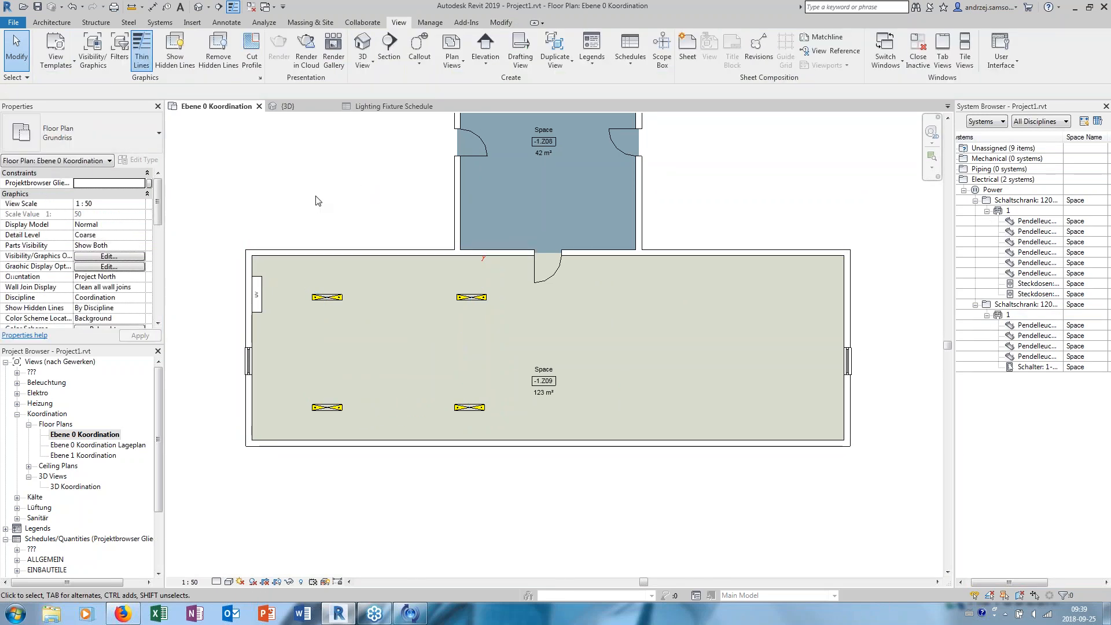
- Close the 3D view, tile the Lighting Fixture Schedule beside the Ebene 0 Koordination plan, and fit all three rooms in the plan
click(387, 109)
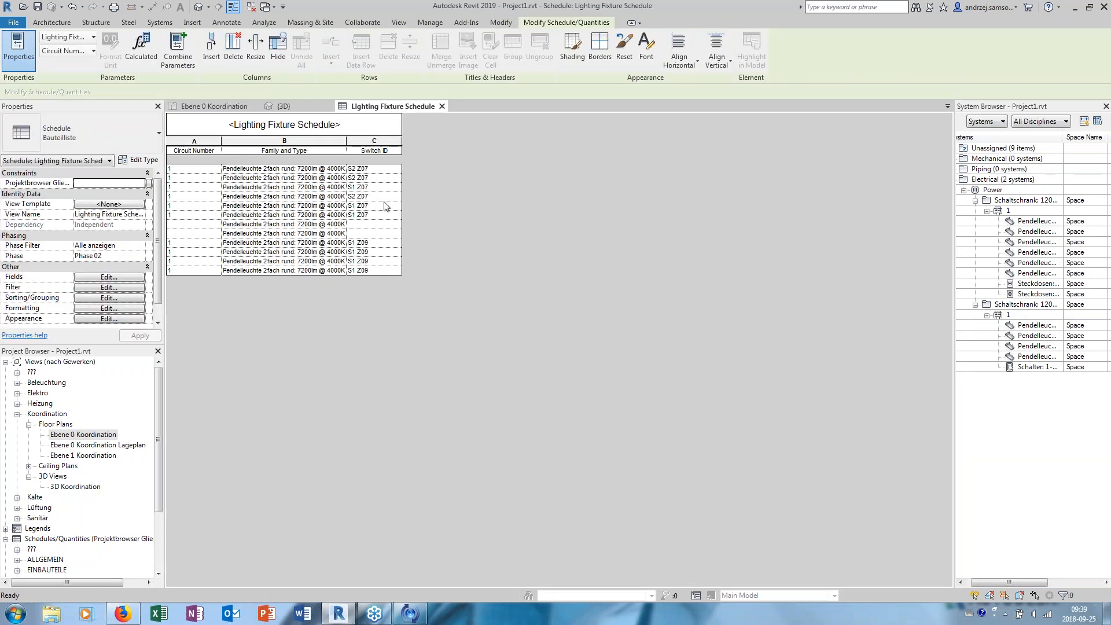
click(329, 106)
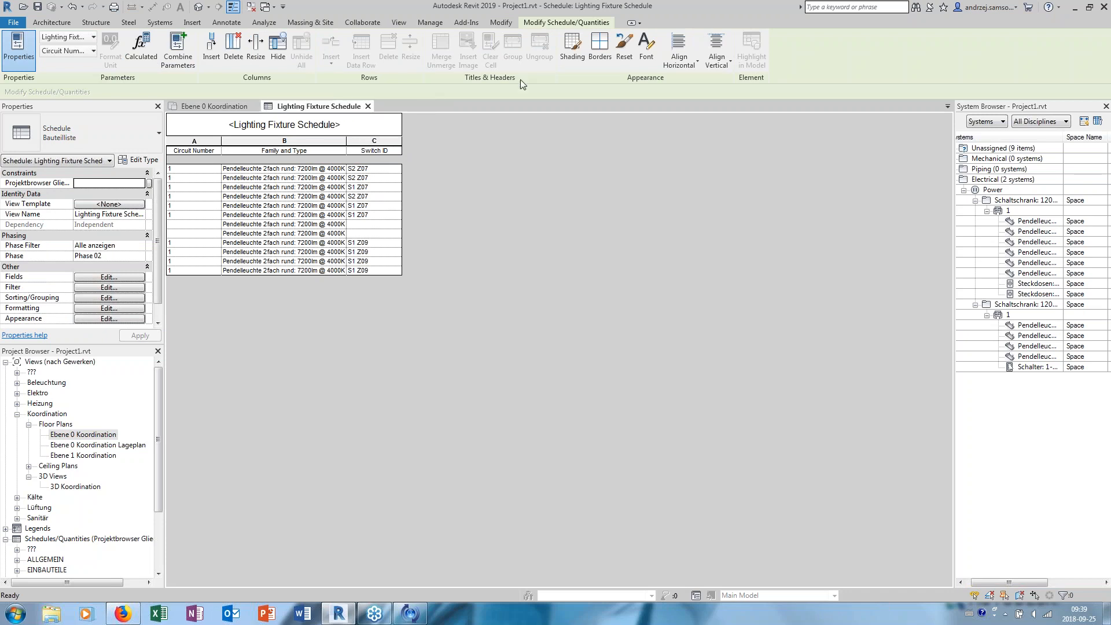
click(399, 22)
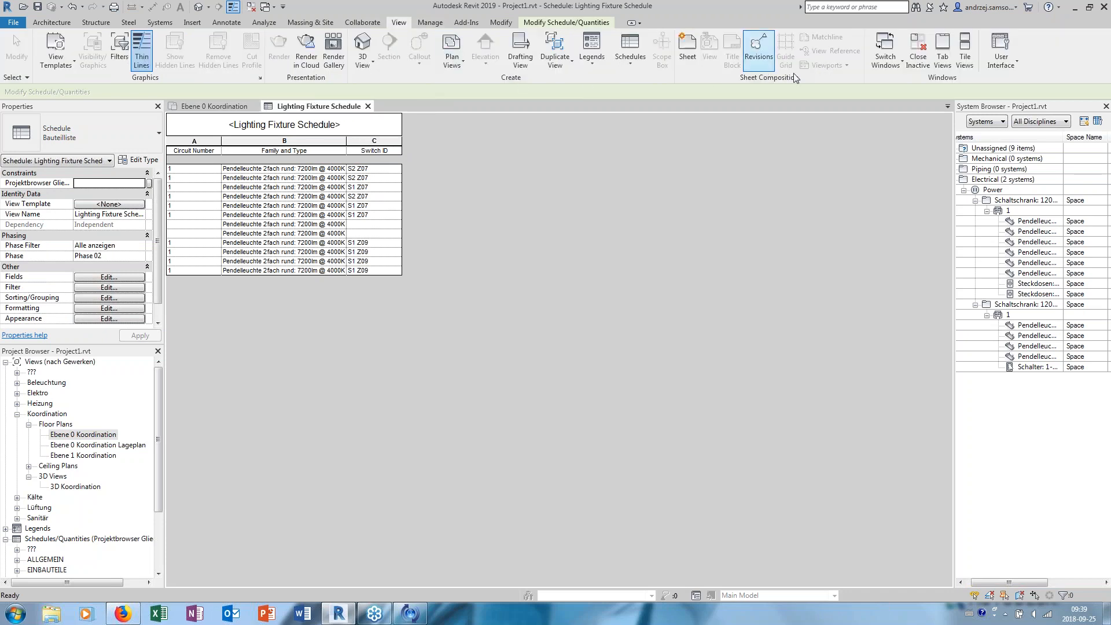
click(964, 51)
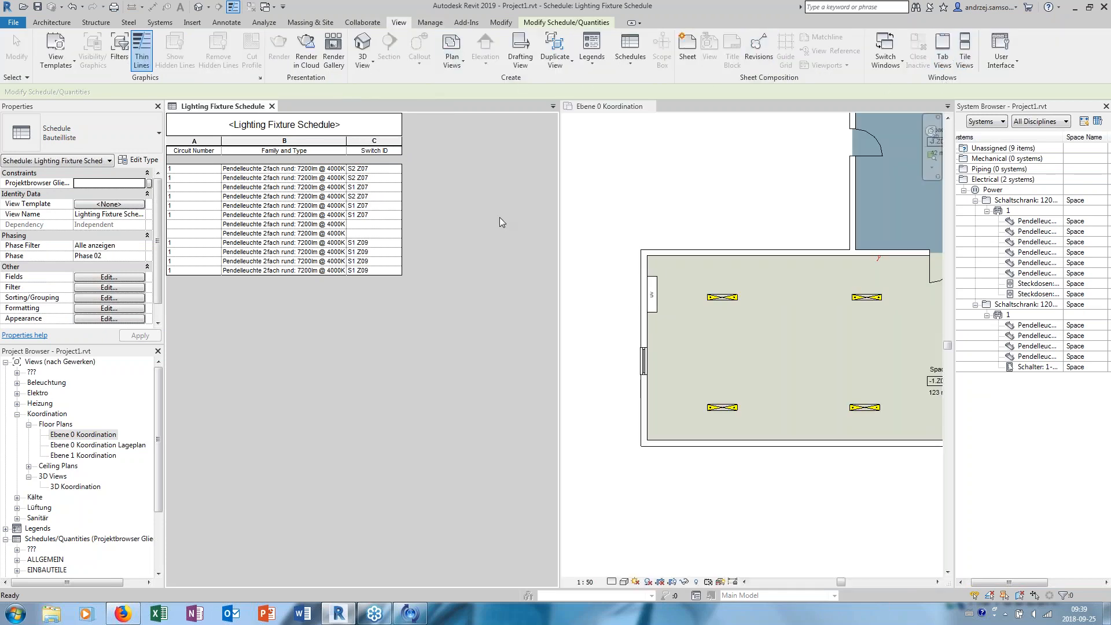
click(706, 205)
scroll(695, 243, down, 3)
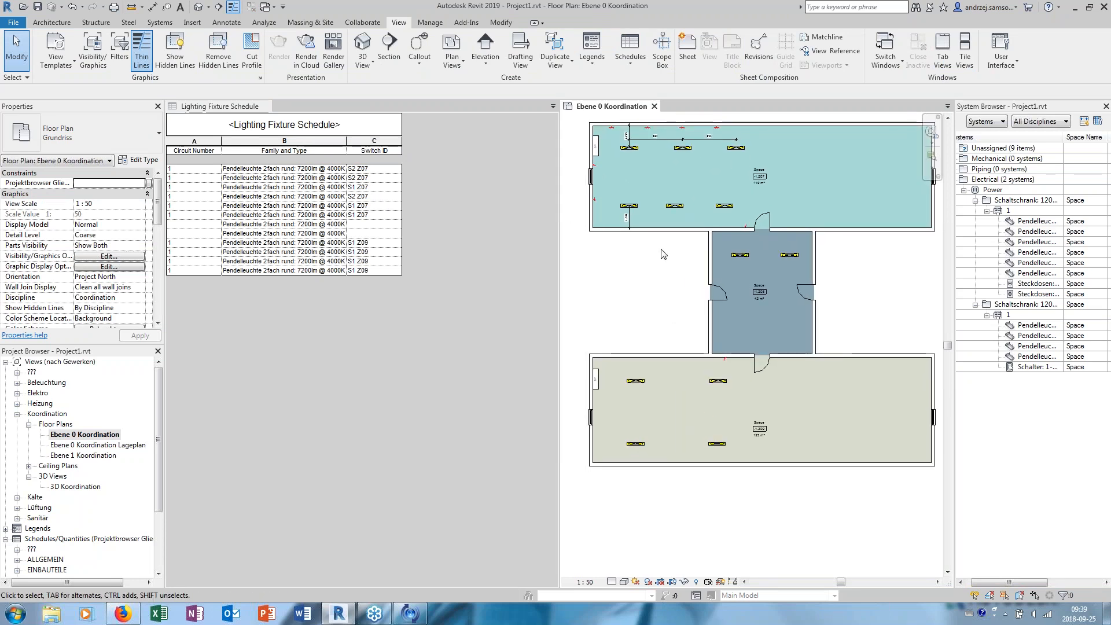
middle_drag(731, 272, 700, 287)
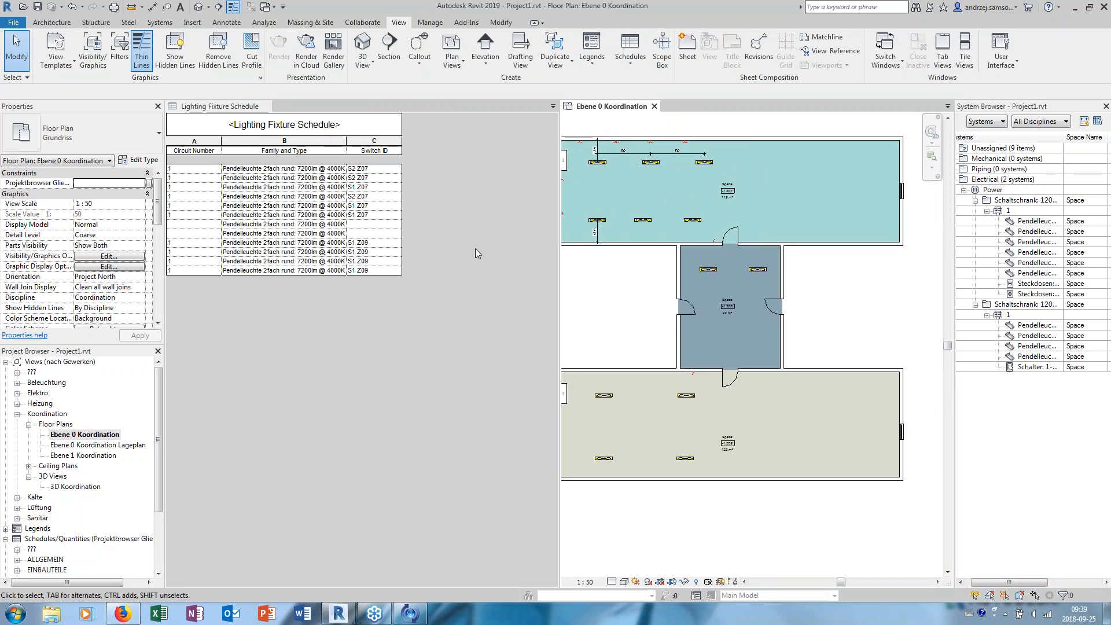
middle_drag(645, 317, 701, 329)
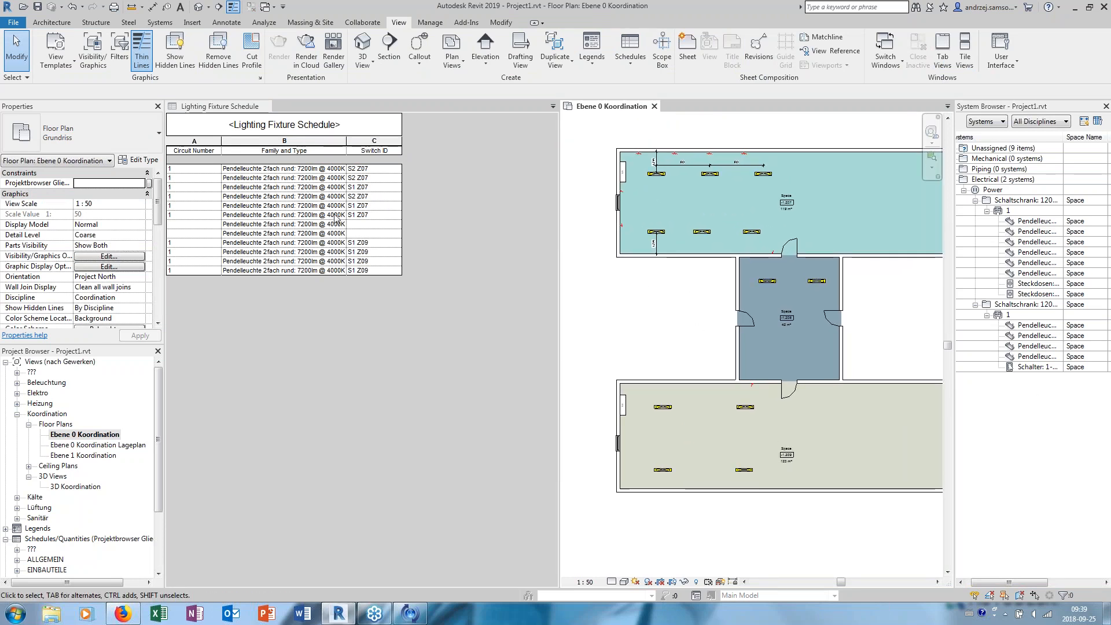
- Sort the Lighting Fixture Schedule by Switch ID in ascending order with a header for each group
click(266, 232)
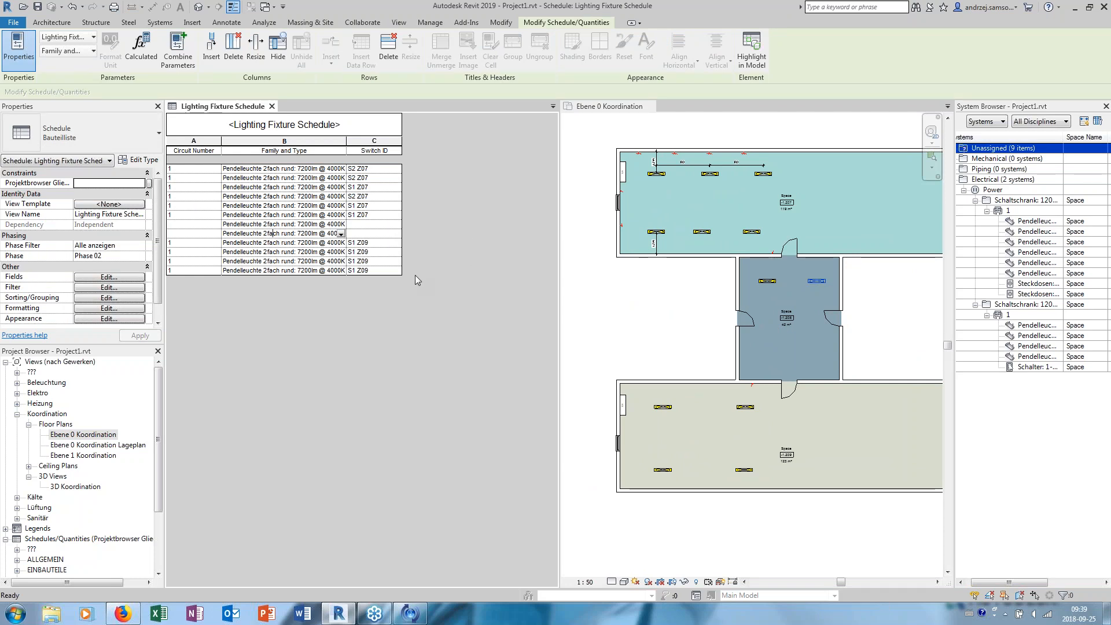
click(111, 277)
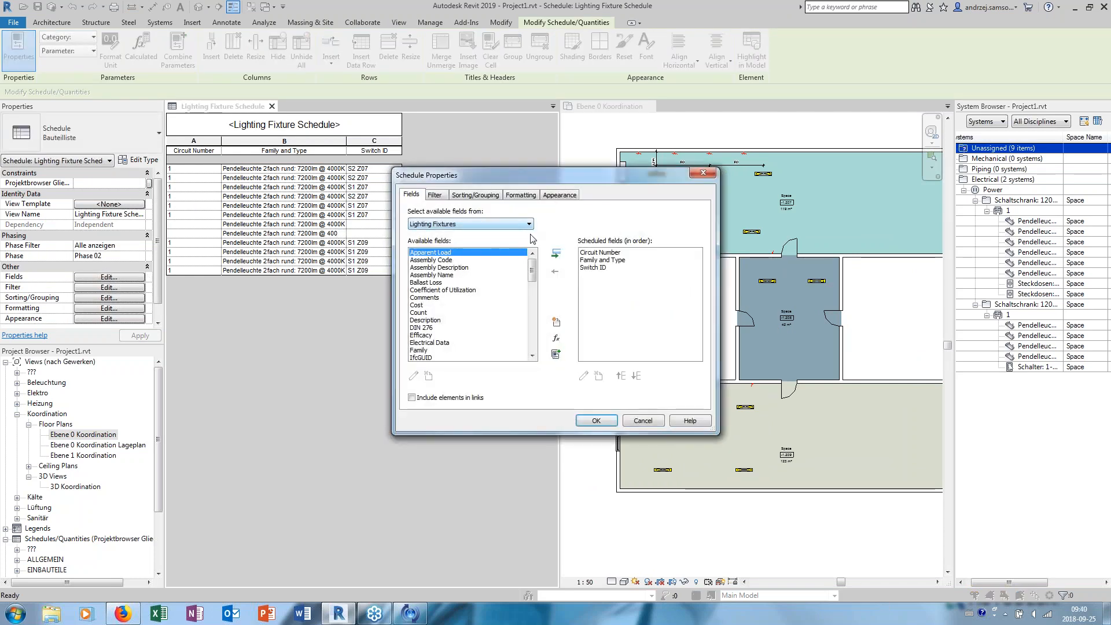
click(475, 194)
click(533, 213)
click(527, 248)
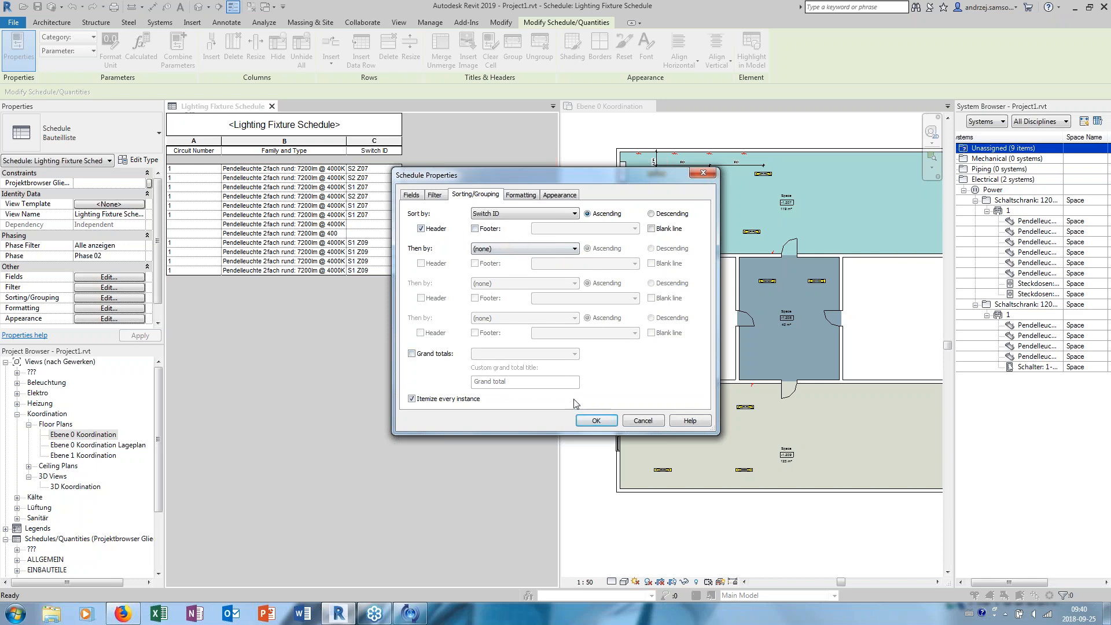
click(596, 421)
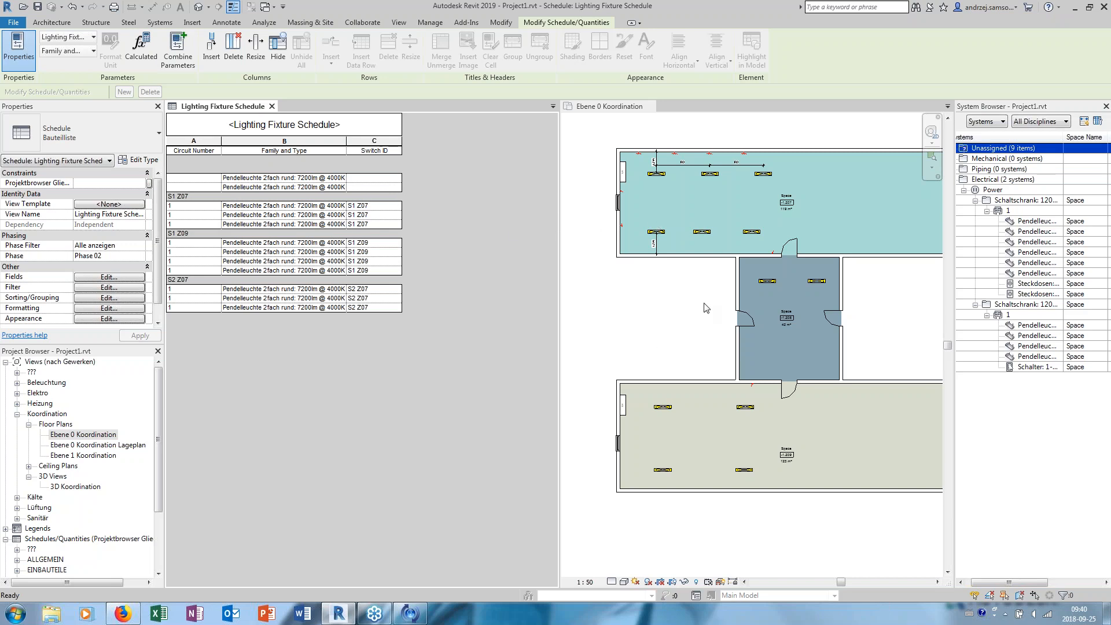
- Check the second pendant light in space -1.Z08 for its Switch ID and close the Lighting Fixture Schedule
click(817, 280)
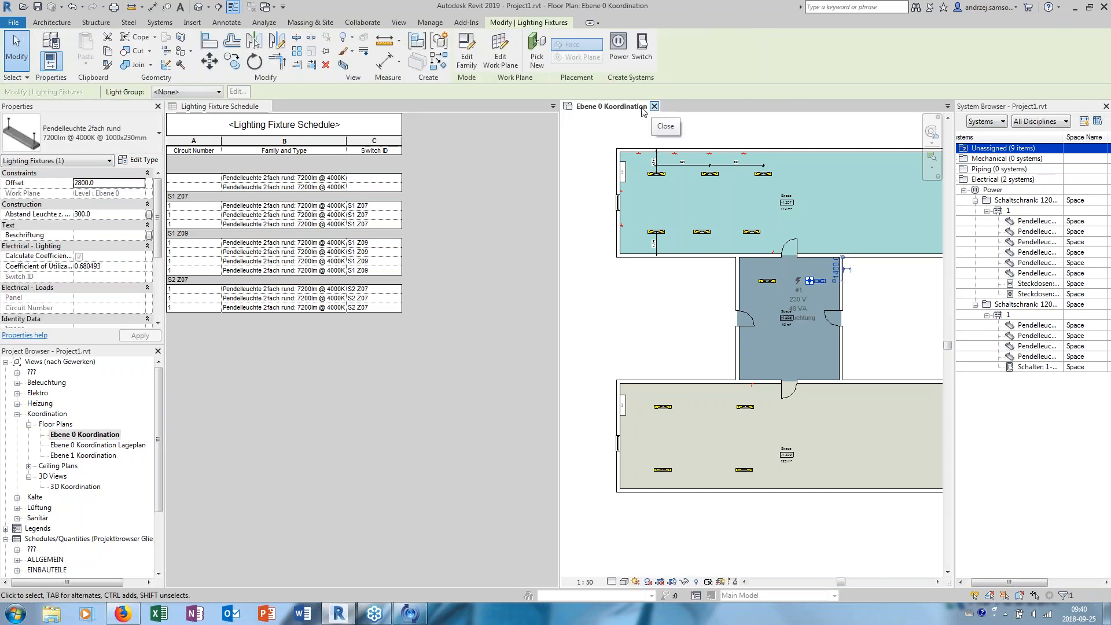
click(526, 106)
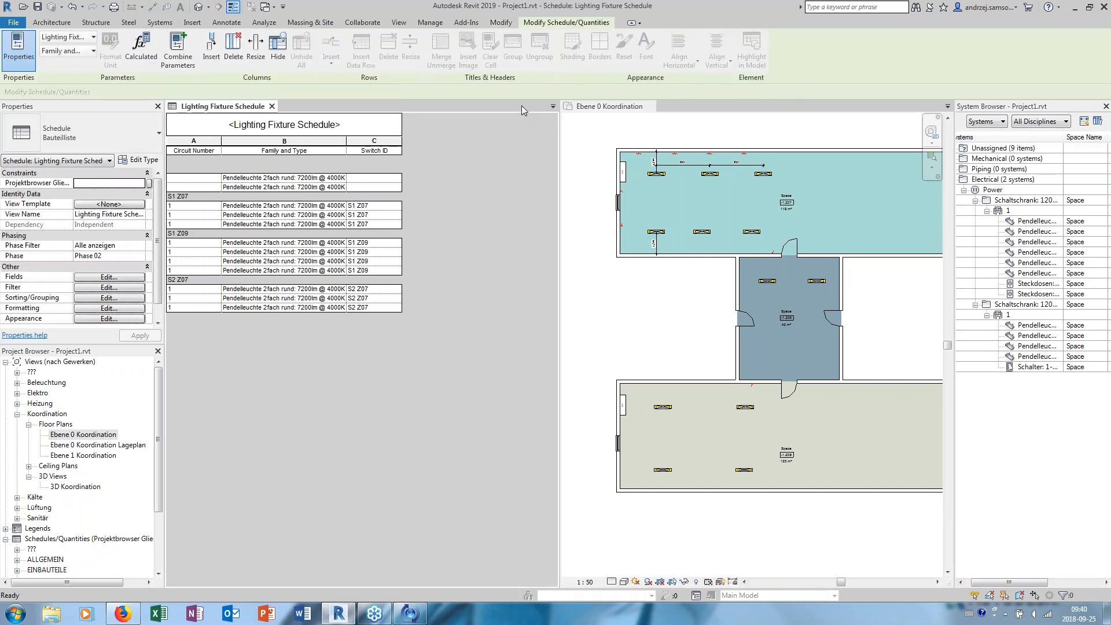
click(271, 106)
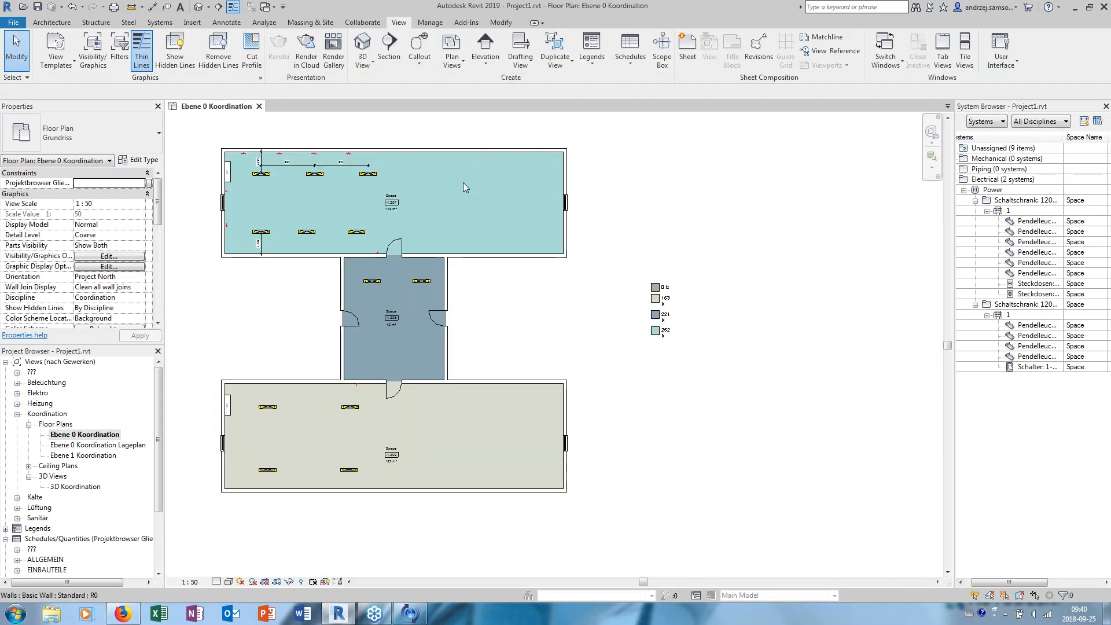
scroll(445, 139, up, 2)
click(630, 49)
click(642, 88)
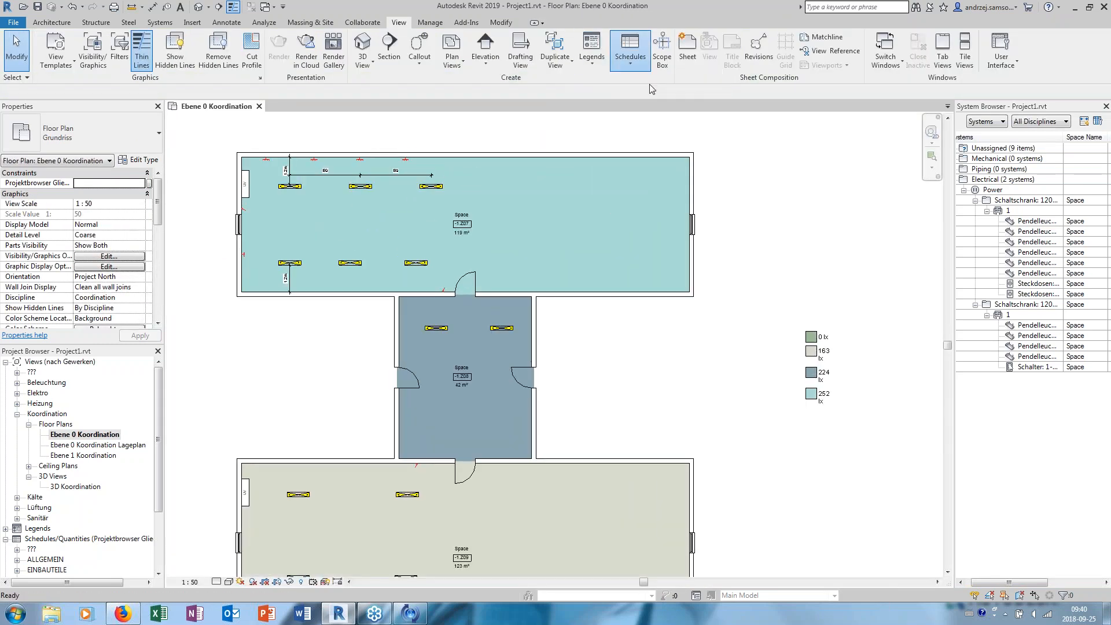
drag(540, 260, 540, 288)
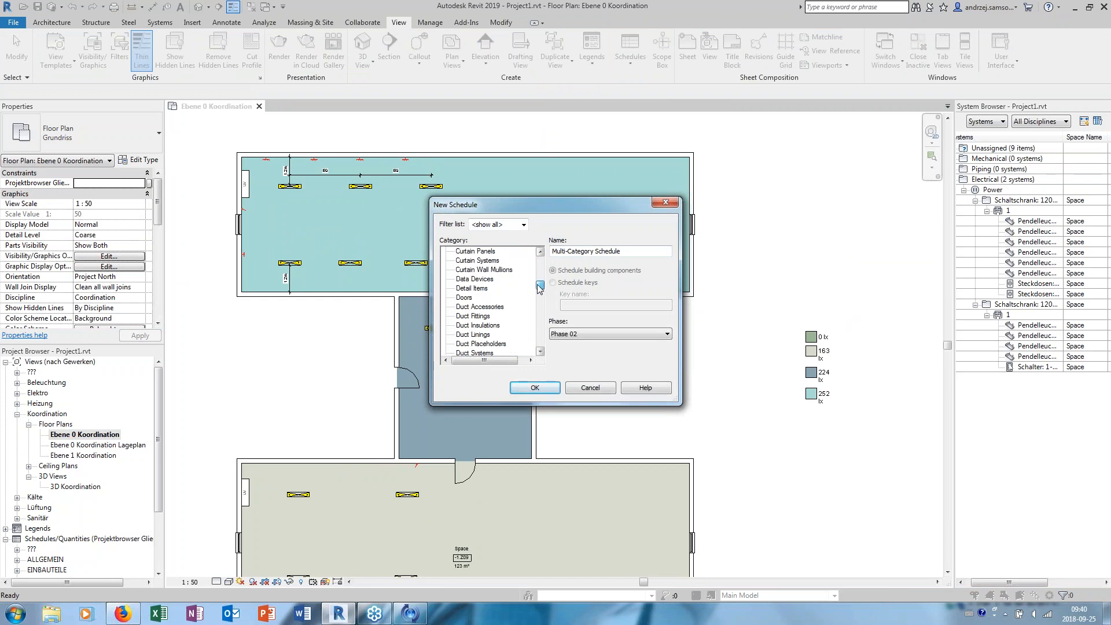
click(590, 388)
- Open the family of the Steckdosen 3-Fach UP socket on the upper wall of space -1.Z07 for editing
scroll(324, 190, up, 4)
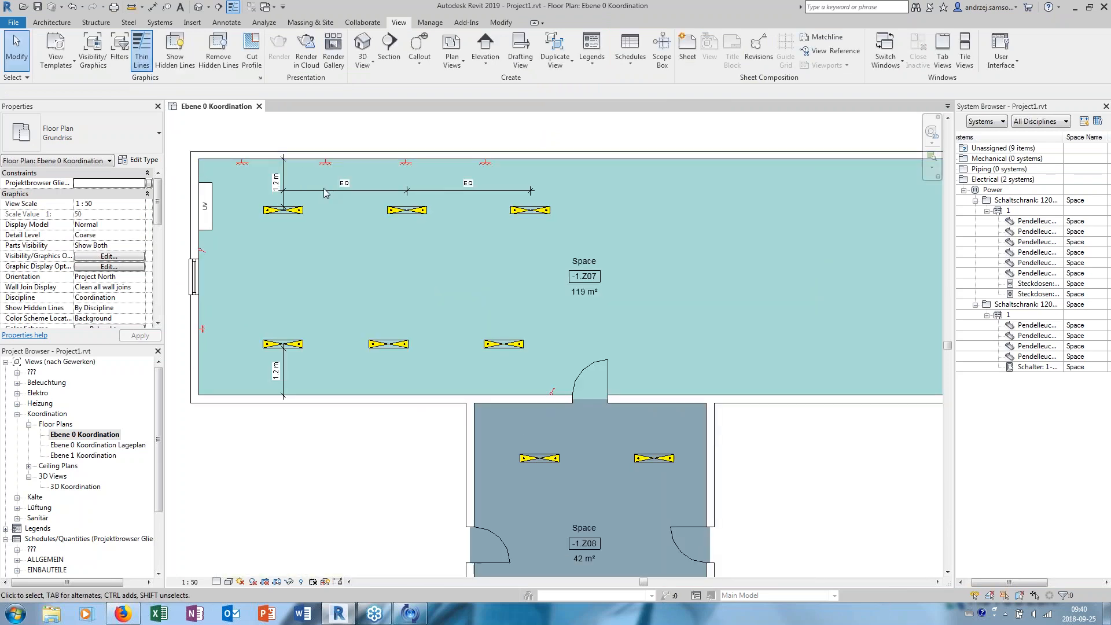
click(363, 173)
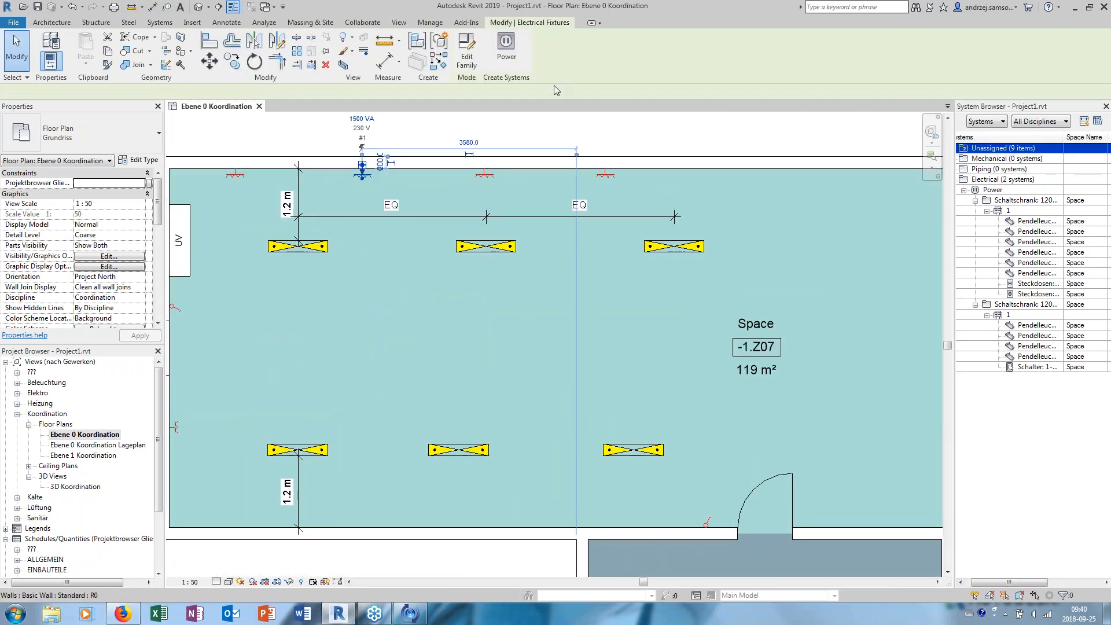
click(466, 52)
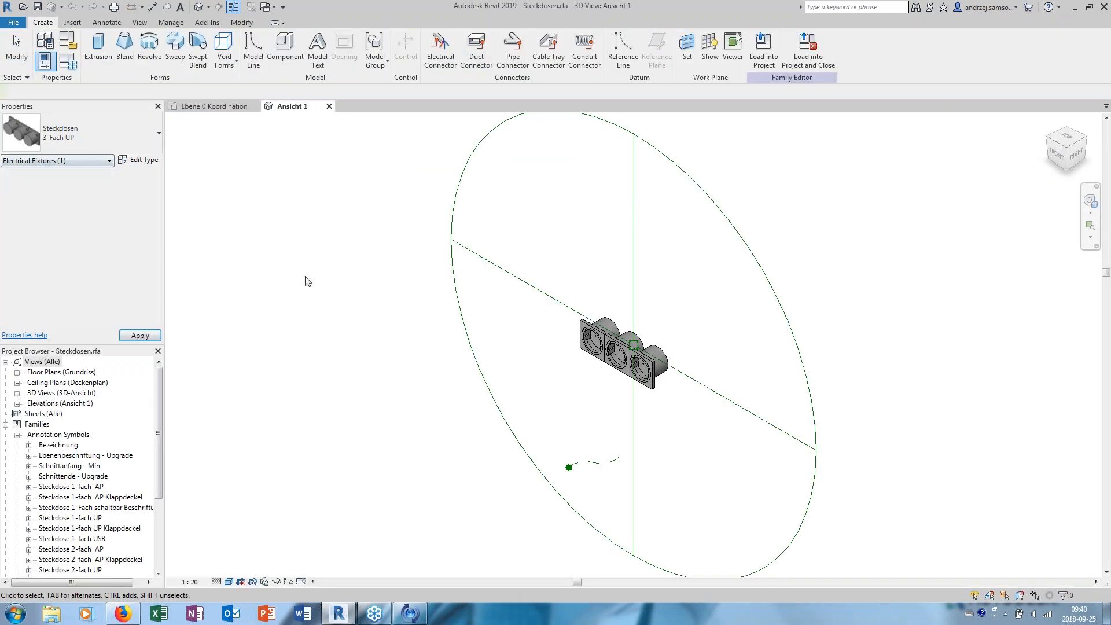
scroll(487, 298, up, 3)
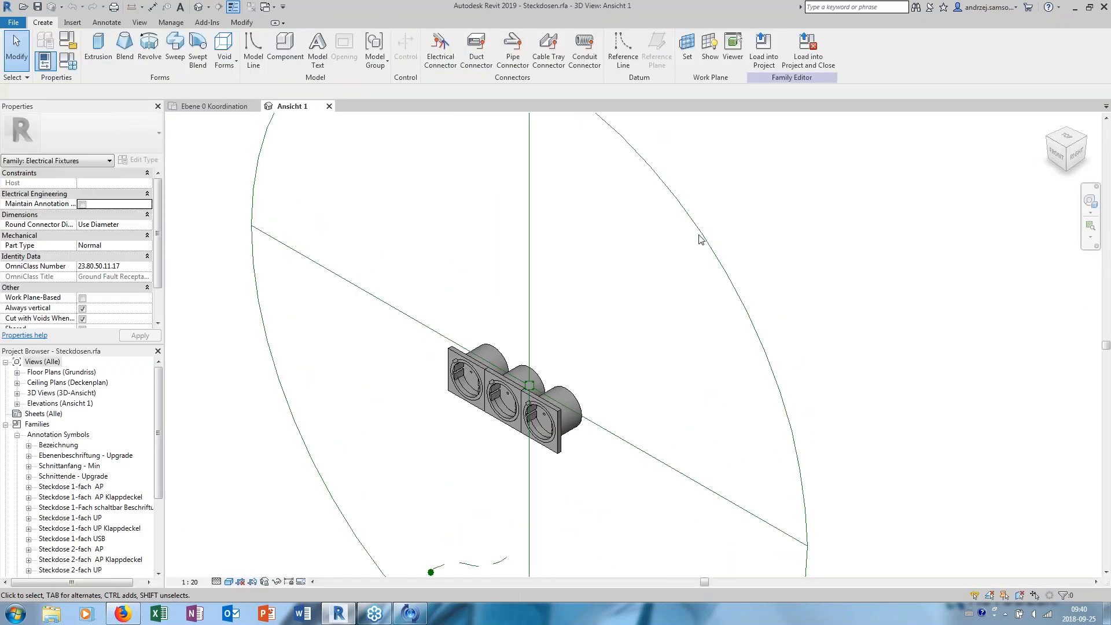
- Examine the 3-Fach UP family type's parameters and its Type Image in the image manager, and leave both dialogs without changes
click(68, 60)
drag(760, 268, 763, 412)
click(633, 445)
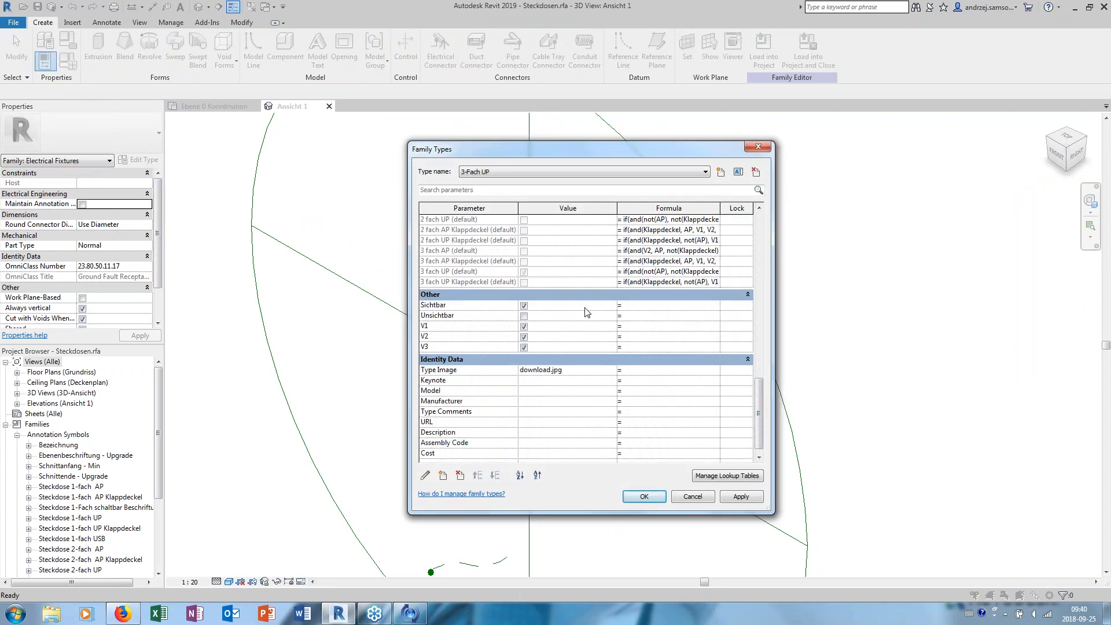
scroll(584, 308, down, 1)
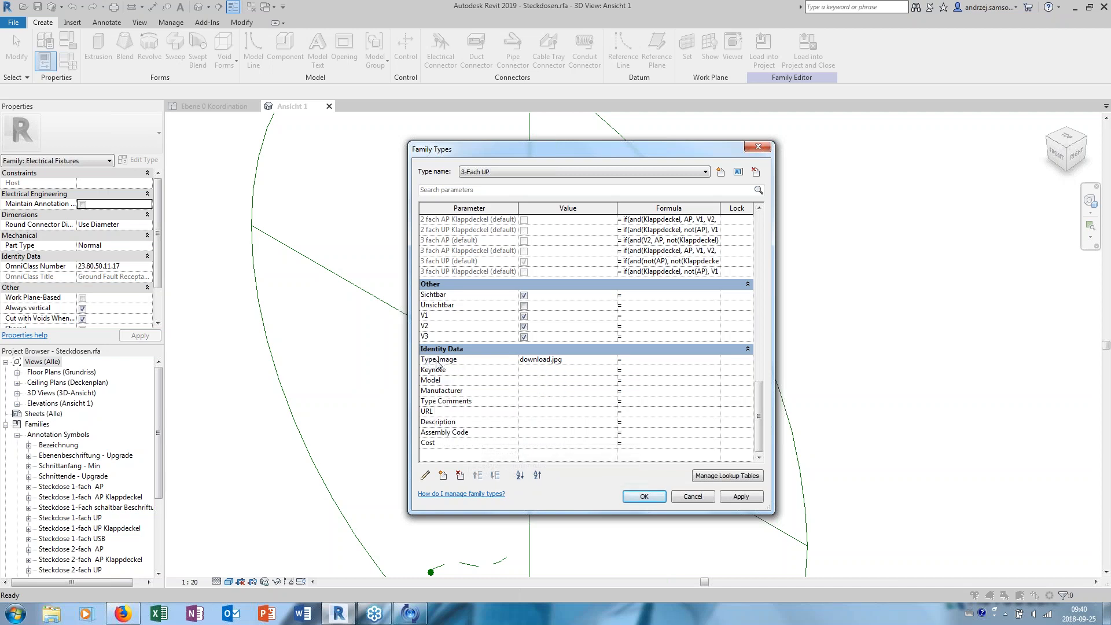
click(609, 360)
click(609, 360)
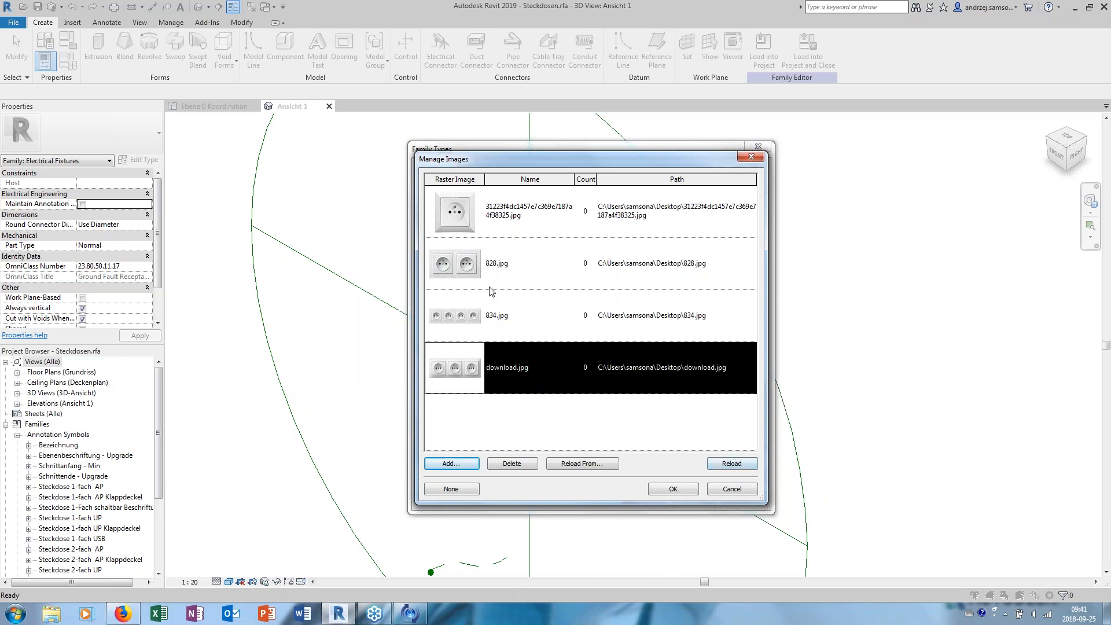
click(731, 489)
click(705, 500)
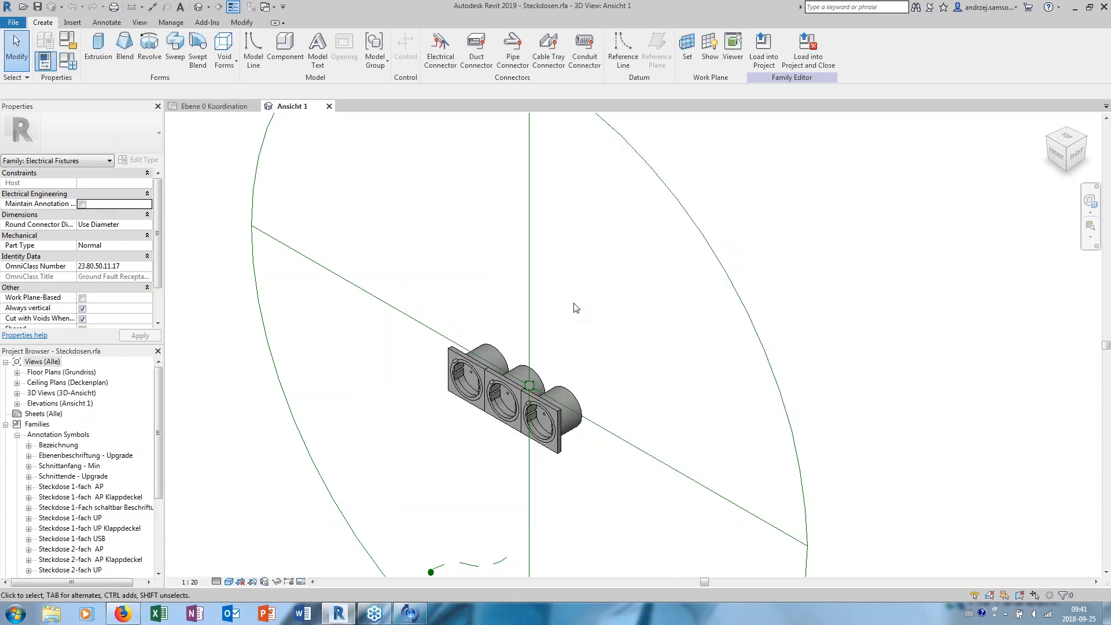
middle_drag(500, 354, 445, 349)
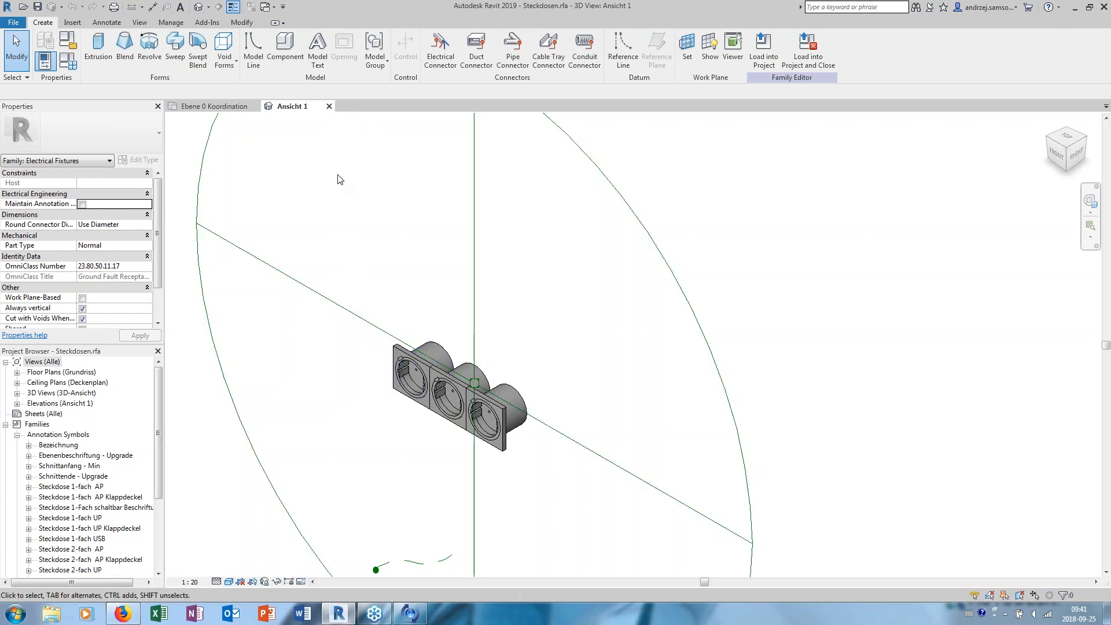
- Close the socket family's 3D view and return to the Ebene 0 Koordination floor plan around space -1.Z07
click(329, 106)
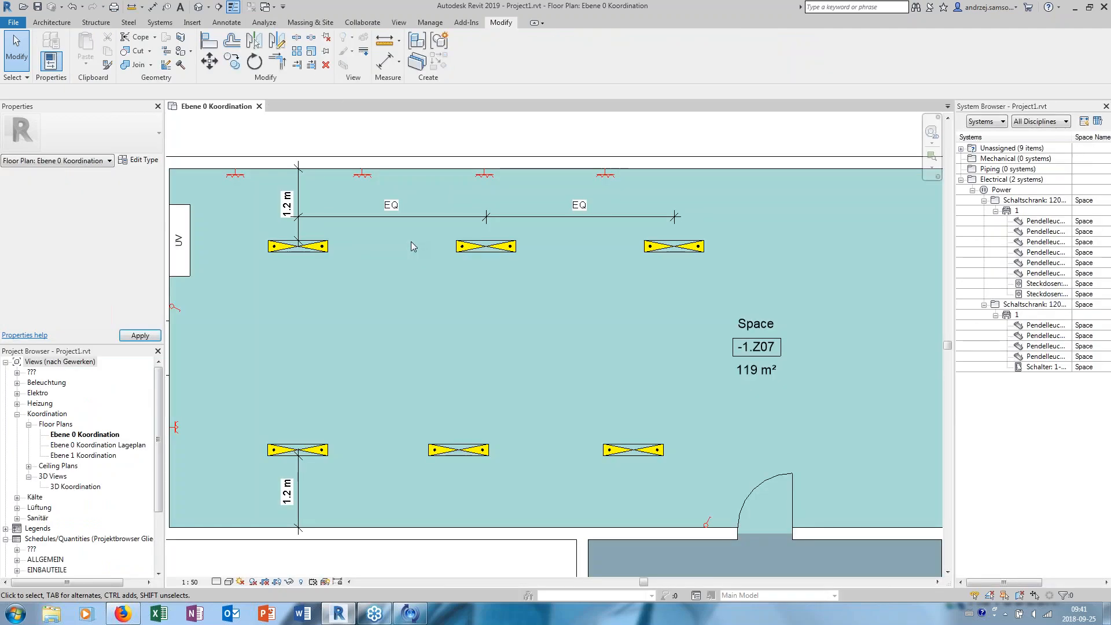
scroll(518, 253, down, 1)
middle_drag(589, 258, 550, 258)
click(401, 22)
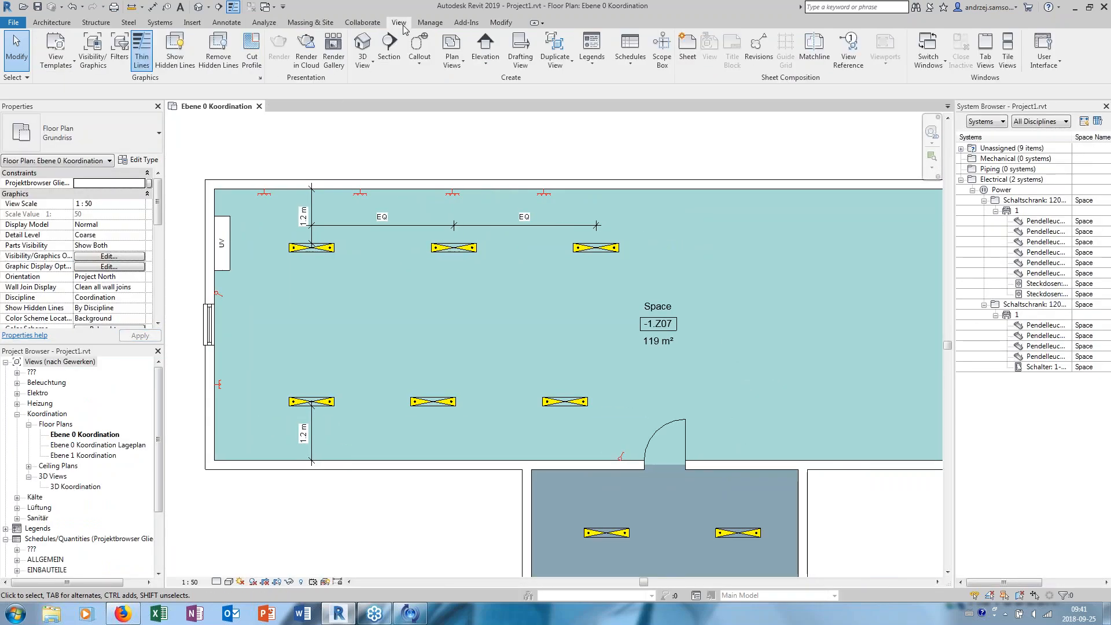
click(638, 59)
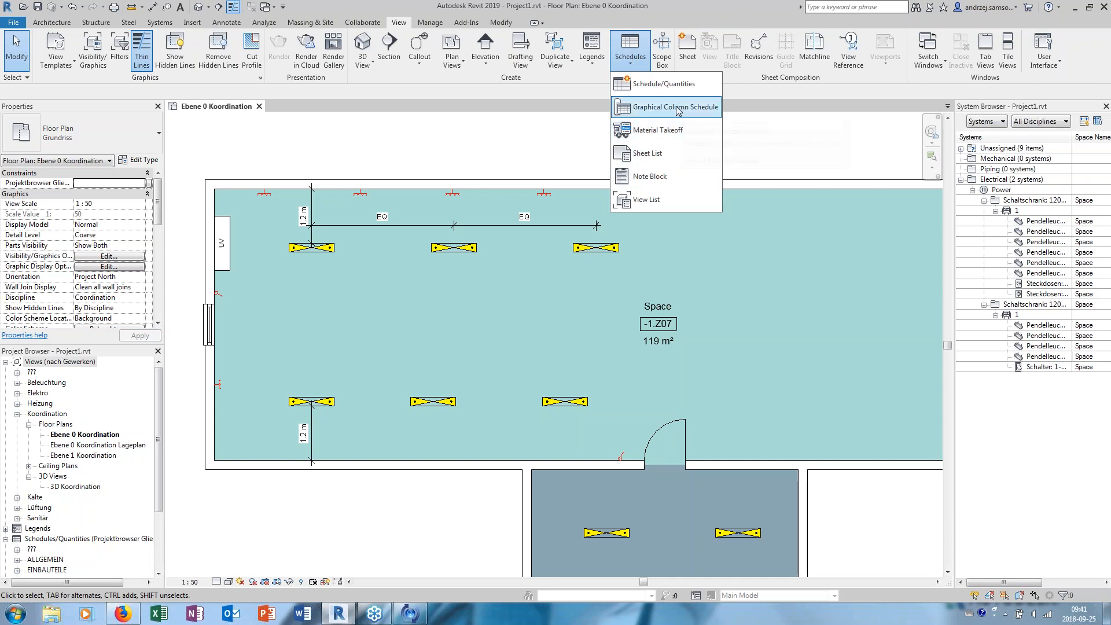
click(684, 85)
drag(540, 262, 545, 297)
click(501, 309)
click(535, 387)
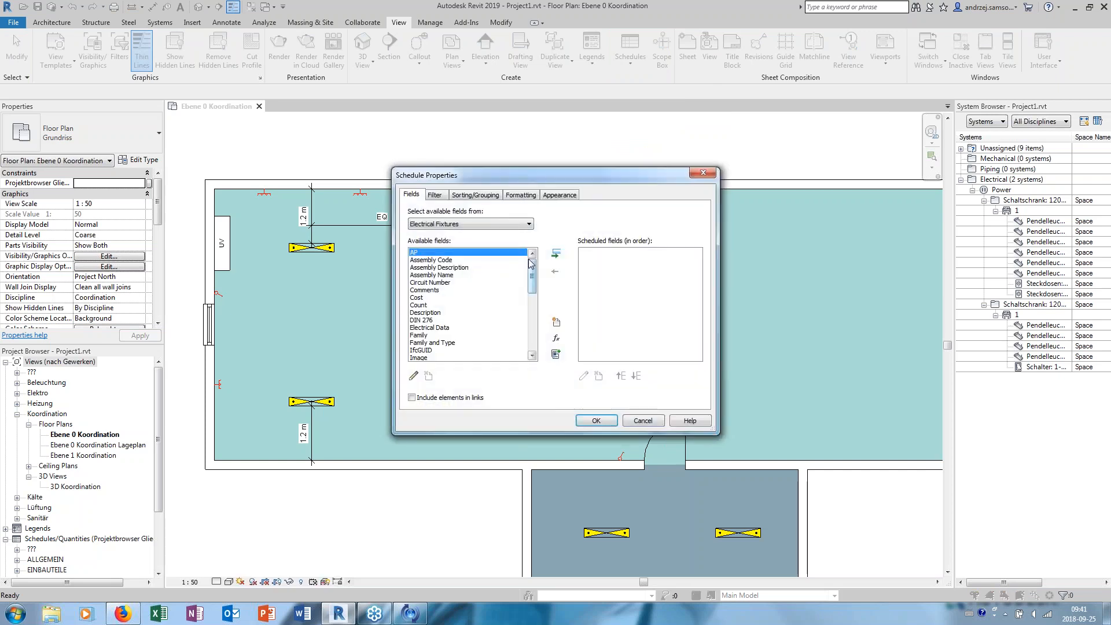
drag(533, 268, 530, 285)
click(447, 313)
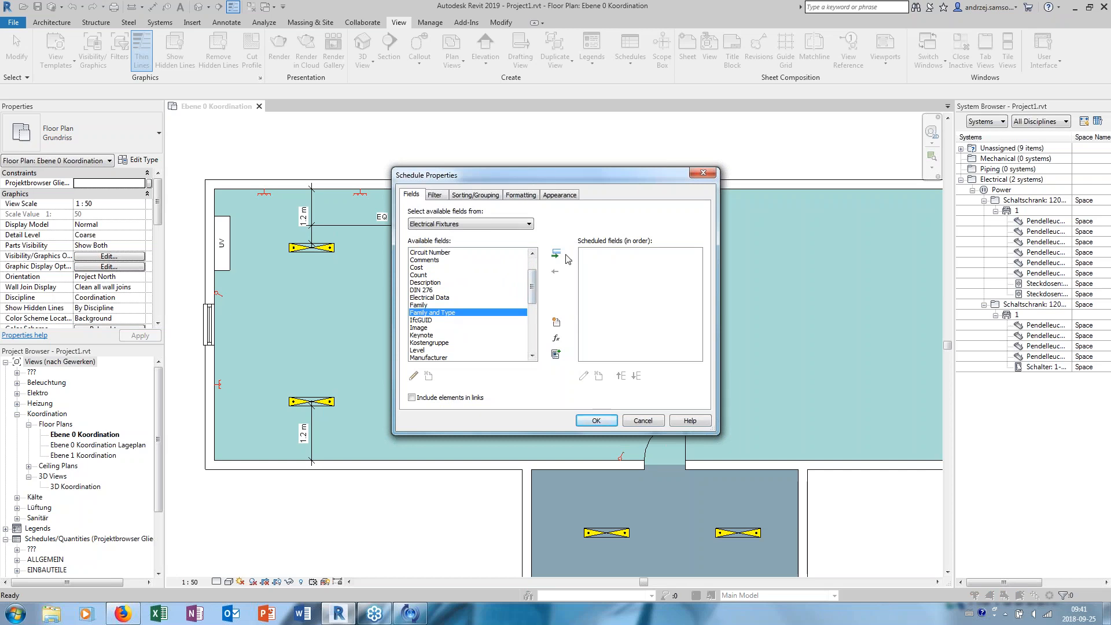
click(557, 255)
drag(535, 291, 535, 282)
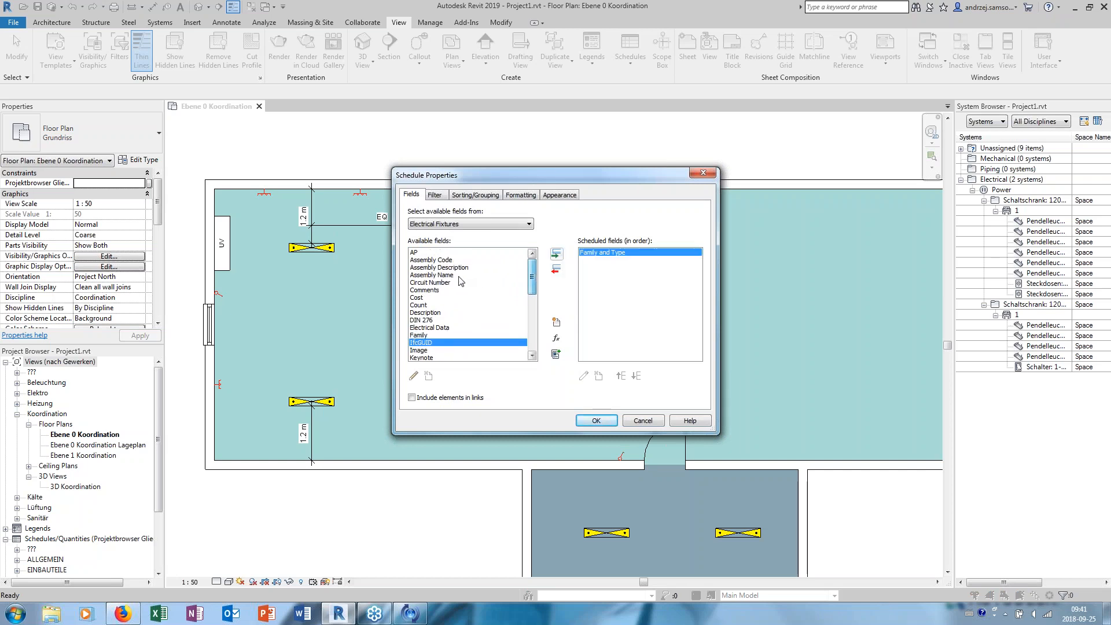
double_click(523, 284)
scroll(510, 295, down, 10)
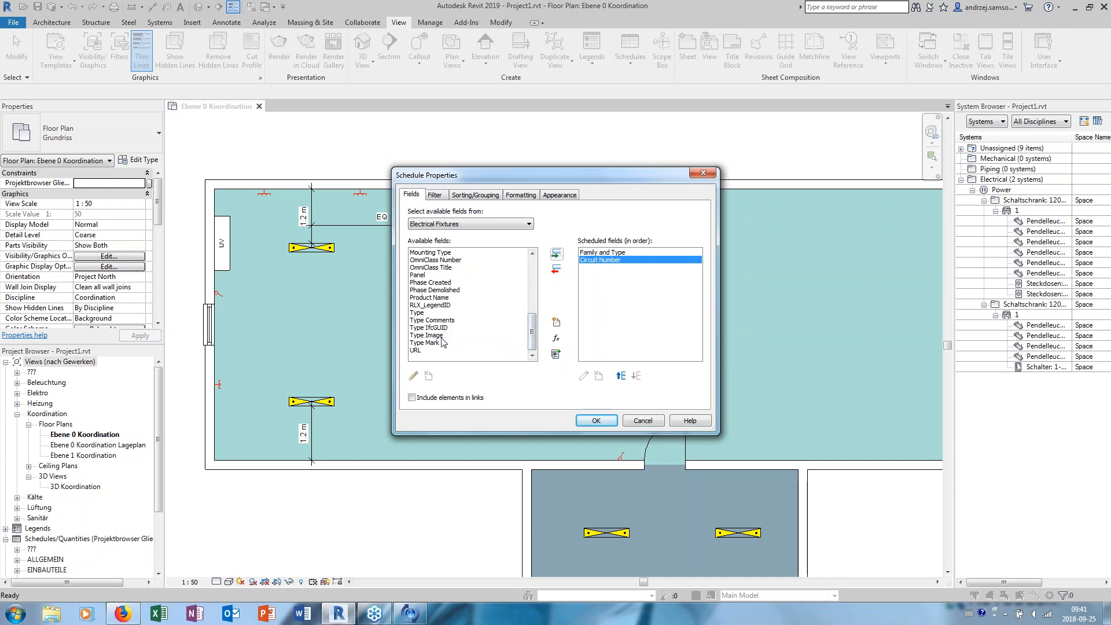
click(445, 336)
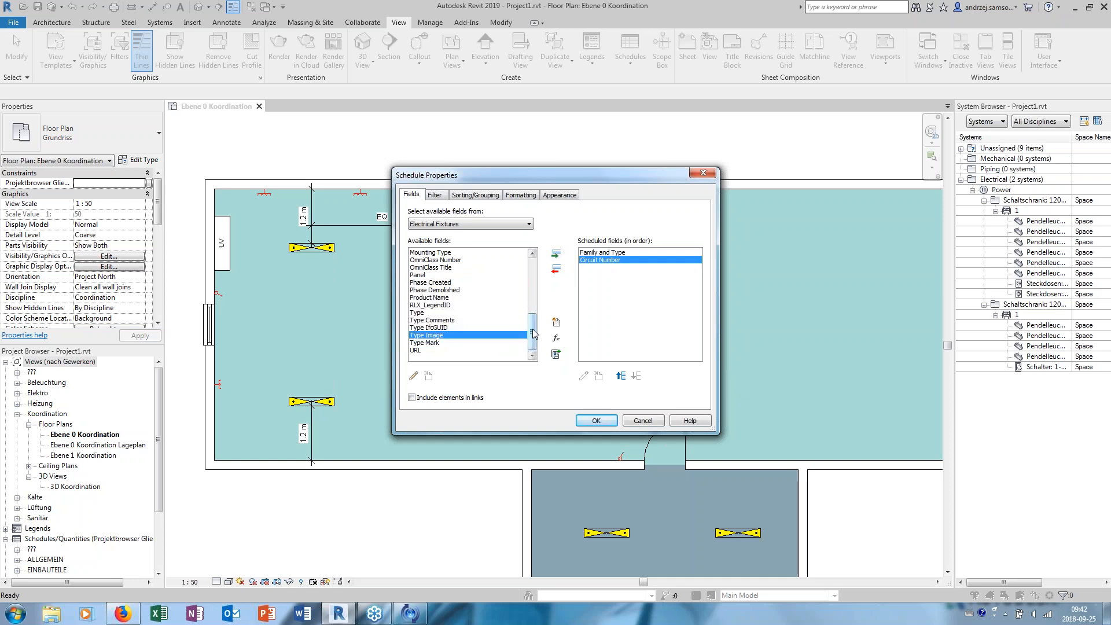
drag(533, 335, 531, 301)
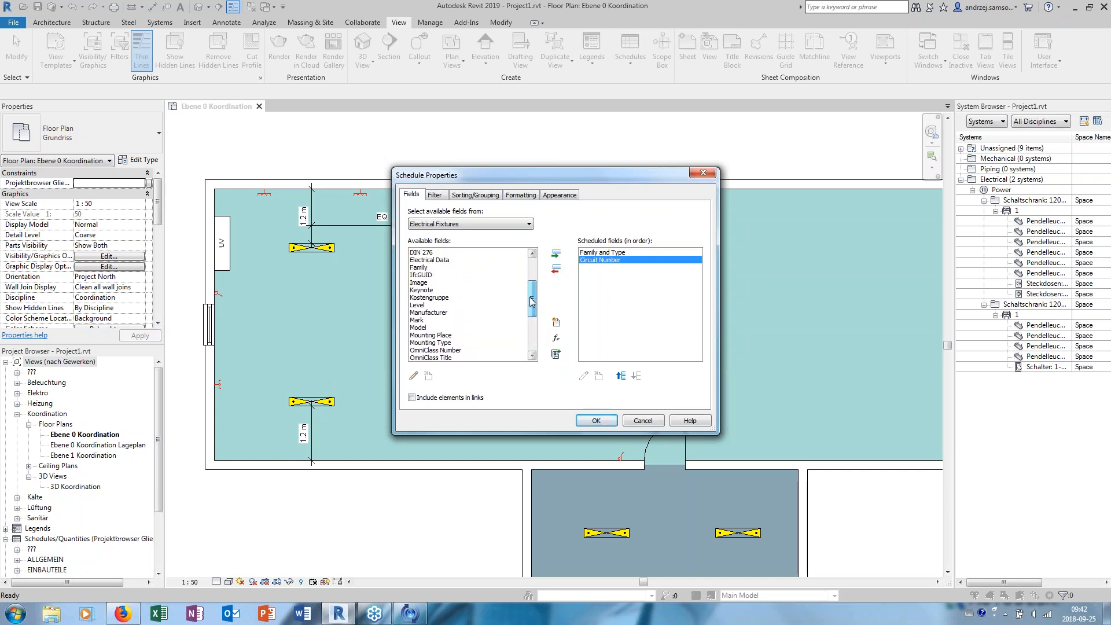
click(430, 284)
drag(532, 292, 537, 271)
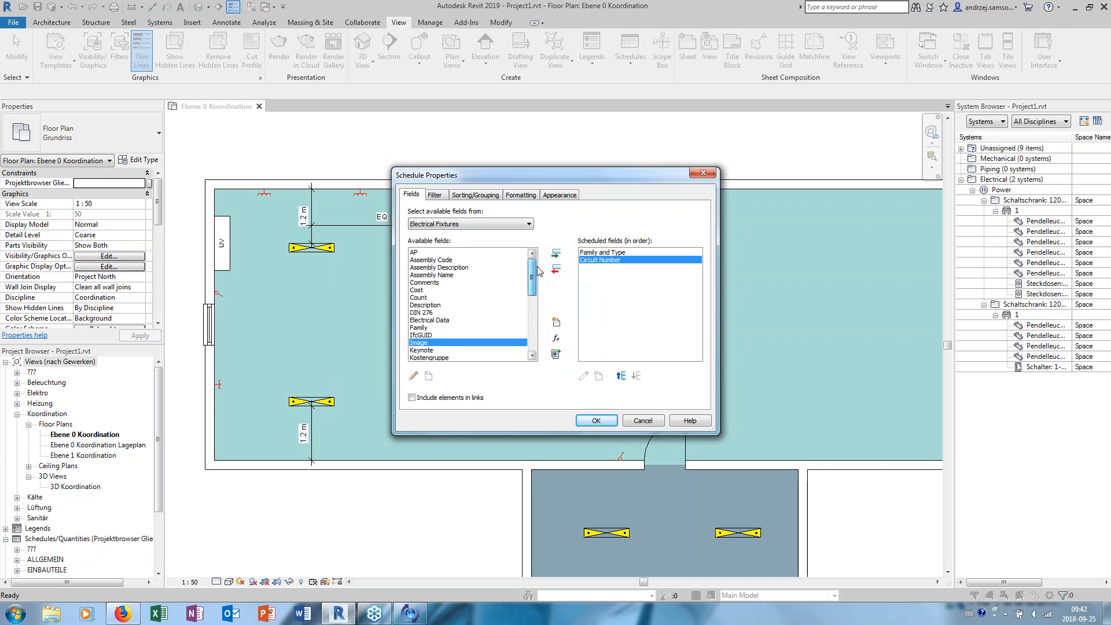
key(Escape)
click(453, 194)
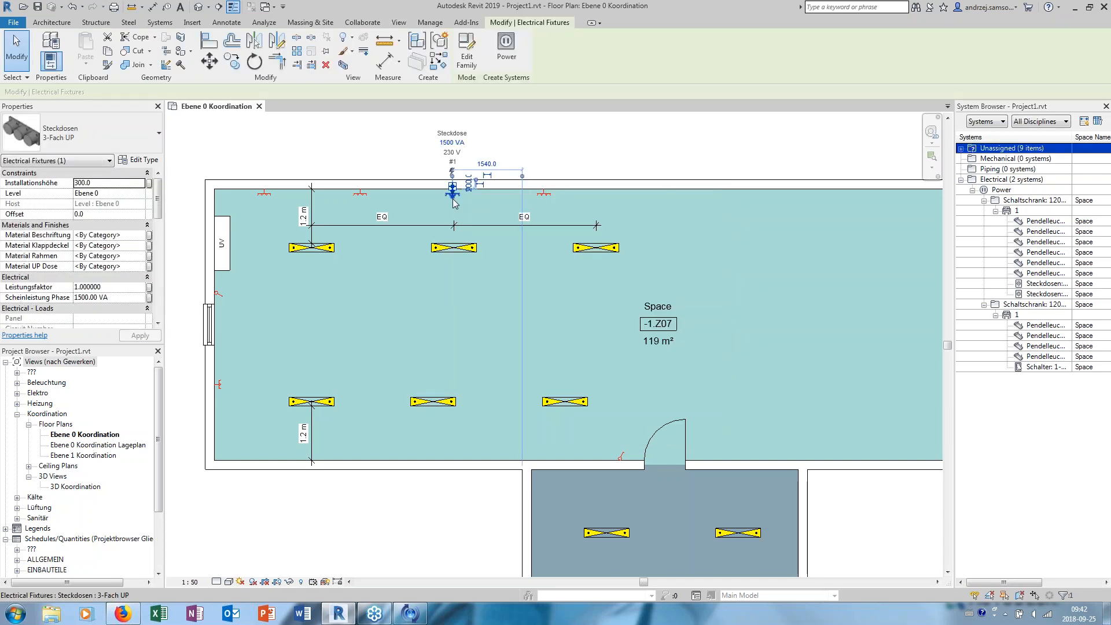
key(Escape)
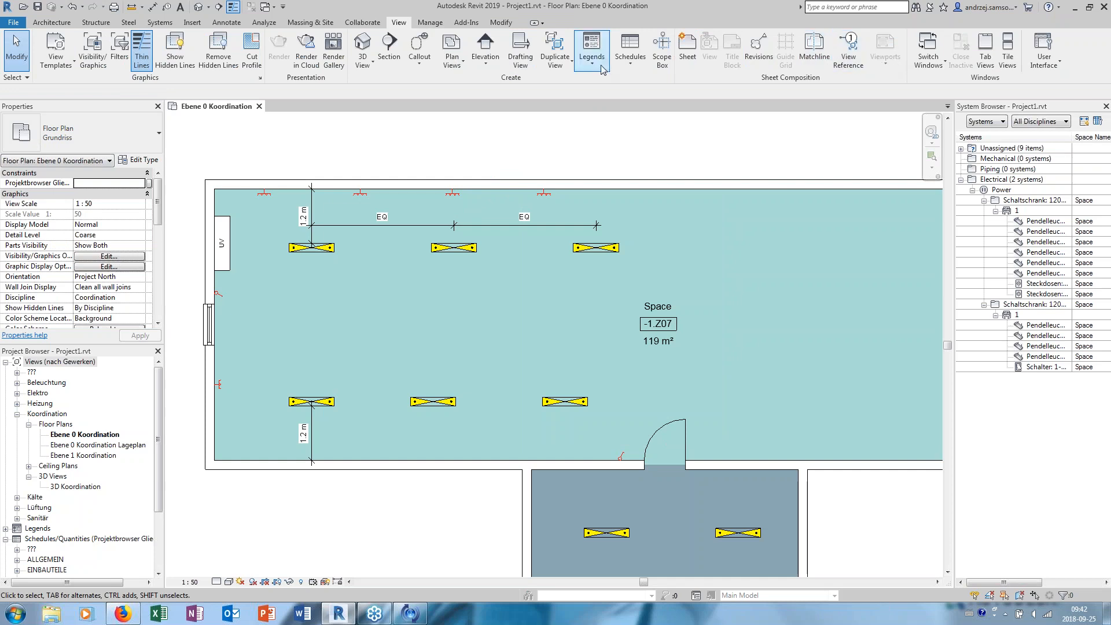
- Create a new schedule of building components for the Electrical Fixtures category
click(625, 65)
click(660, 86)
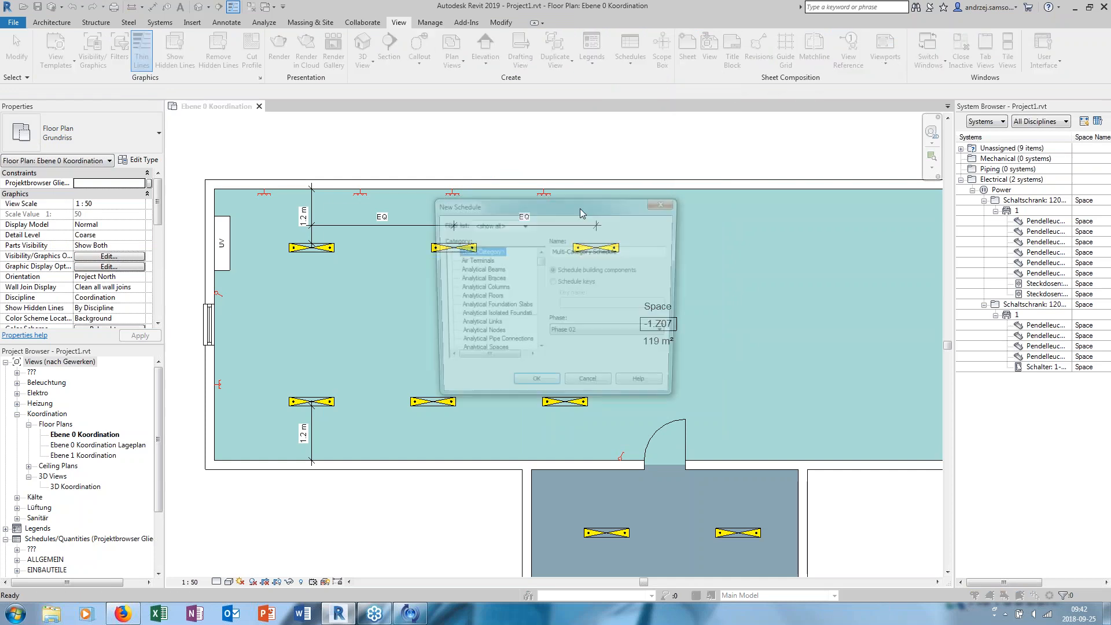
drag(540, 264, 537, 292)
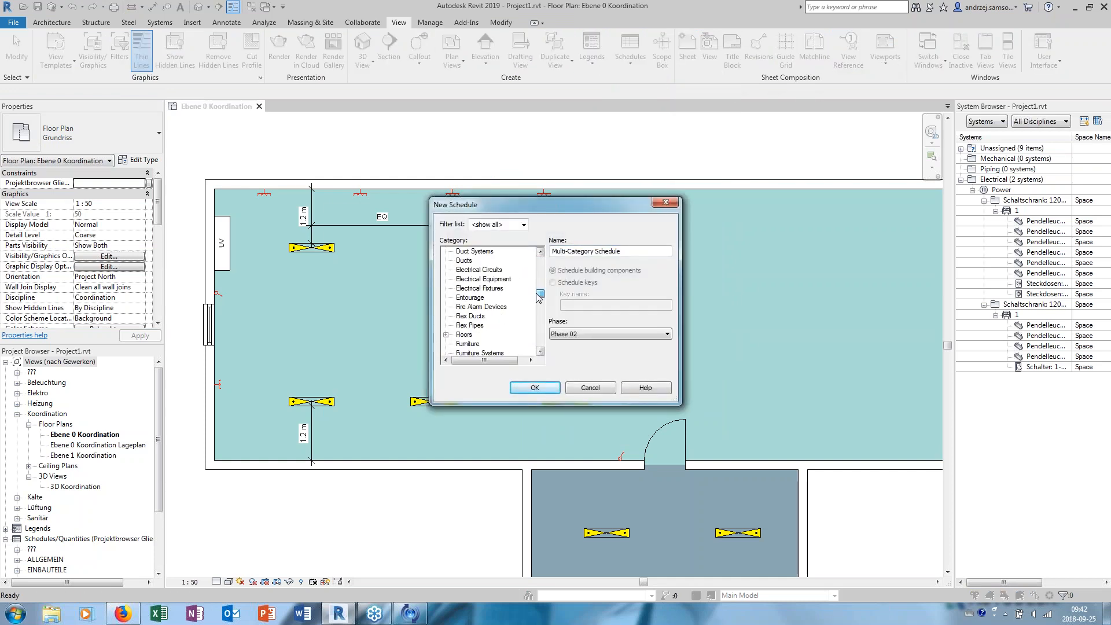
click(496, 288)
click(535, 388)
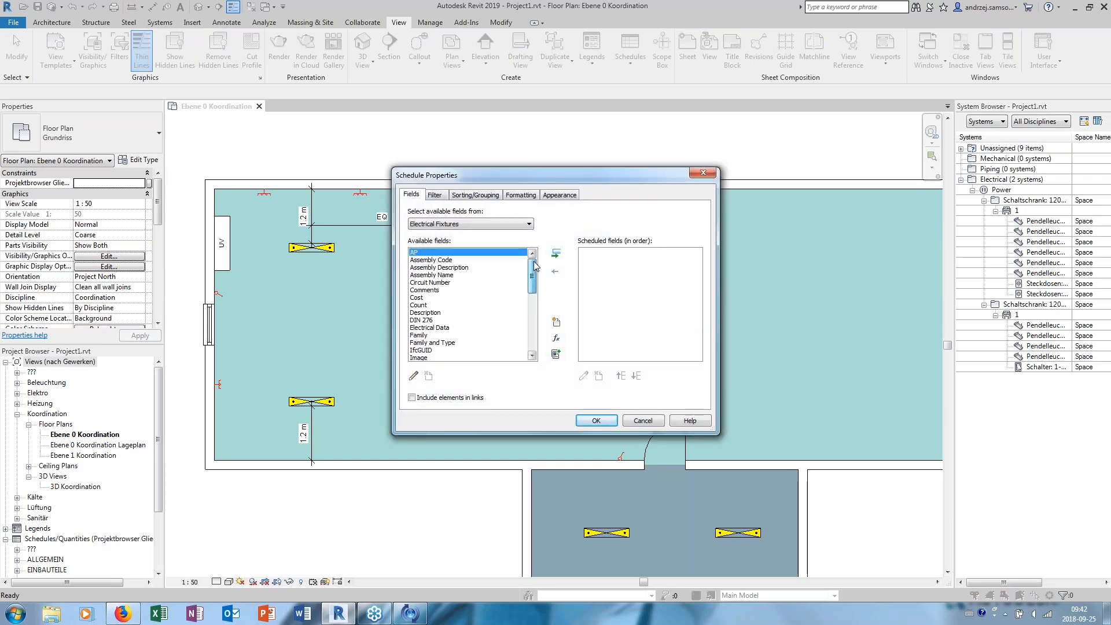
- Add Circuit Number and Family and Type as the first two fields of the electrical fixture schedule
click(447, 289)
click(454, 282)
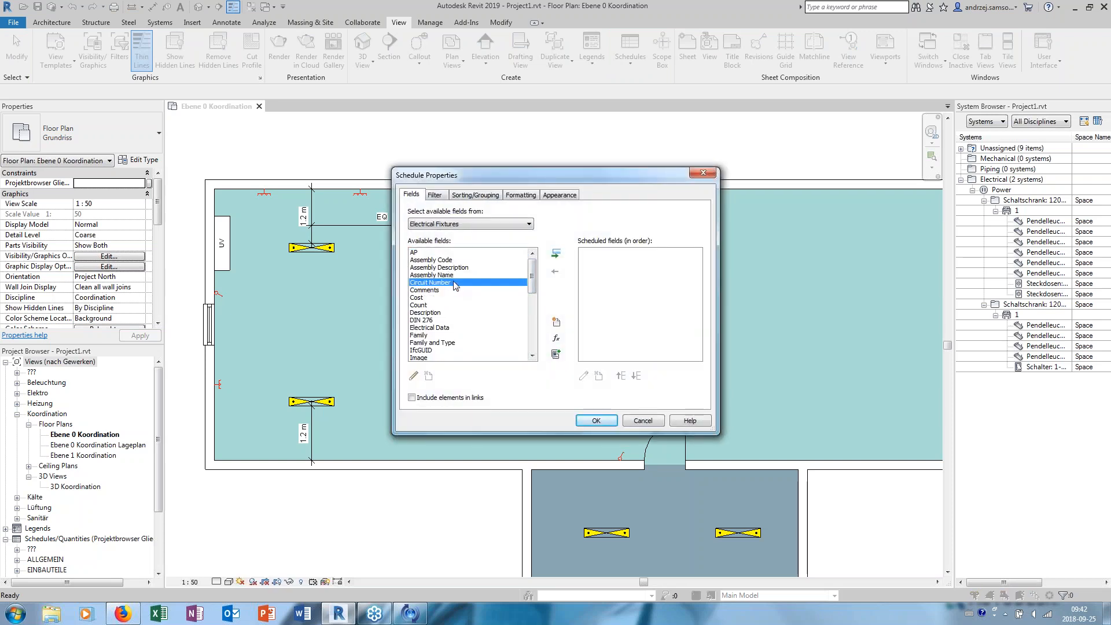
click(555, 253)
scroll(533, 289, down, 2)
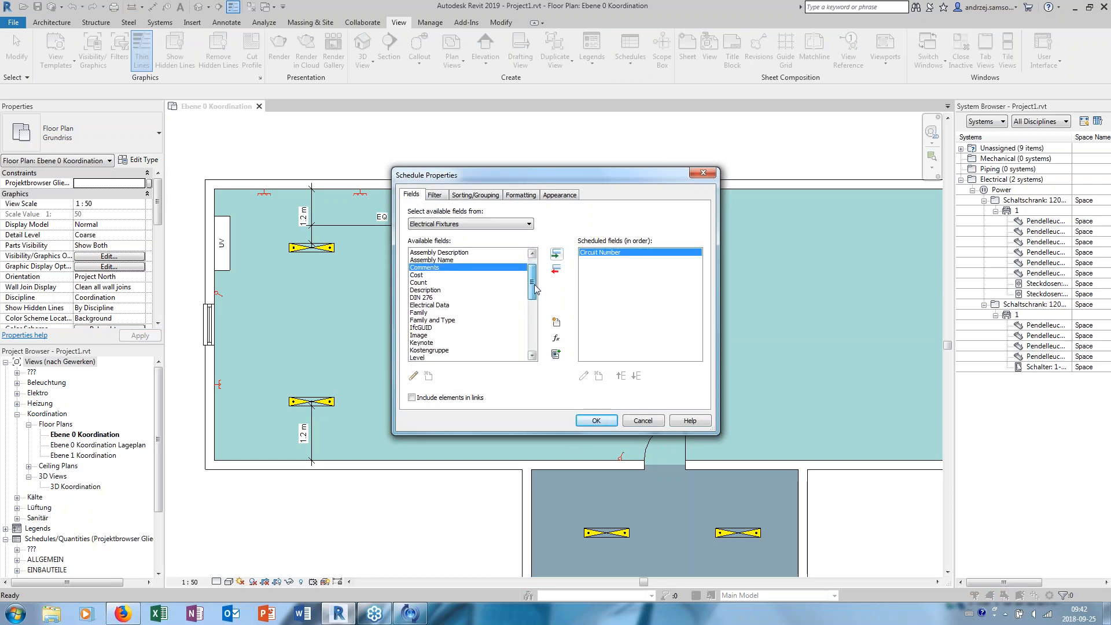
scroll(533, 291, down, 2)
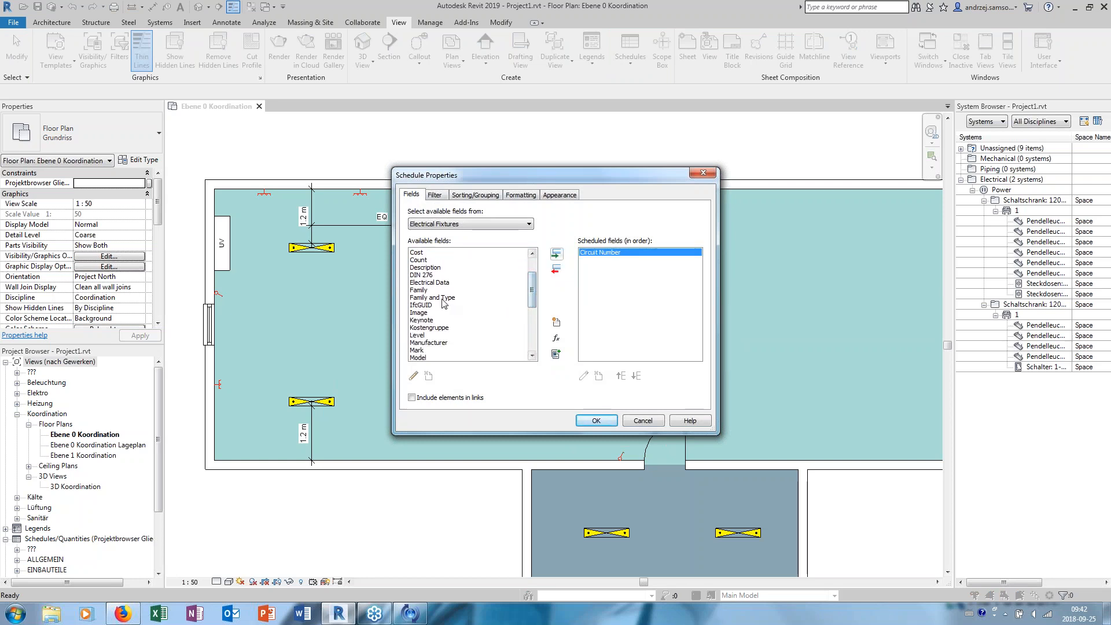
click(443, 297)
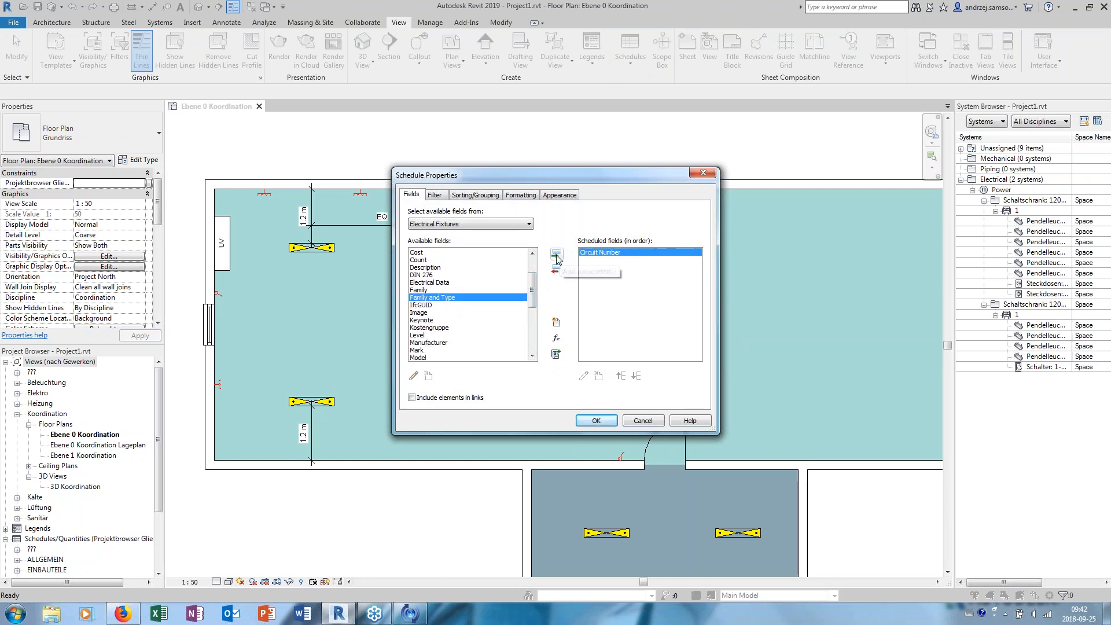
click(555, 254)
- Add Type Image as the third field, with the Image field removed again, and generate the schedule with a wider Family and Type column
click(423, 305)
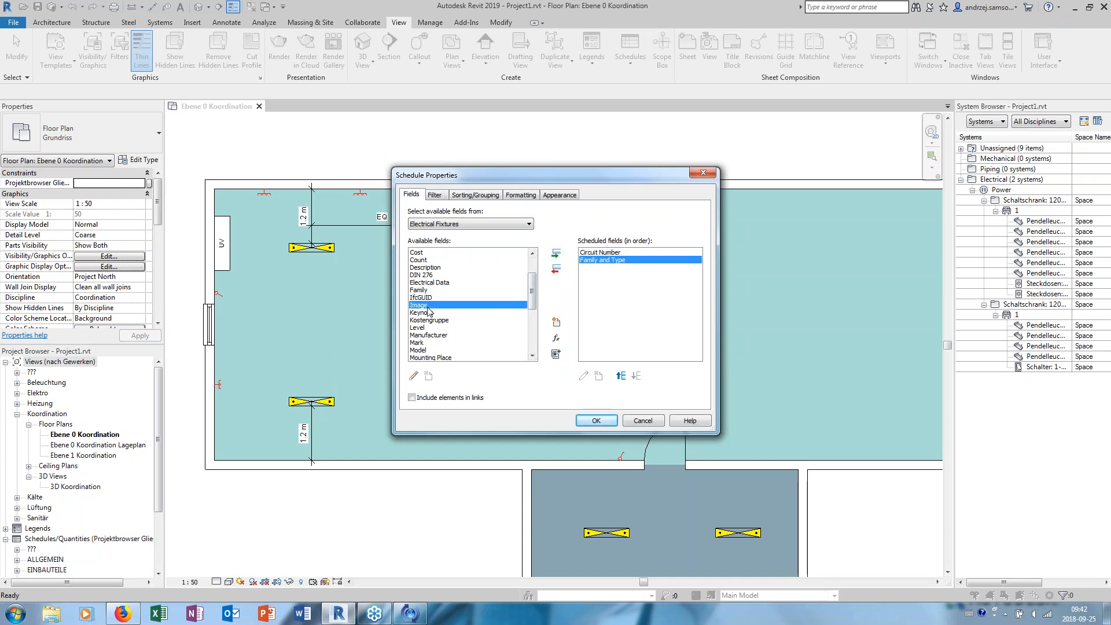
click(556, 254)
scroll(534, 311, down, 2)
drag(534, 311, 532, 341)
click(458, 336)
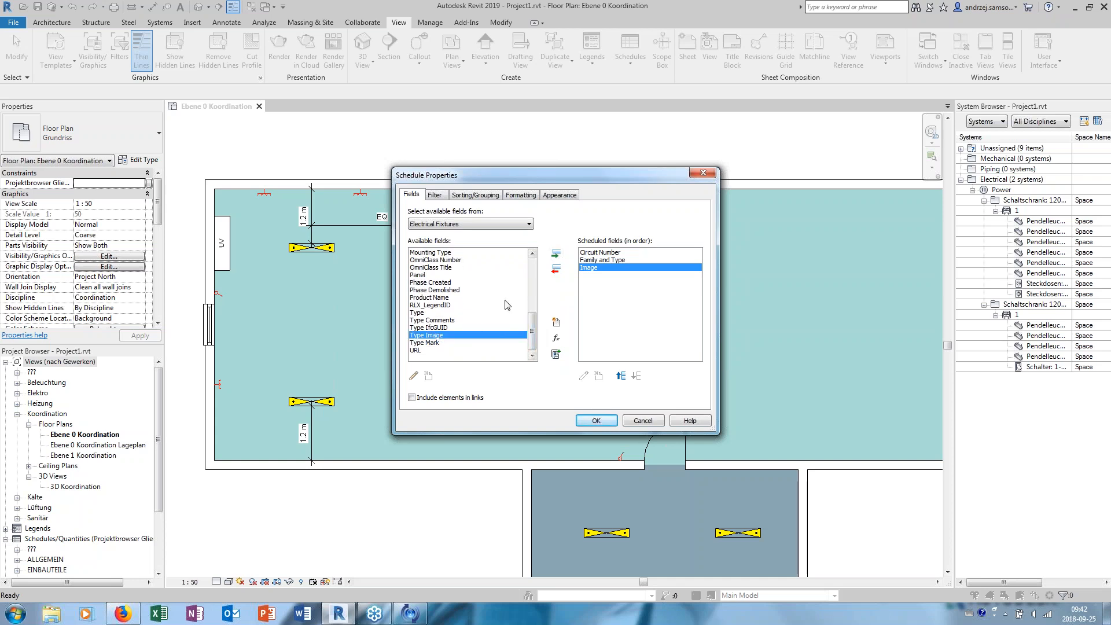
click(555, 254)
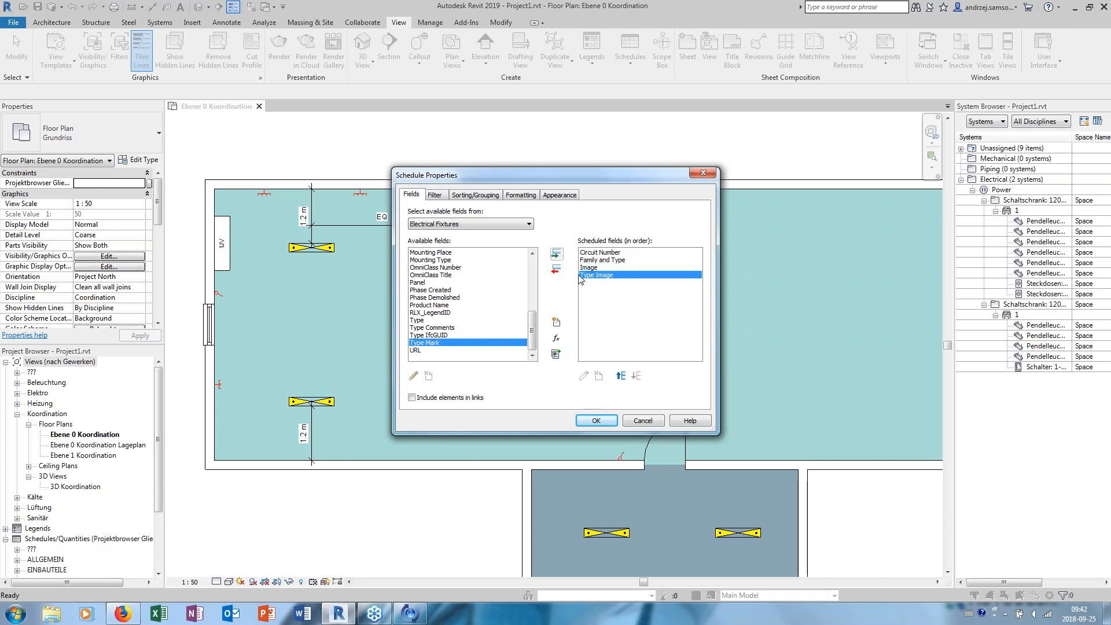
click(589, 267)
click(556, 270)
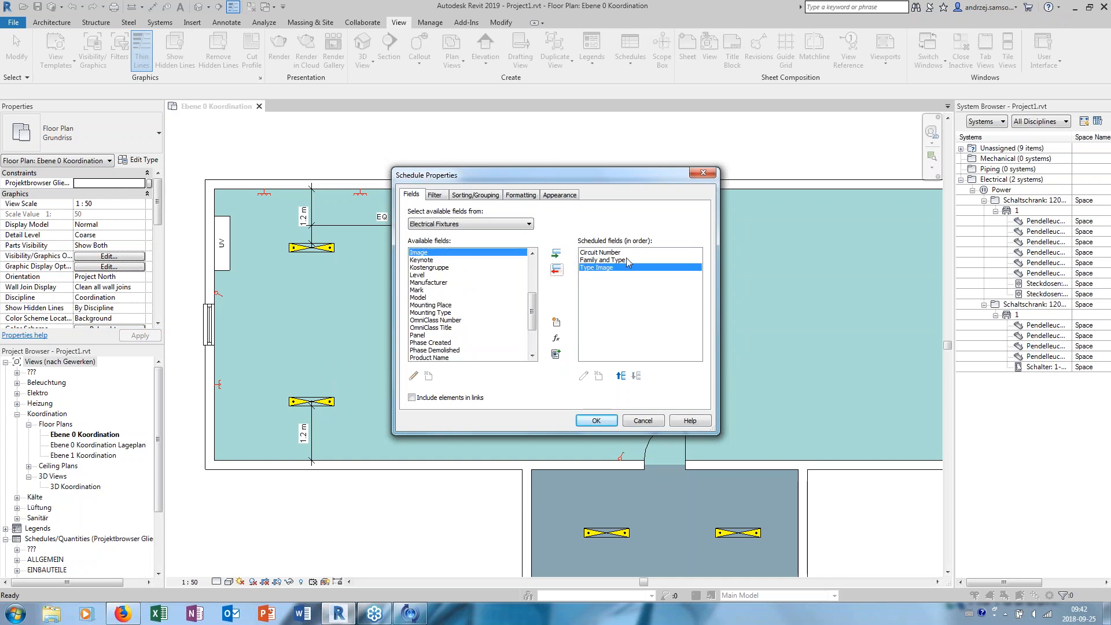
click(598, 420)
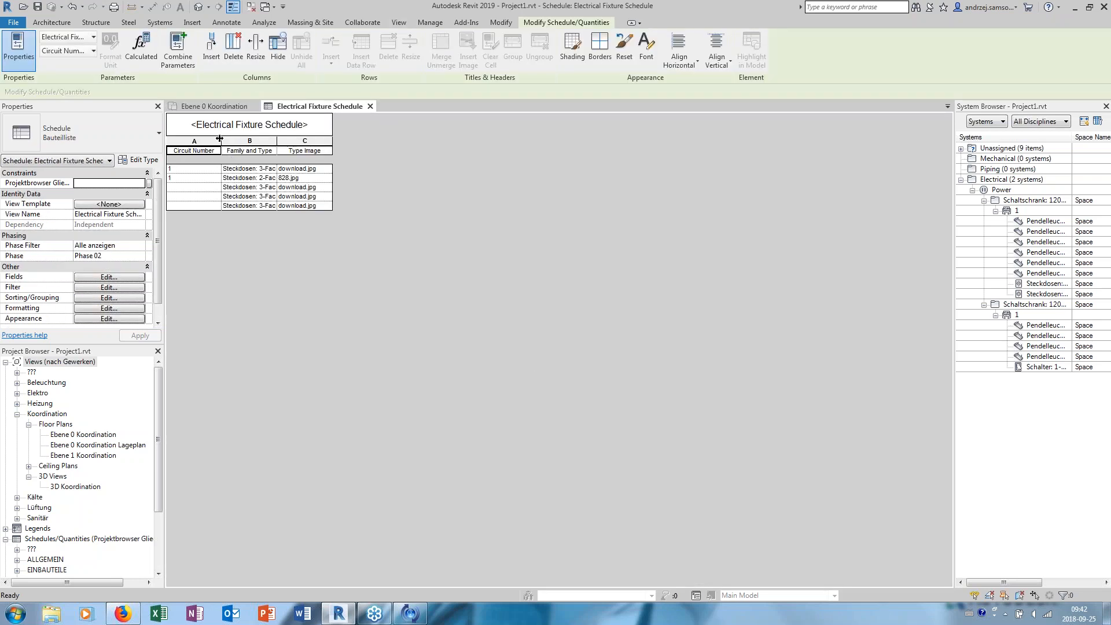
drag(220, 139, 305, 145)
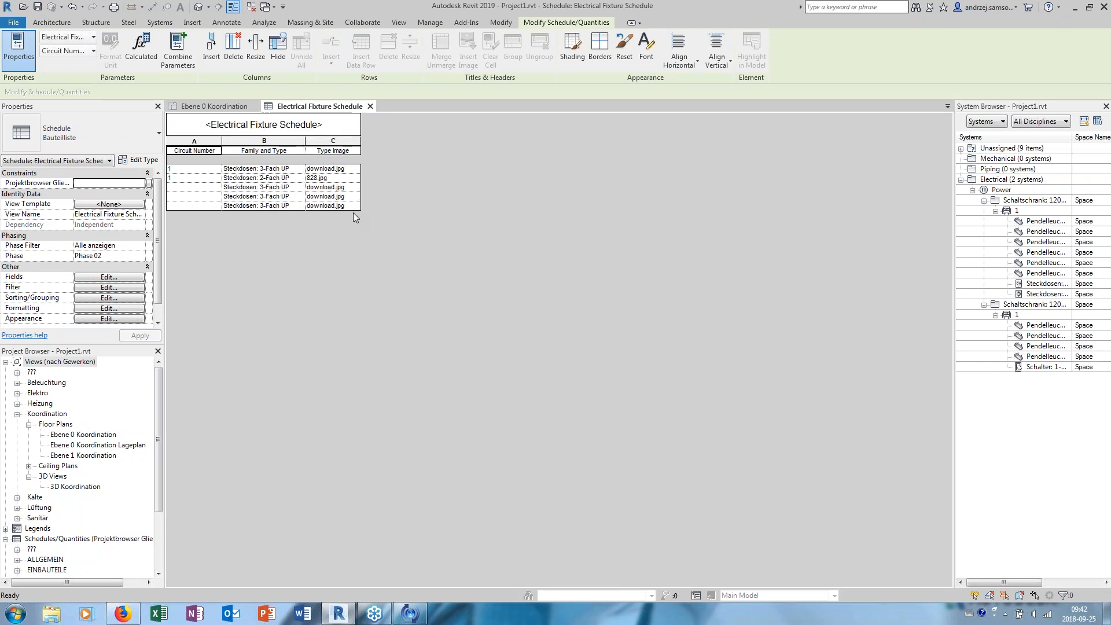
- Create a new sheet with the titleblock Plankopf Ausführung : A0
click(399, 22)
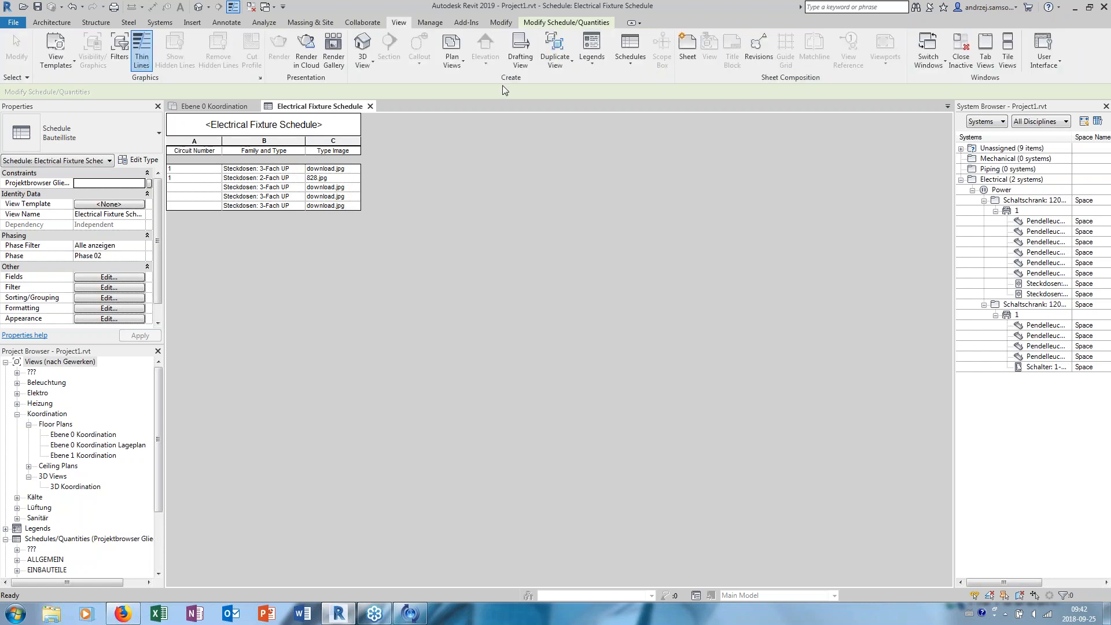
click(688, 54)
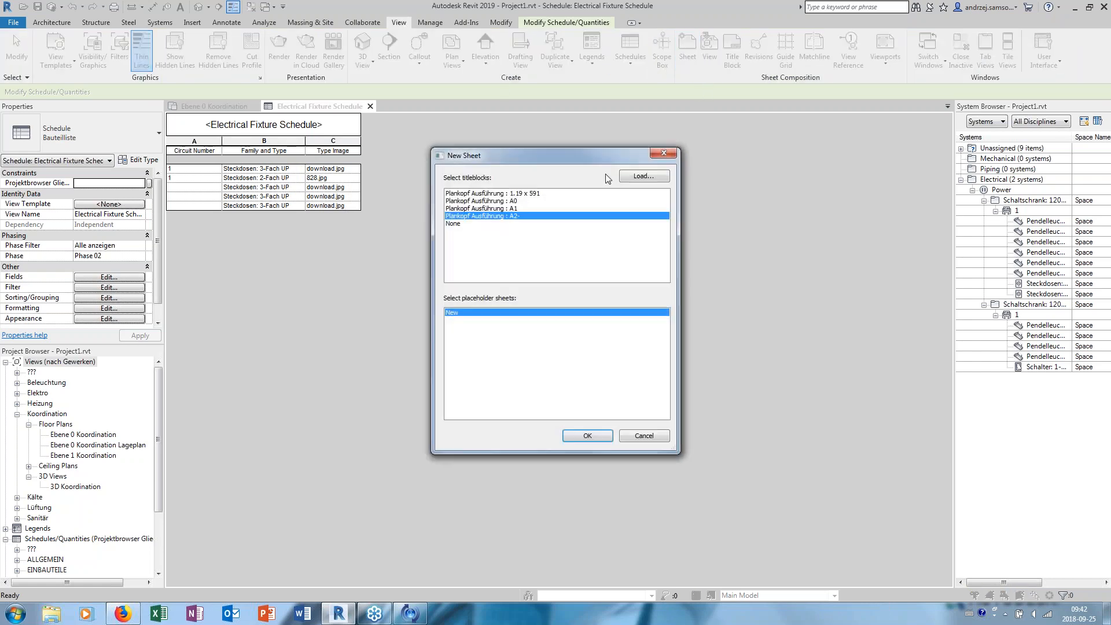
click(523, 209)
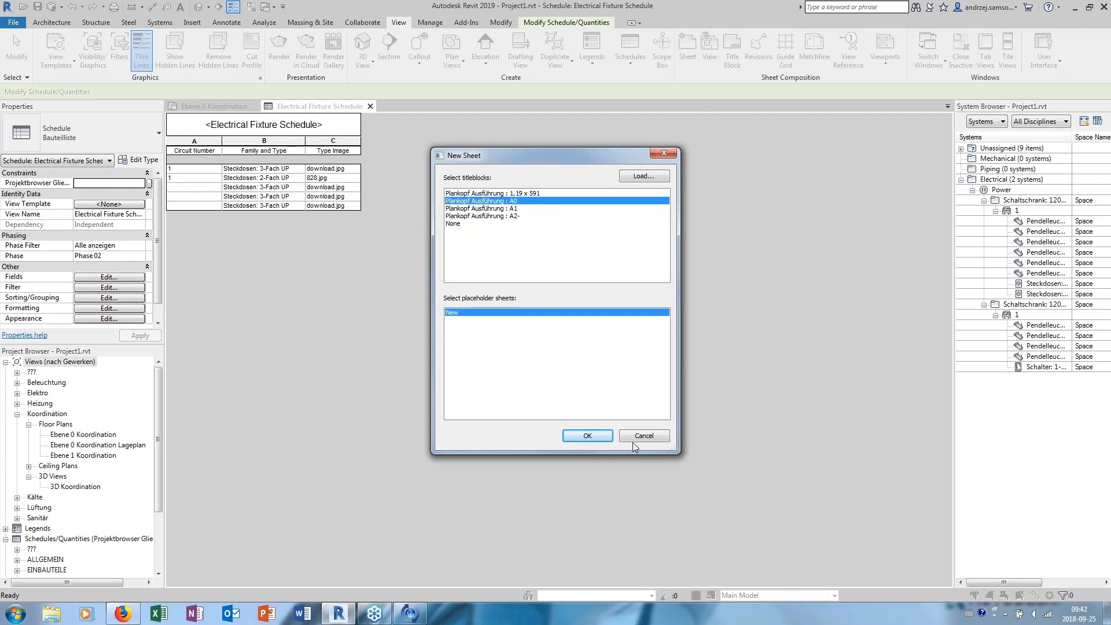
click(587, 435)
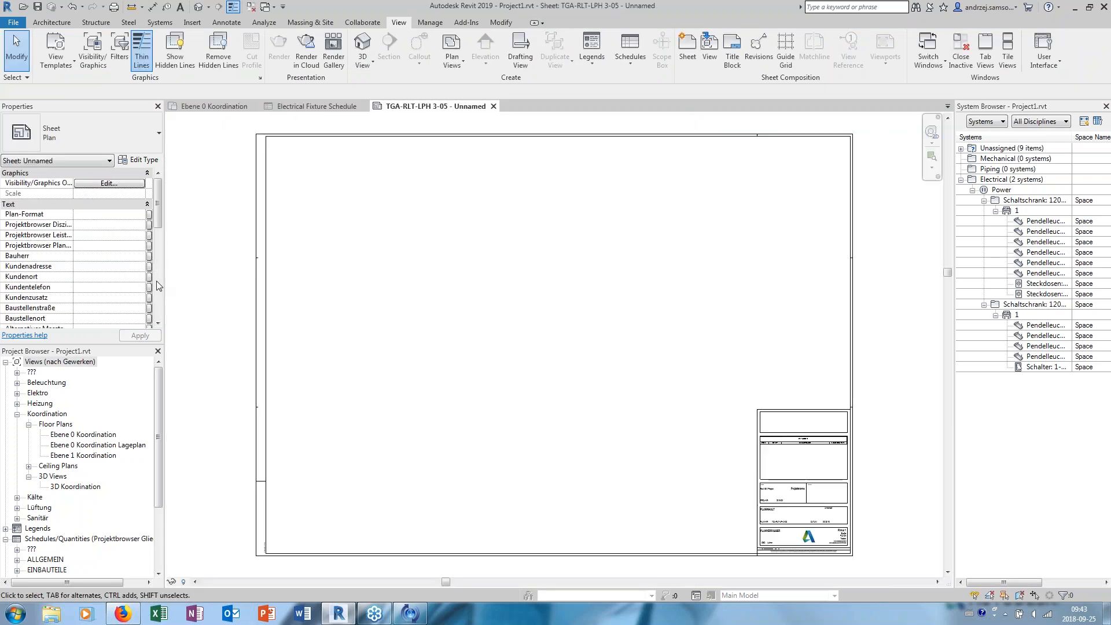
- Place the Ebene 0 Koordination floor plan on the new sheet
double_click(65, 435)
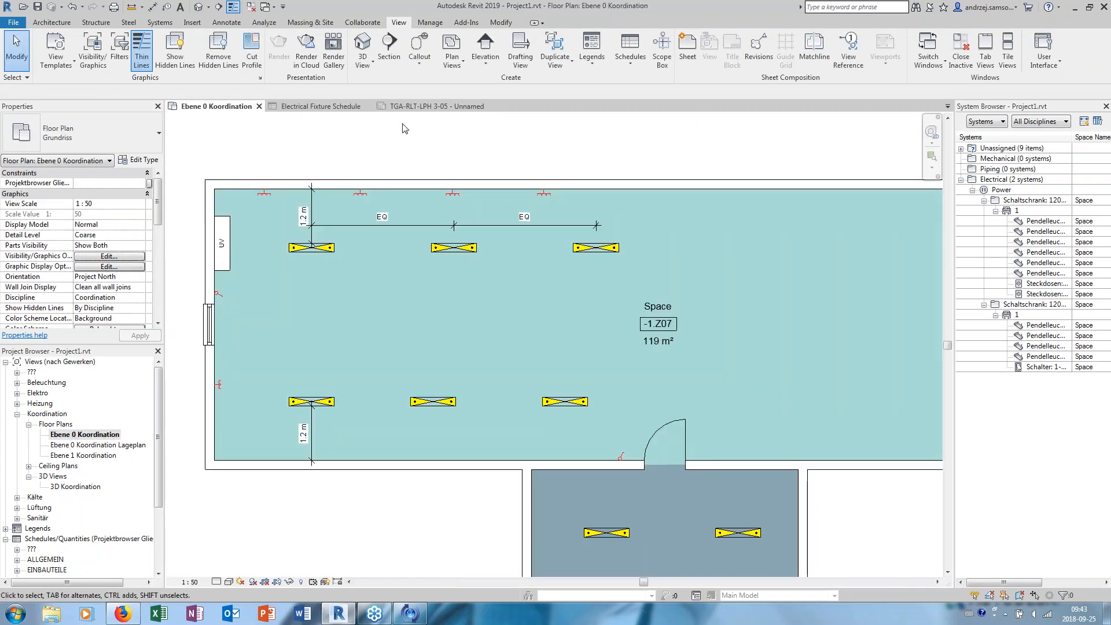
click(415, 109)
drag(95, 435, 446, 304)
click(447, 302)
scroll(688, 266, up, 4)
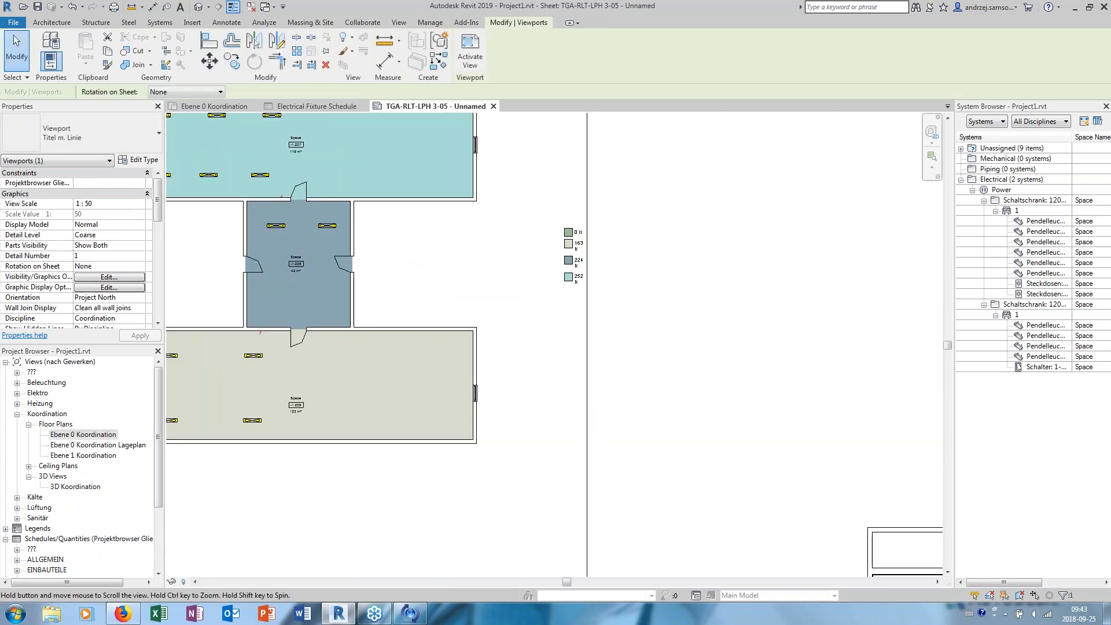
click(689, 266)
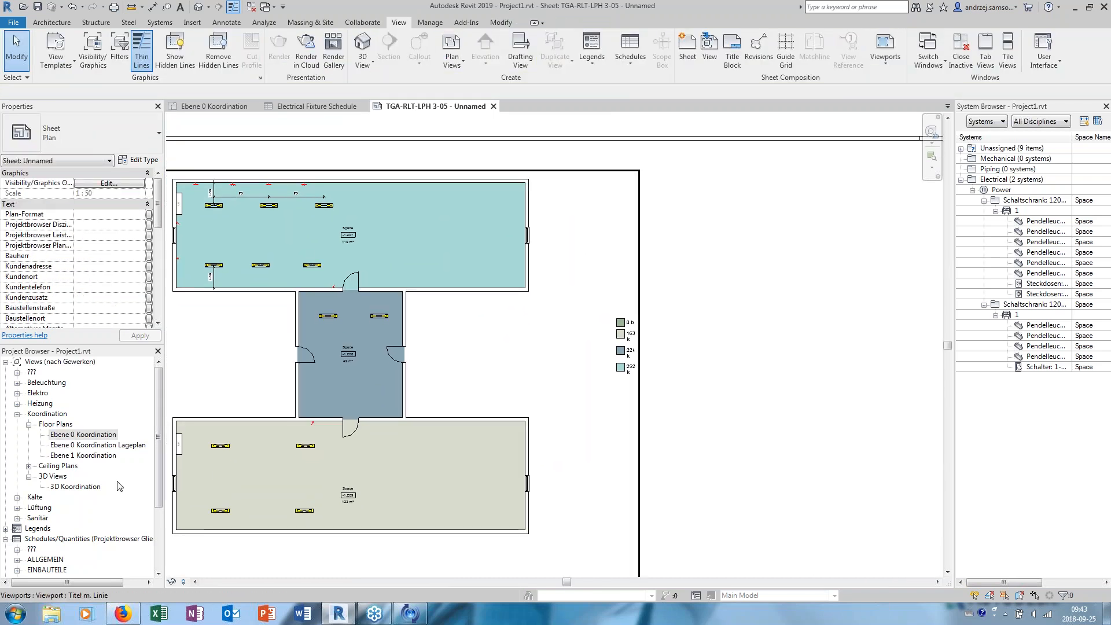
- Place the Electrical Fixture Schedule on the sheet beside the floor plan, above the illuminance colour legend
click(84, 434)
scroll(70, 457, down, 1)
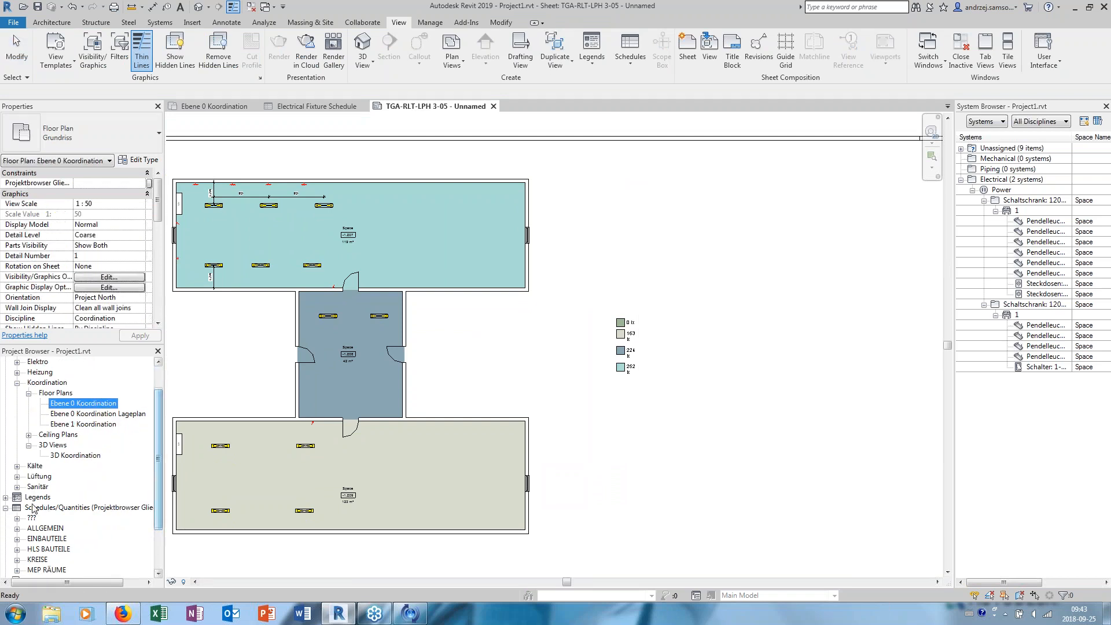
scroll(23, 509, down, 2)
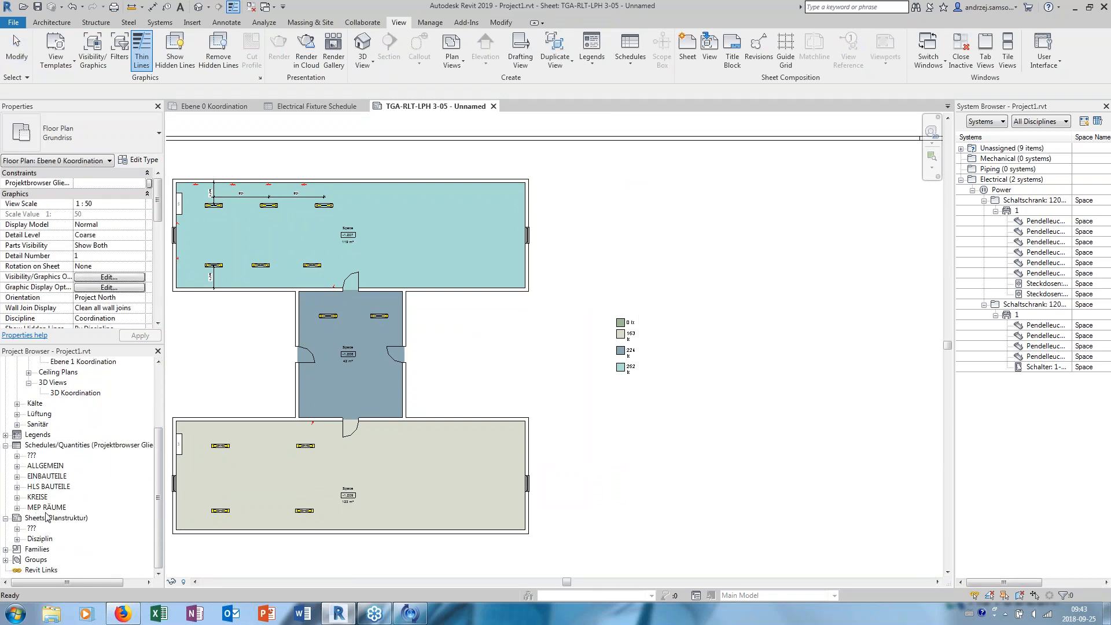
click(17, 456)
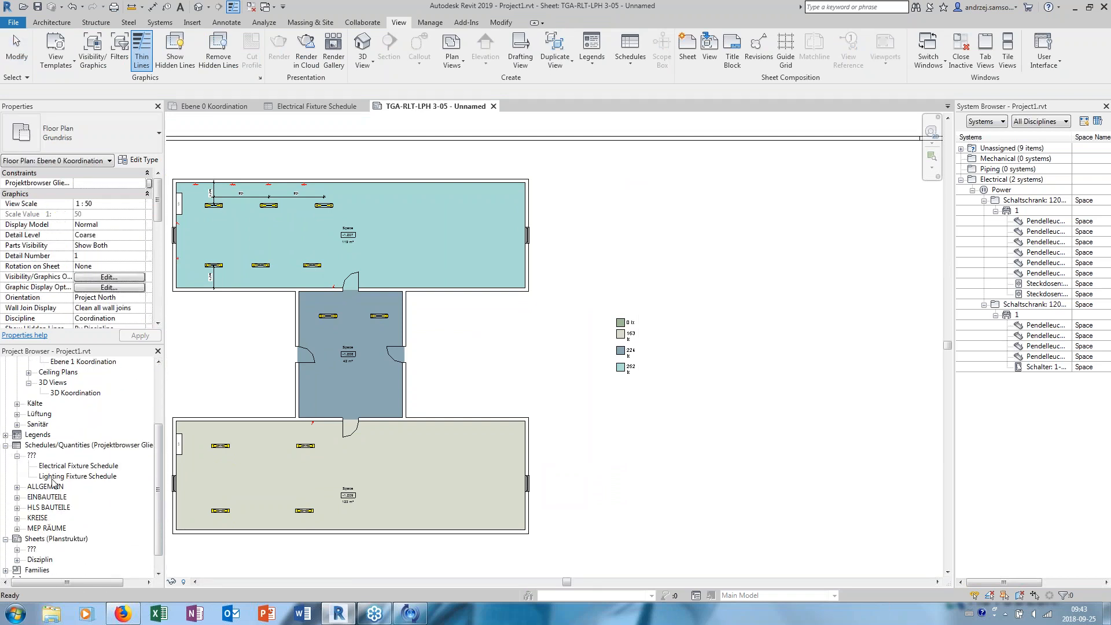
drag(71, 467, 628, 249)
click(628, 248)
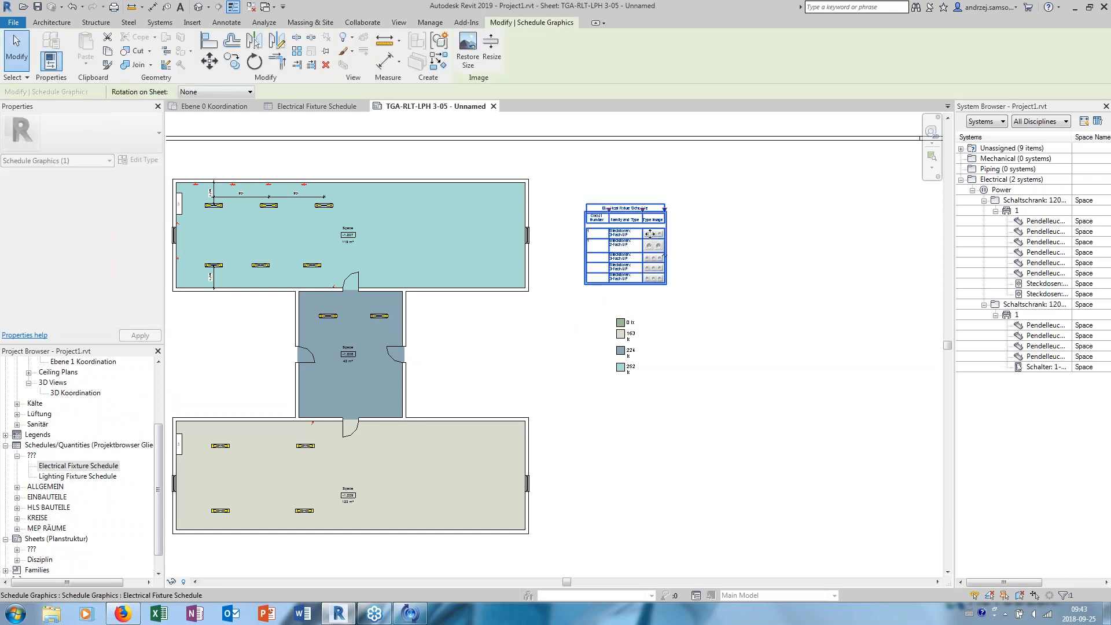
- Widen the Type Image and Family and Type columns of the schedule placed on the sheet
scroll(660, 235, up, 5)
middle_drag(707, 241, 704, 299)
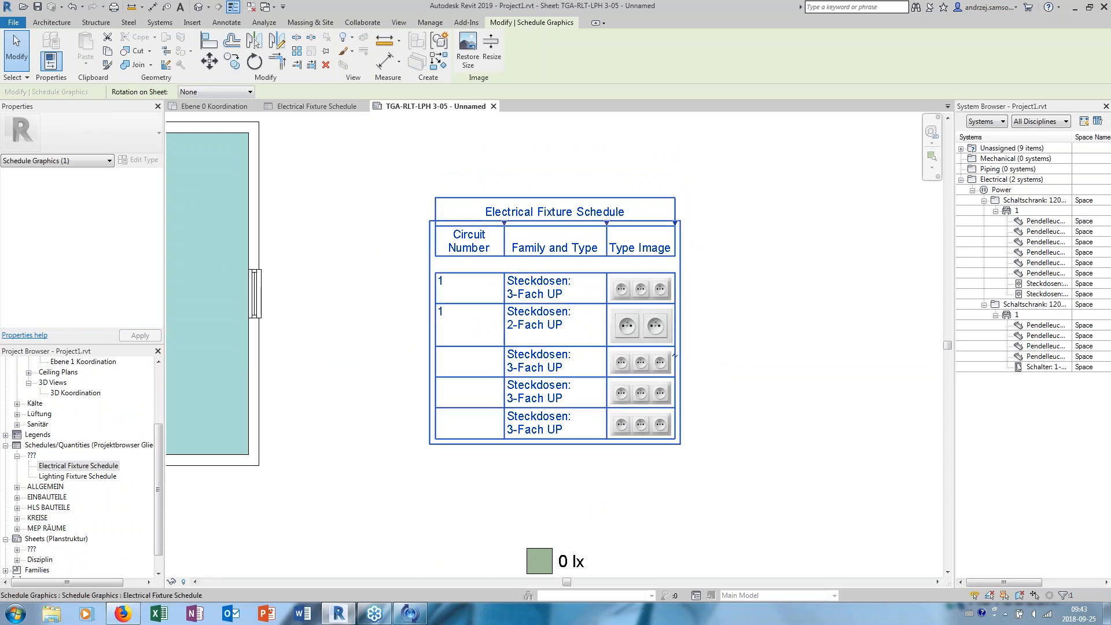
drag(675, 223, 760, 226)
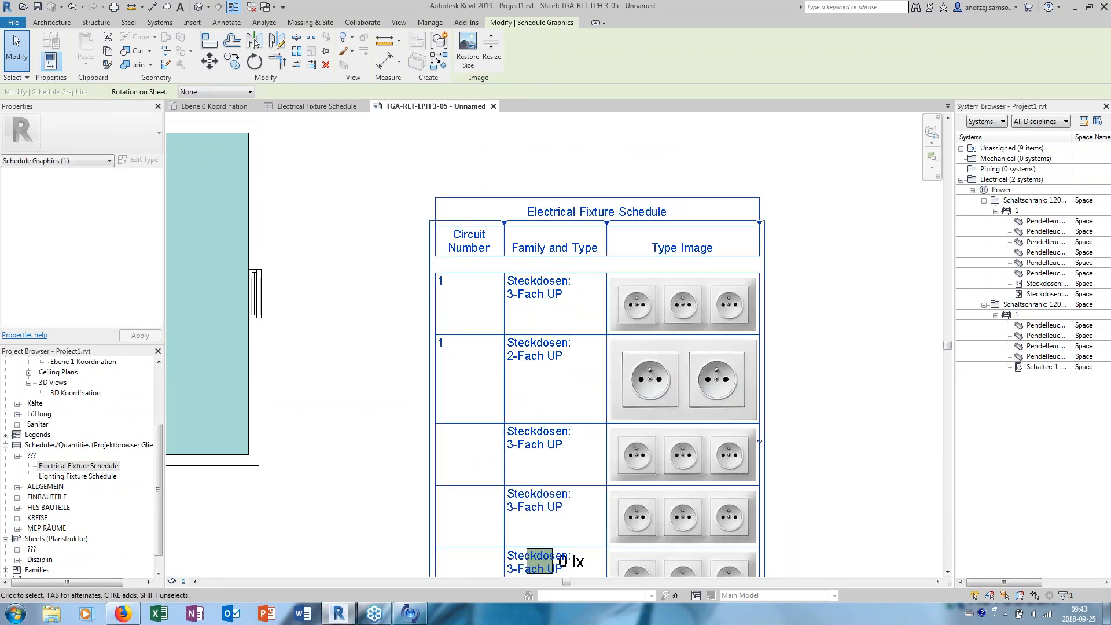
drag(607, 223, 709, 160)
scroll(717, 211, down, 2)
scroll(663, 201, down, 2)
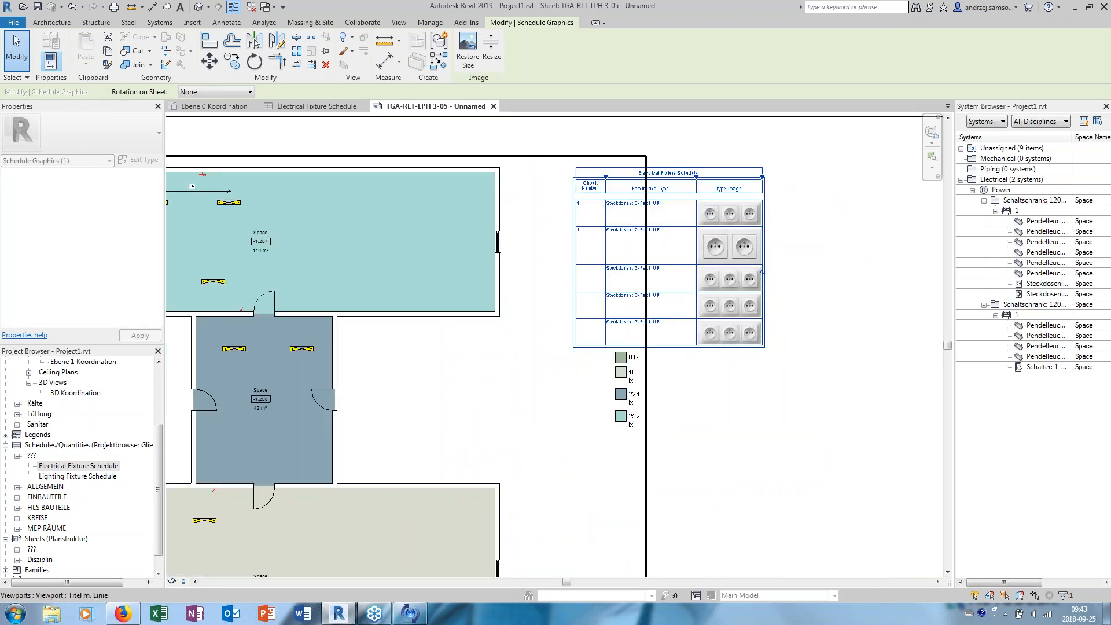
middle_drag(663, 201, 741, 202)
click(592, 132)
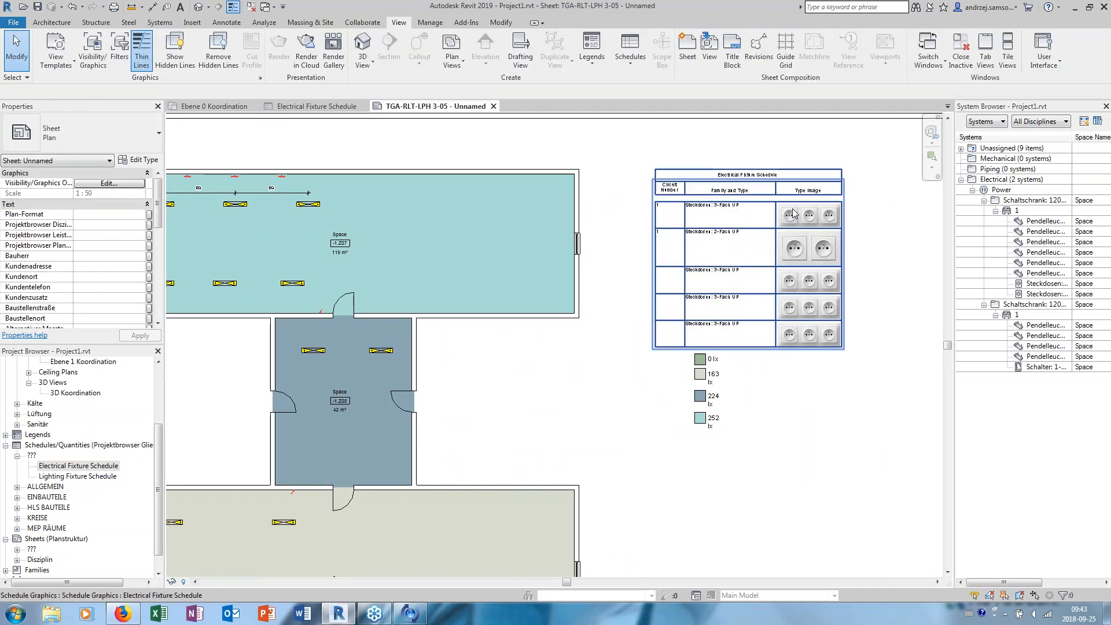
- Move the placed schedule slightly upward on the sheet, away from the illuminance colour legend
scroll(518, 234, down, 2)
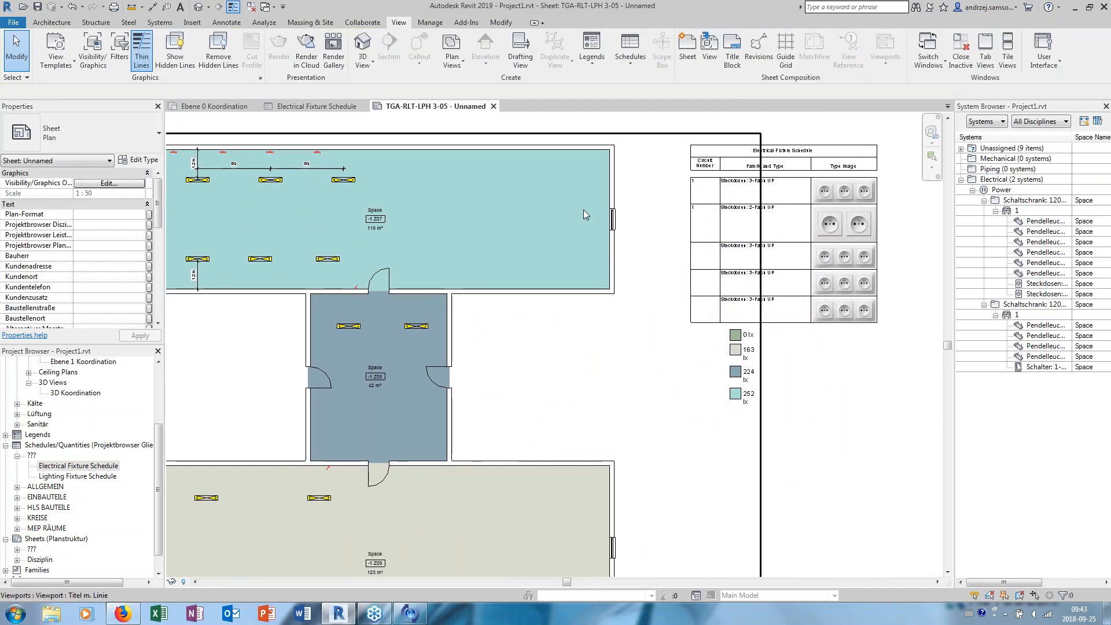
middle_drag(398, 161, 399, 177)
click(787, 177)
scroll(765, 181, up, 4)
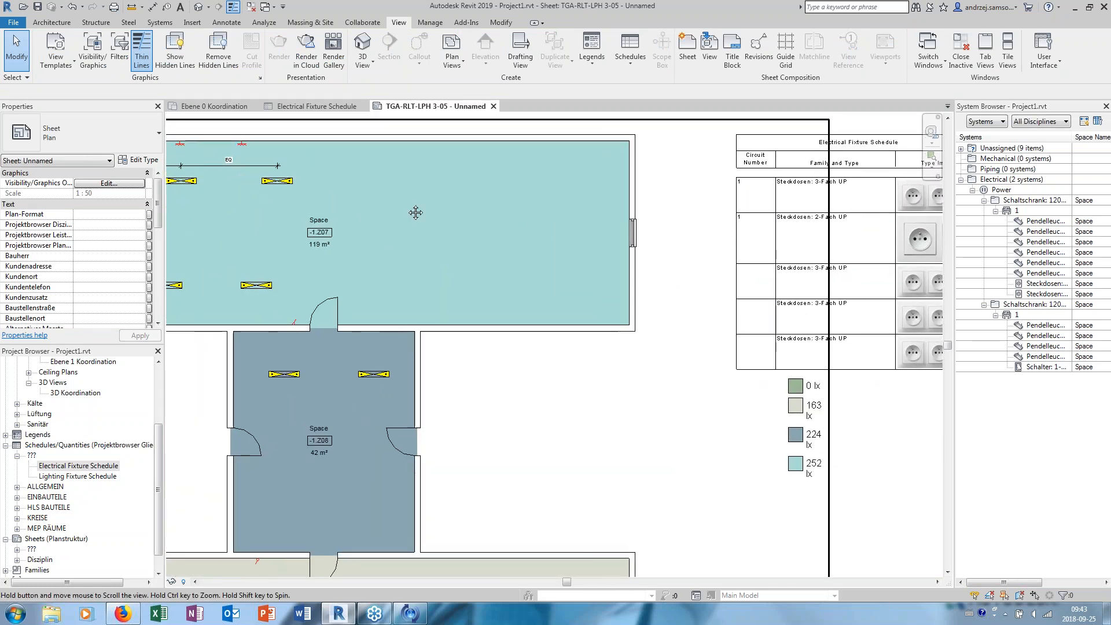
scroll(196, 204, down, 3)
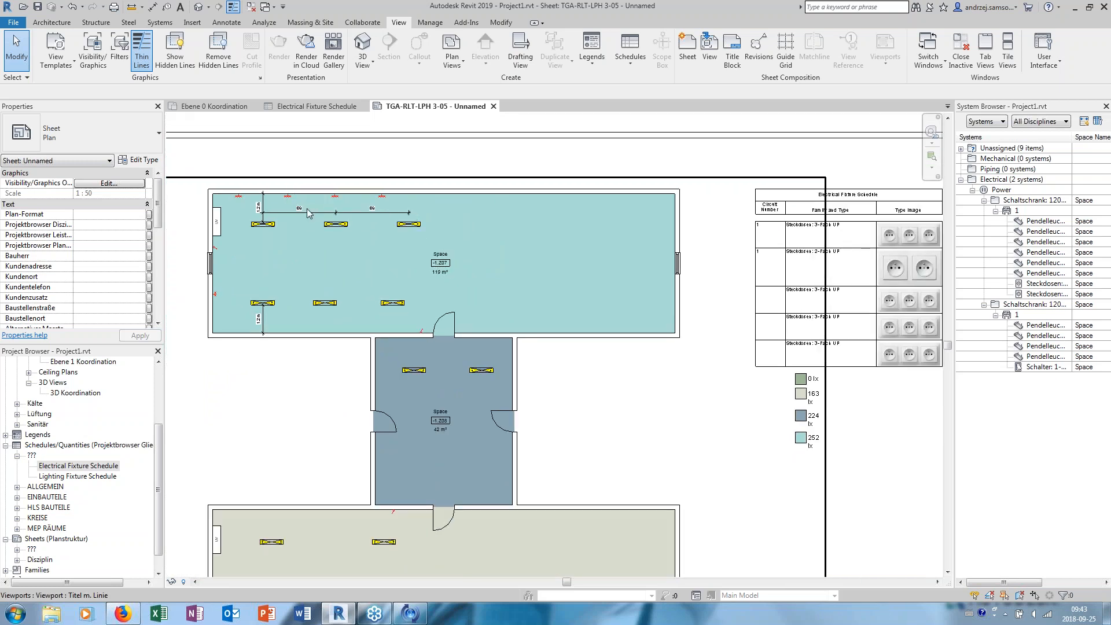
middle_drag(680, 245, 527, 231)
scroll(634, 255, up, 2)
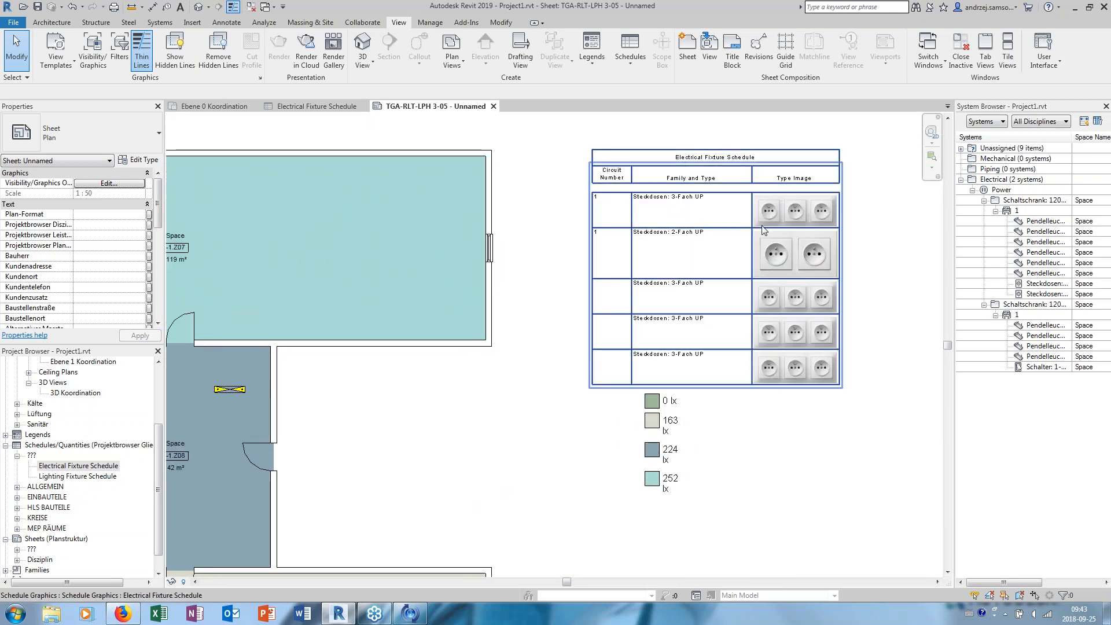
click(798, 226)
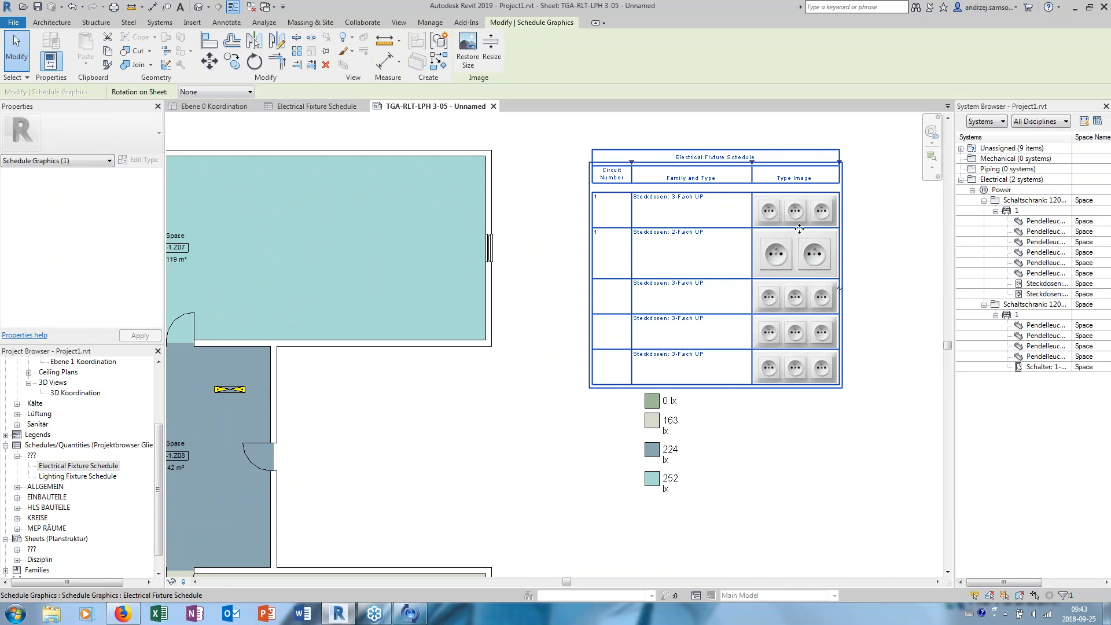
drag(797, 225, 803, 199)
scroll(881, 219, up, 3)
middle_drag(880, 219, 939, 238)
scroll(854, 238, down, 5)
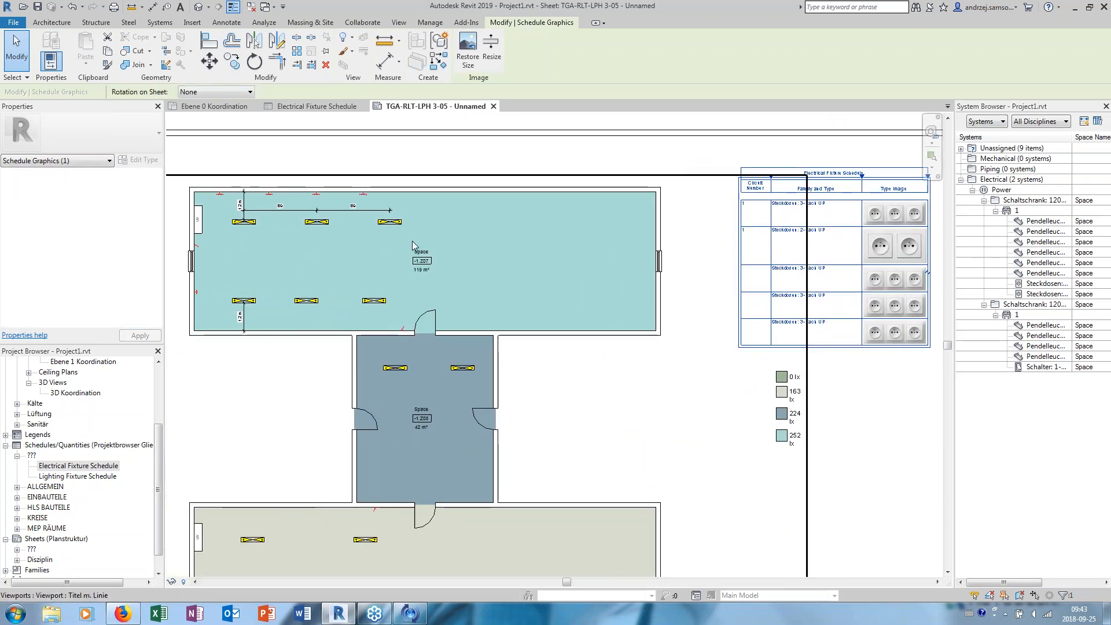
- Activate the floor plan view on the sheet and change the rightmost socket on the upper room's top wall to type 2-Fach UP
click(366, 199)
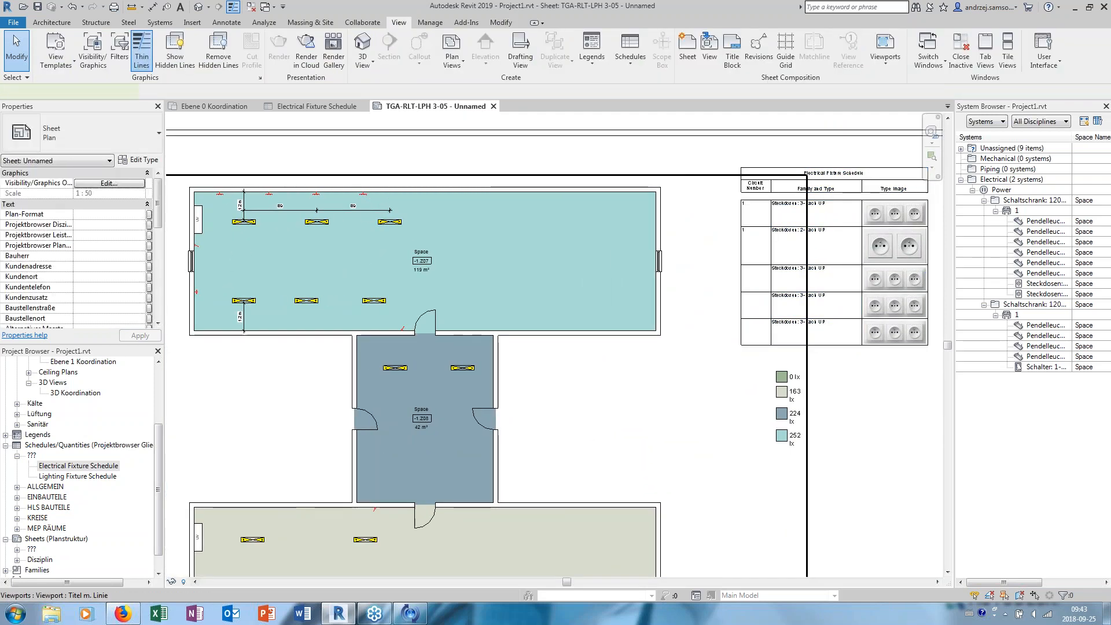
double_click(366, 197)
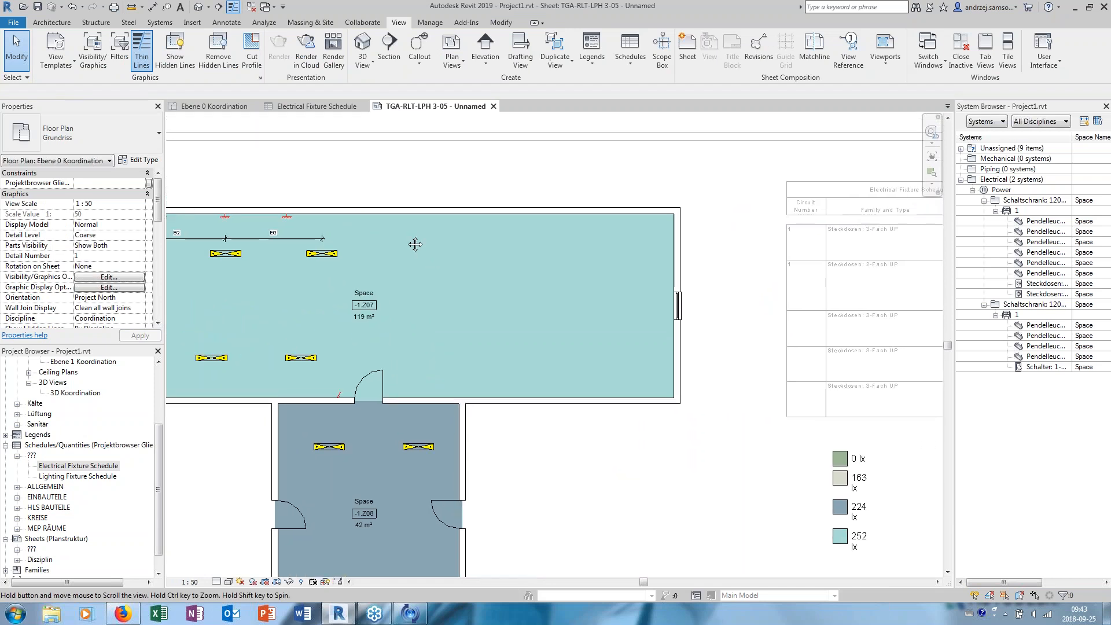
click(316, 218)
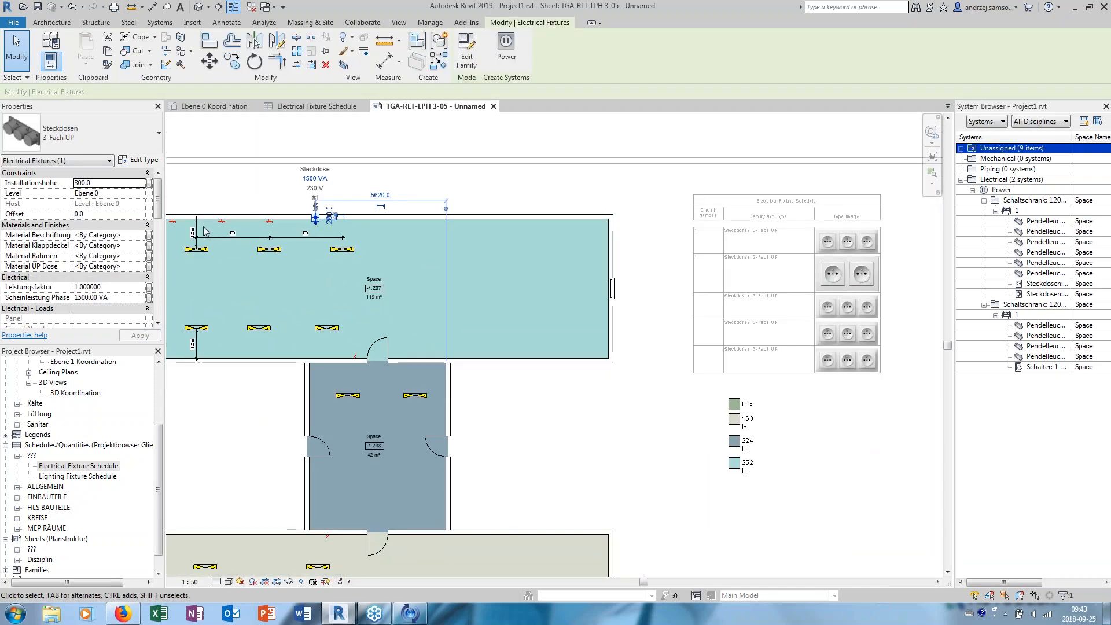
click(127, 142)
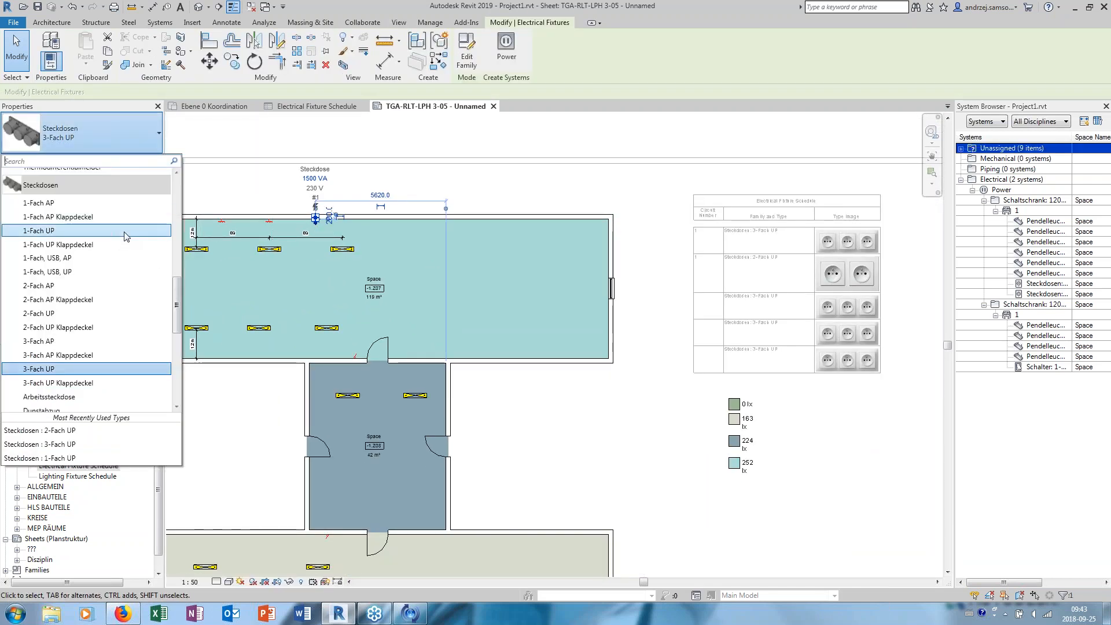
scroll(127, 249, down, 2)
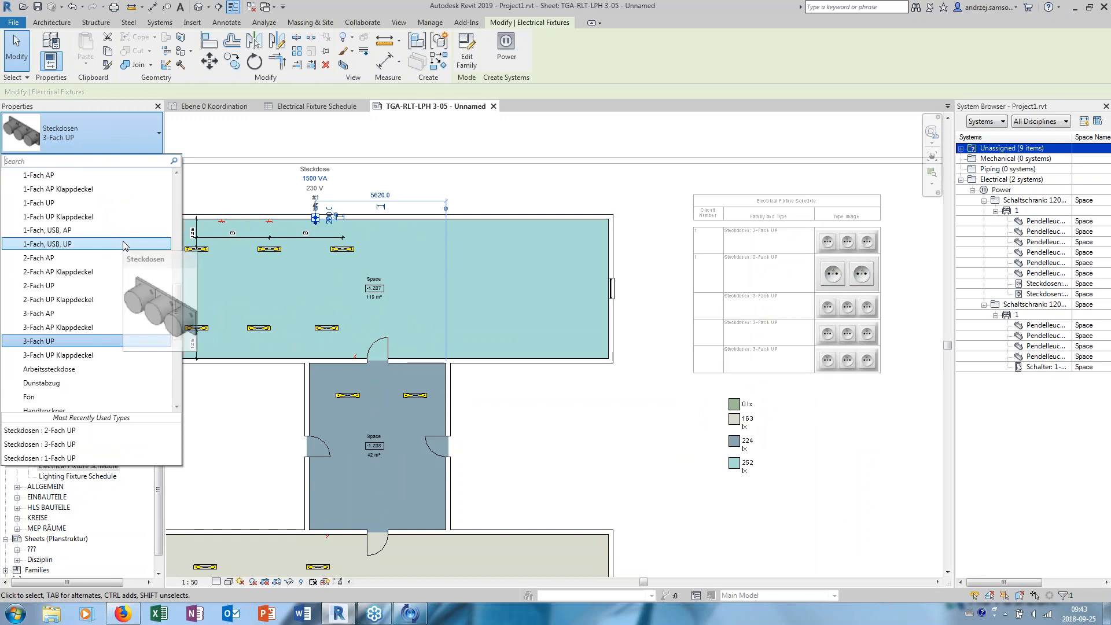
click(80, 288)
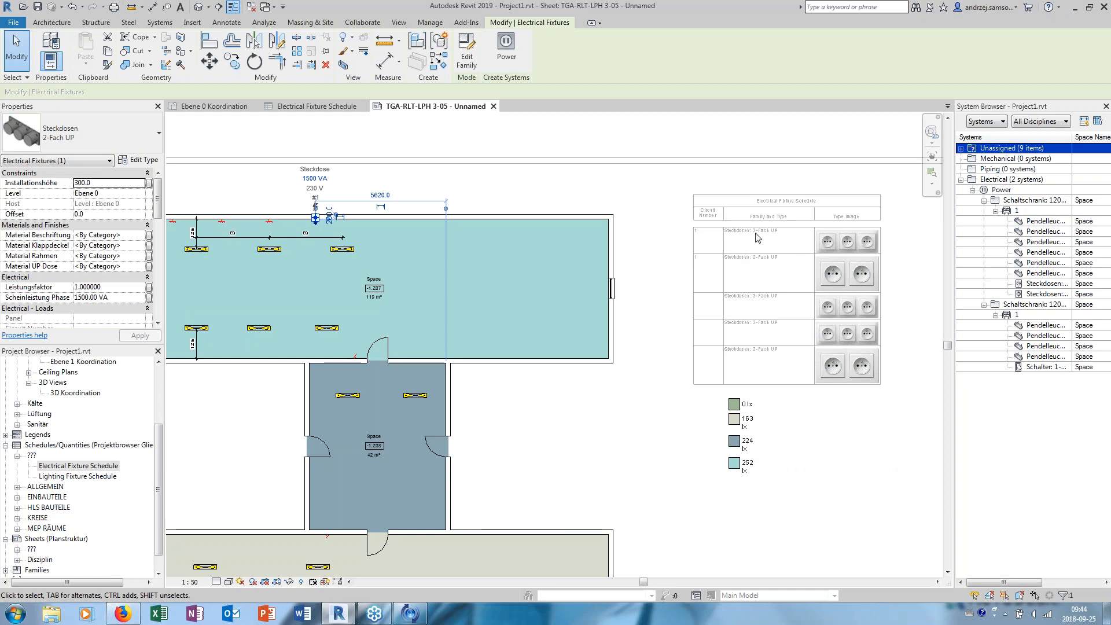
- Deselect the socket and deactivate the floor plan view on the sheet
key(Escape)
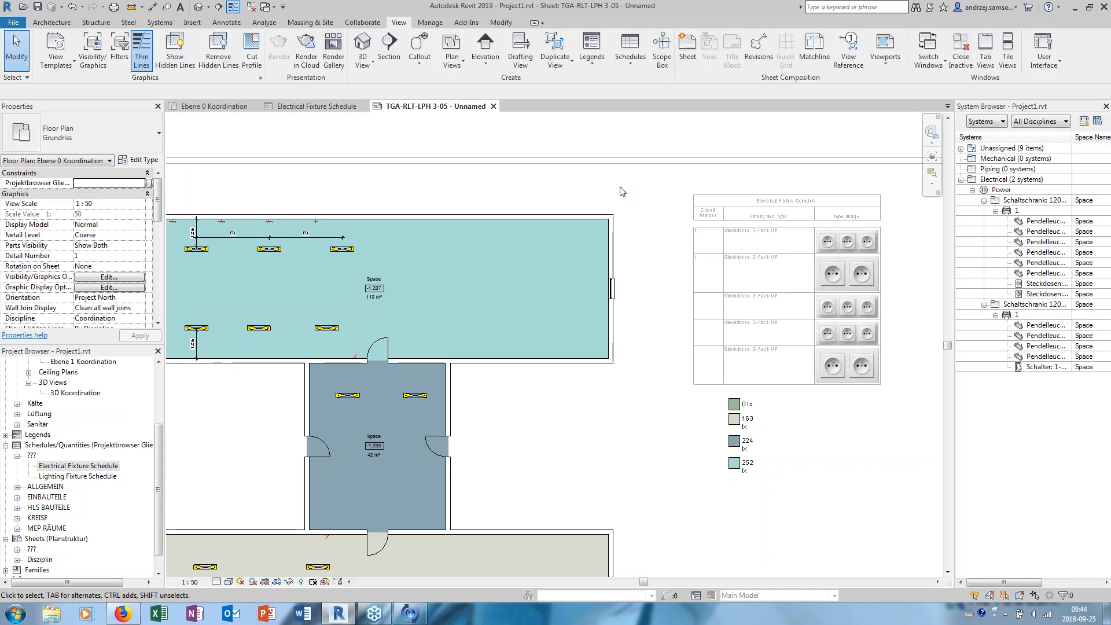
right_click(526, 266)
click(573, 322)
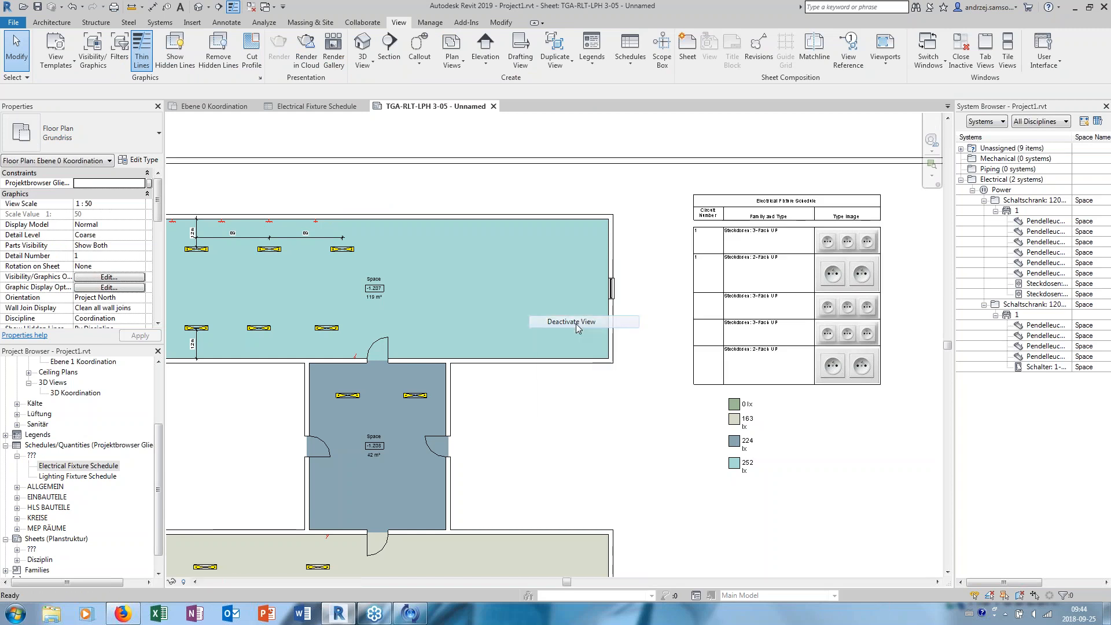
- Open the placed Electrical Fixture Schedule and sort it by Type Image with a header, adding grand totals set to Totals only
scroll(593, 318, up, 3)
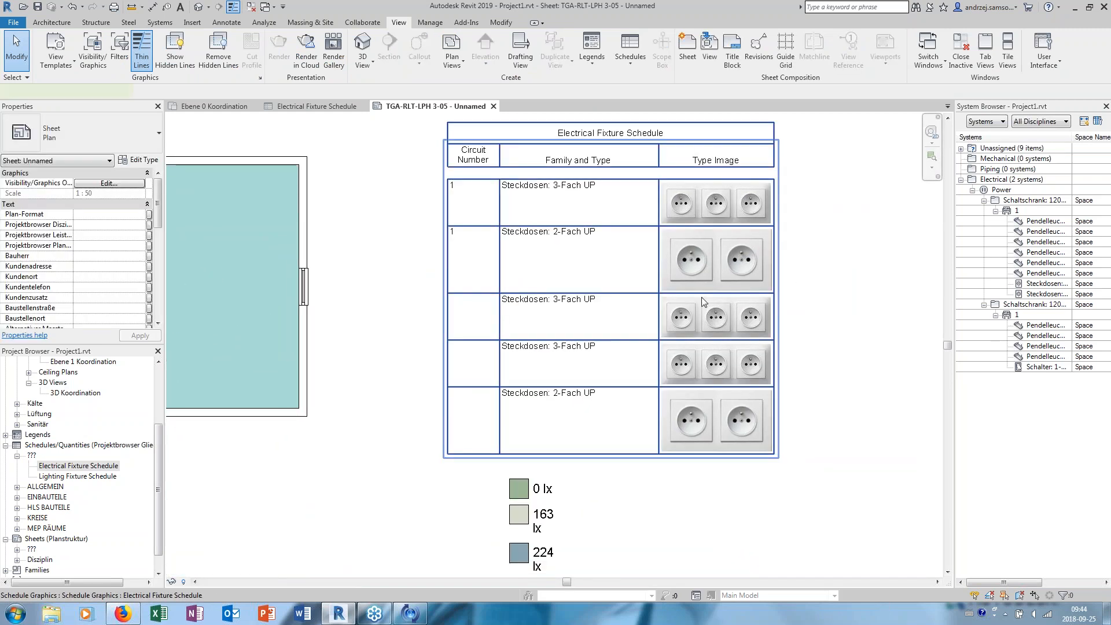
double_click(701, 297)
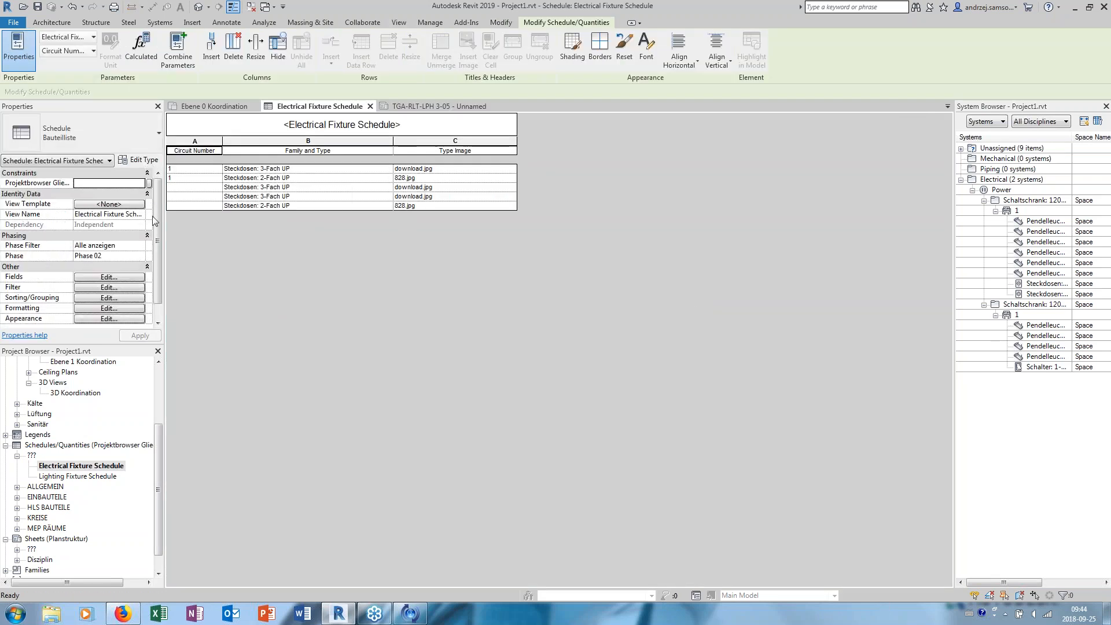
click(125, 277)
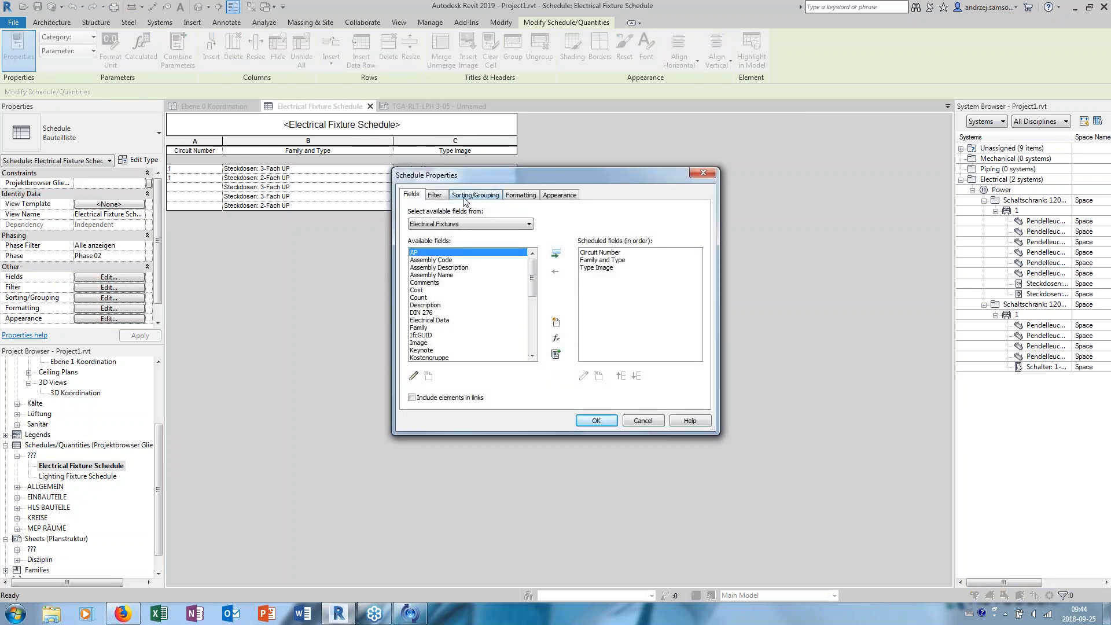
click(475, 195)
click(533, 213)
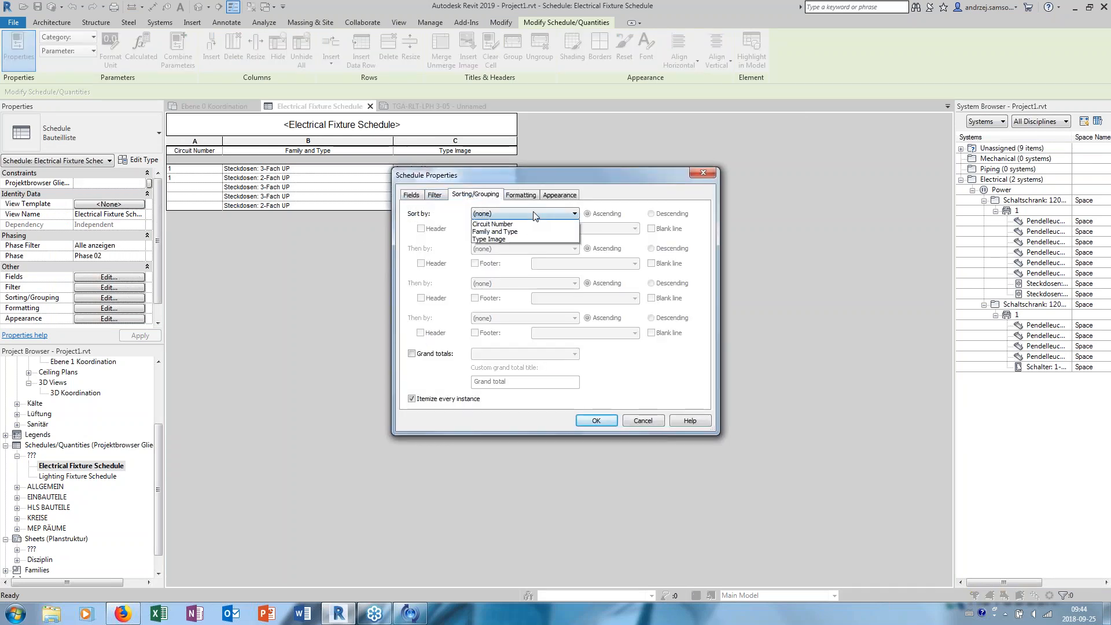
click(489, 247)
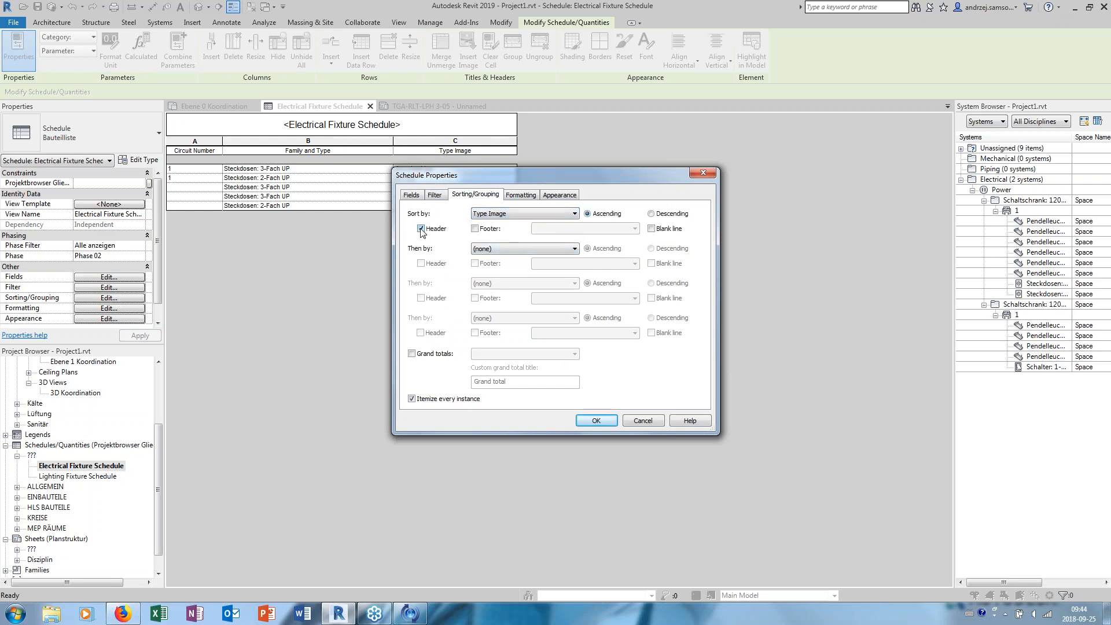
click(434, 353)
click(521, 353)
click(517, 387)
click(596, 419)
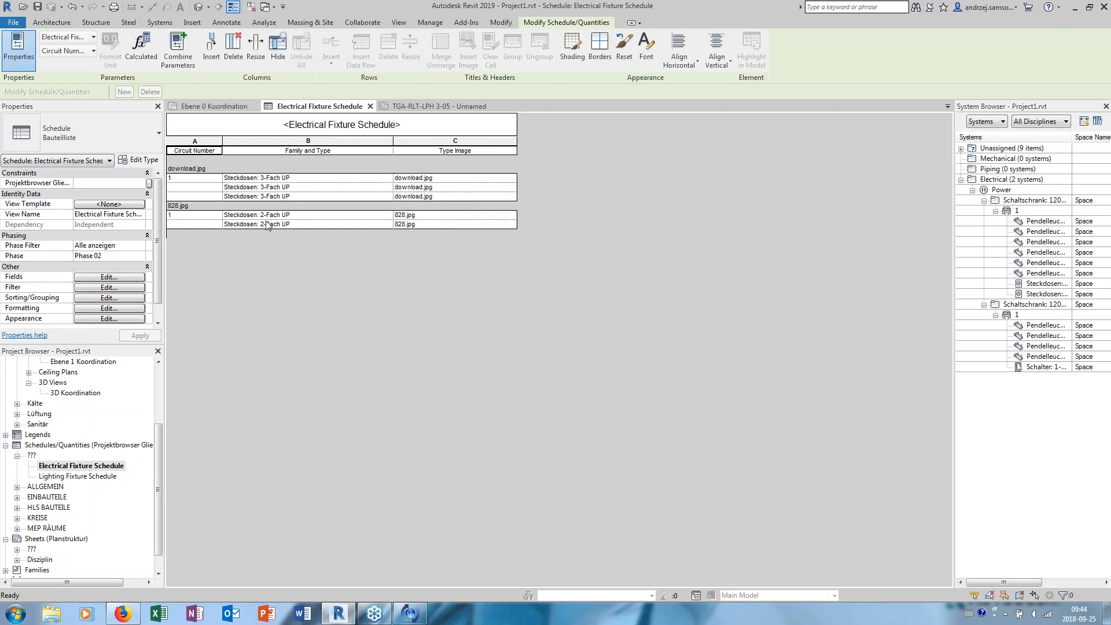
- Add a footer showing Count and totals to the schedule's Type Image groups
click(115, 278)
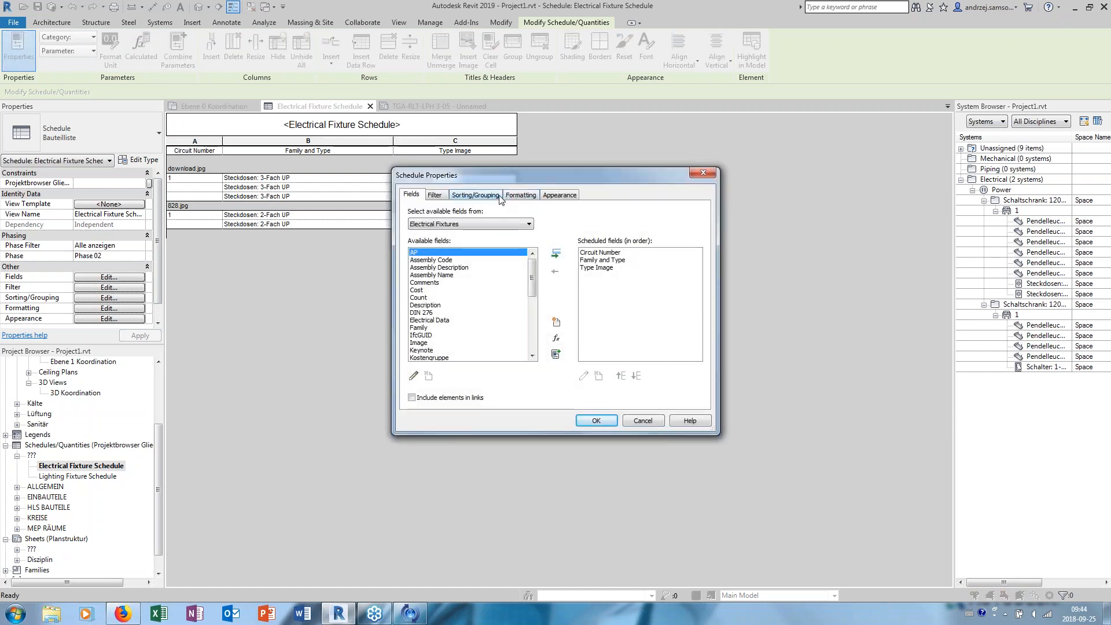
drag(511, 175, 676, 177)
click(641, 199)
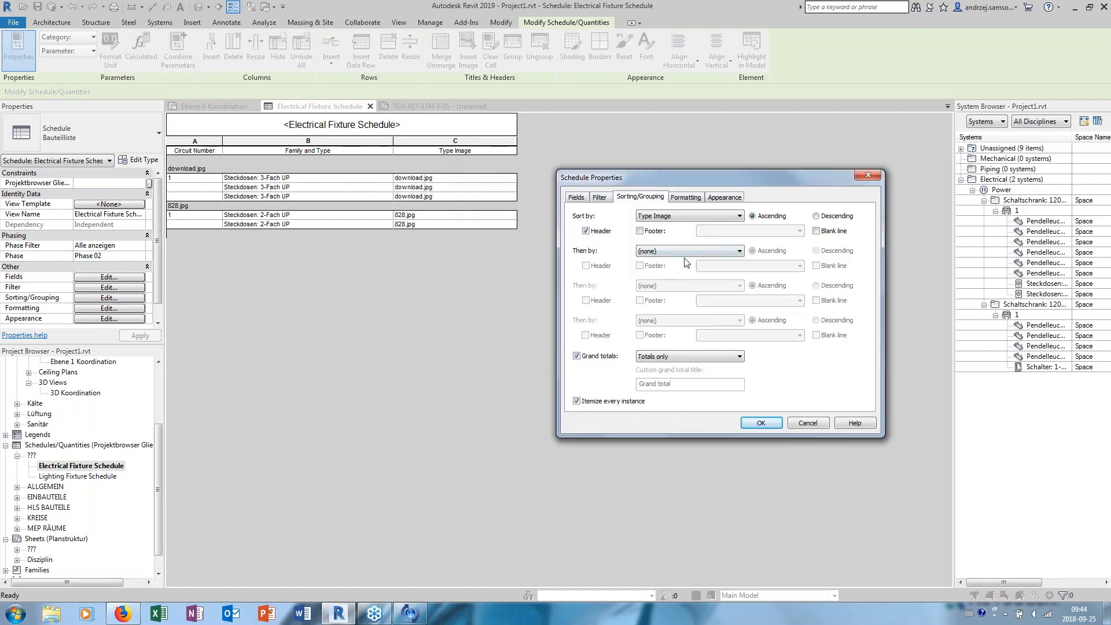
click(648, 233)
click(798, 231)
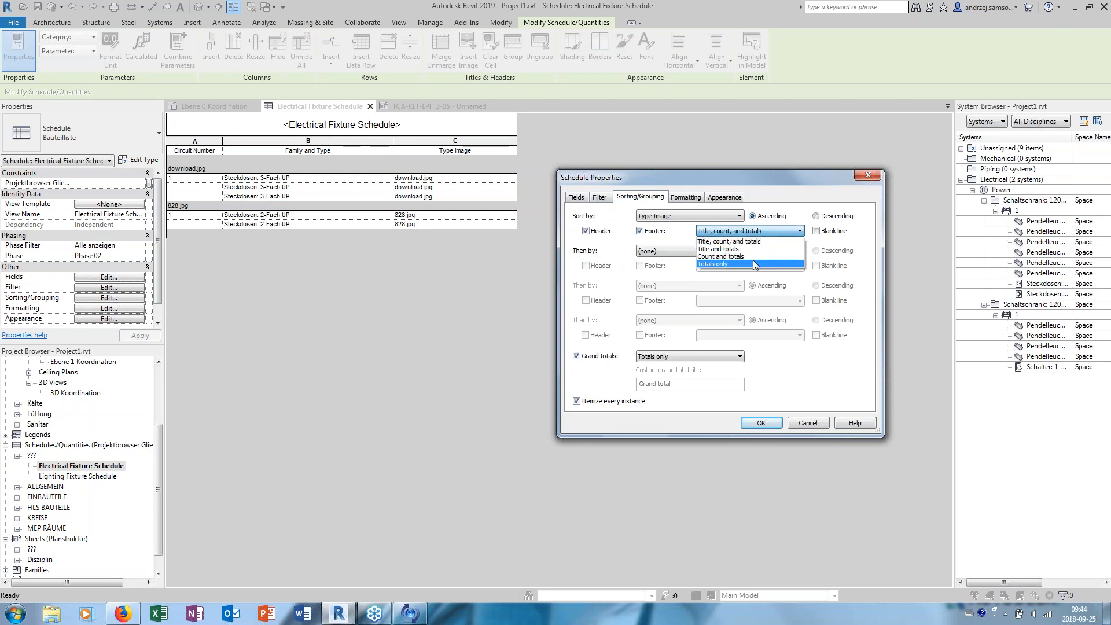
click(755, 258)
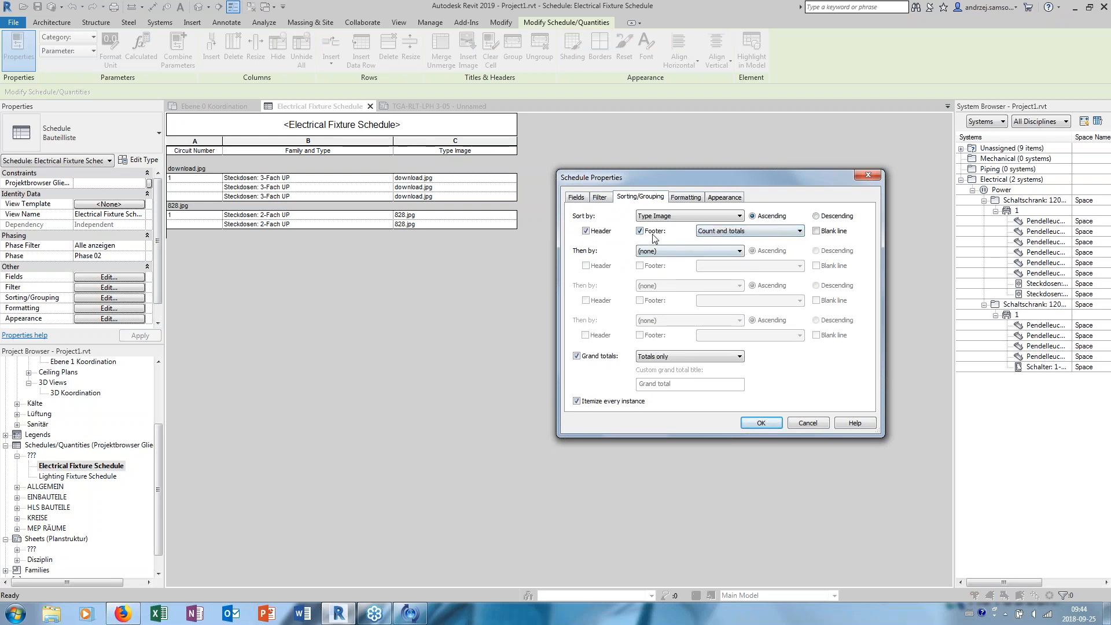
click(761, 424)
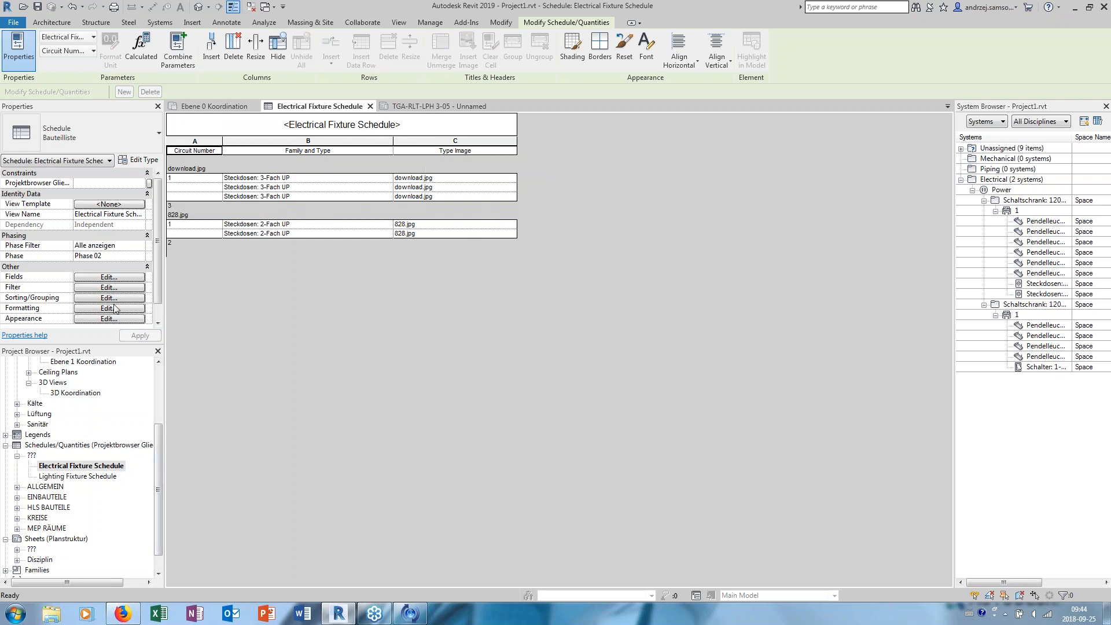
- Return to the sheet and move the placed schedule to the right, clear of the illuminance colour legend
mouse_move(157, 447)
mouse_down()
mouse_move(157, 465)
mouse_move(156, 436)
mouse_up()
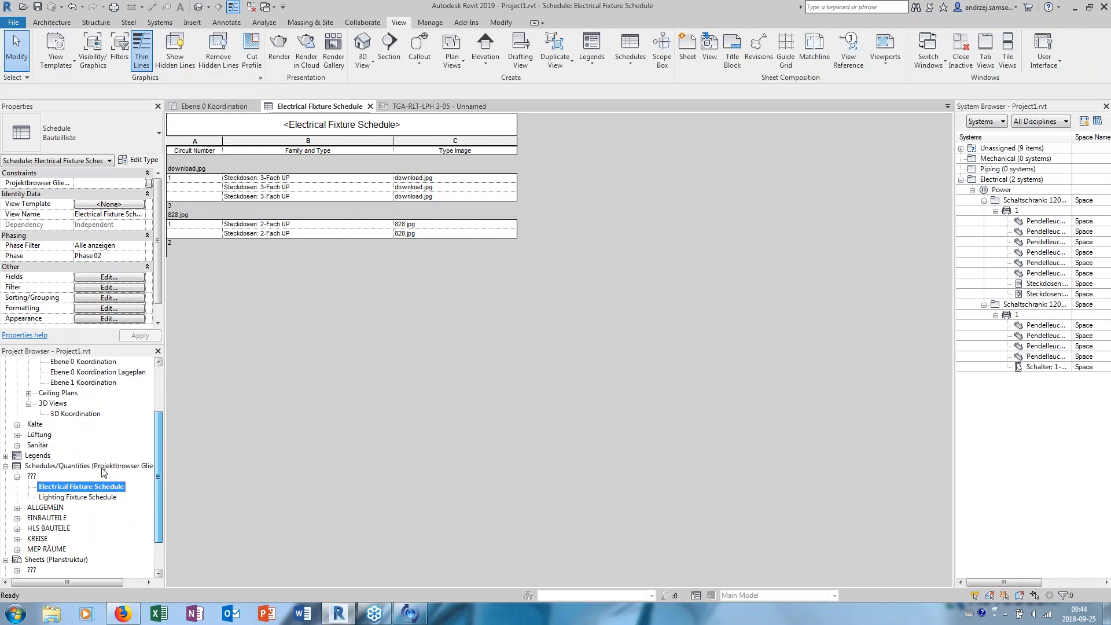
scroll(52, 478, up, 3)
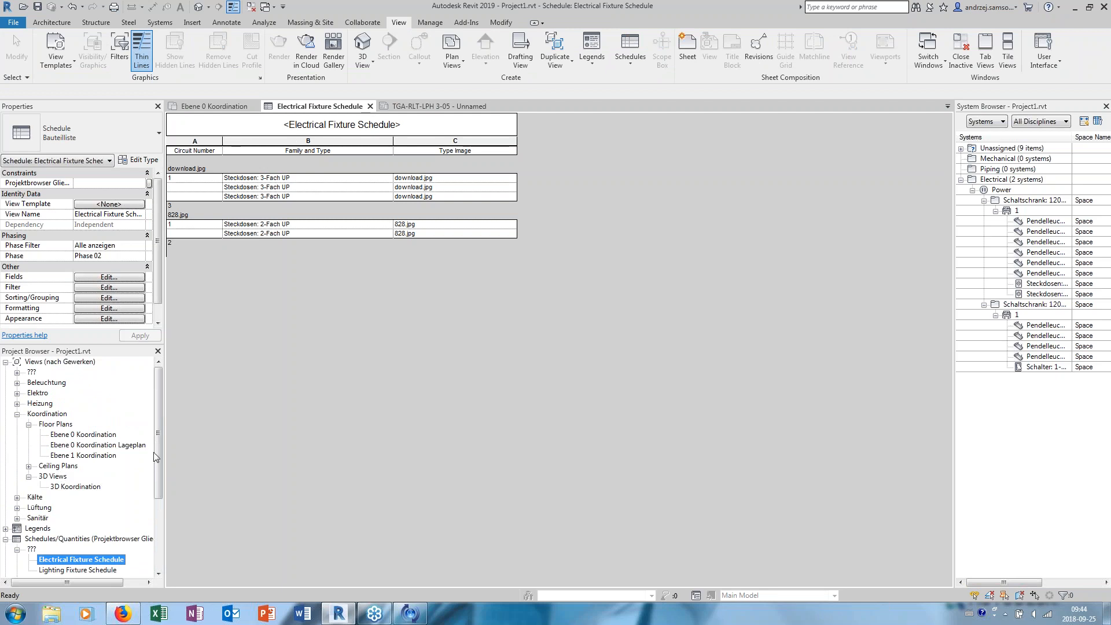
click(435, 106)
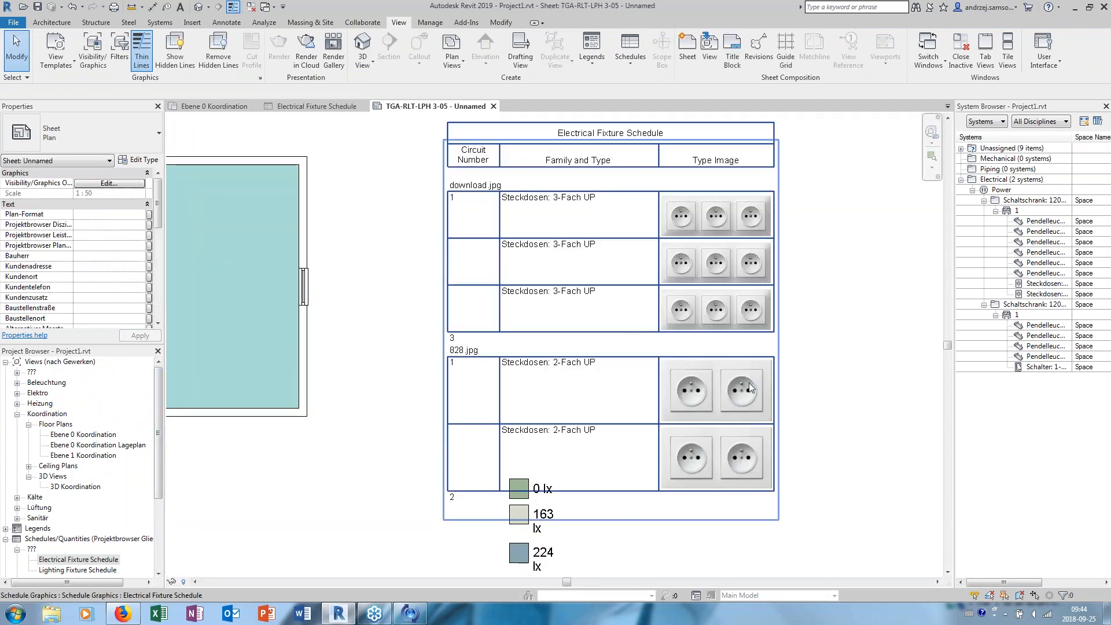
middle_drag(586, 369, 566, 325)
scroll(566, 324, down, 2)
drag(634, 254, 691, 247)
scroll(732, 303, up, 2)
click(799, 318)
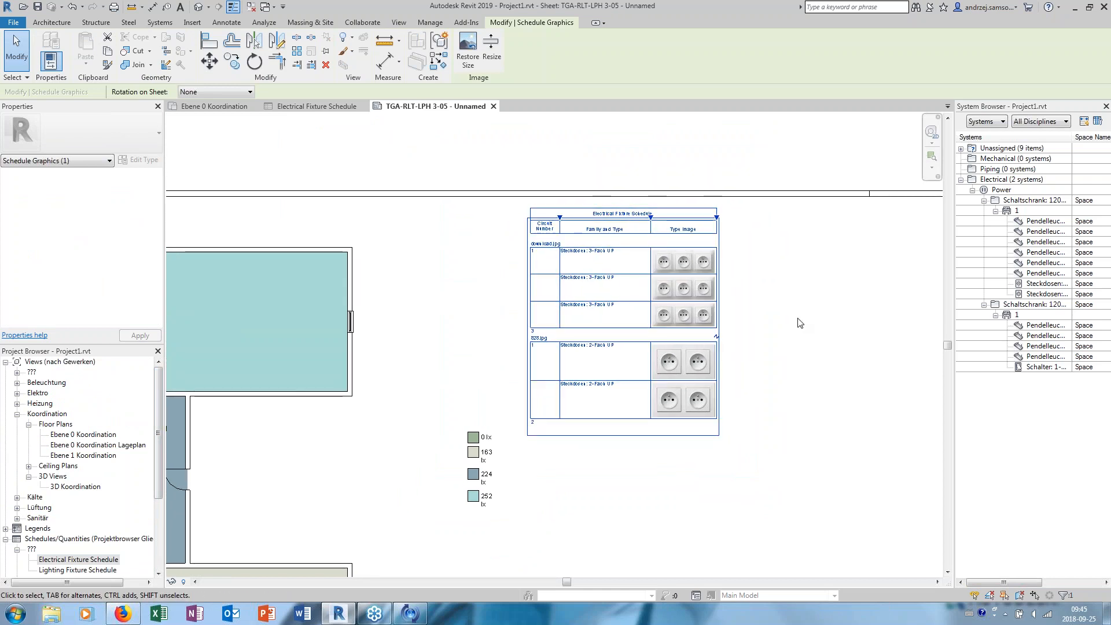
scroll(752, 317, up, 2)
click(382, 230)
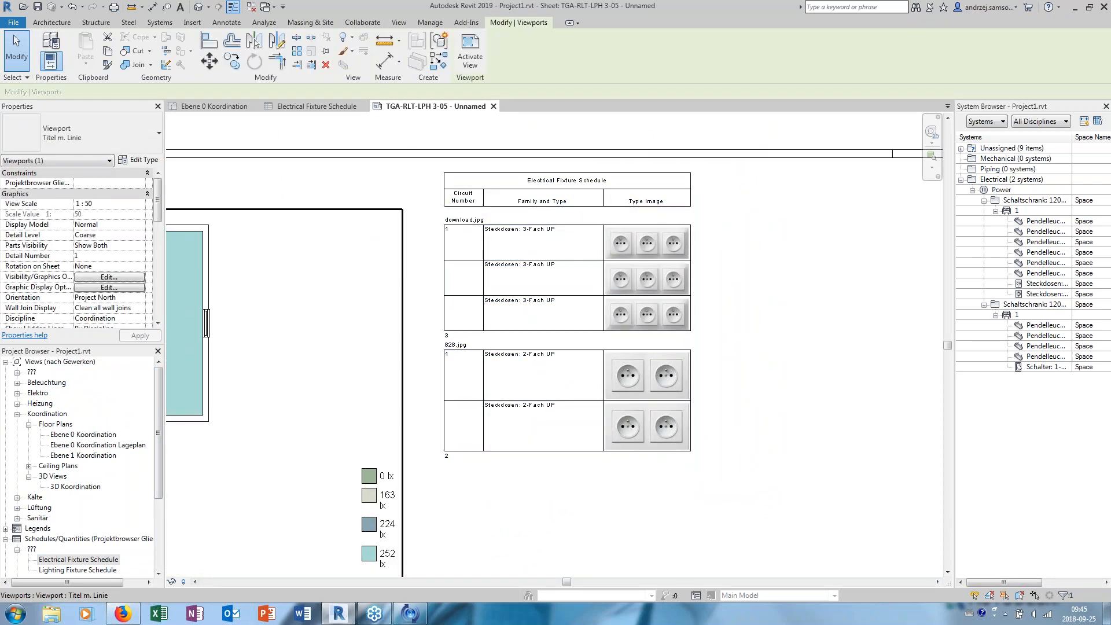
click(393, 188)
middle_drag(437, 193, 439, 206)
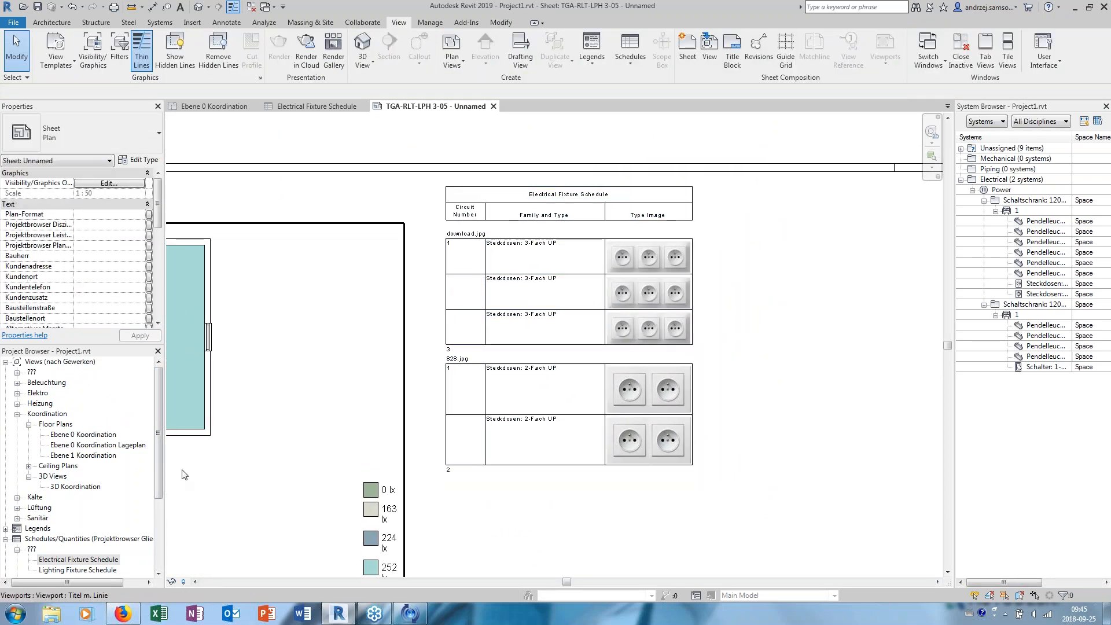
- Turn off Itemize every instance in the Electrical Fixture Schedule and return to the sheet to view the condensed table
drag(158, 451, 158, 484)
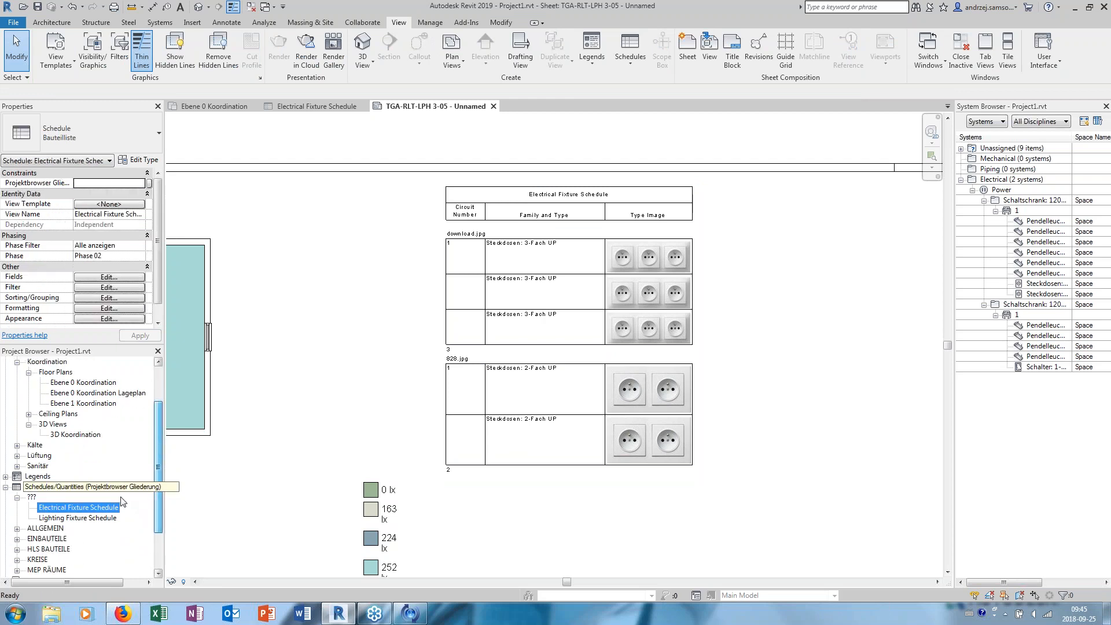
double_click(81, 507)
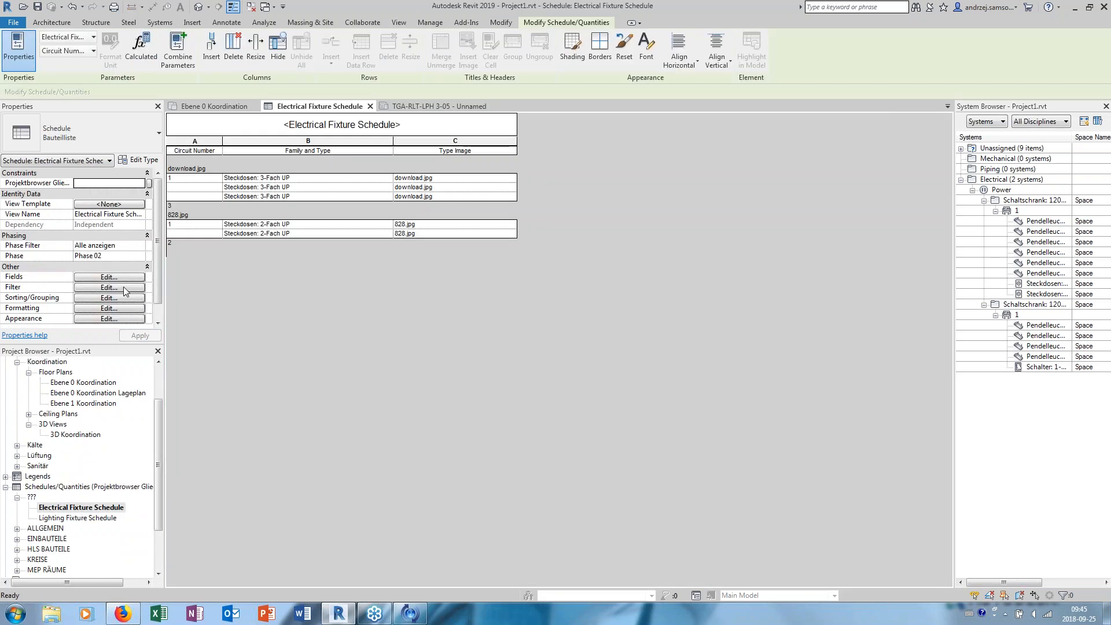
click(110, 297)
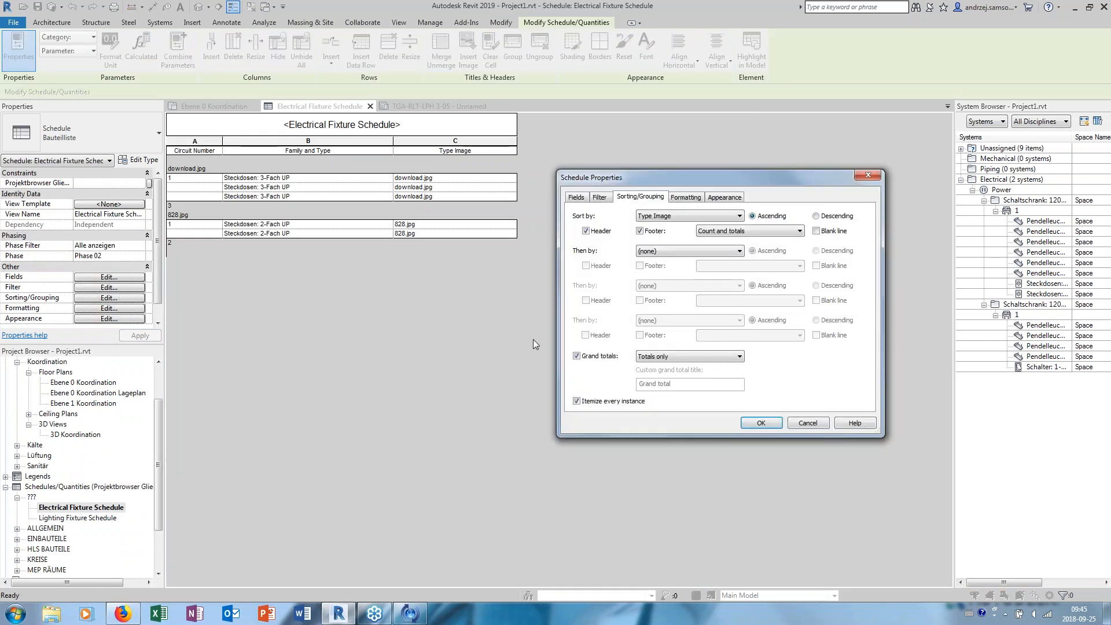
click(777, 425)
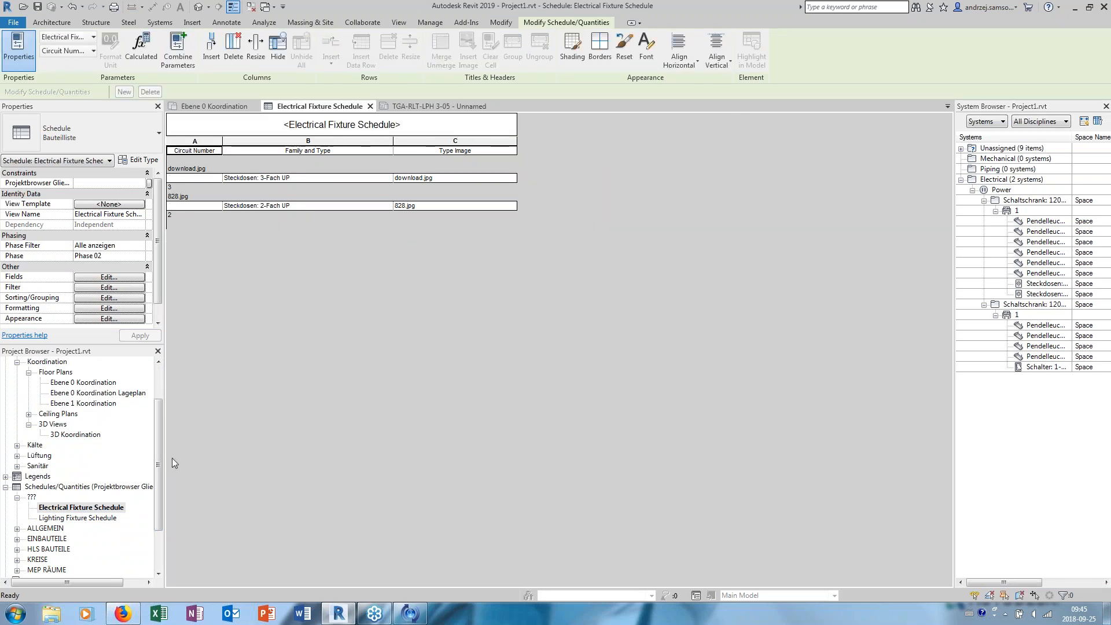
click(81, 517)
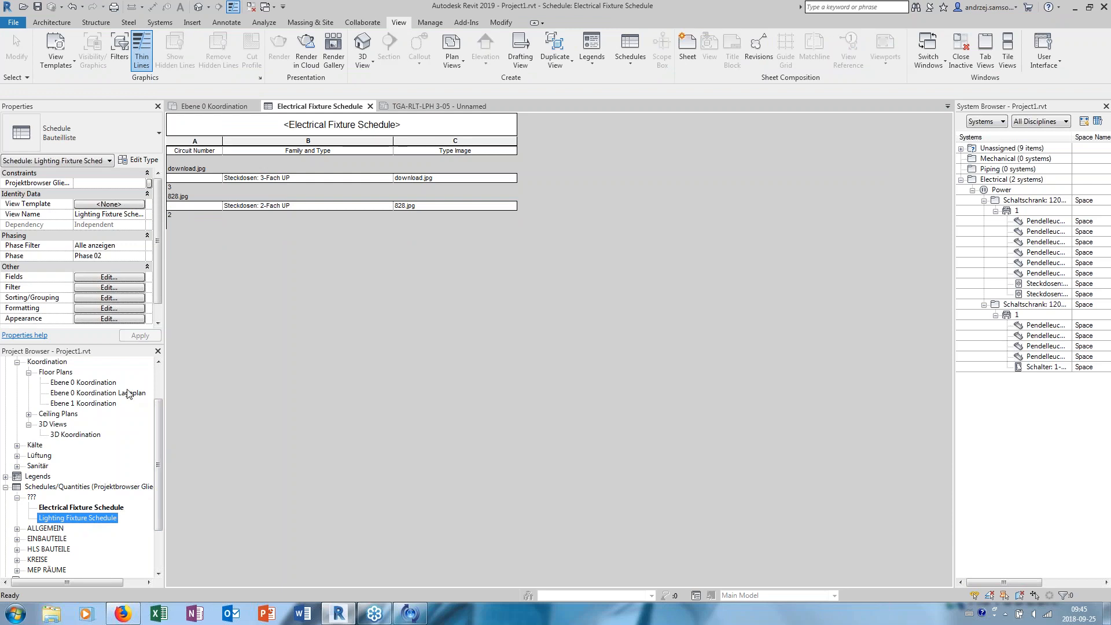
click(439, 106)
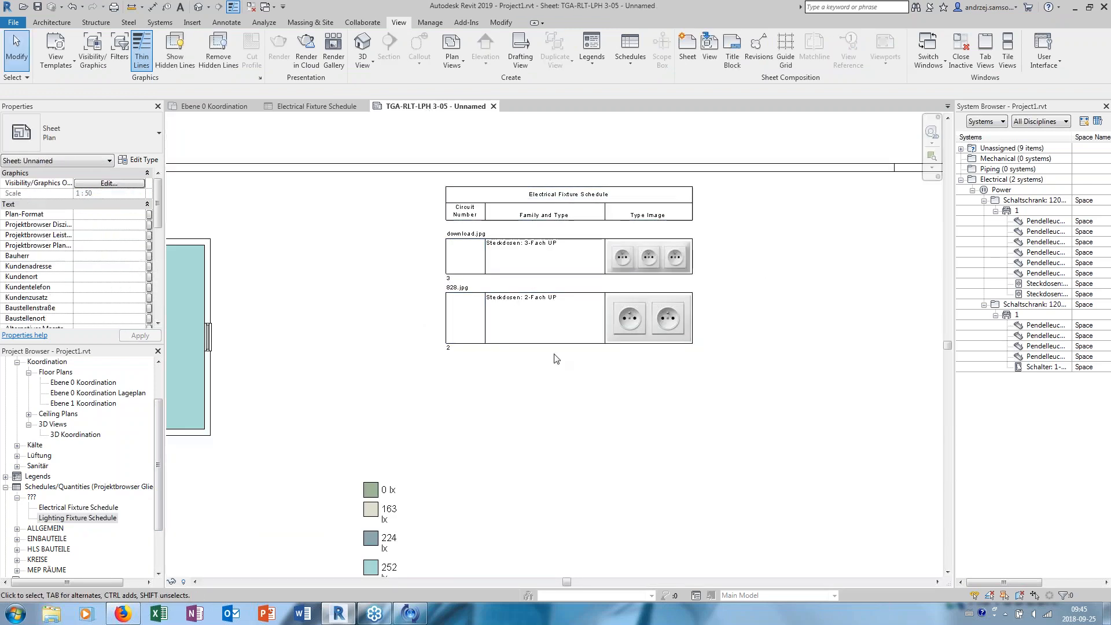
scroll(717, 317, down, 4)
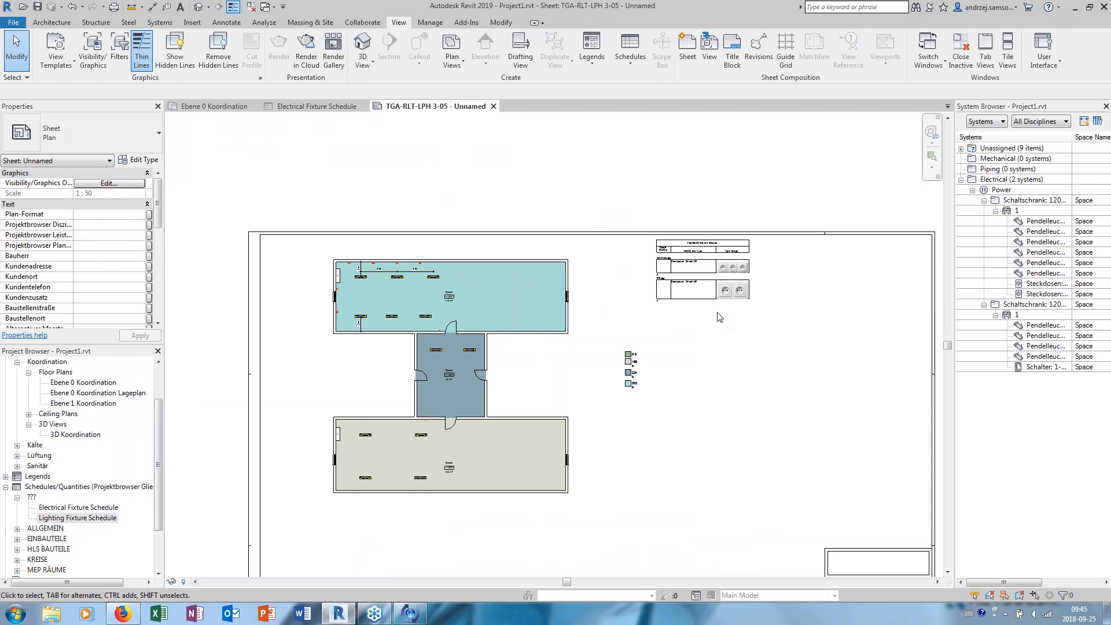
- Activate the floor plan view on the sheet near the UV cabinet in the upper room
click(724, 283)
drag(724, 283, 670, 308)
scroll(348, 380, up, 2)
middle_drag(397, 293, 404, 444)
scroll(376, 408, up, 2)
middle_drag(427, 398, 397, 416)
scroll(357, 393, up, 1)
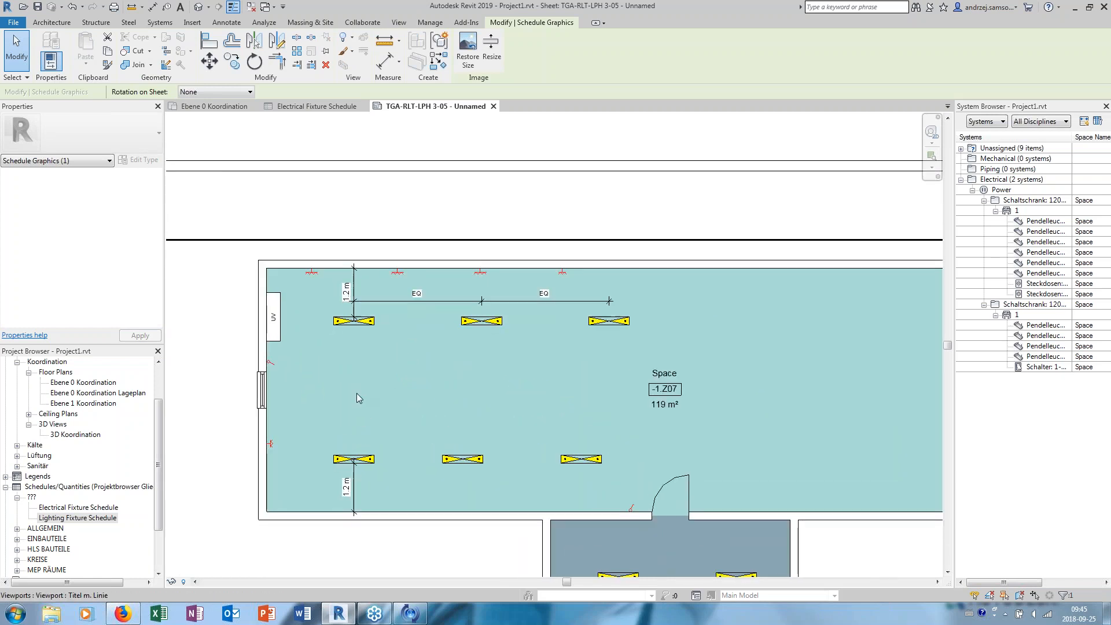
click(529, 198)
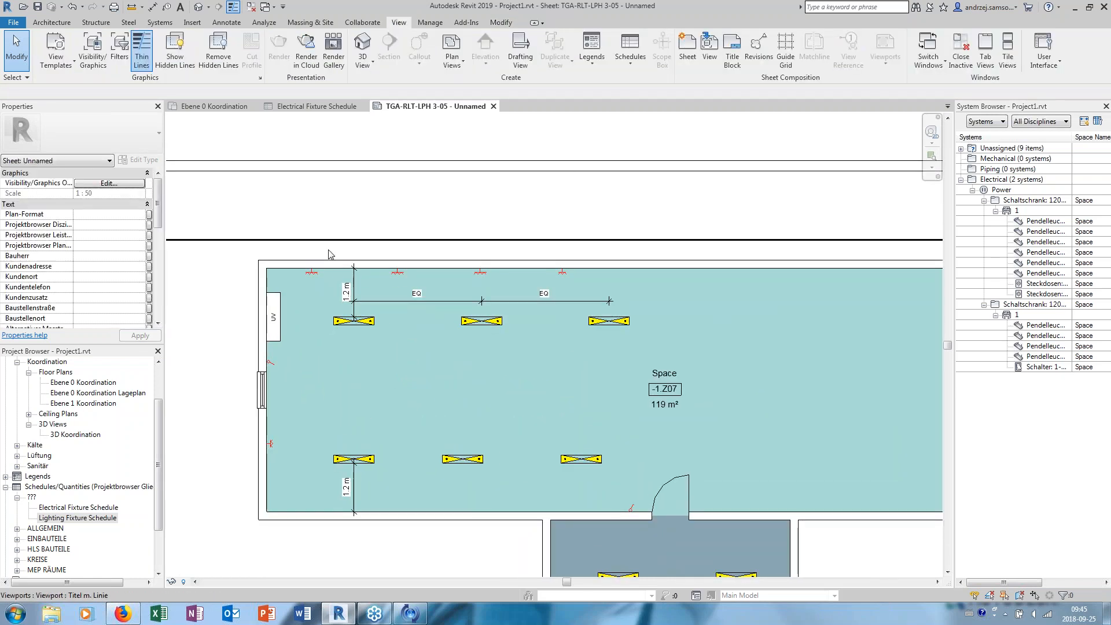
double_click(300, 294)
- Draw a vertical section in front of the UV cabinet, looking towards the upper room's left wall, and open its view
middle_drag(297, 315, 295, 345)
scroll(289, 304, up, 1)
click(263, 340)
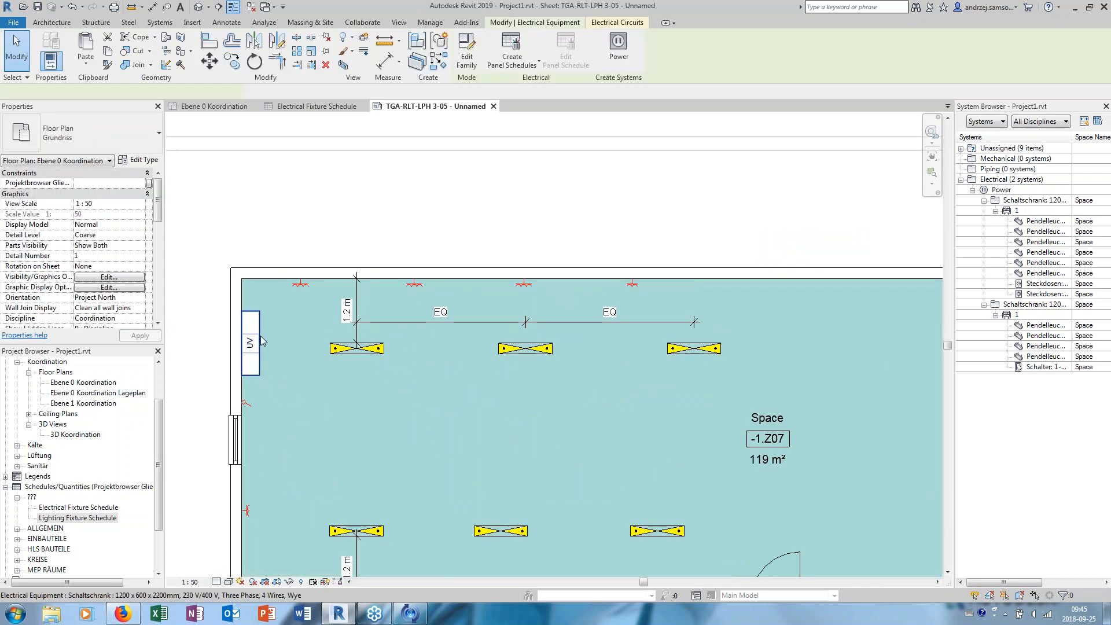
click(295, 228)
middle_drag(295, 229, 296, 272)
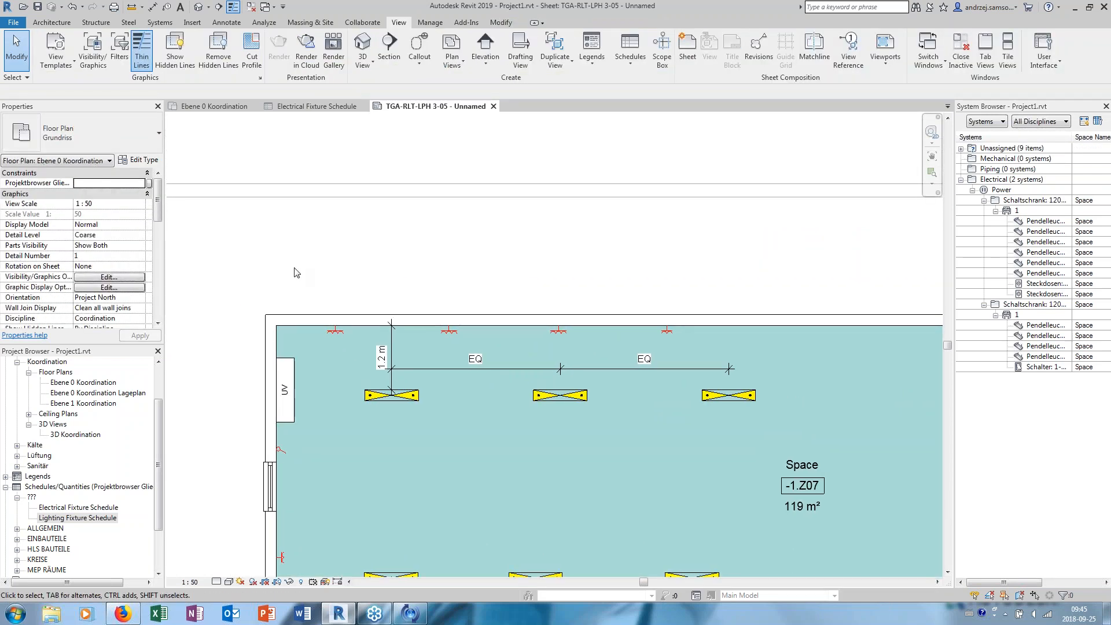
middle_drag(309, 183, 318, 137)
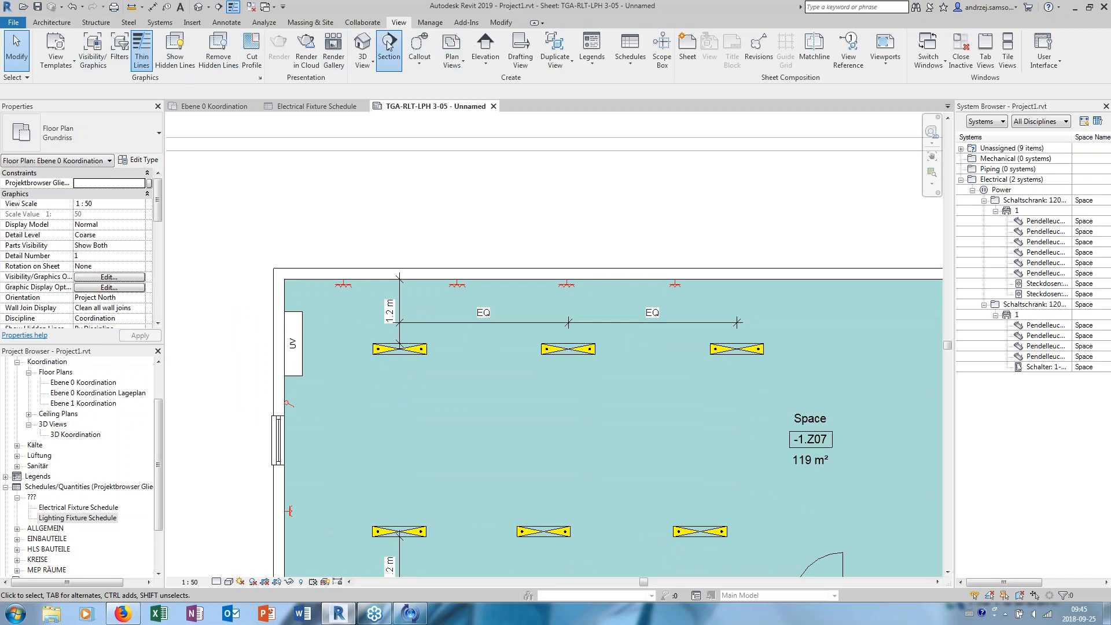
click(631, 352)
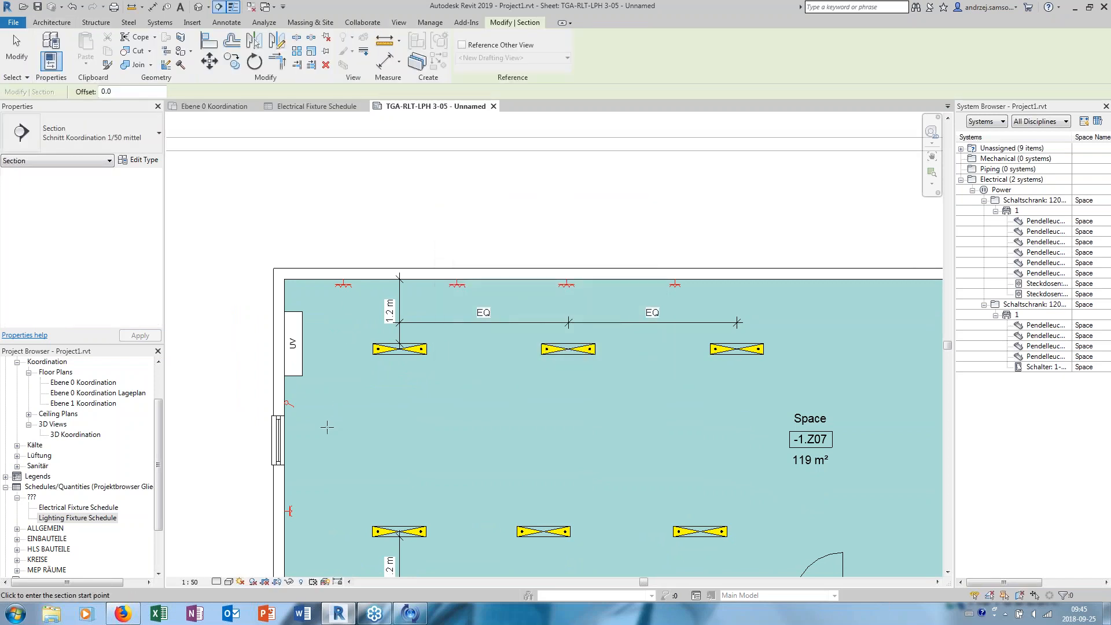
click(324, 433)
click(324, 225)
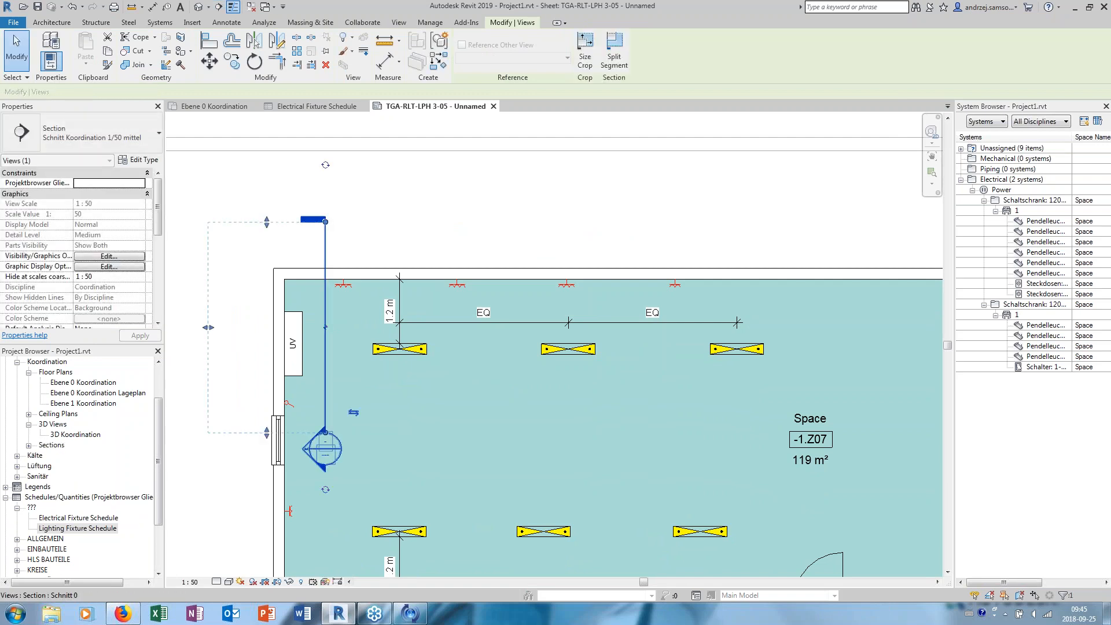
right_click(325, 248)
click(382, 334)
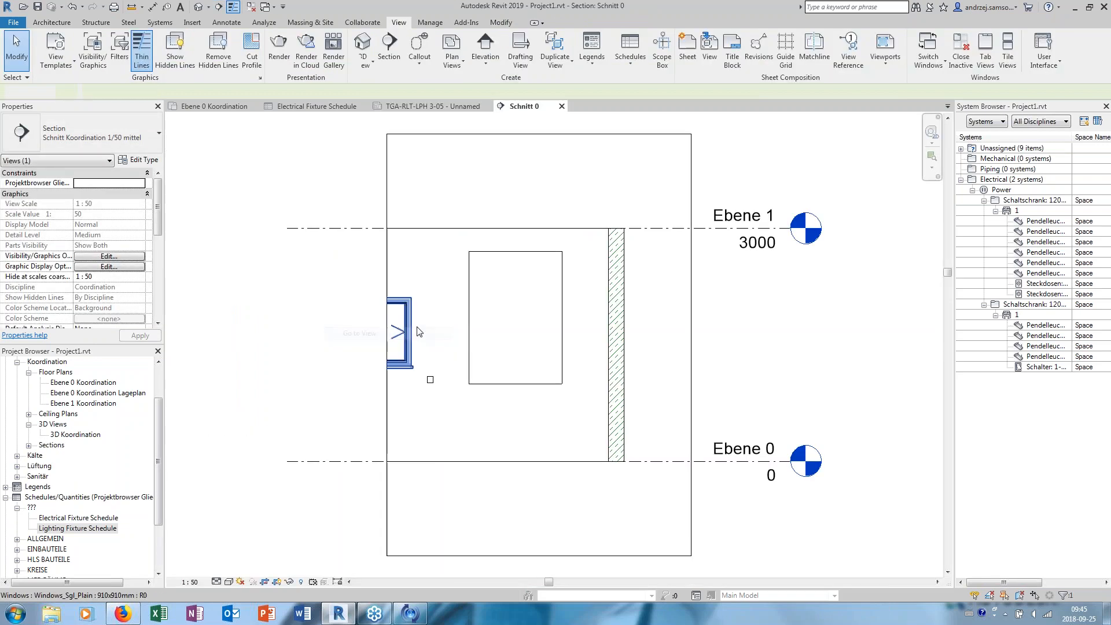
click(530, 301)
scroll(527, 272, up, 2)
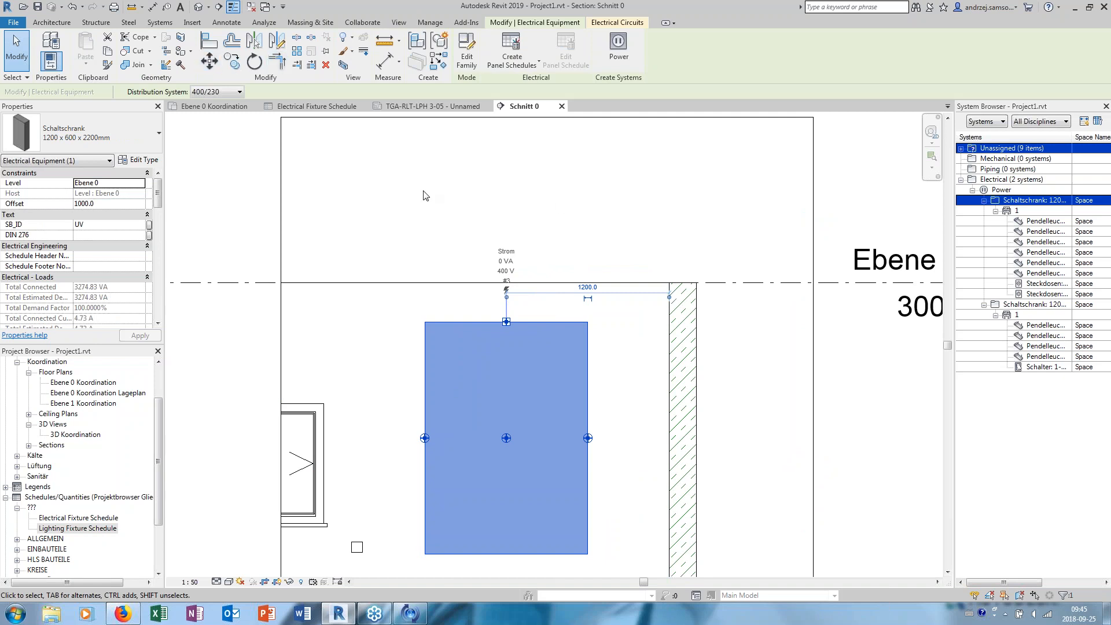
right_click(506, 325)
key(Escape)
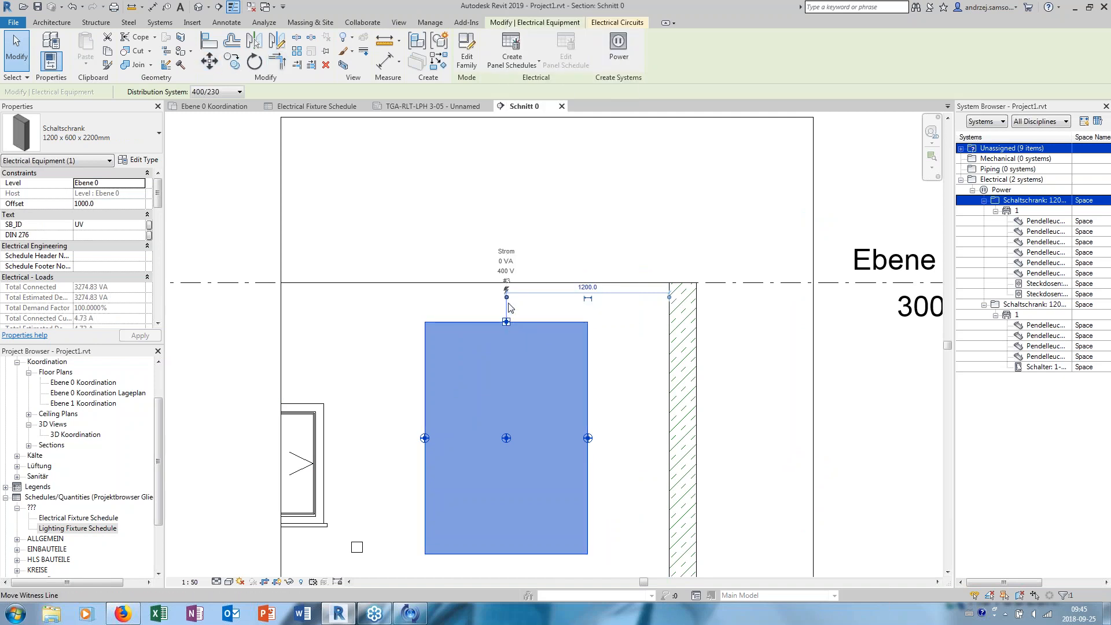
key(Escape)
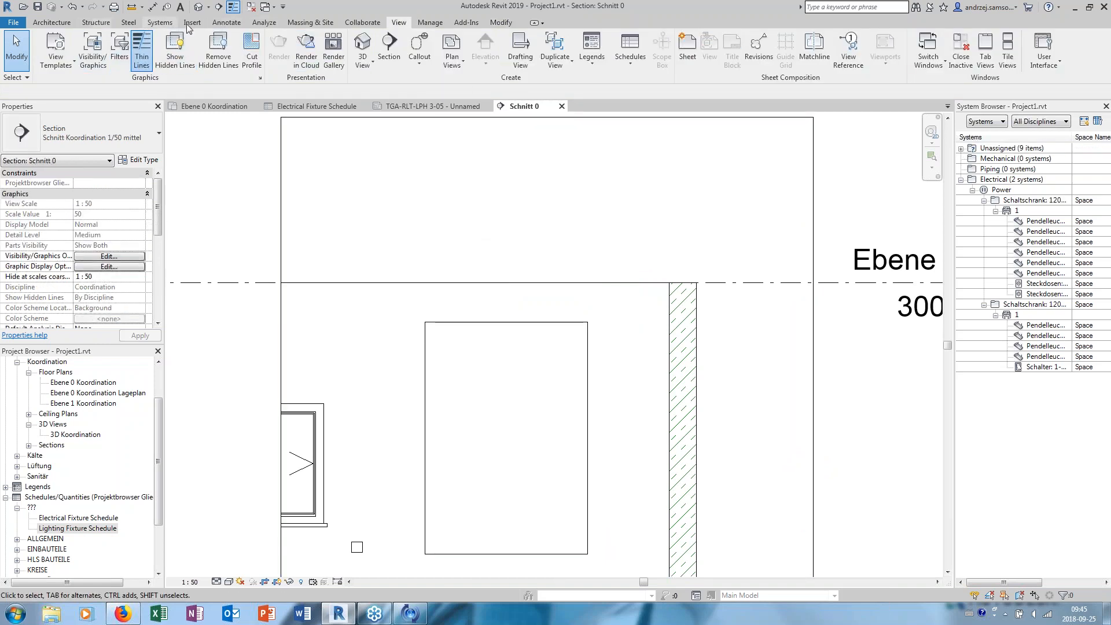
click(161, 23)
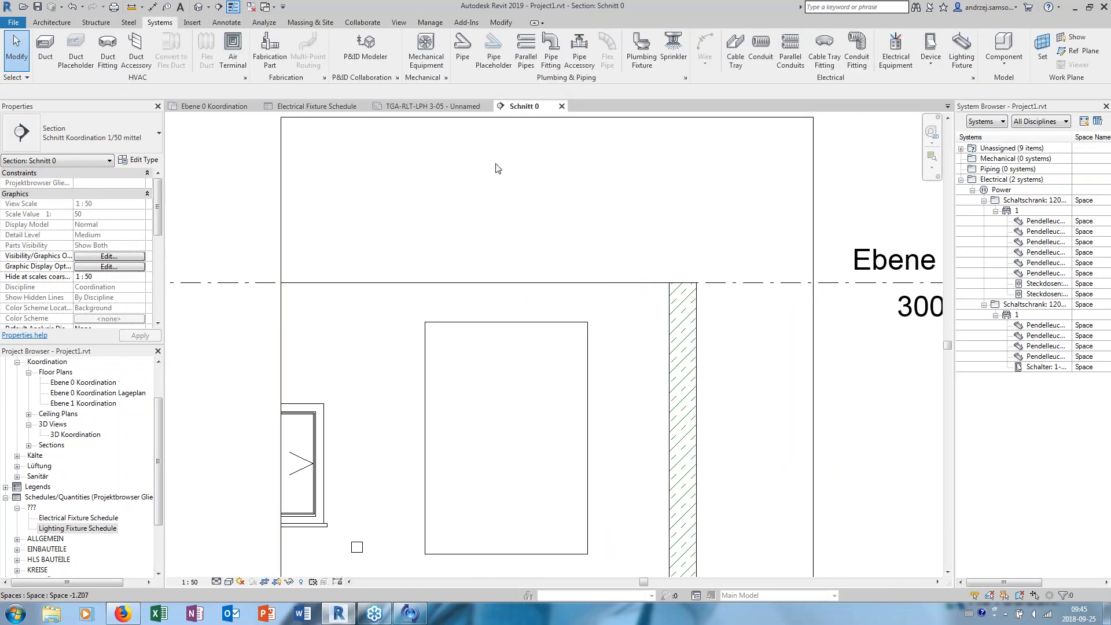
click(761, 58)
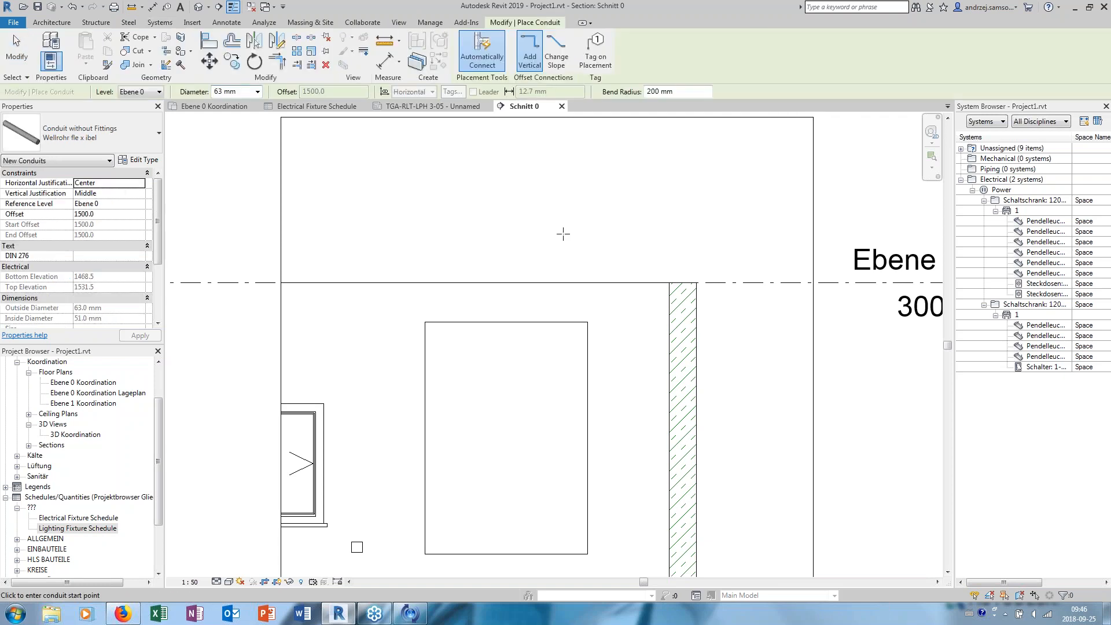
key(Escape)
key(Escape)
- Start a conduit from the UV cabinet's top face, with its surface connector placed 150 mm from the cabinet's left edge
click(507, 322)
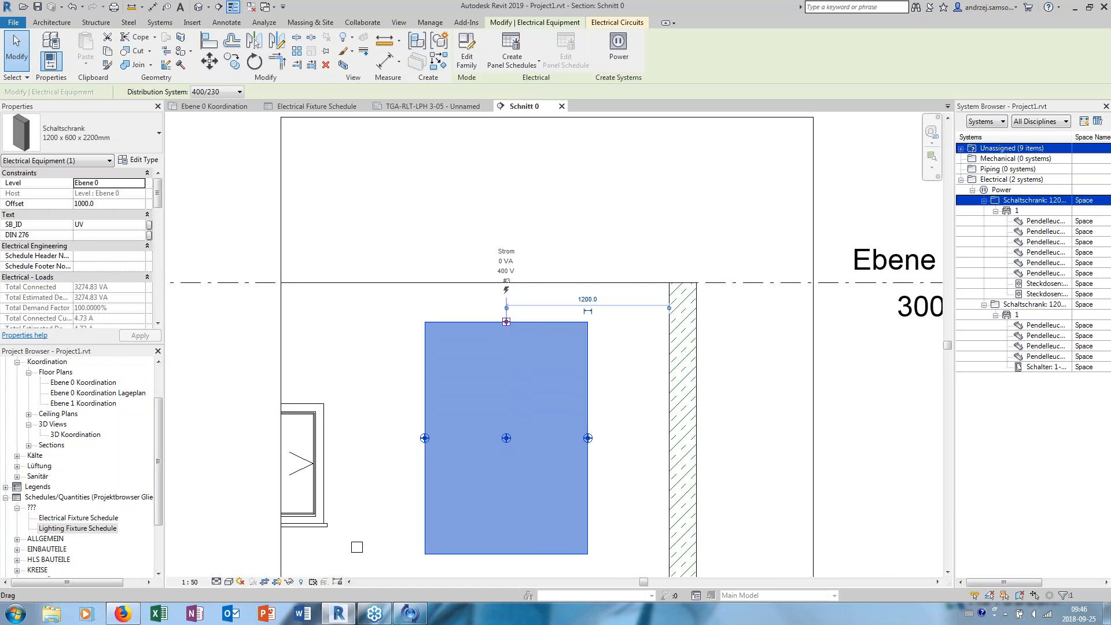
right_click(506, 322)
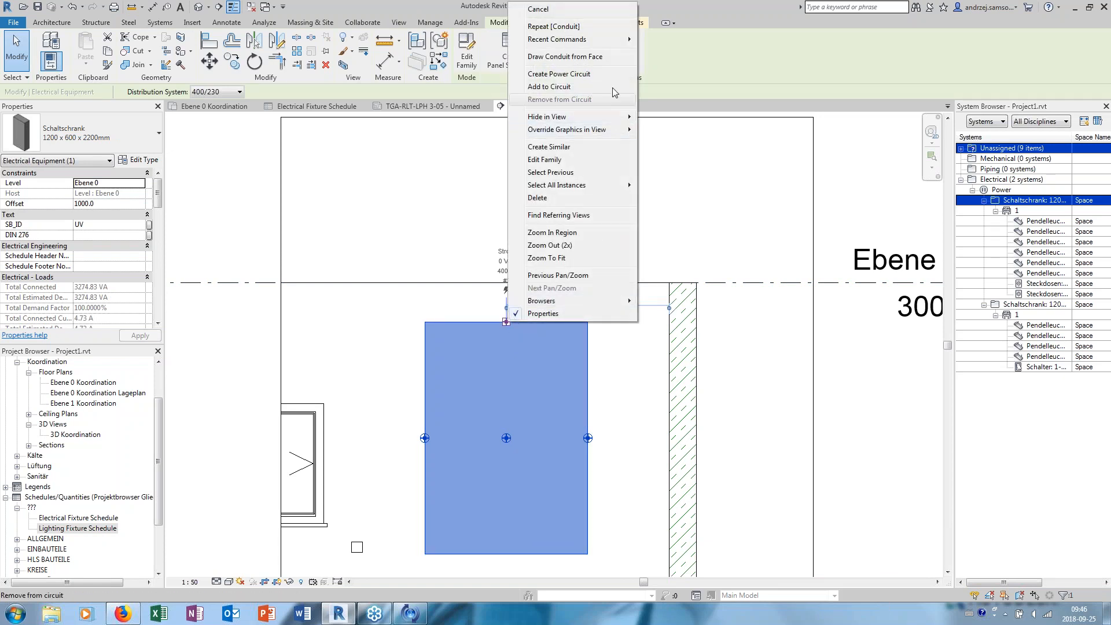
click(477, 308)
right_click(506, 323)
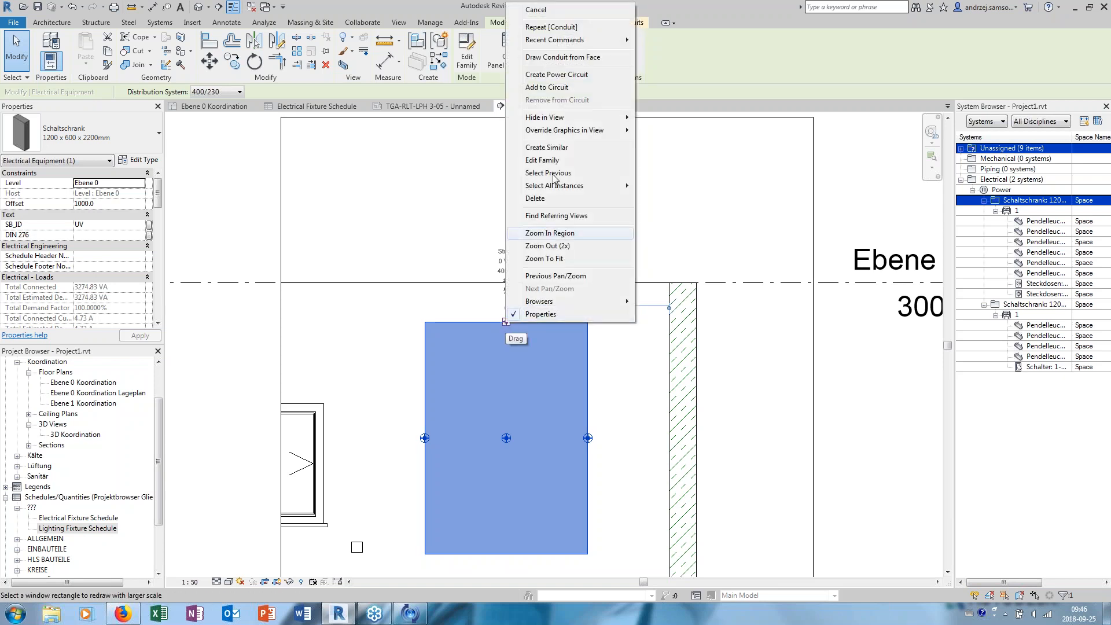
click(561, 57)
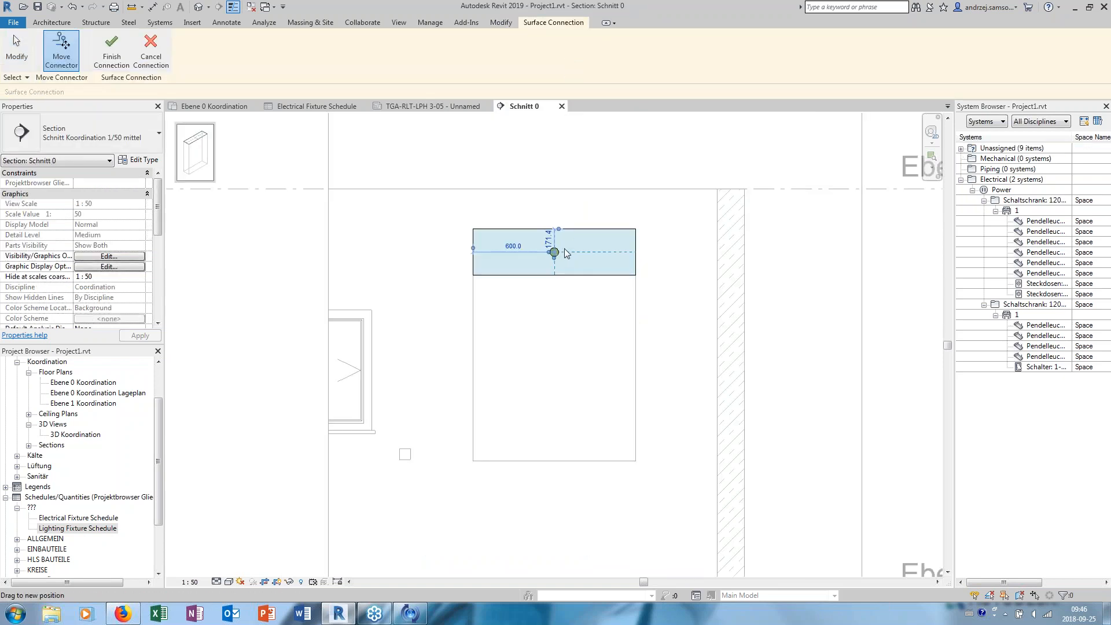
scroll(568, 248, up, 3)
click(473, 282)
text(150)
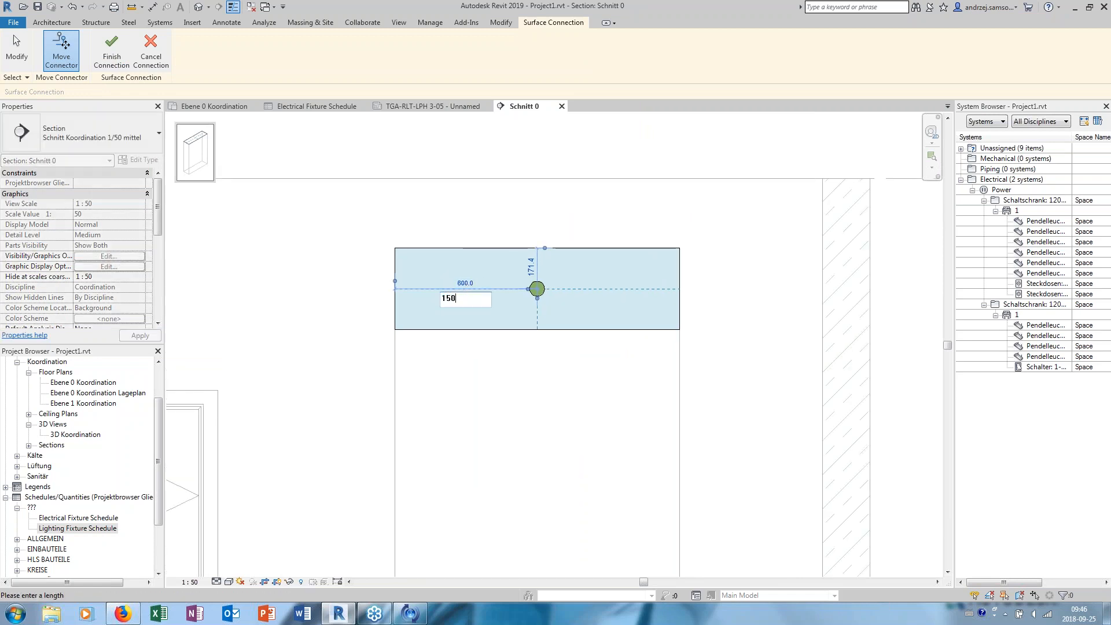
key(Return)
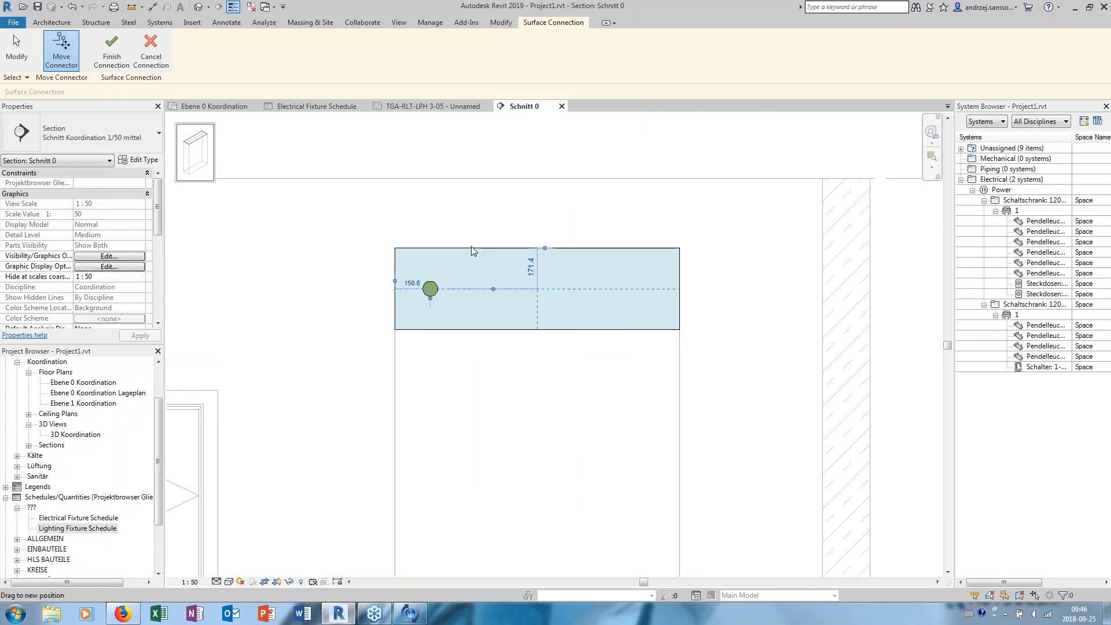
click(129, 71)
scroll(382, 197, down, 2)
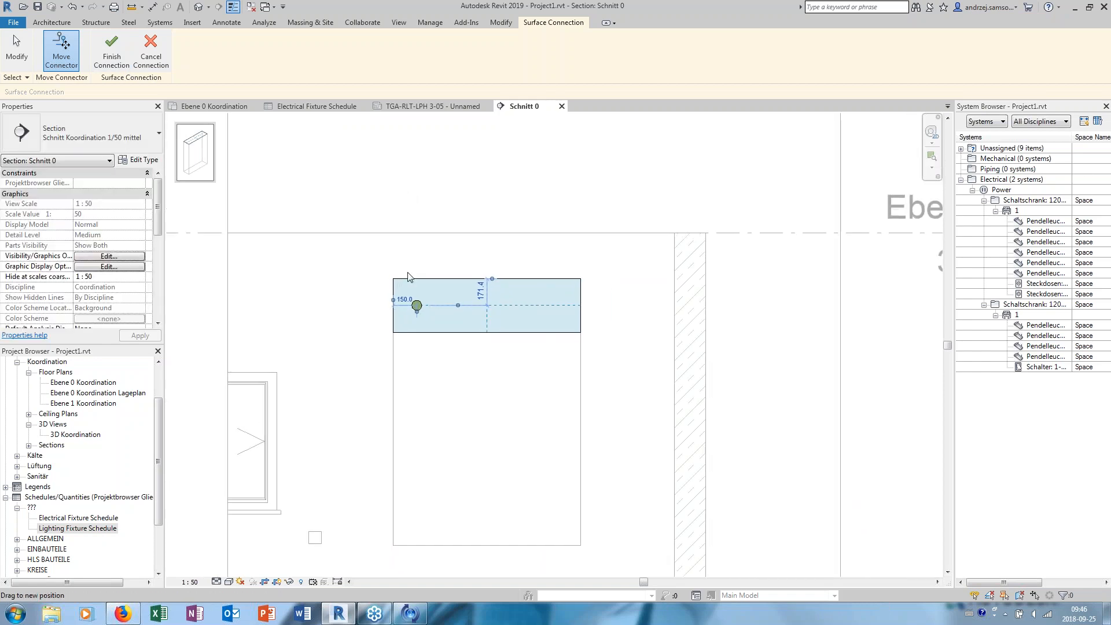
click(111, 52)
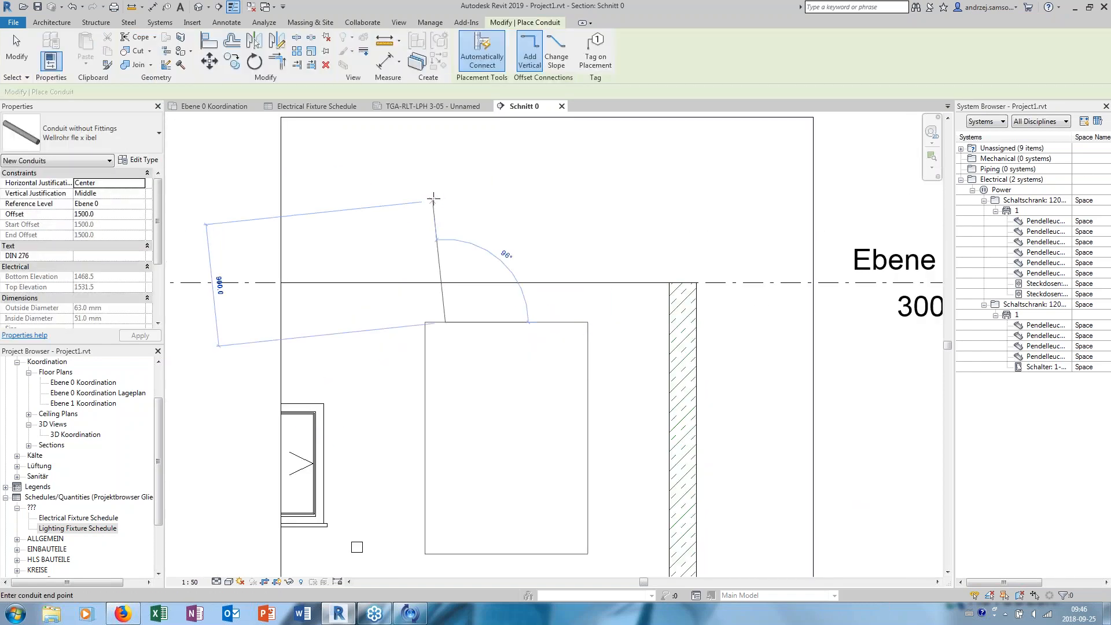
- Draw the 63 mm conduit vertically up from the cabinet to an offset of about 3948 mm, turning horizontally left above the window side
middle_drag(437, 162, 419, 245)
click(426, 237)
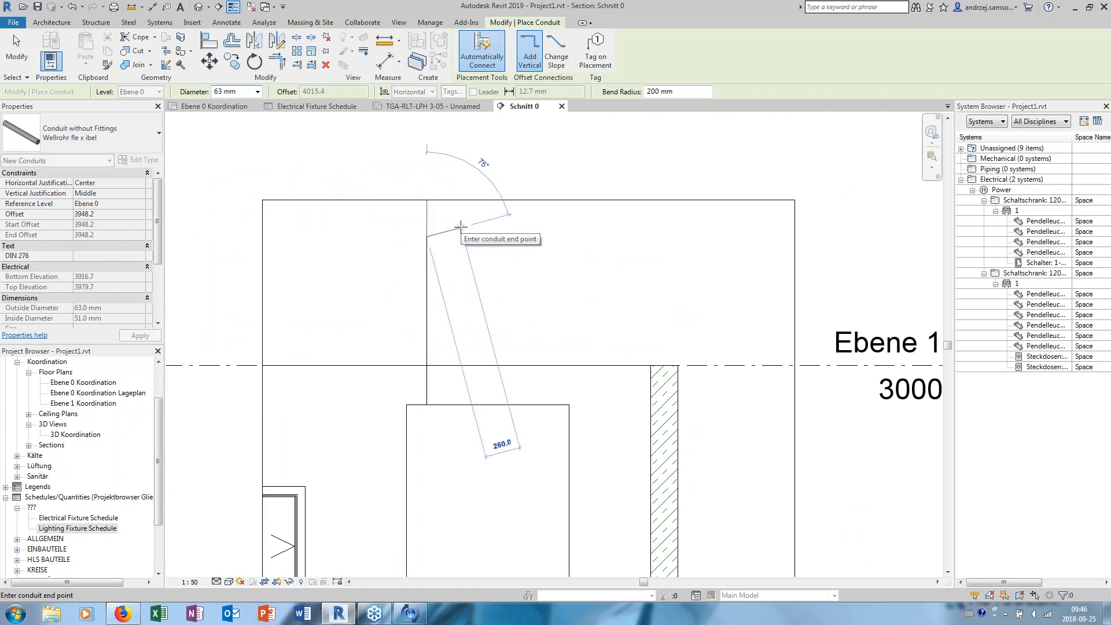
click(305, 235)
key(Escape)
key(Escape)
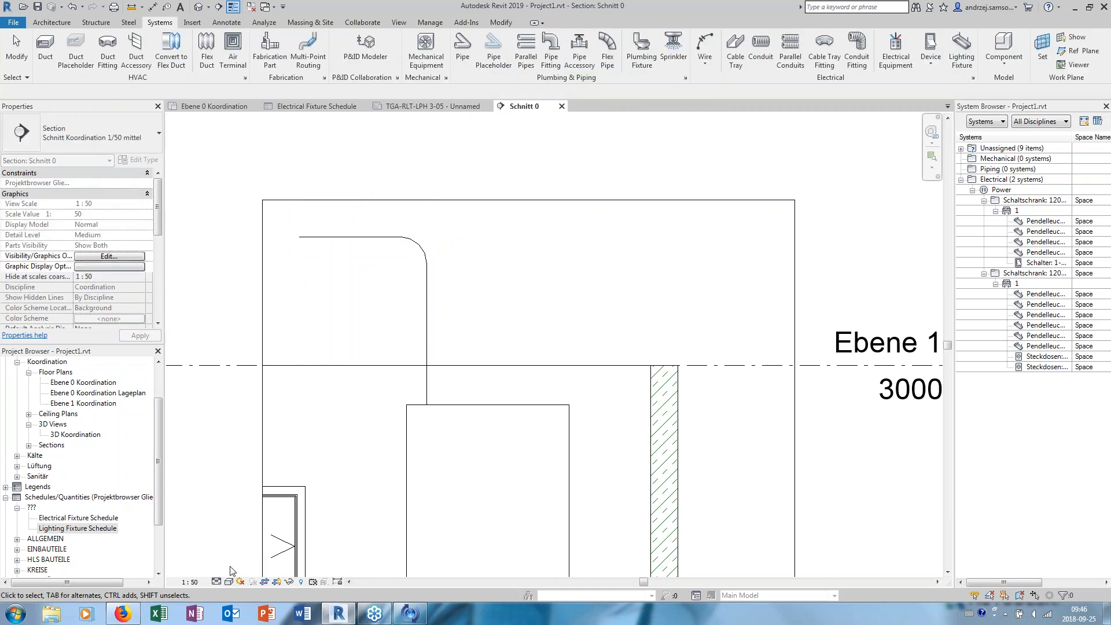
- Remove the view template from section Schnitt 0 and set its detail level to Fine
click(216, 582)
click(226, 567)
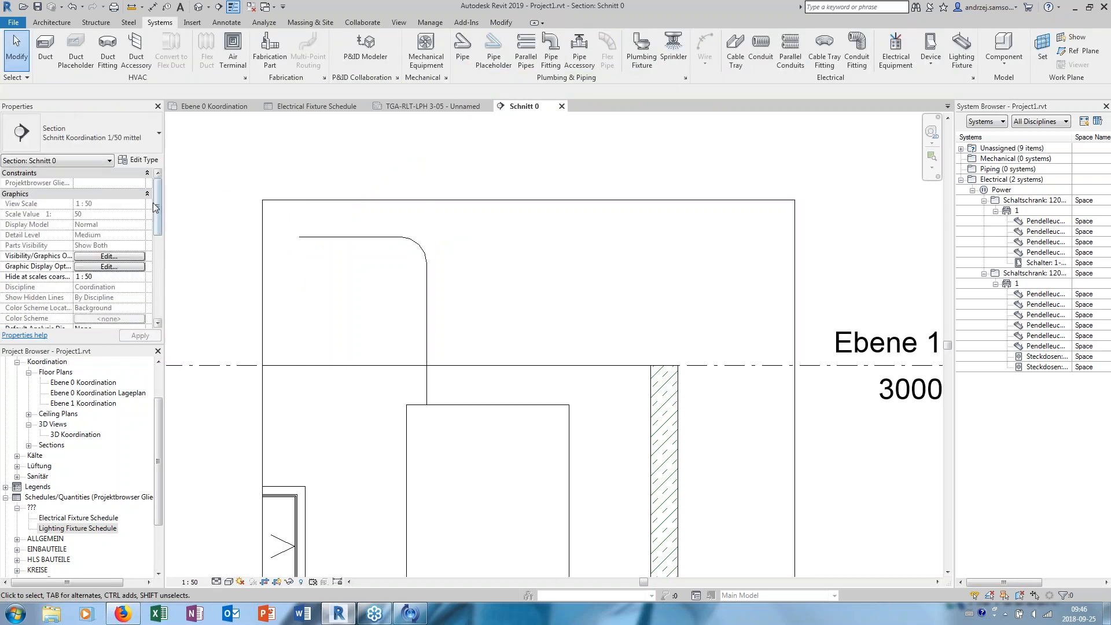
scroll(119, 278, down, 5)
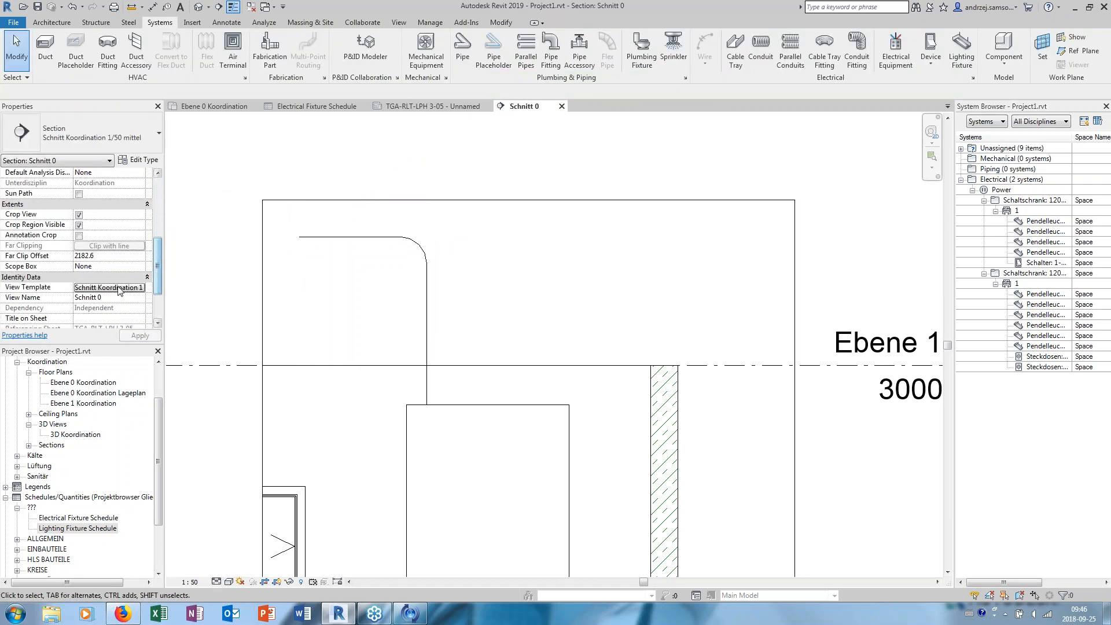
click(119, 288)
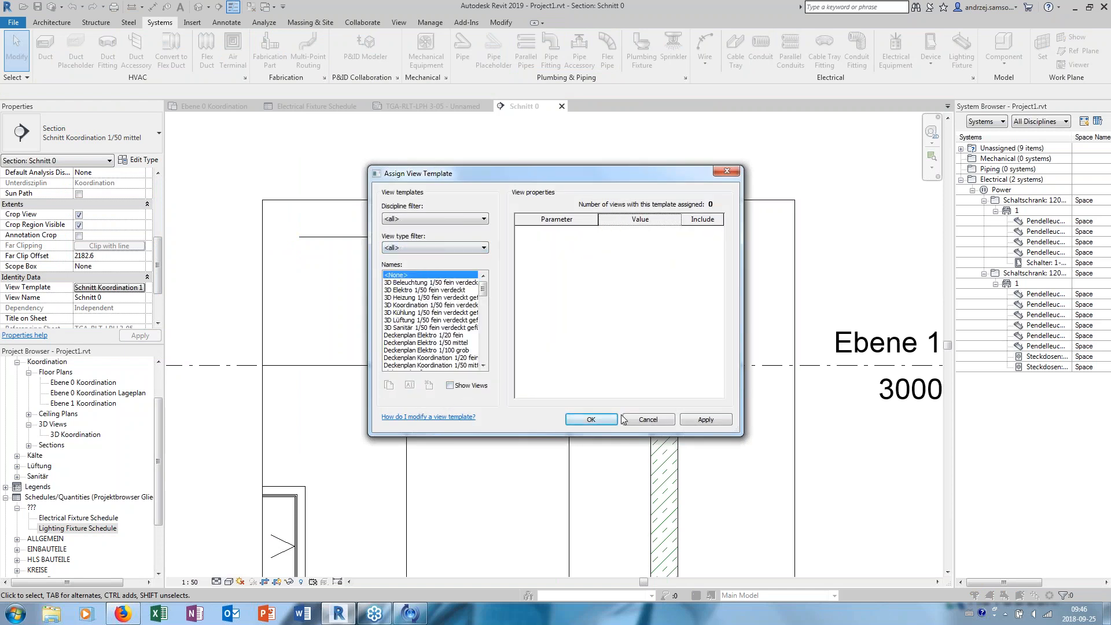
click(590, 419)
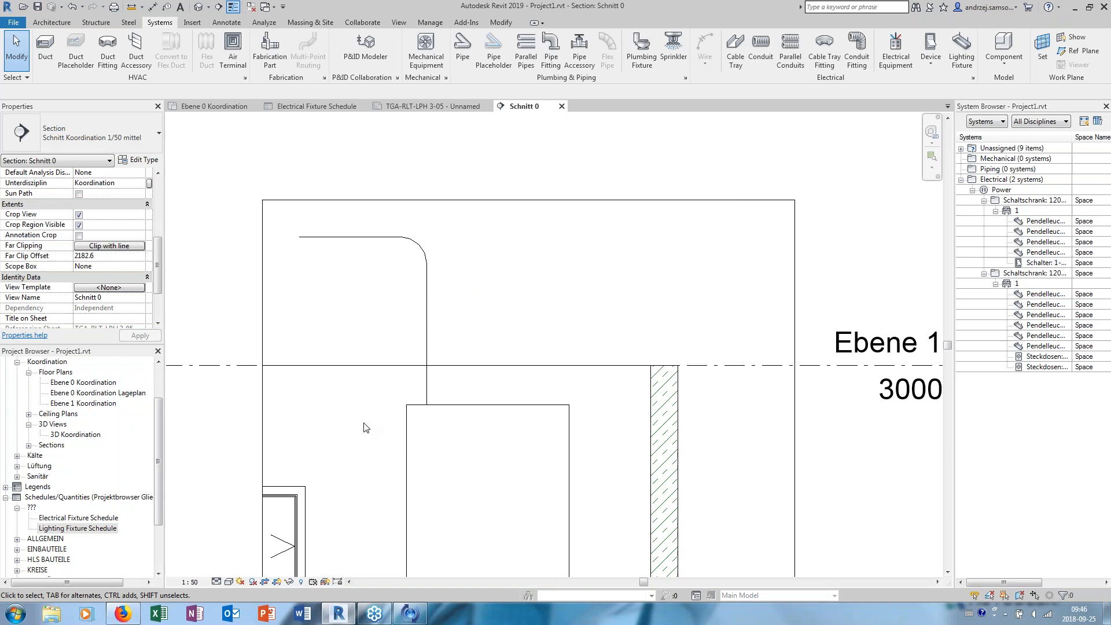
click(216, 584)
click(232, 569)
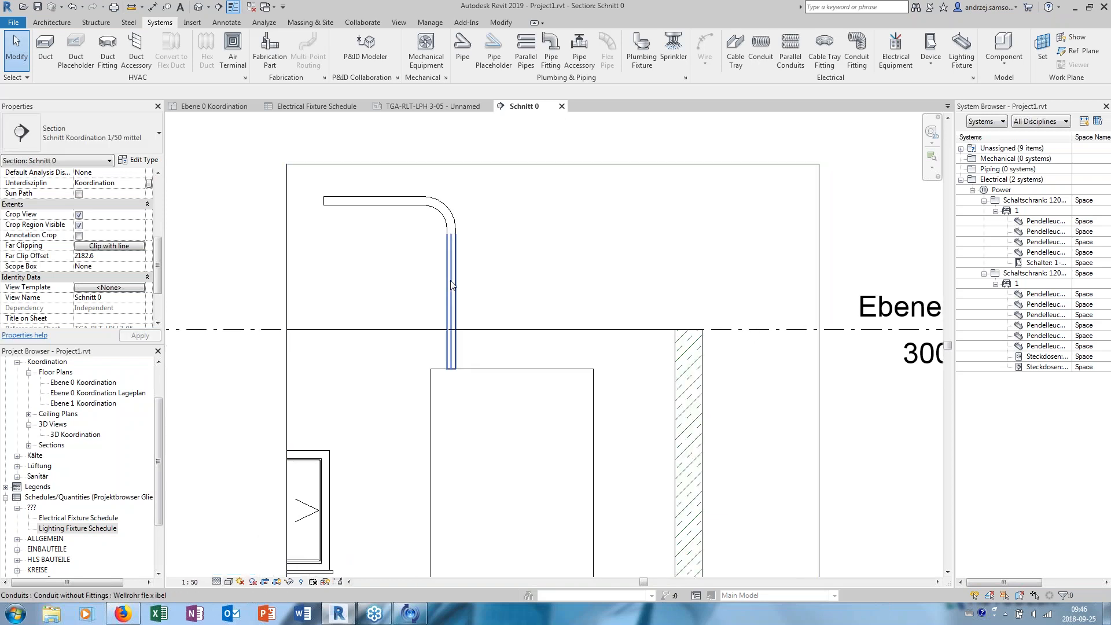
- Lower the conduit's horizontal segment so that it runs just above level Ebene 1
middle_drag(453, 288, 472, 329)
click(396, 242)
drag(396, 243, 412, 322)
key(Escape)
- Create parallel conduits from the whole run with concentric bend radius, horizontal number 4 and horizontal offset 150, offset to its outer side
key(Tab)
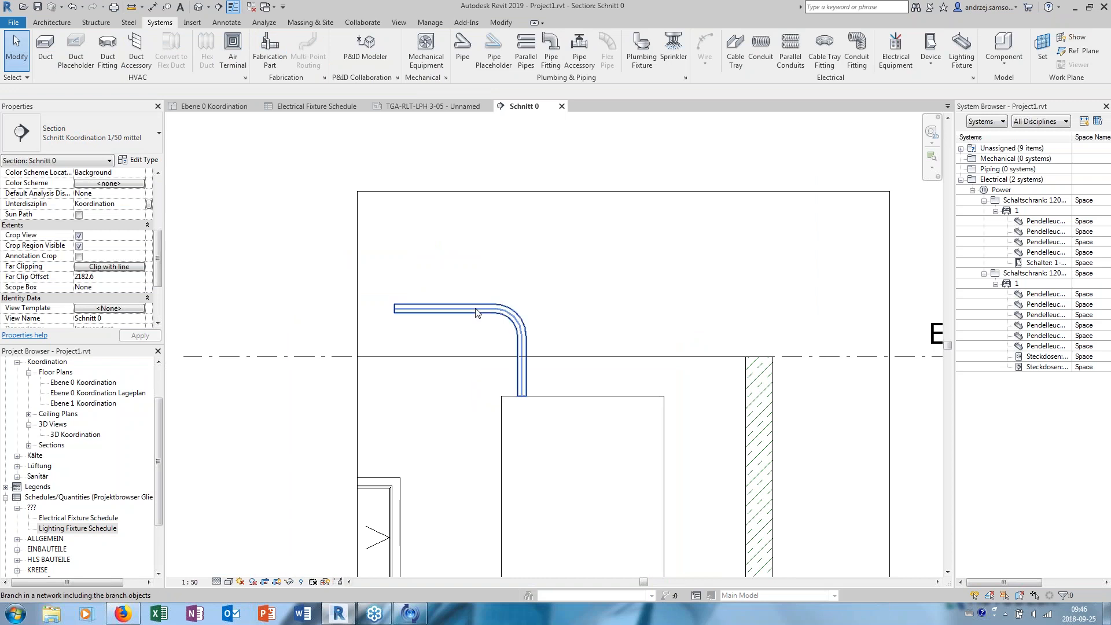
click(475, 312)
click(613, 127)
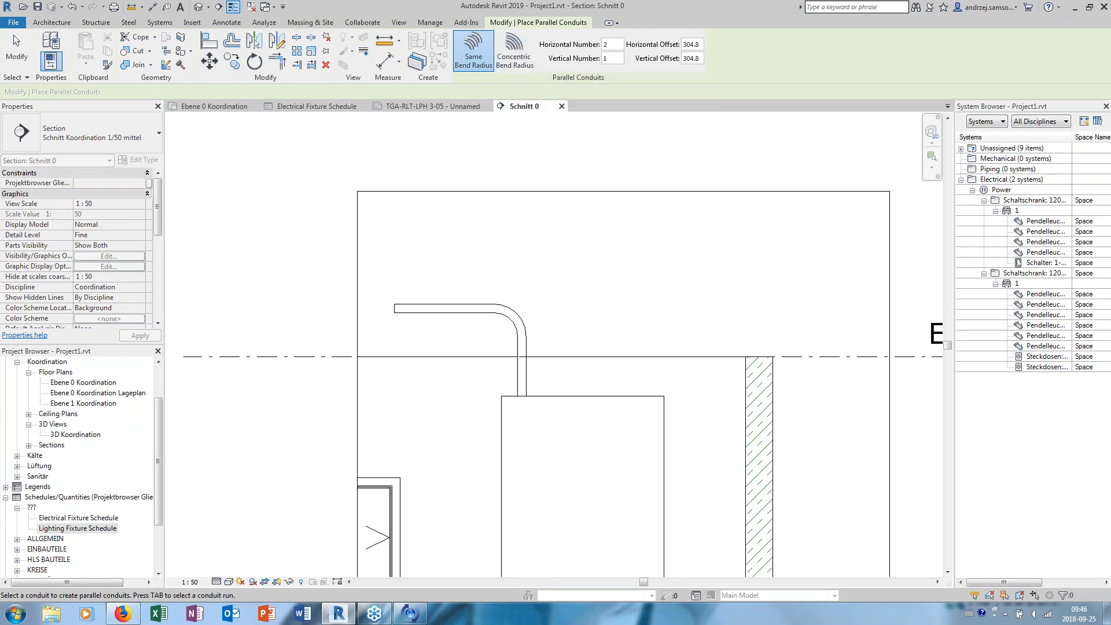
click(519, 68)
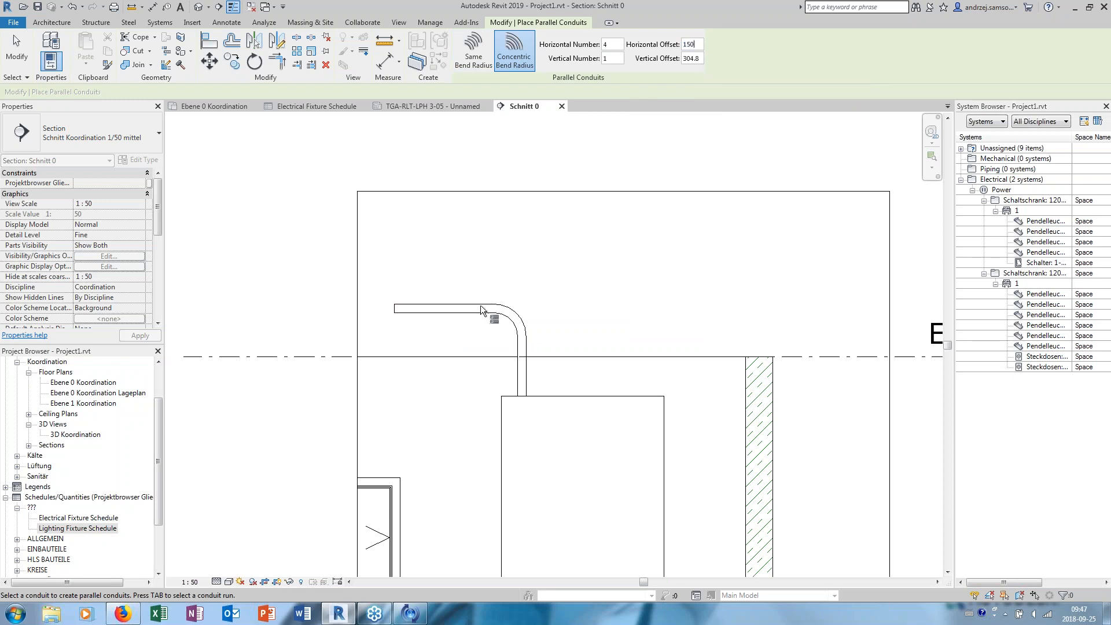
key(Tab)
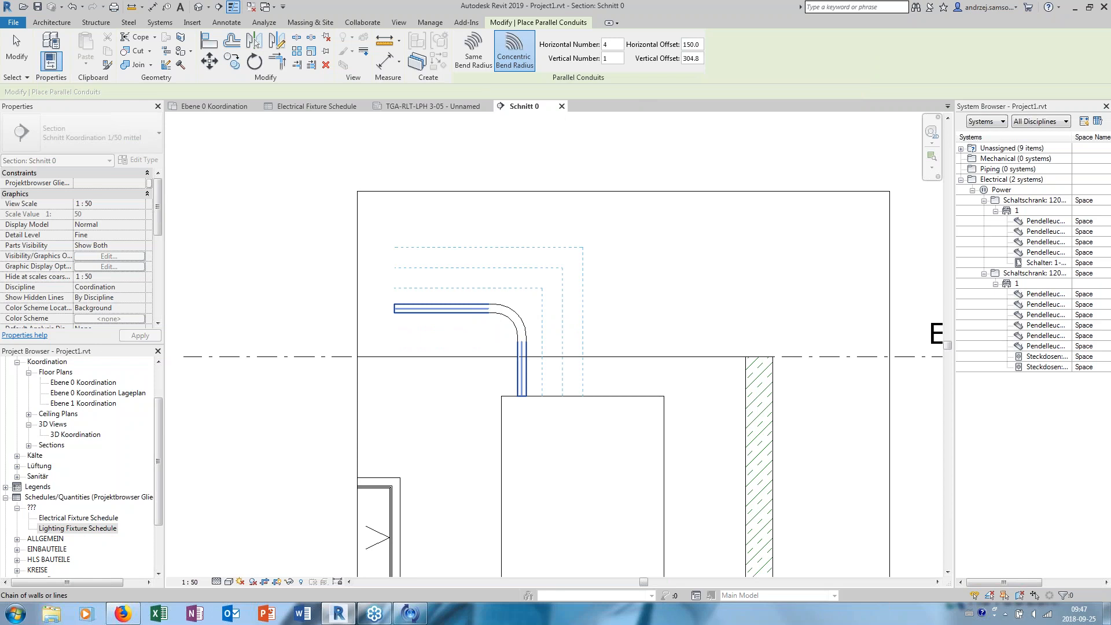
click(467, 305)
key(Escape)
middle_drag(474, 233, 313, 262)
scroll(726, 195, down, 4)
click(596, 253)
scroll(582, 246, up, 1)
key(Escape)
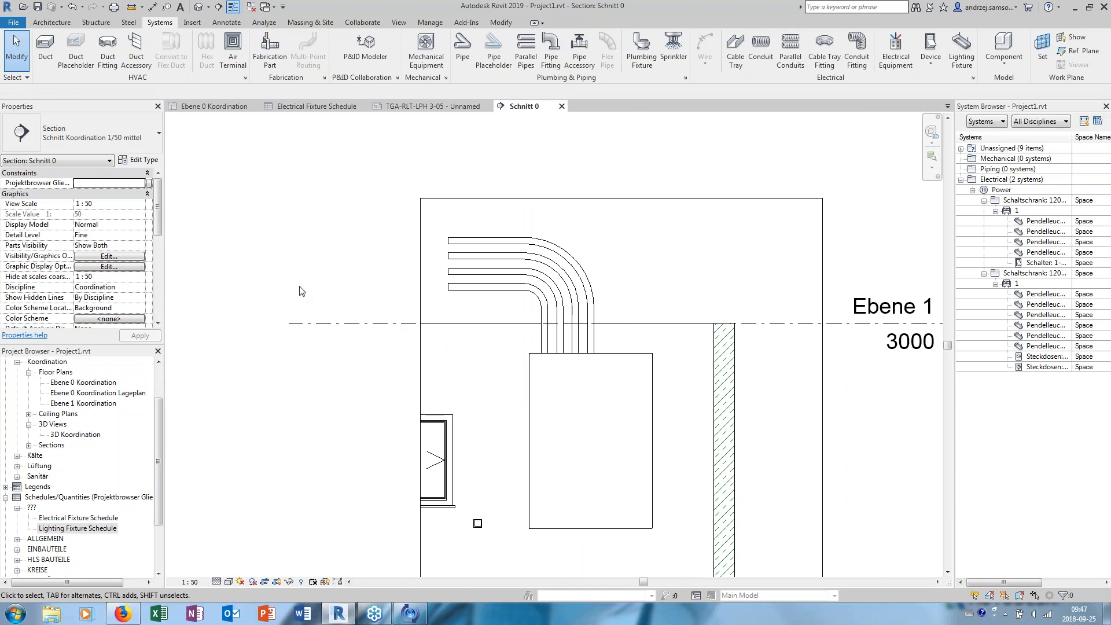
- Open the default 3D view and set its detail level to Fine
click(91, 384)
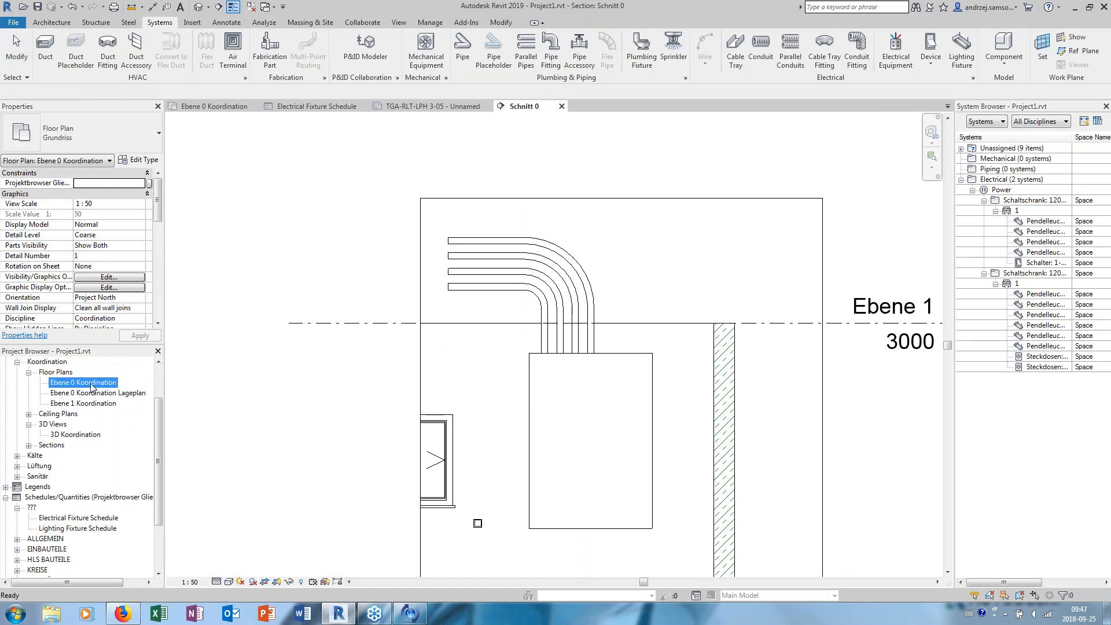
click(204, 11)
scroll(520, 295, up, 4)
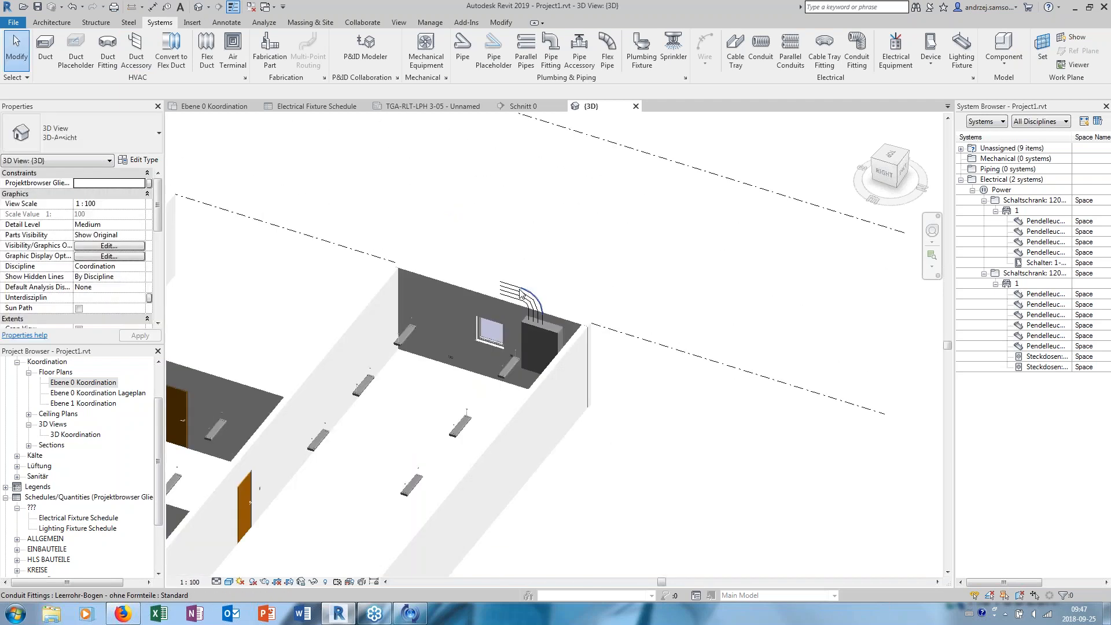
scroll(521, 295, up, 3)
click(228, 581)
click(234, 572)
- Examine the parallel conduits on top of the cabinet and the surrounding room from several angles in 3D
shift+middle_drag(380, 461, 902, 556)
scroll(608, 313, up, 1)
middle_drag(622, 317, 545, 320)
scroll(400, 211, up, 2)
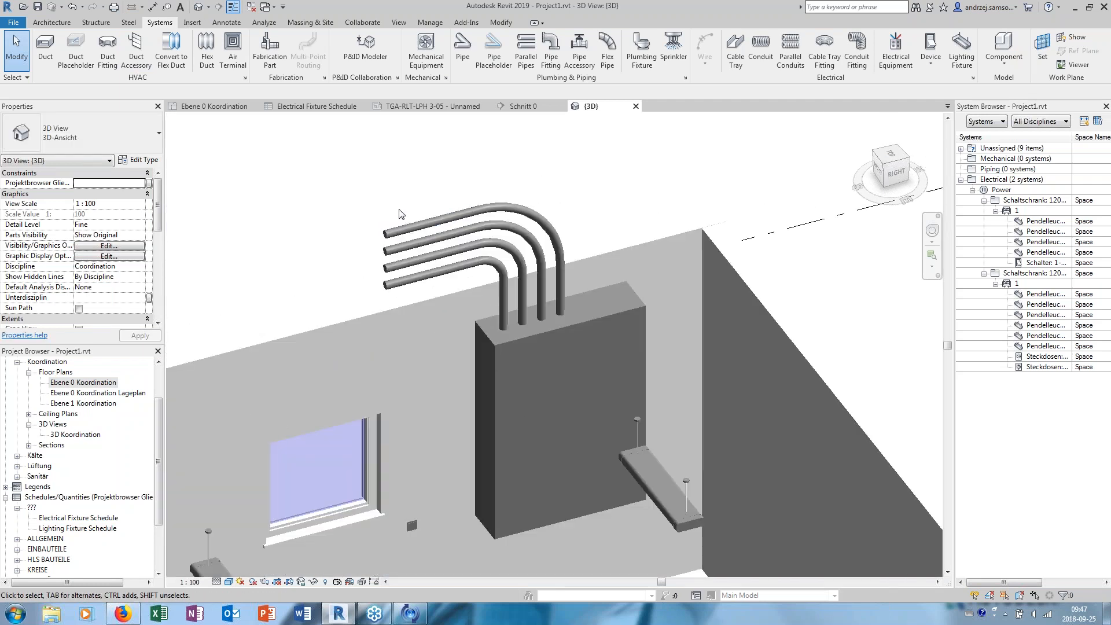
scroll(359, 199, down, 1)
shift+middle_drag(358, 199, 403, 211)
scroll(404, 212, down, 2)
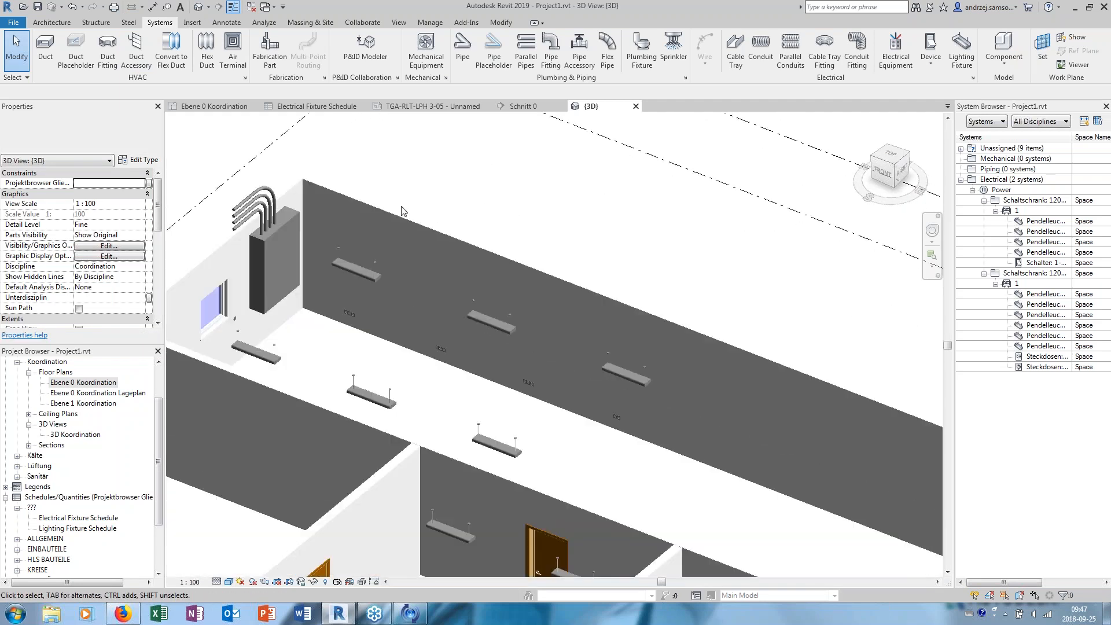
scroll(301, 254, up, 4)
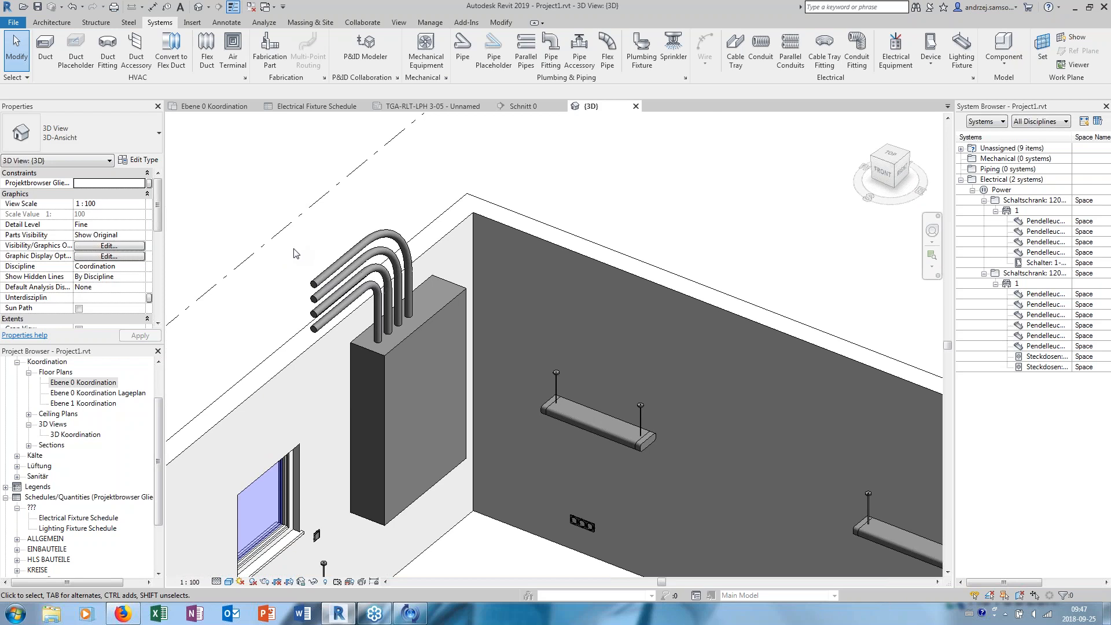
- Open the Ebene 0 Koordination floor plan and set its detail level to Fine
double_click(75, 384)
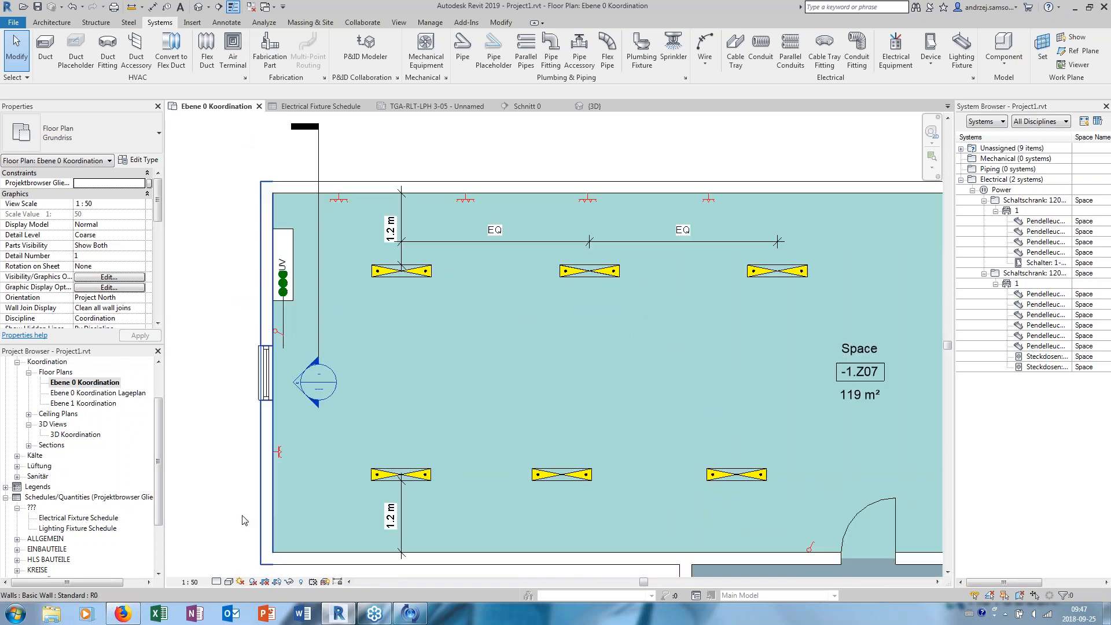
click(216, 582)
click(231, 570)
scroll(290, 353, up, 3)
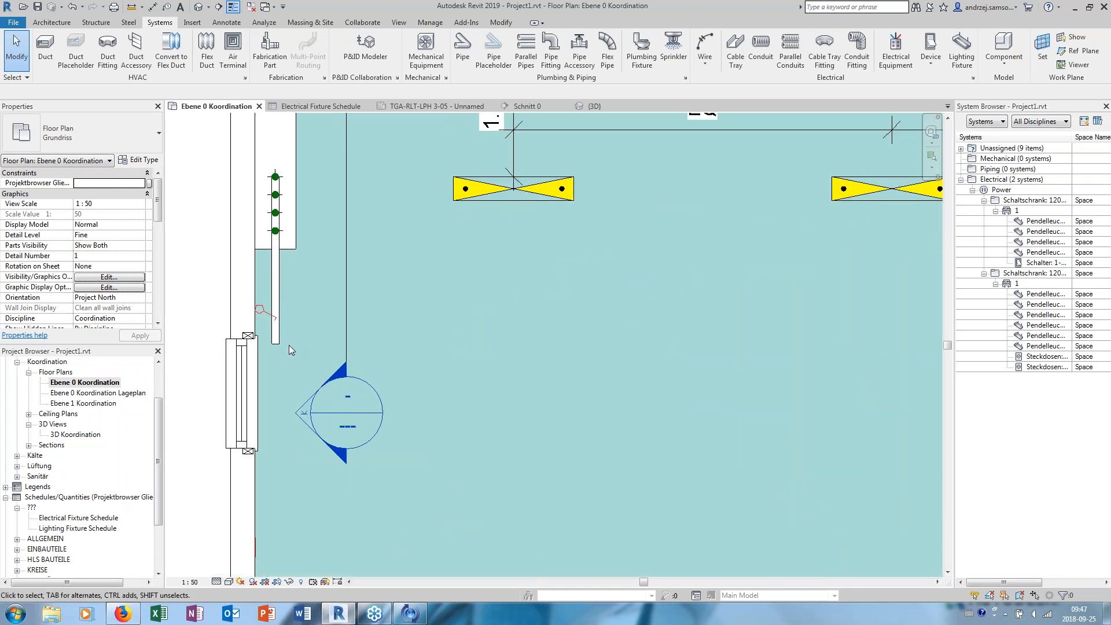
- Close the Electrical Fixture Schedule and the TGA-RLT-LPH 3-05 sheet, keeping the floor plan active
scroll(293, 313, down, 3)
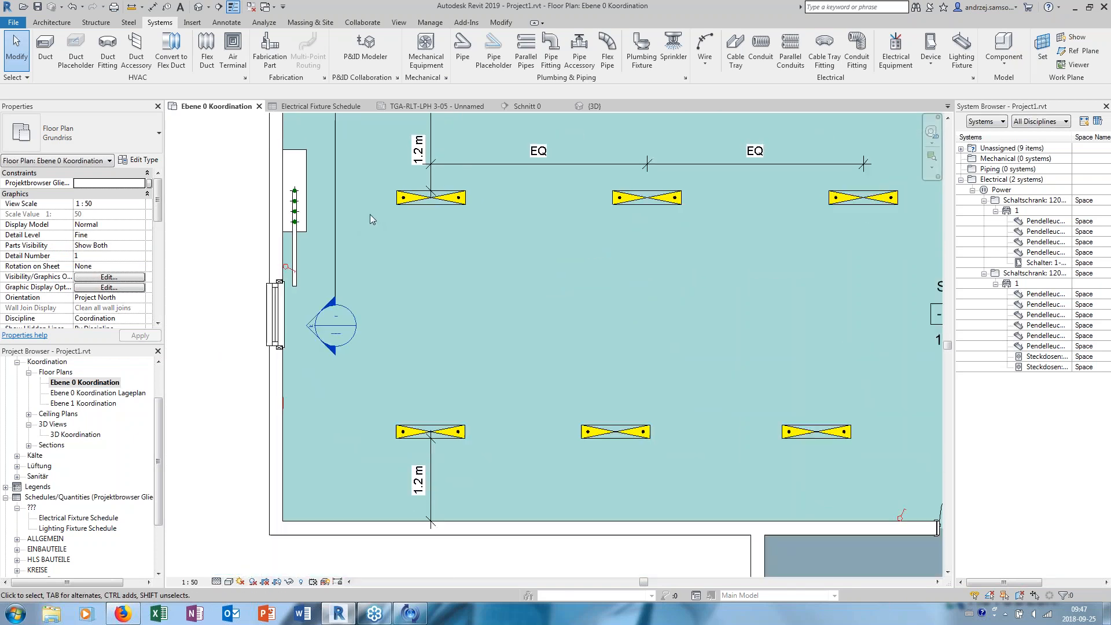
click(367, 106)
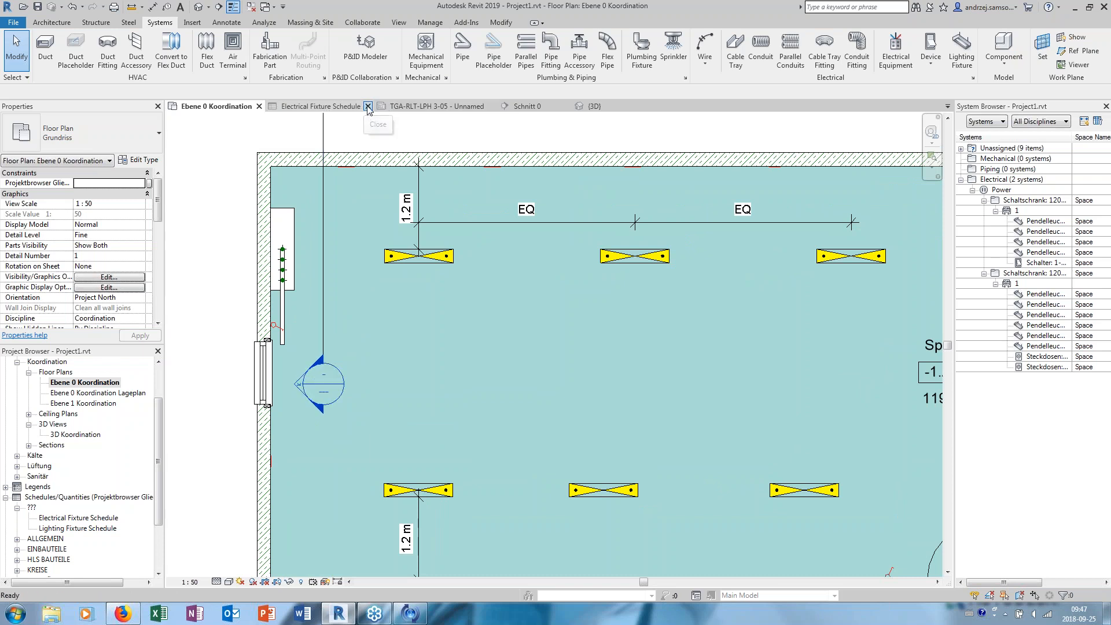
click(383, 106)
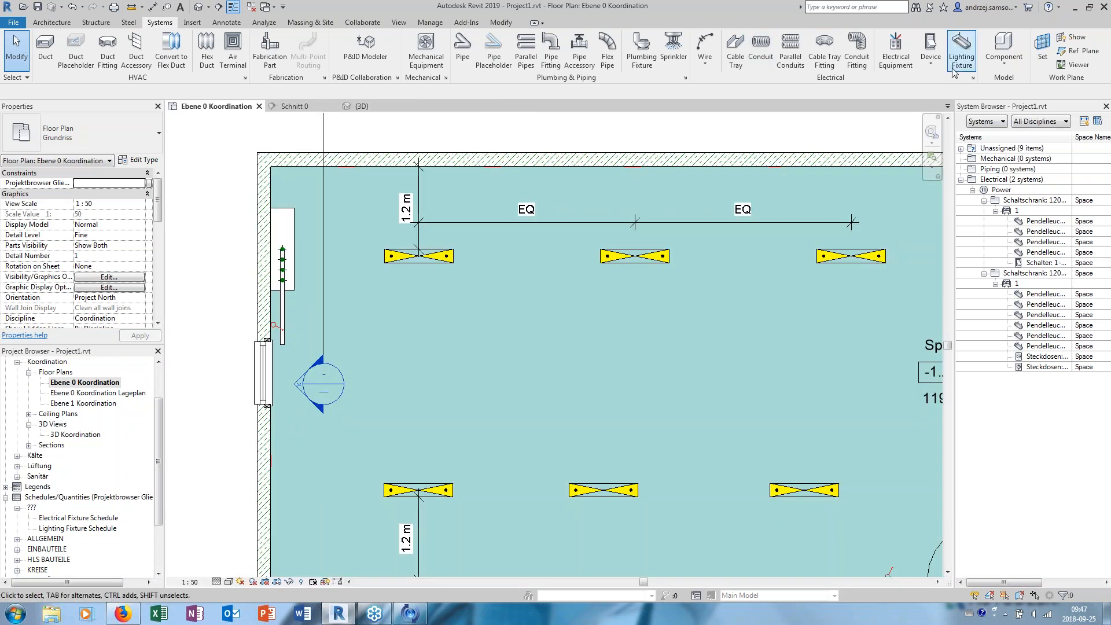
- Tile the open views and close the 3D view, leaving the floor plan and Schnitt 0 side by side
click(398, 22)
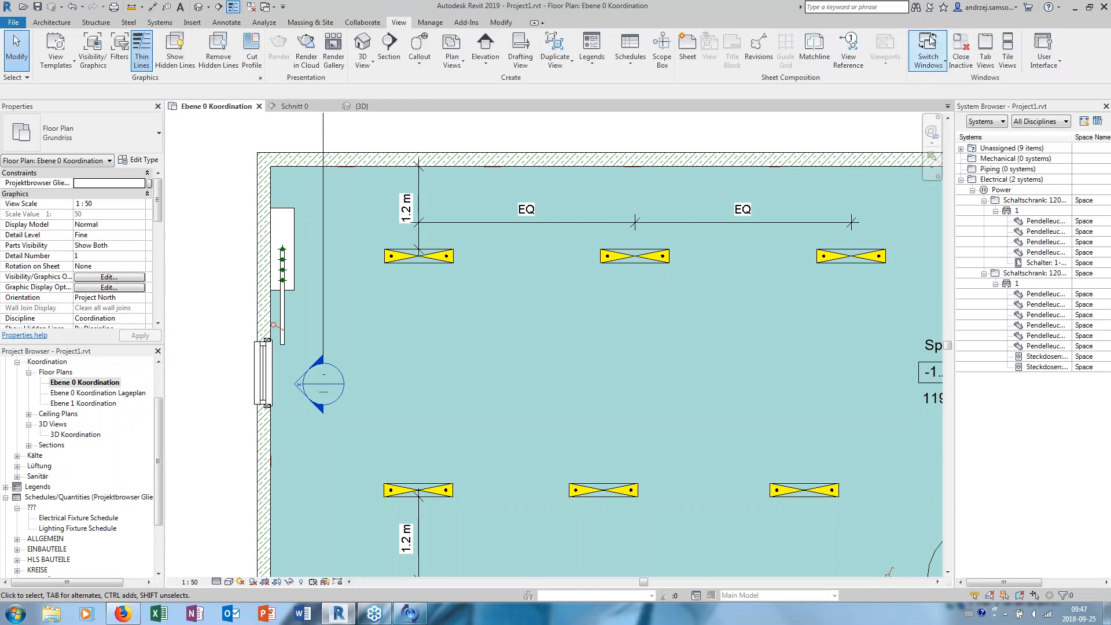
click(1007, 49)
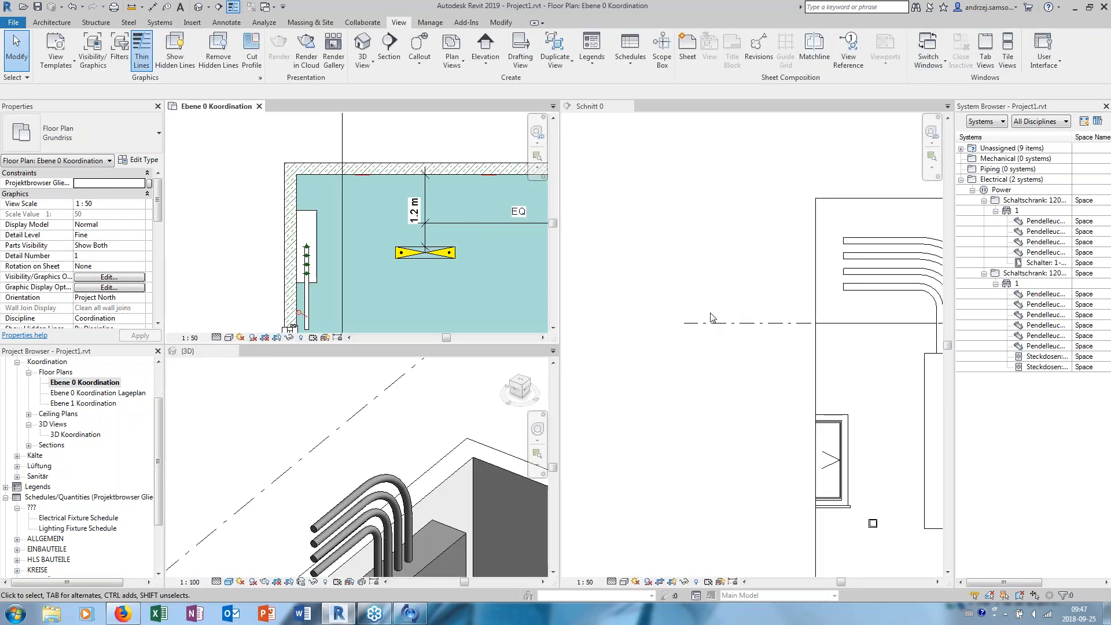
scroll(715, 309, down, 2)
scroll(570, 292, up, 2)
middle_drag(498, 234, 454, 184)
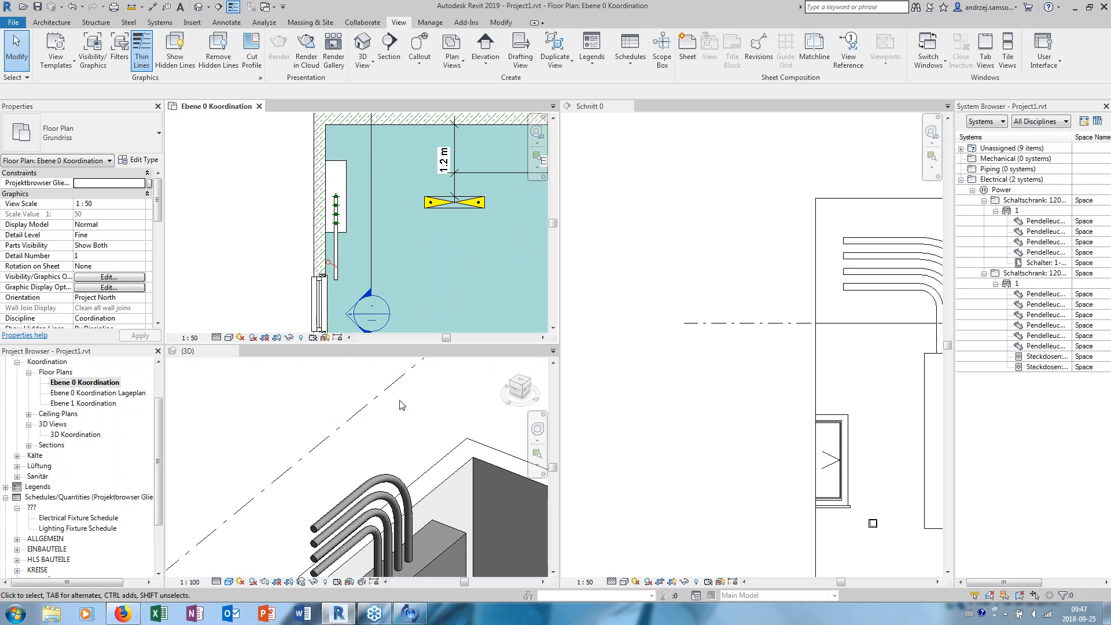
click(183, 353)
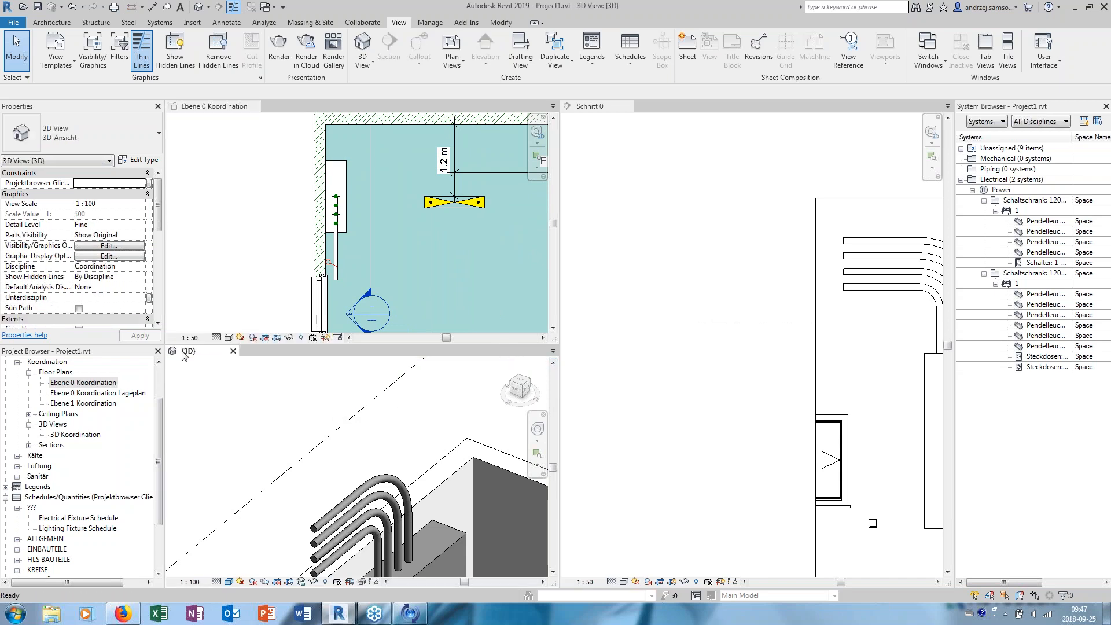
click(233, 352)
middle_drag(454, 210, 408, 276)
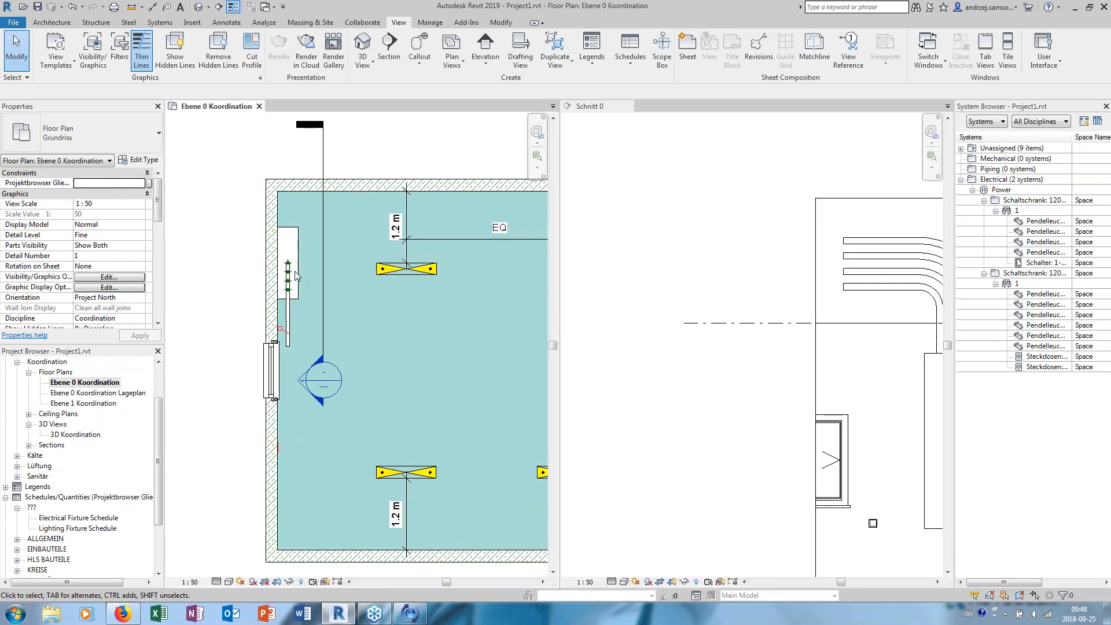
scroll(405, 276, up, 1)
- Select the uppermost conduit in Schnitt 0 and extend it in the floor plan with a perpendicular conduit about 2800 mm into the room
click(679, 339)
middle_drag(815, 343, 641, 316)
scroll(689, 258, up, 2)
middle_drag(689, 258, 728, 319)
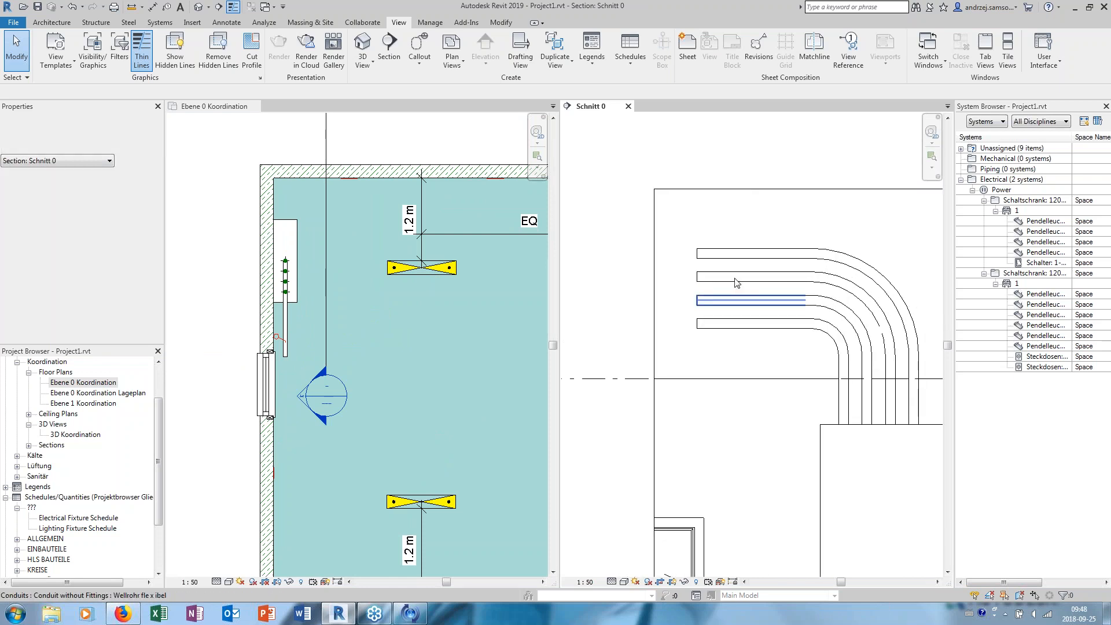
click(741, 255)
scroll(288, 350, up, 2)
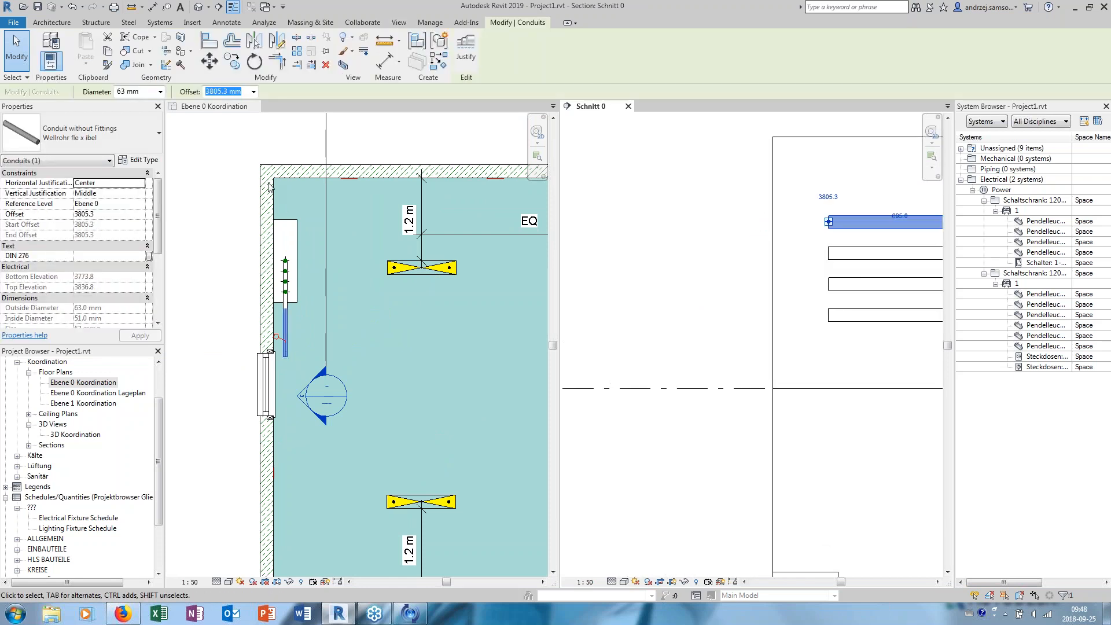
click(269, 144)
scroll(287, 356, up, 2)
right_click(283, 357)
click(327, 136)
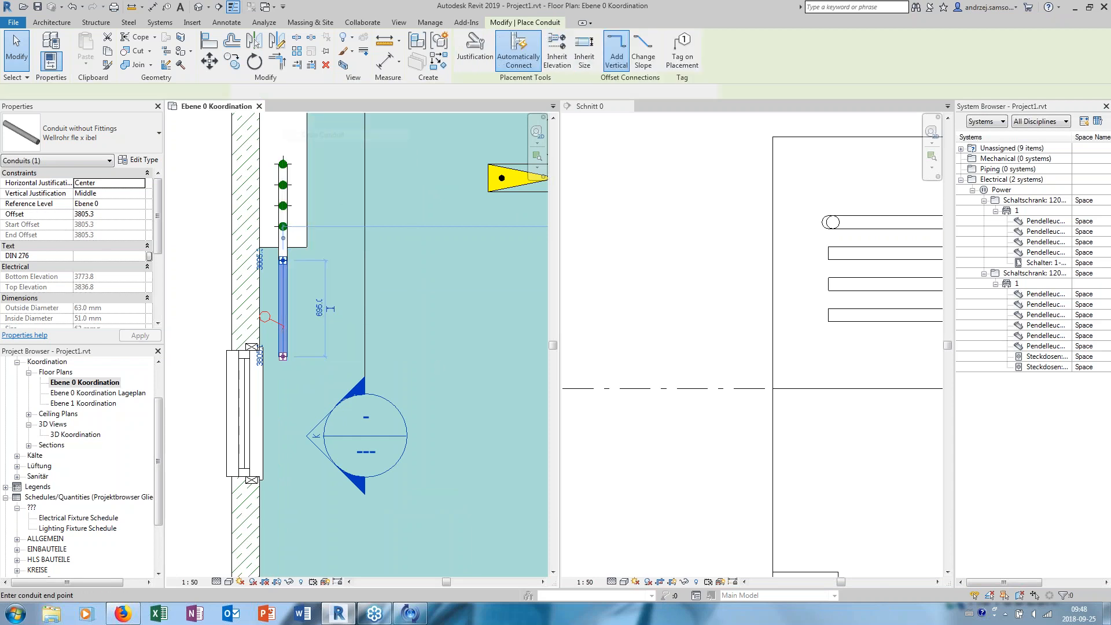
scroll(174, 369, down, 2)
click(377, 362)
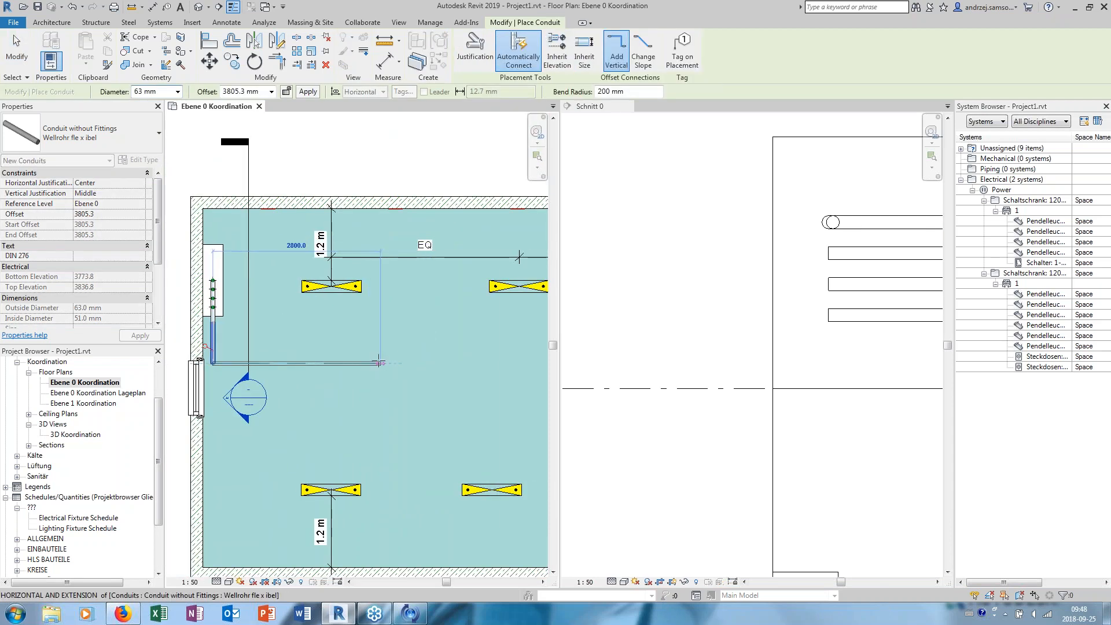
click(767, 283)
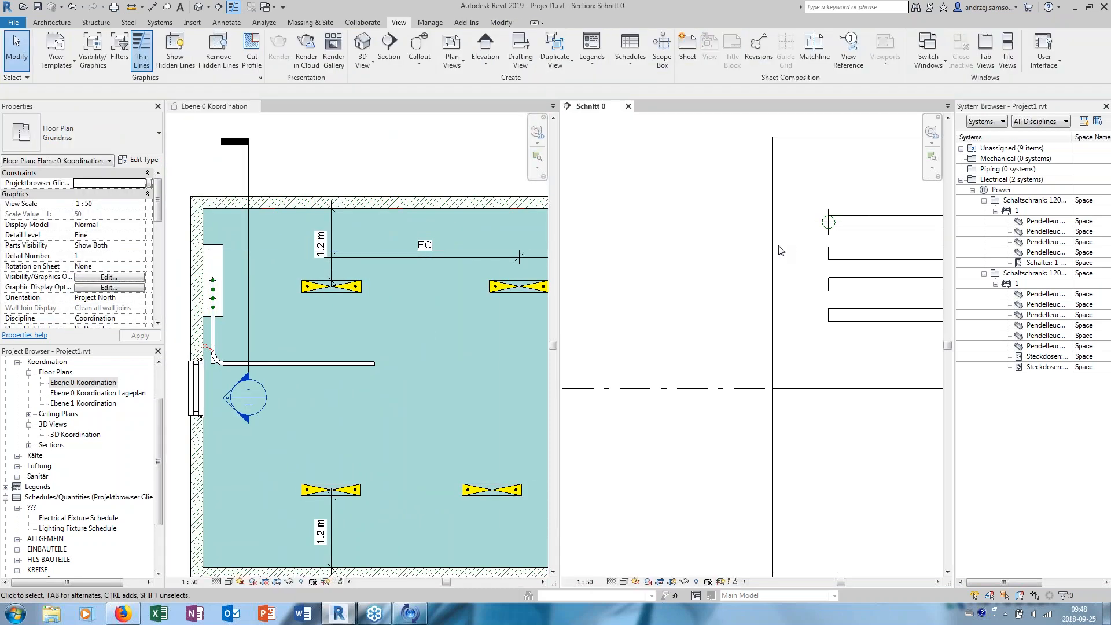
- Create parallel conduits from the new horizontal run on its lower side in the floor plan, with 4 horizontal conduits at 150 mm offset
click(453, 325)
middle_drag(453, 325, 546, 325)
scroll(396, 355, up, 2)
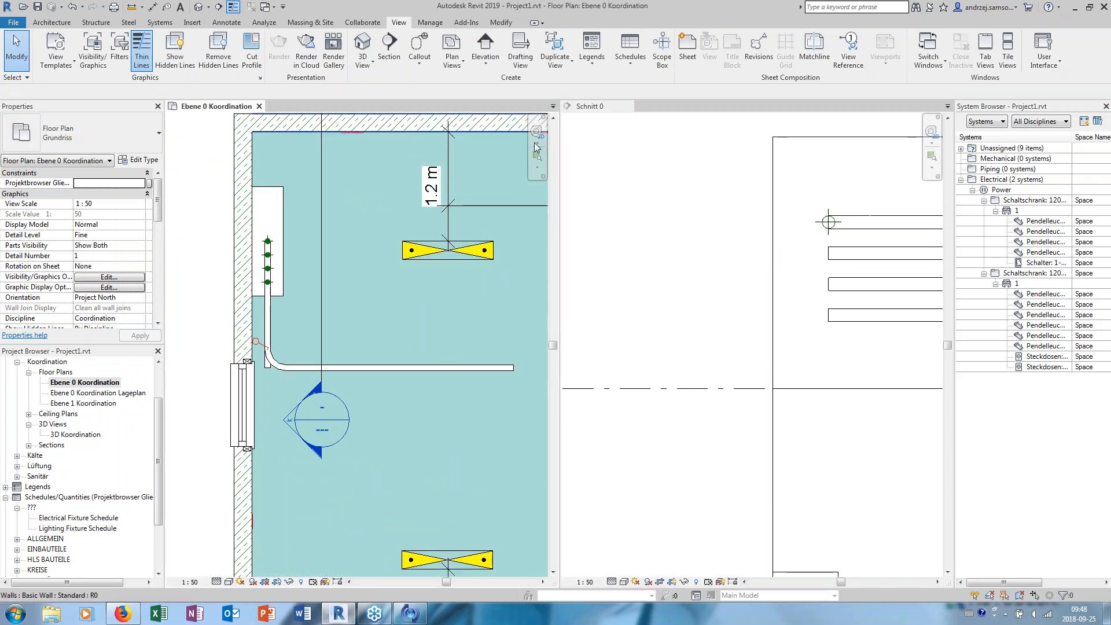
click(593, 184)
click(160, 22)
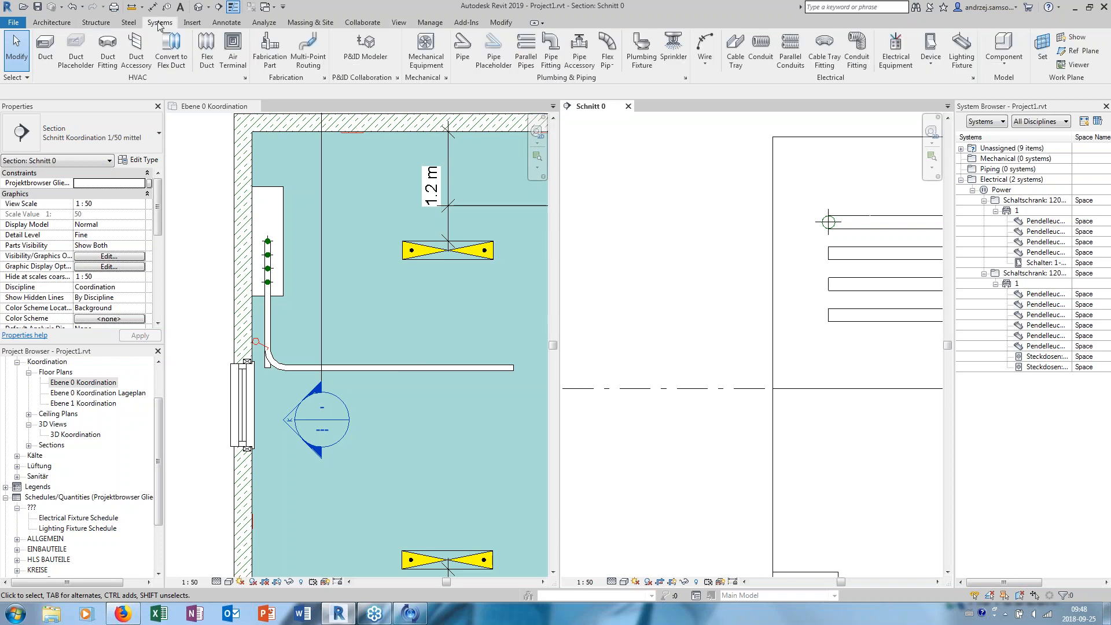
click(791, 58)
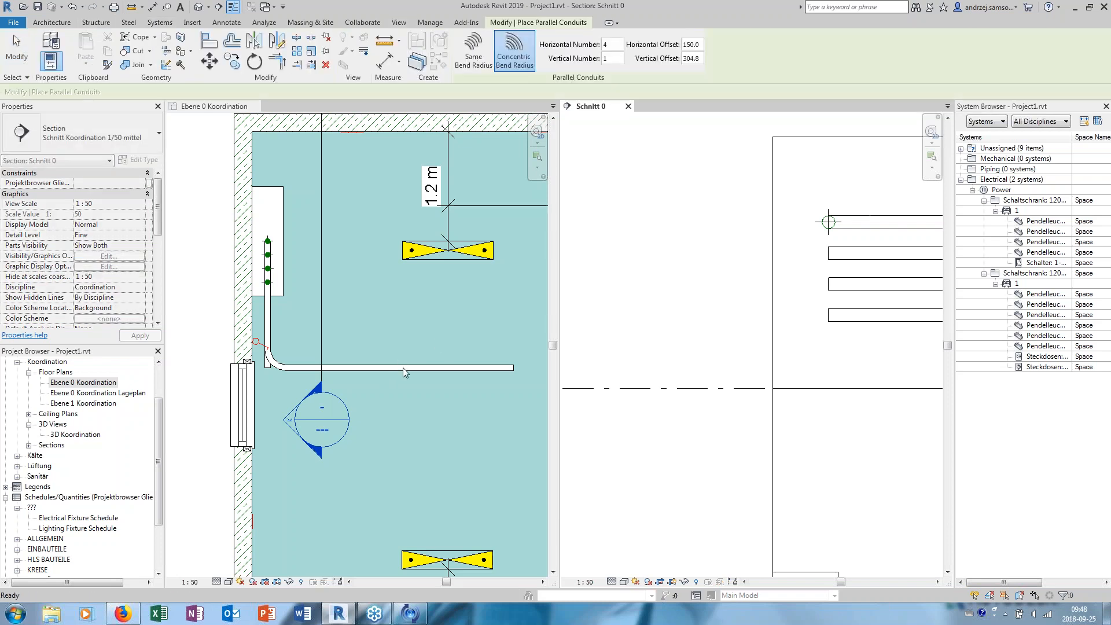
click(417, 357)
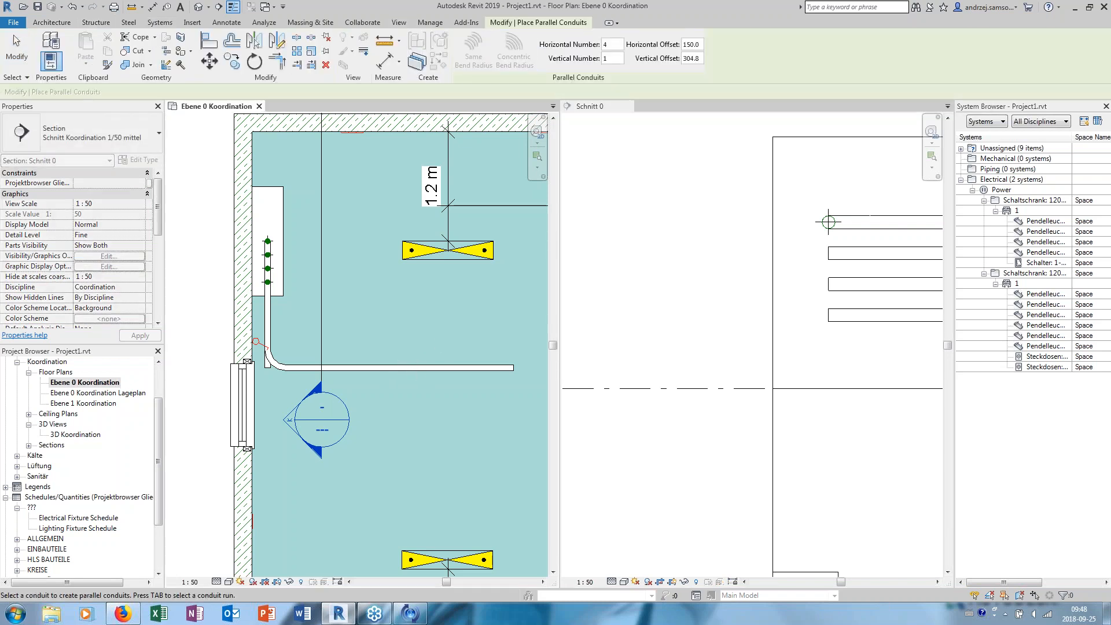
click(421, 369)
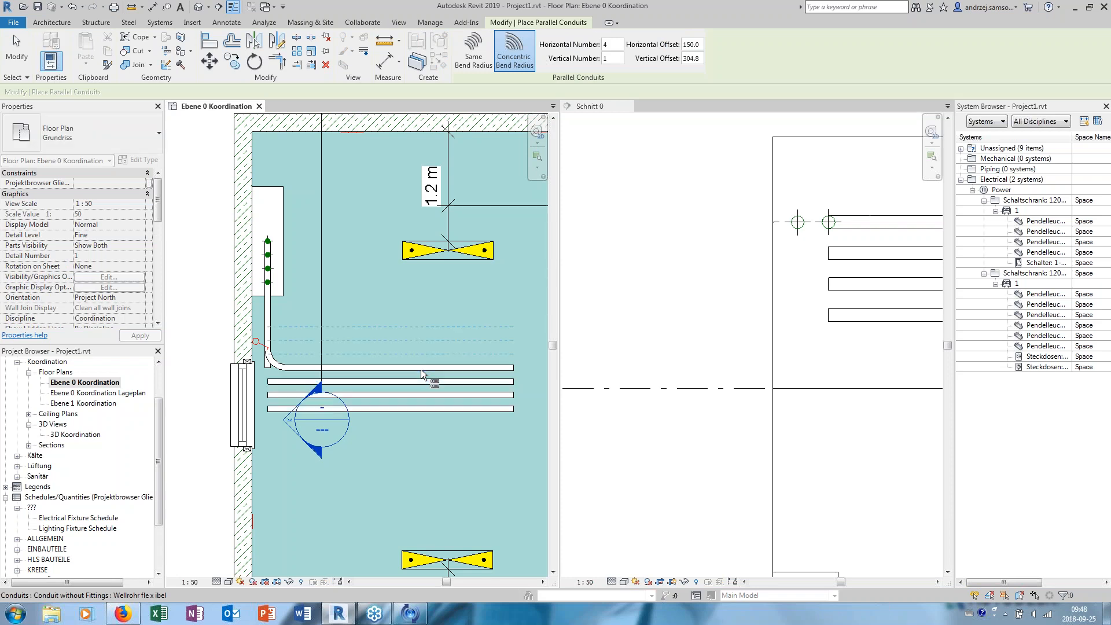
key(Escape)
- Shorten the three parallel conduits by moving their wall-side ends away from the bend in the floor plan
scroll(270, 375, up, 2)
click(276, 397)
drag(259, 392, 387, 391)
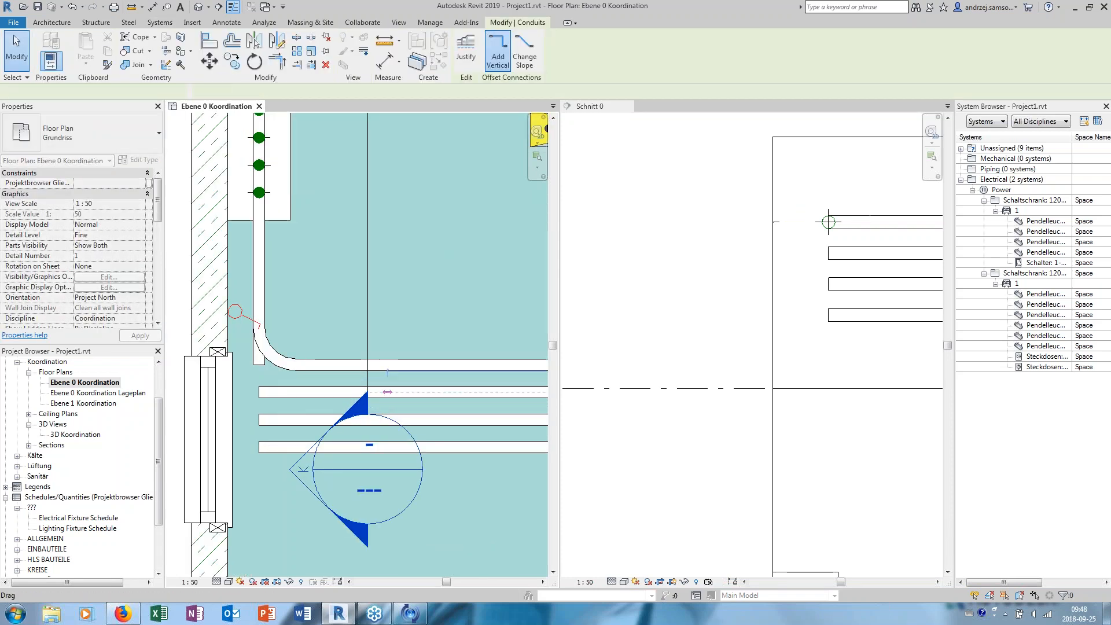
middle_drag(336, 406, 289, 402)
click(237, 416)
drag(213, 415, 317, 434)
click(237, 443)
drag(213, 442, 342, 444)
- Align the wall-side end of the middle parallel conduit with the end of the one above it
key(a)
key(l)
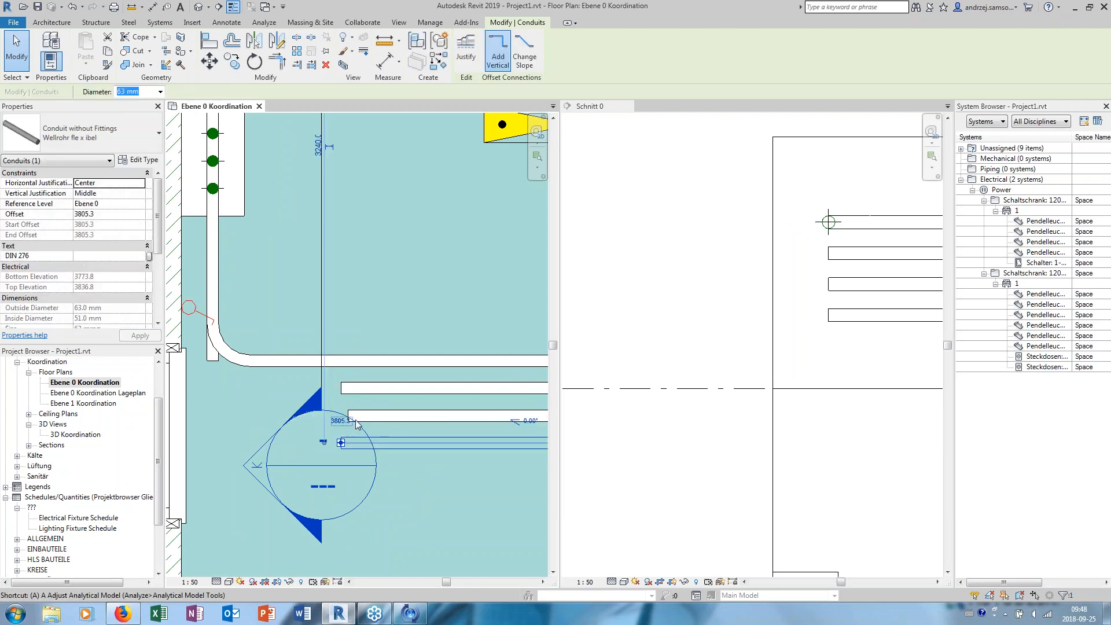
click(340, 386)
click(349, 415)
key(Escape)
- Extend the second-highest cabinet conduit in the floor plan to 845 mm, level with the first parallel conduit
scroll(370, 353, down, 2)
click(251, 359)
click(251, 358)
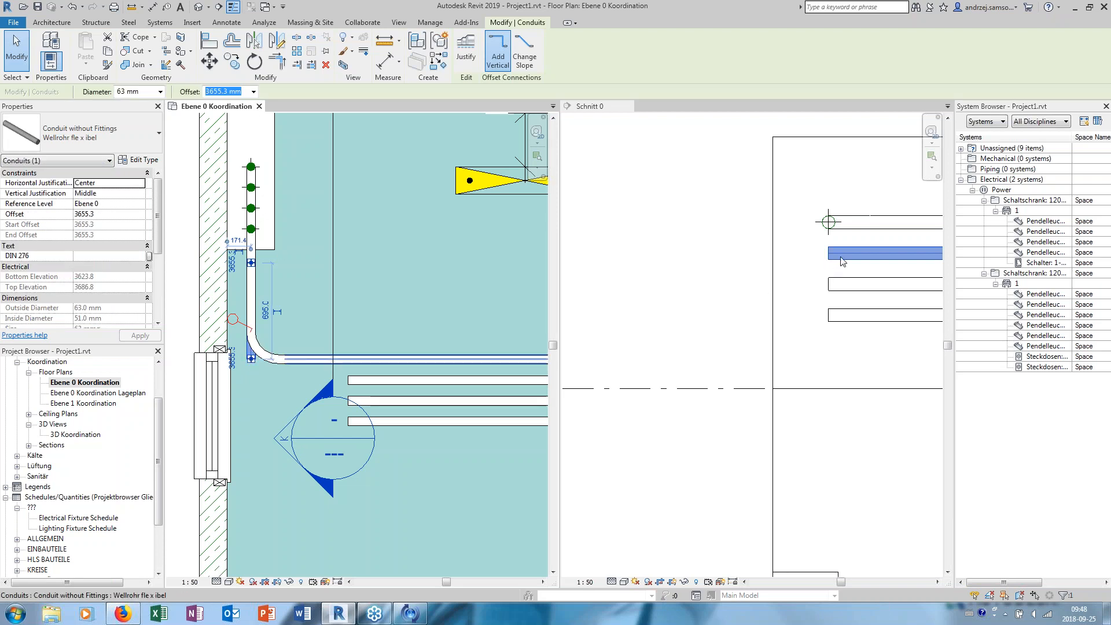
click(842, 262)
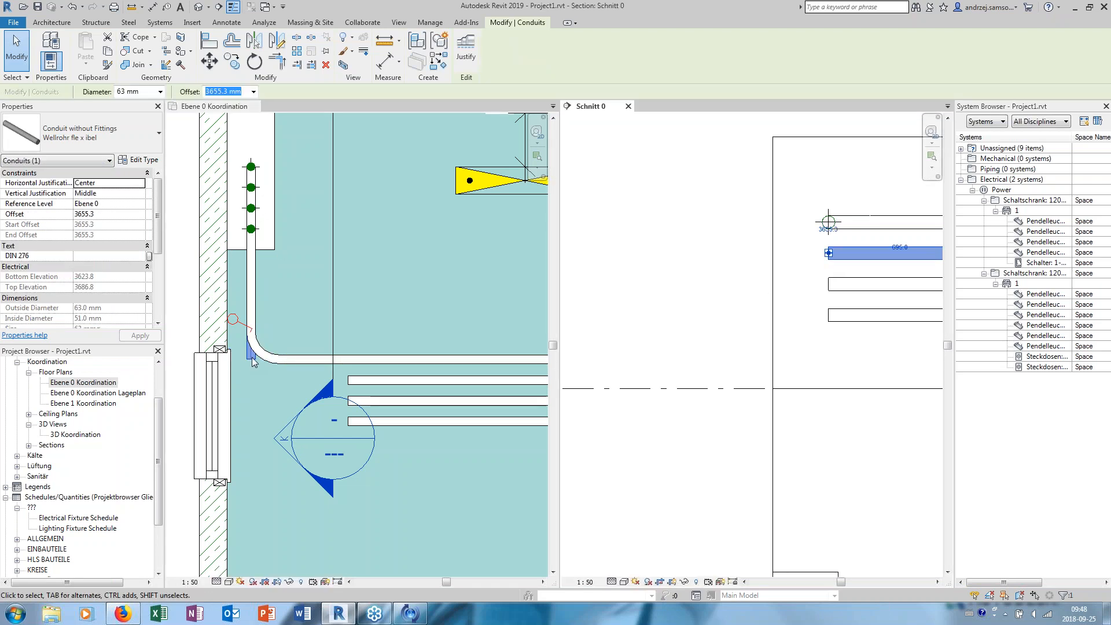
click(255, 377)
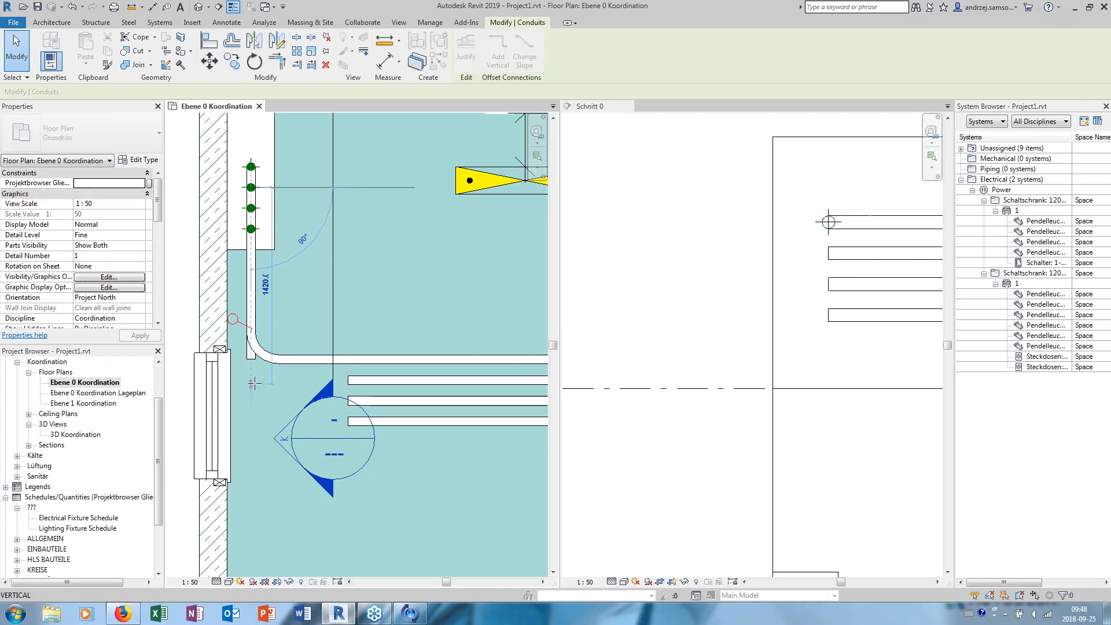
click(251, 380)
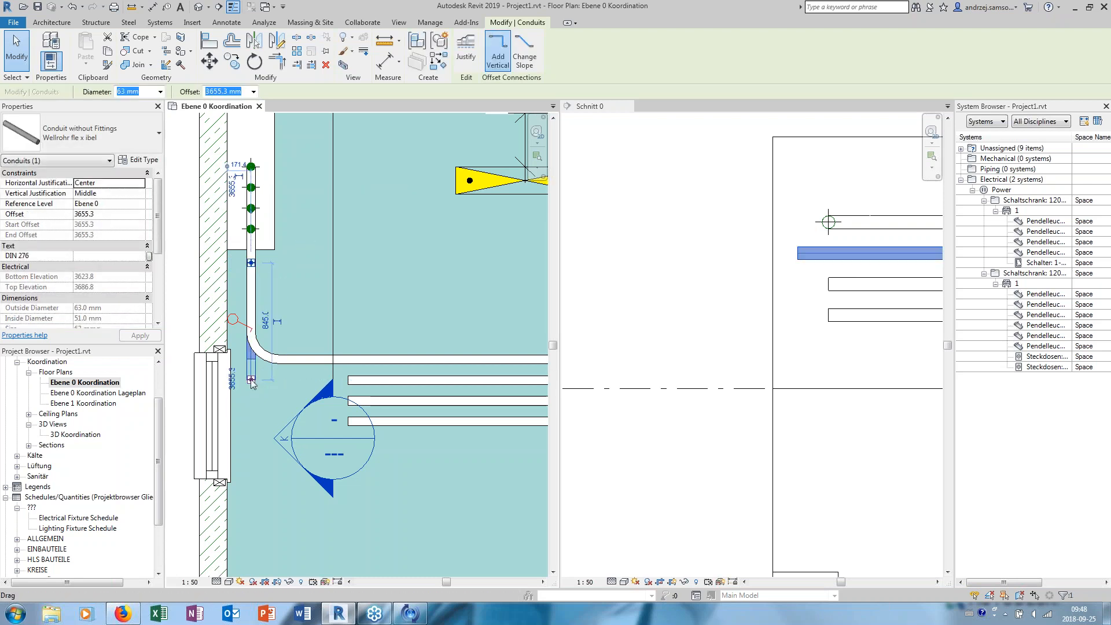
- Try to draw a conduit from the second cabinet conduit's extended end to the first parallel conduit
right_click(251, 380)
click(293, 204)
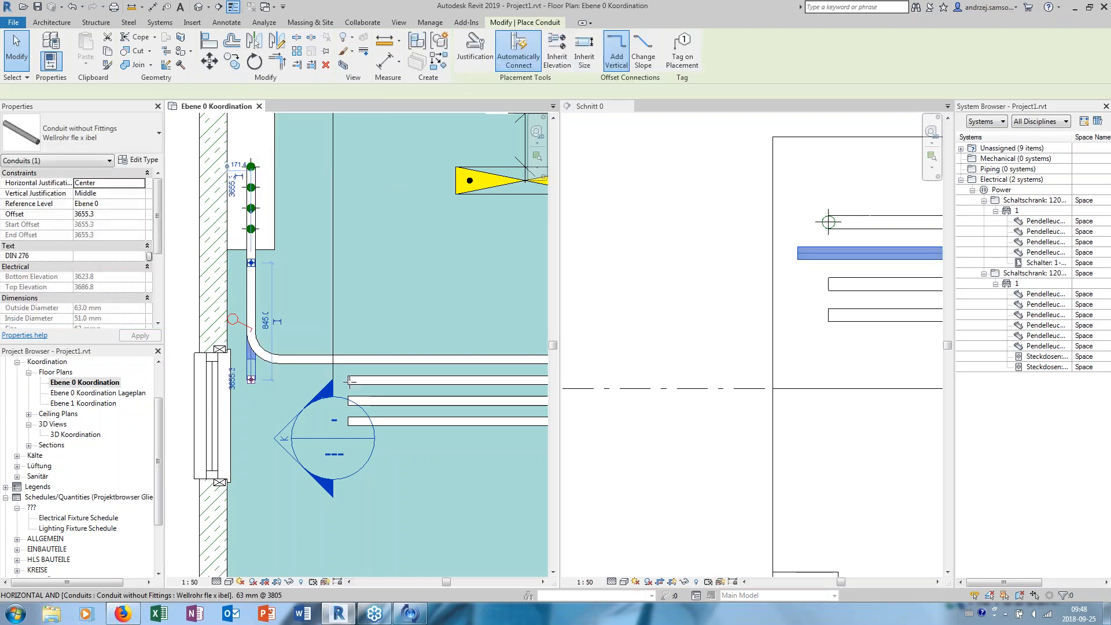
click(797, 253)
key(Escape)
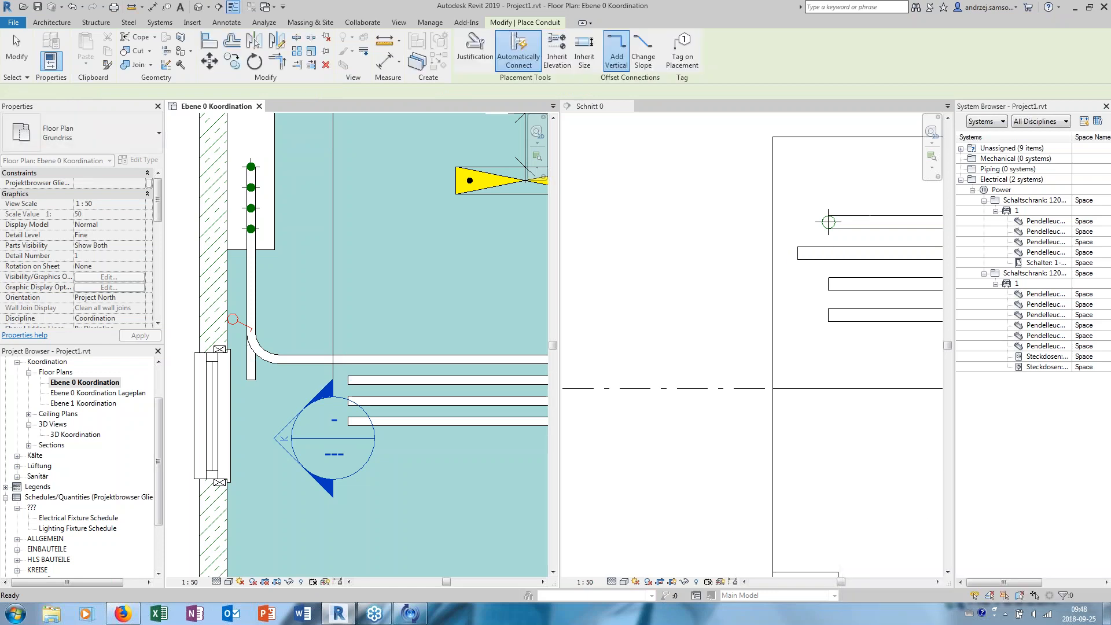
key(Escape)
- Shorten the first parallel conduit further, moving its wall-side end away from the cabinet conduits
scroll(370, 383, down, 2)
middle_drag(327, 382, 239, 382)
click(286, 380)
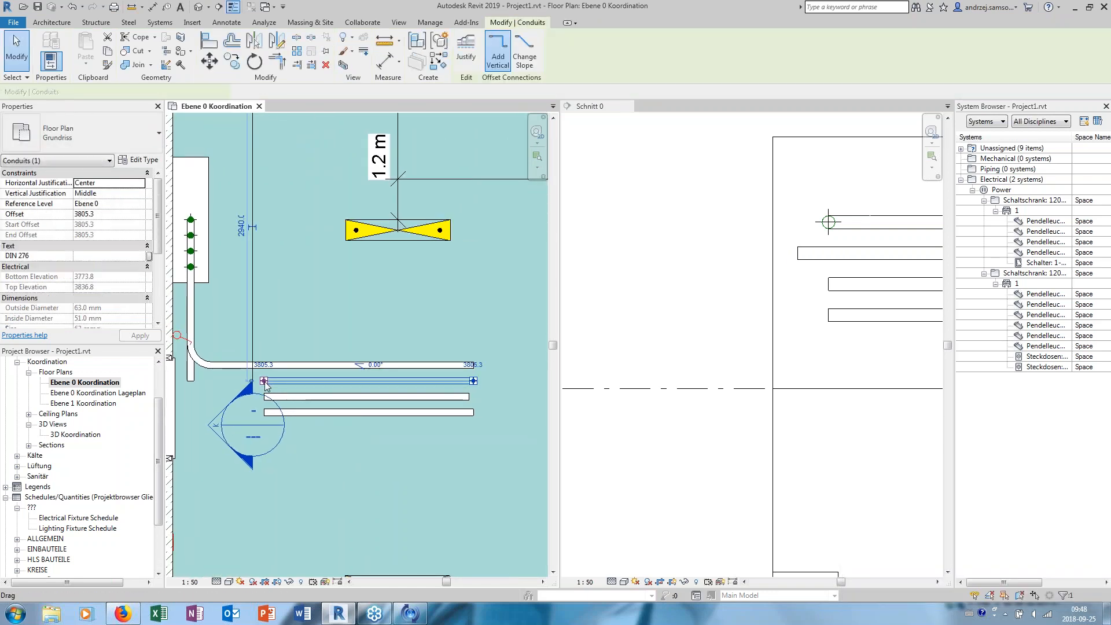
drag(310, 381, 310, 382)
middle_drag(255, 379, 285, 380)
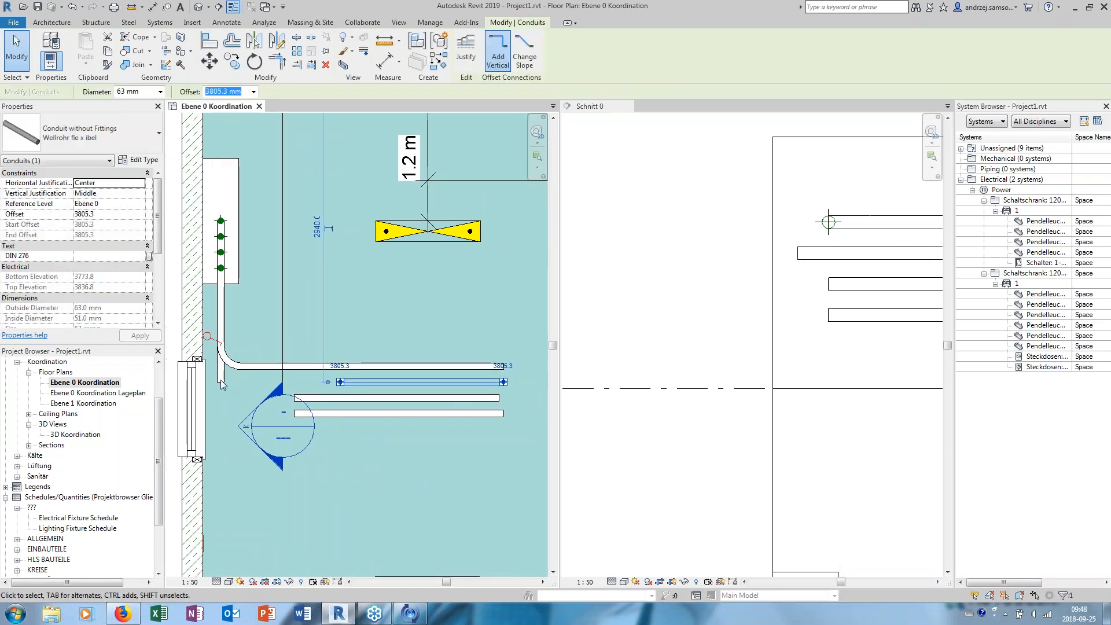
- Draw a short perpendicular conduit from the end of the second cabinet conduit toward the first parallel conduit
click(221, 373)
right_click(221, 382)
click(264, 159)
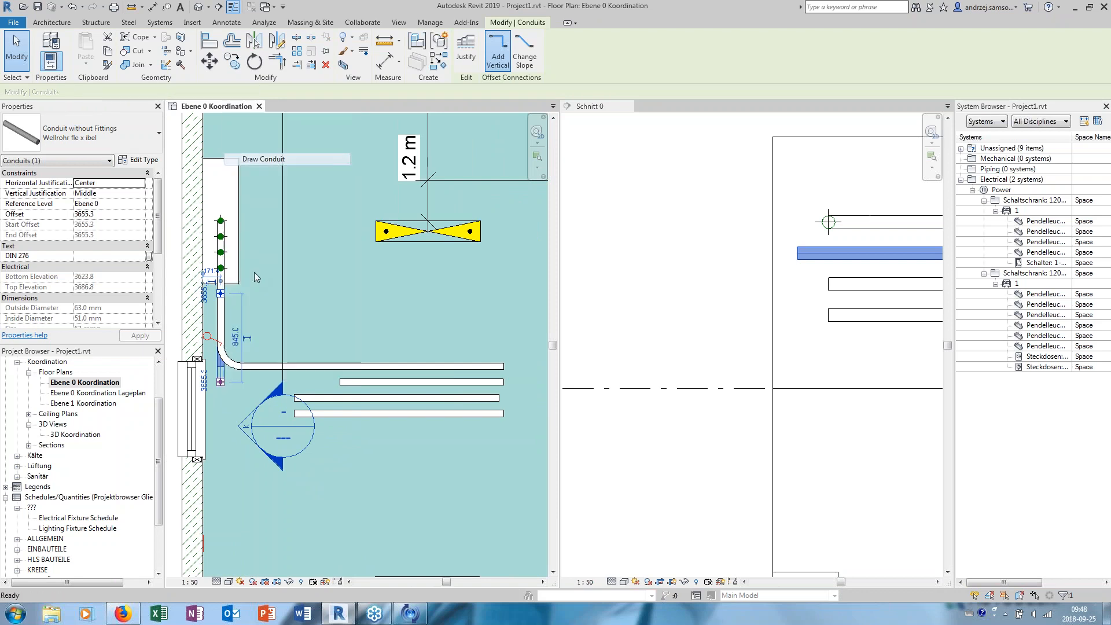
click(339, 382)
key(Escape)
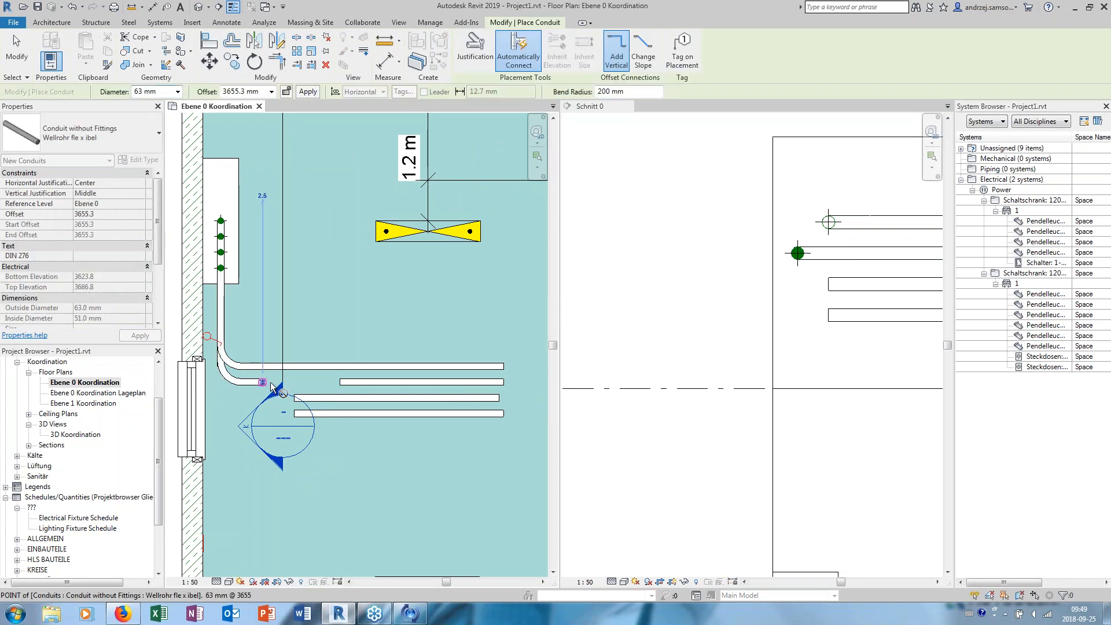
- Try to bridge the gap between the short conduit and the first parallel conduit with a new segment
click(337, 382)
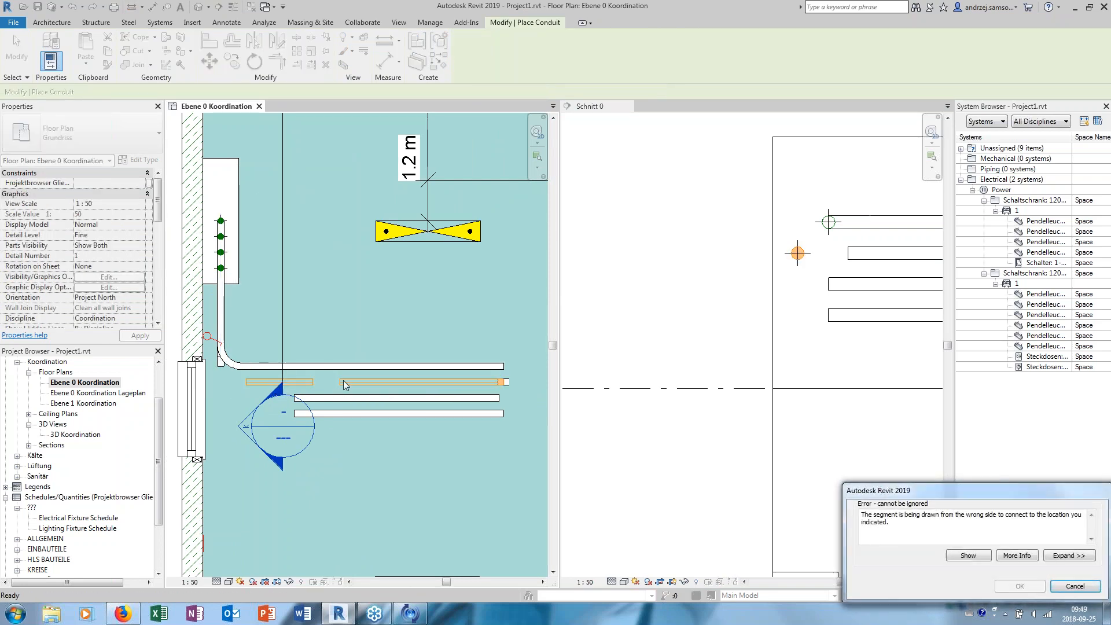
key(Escape)
- Stretch the short conduit's free end to join the start of the first parallel conduit
key(Escape)
click(262, 383)
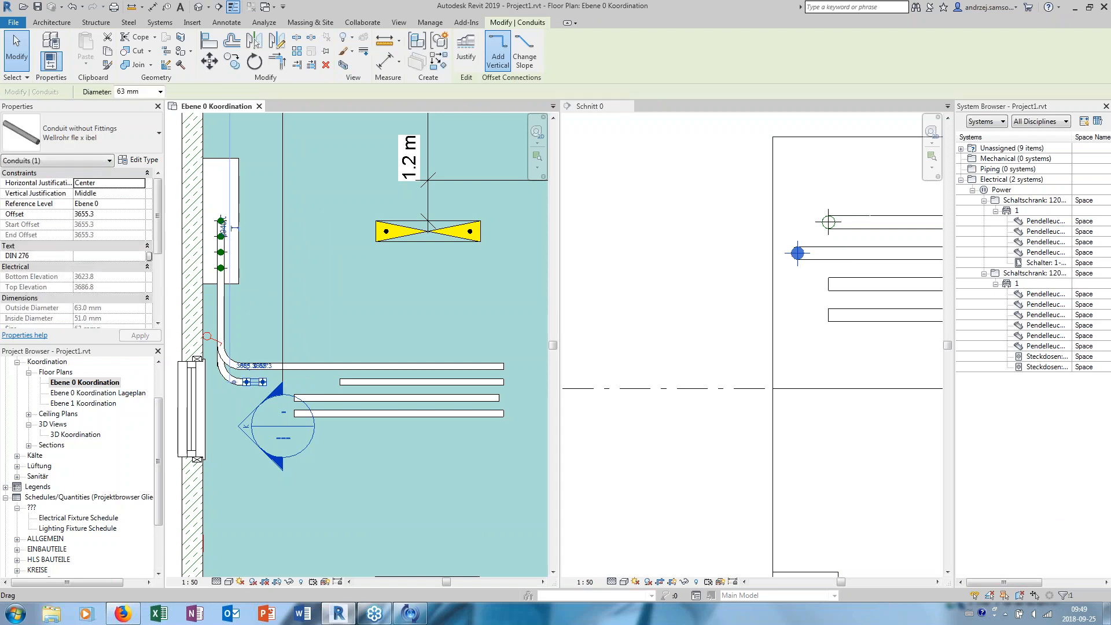
drag(263, 383, 295, 386)
key(Escape)
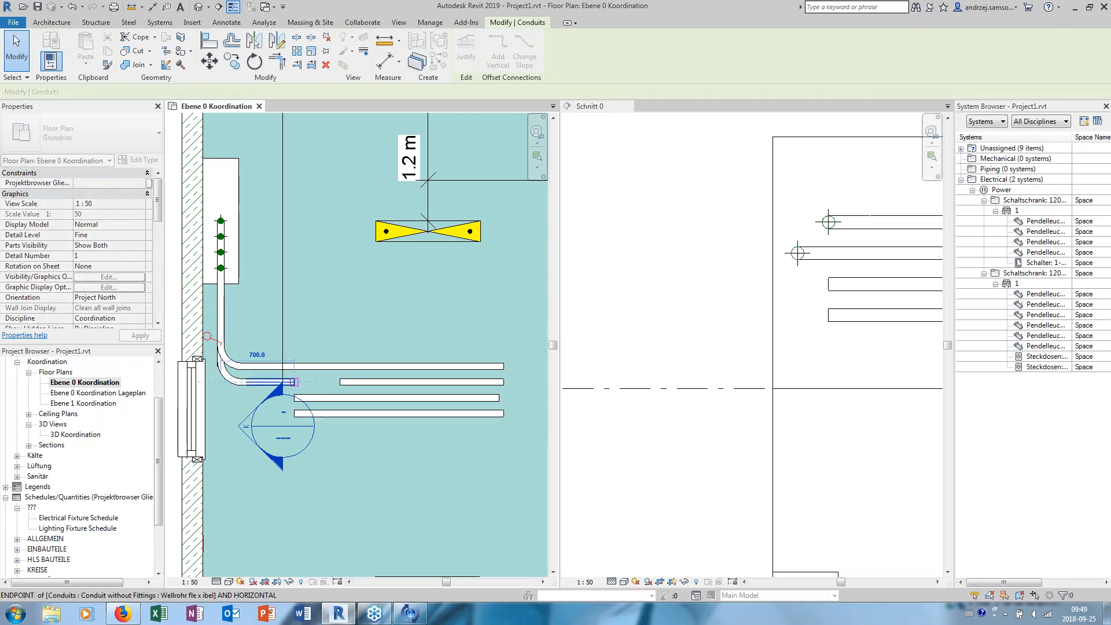
click(290, 383)
drag(294, 382, 342, 382)
key(Escape)
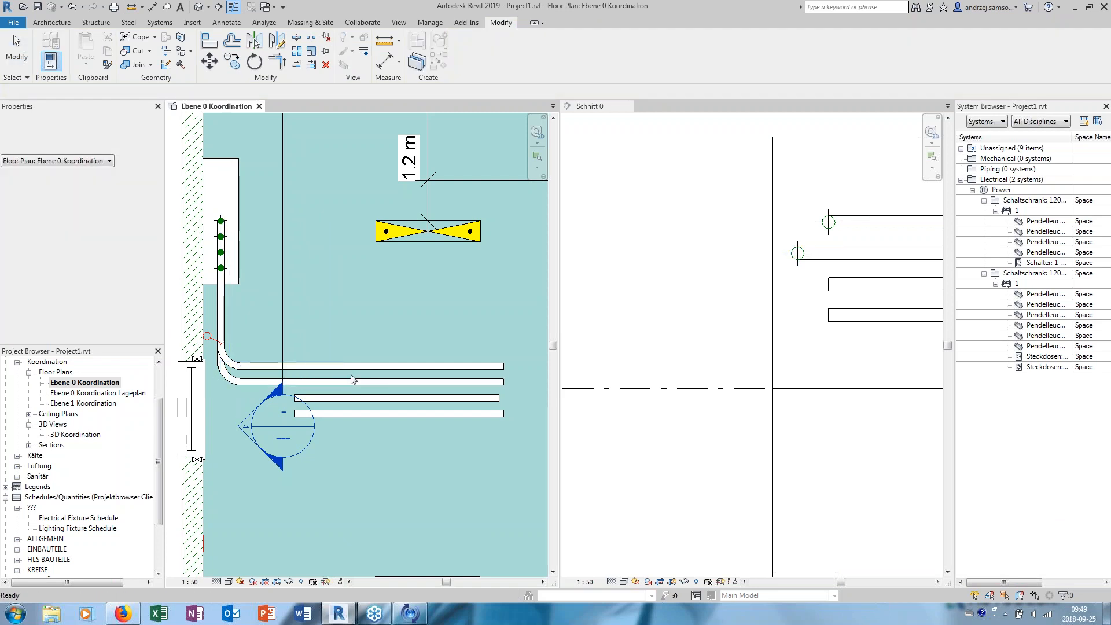
- Select the third-highest cabinet conduit in Schnitt 0 and extend its end in the floor plan, level with the second parallel conduit
middle_drag(244, 346, 325, 345)
click(838, 296)
scroll(309, 363, up, 1)
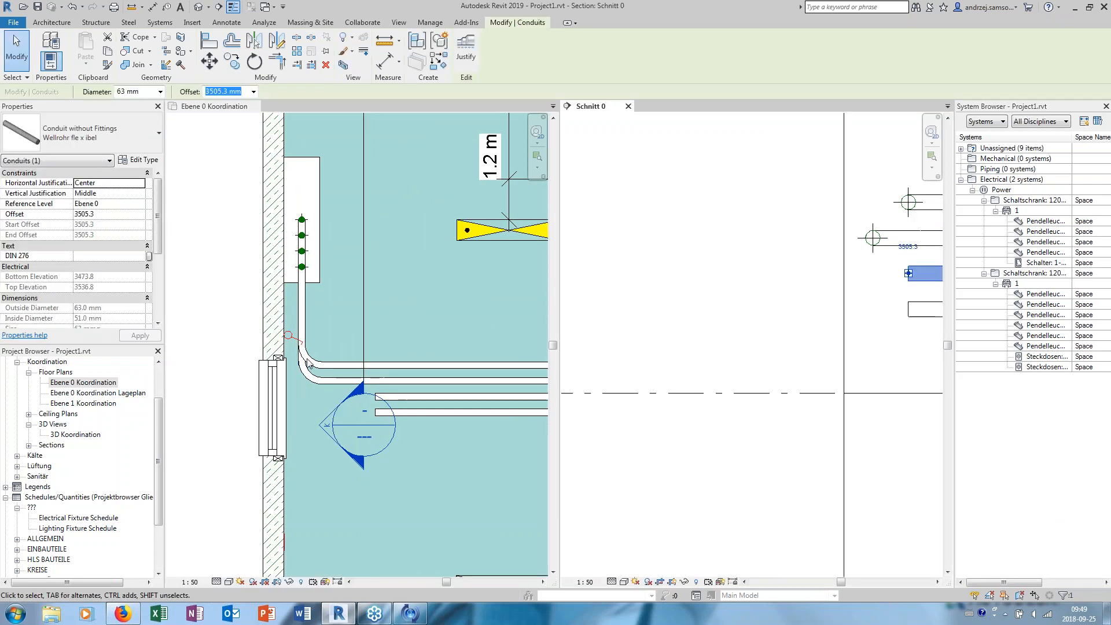
click(430, 271)
scroll(309, 361, up, 2)
drag(296, 369, 298, 424)
- Try to draw a 700 mm conduit from the third cabinet conduit's end to the start of the second parallel conduit
right_click(298, 424)
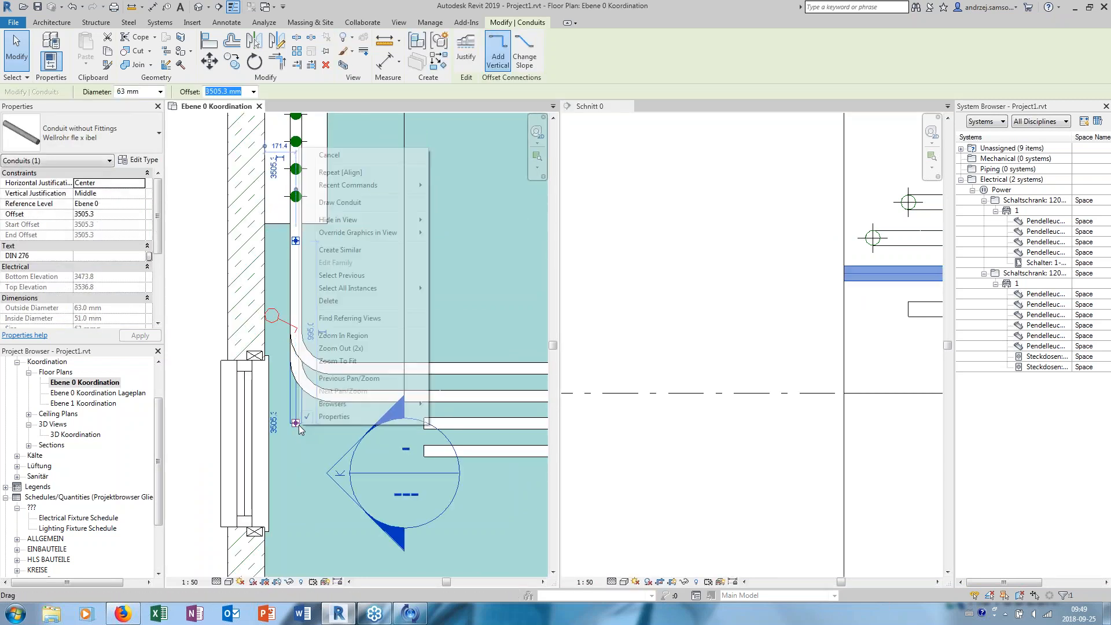
click(357, 206)
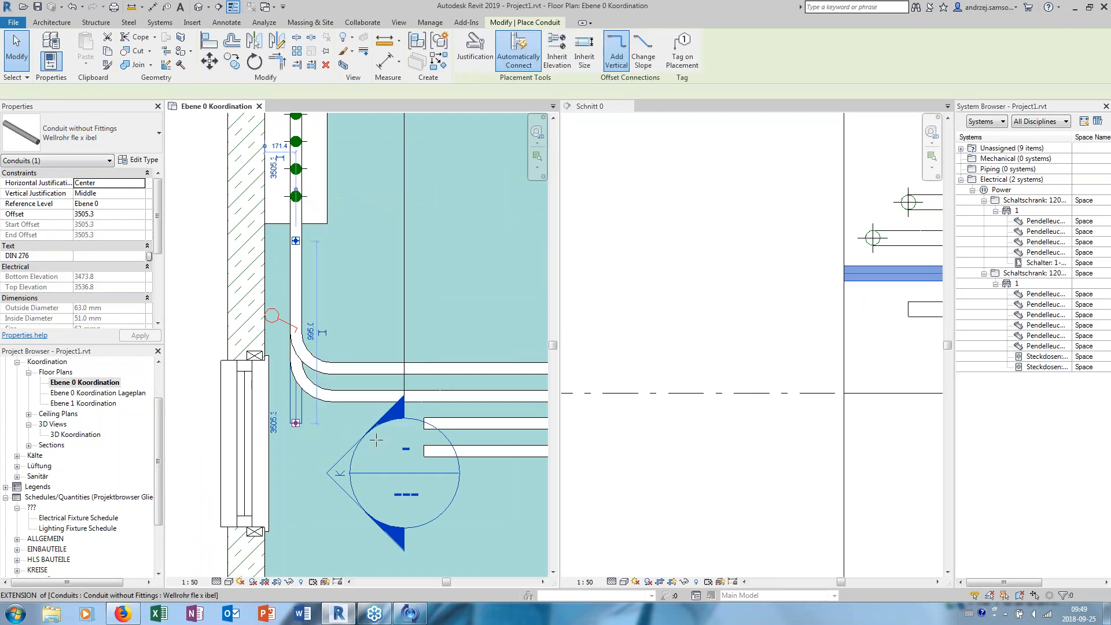
click(424, 423)
key(Escape)
key(Escape)
scroll(252, 436, down, 3)
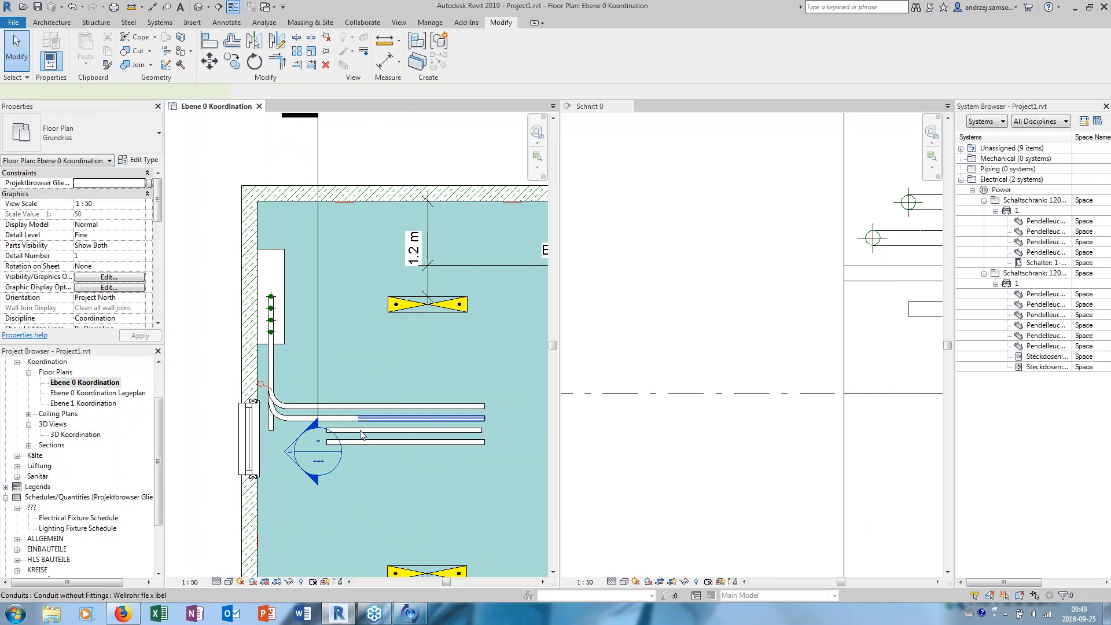
- Draw a conduit from the third cabinet conduit's end toward the start of the third parallel conduit
click(360, 431)
scroll(361, 431, up, 2)
drag(361, 429, 379, 446)
click(374, 449)
click(228, 427)
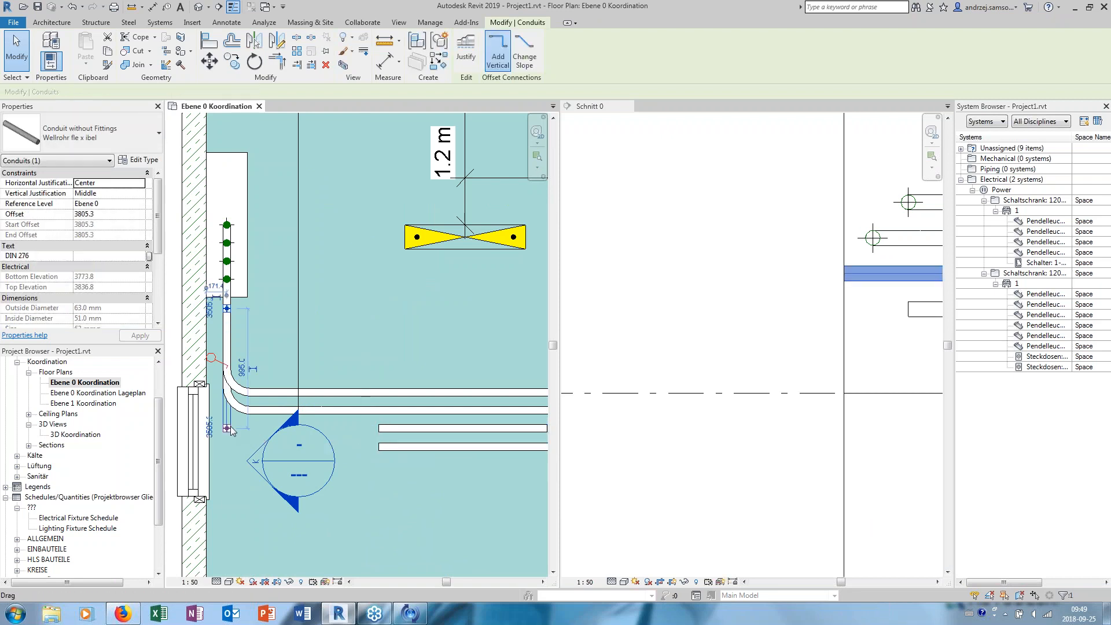
right_click(230, 433)
click(295, 253)
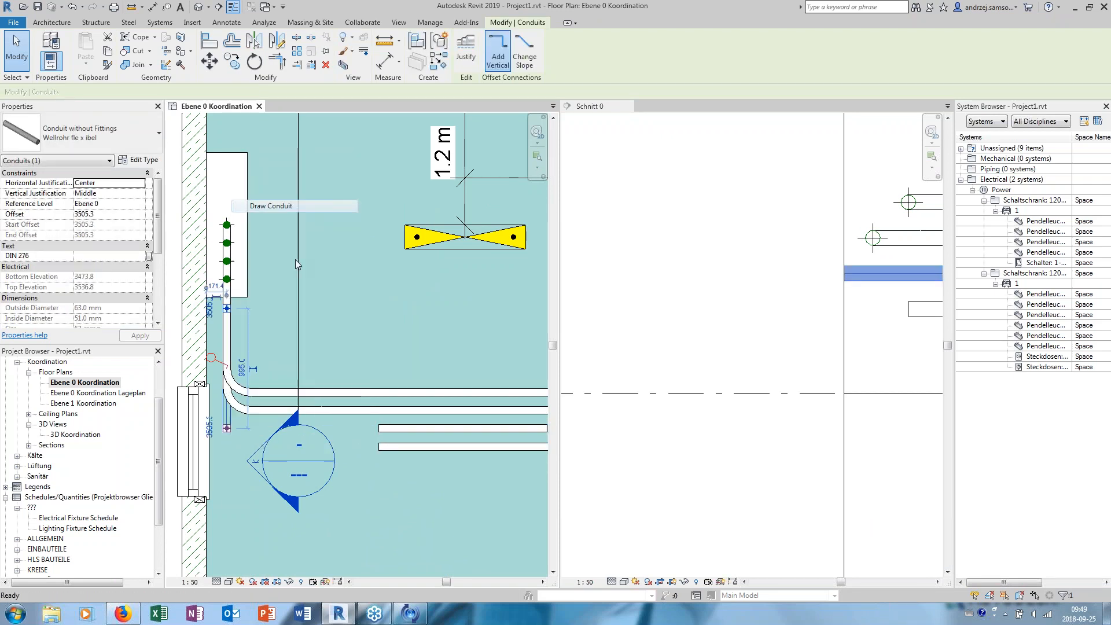
click(227, 428)
click(334, 428)
click(382, 428)
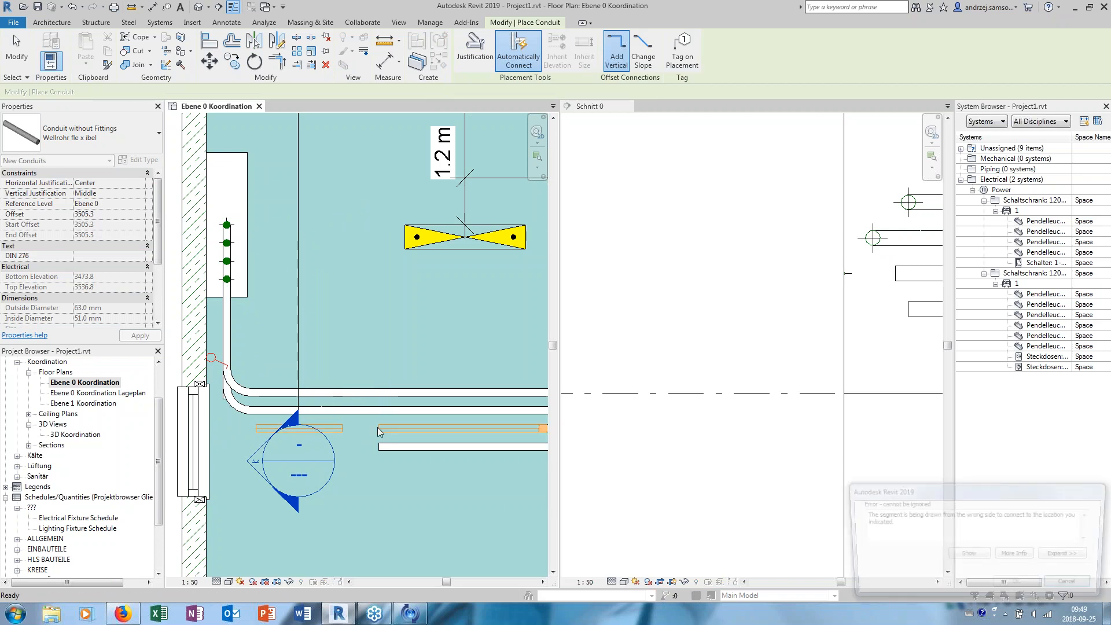
key(Escape)
- Stretch the new segment's free end to join the start of the third parallel conduit
click(335, 428)
drag(336, 429, 378, 429)
key(Escape)
scroll(249, 399, up, 1)
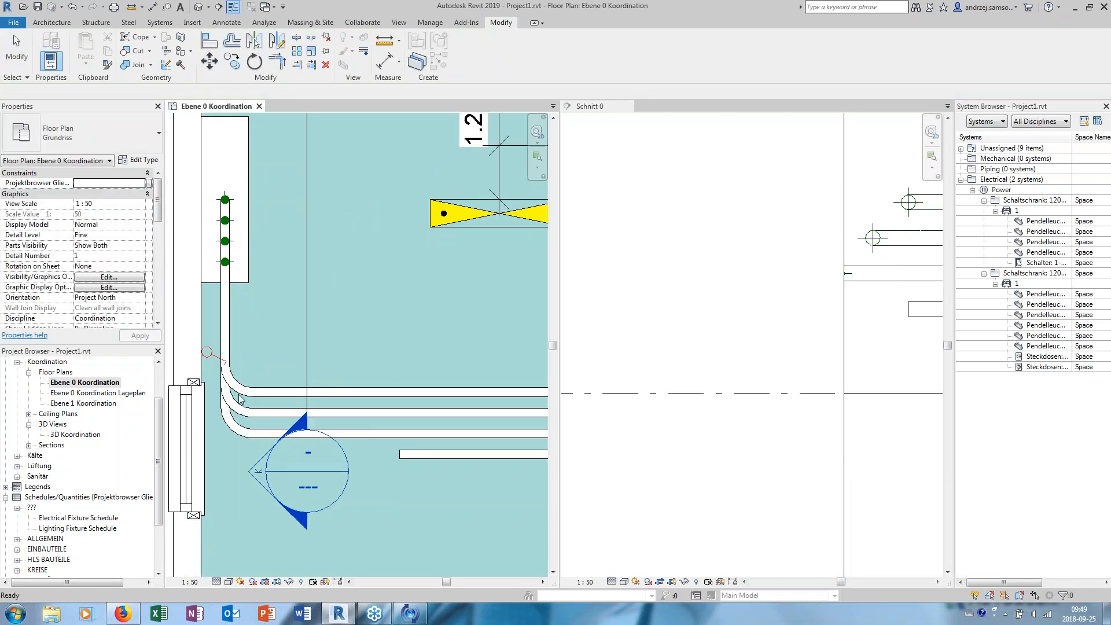
middle_drag(249, 399, 273, 393)
click(814, 200)
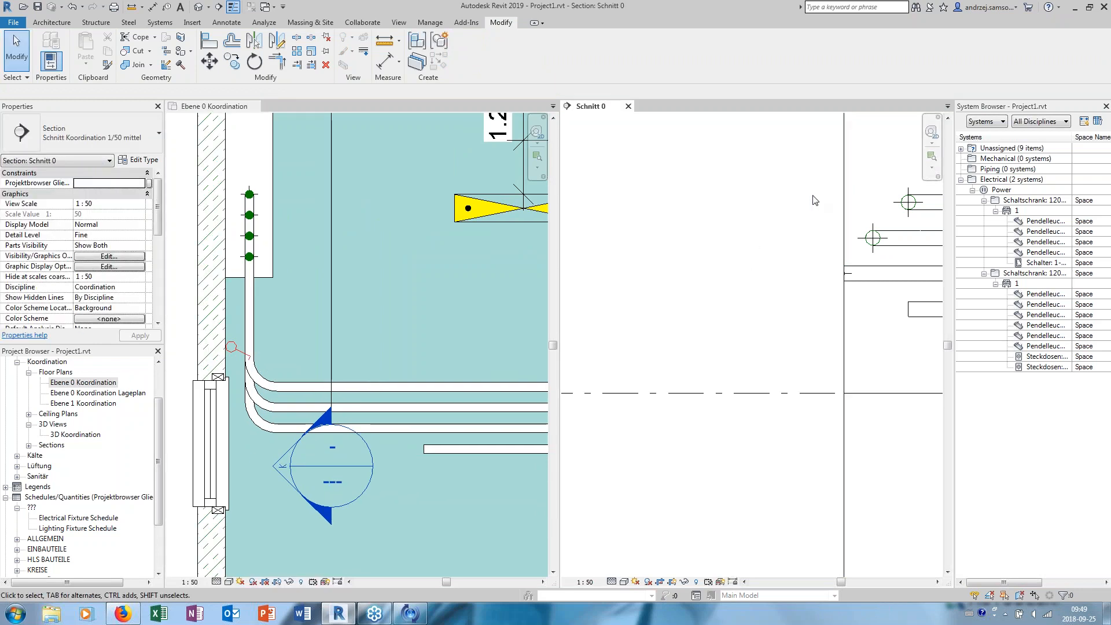
click(844, 278)
drag(845, 273, 708, 274)
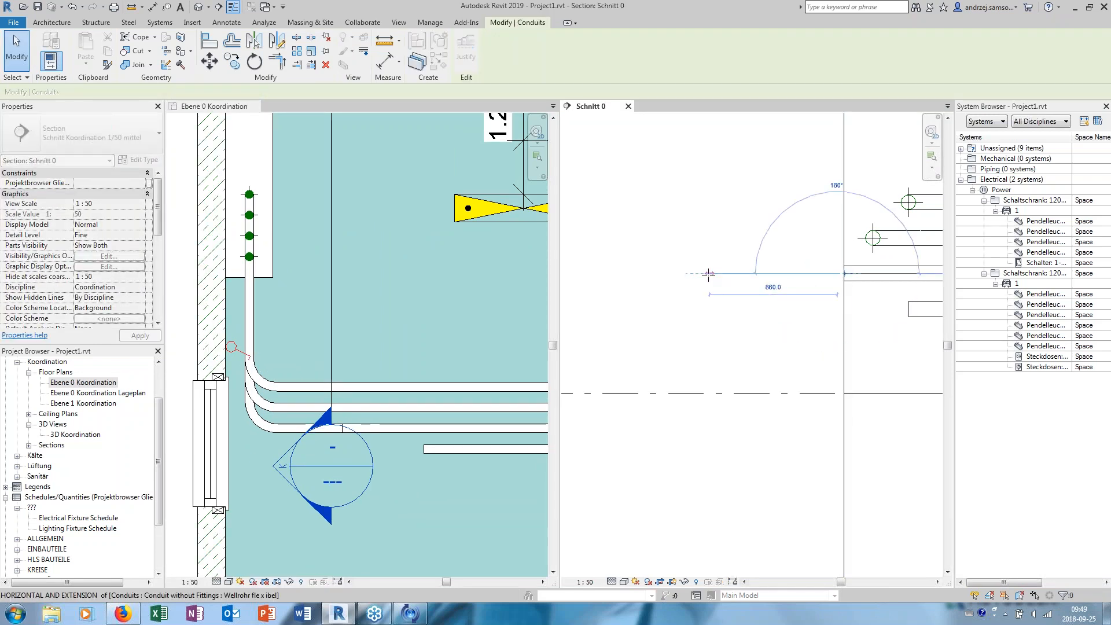
drag(802, 269, 805, 269)
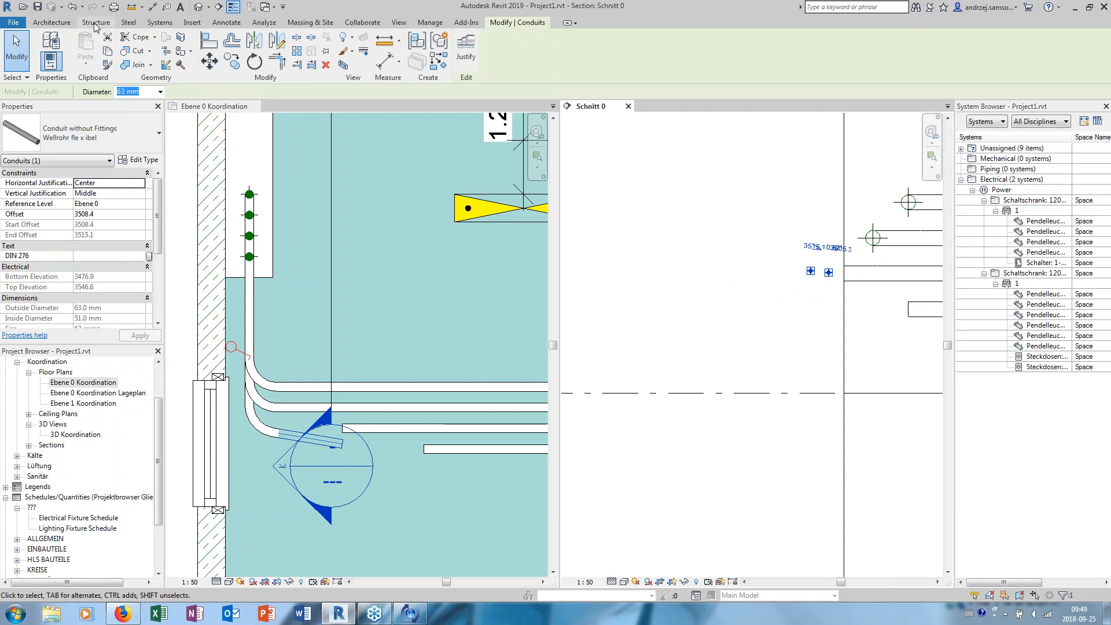
click(78, 9)
- Extend the crop region of Schnitt 0 outward on the window side so it takes in the whole window
click(845, 324)
scroll(822, 321, down, 3)
middle_drag(823, 324, 766, 244)
drag(775, 427, 645, 426)
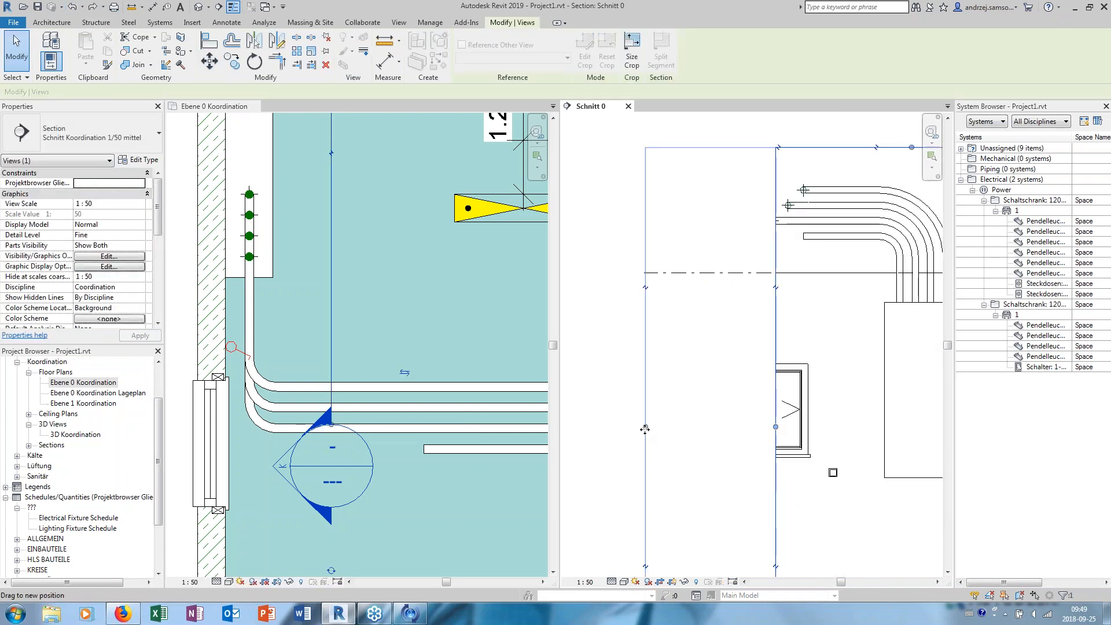
- Select the lowest cabinet conduit in Schnitt 0 and extend its end in the floor plan, level with the fourth parallel conduit
click(844, 242)
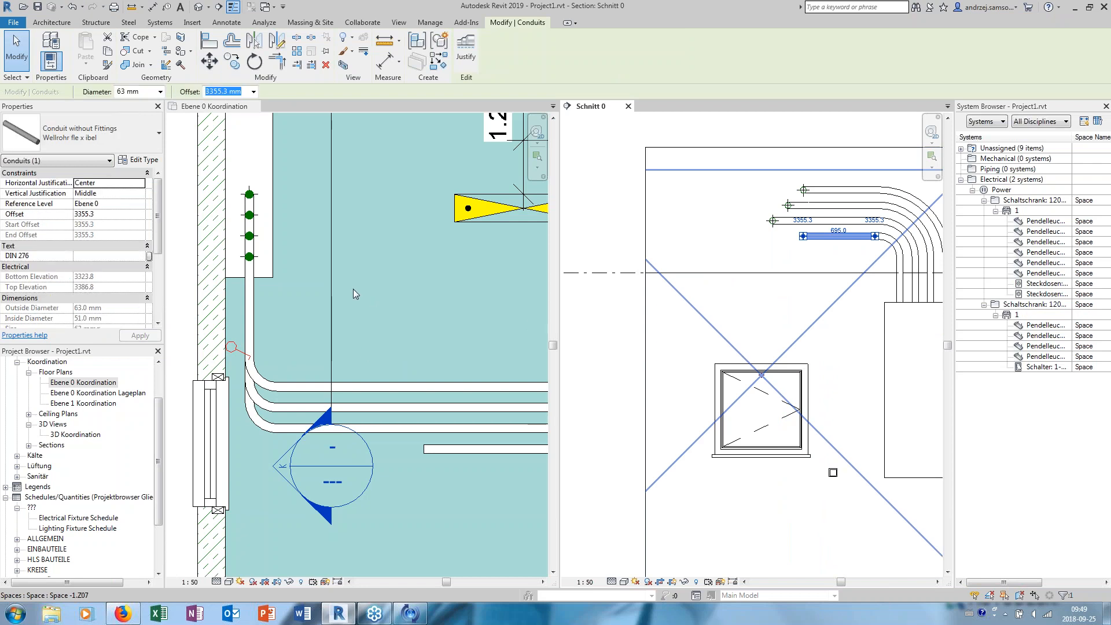
click(273, 364)
drag(249, 386, 251, 449)
- Draw a conduit from the fourth cabinet conduit's end and stretch it to join the start of the fourth parallel conduit
right_click(249, 449)
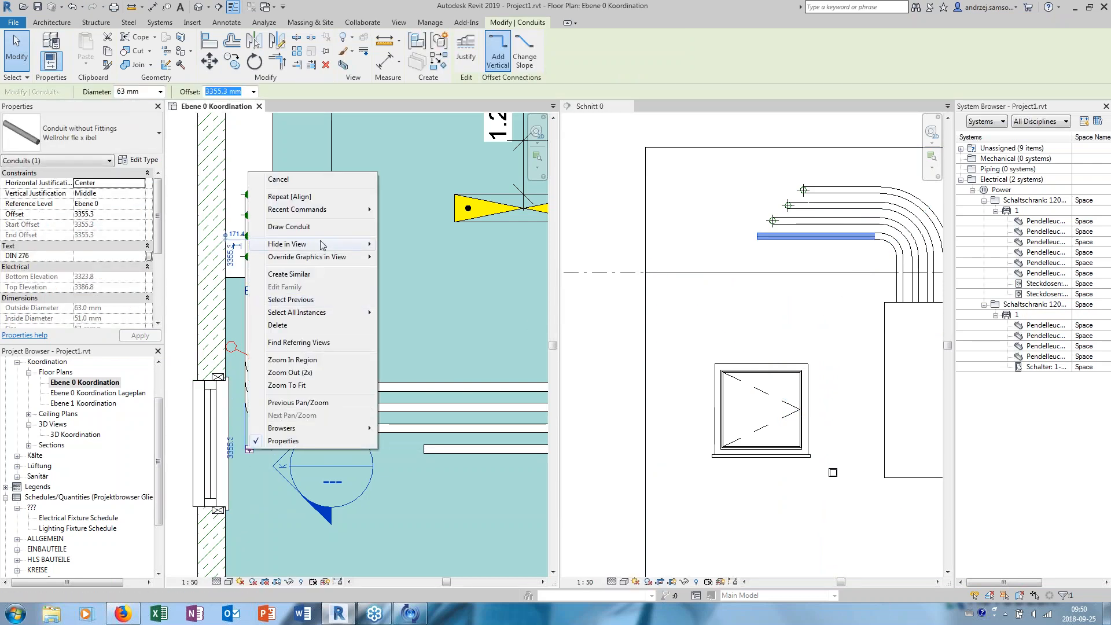
click(311, 227)
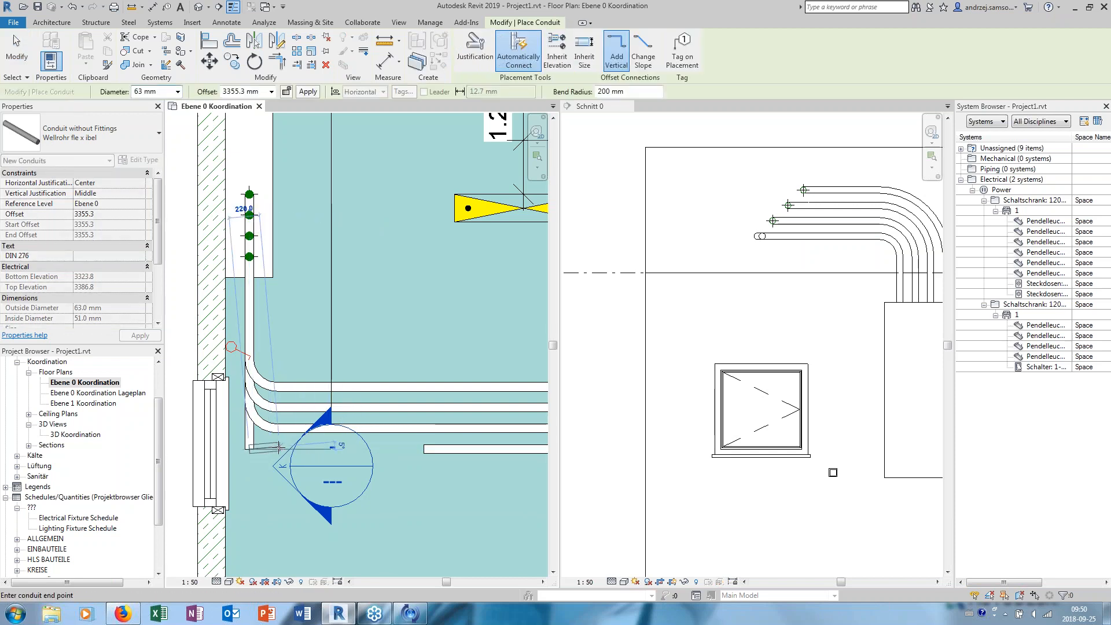
click(339, 449)
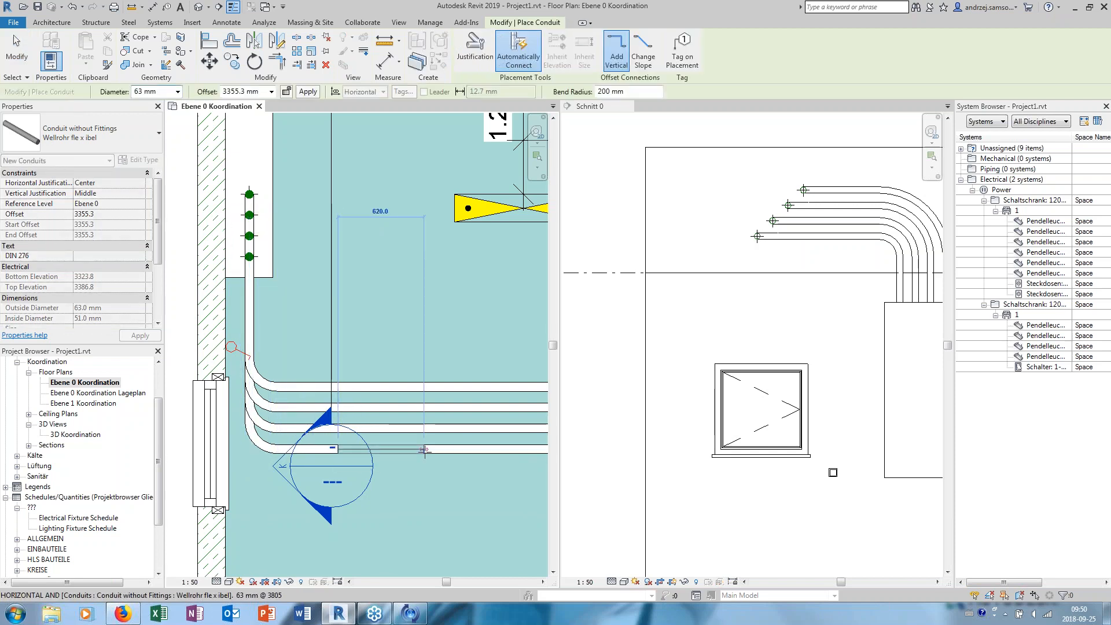
key(Escape)
key(Escape)
click(340, 451)
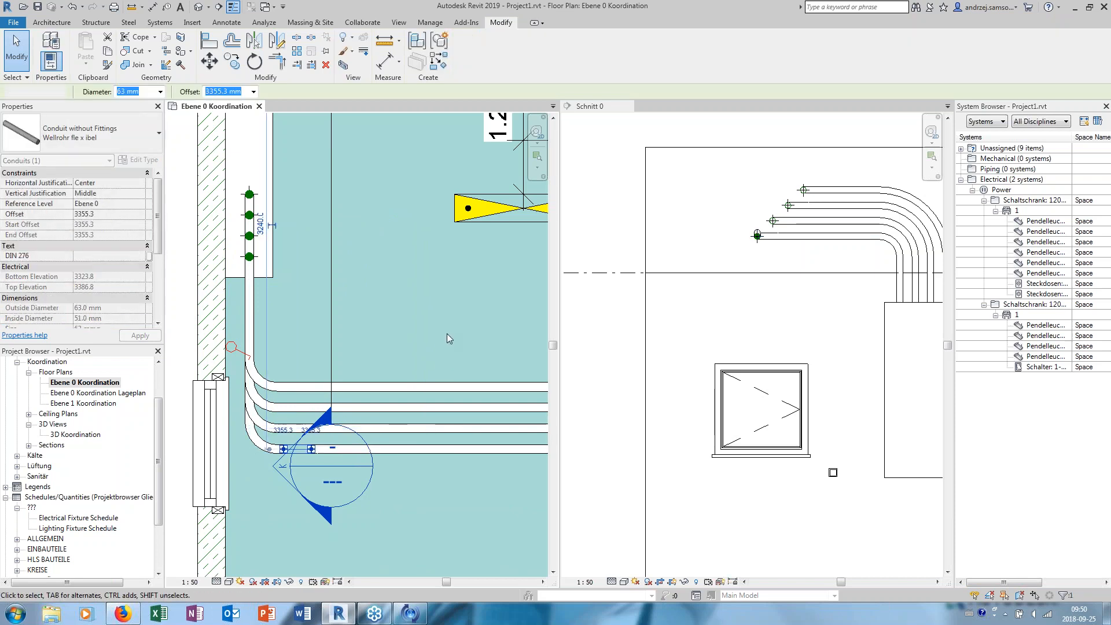
- Examine the four connected conduit runs and their bends in the default 3D view
click(198, 6)
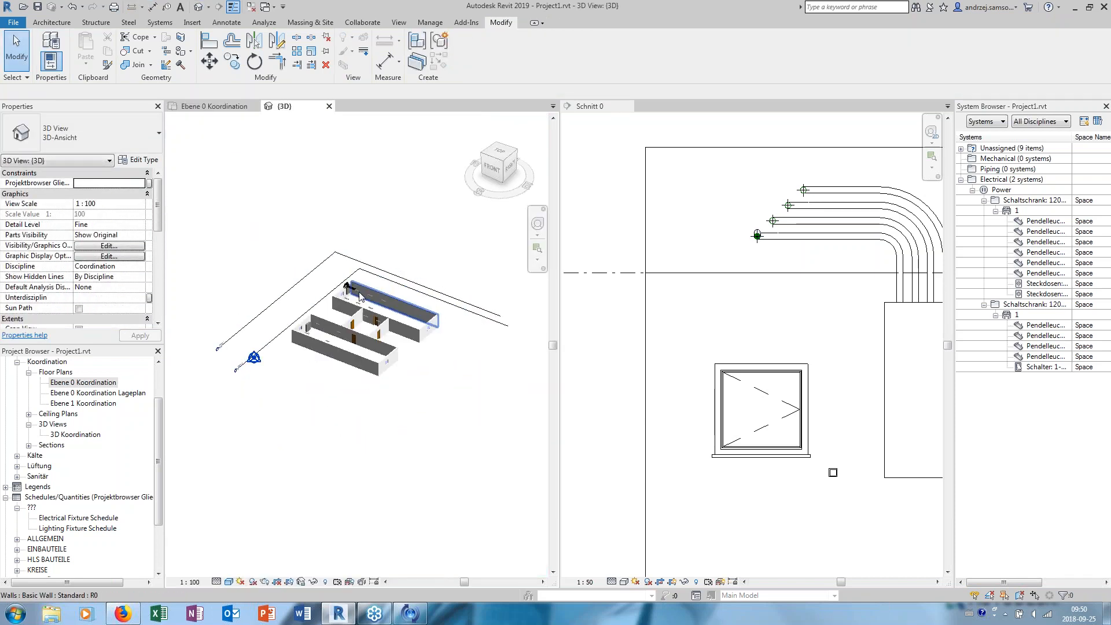
scroll(297, 269, up, 10)
click(371, 240)
scroll(342, 313, down, 3)
shift+middle_drag(343, 312, 387, 347)
key(Escape)
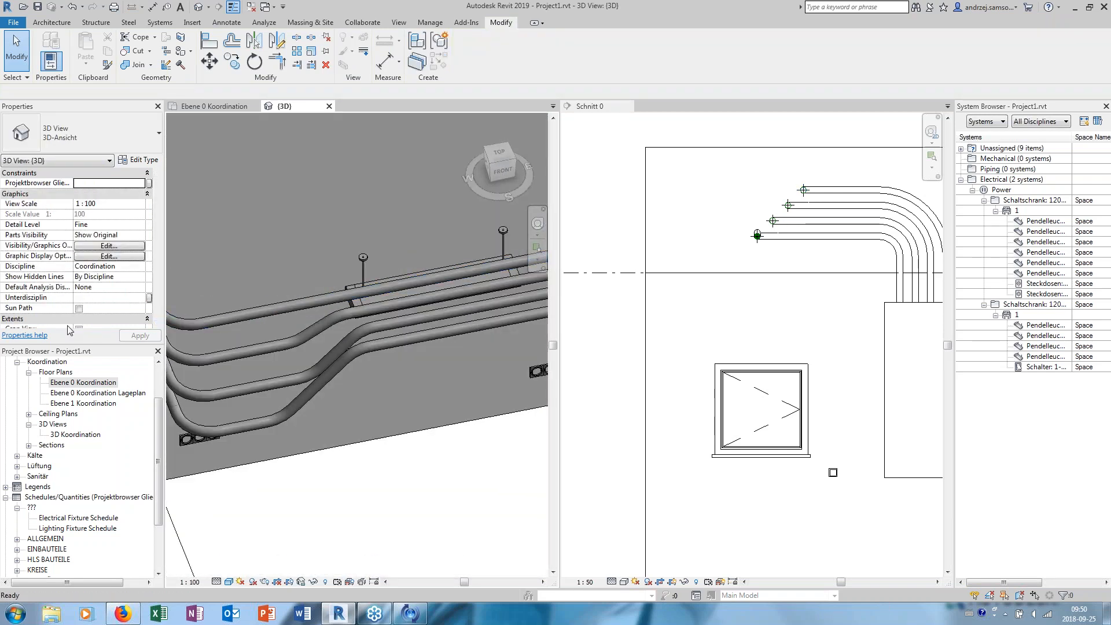
- In the Ebene 0 Koordination plan, draw a 300 x 100 mm Kabelleiter cable tray about 4100 mm long beyond the parallel conduits' ends at 2750 mm offset
double_click(81, 383)
scroll(317, 355, up, 3)
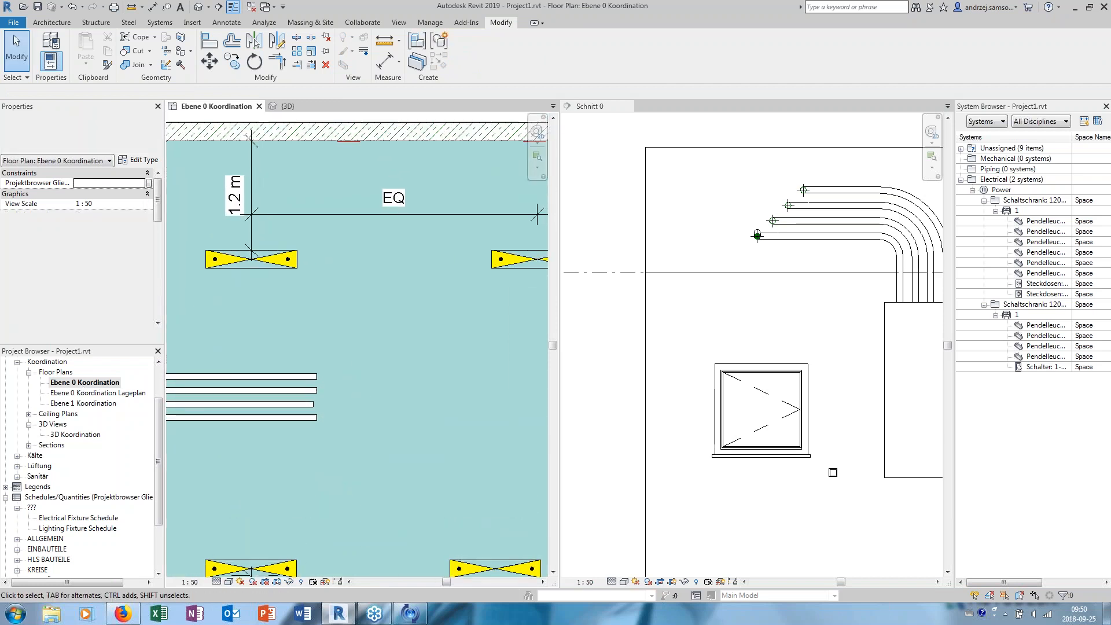
click(129, 23)
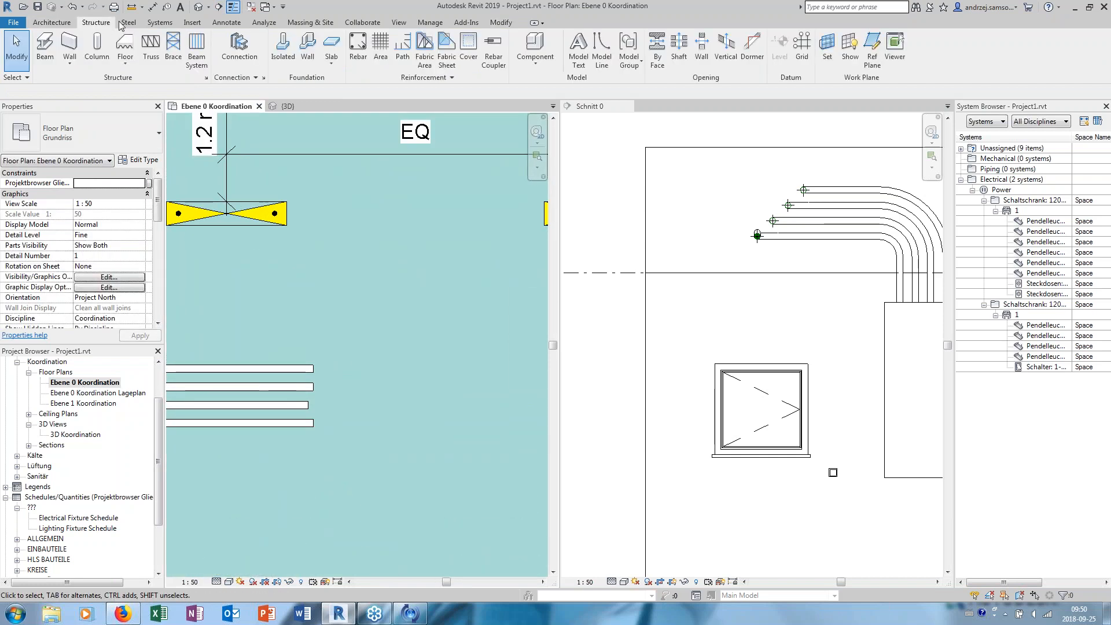
click(162, 23)
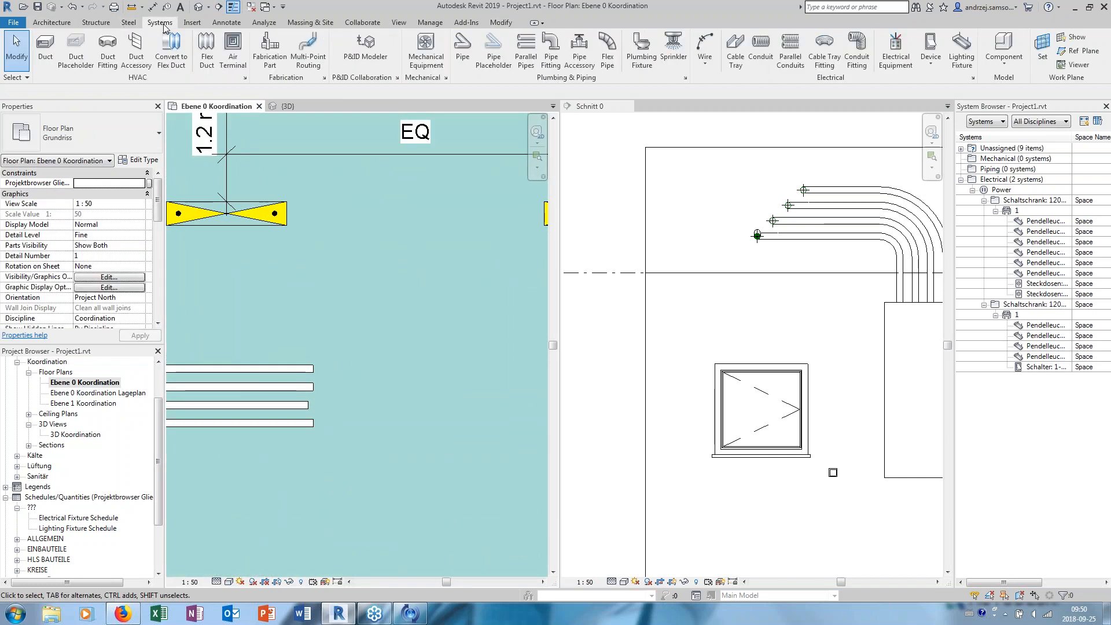
click(736, 47)
click(342, 393)
scroll(391, 392, down, 3)
middle_drag(392, 392, 271, 396)
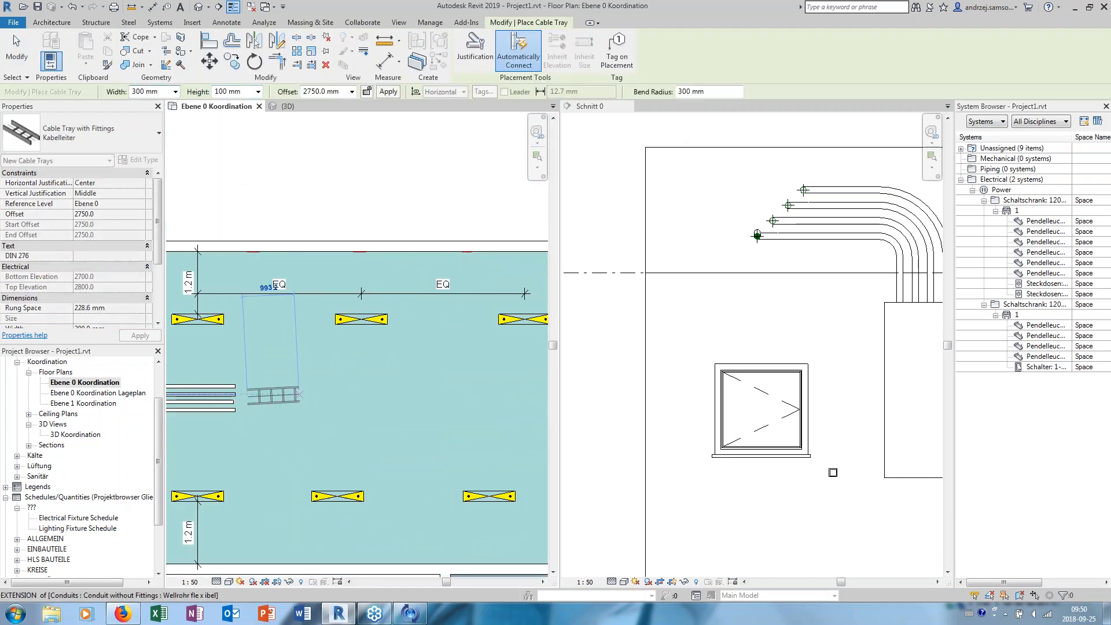
click(463, 401)
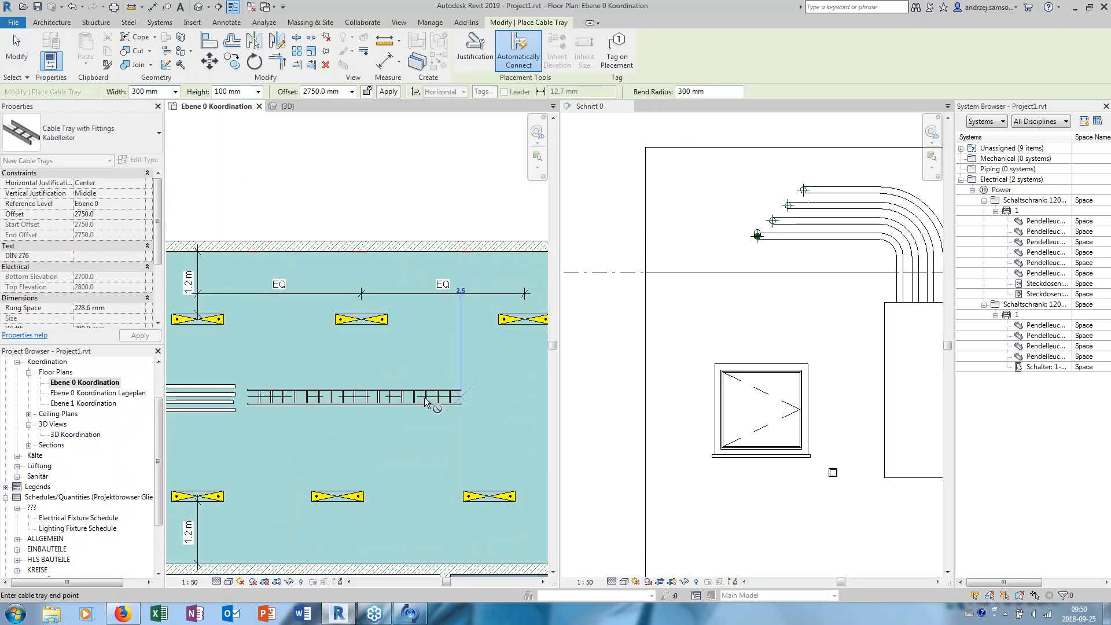
key(Escape)
key(Escape)
- Measure the distance between the centrelines of the two outer parallel conduits with an aligned dimension, without placing it
scroll(214, 385, up, 4)
middle_drag(188, 383, 334, 342)
scroll(334, 343, up, 3)
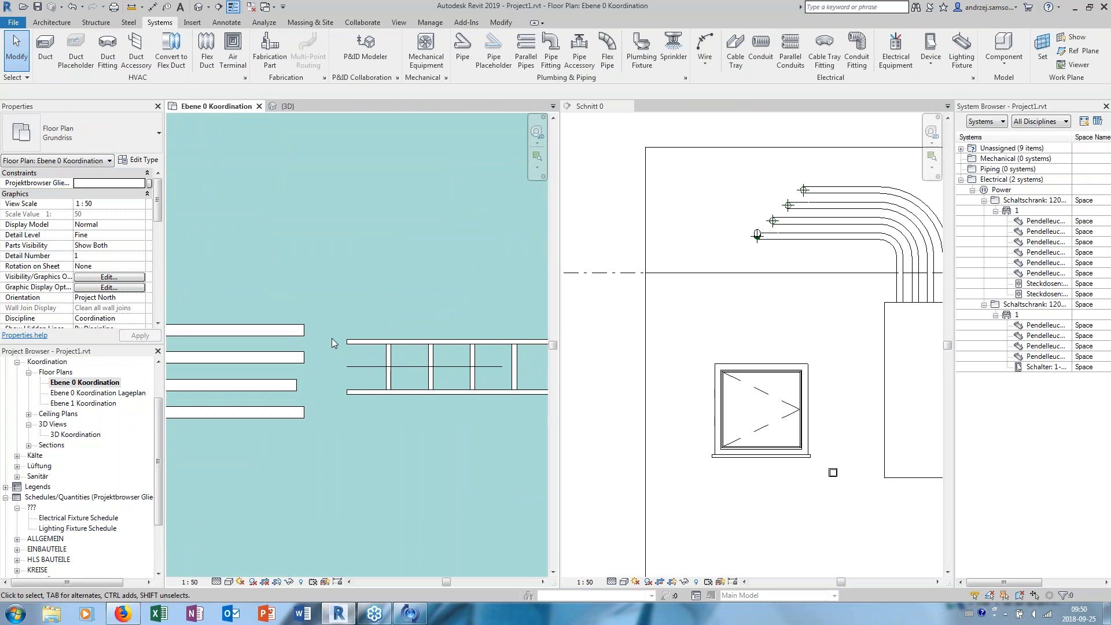
click(153, 7)
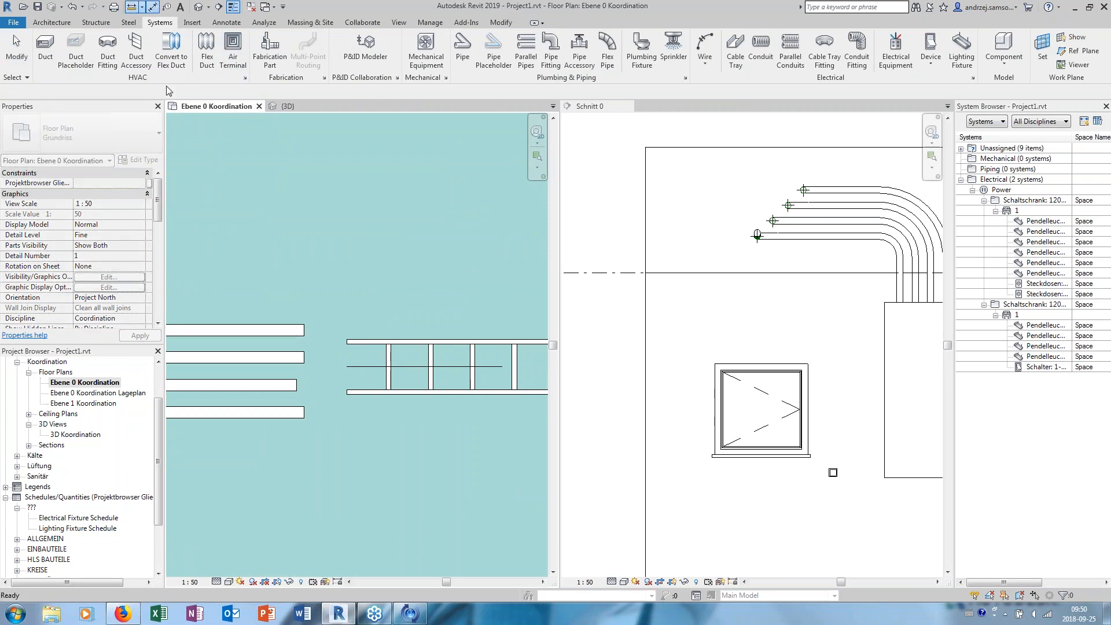
click(283, 330)
click(287, 415)
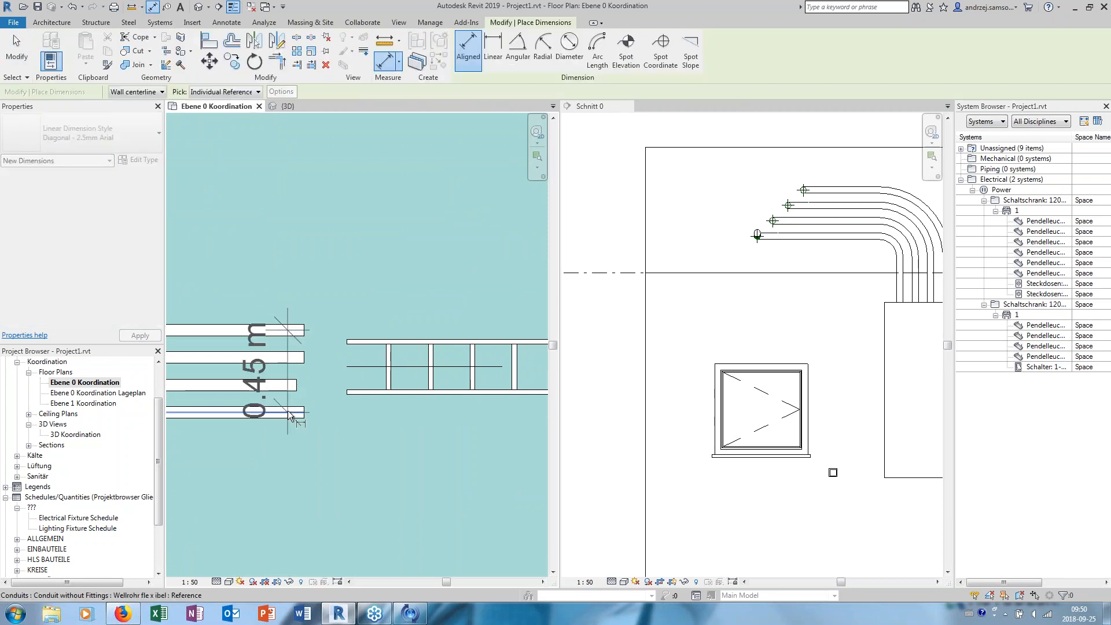
key(Escape)
key(Escape)
- Set the cable tray's width to 600 mm
click(377, 345)
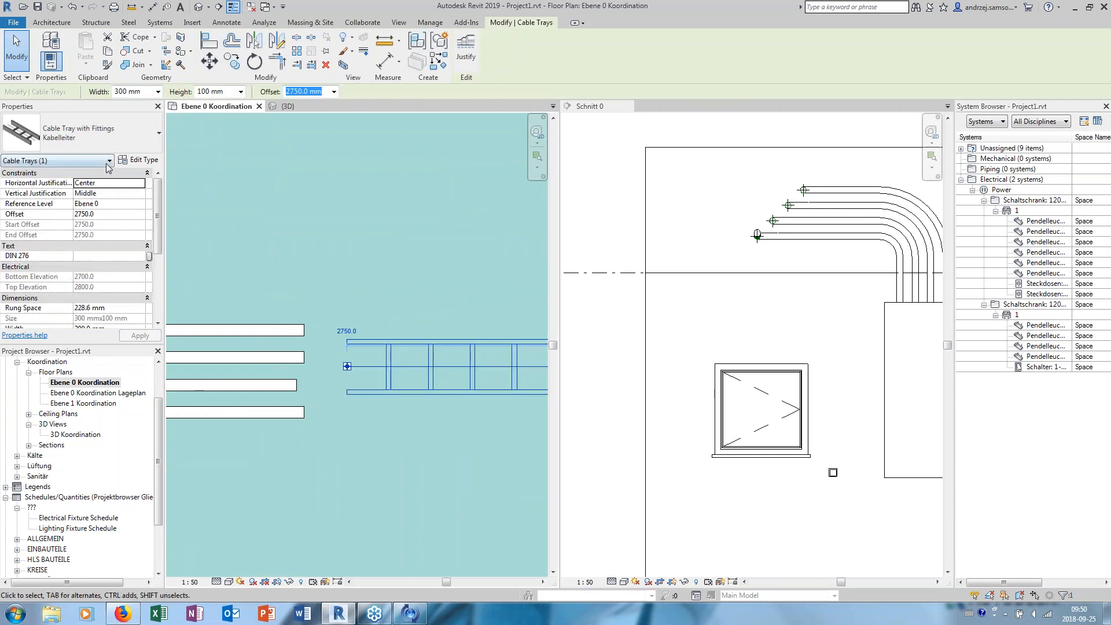
click(157, 91)
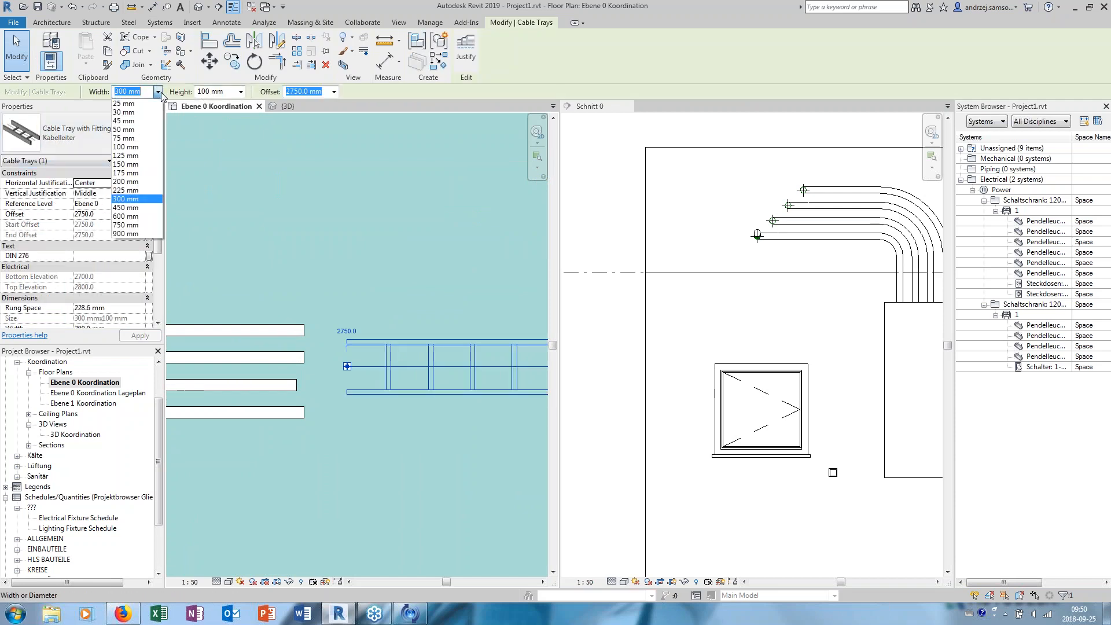
click(136, 227)
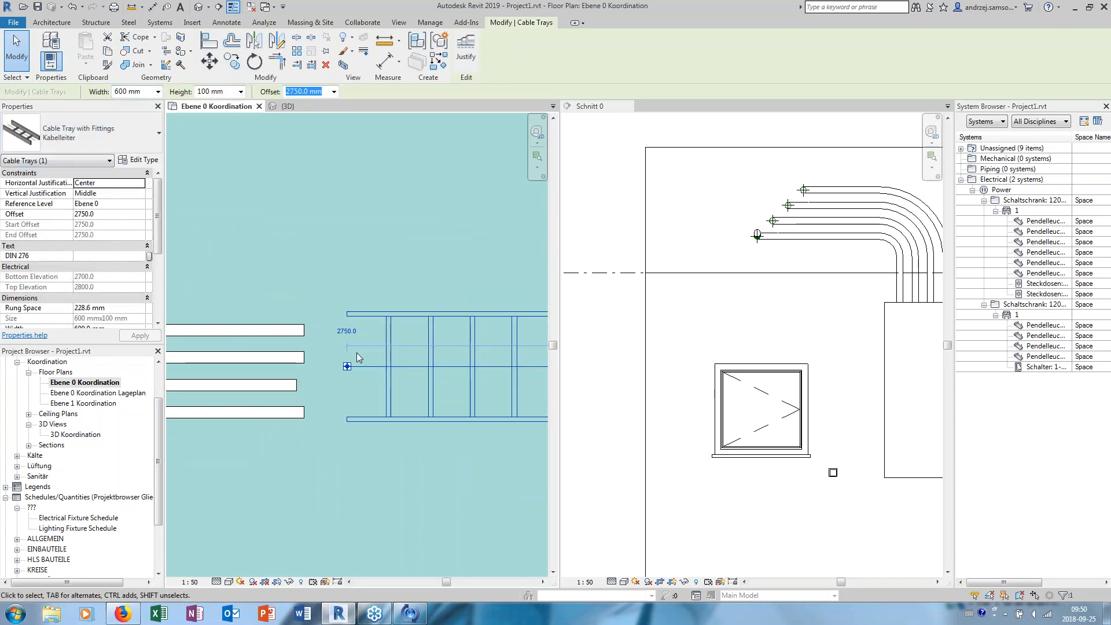
- Extend the first and second parallel conduits to the same length so they run over the start of the cable tray
click(301, 331)
drag(304, 330, 453, 331)
click(302, 364)
drag(304, 357, 454, 357)
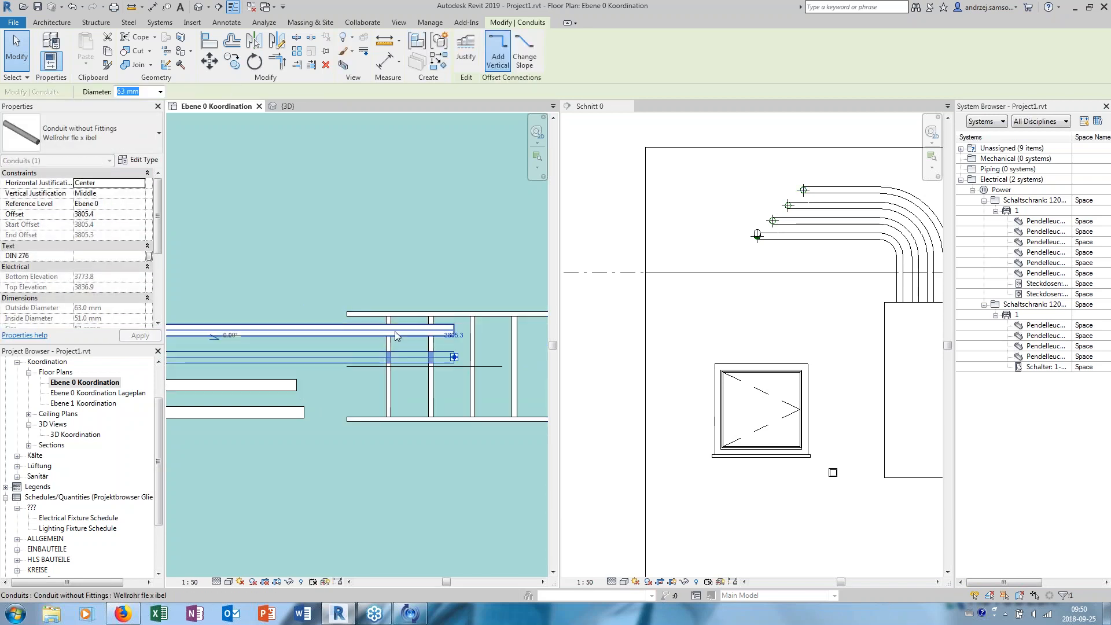
key(Escape)
- Draw a 600 mm wide cable tray branch from the tray's far end, at 90° toward the upper wall between the lights
scroll(434, 313, down, 7)
middle_drag(435, 313, 226, 340)
scroll(462, 347, up, 2)
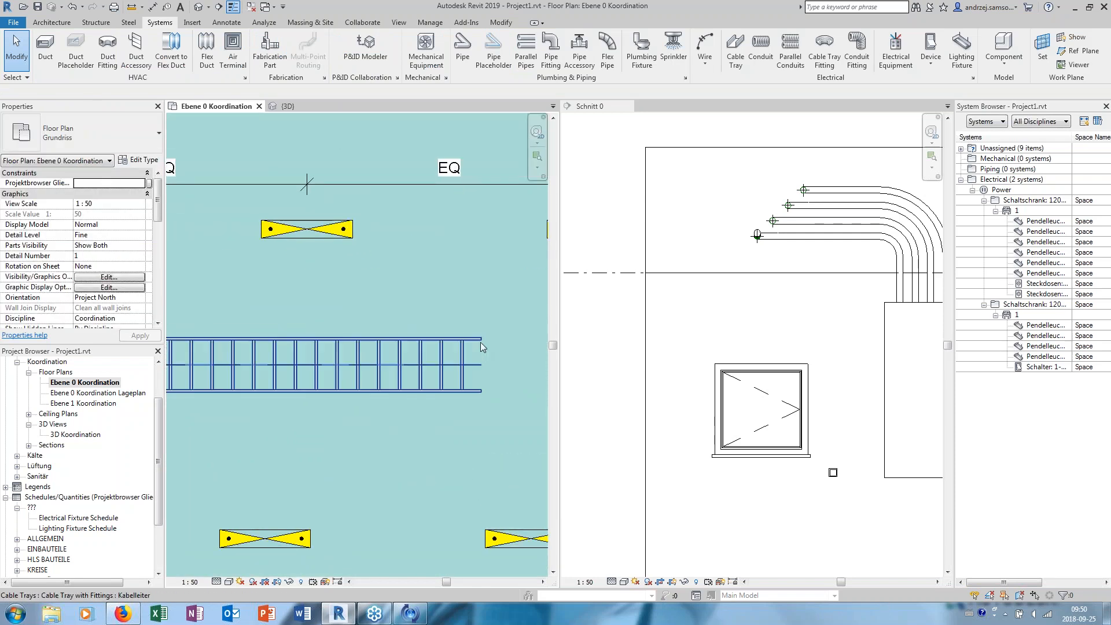
middle_drag(480, 348, 422, 365)
click(419, 370)
right_click(423, 382)
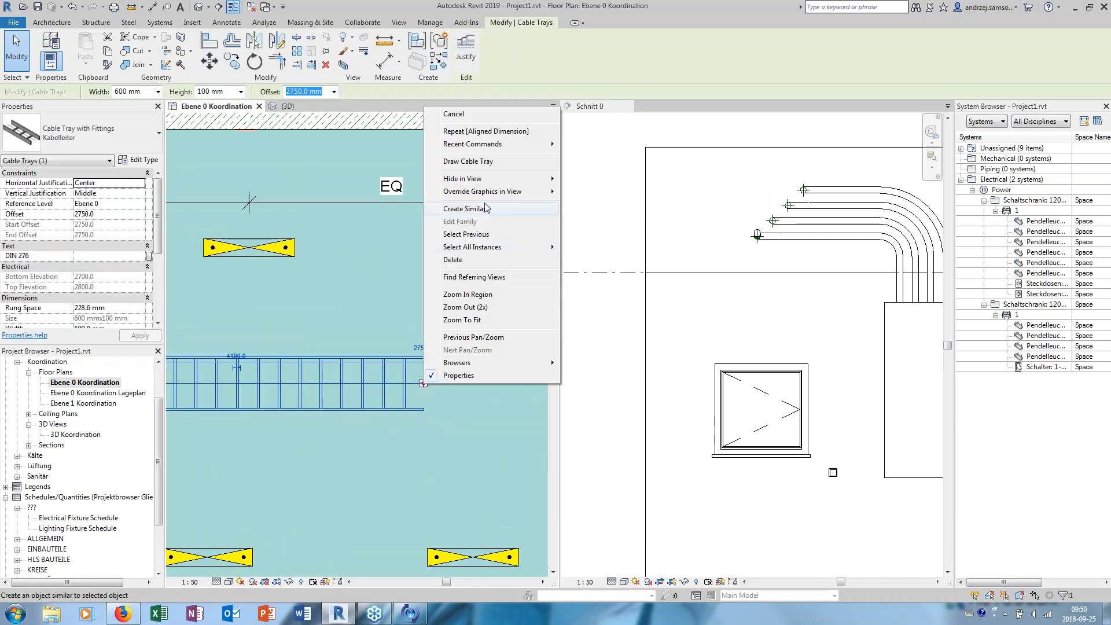
click(469, 161)
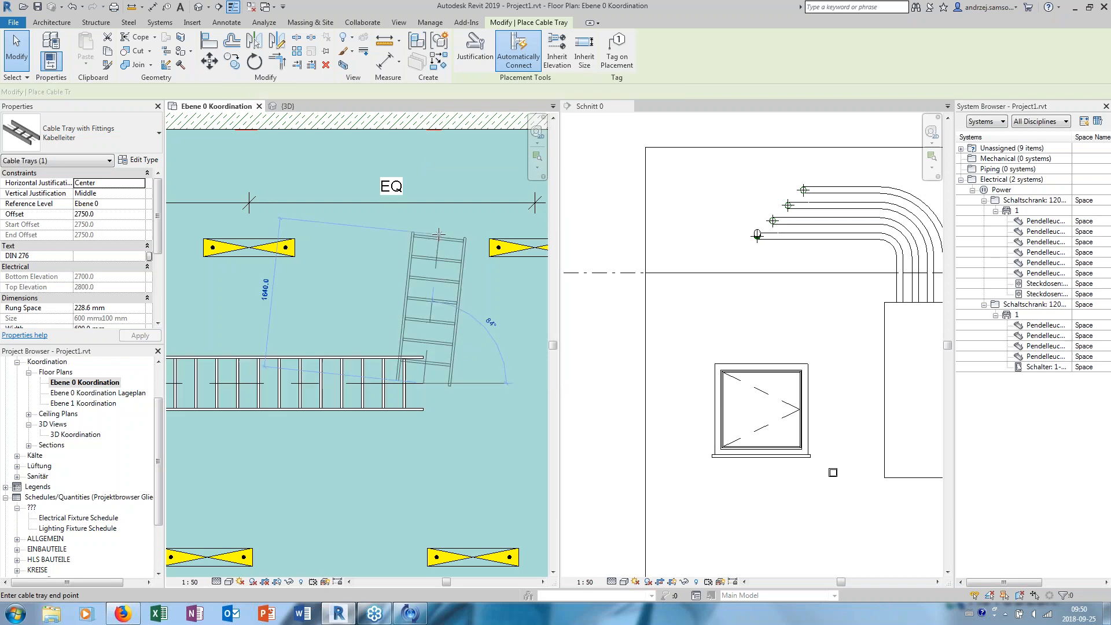
click(423, 216)
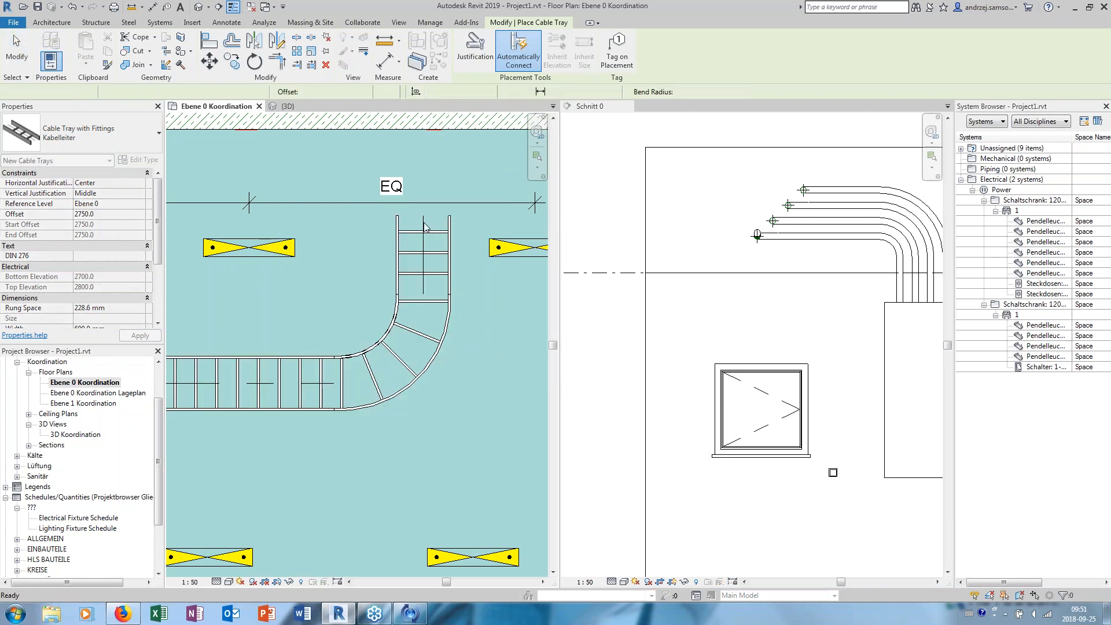
key(Escape)
key(Escape)
- Try converting the cable tray elbow into a tee opening toward the lower wall, undo the conversion, and reselect the elbow
click(432, 360)
click(423, 438)
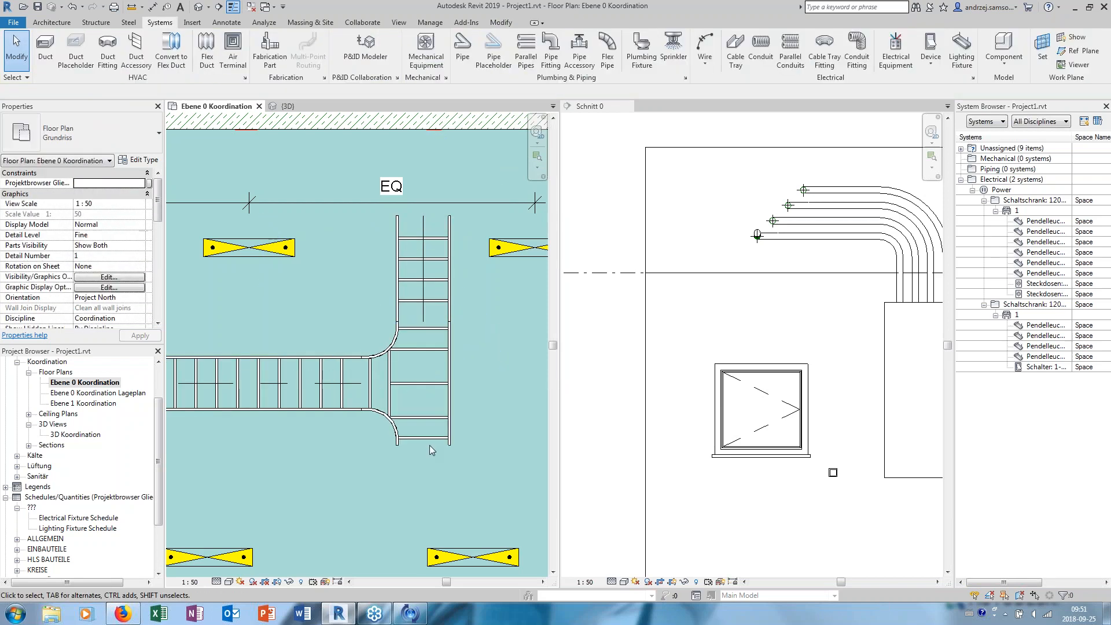
middle_drag(423, 438, 398, 301)
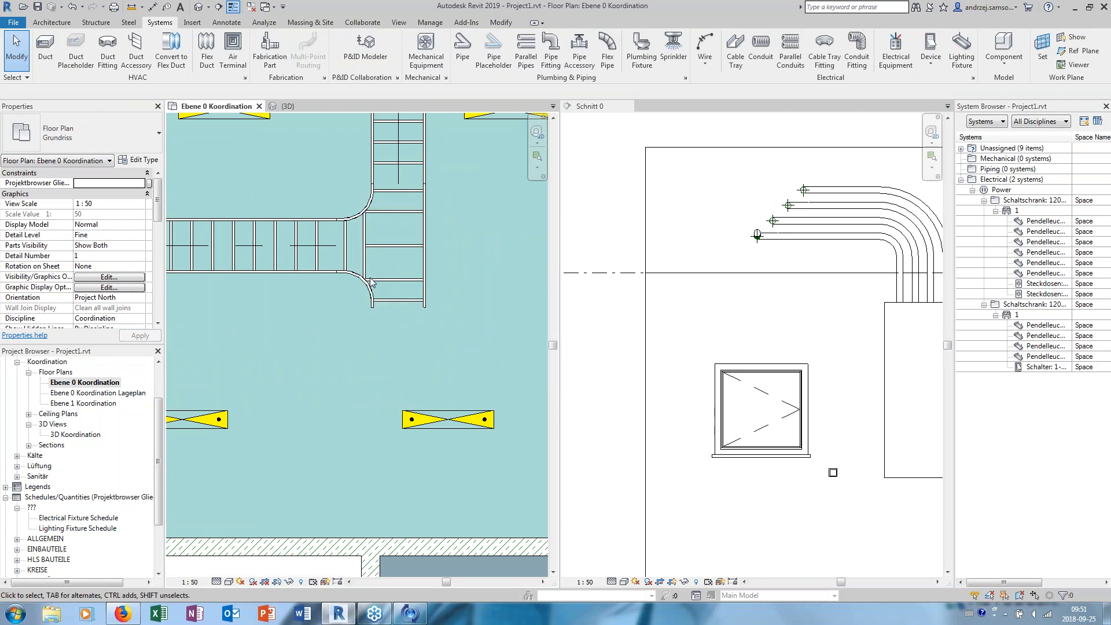
click(404, 304)
click(72, 6)
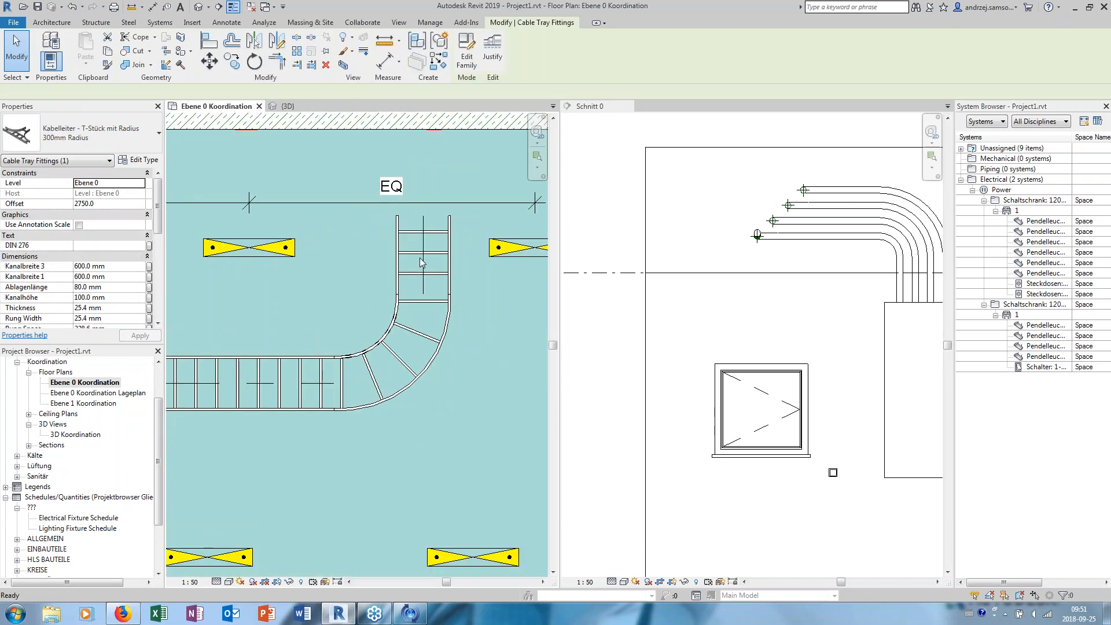
middle_drag(371, 295, 372, 259)
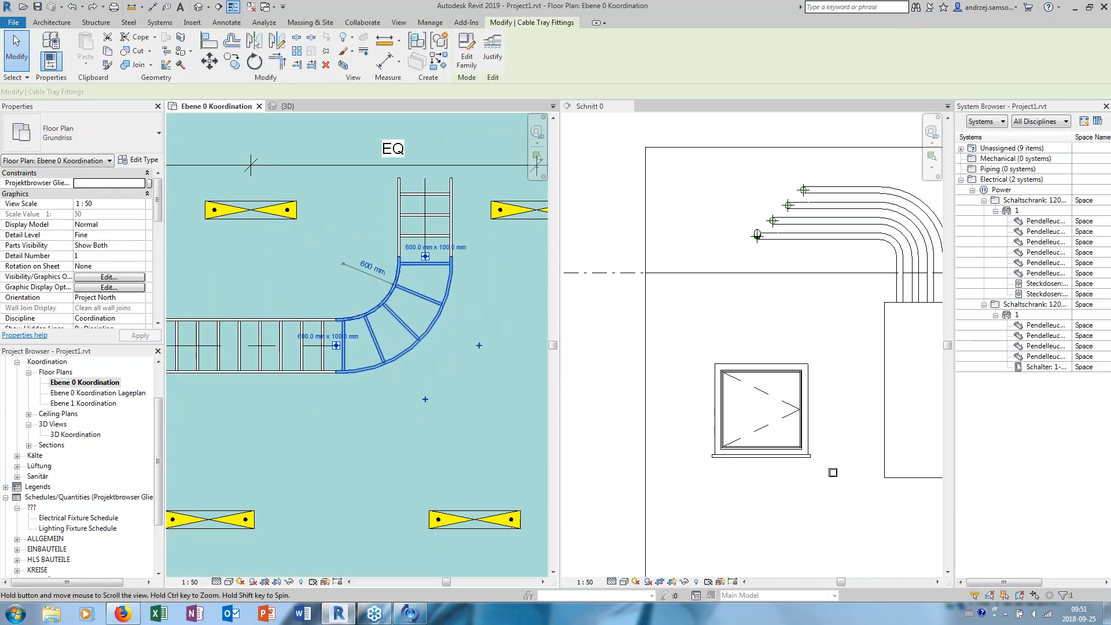
- Convert the cable tray elbow into a tee and draw a 600 mm wide cable tray from its open end toward the lower wall
click(425, 400)
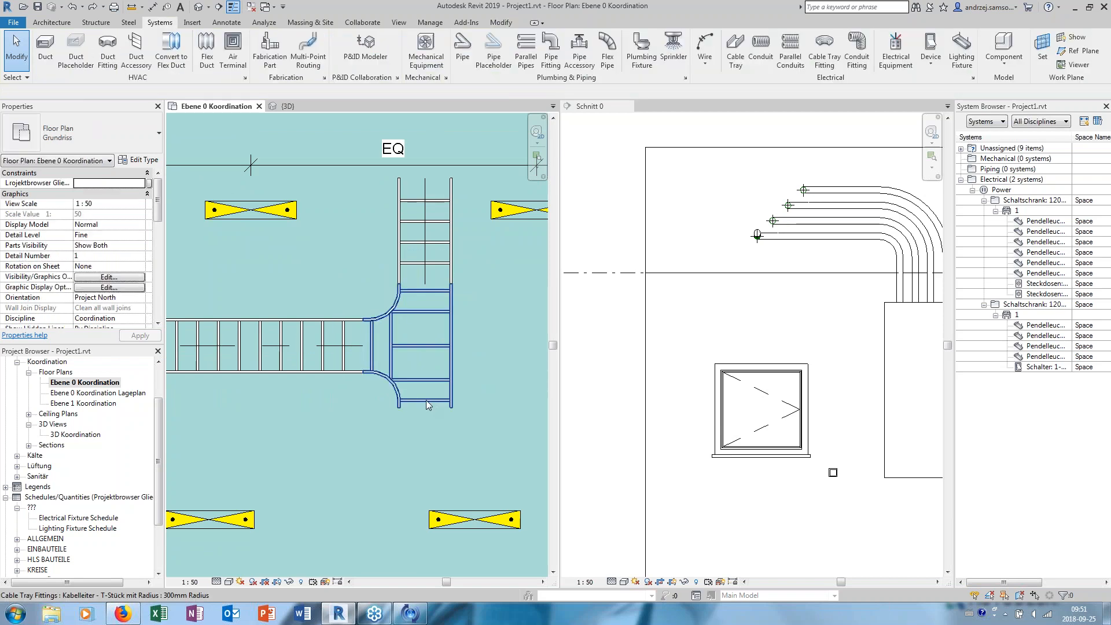
click(426, 402)
right_click(427, 405)
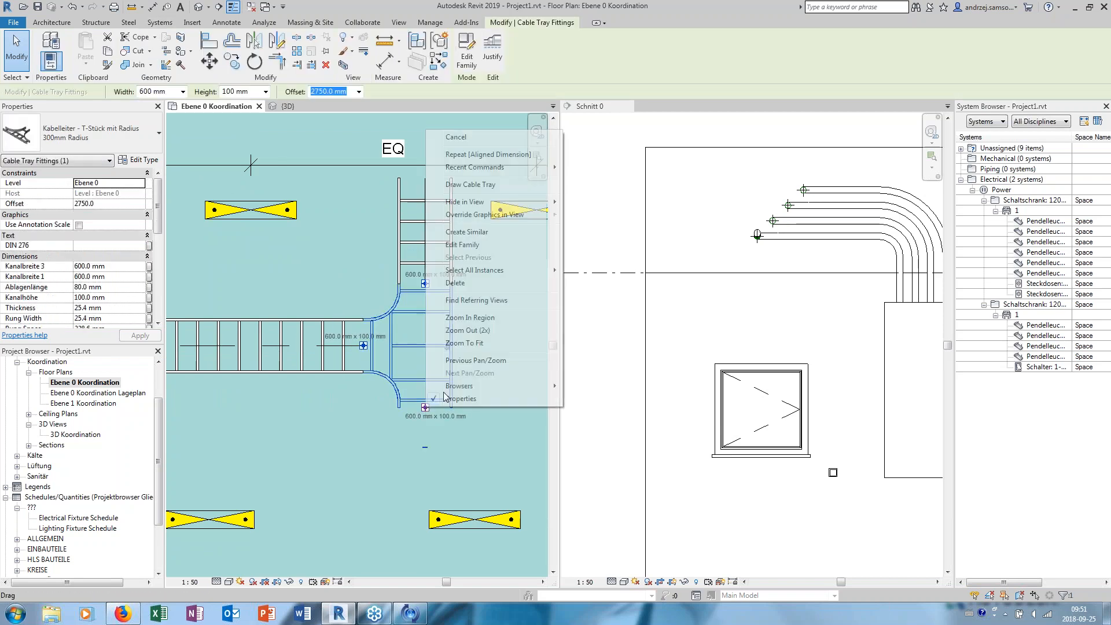
click(470, 184)
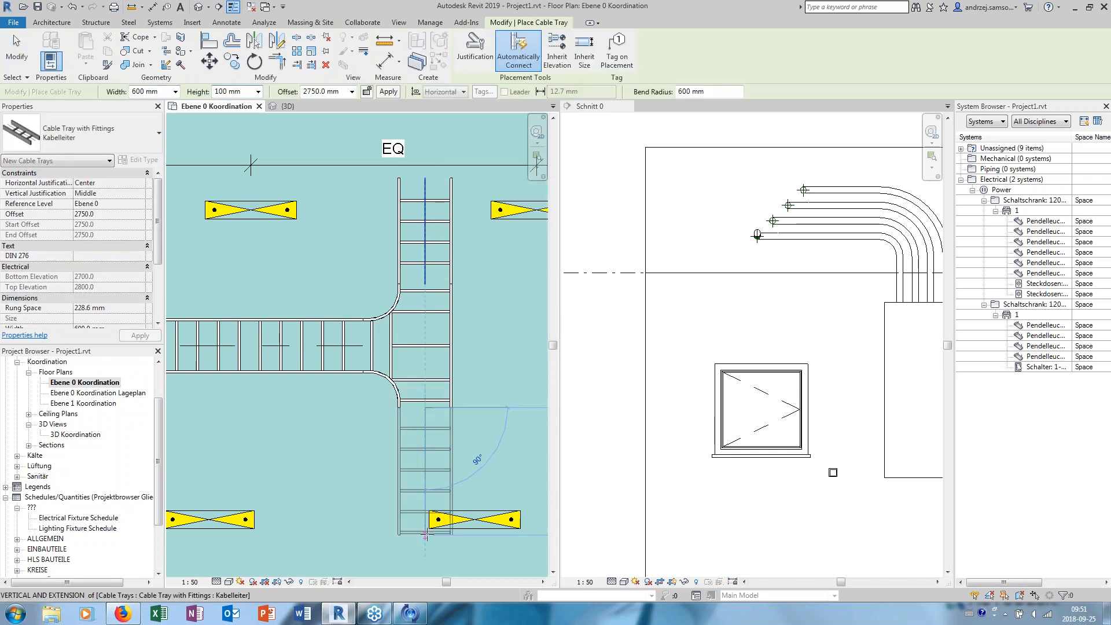
key(Escape)
key(Escape)
- Extend the third and fourth parallel conduits so they also run over the start of the cable tray
scroll(360, 404, down, 6)
middle_drag(360, 404, 447, 396)
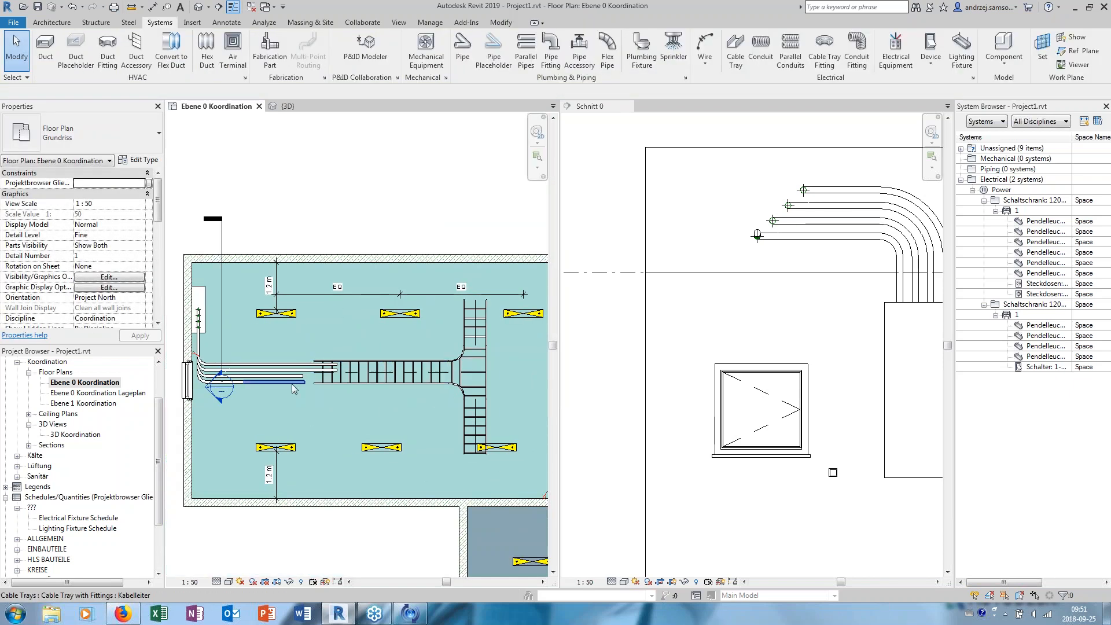
scroll(292, 384, up, 5)
click(307, 366)
drag(314, 366, 378, 375)
click(394, 294)
scroll(393, 294, down, 3)
scroll(355, 328, up, 6)
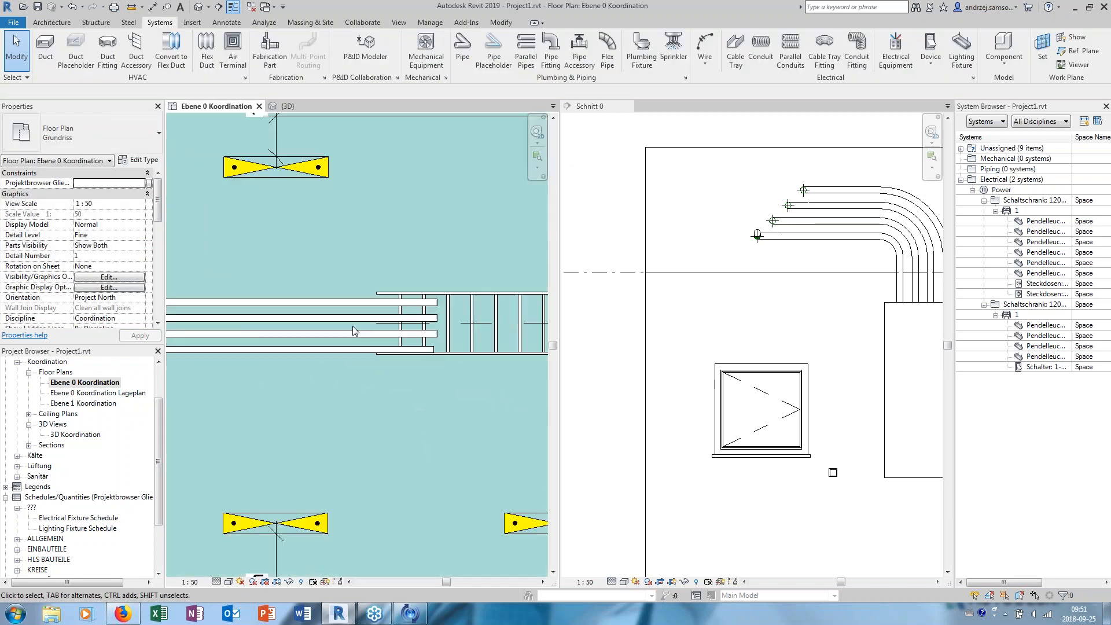
click(395, 291)
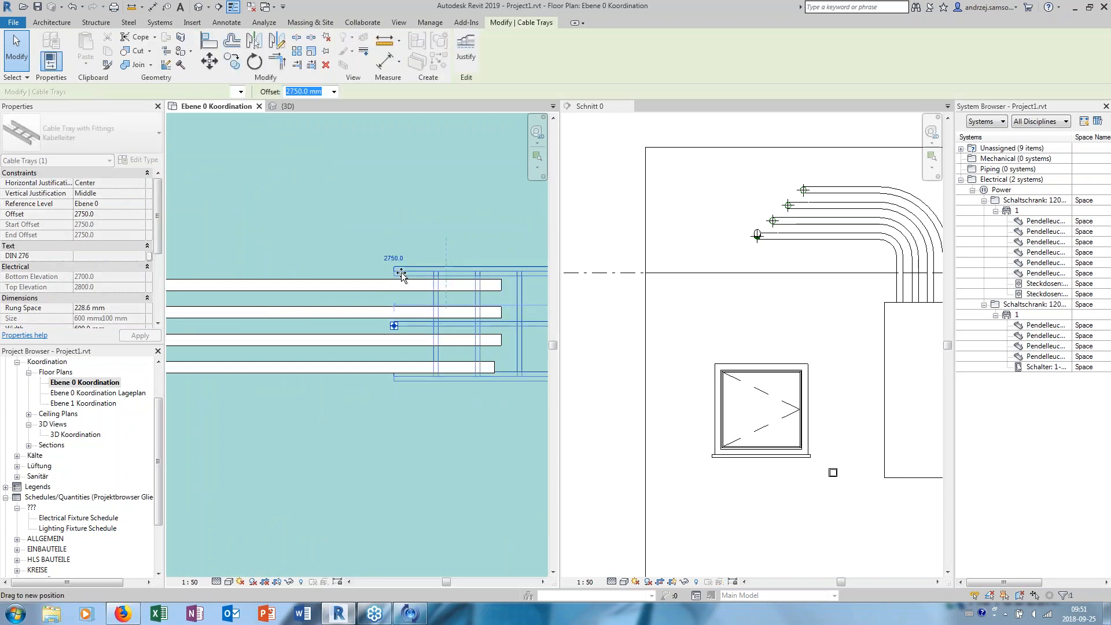
click(390, 224)
scroll(400, 231, down, 2)
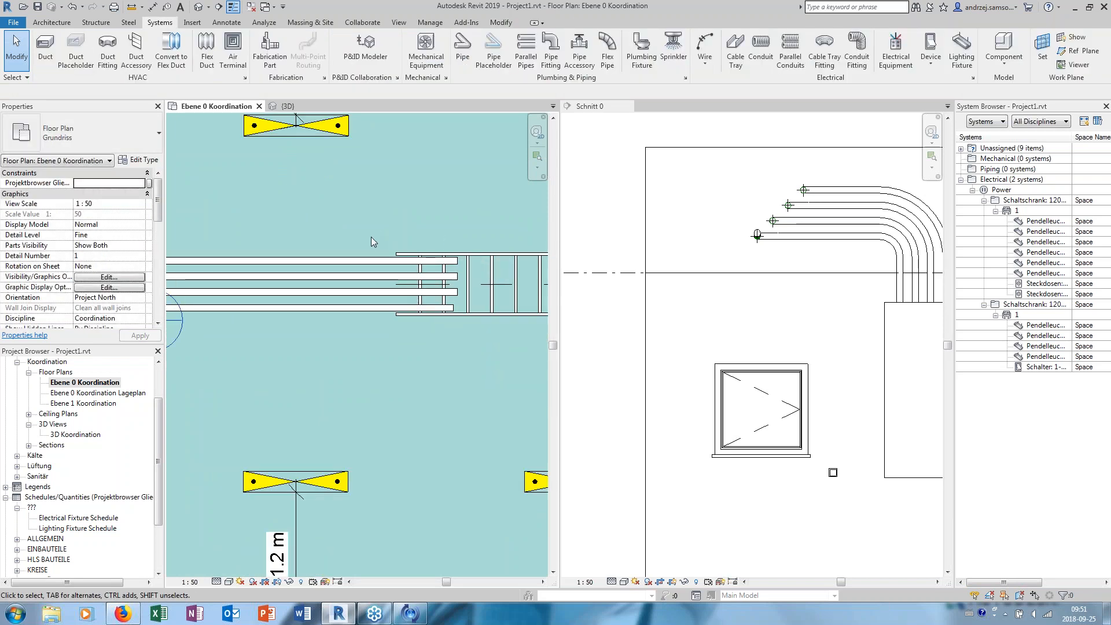
- Draw a horizontal section line just below the main cable tray, looking toward the upper wall, and open its section view
scroll(341, 240, down, 5)
middle_drag(279, 263, 296, 327)
scroll(310, 312, up, 3)
scroll(369, 313, down, 3)
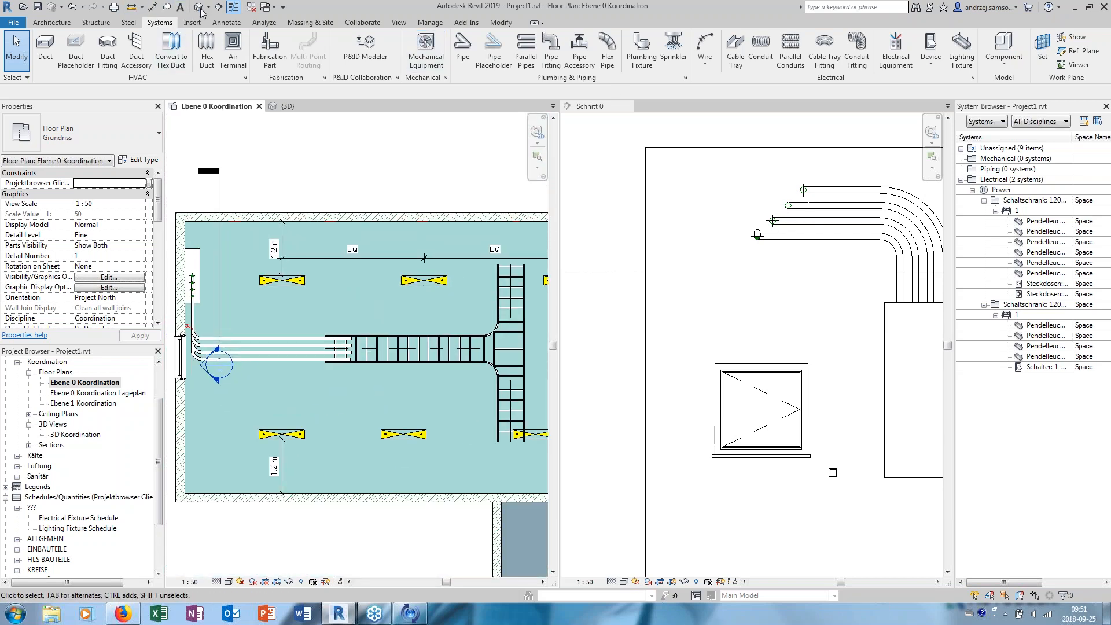
click(218, 6)
click(252, 373)
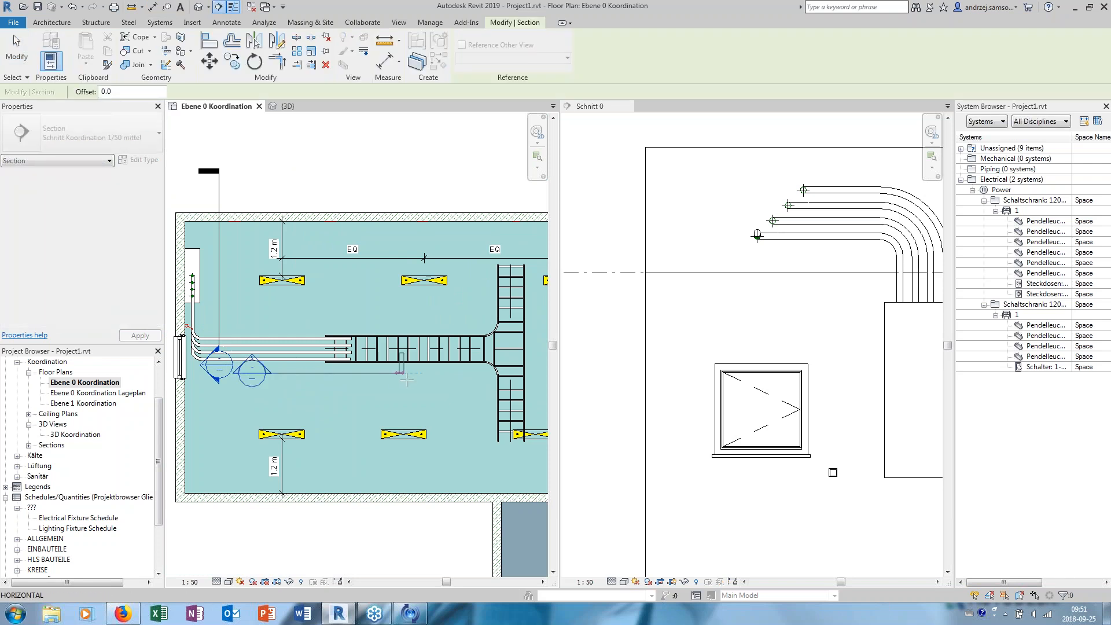
click(443, 373)
right_click(382, 375)
click(428, 134)
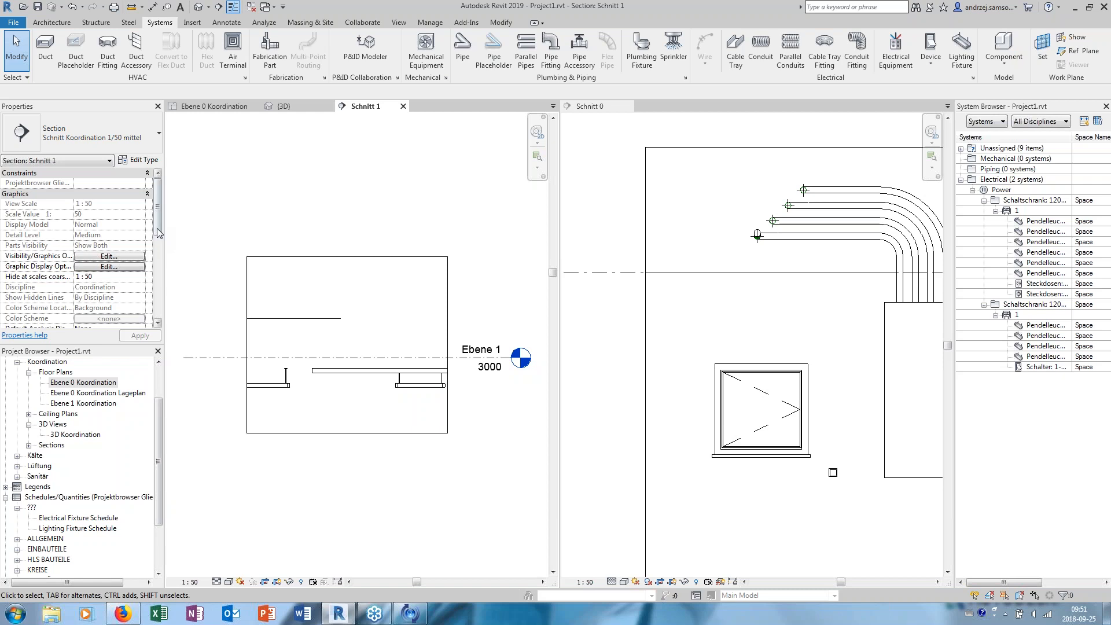
- Set the section view's template to <None> and its detail level to Fine
scroll(157, 232, down, 5)
click(109, 235)
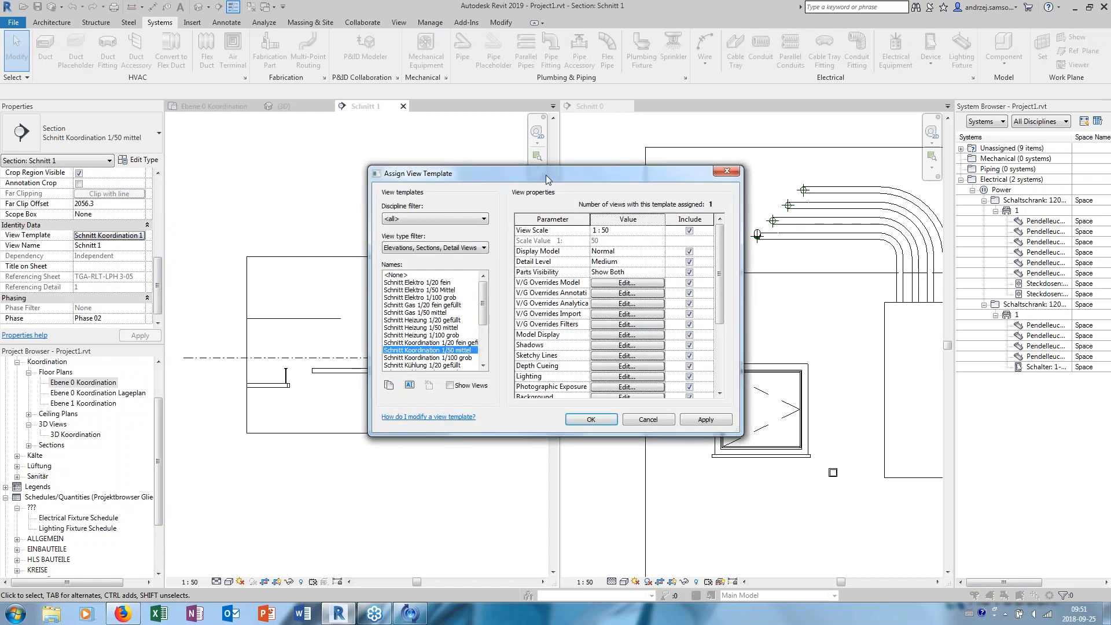
click(437, 276)
click(591, 419)
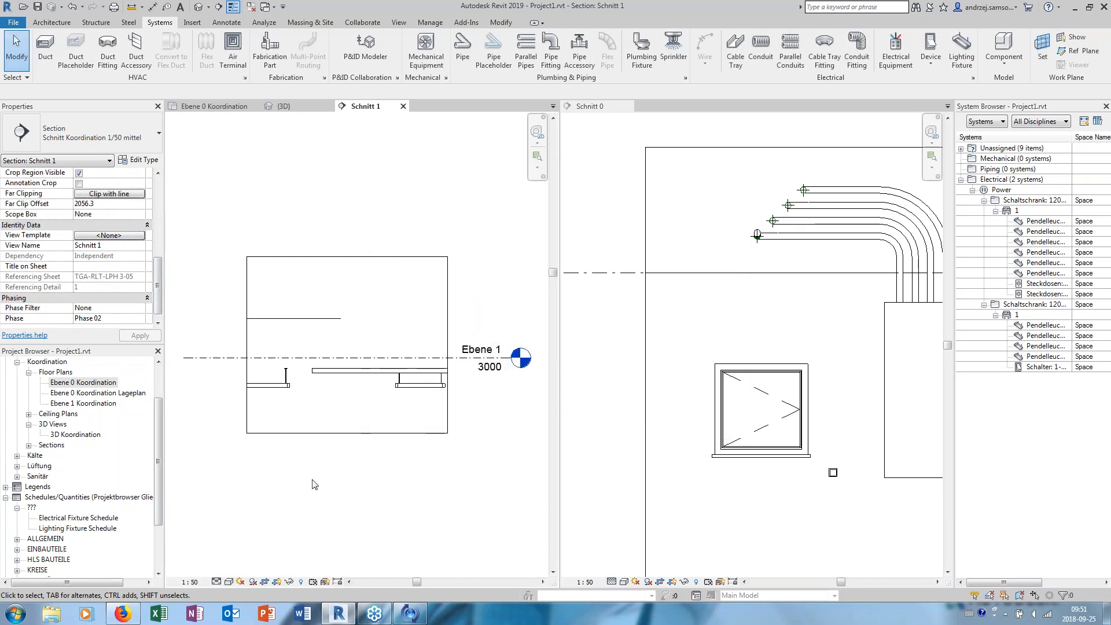
click(216, 582)
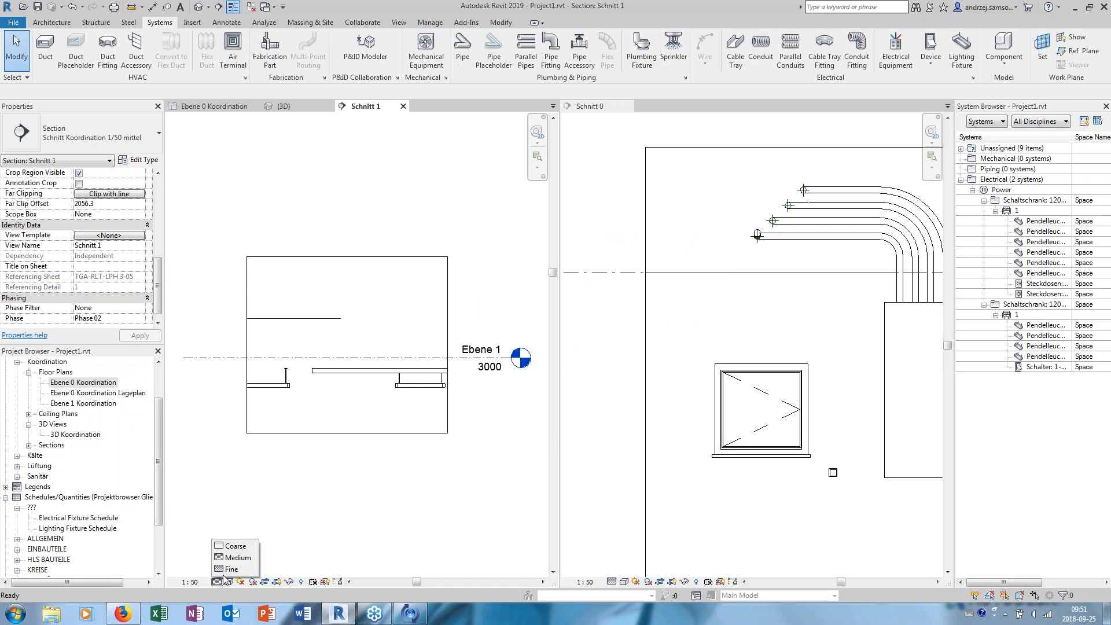
click(235, 569)
- Hide the section view's crop region and turn off view cropping
middle_drag(338, 319, 377, 316)
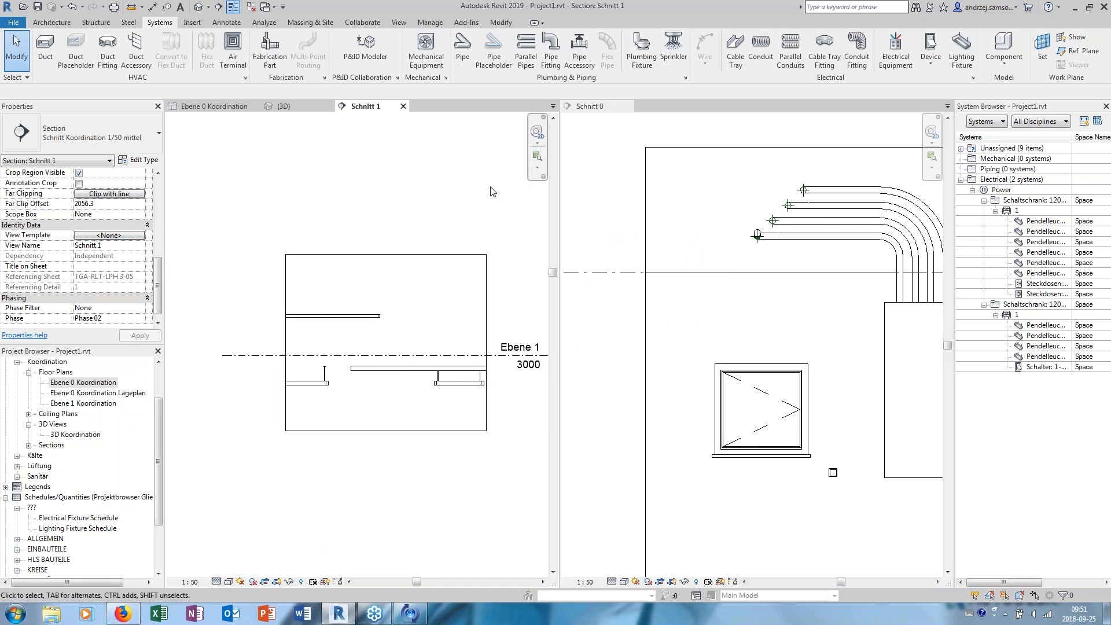
click(276, 582)
click(265, 582)
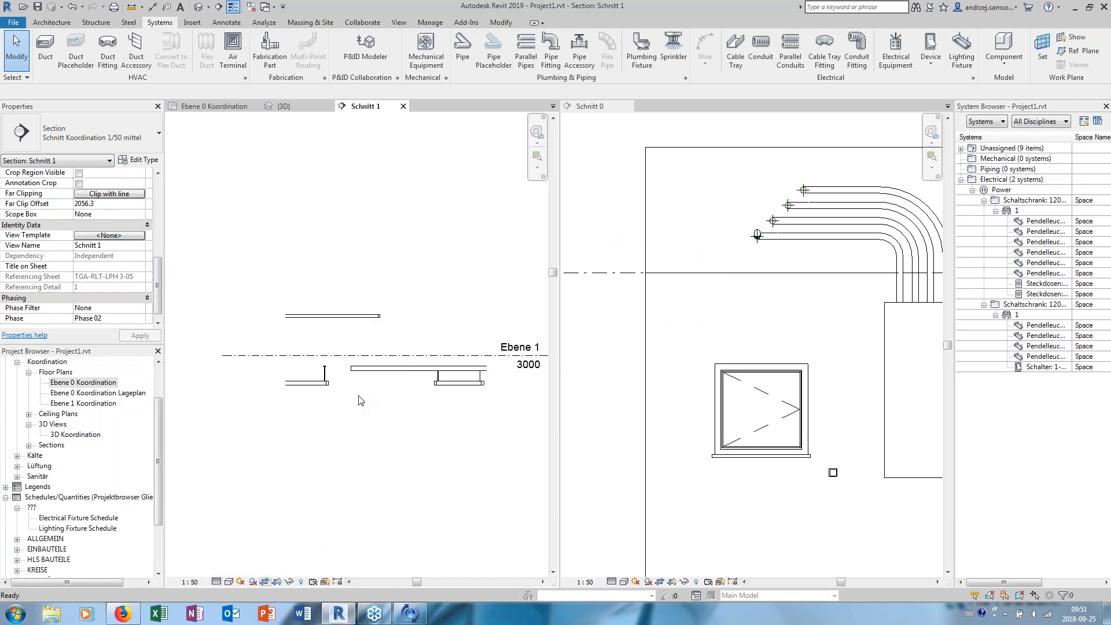
- Raise the cable tray run in the section to the height of the conduits, at an offset of about 3805 mm, and view the route in 3D
scroll(386, 393, up, 1)
middle_drag(415, 346, 323, 400)
click(397, 404)
drag(323, 402, 318, 326)
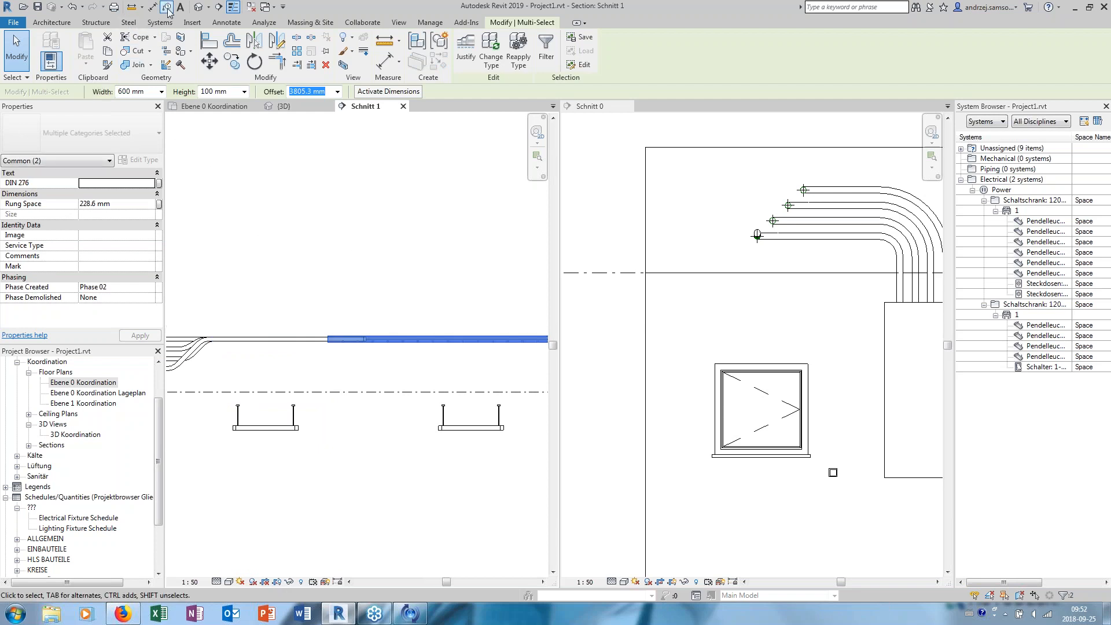
click(197, 7)
shift+middle_drag(367, 287, 393, 365)
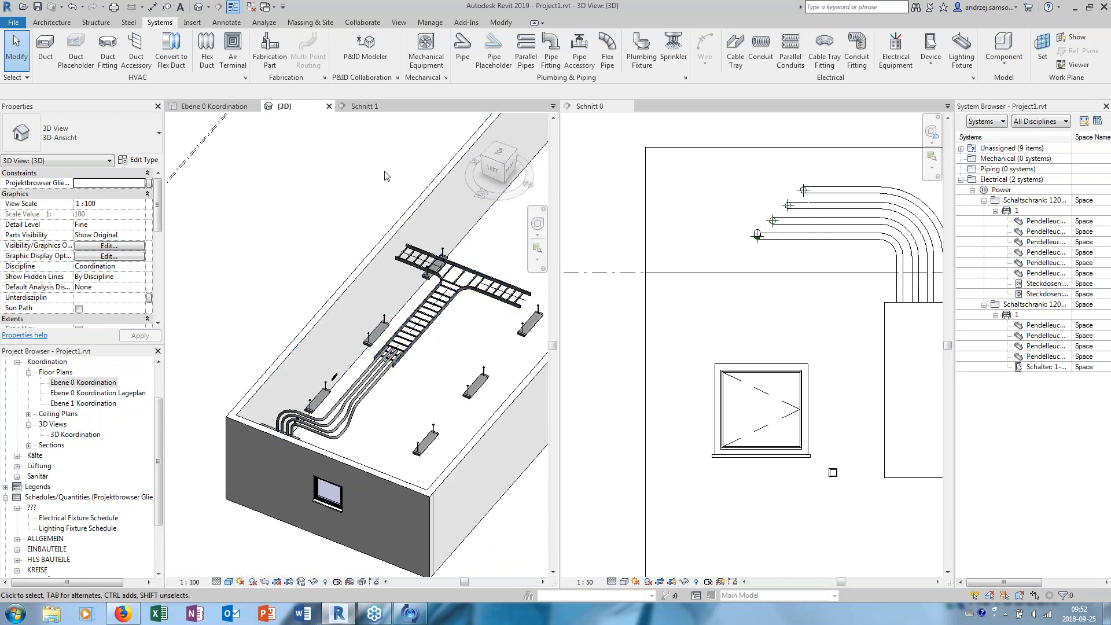
- Create a panel schedule for the first 1200 x 600 x 2200mm, 230 V/400 V, Three Phase, 4 Wires, Wye panel
click(266, 23)
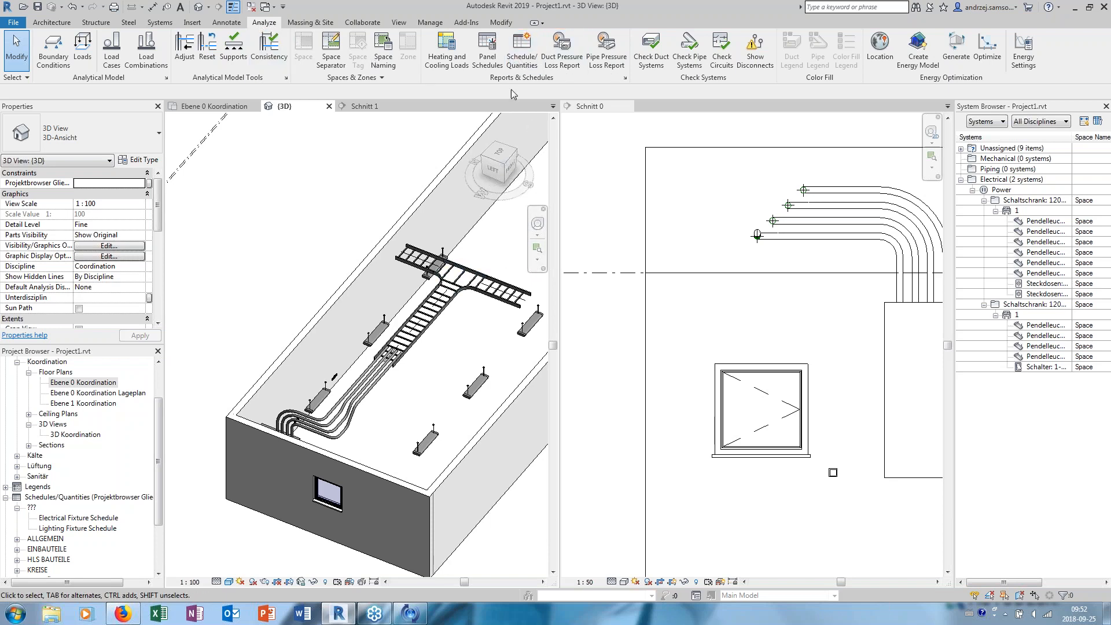
click(490, 58)
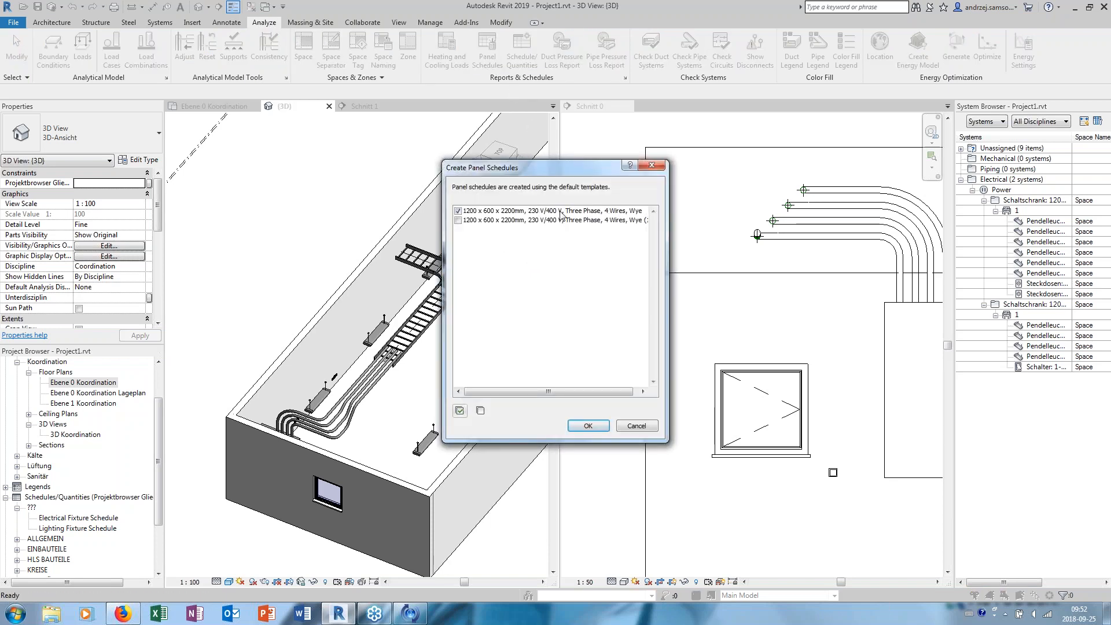
click(560, 211)
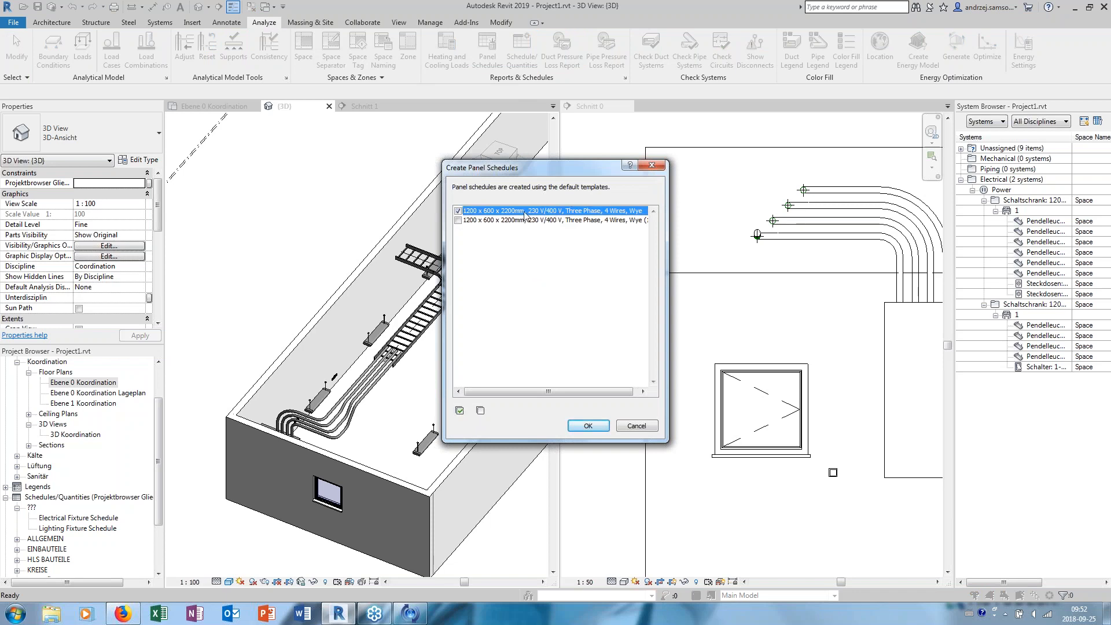
click(603, 429)
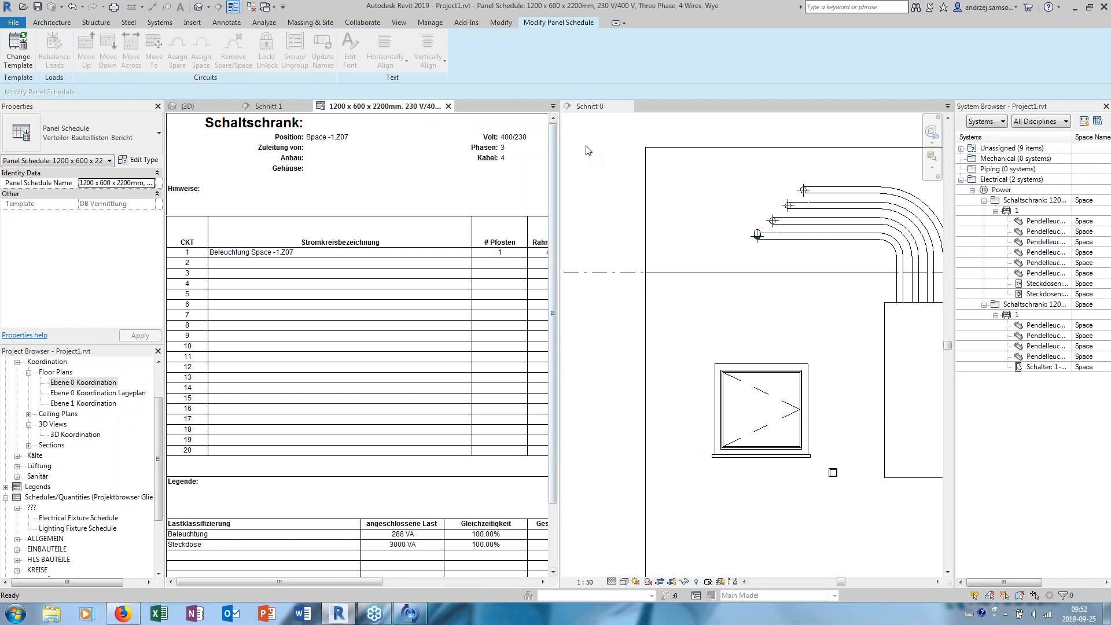
- Close the Schnitt 0 section view and examine the panel schedule's circuit rows and load summary
click(946, 106)
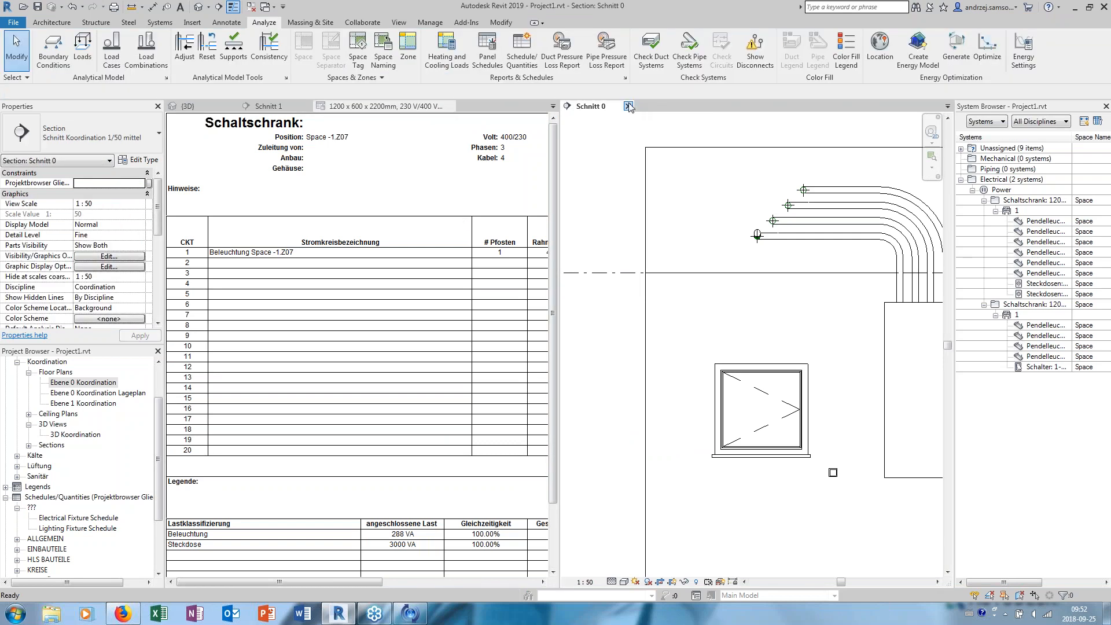
scroll(589, 253, down, 1)
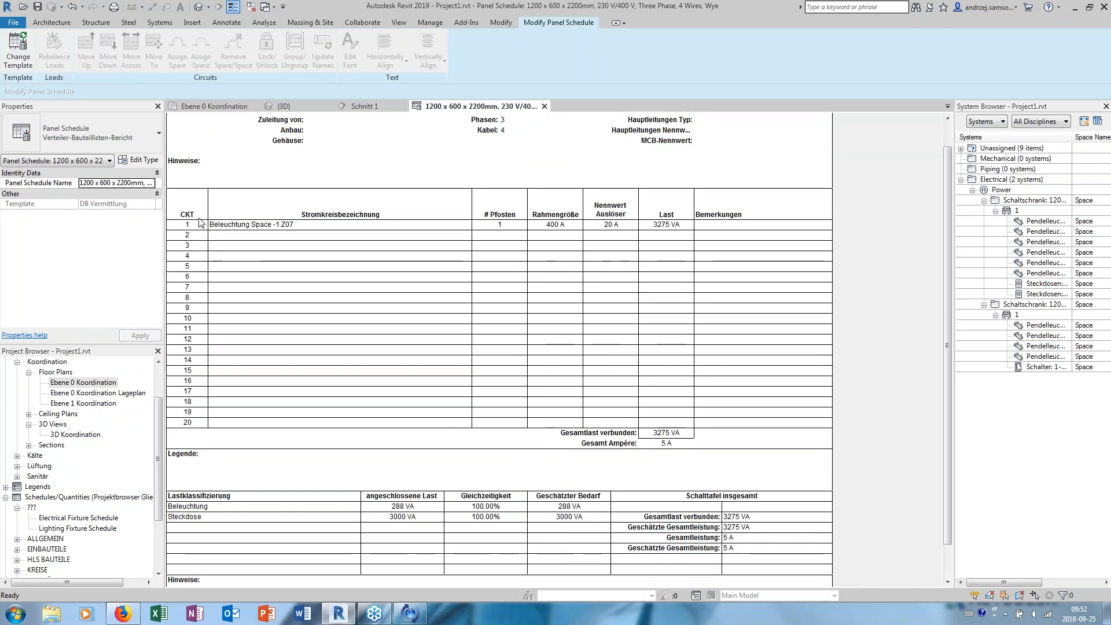
scroll(234, 206, up, 2)
scroll(453, 268, down, 3)
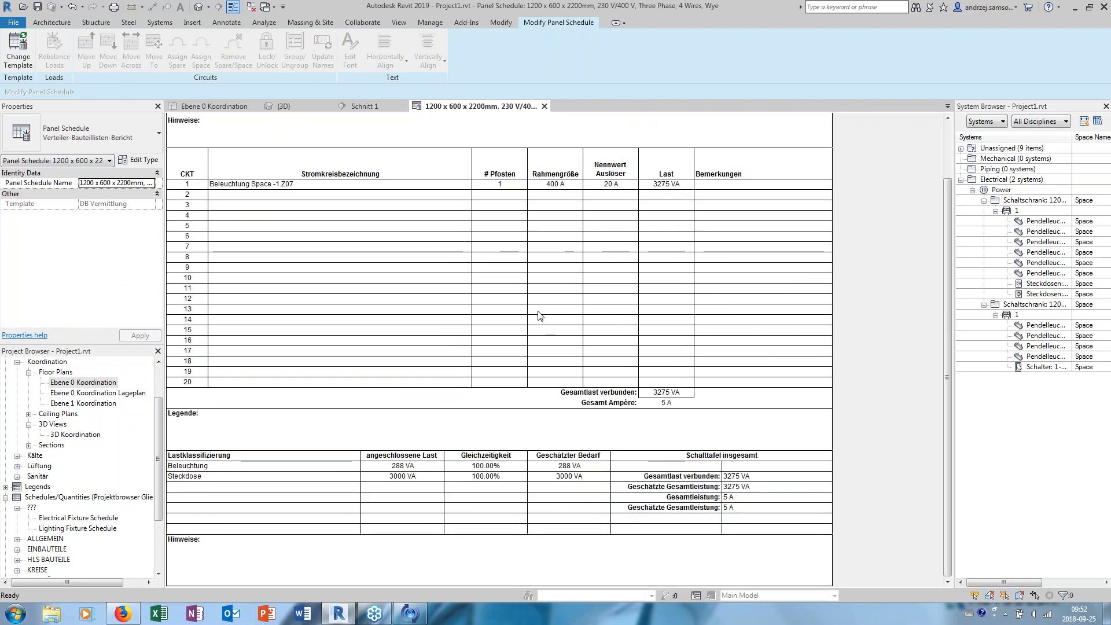
scroll(359, 374, up, 2)
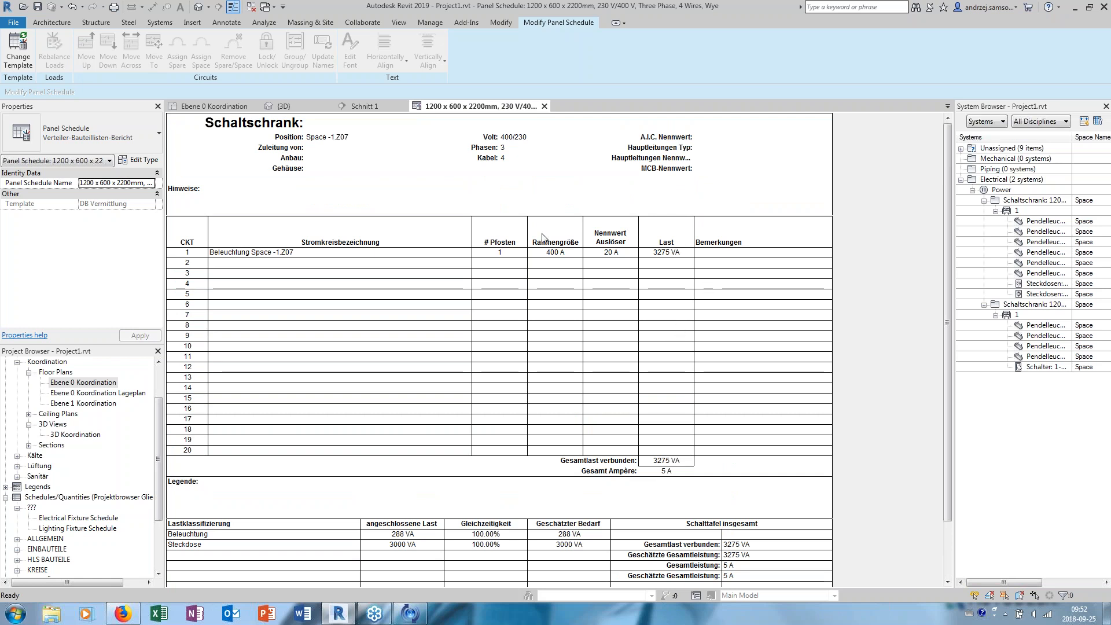
scroll(503, 242, down, 2)
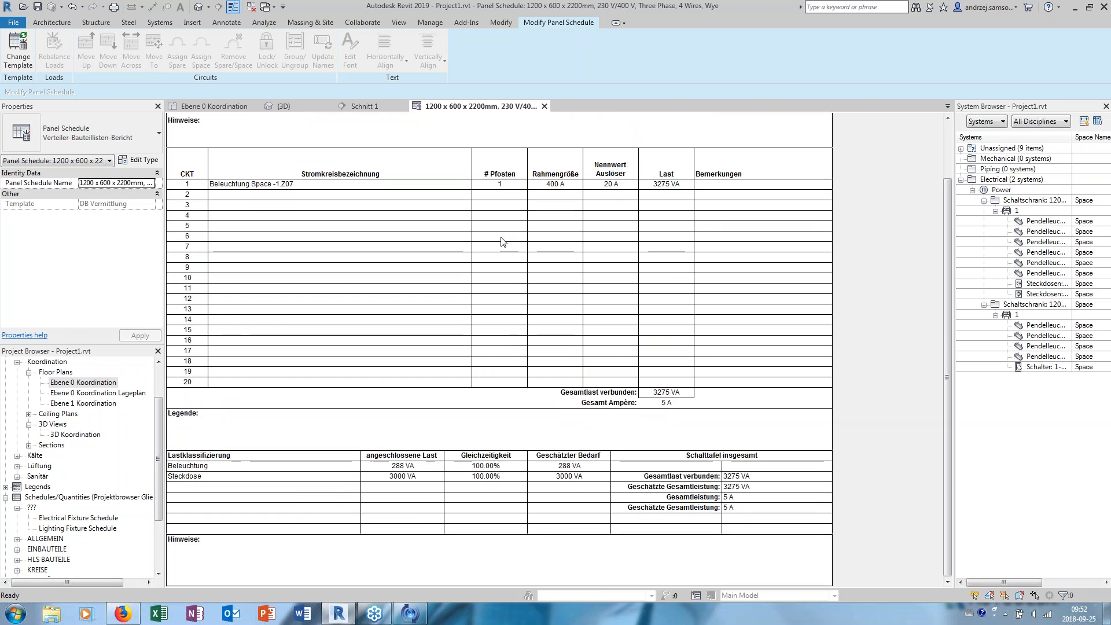
scroll(342, 347, up, 1)
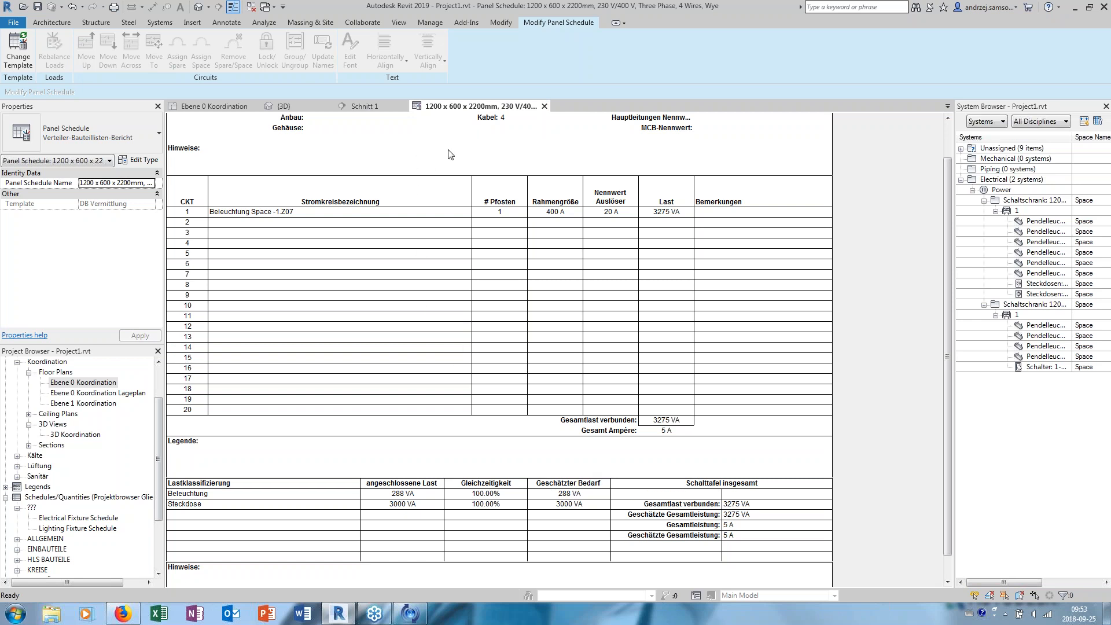
- Close the panel schedule and inspect the conduit and cable tray route in the 3D view
click(544, 107)
scroll(323, 341, up, 3)
middle_drag(354, 301, 306, 334)
scroll(307, 334, down, 2)
middle_drag(345, 278, 335, 323)
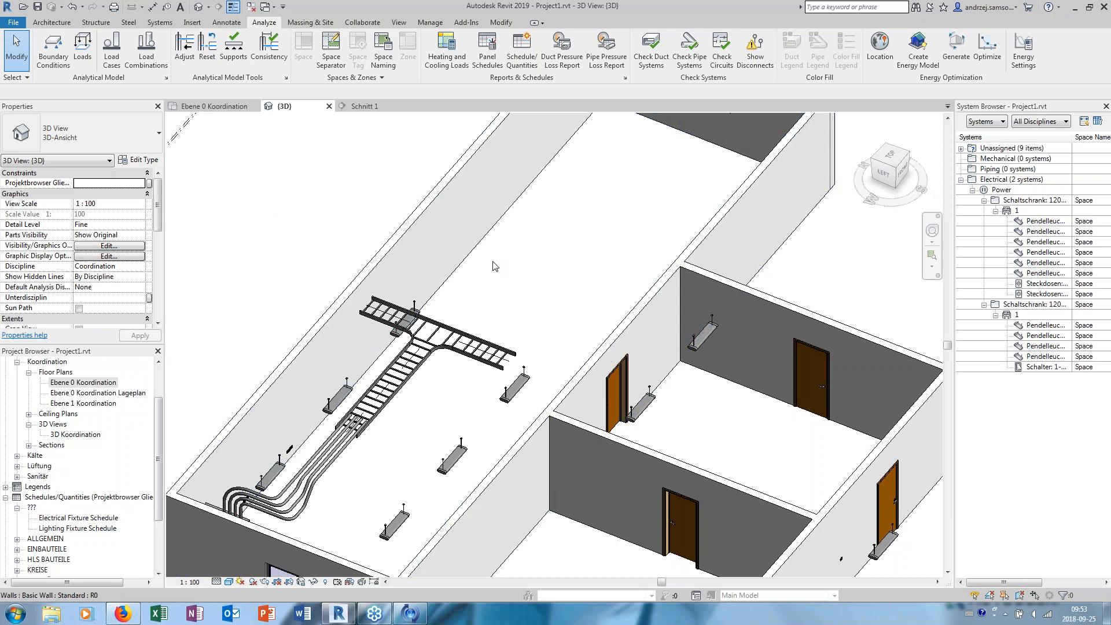
- Open the Ebene 0 Koordination floor plan and convert the electrical circuit of the lights in Space -1.Z07 to arc wires
double_click(84, 382)
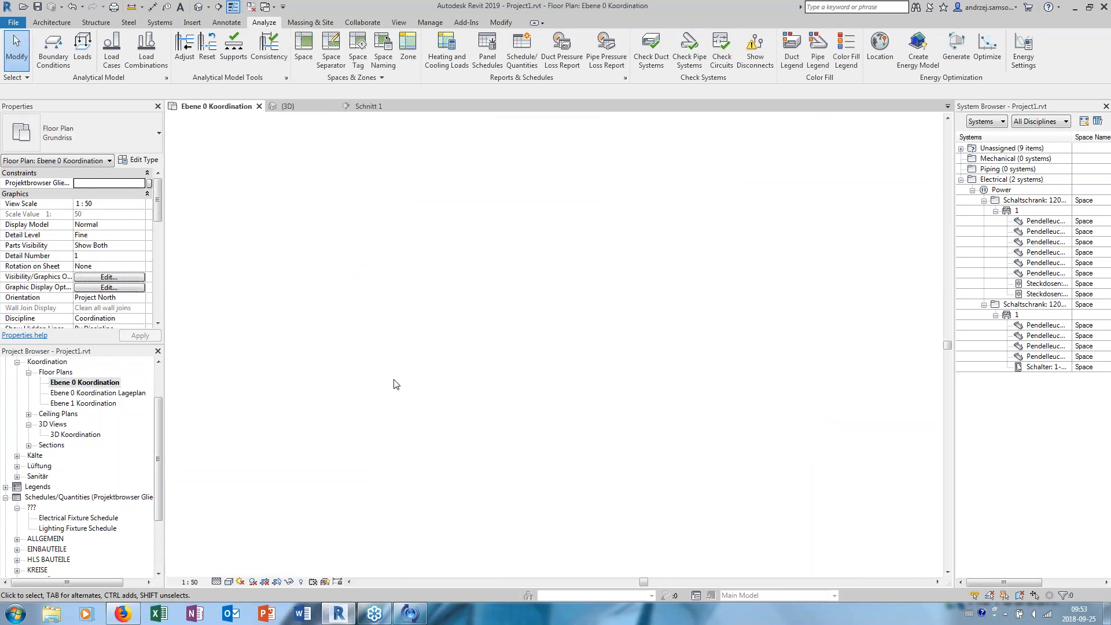
scroll(464, 312, up, 1)
middle_drag(333, 311, 464, 316)
key(Tab)
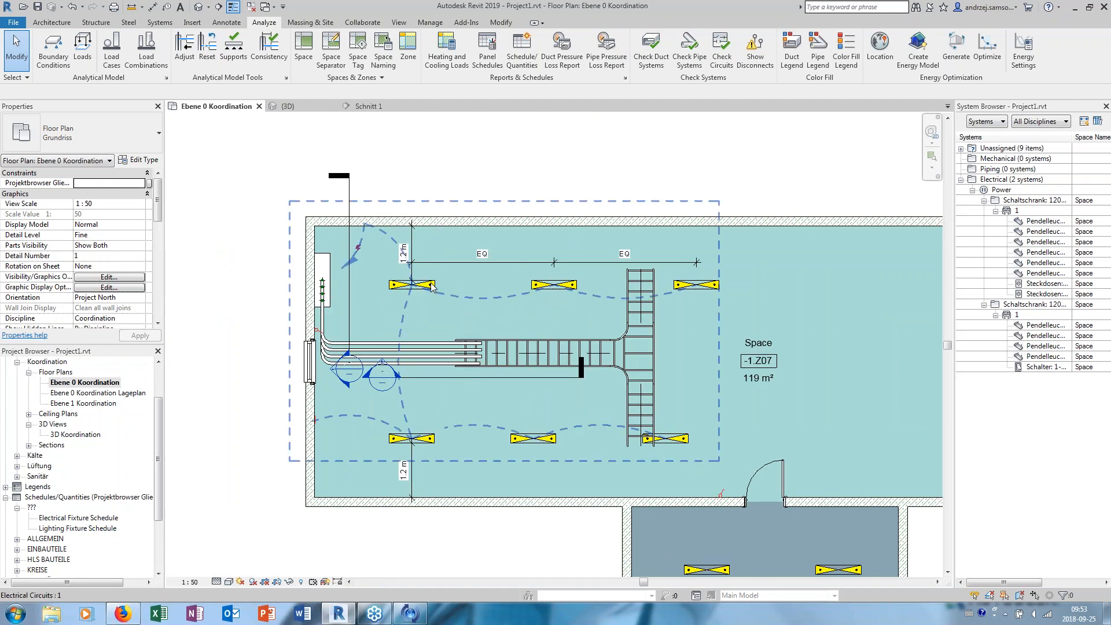
click(429, 284)
middle_drag(556, 117, 505, 126)
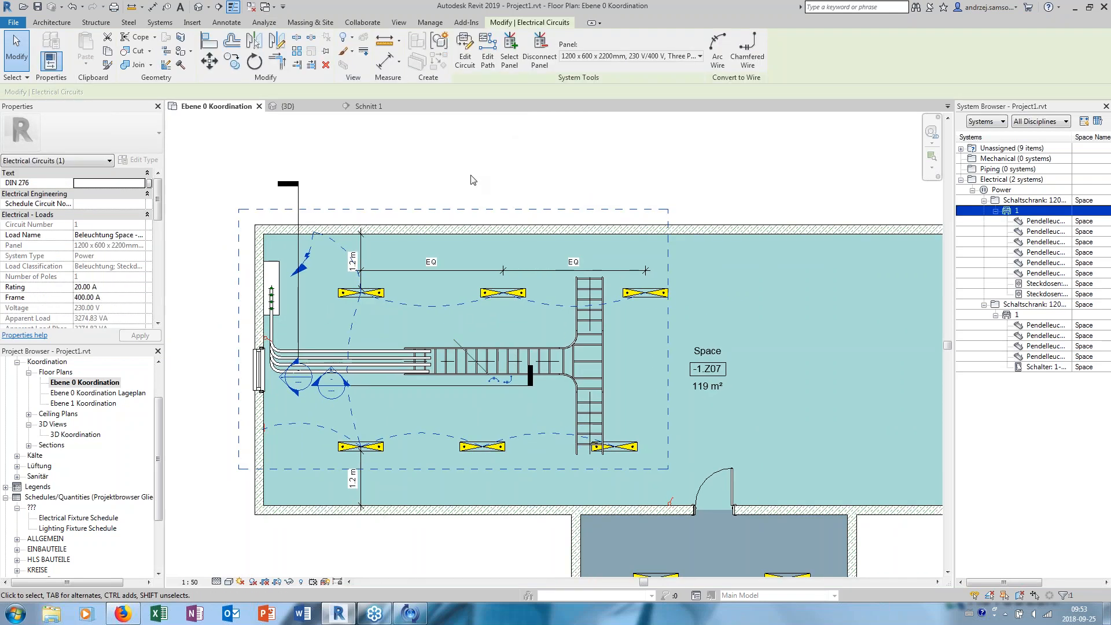
click(719, 55)
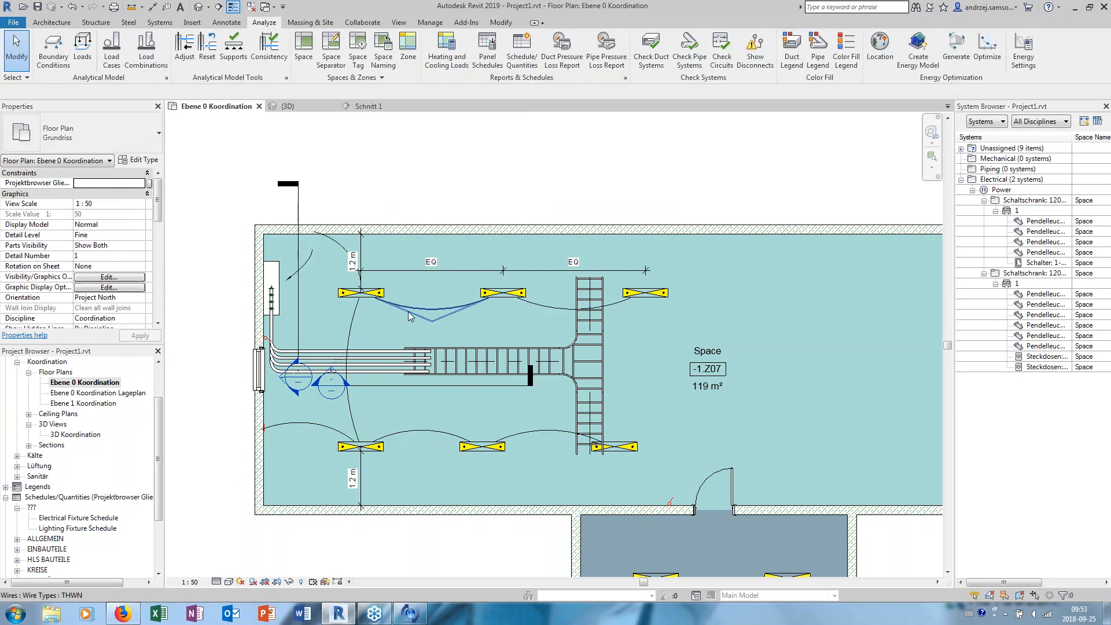
- Inspect the arc wire between the first two lights of the upper row, including its properties
click(417, 313)
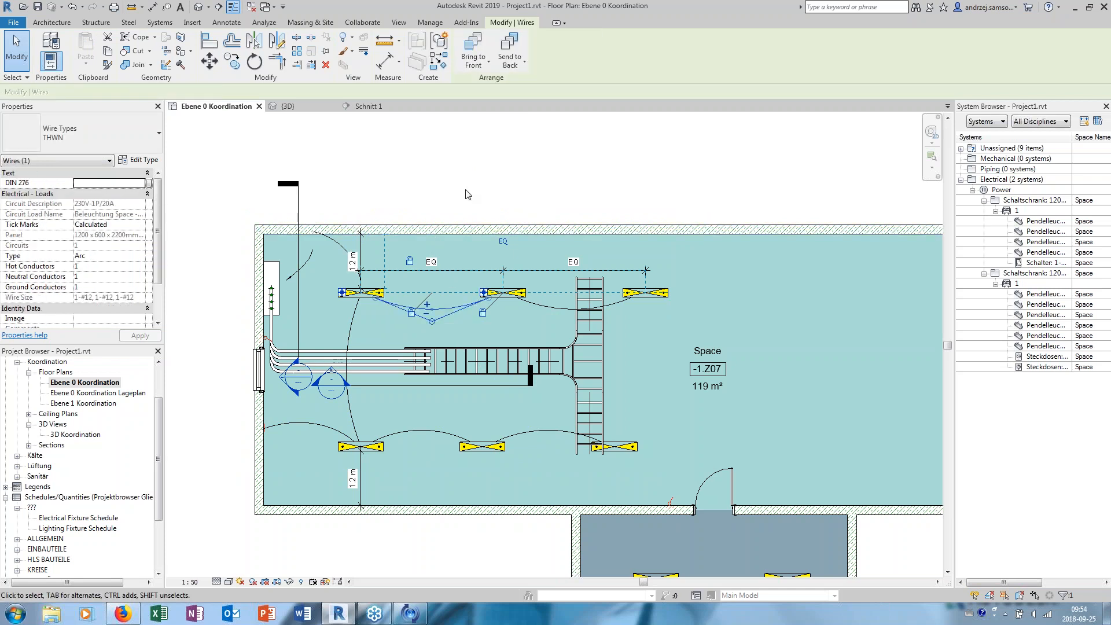
scroll(457, 187, up, 1)
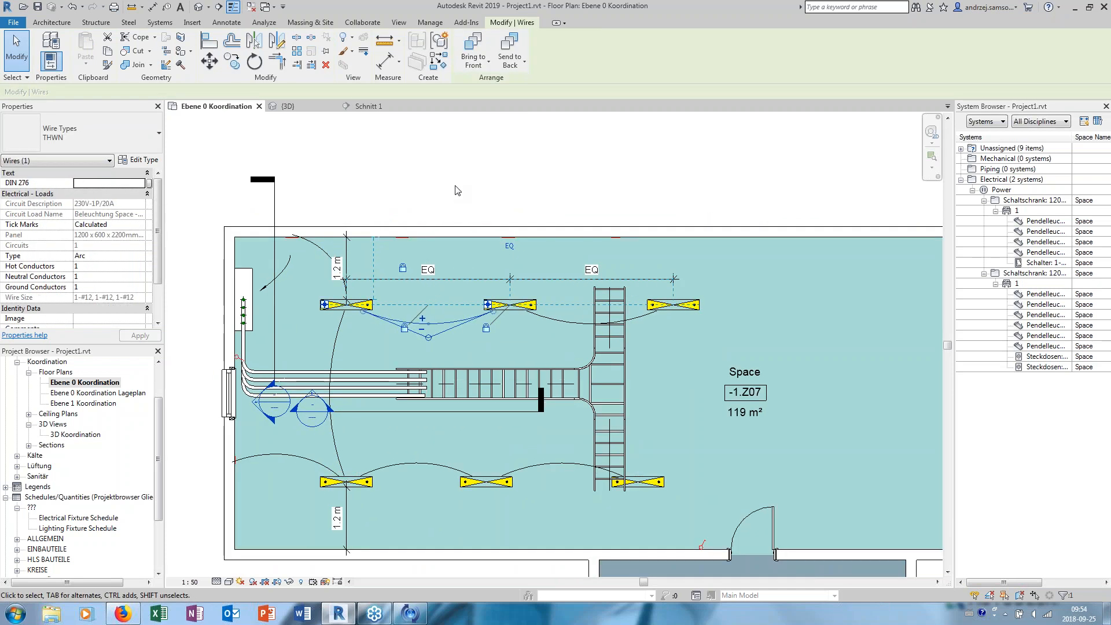
key(Escape)
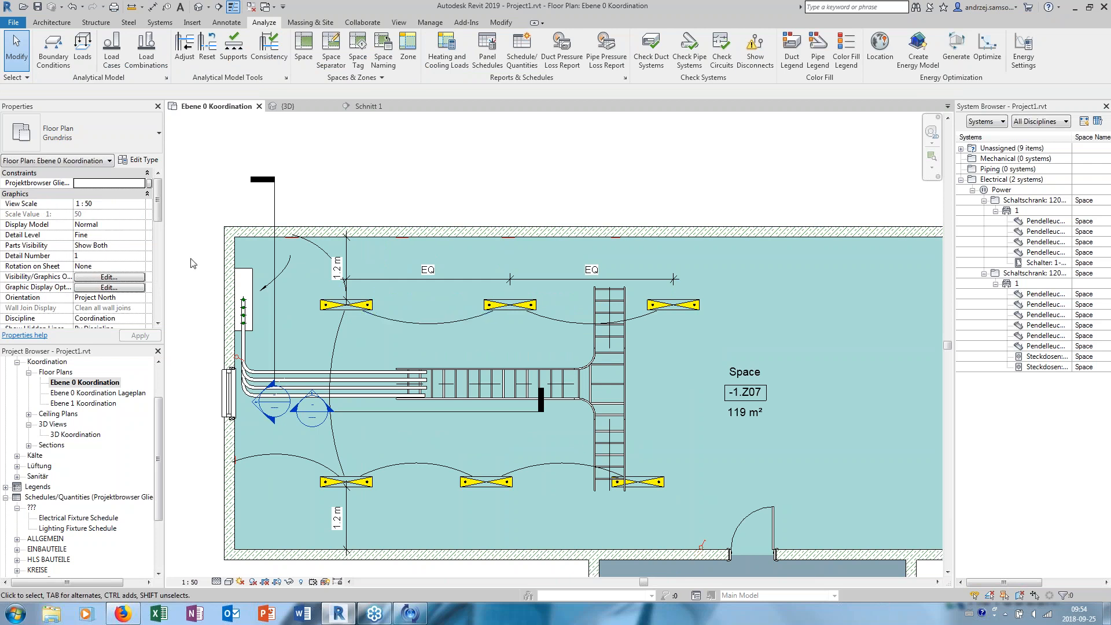
- Review the electrical load properties of the arc wire connecting the first two upper-row lights in Space -1.Z07
click(419, 327)
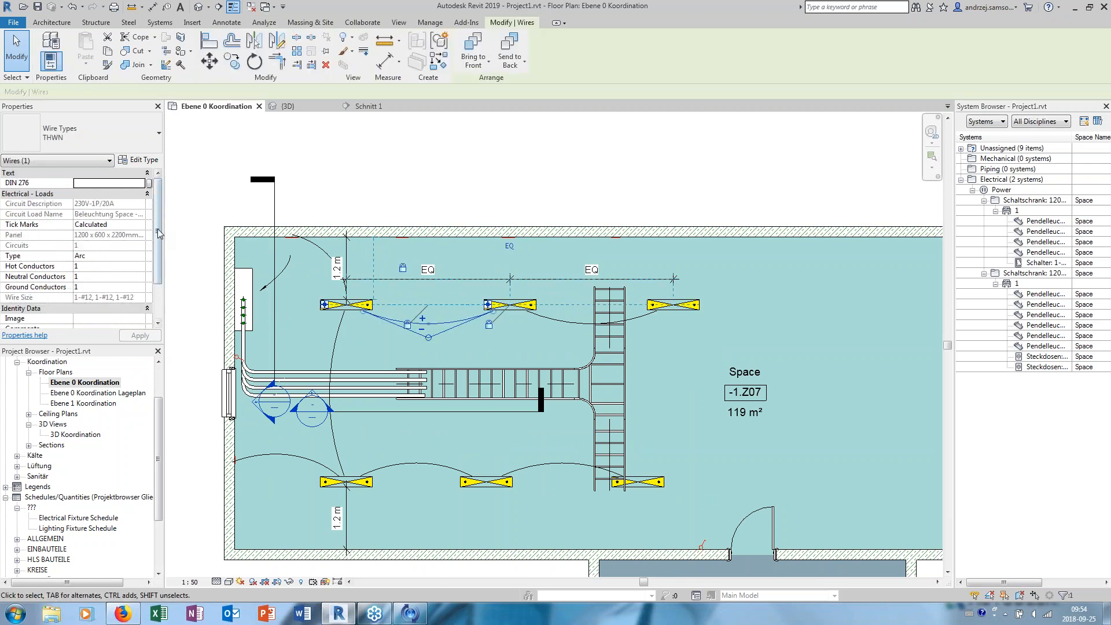
mouse_move(158, 214)
mouse_down()
mouse_move(157, 287)
mouse_move(161, 196)
mouse_up()
click(350, 171)
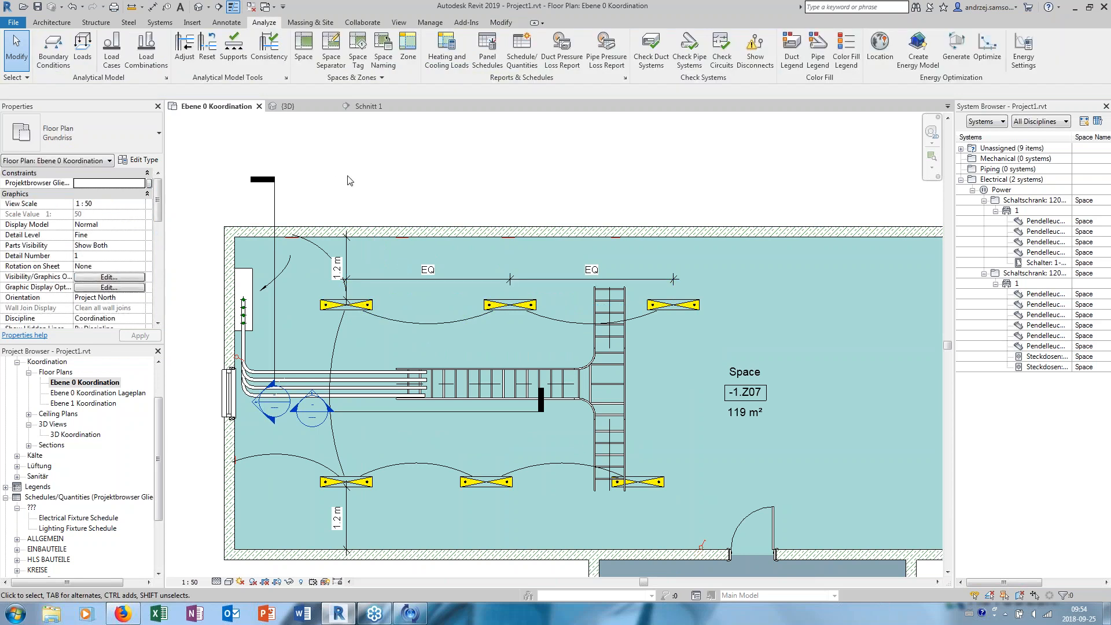
- Create a new schedule for the Electrical Circuits category with the name Electrical Circuit Schedule
click(399, 22)
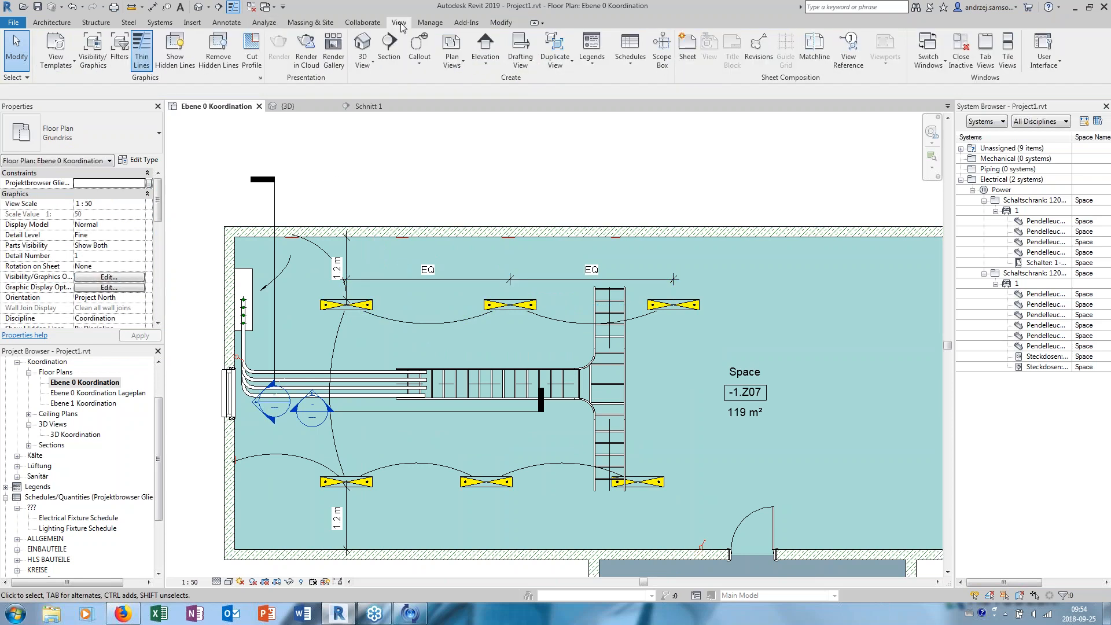
click(623, 66)
click(660, 83)
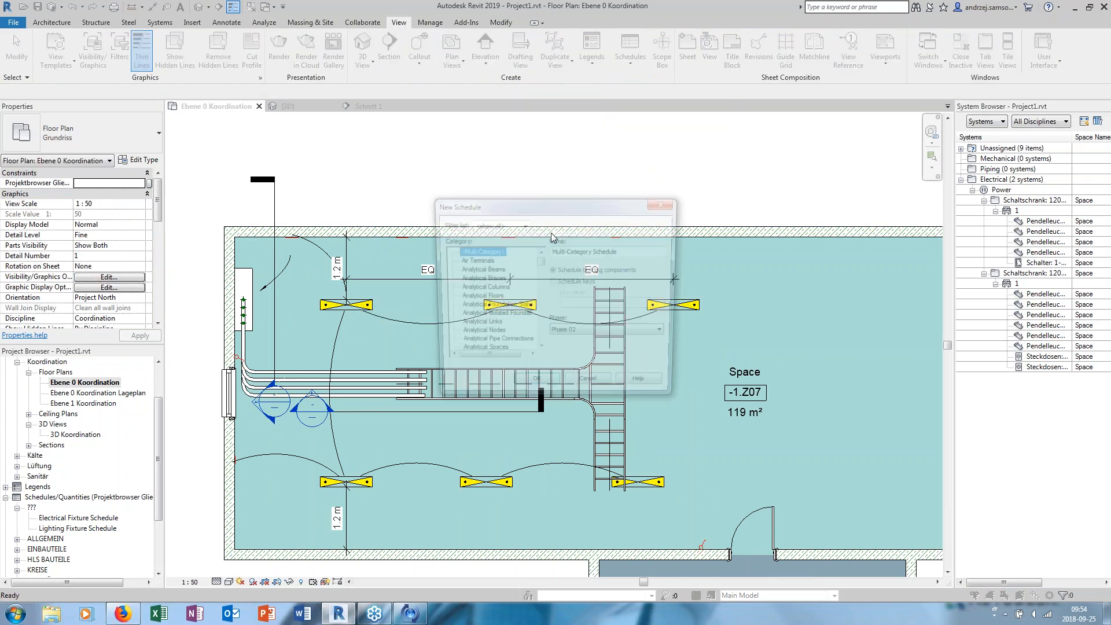
drag(543, 265, 533, 297)
click(497, 289)
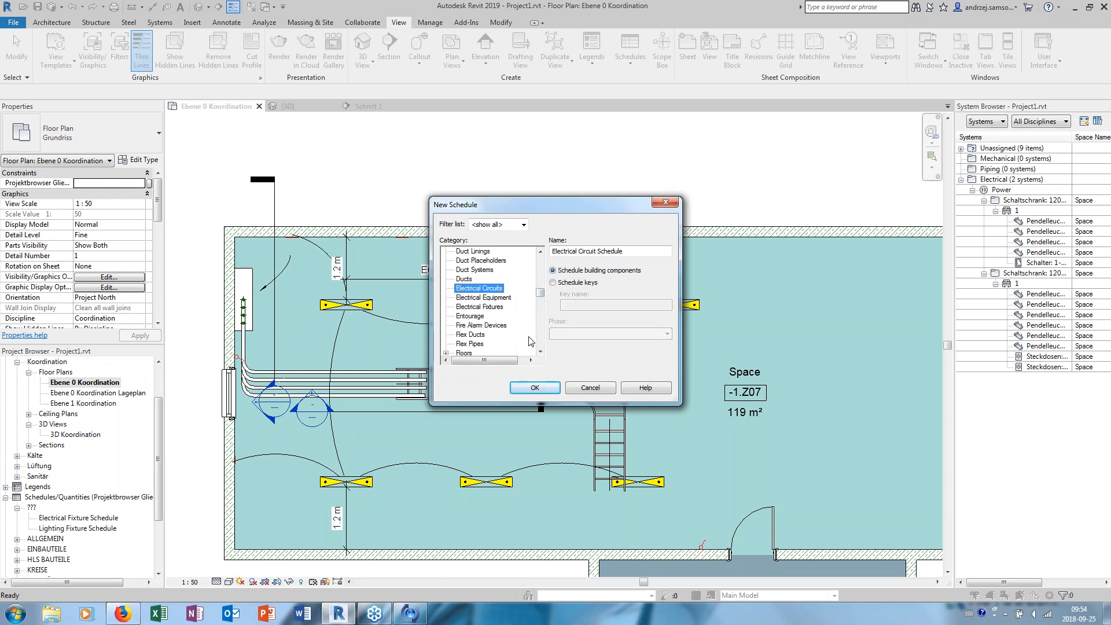
click(535, 389)
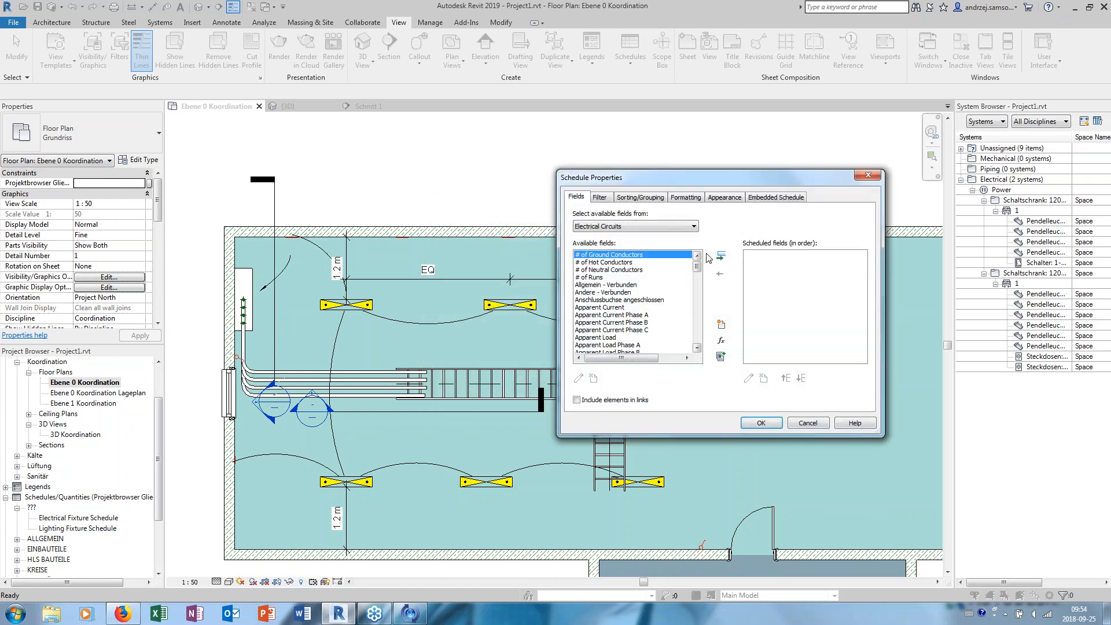
- Add the Wire Size, Wire Type and Length fields to the circuit schedule and widen its Wire Size column
drag(703, 177, 528, 126)
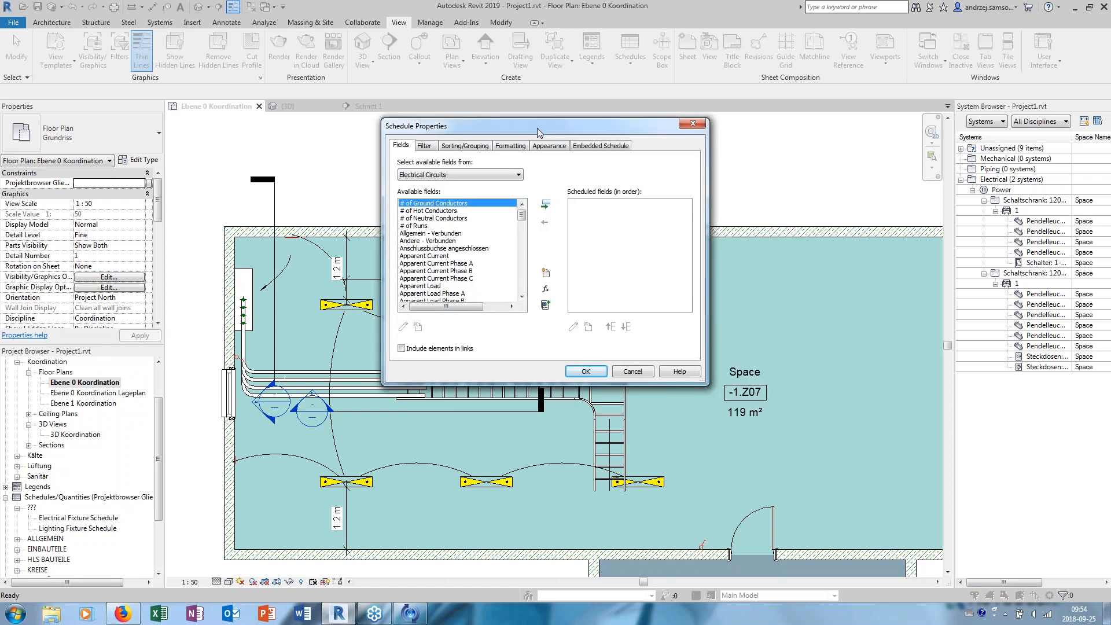
drag(522, 211, 517, 285)
click(418, 280)
click(418, 285)
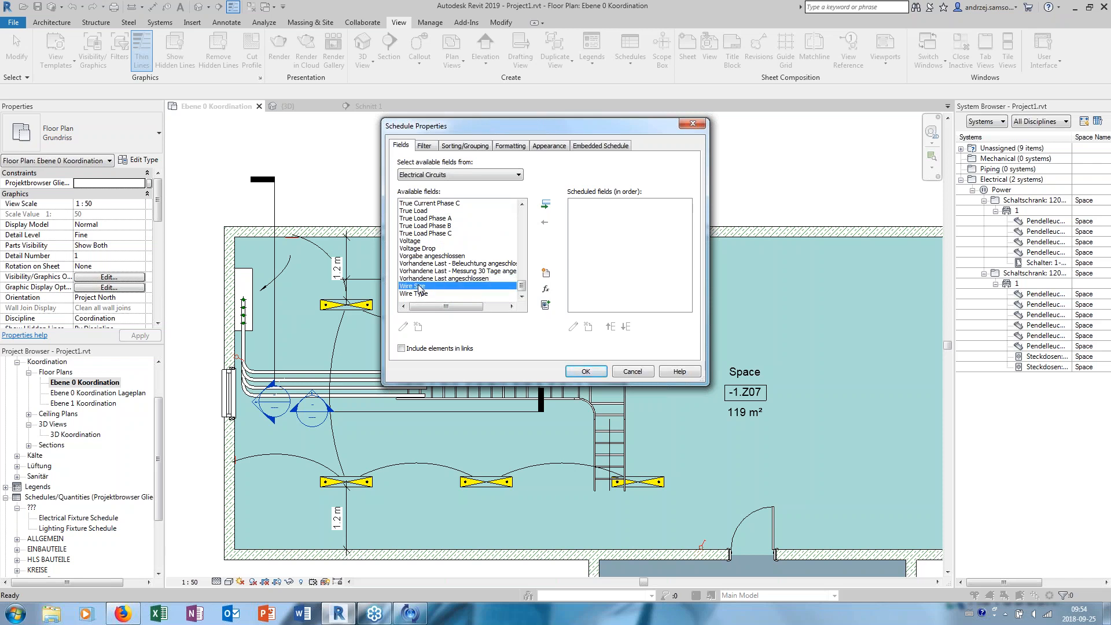
click(546, 205)
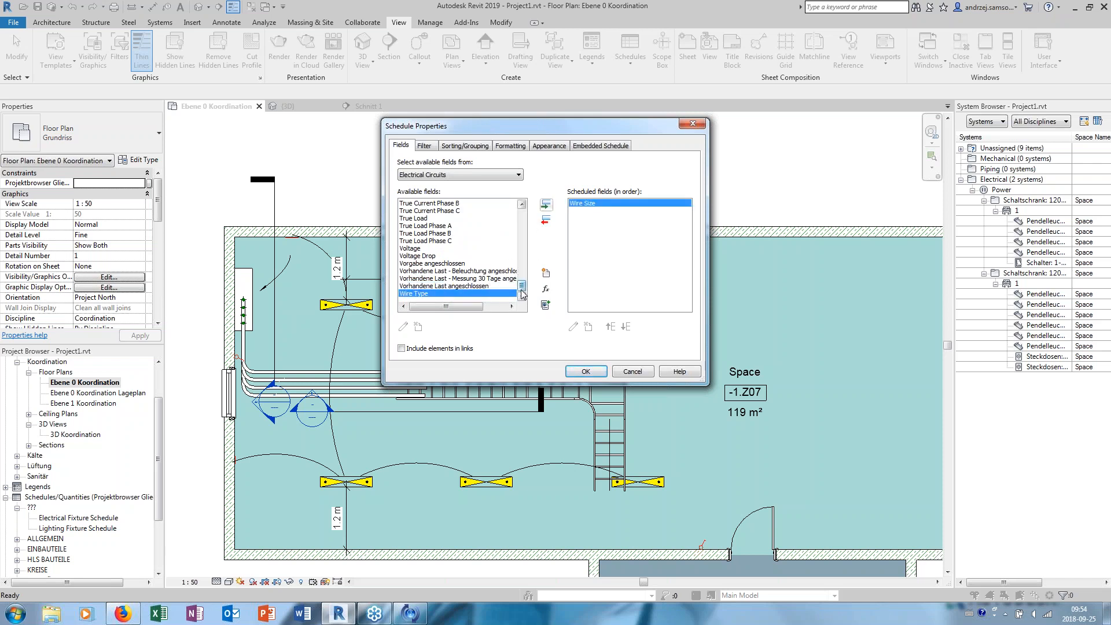
click(545, 205)
drag(523, 288, 514, 260)
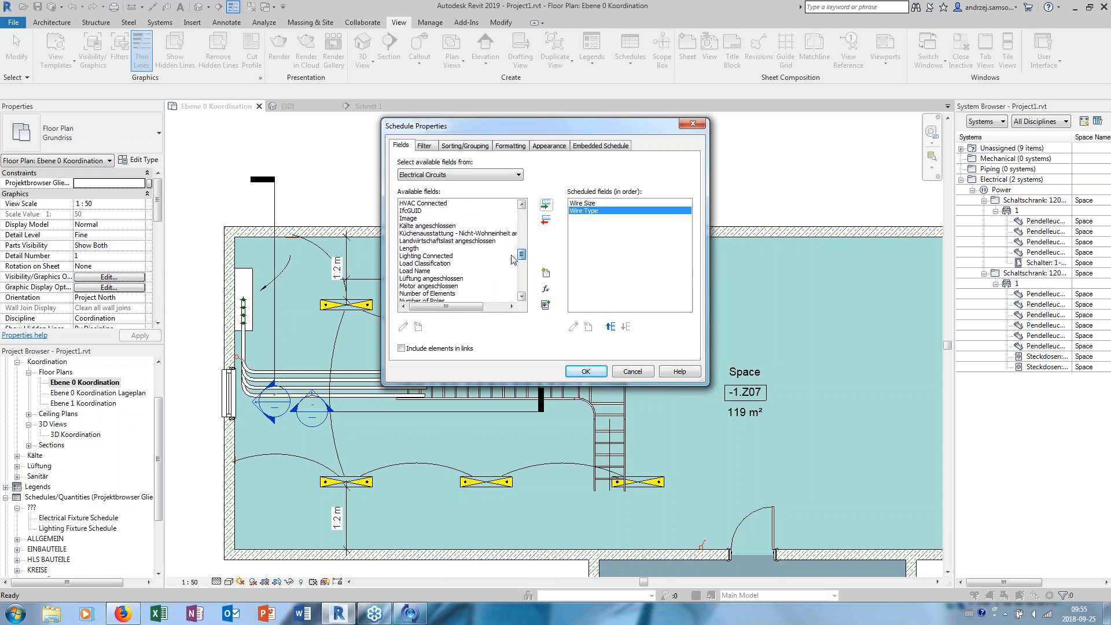
click(416, 249)
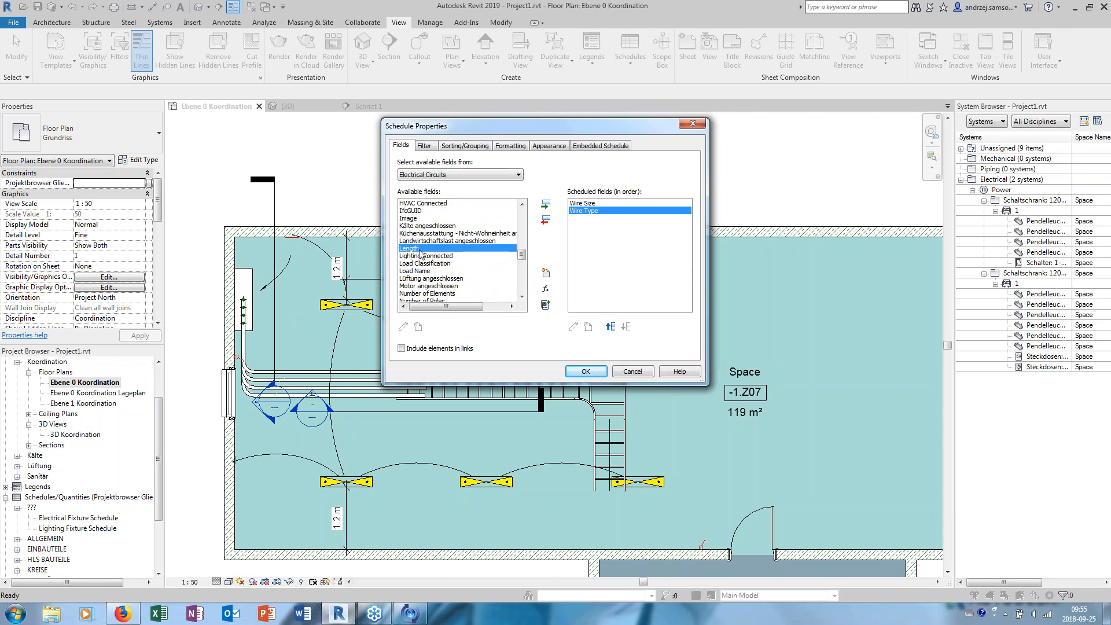
click(546, 204)
click(586, 371)
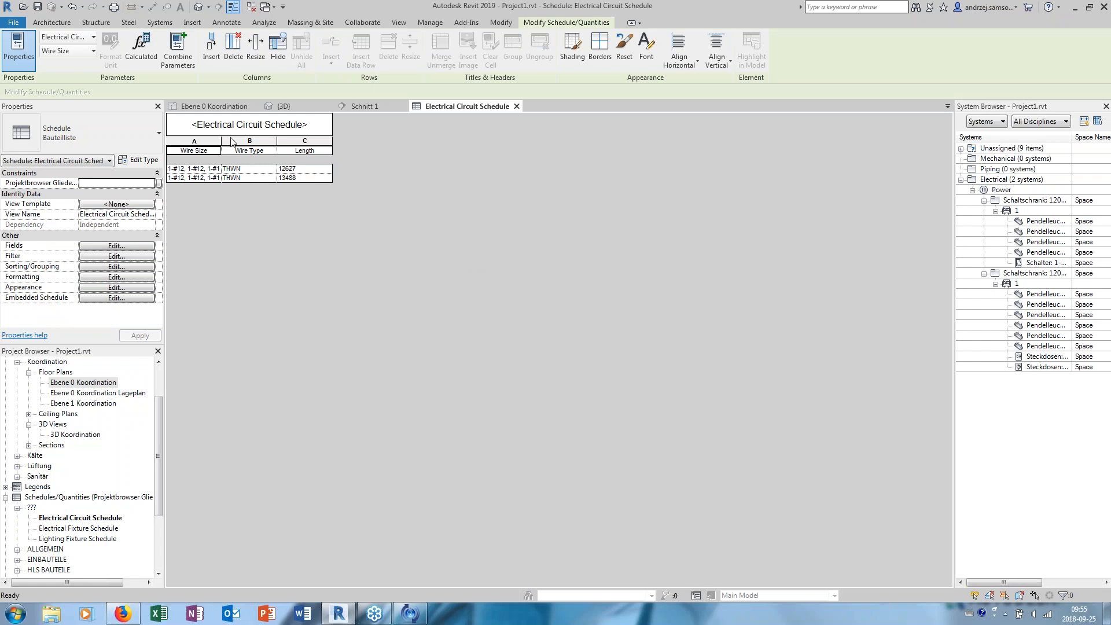
drag(223, 142, 256, 142)
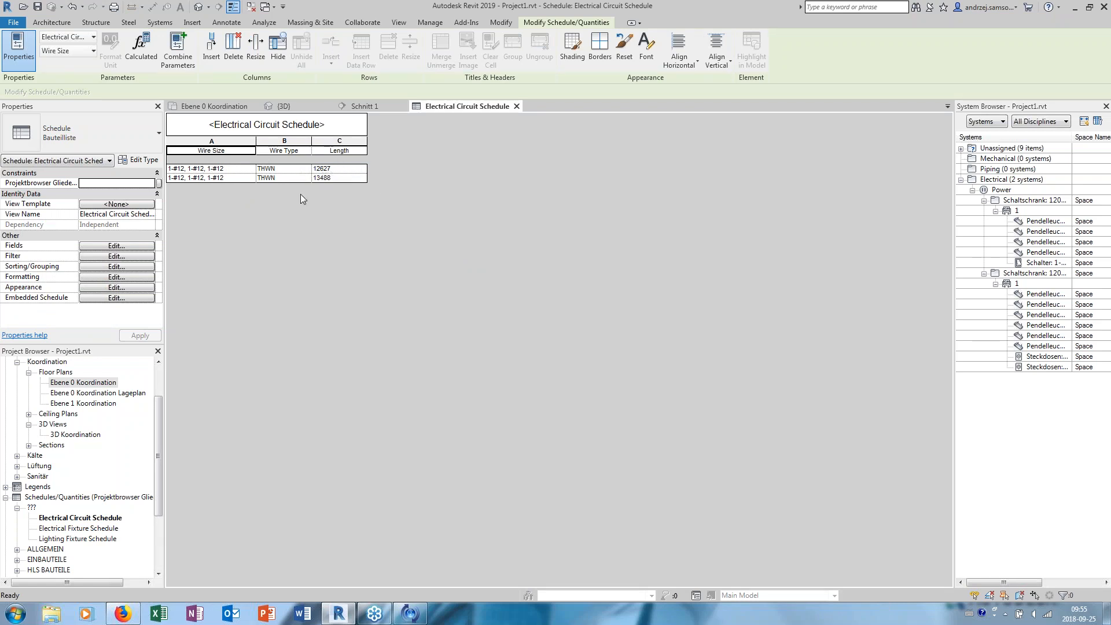
- Return to the 3D view and inspect the conduits running from the switchboard to the cable tray
double_click(96, 384)
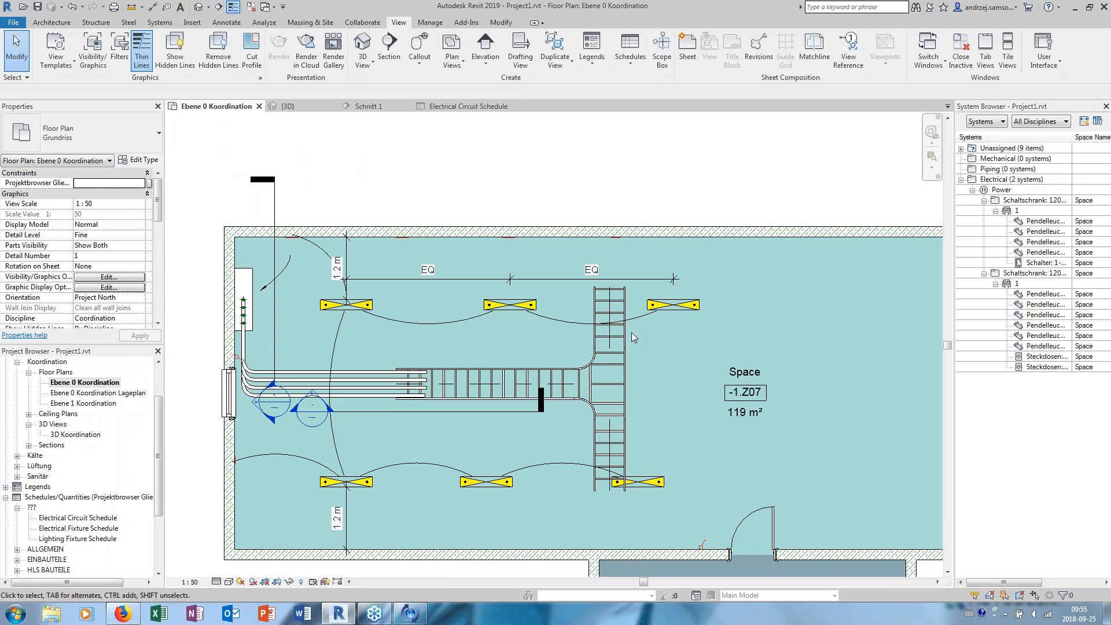
click(198, 7)
middle_drag(351, 479, 442, 451)
scroll(443, 449, up, 2)
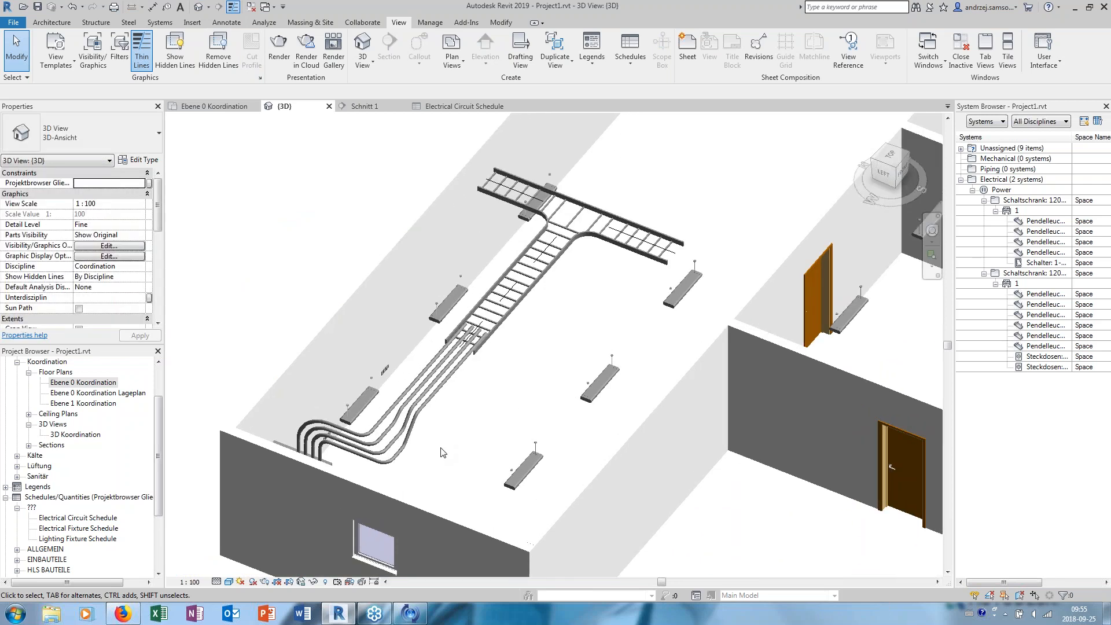
click(447, 366)
shift+middle_drag(503, 386, 357, 396)
click(243, 182)
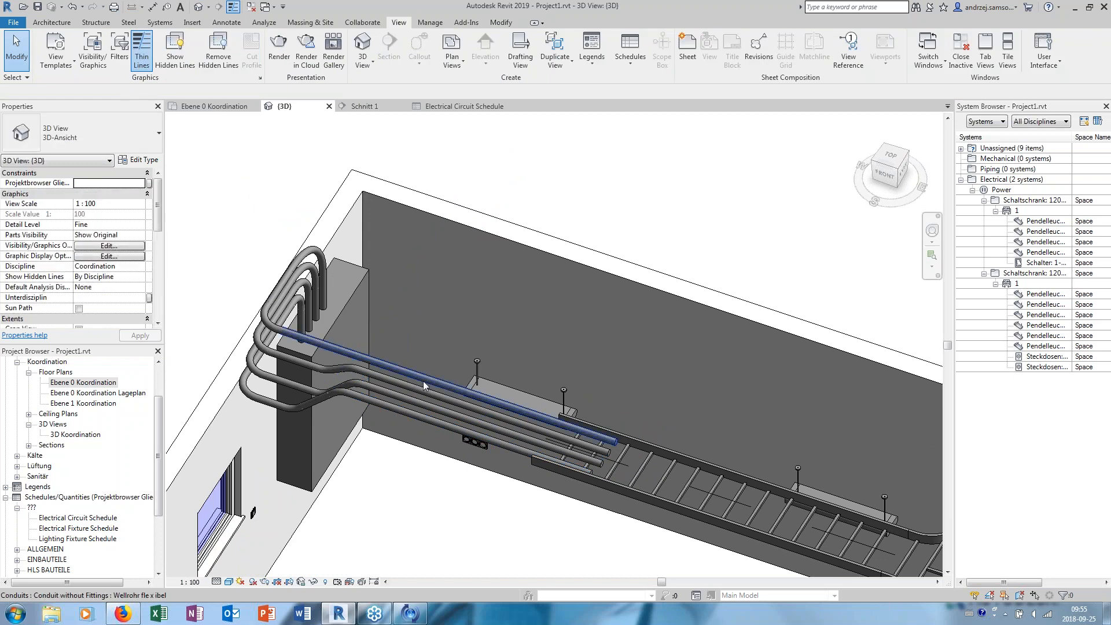
- Check which diameters are available for the straight conduit nearest the front of the cable tray
click(405, 411)
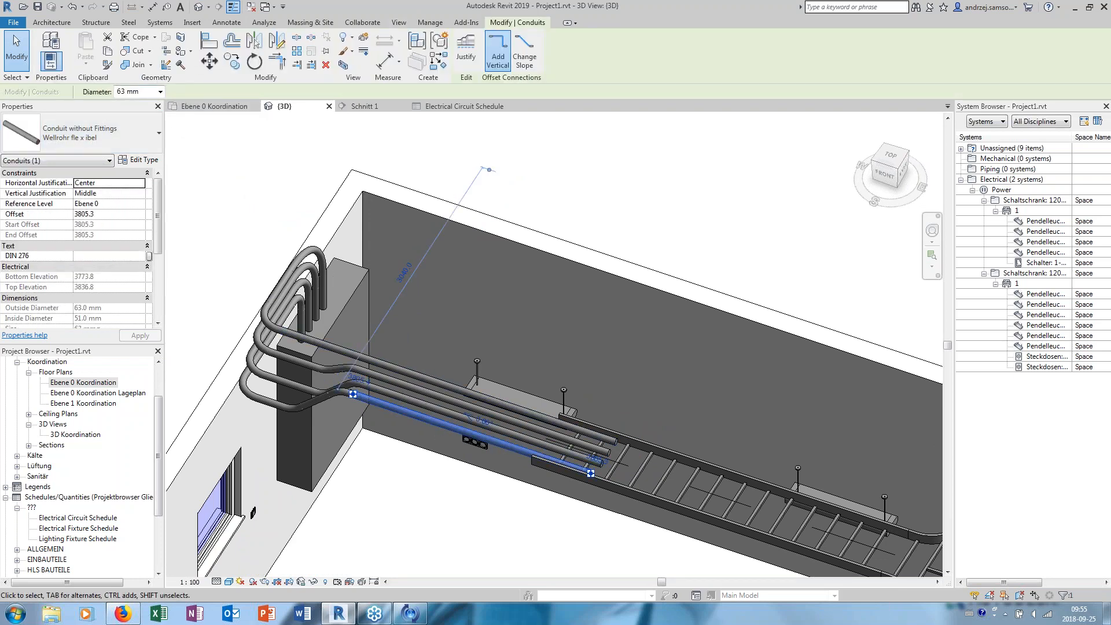
click(161, 93)
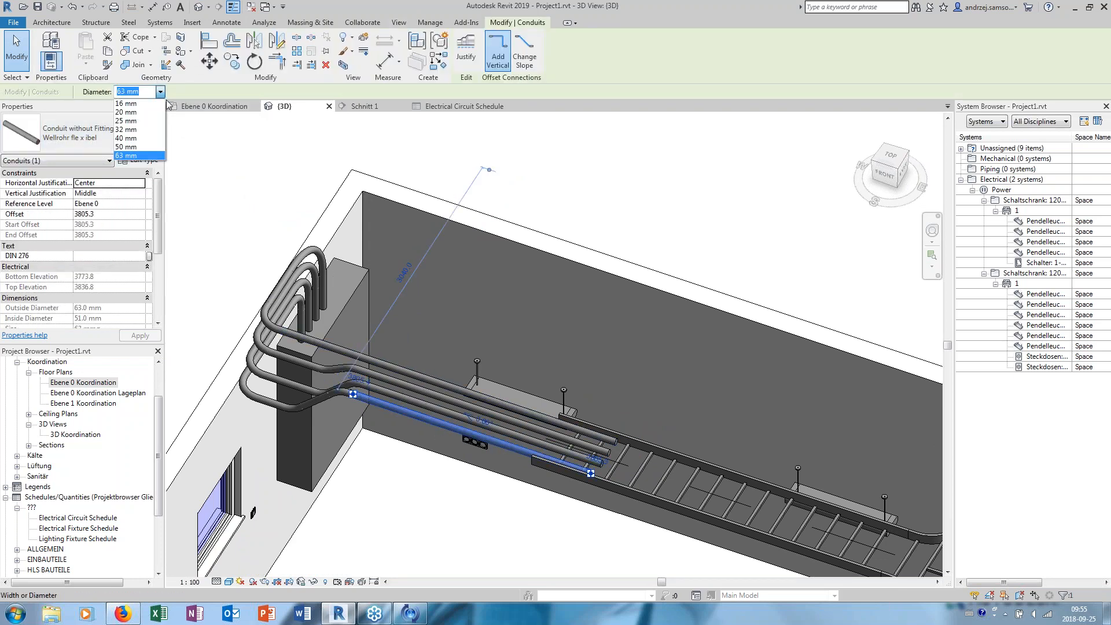
click(214, 138)
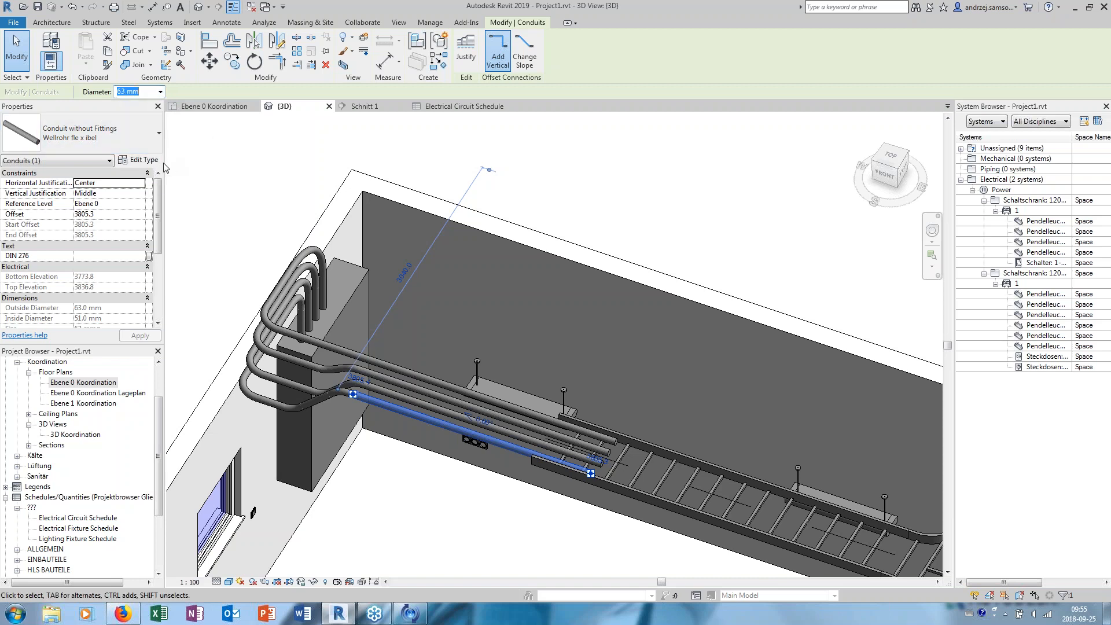
click(225, 156)
- Open the Pendelleuchte 2fach rund family from the light near the window, inspect its light source's photometric properties, and return to the project
shift+middle_drag(299, 203, 516, 208)
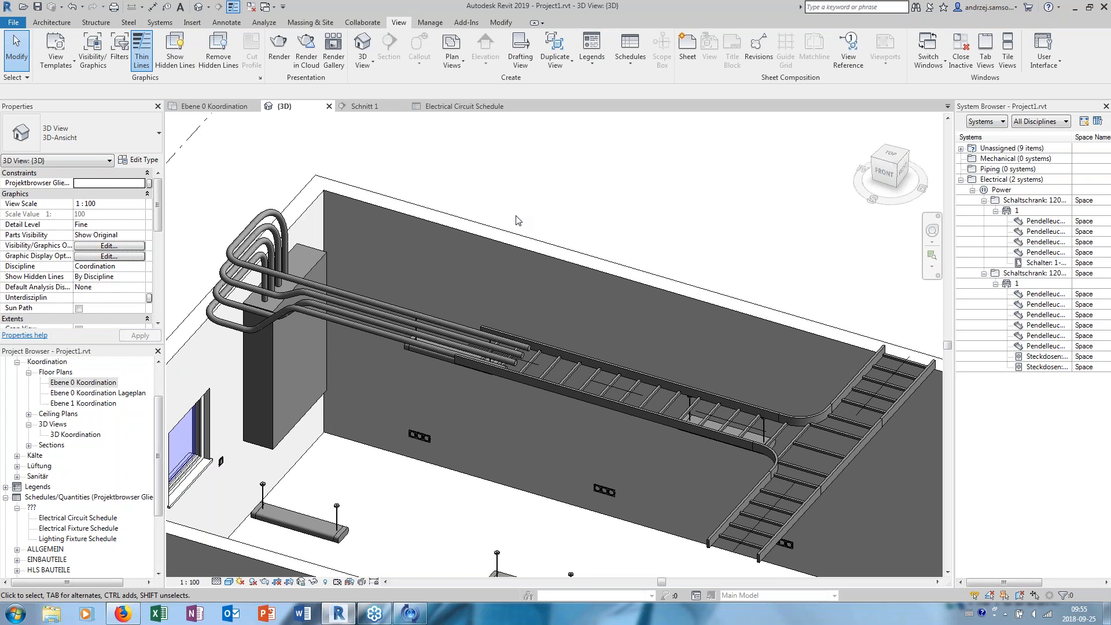
scroll(504, 222, down, 2)
middle_drag(505, 222, 426, 199)
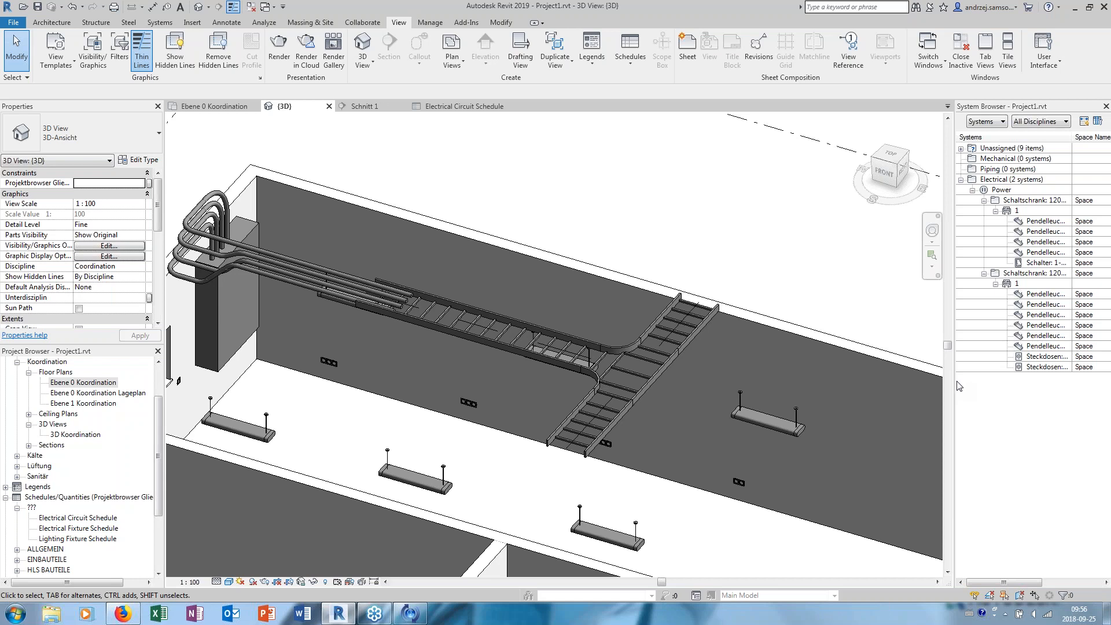
scroll(322, 358, up, 4)
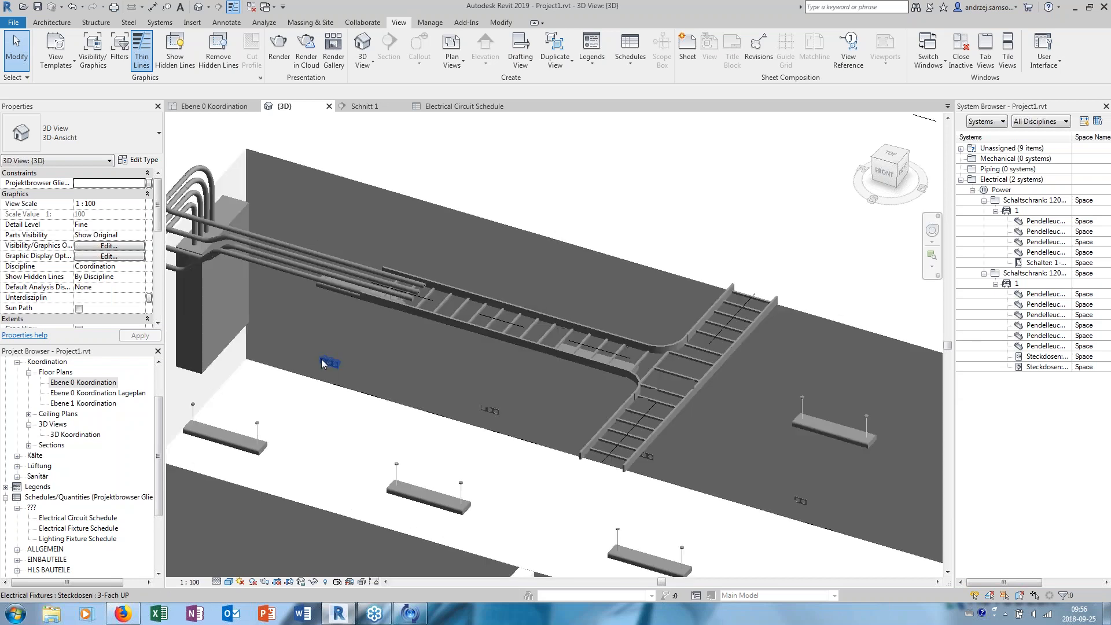
click(355, 463)
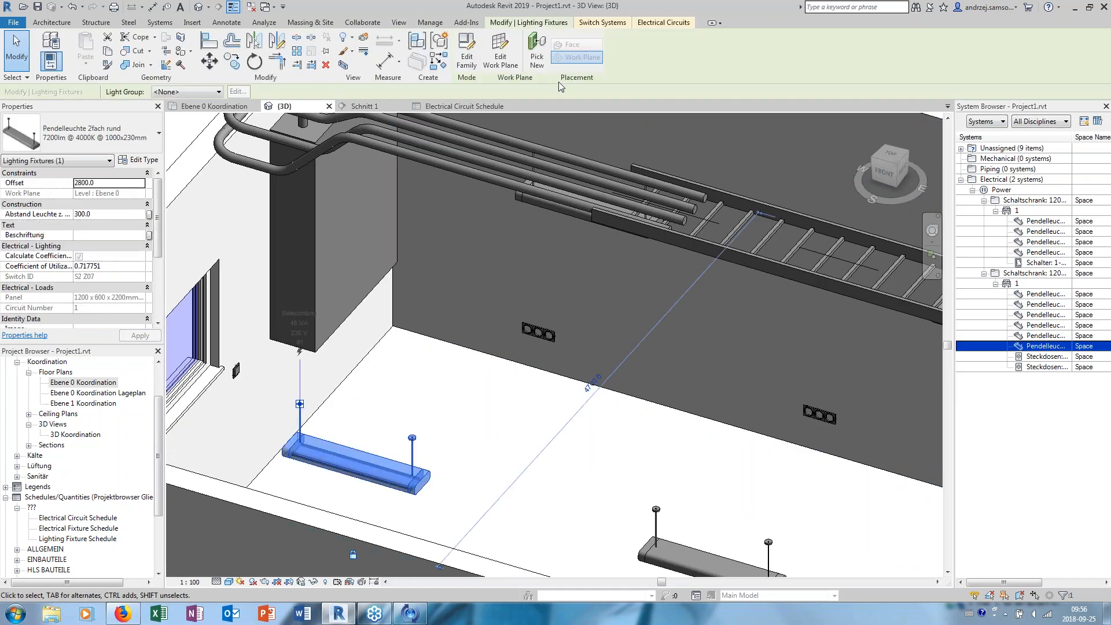
click(467, 53)
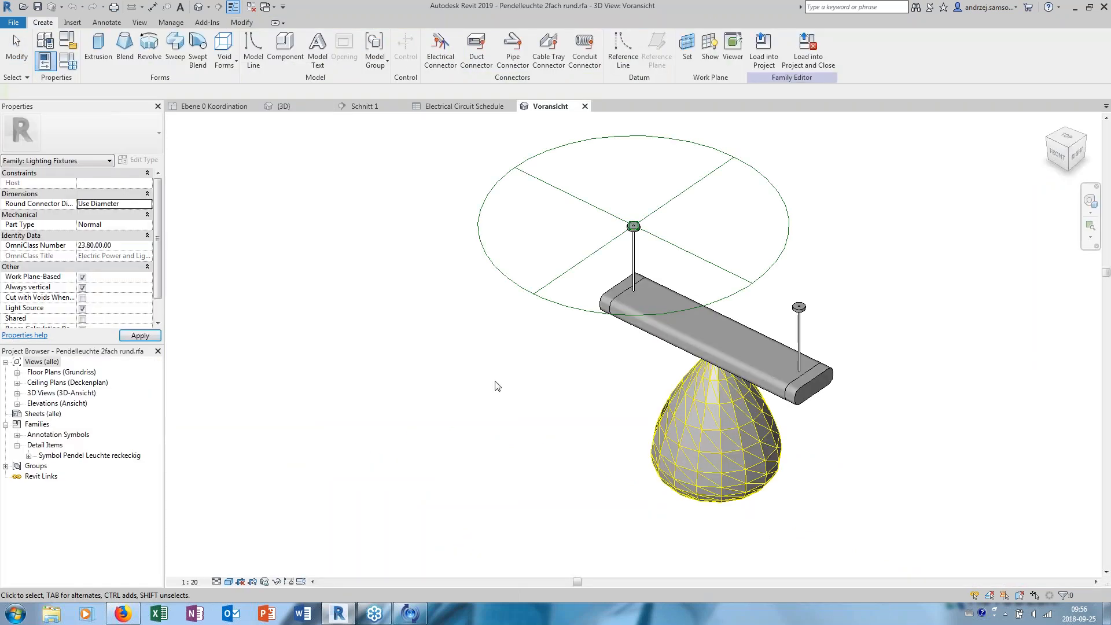
click(688, 432)
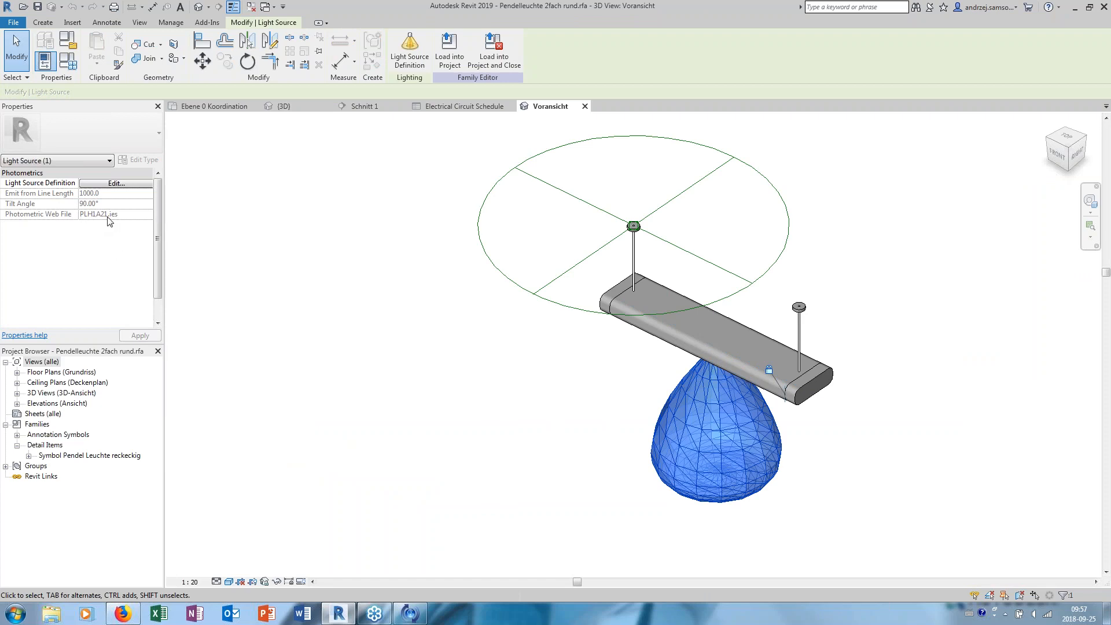
click(397, 248)
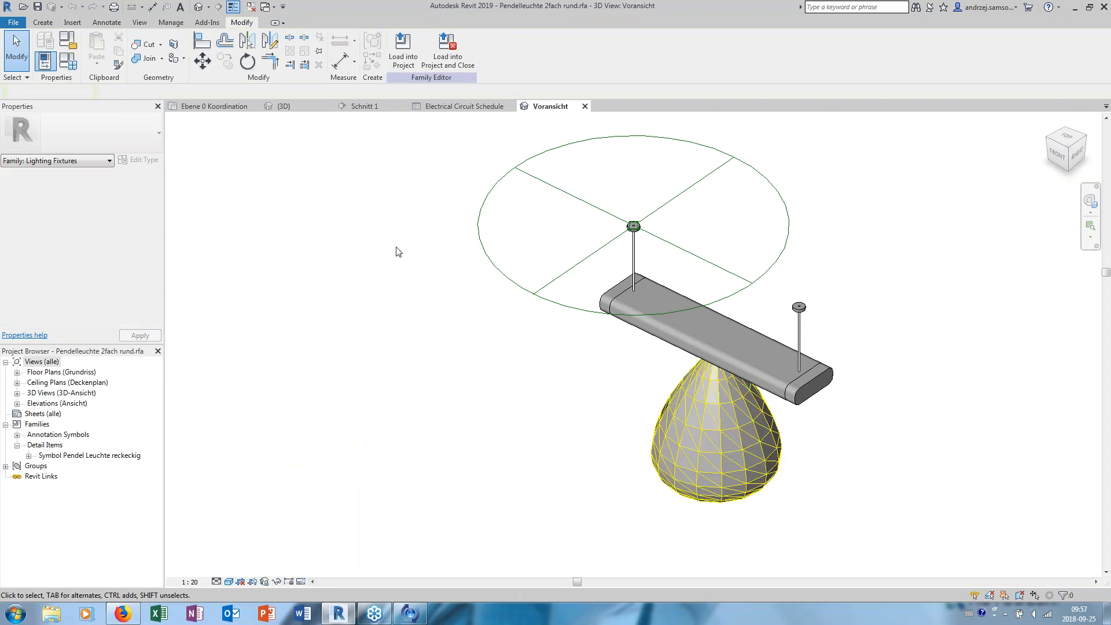
click(579, 319)
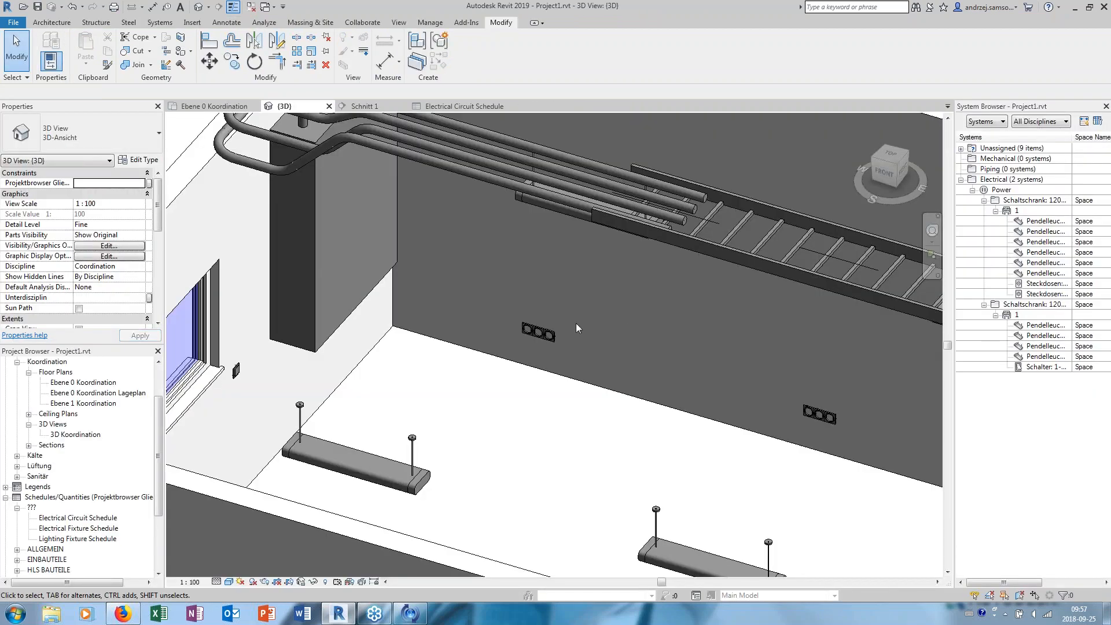
scroll(575, 323, down, 3)
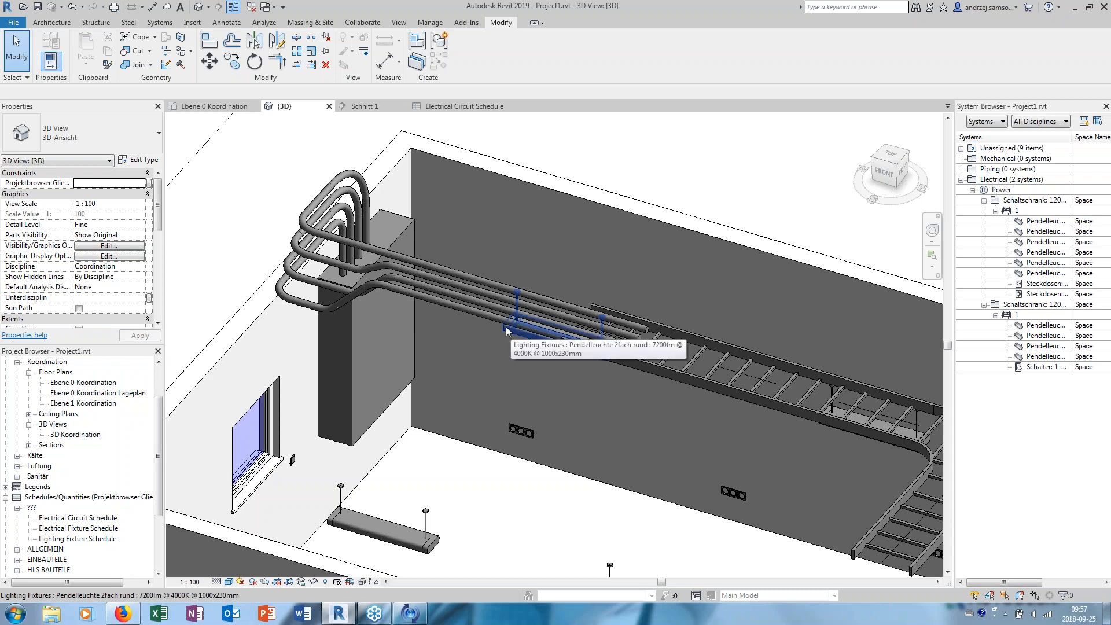
middle_drag(507, 331, 390, 340)
middle_drag(476, 255, 525, 258)
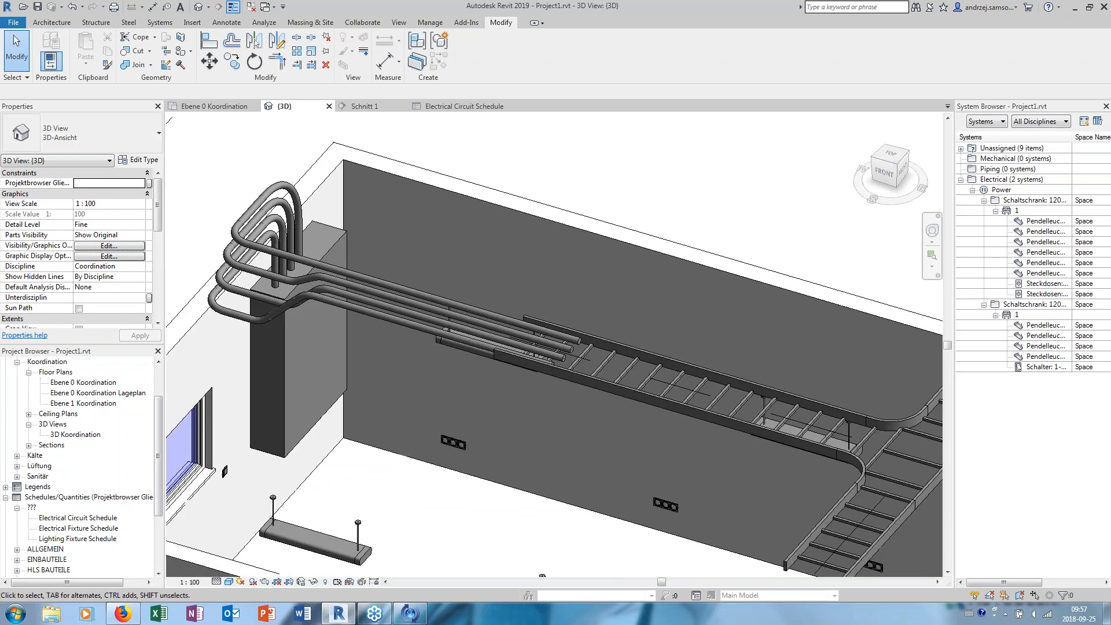
middle_drag(423, 208, 472, 200)
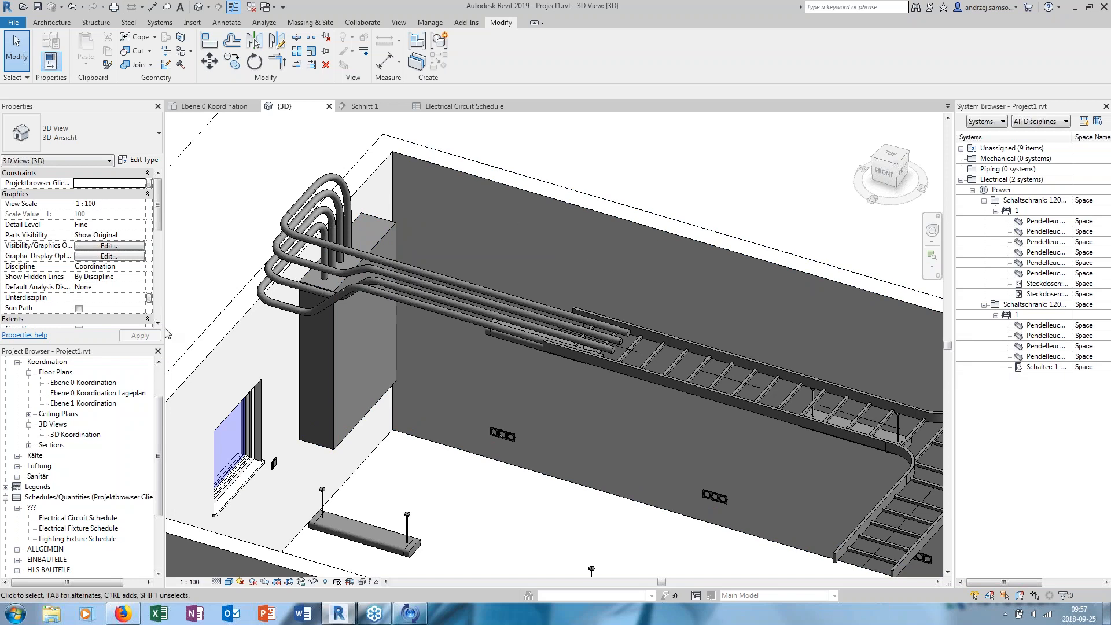
- Open the Ebene 0 Koordination floor plan and examine the Beleuchtung color scheme of the illumination legend
click(72, 383)
double_click(71, 383)
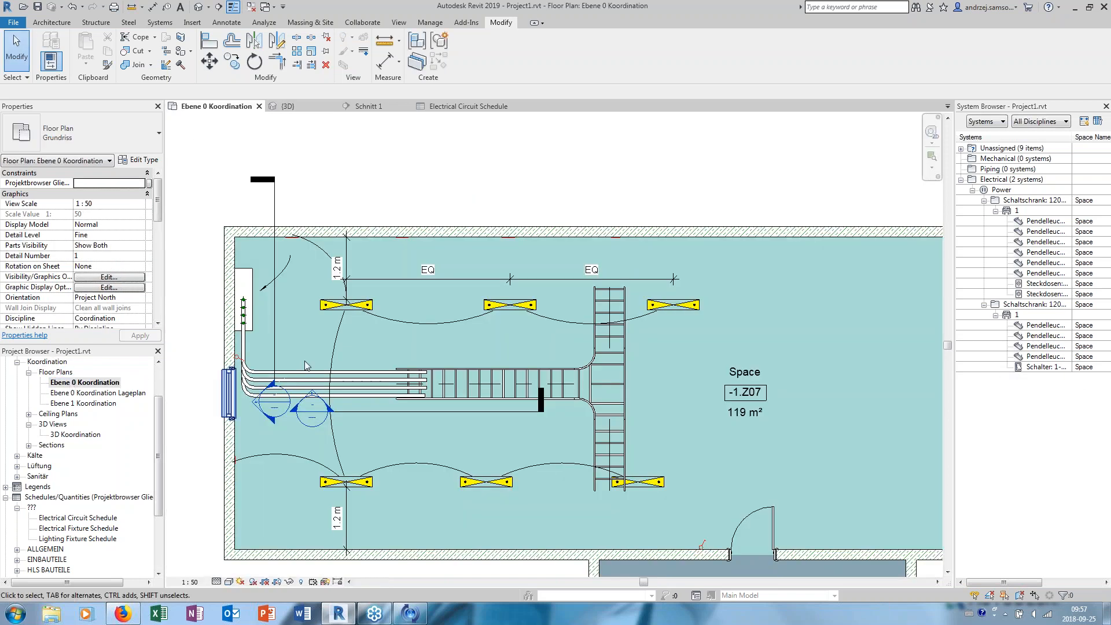
scroll(868, 443, up, 2)
middle_drag(914, 425, 787, 446)
click(820, 476)
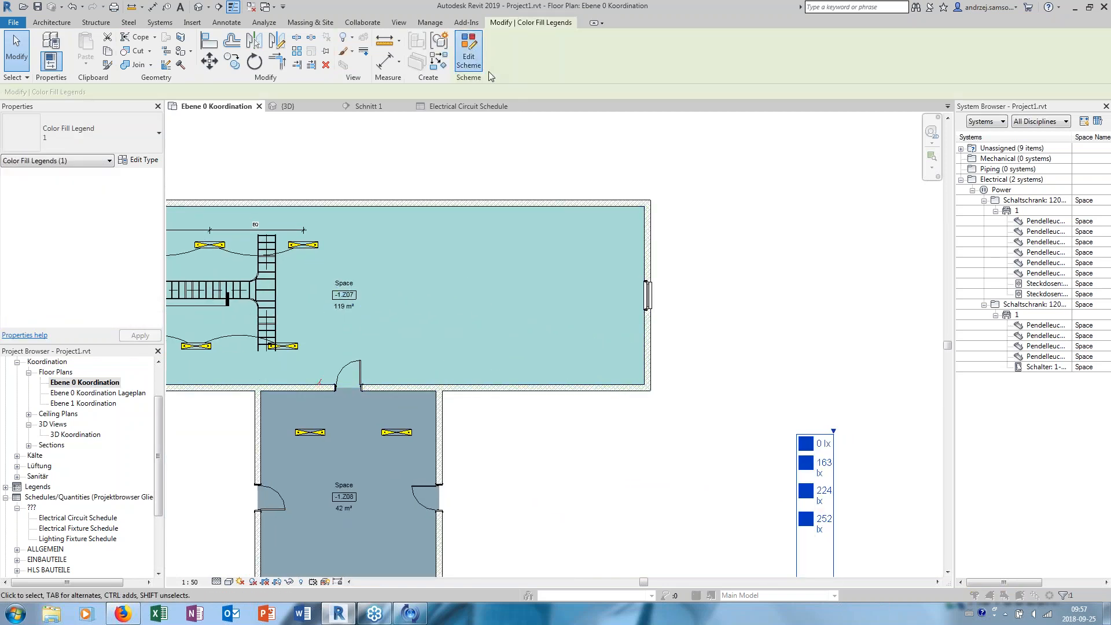
click(469, 55)
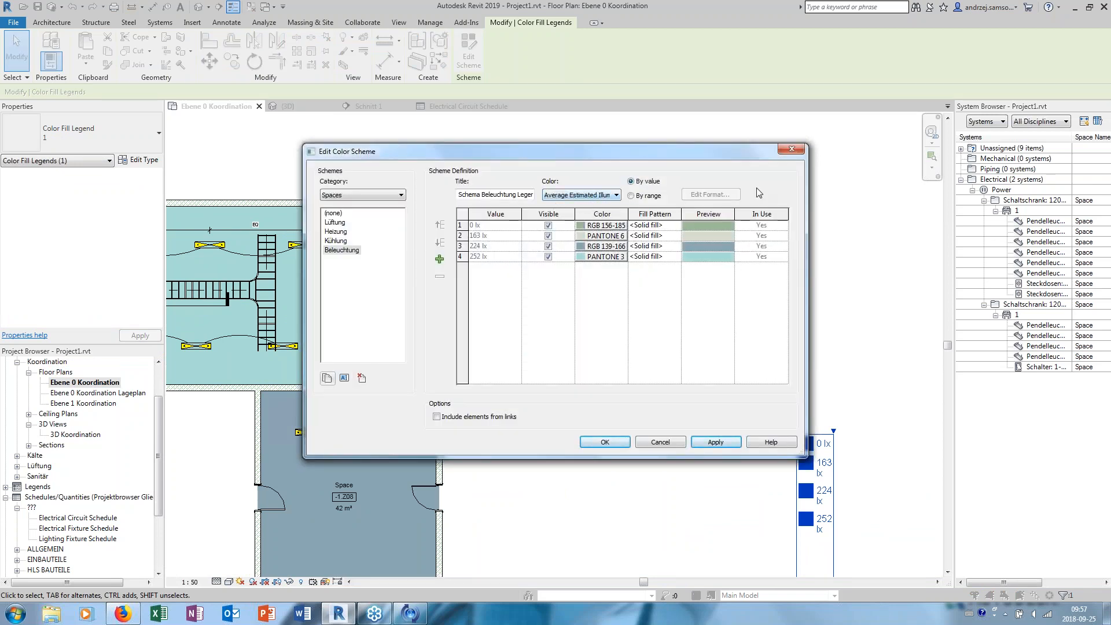
click(796, 151)
middle_drag(690, 223, 718, 197)
scroll(717, 197, down, 2)
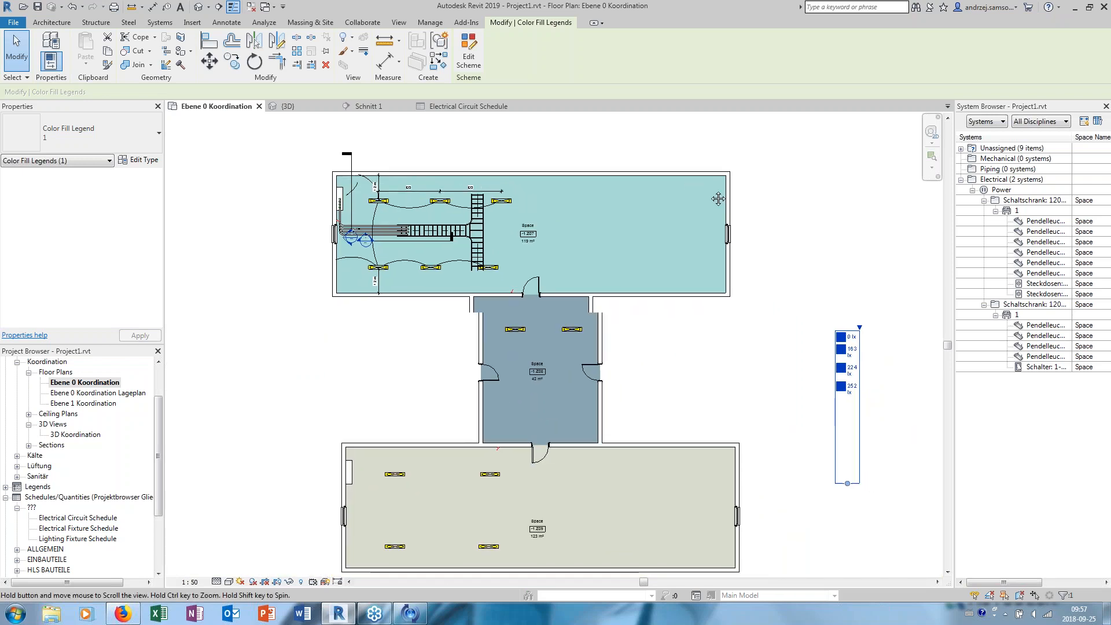
scroll(432, 172, up, 3)
middle_drag(451, 163, 393, 217)
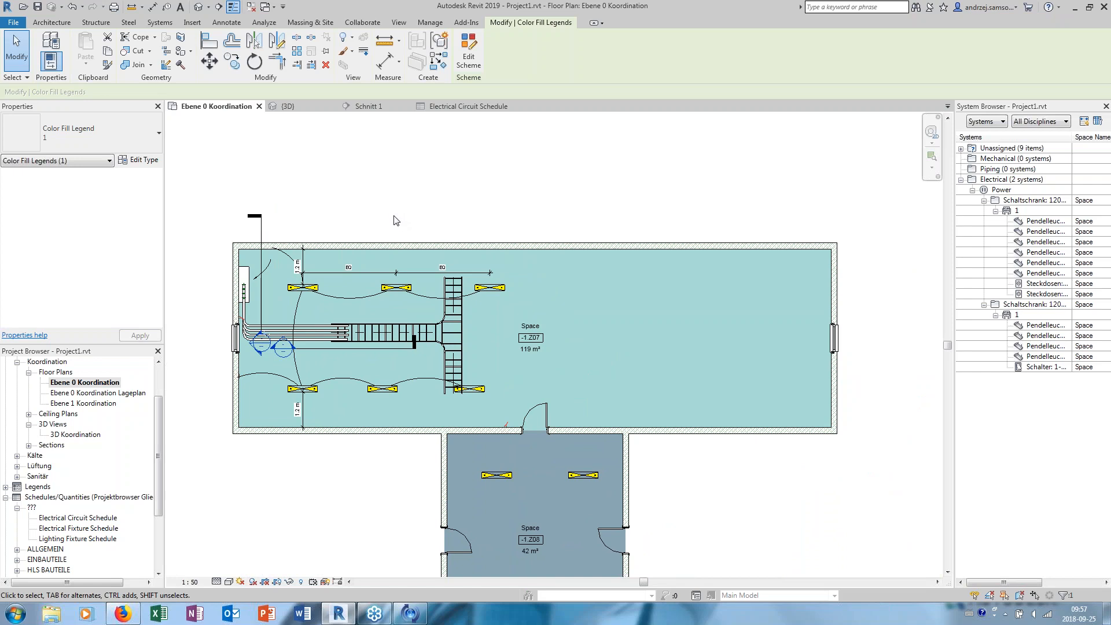
- Check which electrical device types can be placed, and deselect the color fill legend
scroll(399, 223, up, 1)
scroll(429, 225, down, 1)
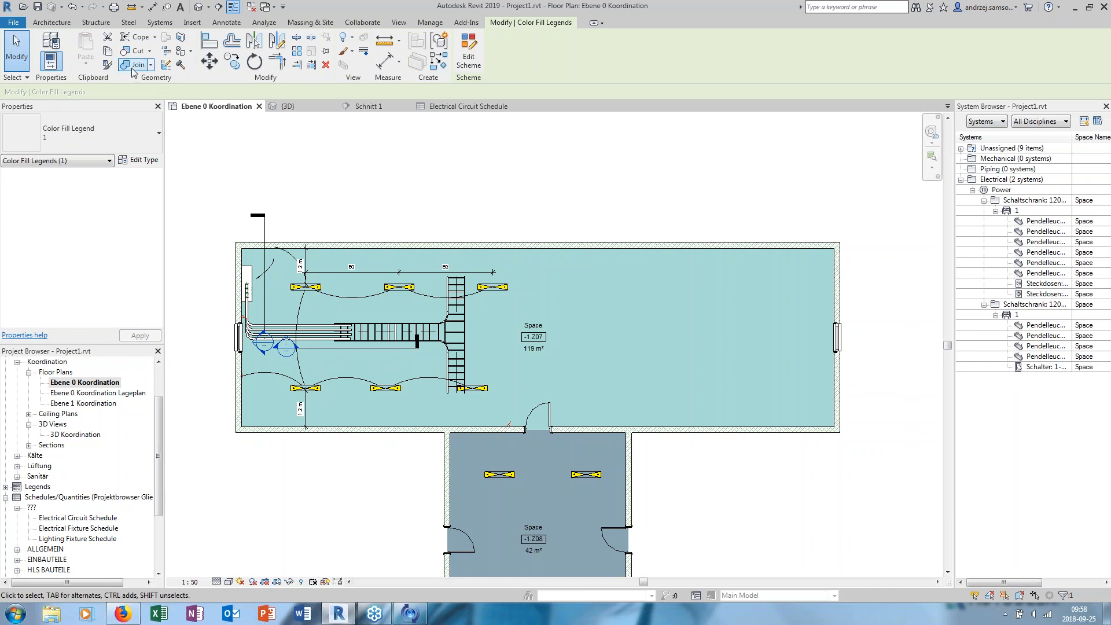
click(51, 22)
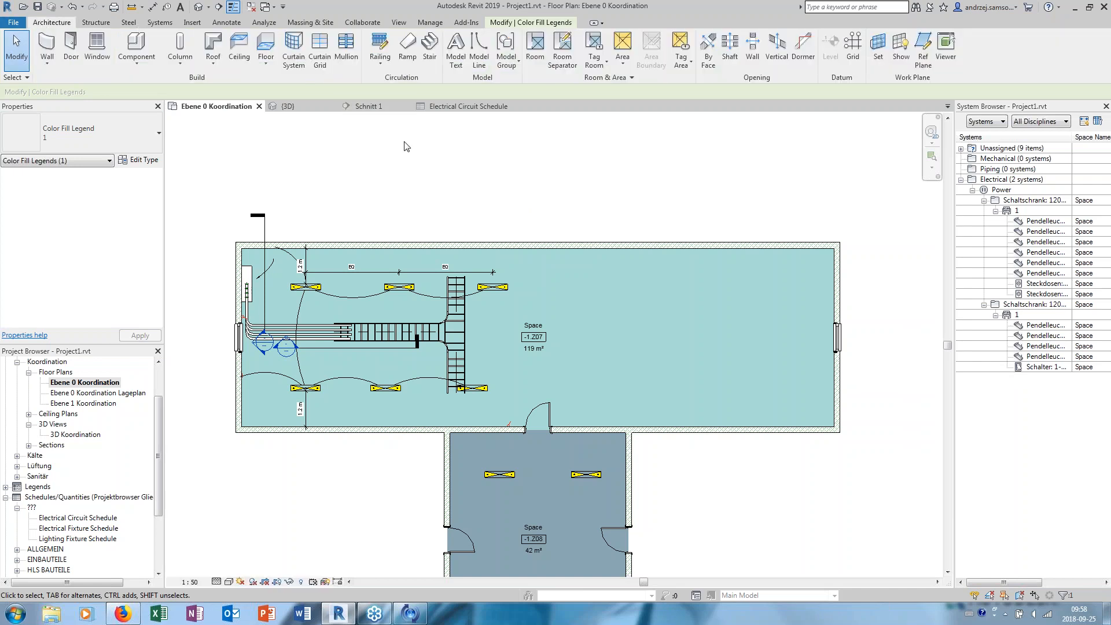
click(160, 22)
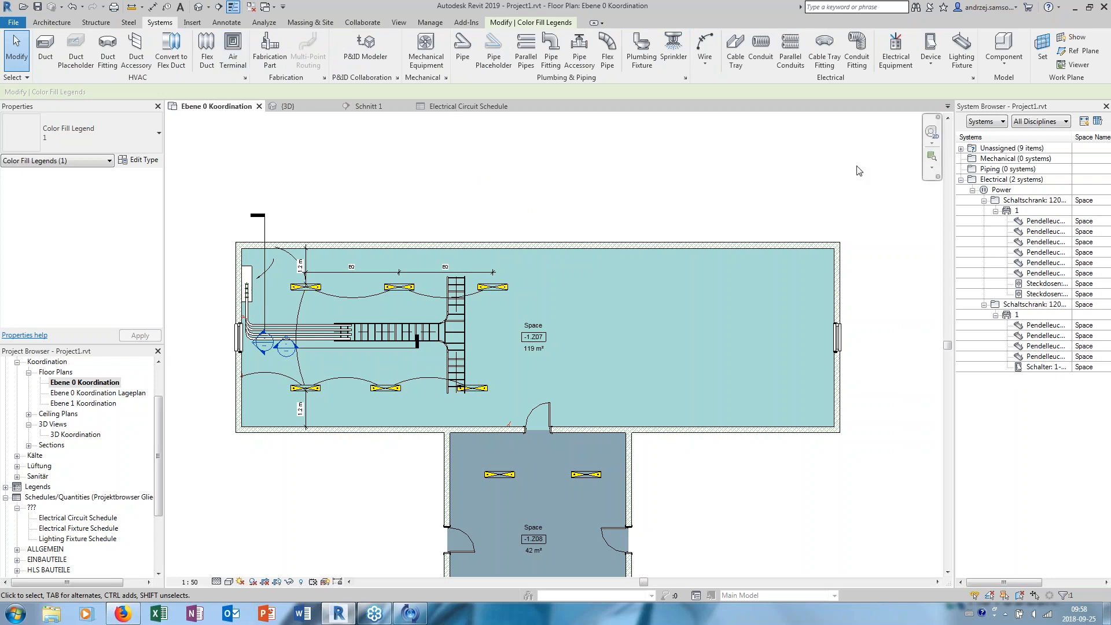
click(931, 69)
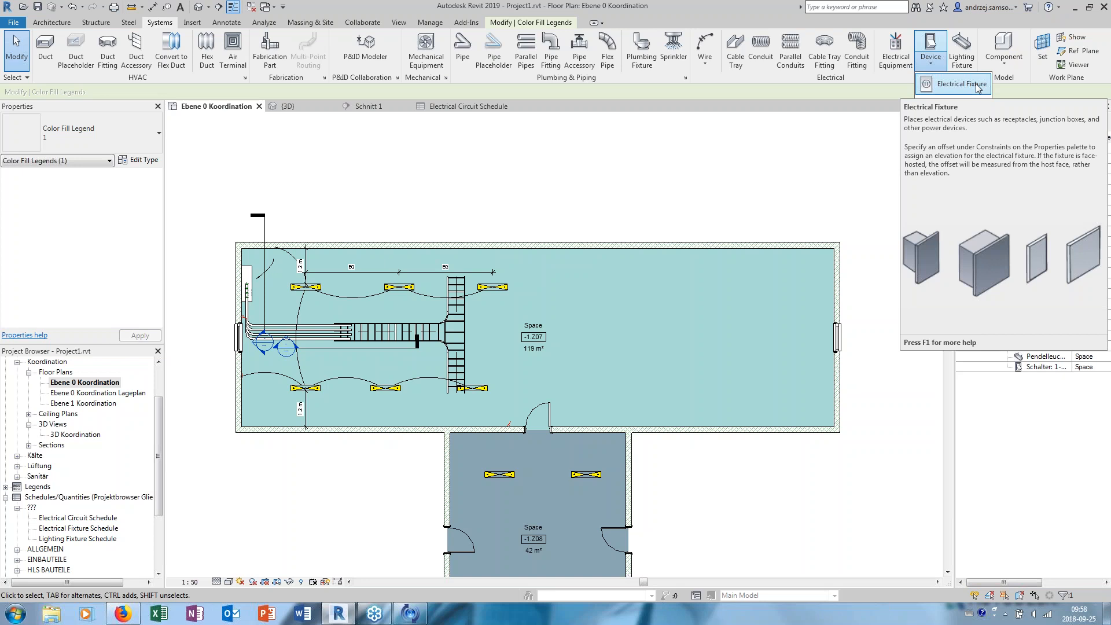
click(780, 197)
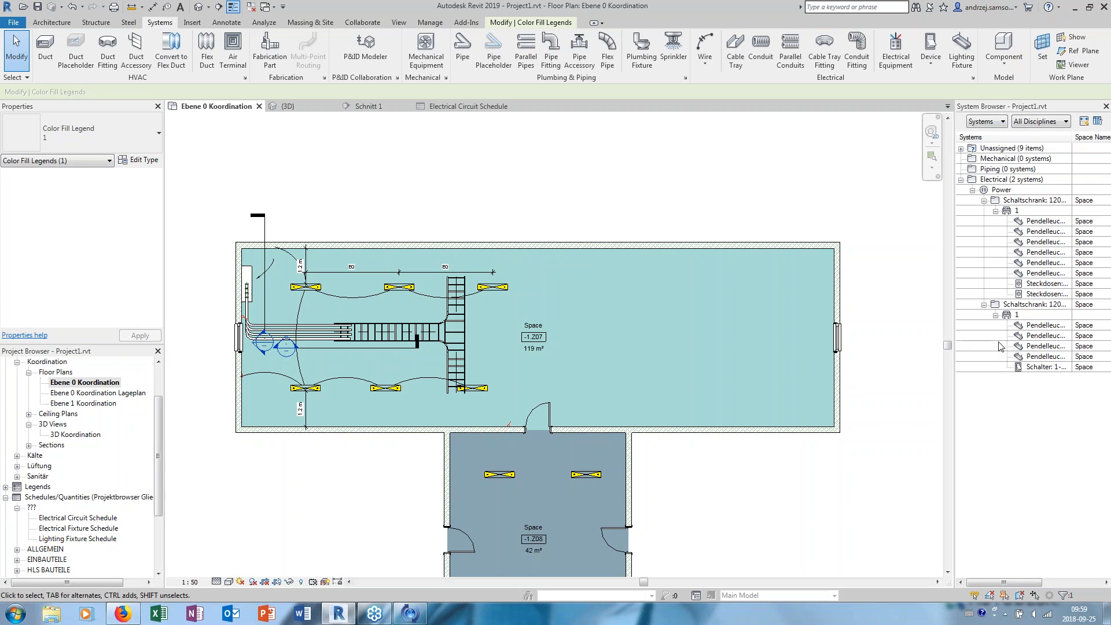
click(759, 221)
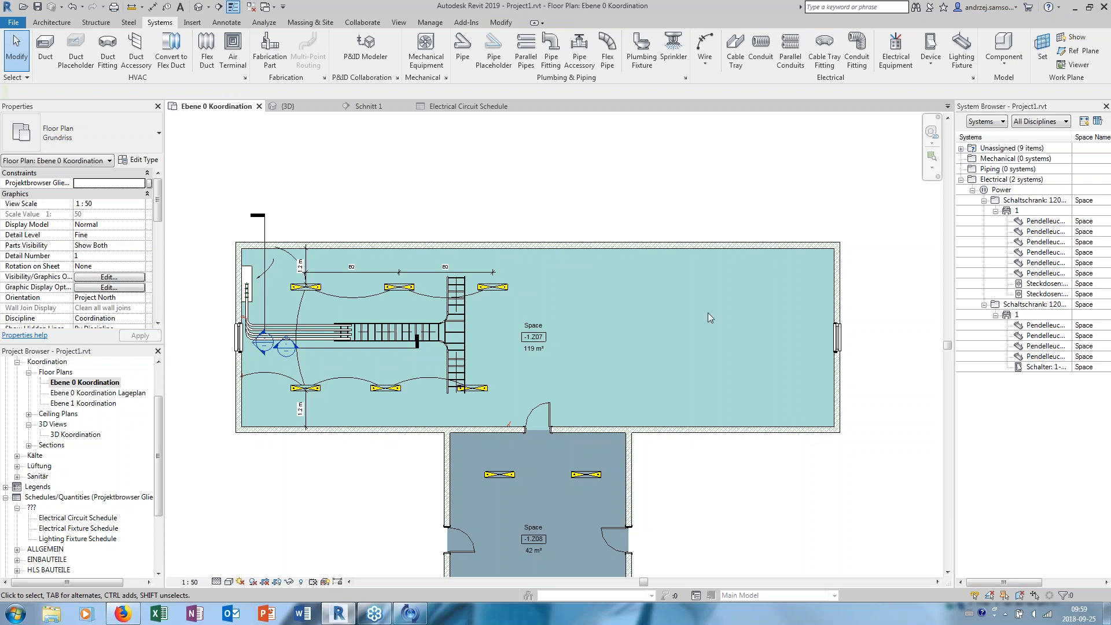
- Inspect the properties of the cable tray T-fitting and the adjoining straight cable tray in the floor plan
scroll(393, 347, up, 5)
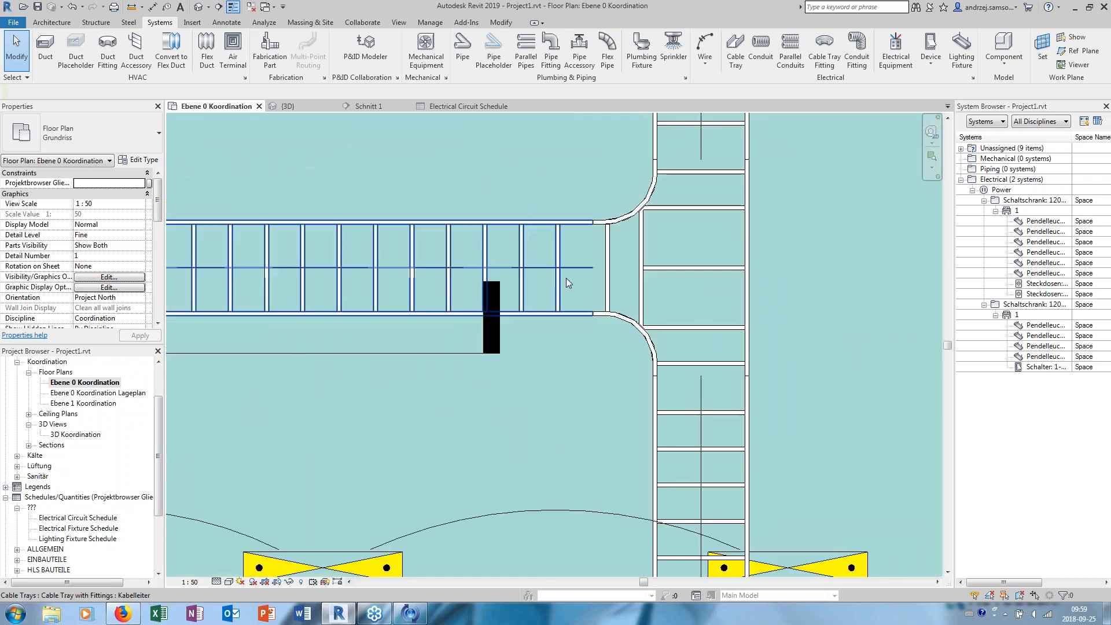
click(603, 240)
scroll(603, 240, down, 4)
scroll(398, 346, up, 2)
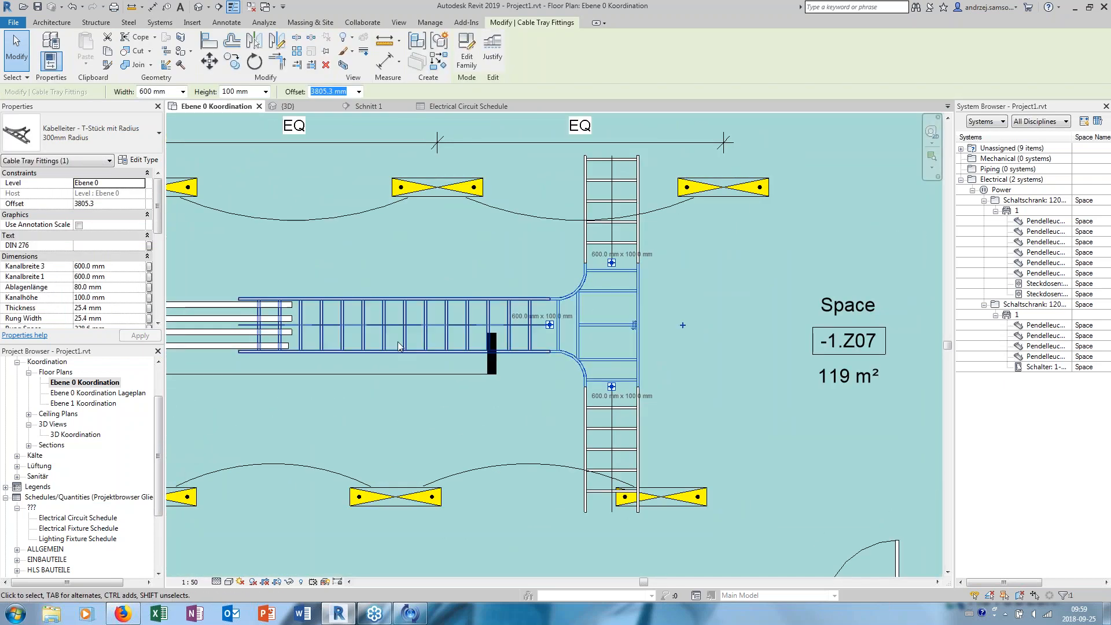
click(424, 277)
middle_drag(435, 284, 487, 297)
scroll(562, 270, down, 1)
scroll(538, 269, down, 2)
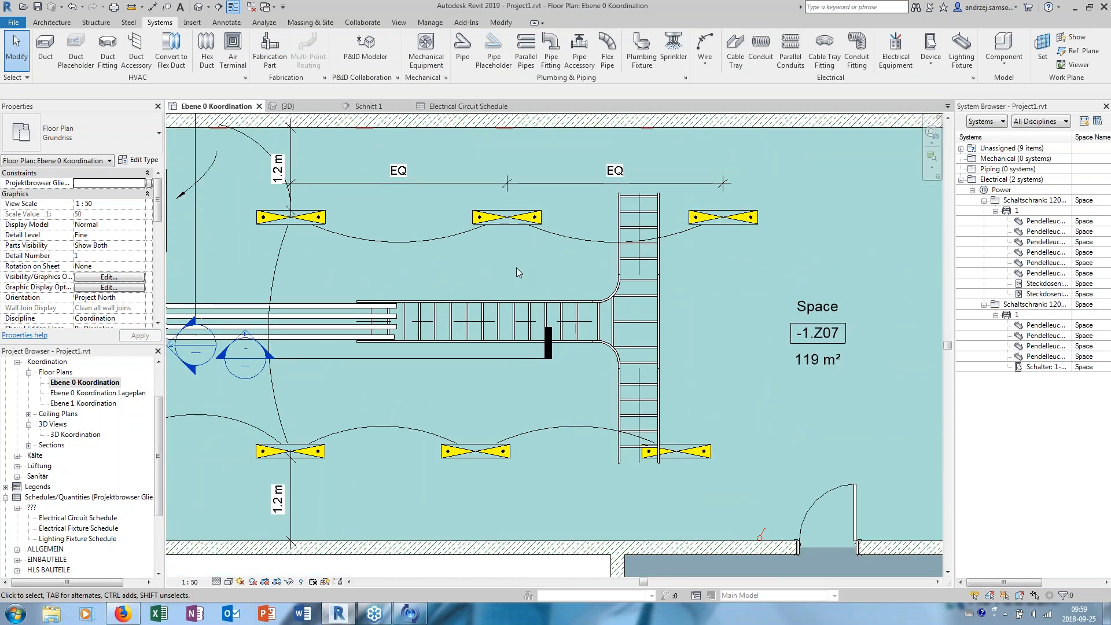
scroll(512, 273, down, 2)
click(615, 319)
middle_drag(709, 331, 653, 400)
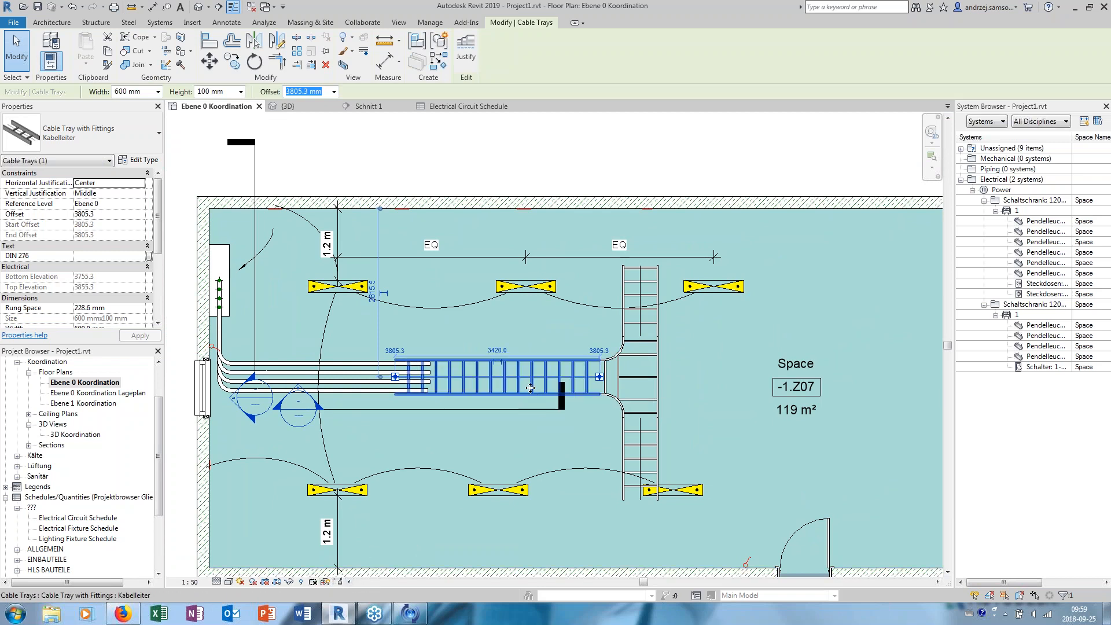
key(Escape)
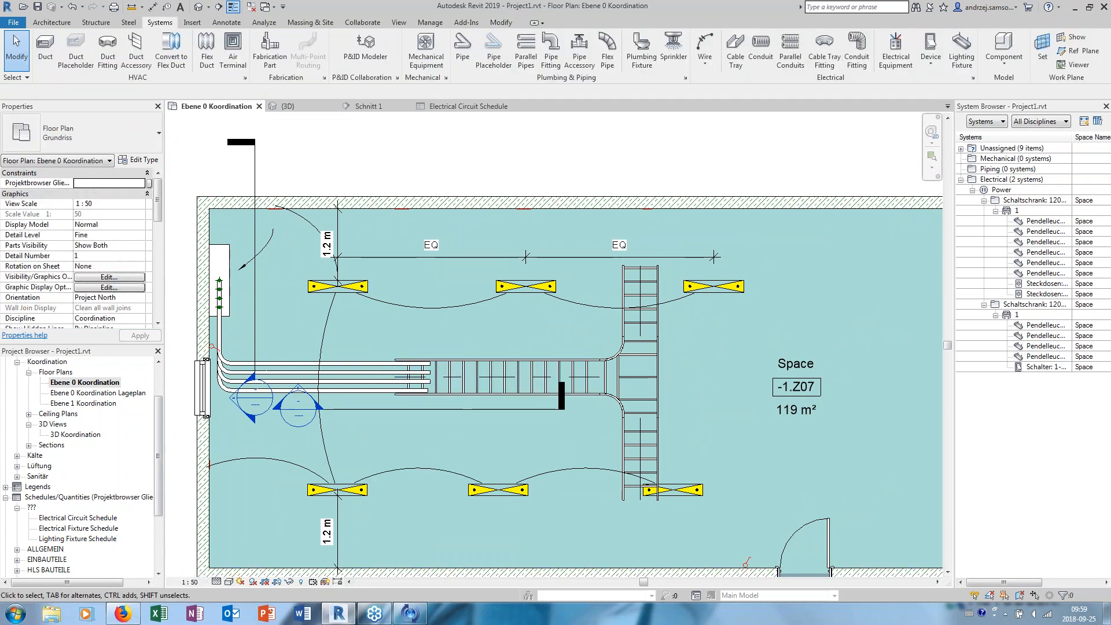
- Open the sheet TGA-RLT-LPH 3-05 - Unnamed from the Planstruktur sheets
scroll(43, 549, down, 3)
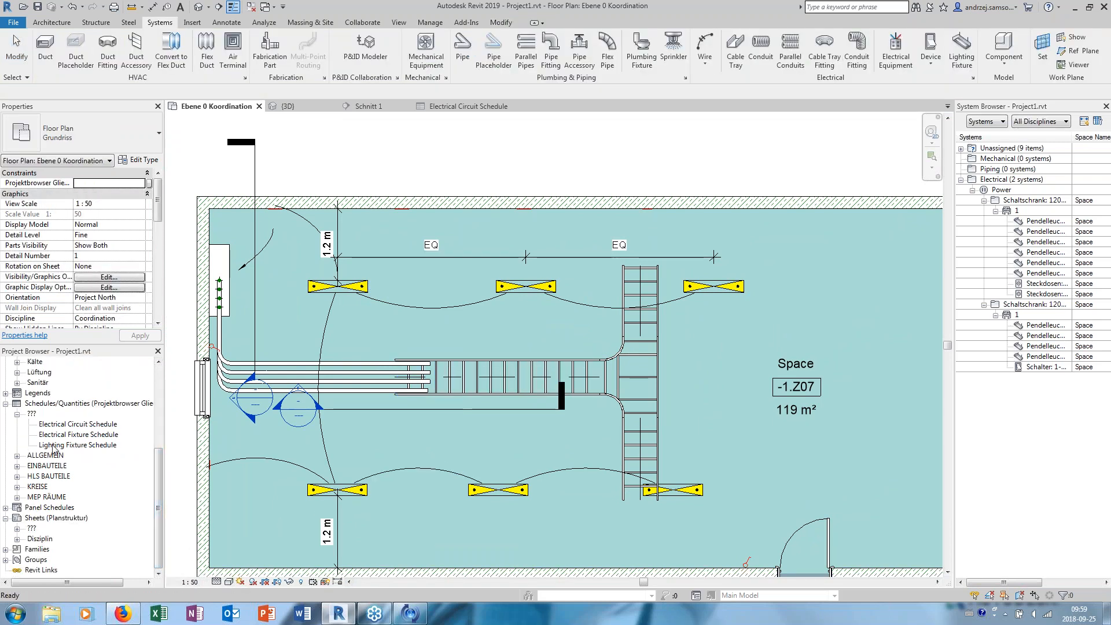
double_click(29, 530)
double_click(44, 538)
double_click(53, 549)
double_click(92, 559)
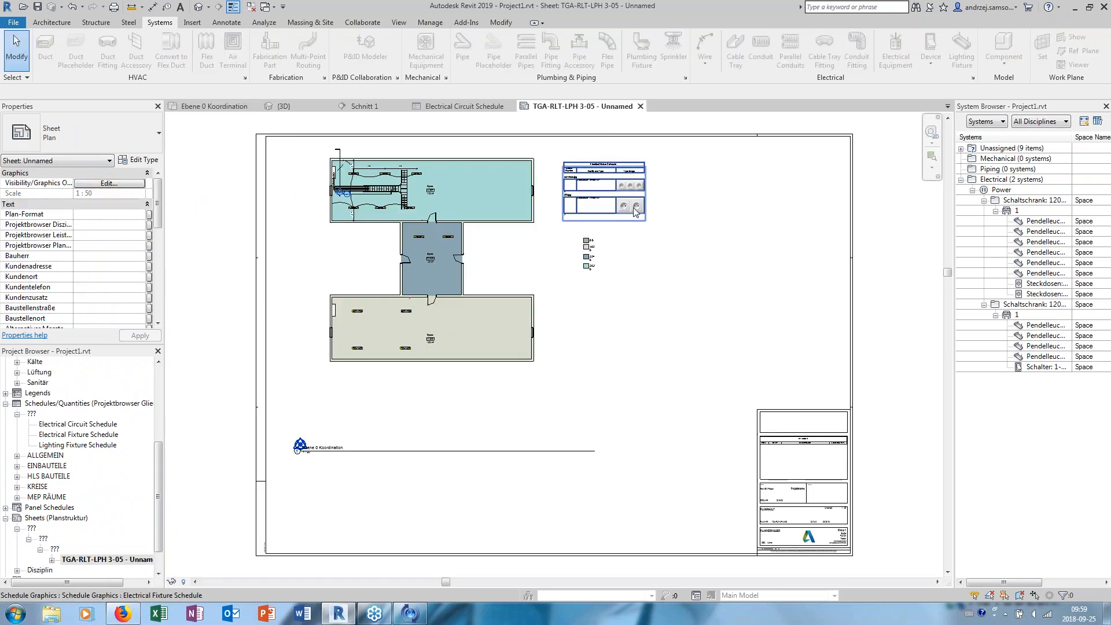
- Examine the sheet's floor plan viewport, electrical fixture schedule and illumination legend
scroll(640, 195, up, 2)
scroll(576, 272, down, 2)
scroll(313, 200, up, 2)
scroll(435, 273, up, 2)
middle_drag(436, 272, 495, 333)
scroll(495, 333, down, 1)
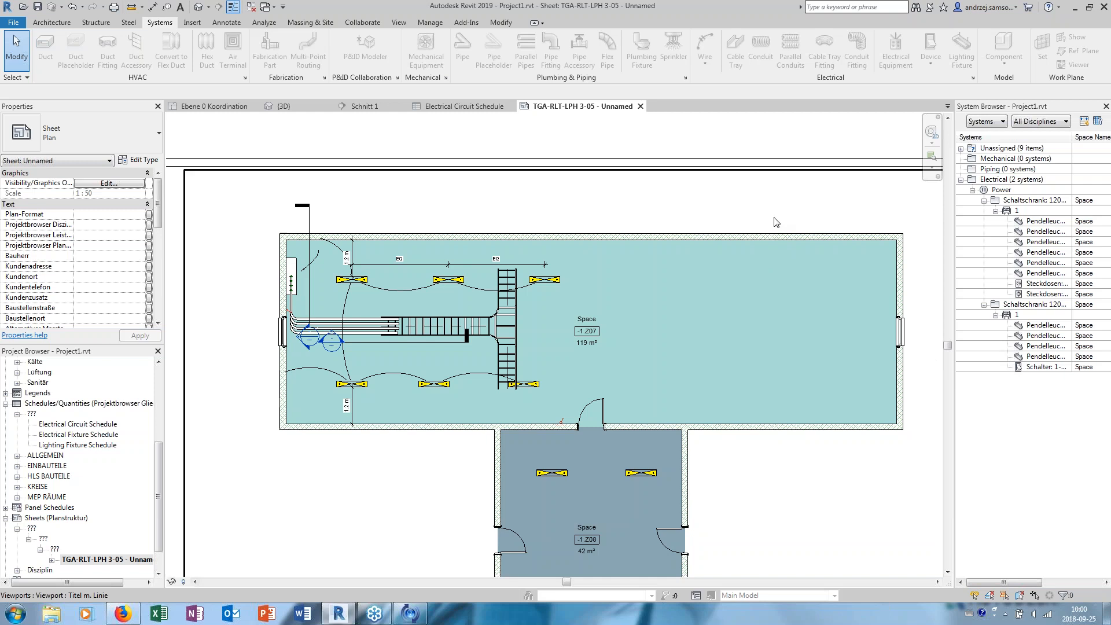
scroll(644, 285, down, 3)
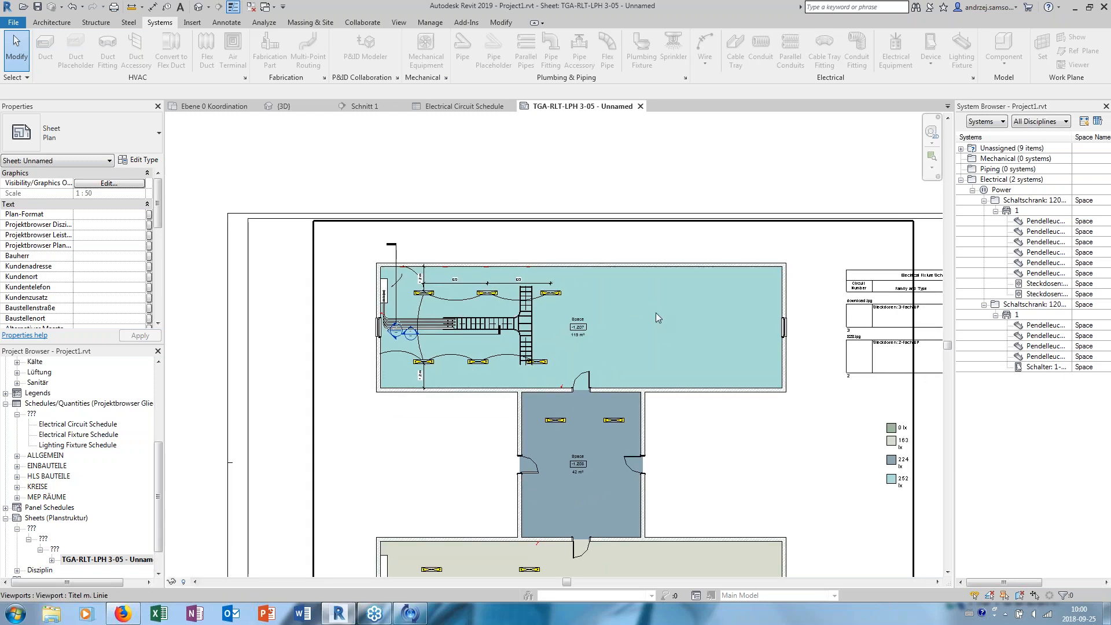
middle_drag(655, 312, 630, 316)
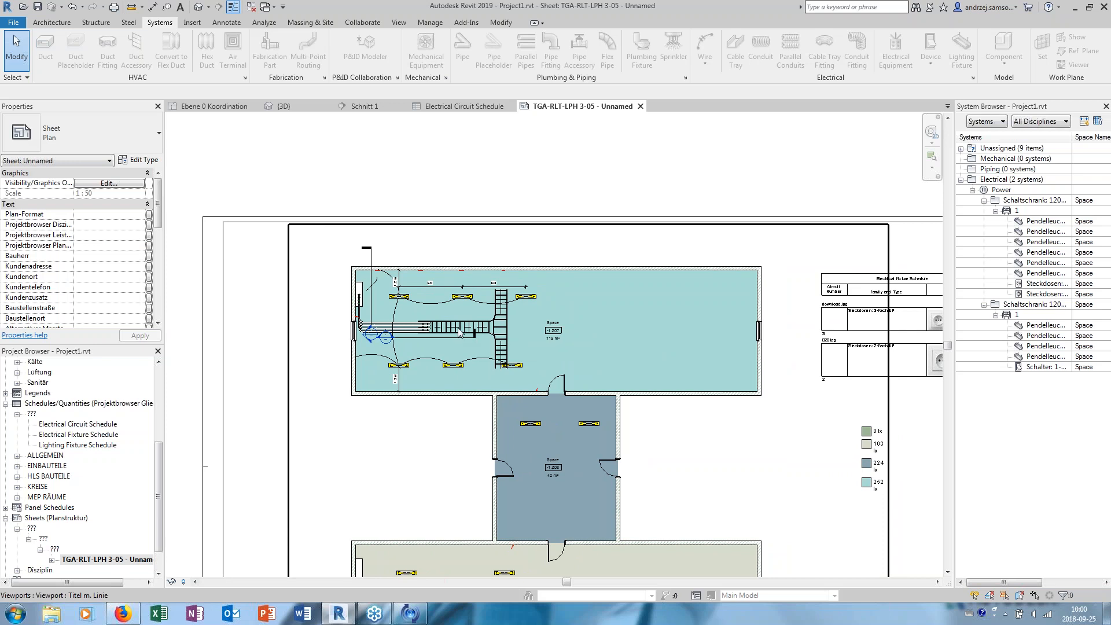
scroll(493, 286, up, 3)
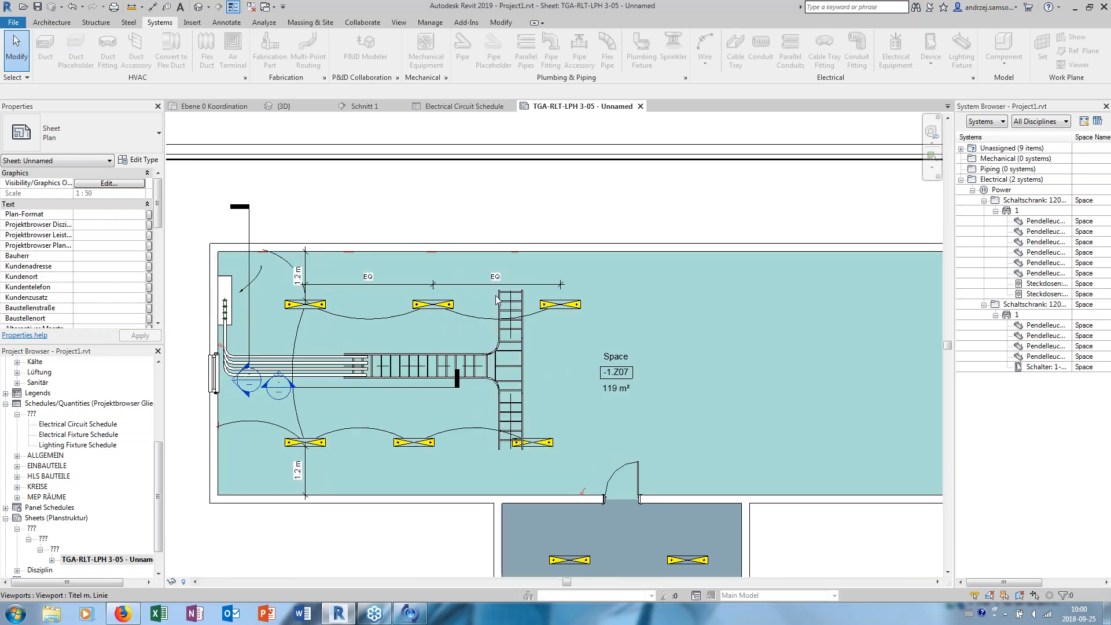
click(488, 231)
middle_drag(488, 231, 487, 236)
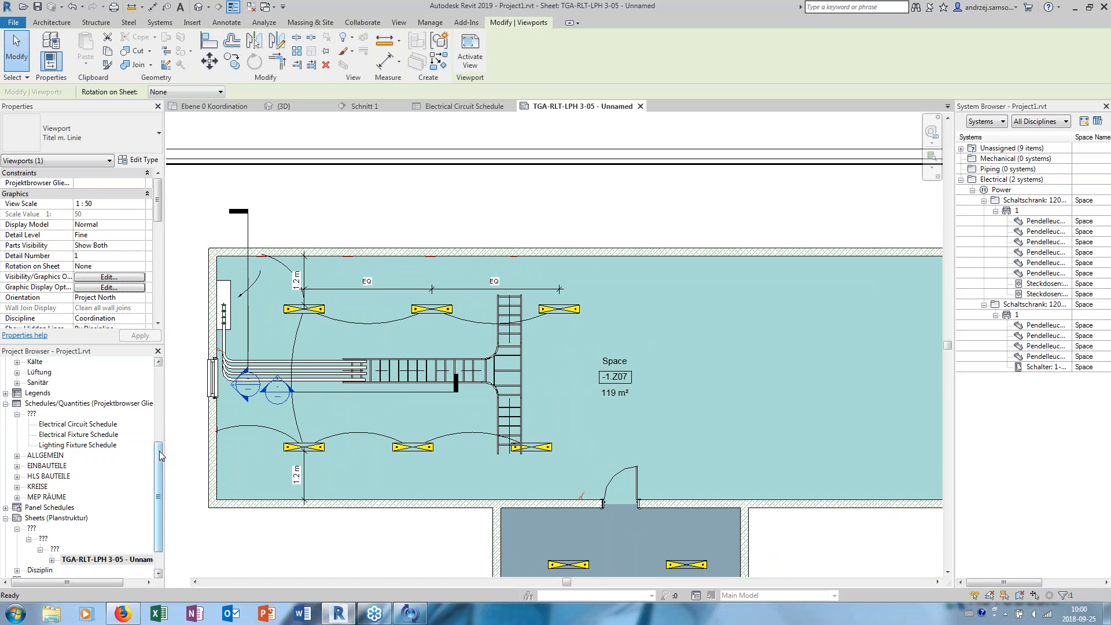
scroll(161, 440, up, 5)
click(173, 377)
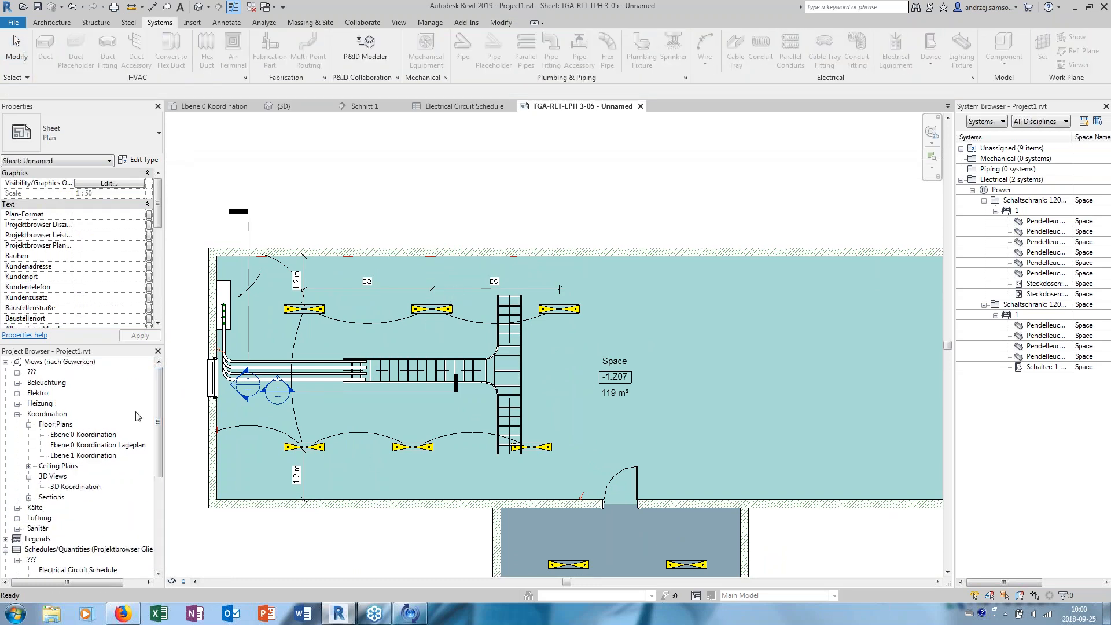
- Create a perspective camera view in Ebene 0 Koordination, looking across space -1.Z07 toward the window wall, with Fine detail level
click(209, 7)
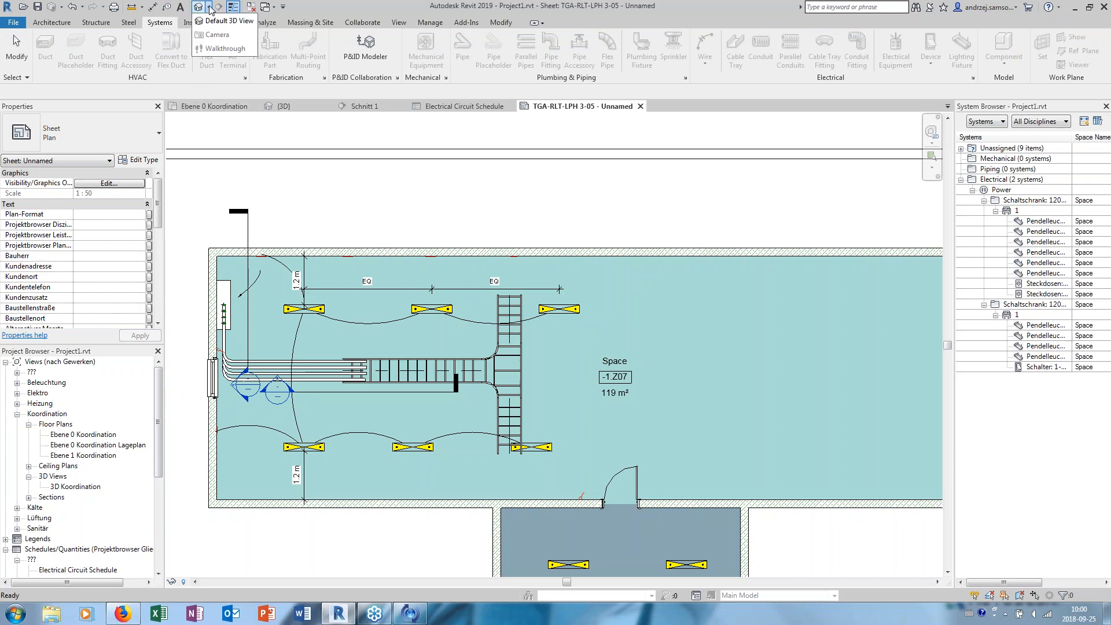
click(228, 21)
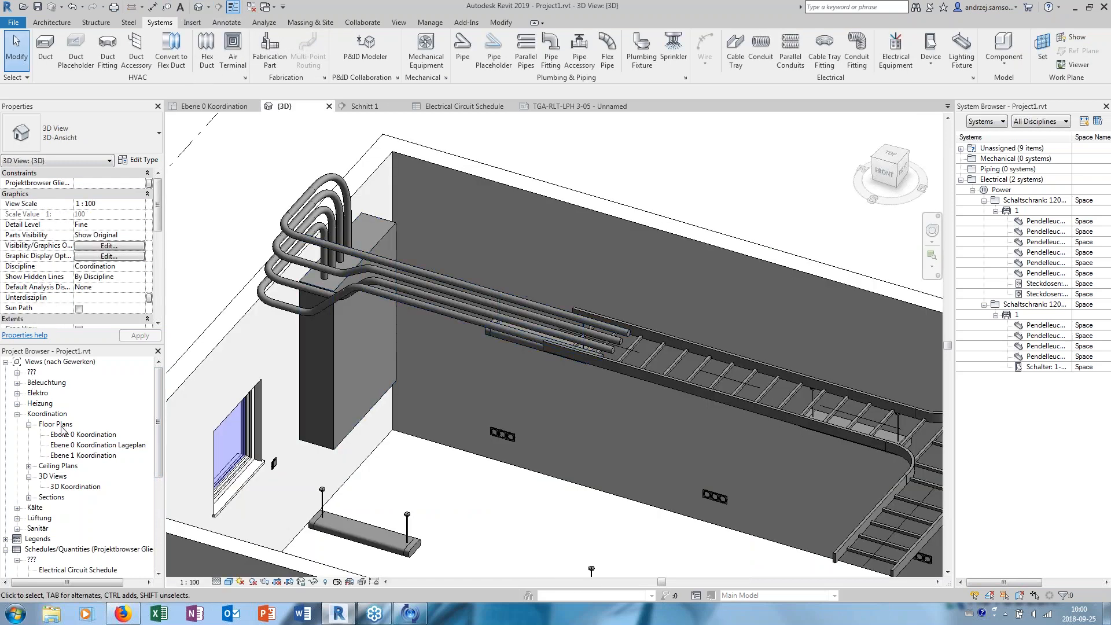
double_click(88, 435)
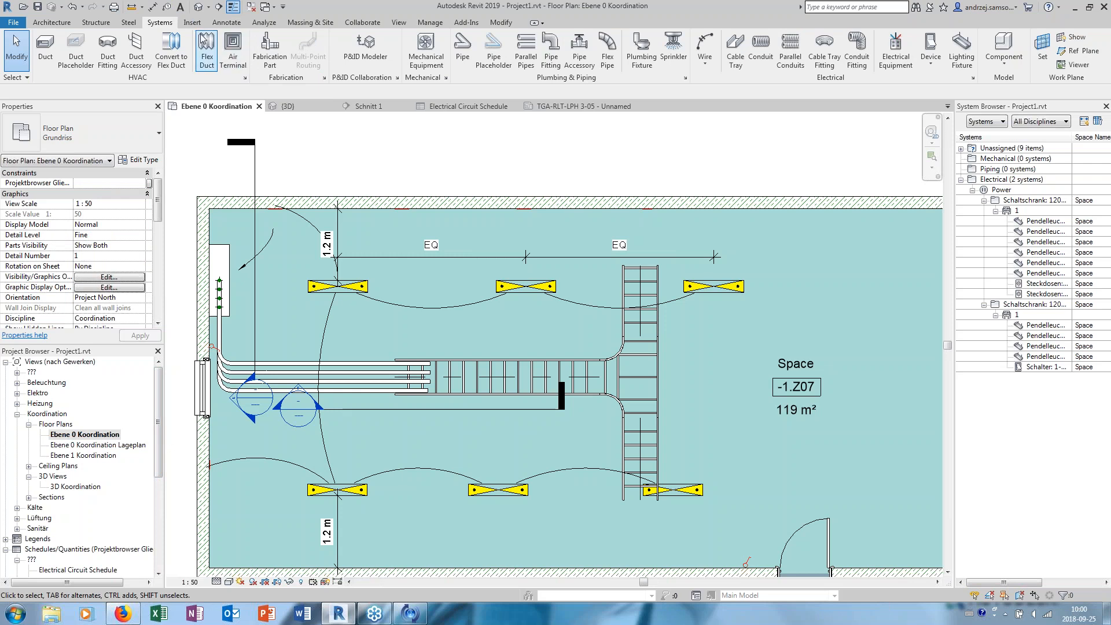
click(210, 8)
click(217, 34)
click(853, 316)
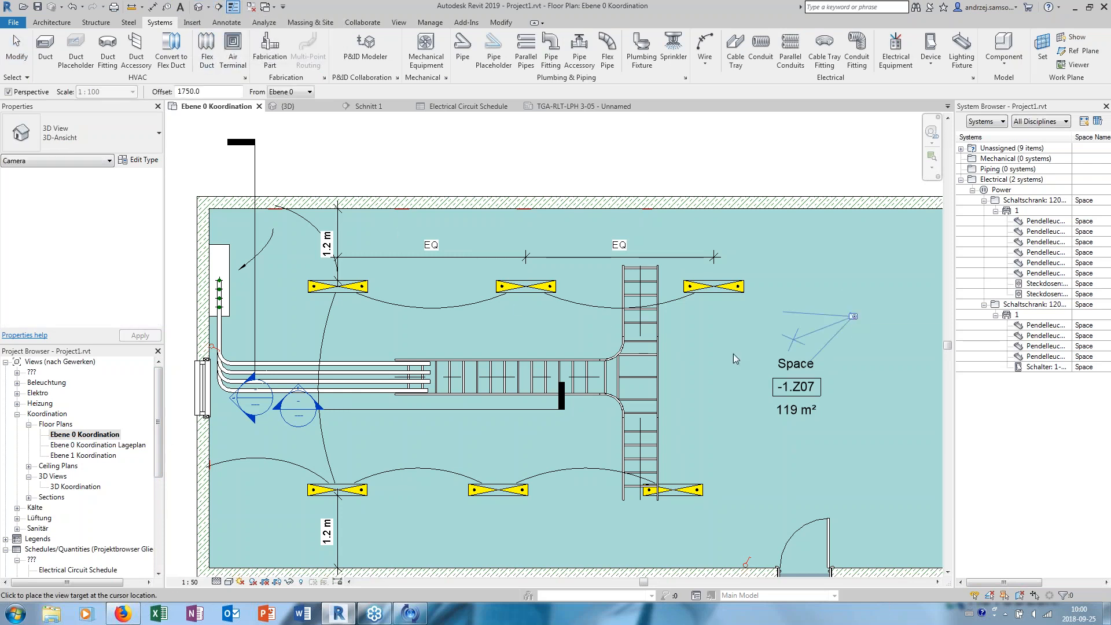
click(305, 424)
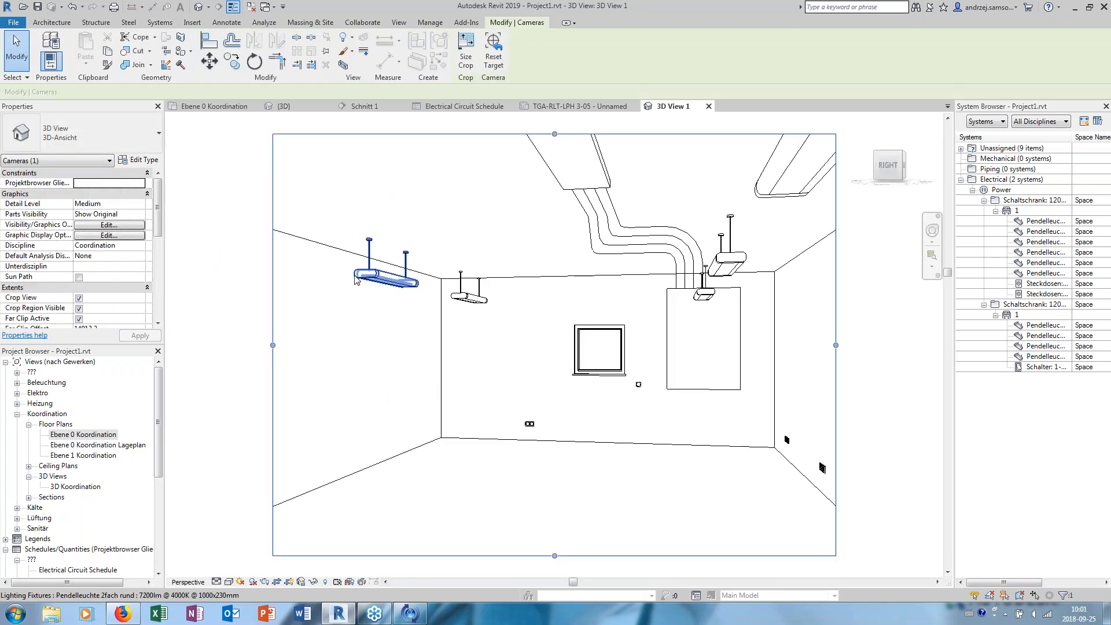
click(216, 581)
click(233, 569)
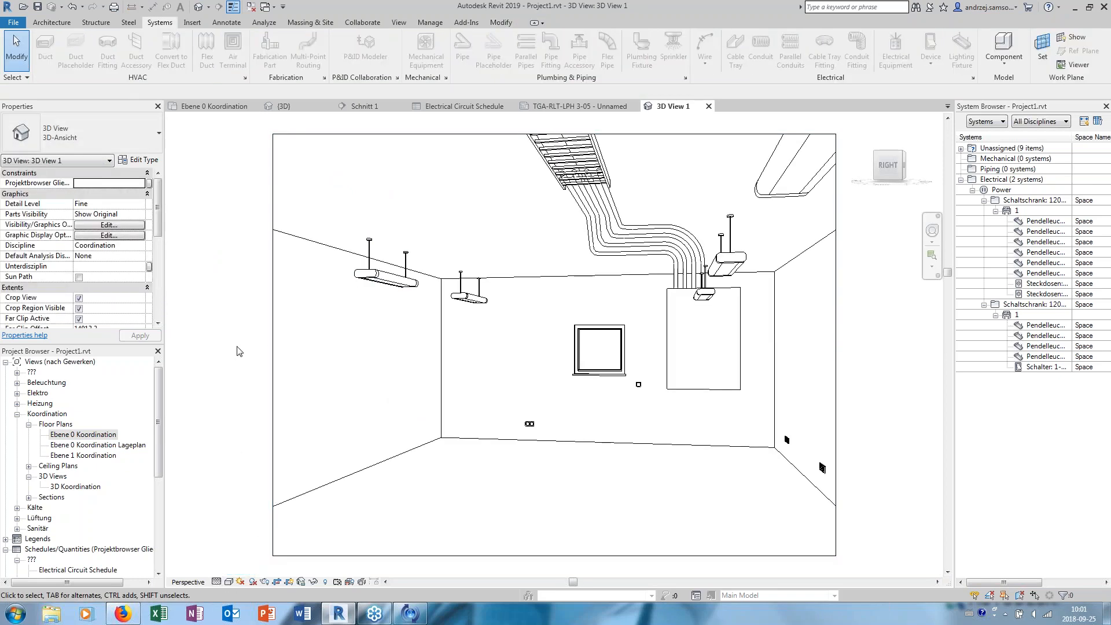
- Review the cloud rendering options for 3D View 1, including the Illuminance output type, and close them without rendering
click(398, 22)
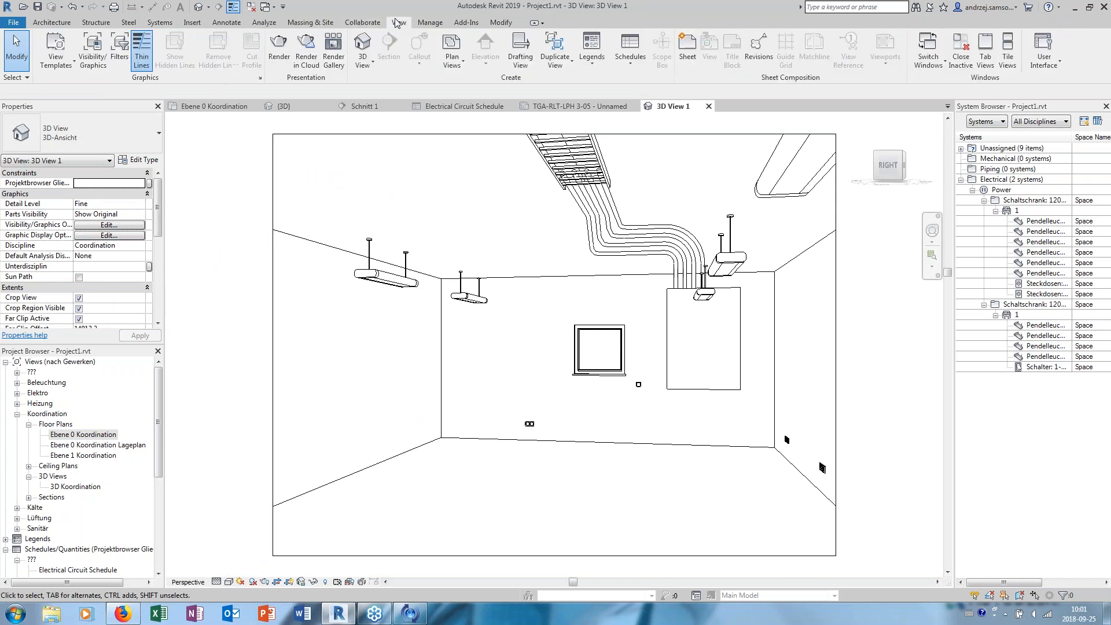
click(312, 69)
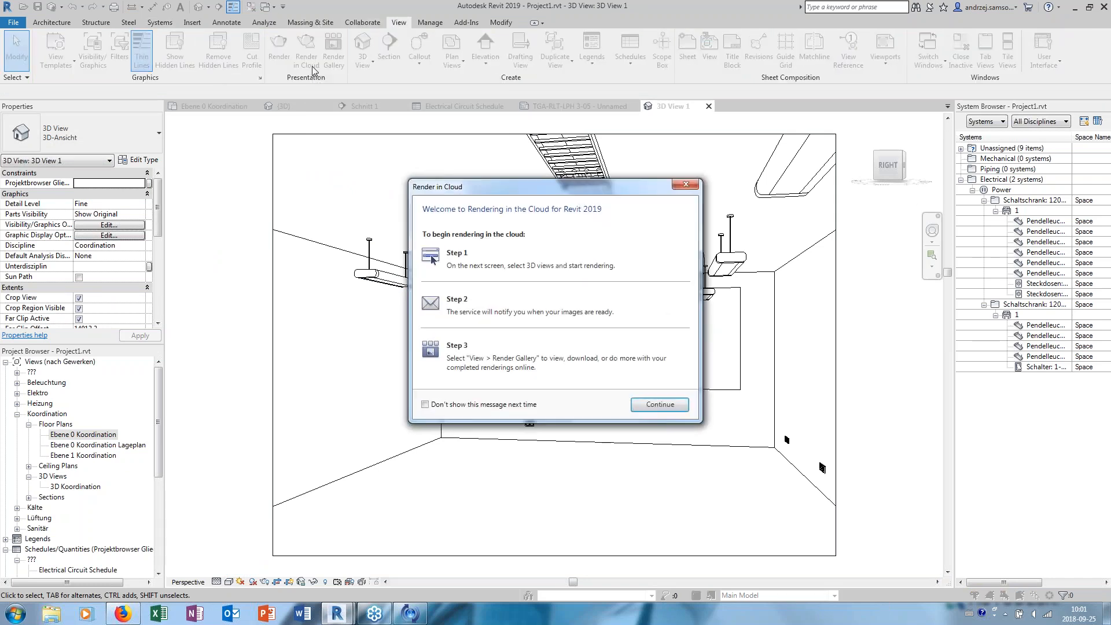
click(650, 405)
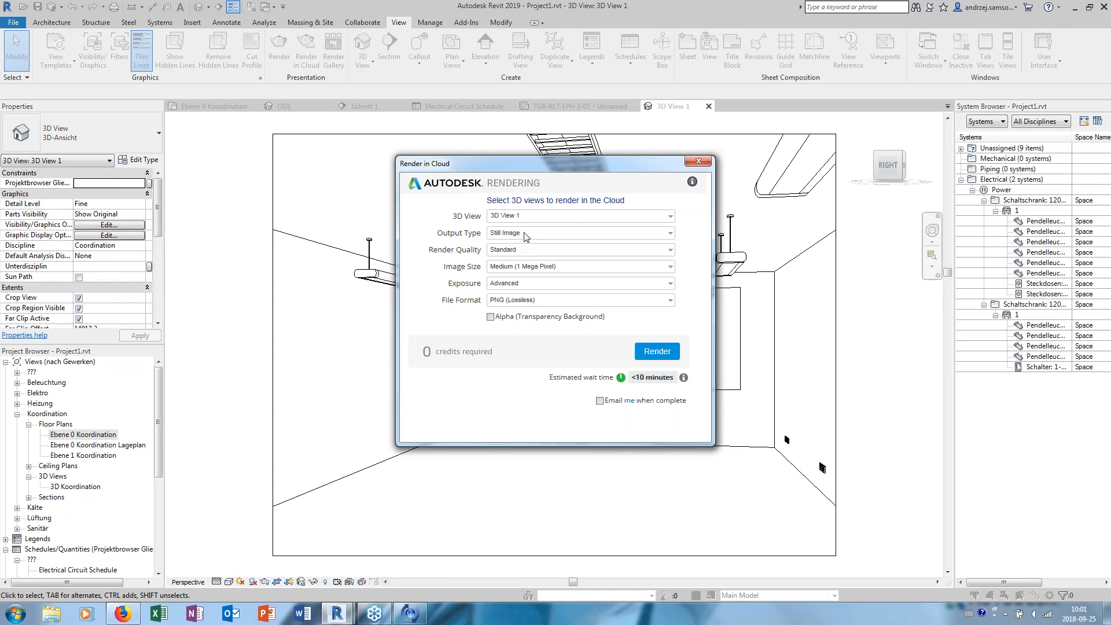
click(524, 234)
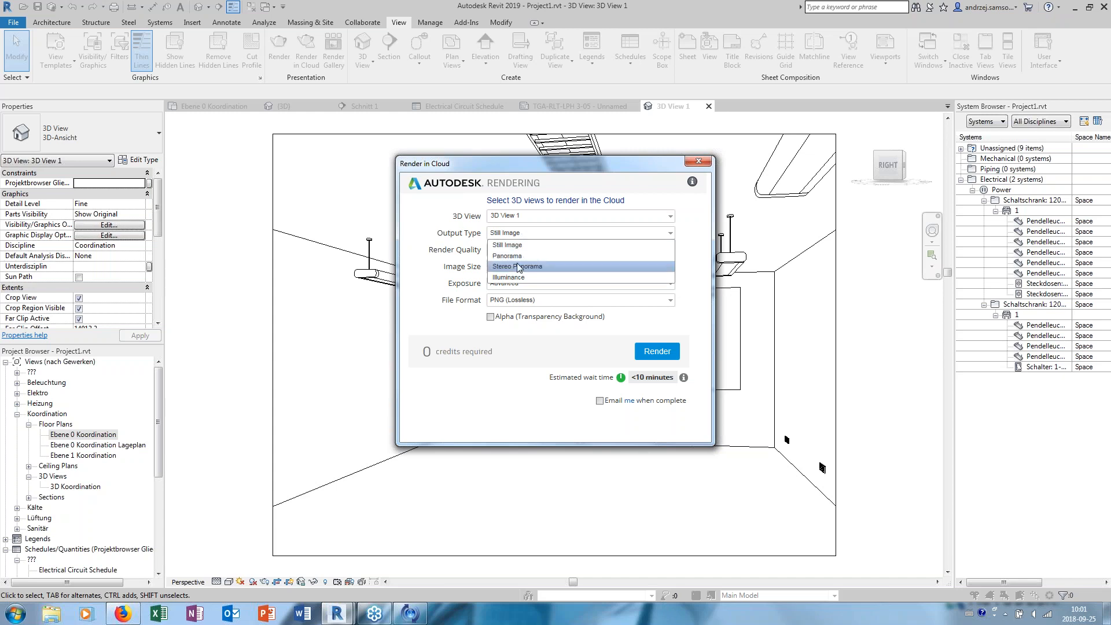
click(509, 278)
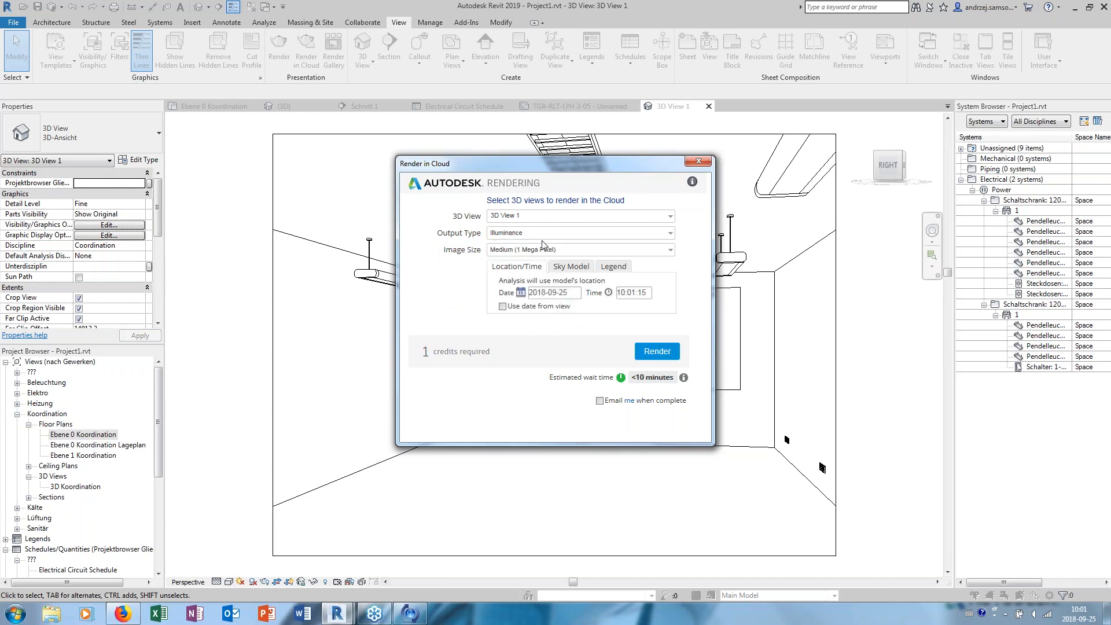
click(522, 235)
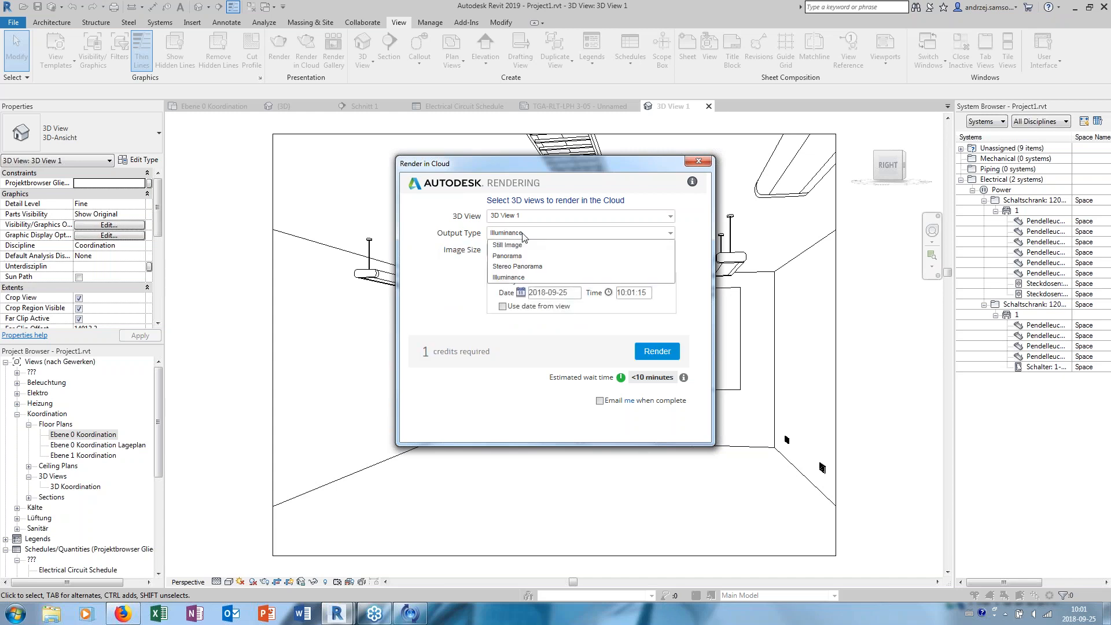
click(698, 162)
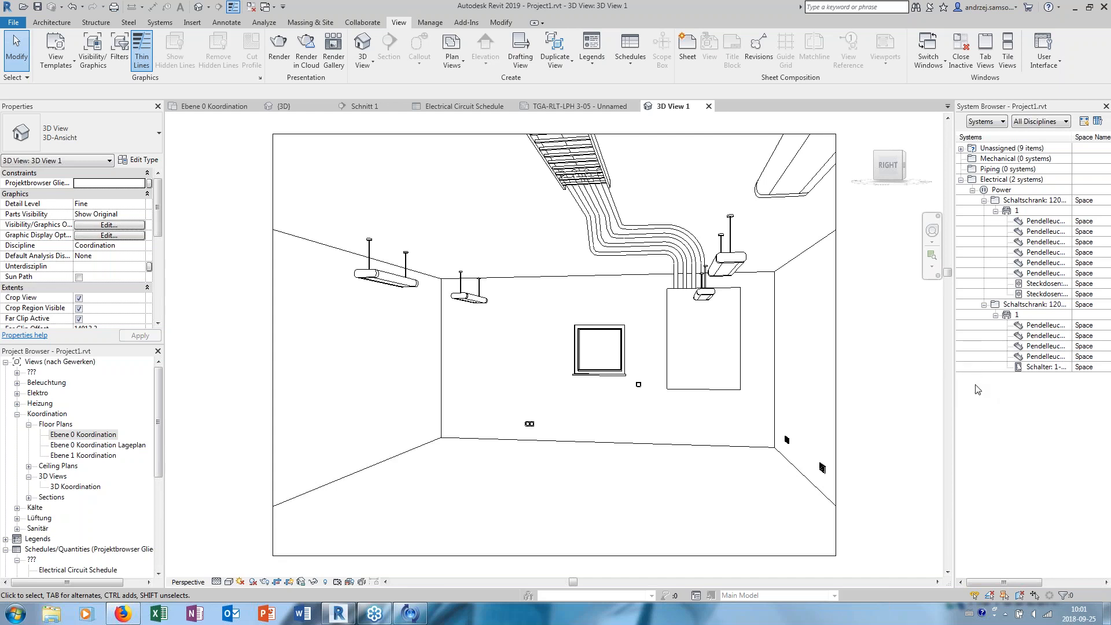
- Return to the Ebene 0 Koordination floor plan and bring up the building systems tools
right_click(180, 9)
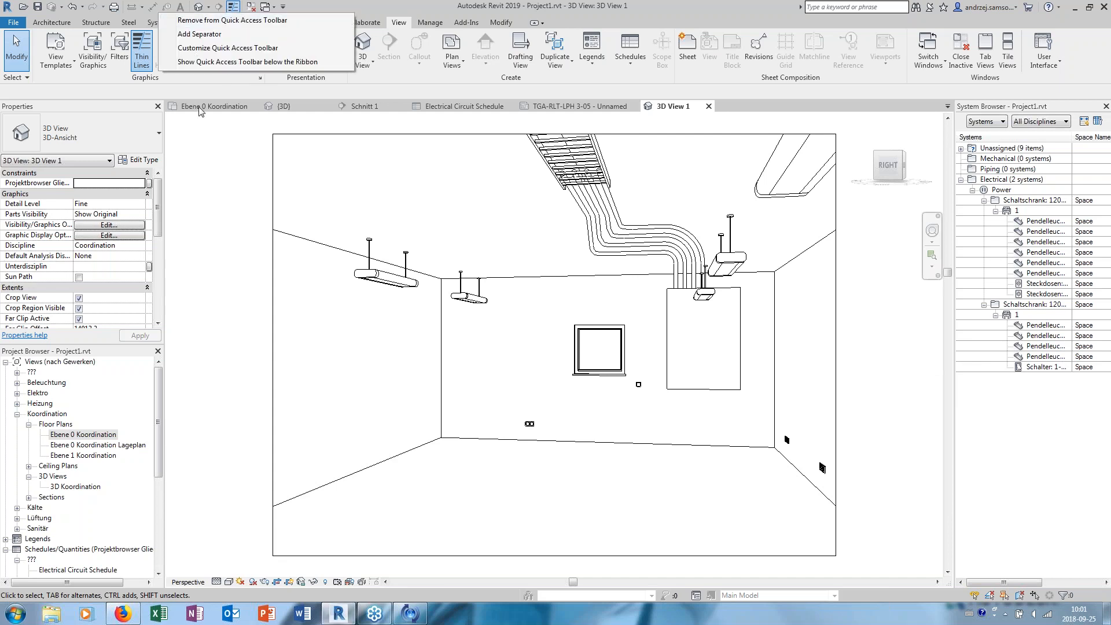
click(199, 111)
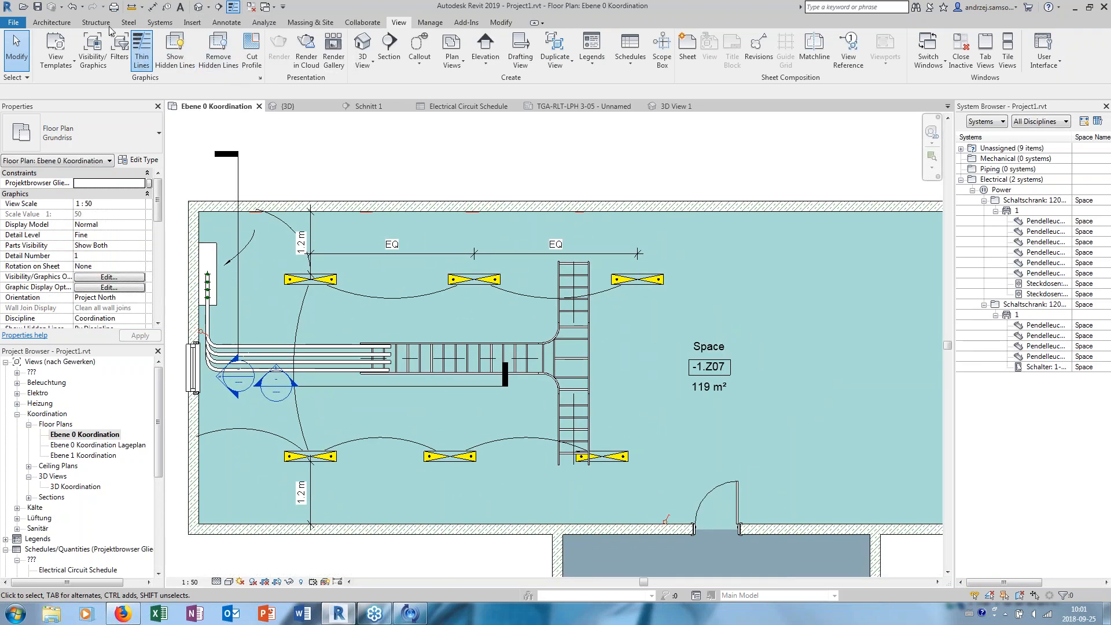
click(159, 22)
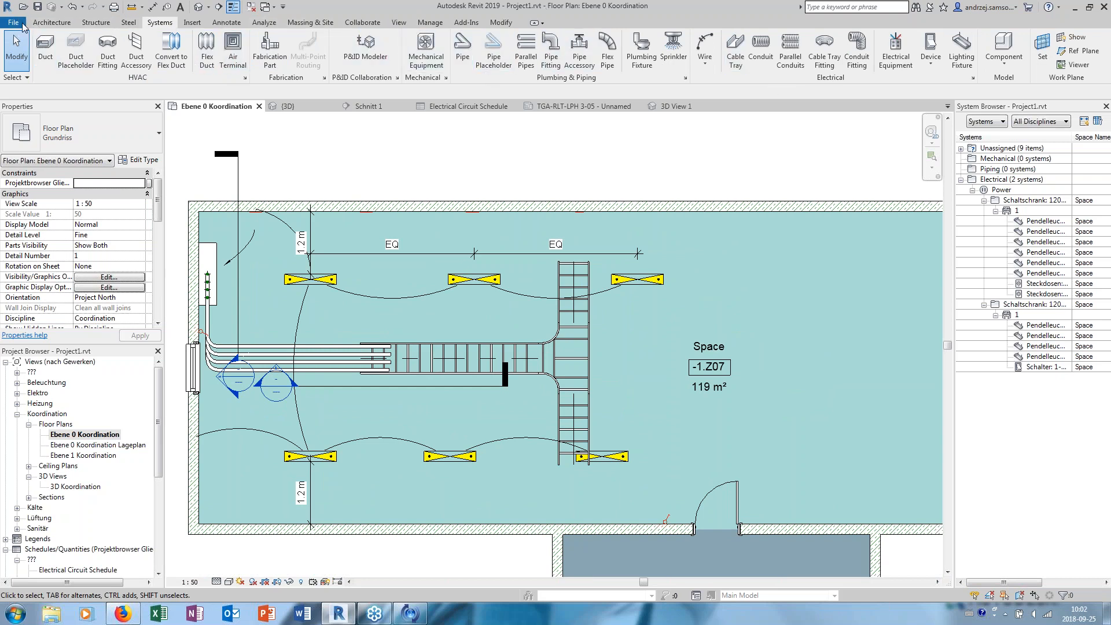
- Review which tools and analyses are enabled in the user interface options, and close the options without changes
click(23, 26)
click(182, 286)
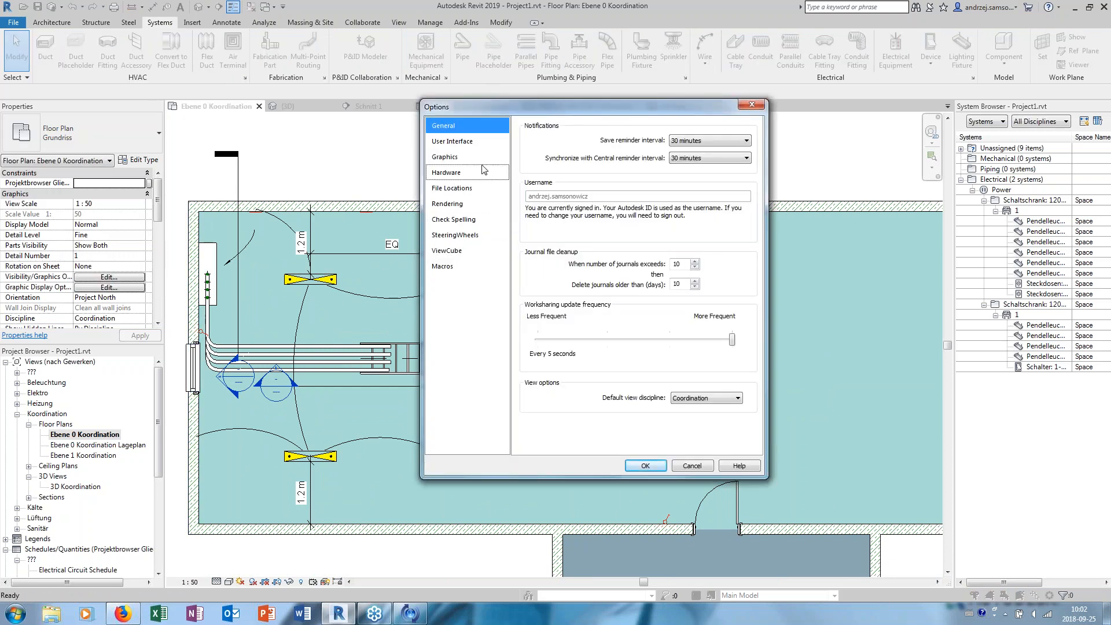
click(480, 142)
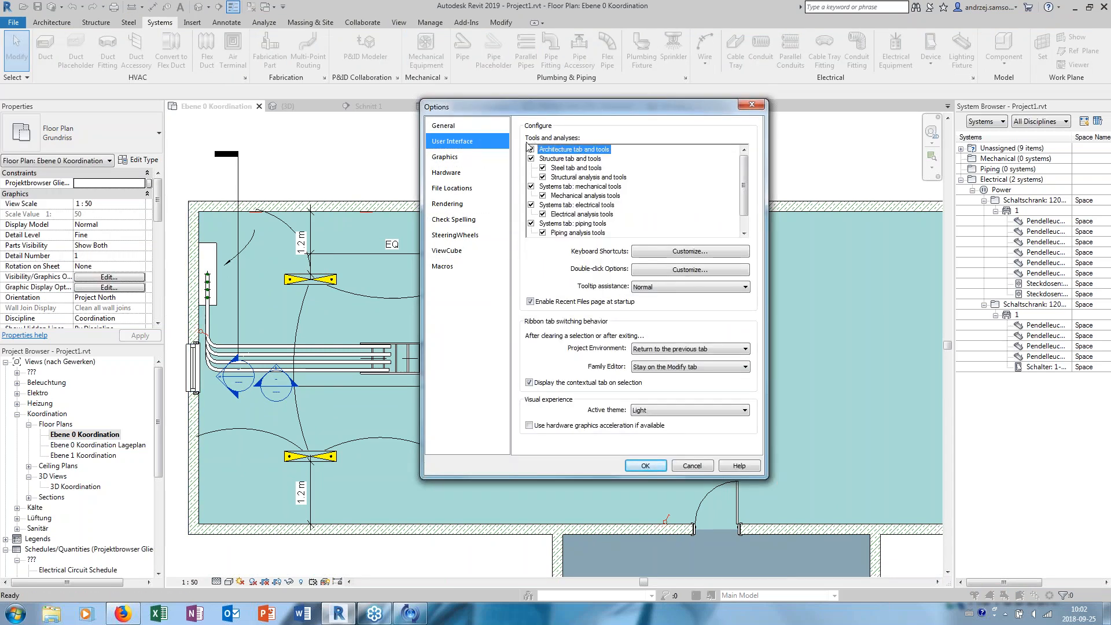
mouse_move(742, 167)
mouse_down()
mouse_move(743, 200)
mouse_move(749, 152)
mouse_up()
click(710, 463)
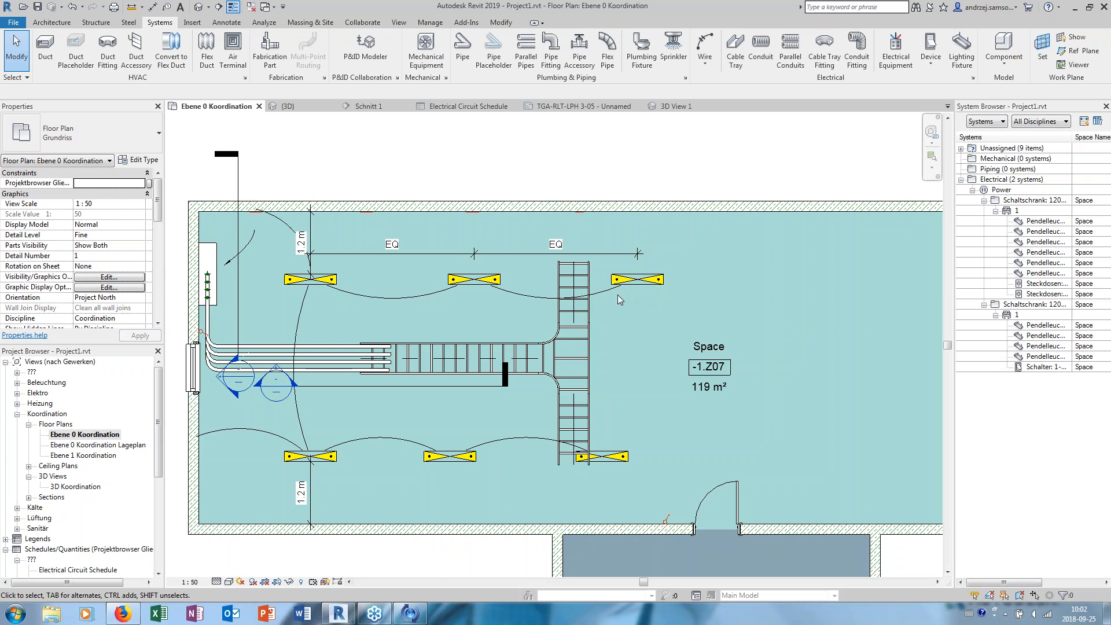
- Place two more Pendelleuchte 2fach rund fixtures on the work plane in the lower half of space -1.Z08, matching the existing ones
middle_drag(515, 190, 568, 190)
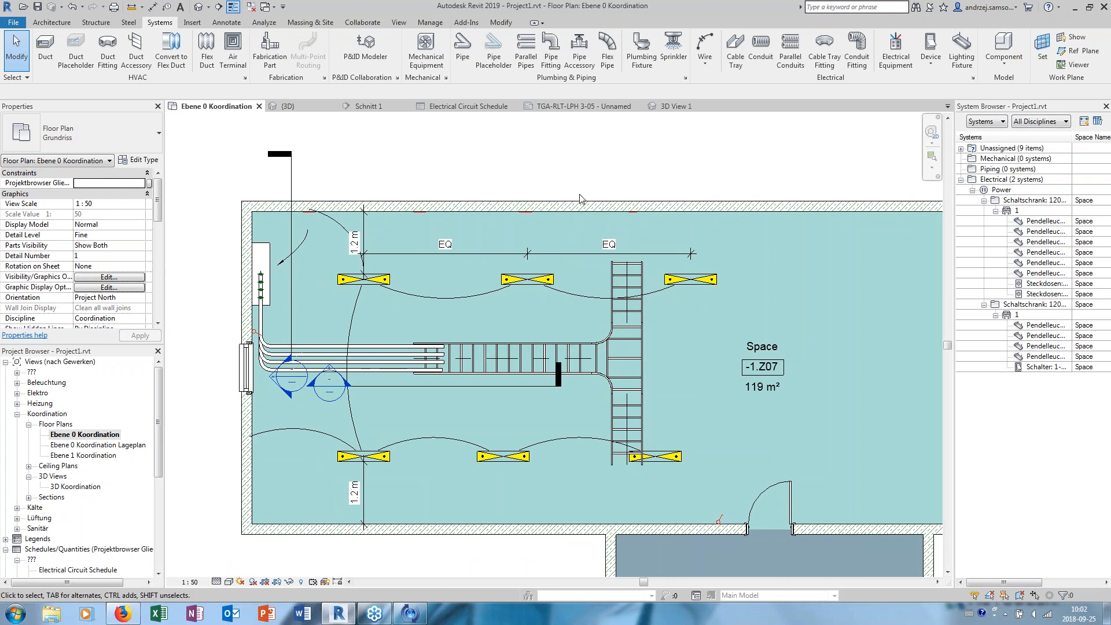
click(535, 286)
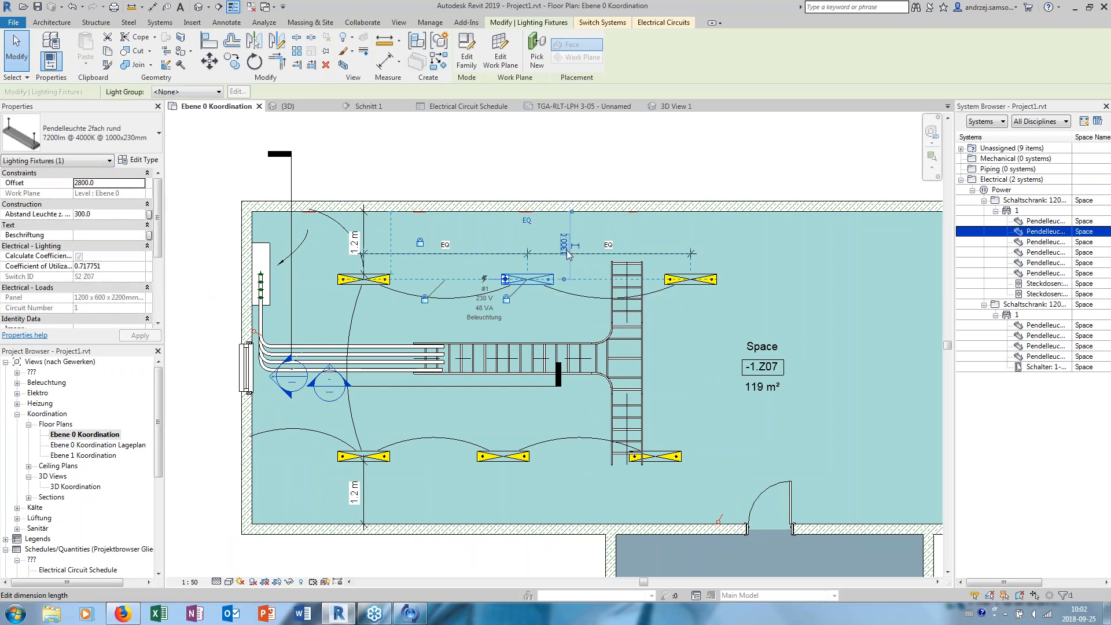
middle_drag(575, 251, 530, 261)
middle_drag(721, 401, 542, 292)
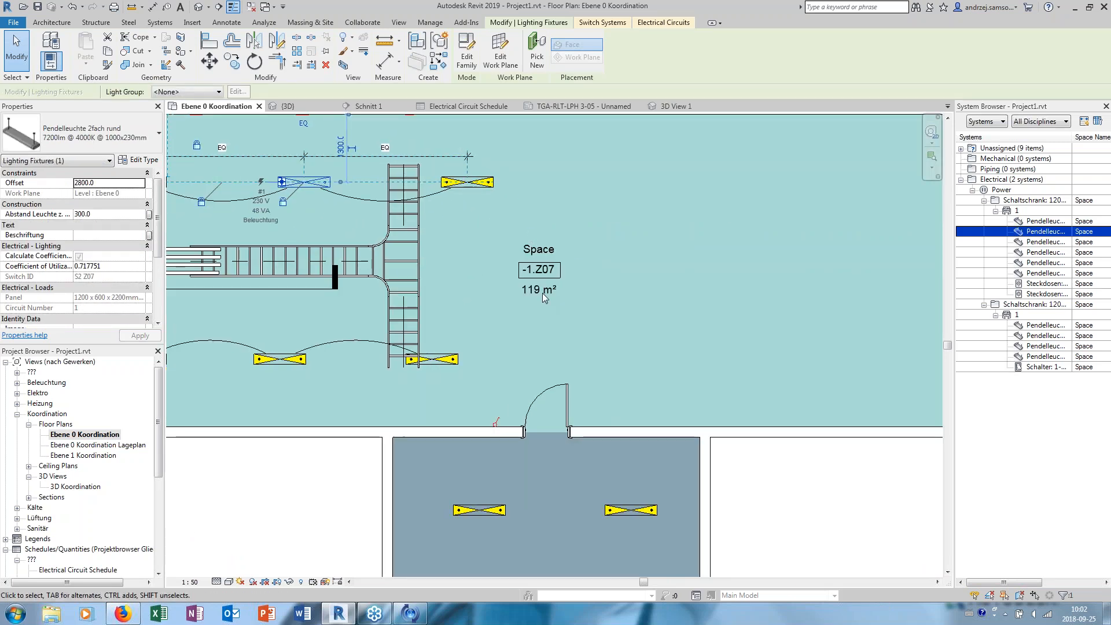
scroll(542, 293, down, 3)
middle_drag(570, 470, 541, 307)
scroll(506, 250, up, 3)
middle_drag(506, 250, 506, 307)
click(488, 255)
right_click(489, 255)
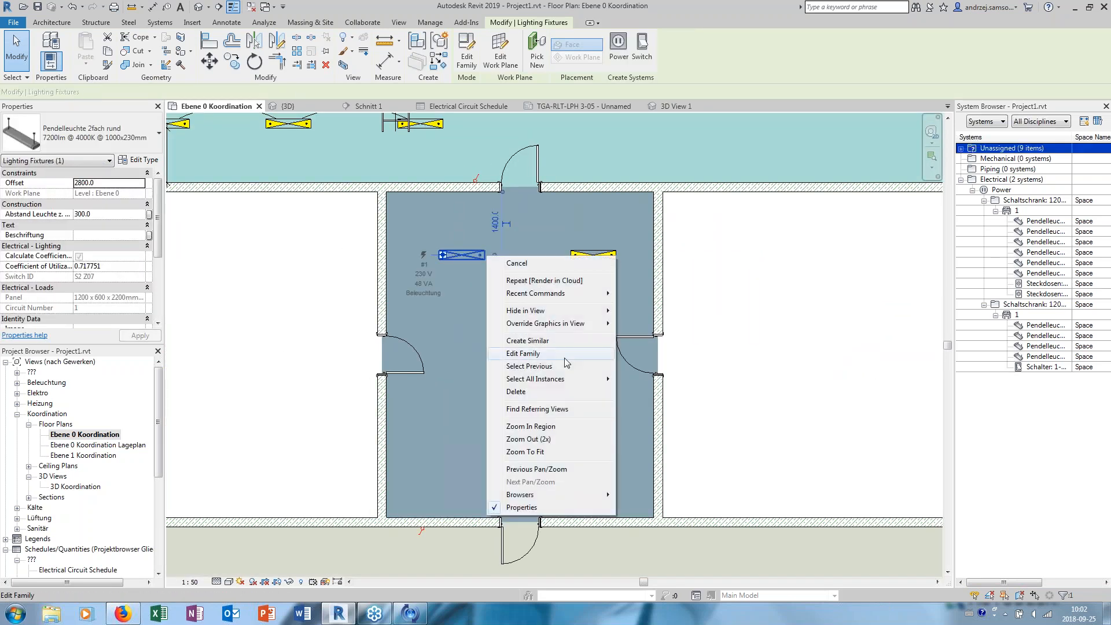
click(553, 342)
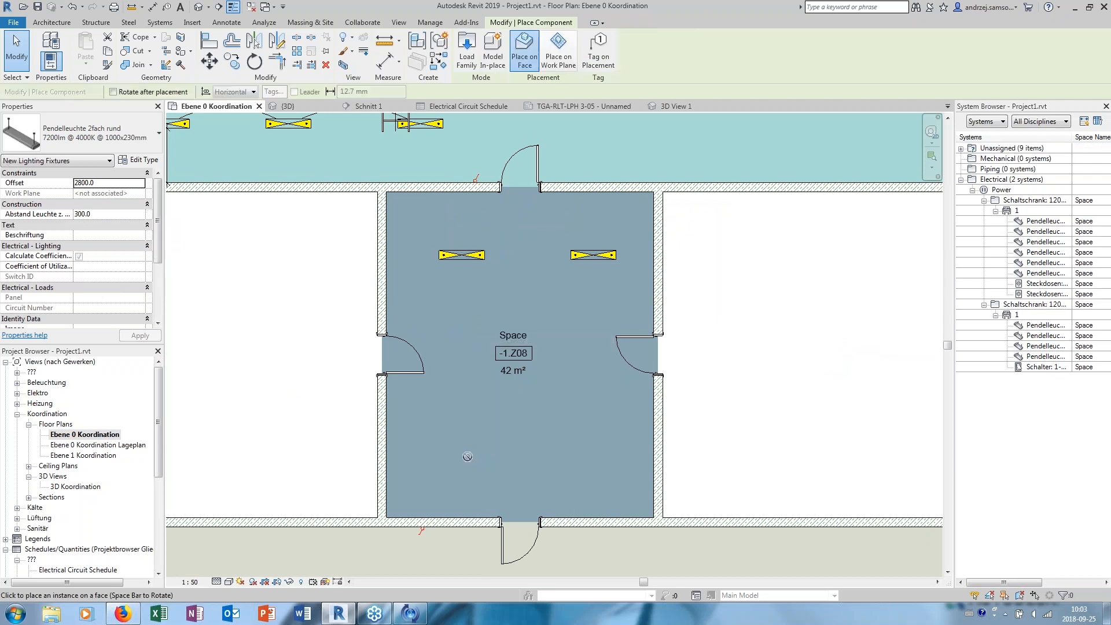
click(558, 52)
click(463, 445)
click(599, 454)
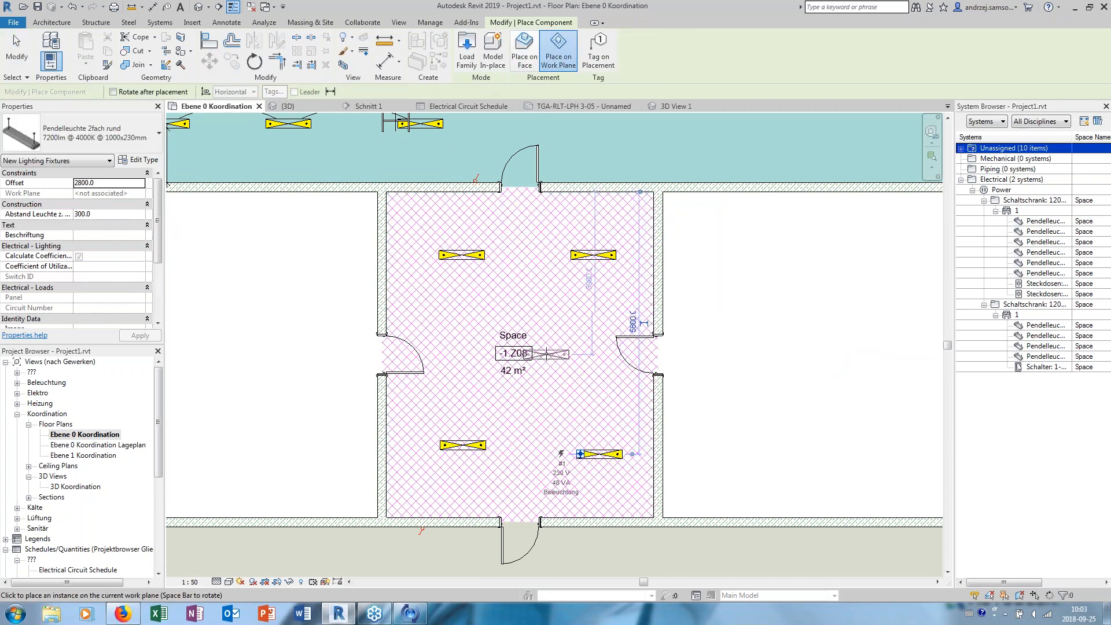
key(Escape)
key(Escape)
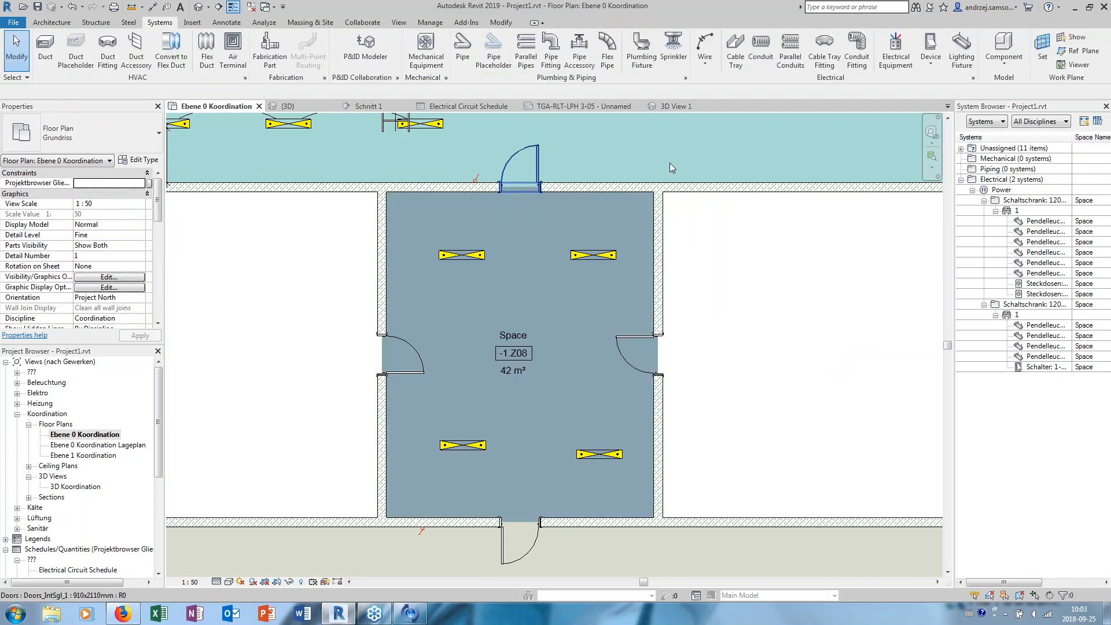
- Place a lighting switch on the right-hand wall of space -1.Z08, about 700 mm below the upper corner
click(933, 58)
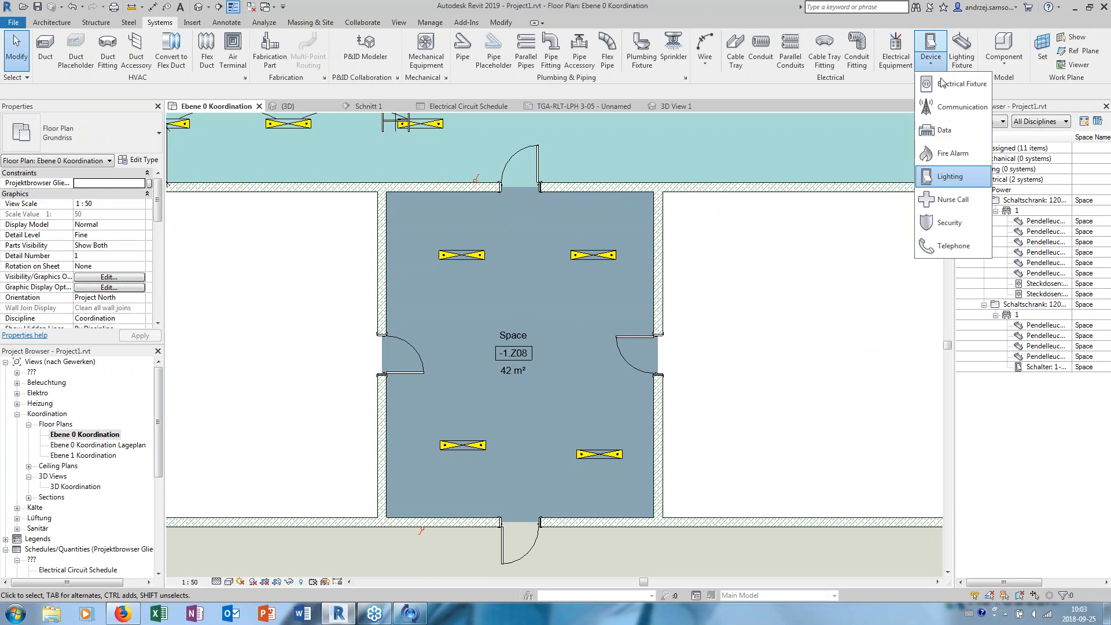
click(949, 177)
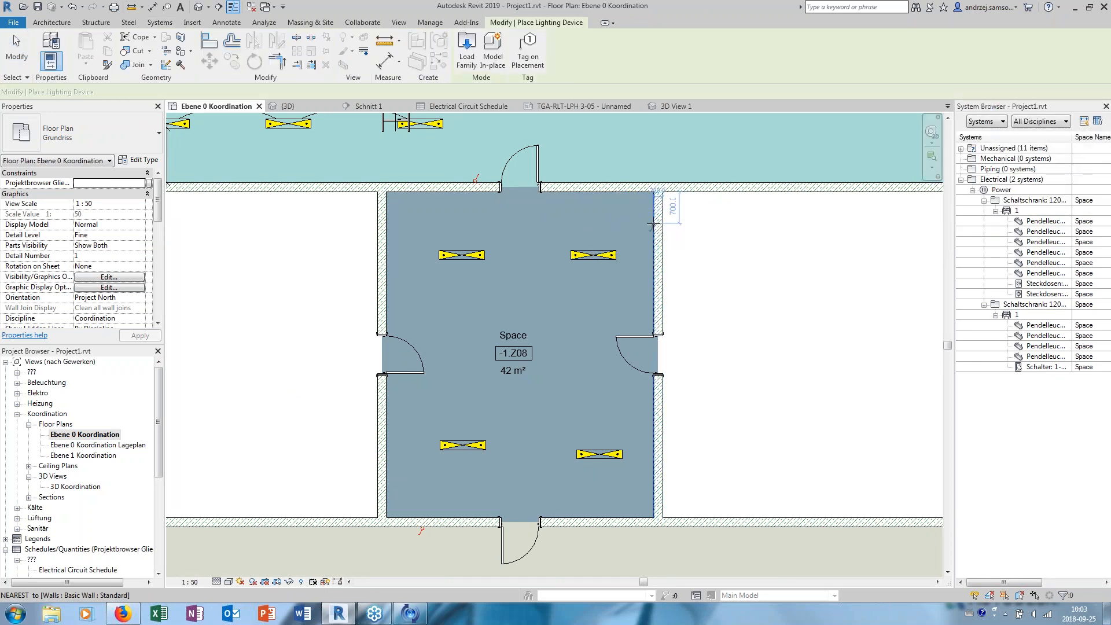
click(652, 223)
key(Escape)
key(Escape)
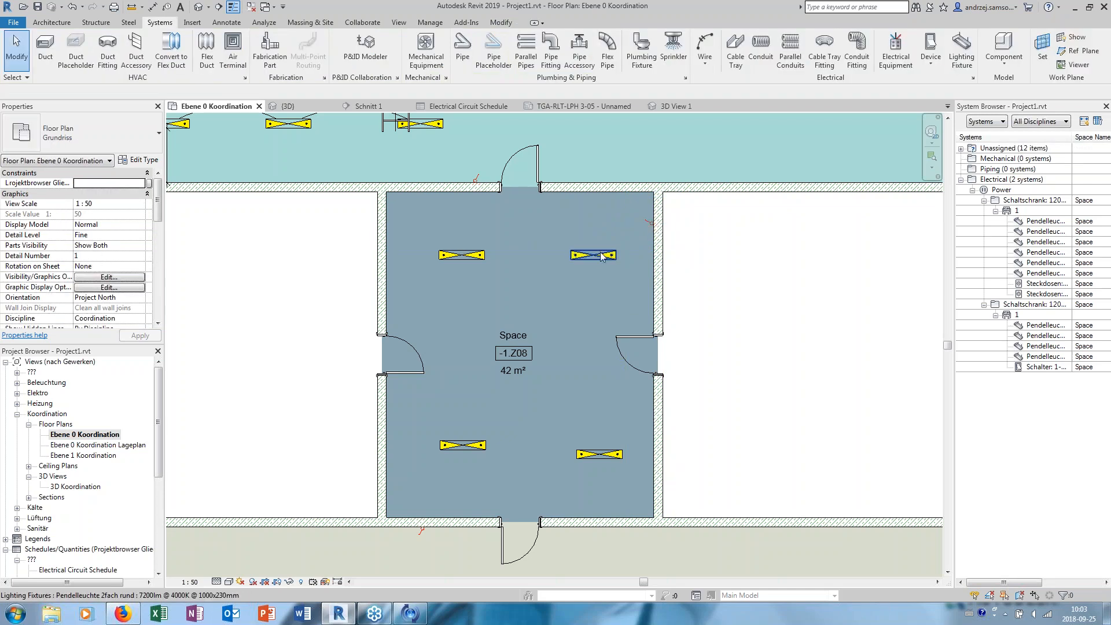
- Create a switch system with all four pendant lights of space -1.Z08 and assign the new wall switch to it
click(600, 253)
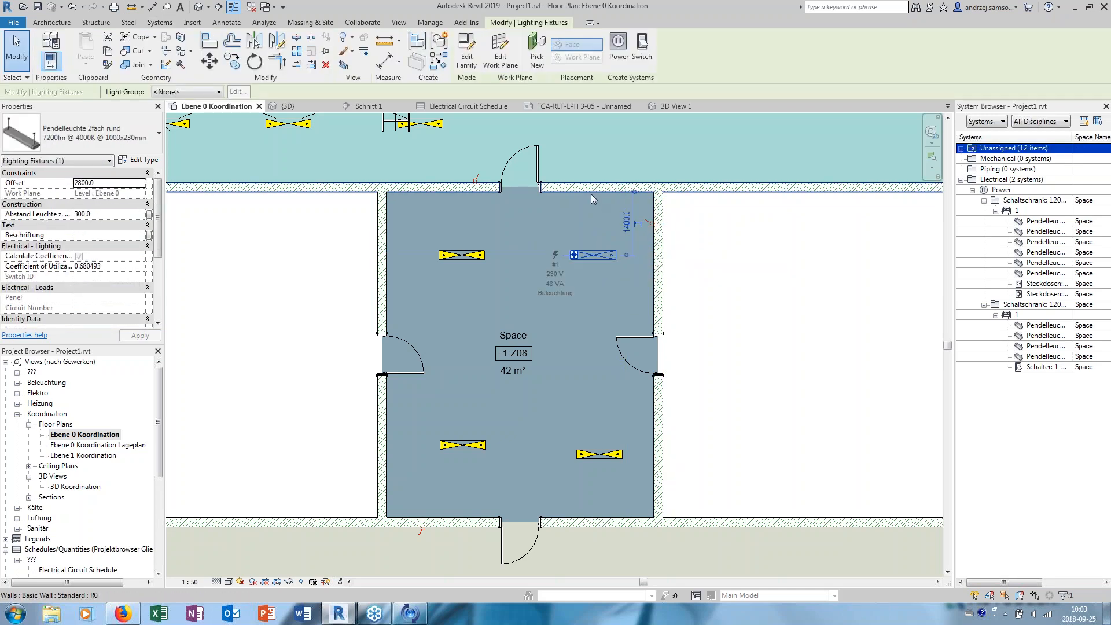
scroll(595, 116, up, 2)
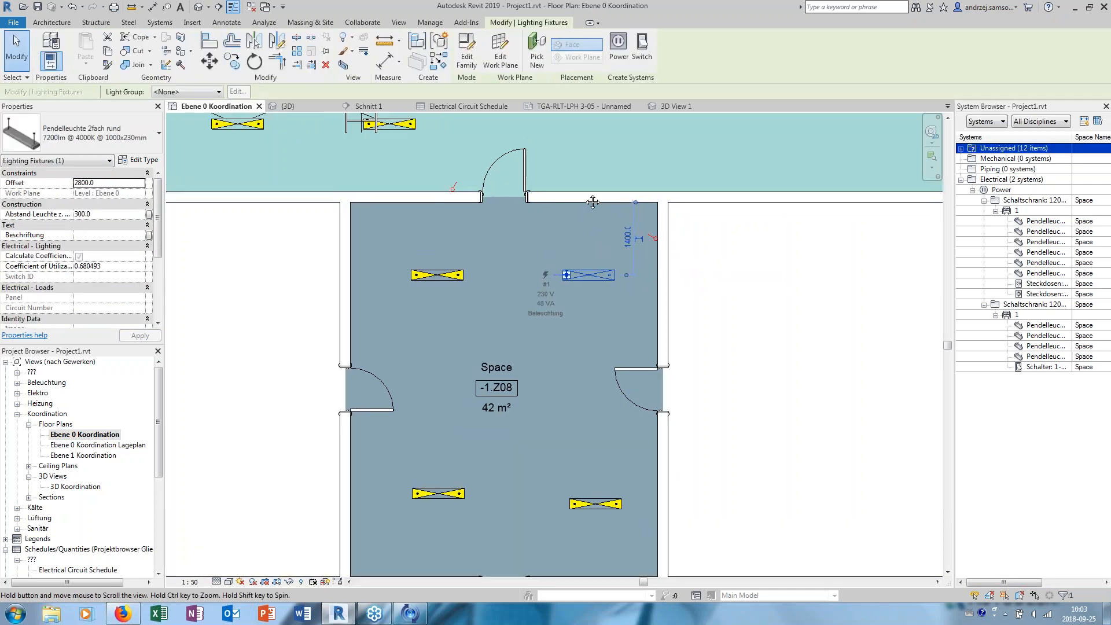
click(641, 49)
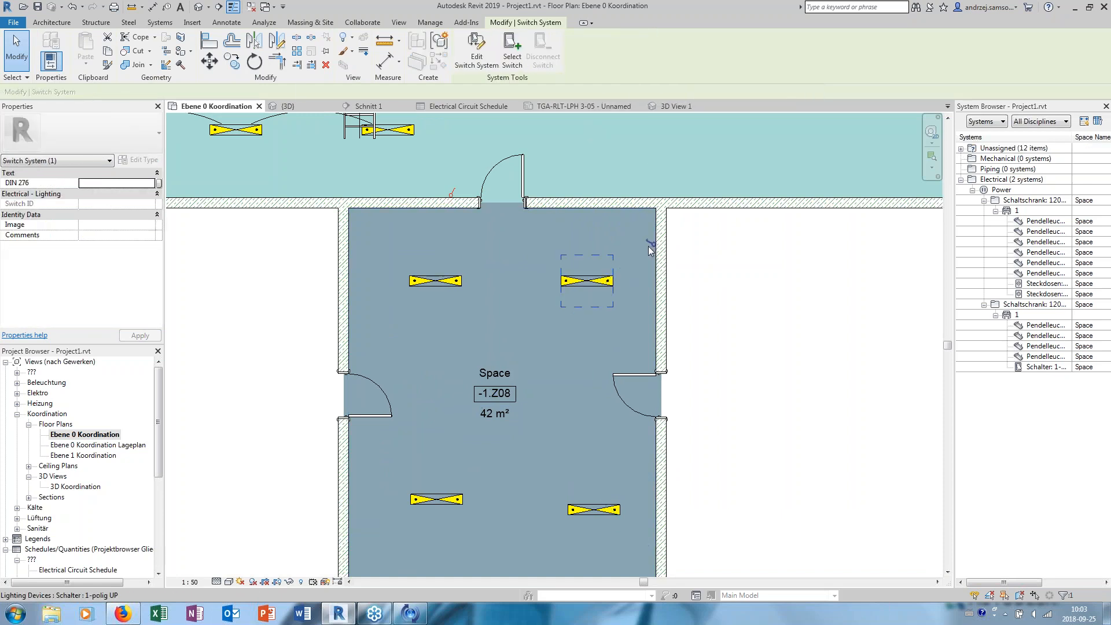
click(490, 55)
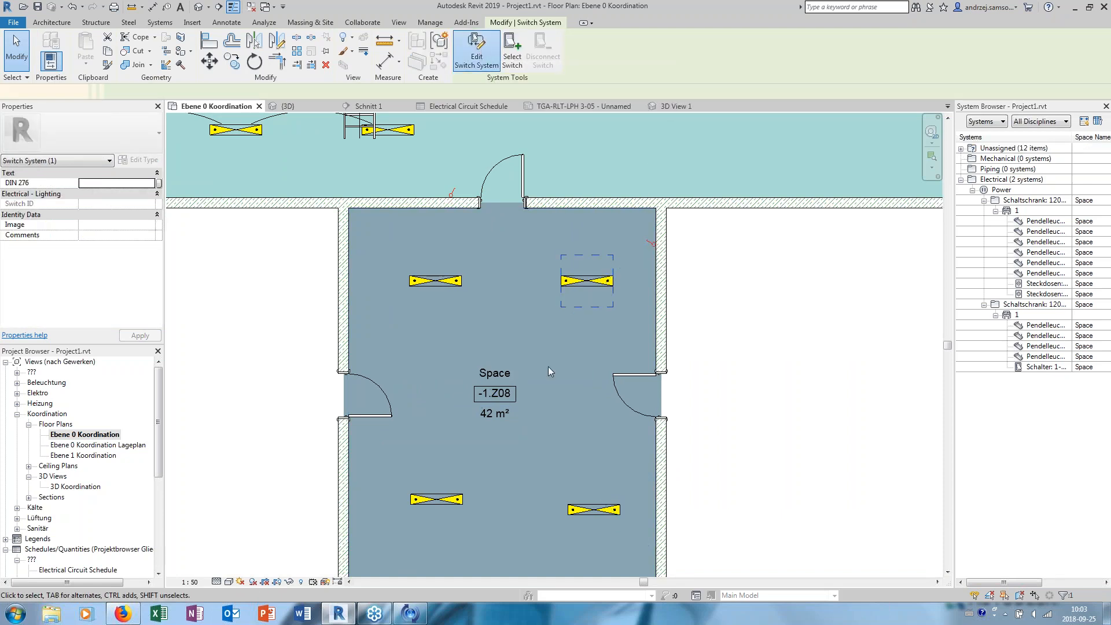
click(422, 281)
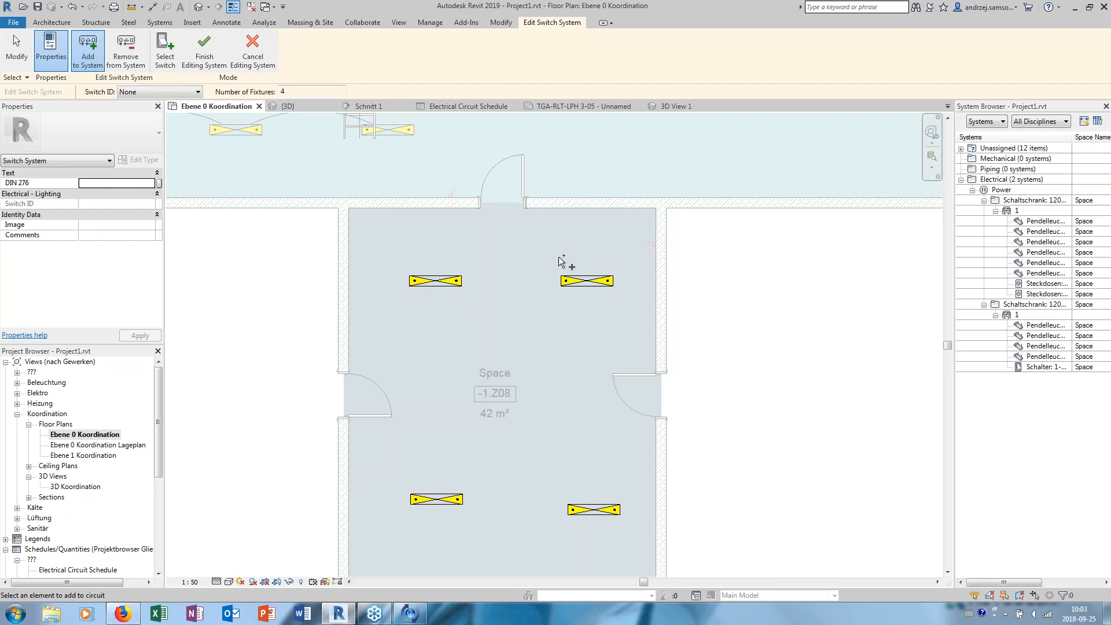
click(168, 51)
click(652, 244)
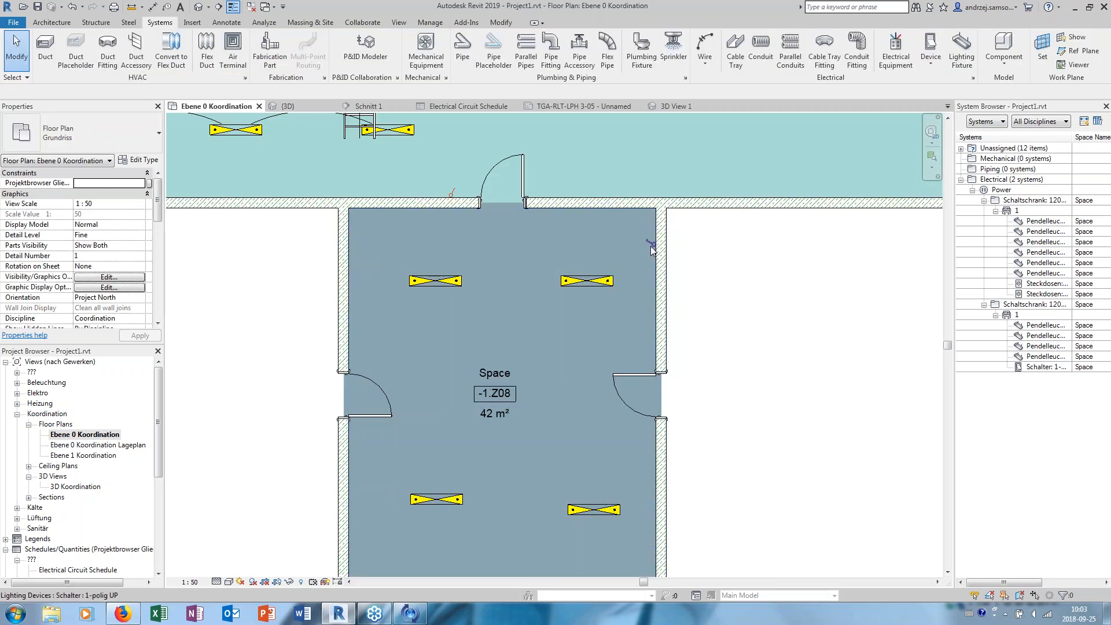
- Examine the switch system connections between the wall switch and the pendant lights in space -1.Z08
click(652, 247)
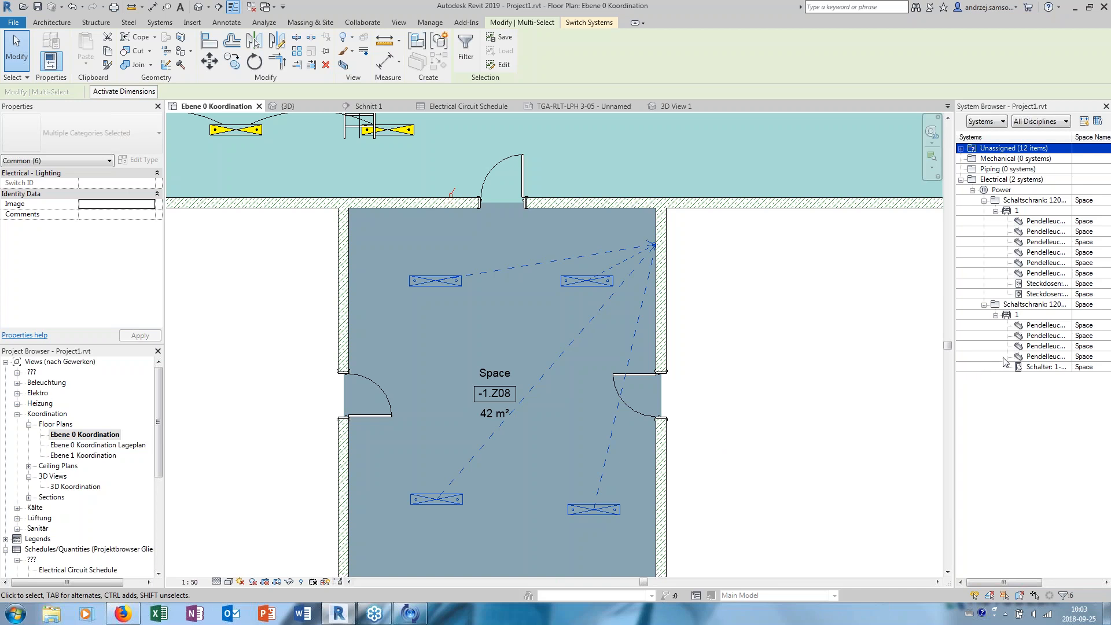
scroll(596, 330, down, 1)
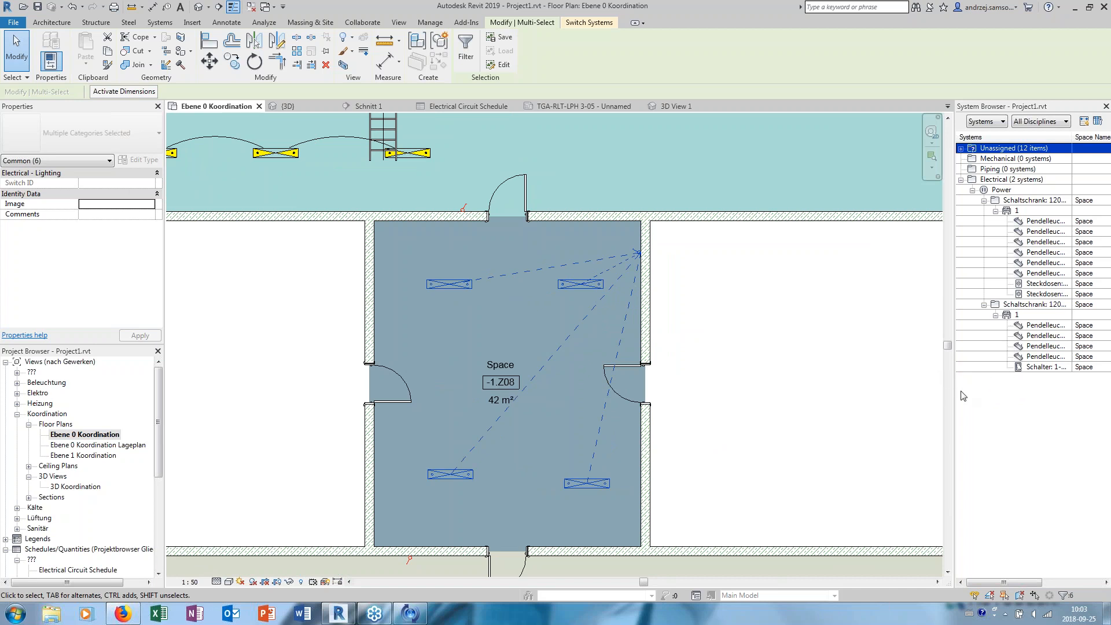
scroll(631, 353, down, 2)
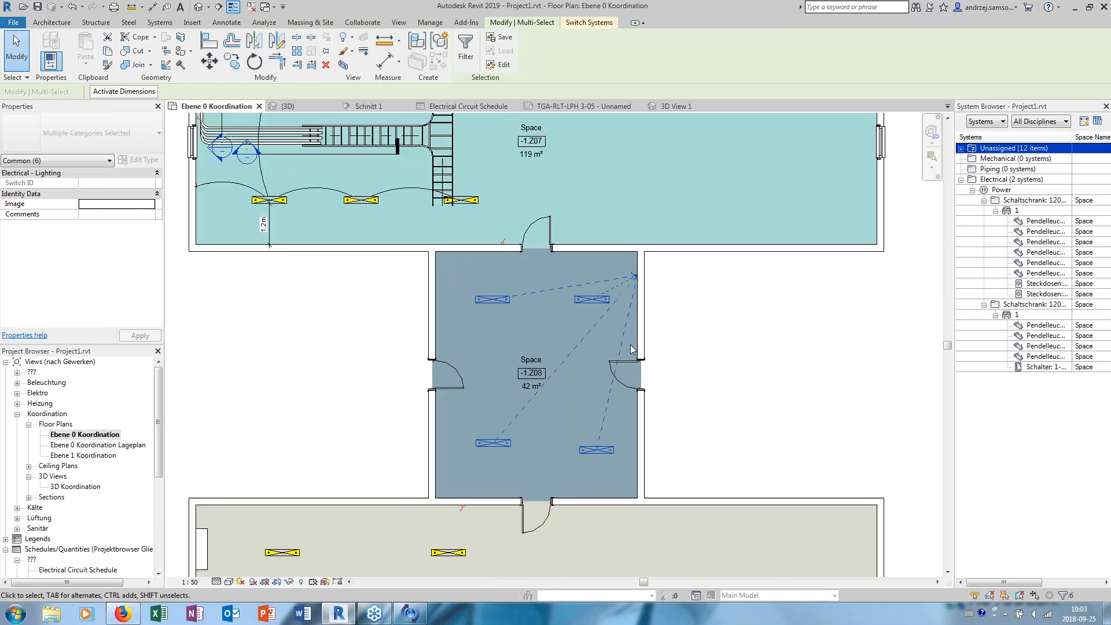
click(683, 318)
middle_drag(683, 318, 675, 345)
- Inspect the upper-right pendant light in space -1.Z08 and the Schaltschrank in space -1.Z07 for their electrical data and system assignment
click(586, 325)
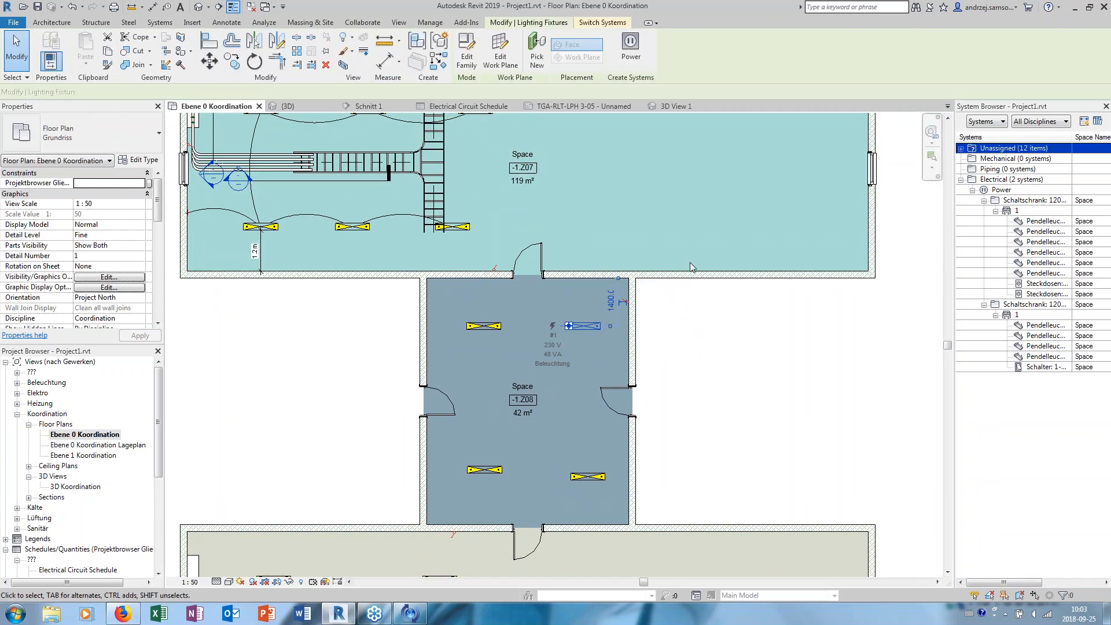
middle_drag(420, 250, 440, 304)
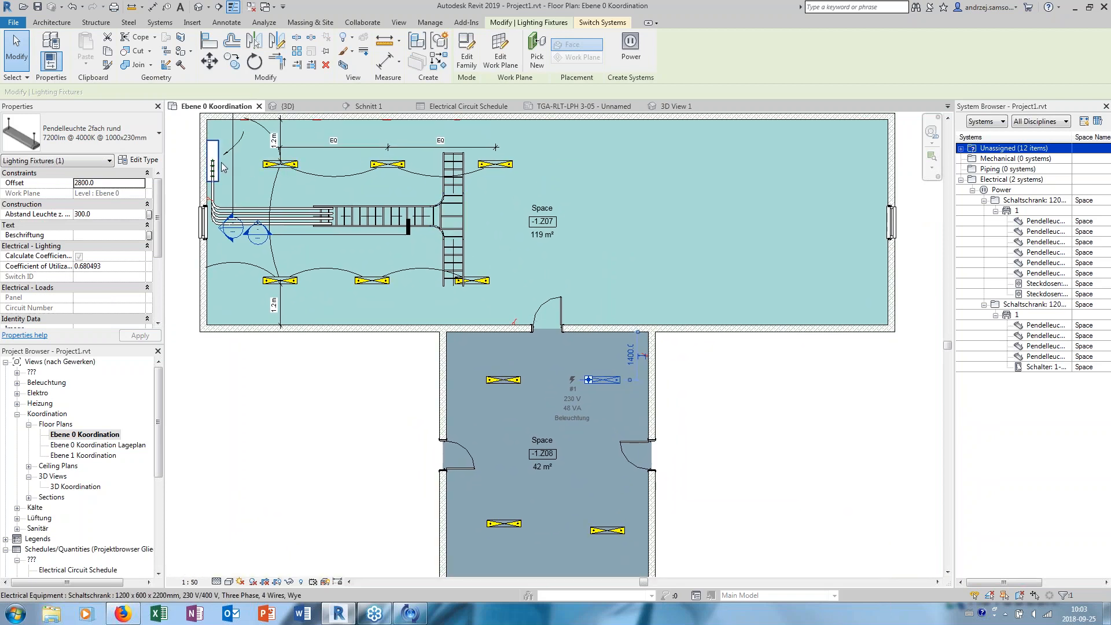
click(221, 165)
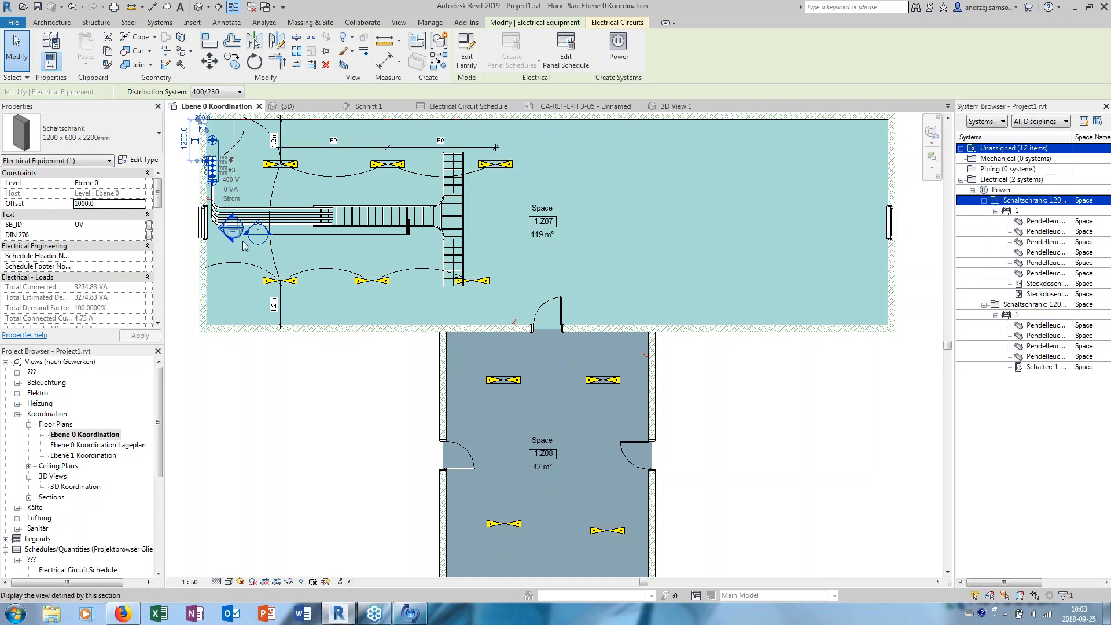
click(312, 354)
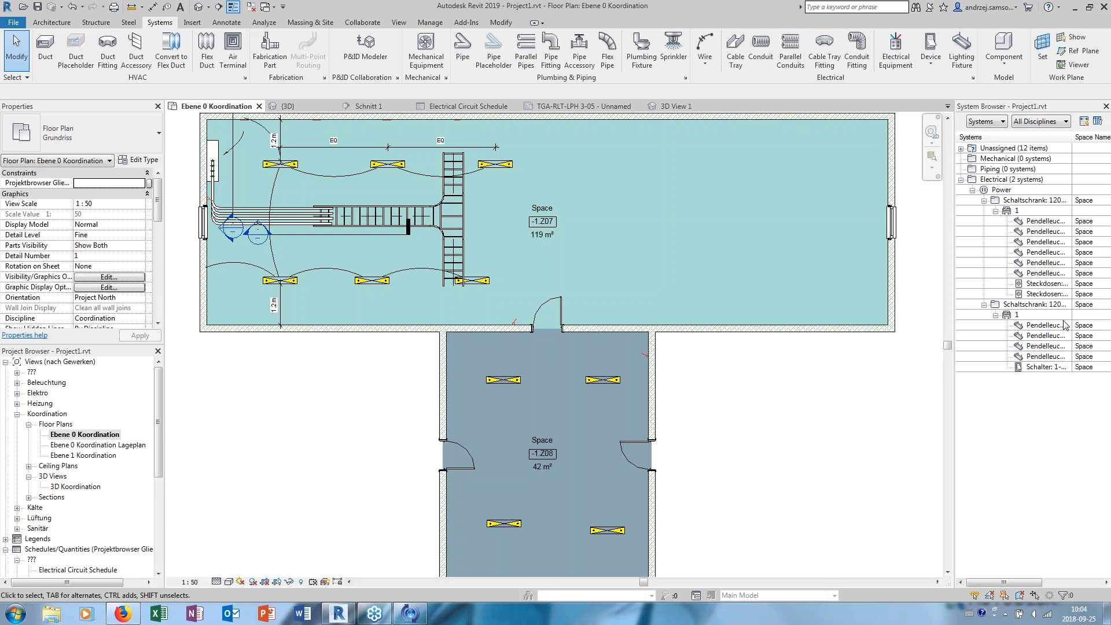
click(1086, 357)
mouse_move(619, 238)
middle_down()
mouse_move(613, 280)
mouse_move(617, 241)
middle_up()
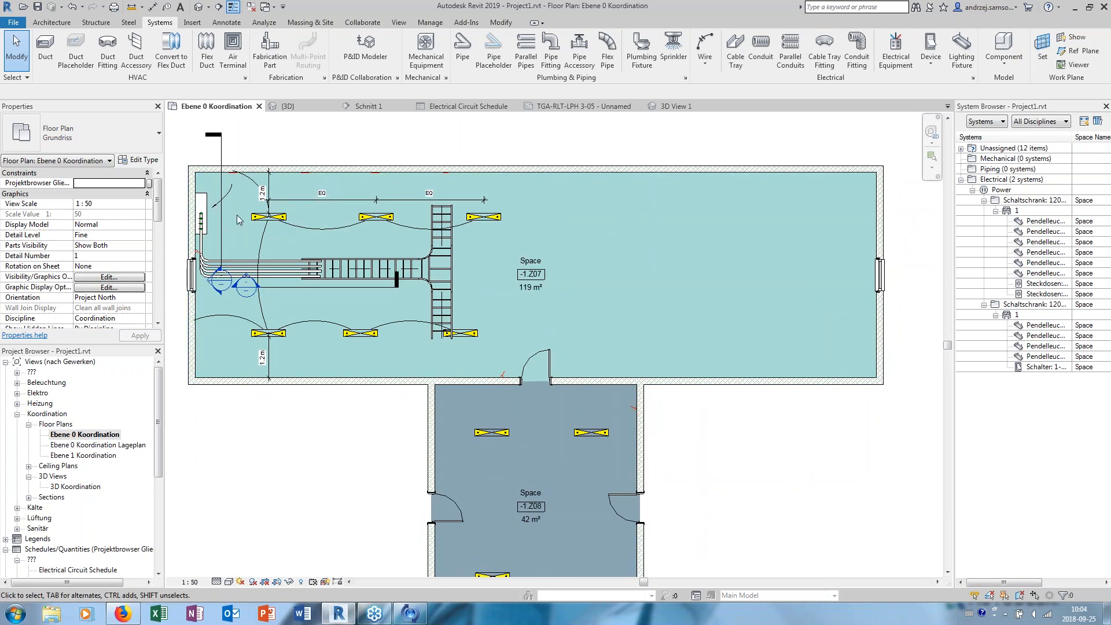
- Compare the System Browser assignment of the upper-left light in space -1.Z07 with that of the upper-right light in space -1.Z08
click(258, 216)
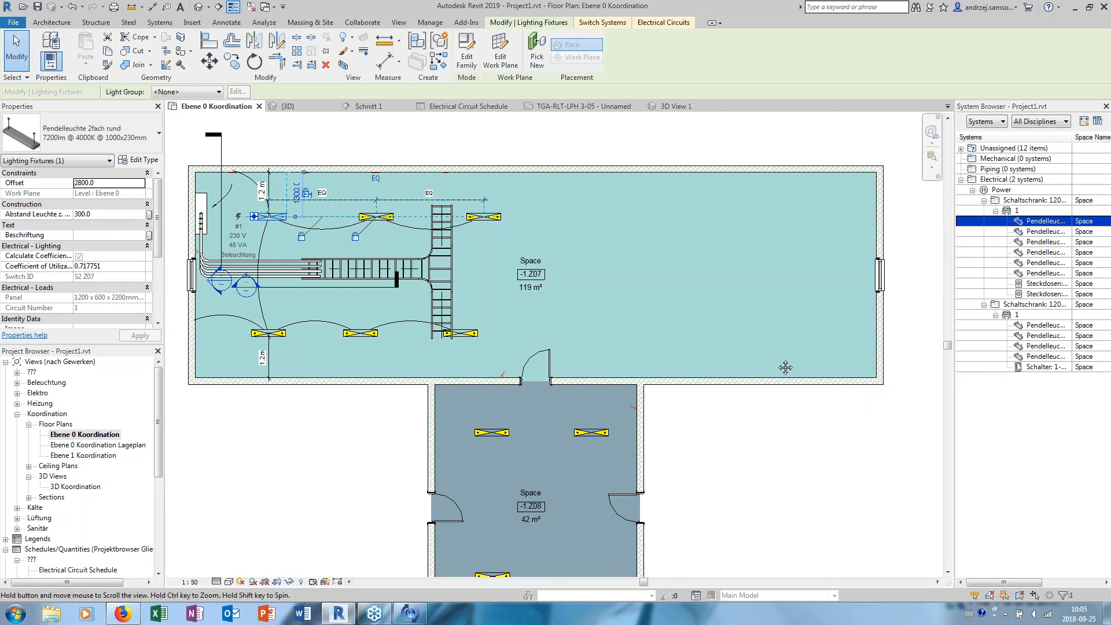
middle_drag(593, 441, 583, 340)
click(583, 336)
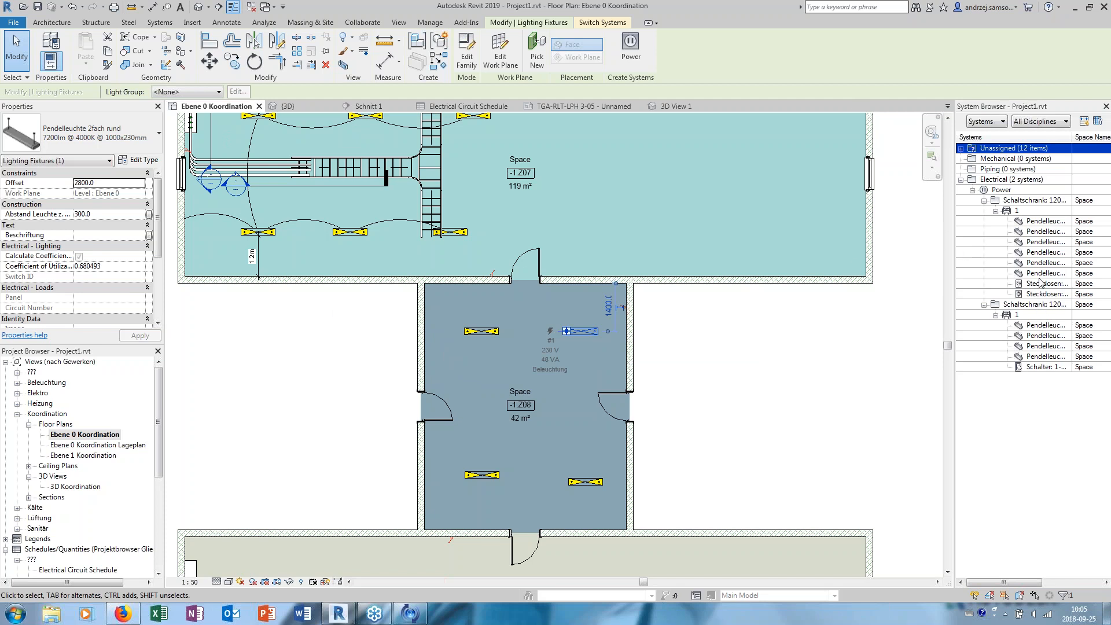
- Expand the unassigned electrical power elements in the System Browser to examine which devices lack a circuit
click(975, 182)
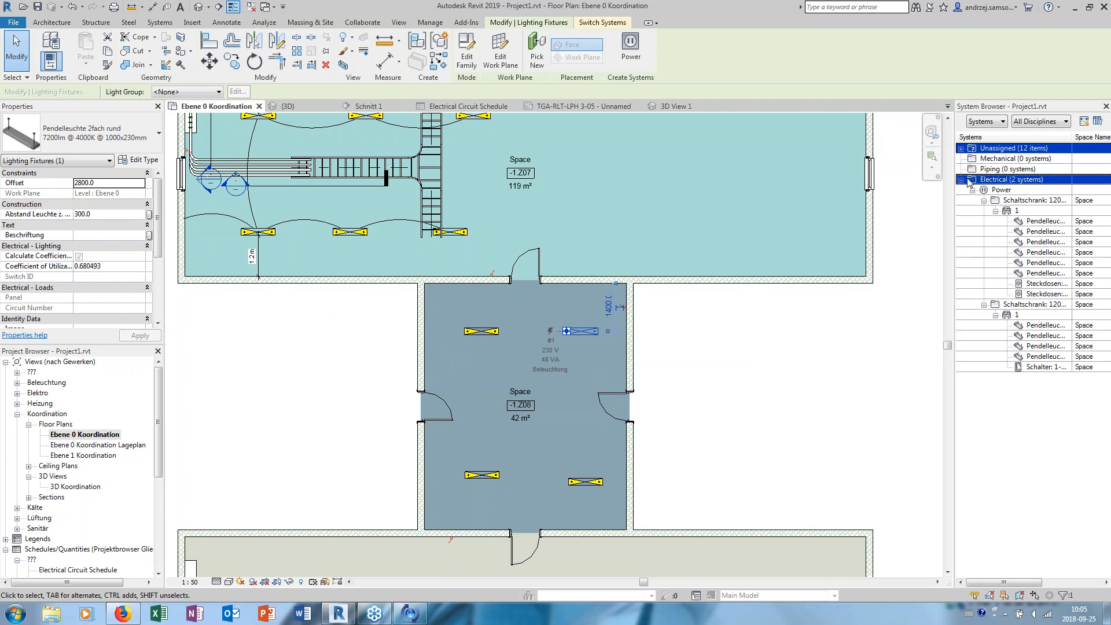
click(962, 149)
click(973, 180)
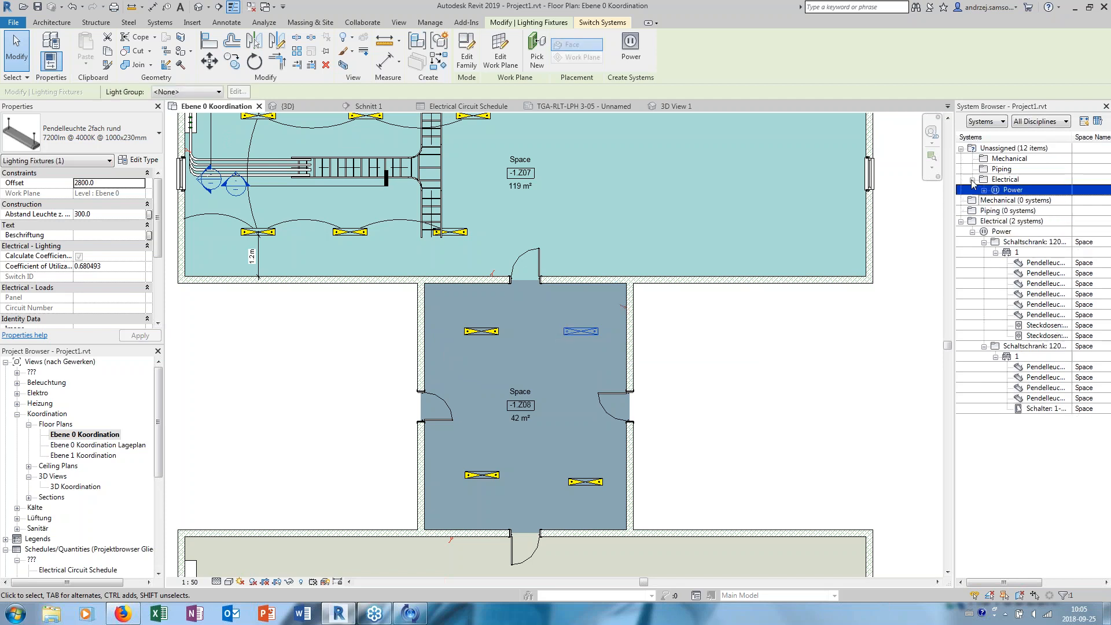
click(984, 190)
click(1051, 326)
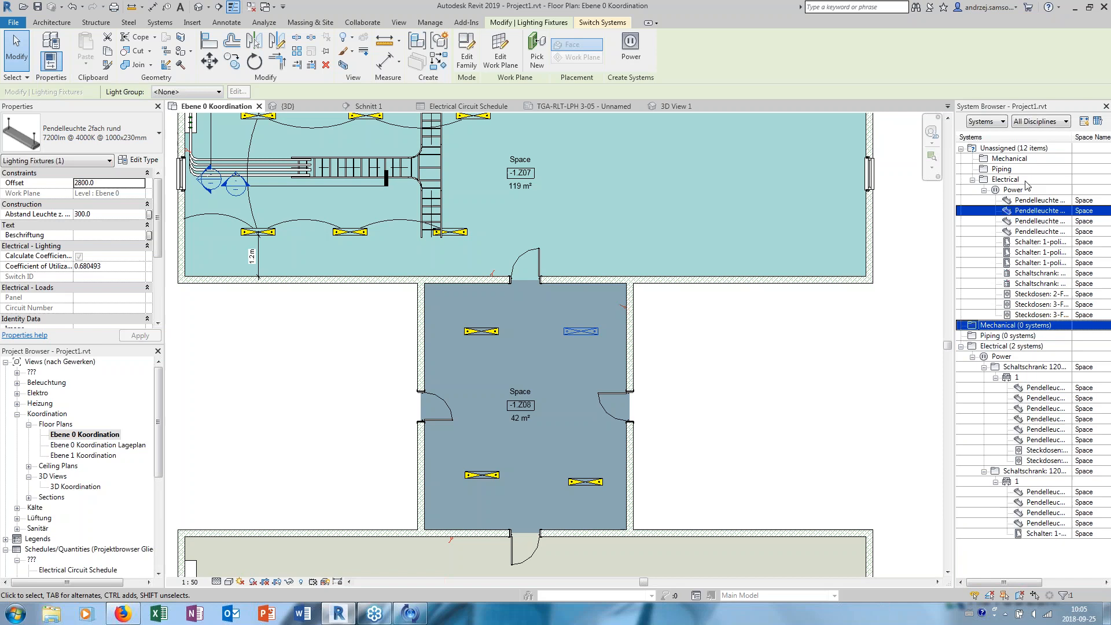
click(975, 159)
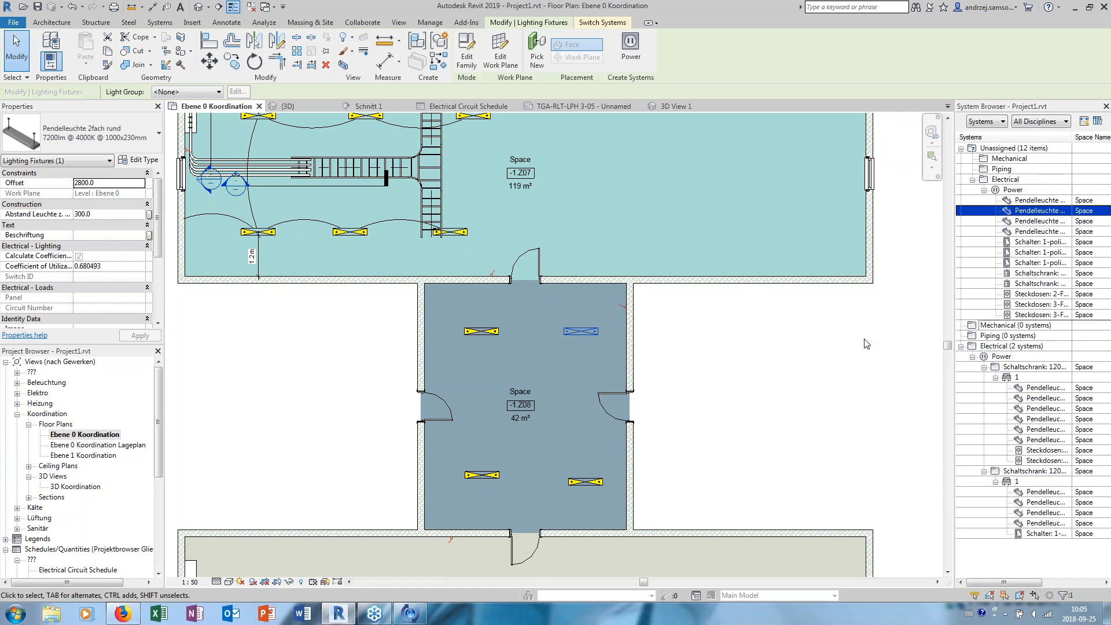
- Locate the unassigned Pendelleuchte fixtures in the floor plan by selecting them in the System Browser
click(1031, 221)
click(1031, 211)
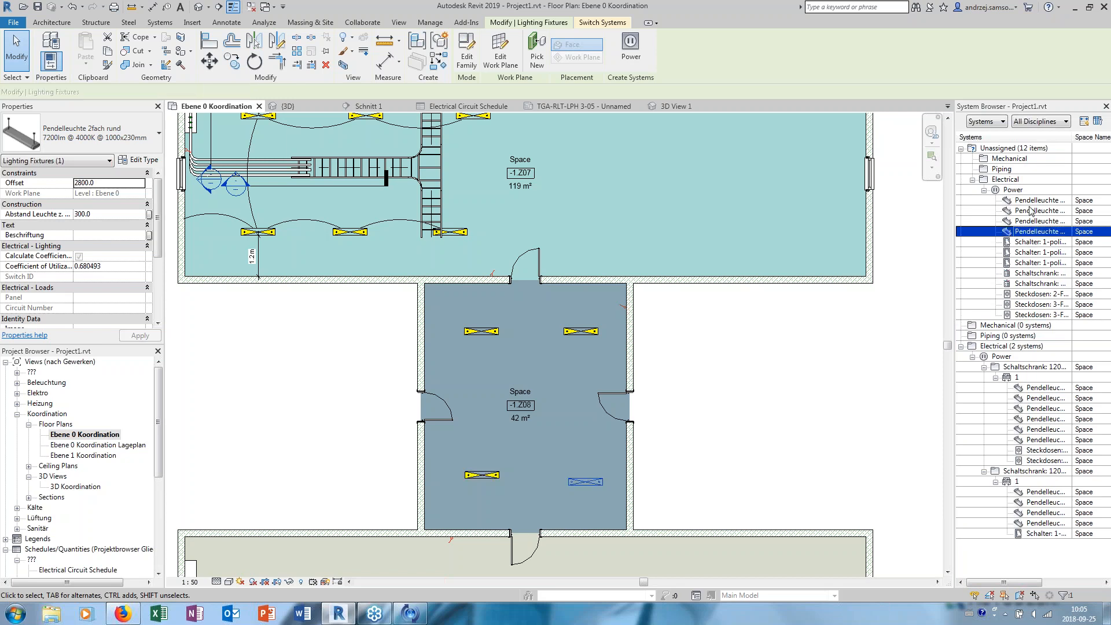
click(1031, 203)
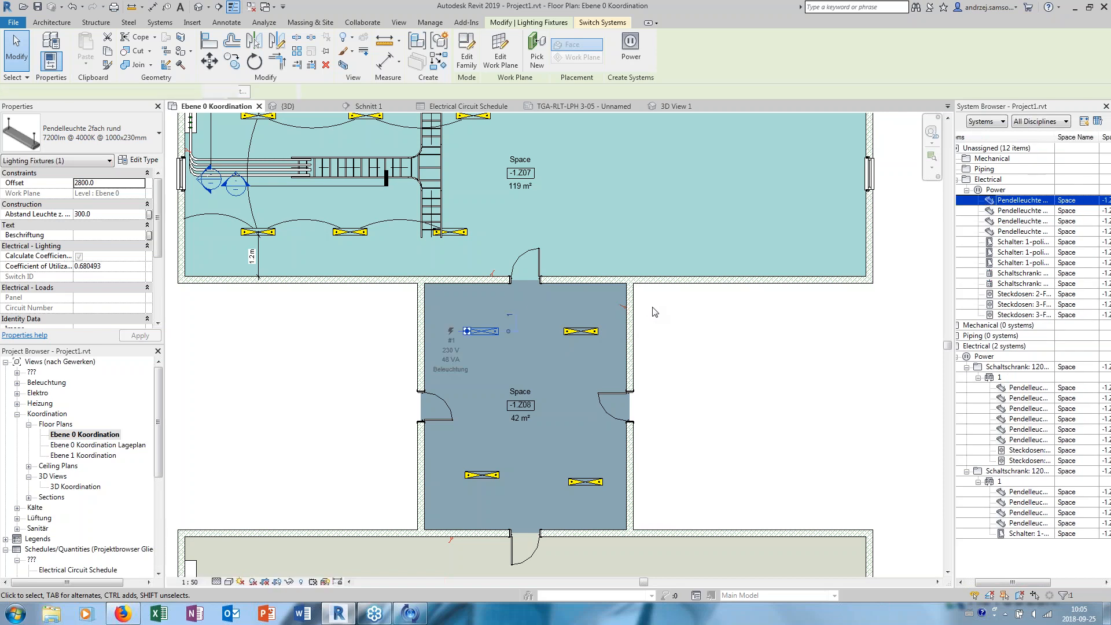
scroll(654, 312, down, 5)
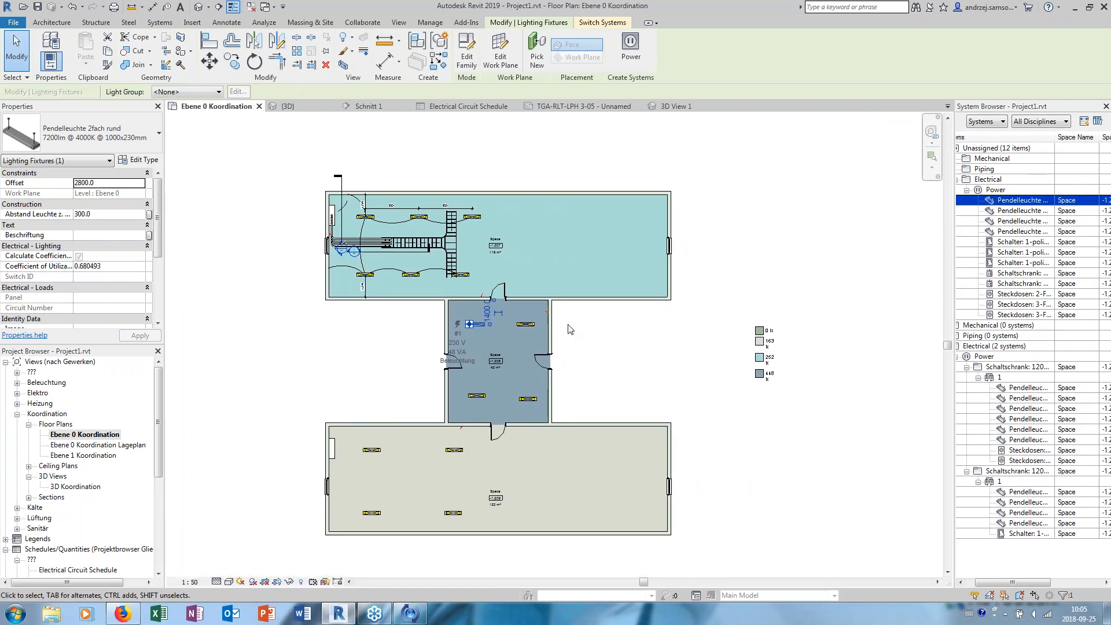
scroll(570, 328, up, 1)
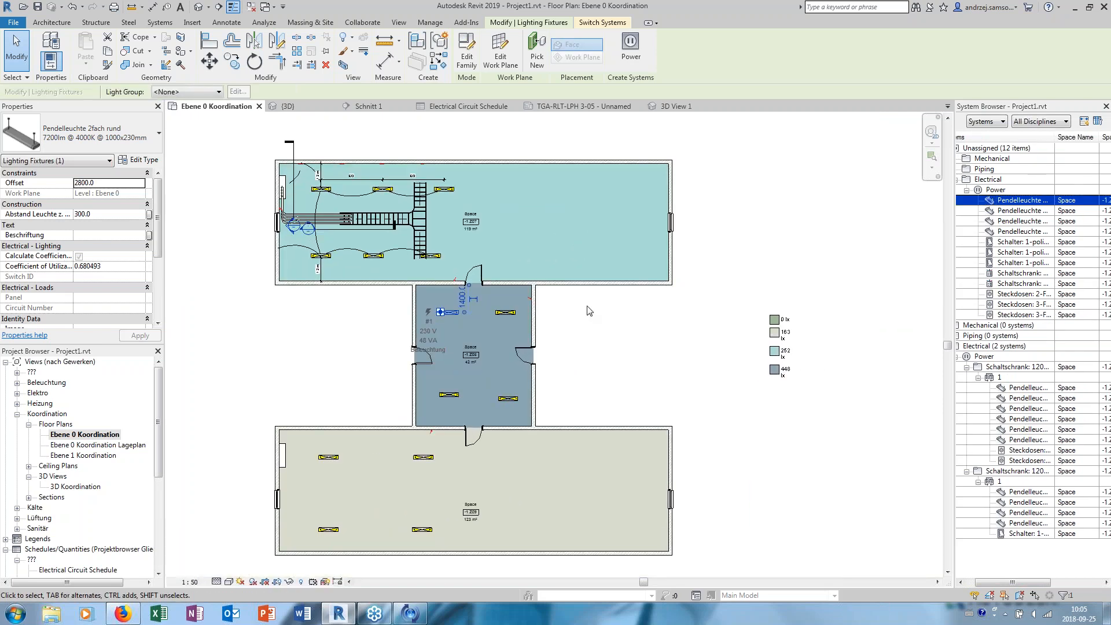